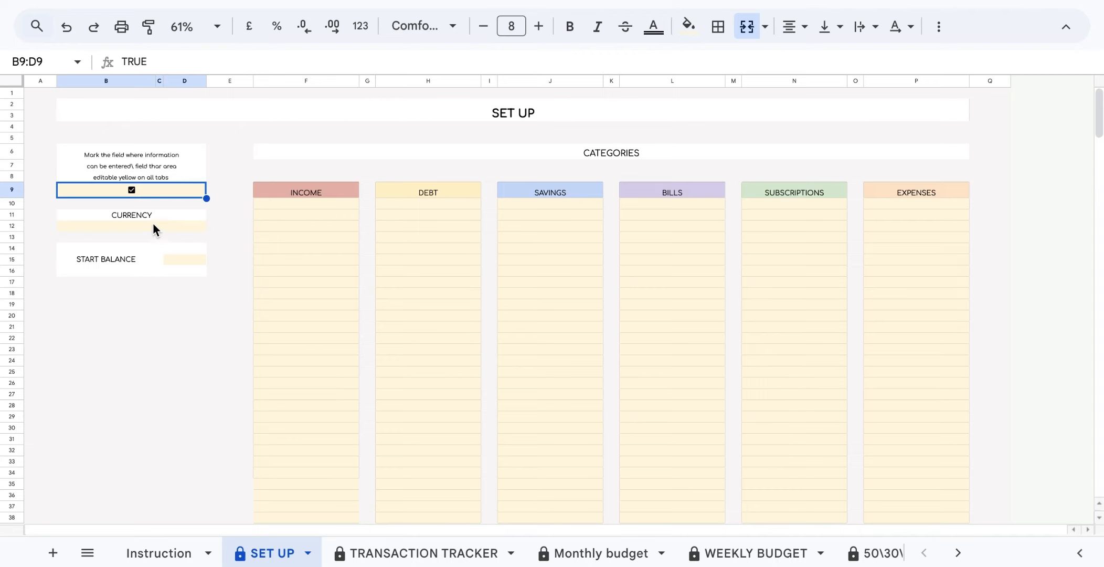
Set the SET UP currency to $ and start balance to 100, then go to Monthly budget.
{"action": "double_click", "coordinate": [155, 226]}
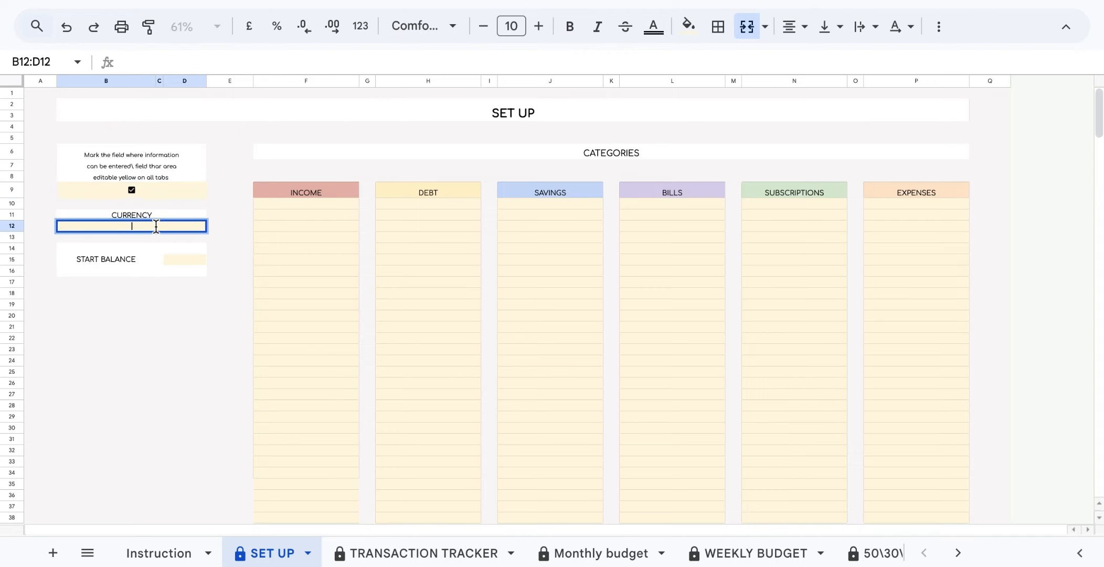
{"action": "type", "text": "$"}
{"action": "left_click", "coordinate": [186, 260]}
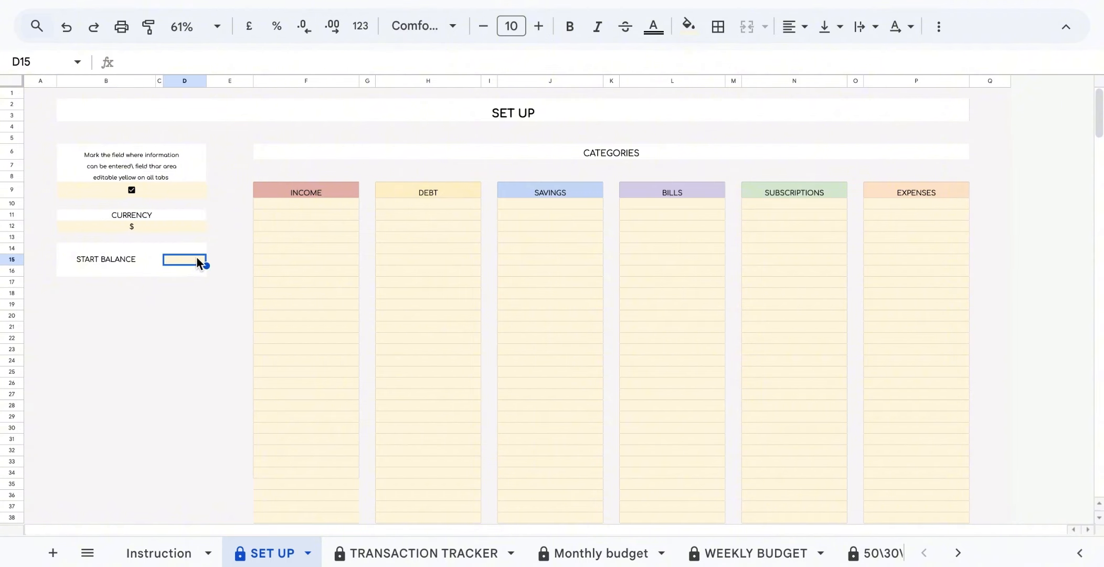
{"action": "type", "text": "100"}
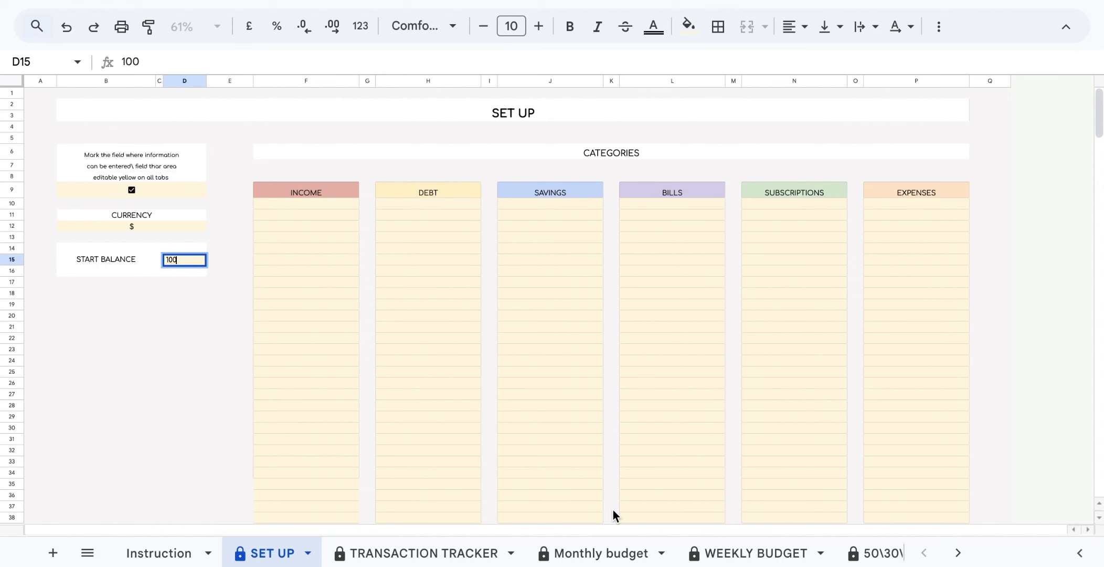
{"action": "left_click", "coordinate": [585, 553]}
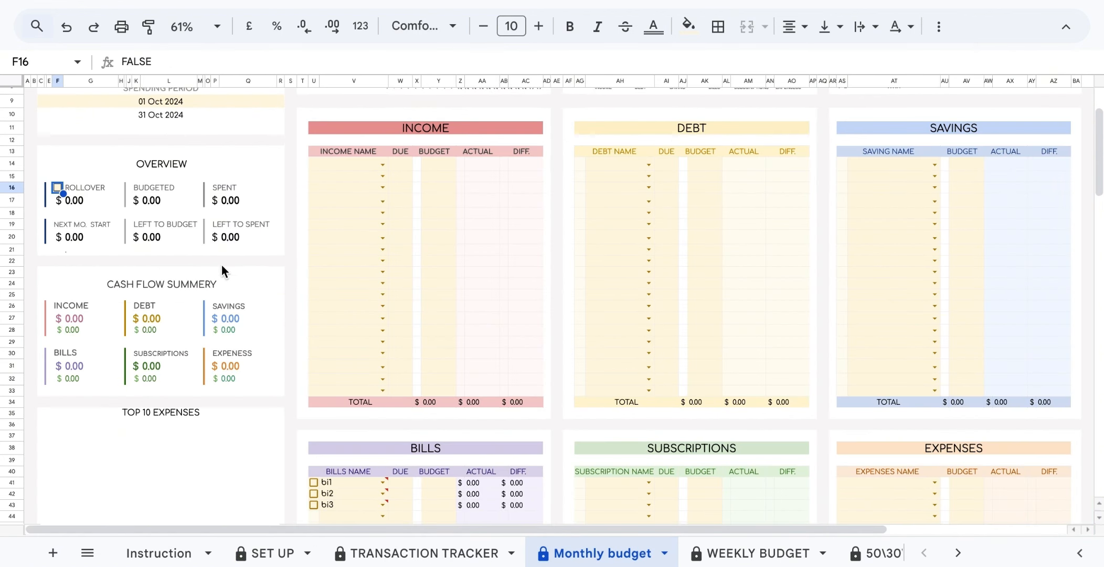
Turn the Monthly budget rollover on and back off, then return to SET UP.
{"action": "left_click", "coordinate": [56, 188]}
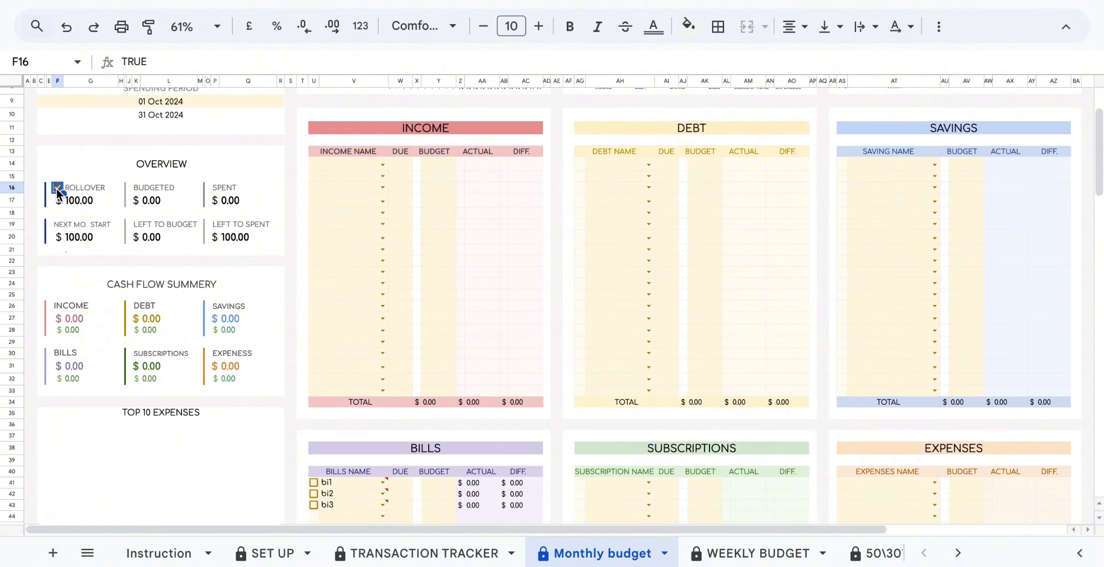
{"action": "left_click", "coordinate": [56, 188]}
{"action": "left_click", "coordinate": [260, 553]}
Enter INCOME subcategories Main income, Part time job, Extra income, Example 1 and Example 2.
{"action": "left_click", "coordinate": [307, 205]}
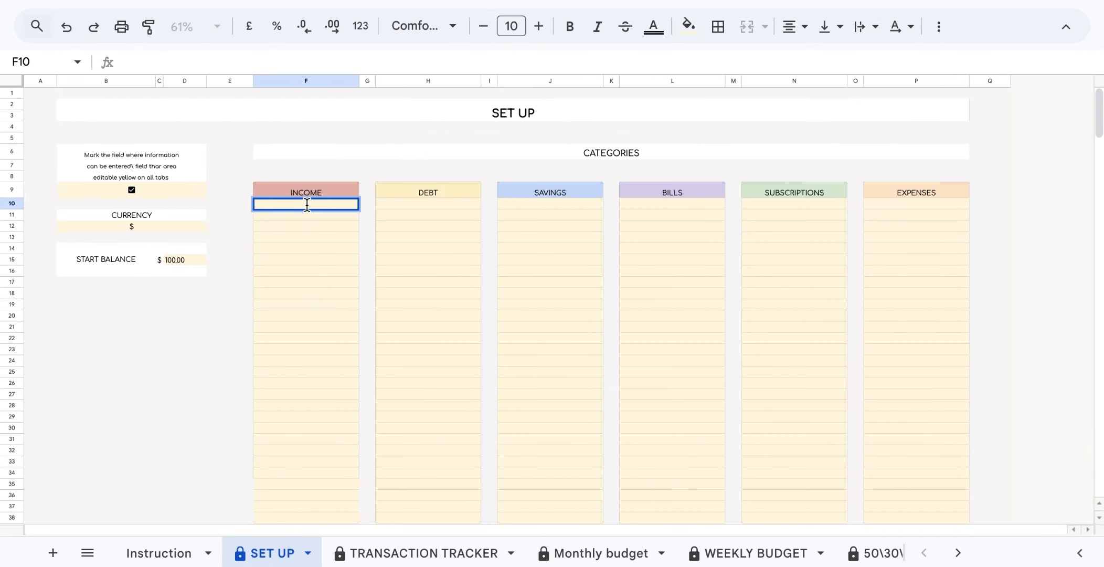
{"action": "type", "text": "Main income"}
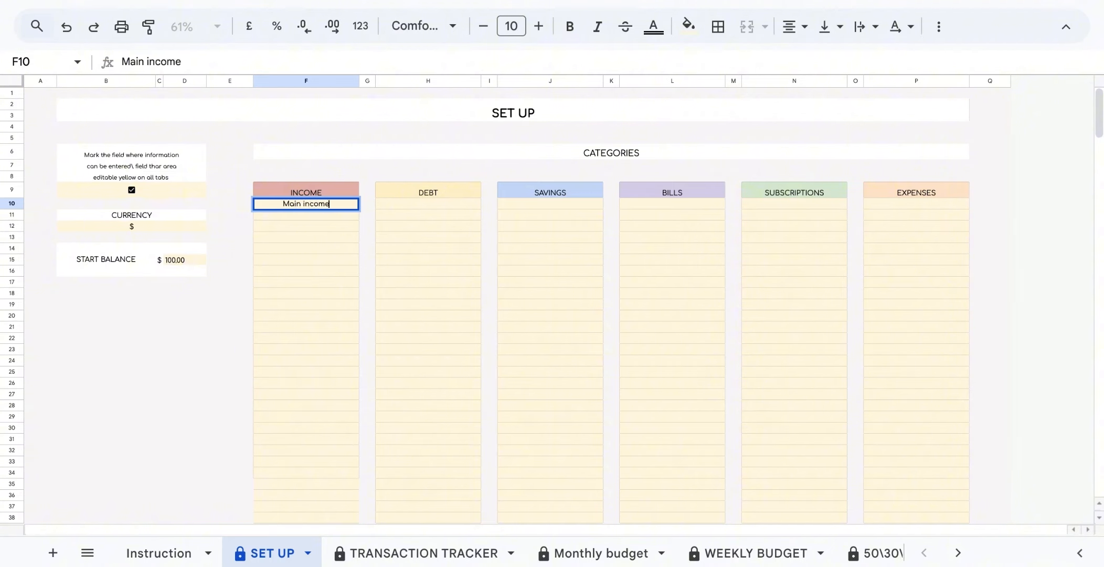
{"action": "left_click", "coordinate": [338, 214]}
{"action": "type", "text": "Part time job"}
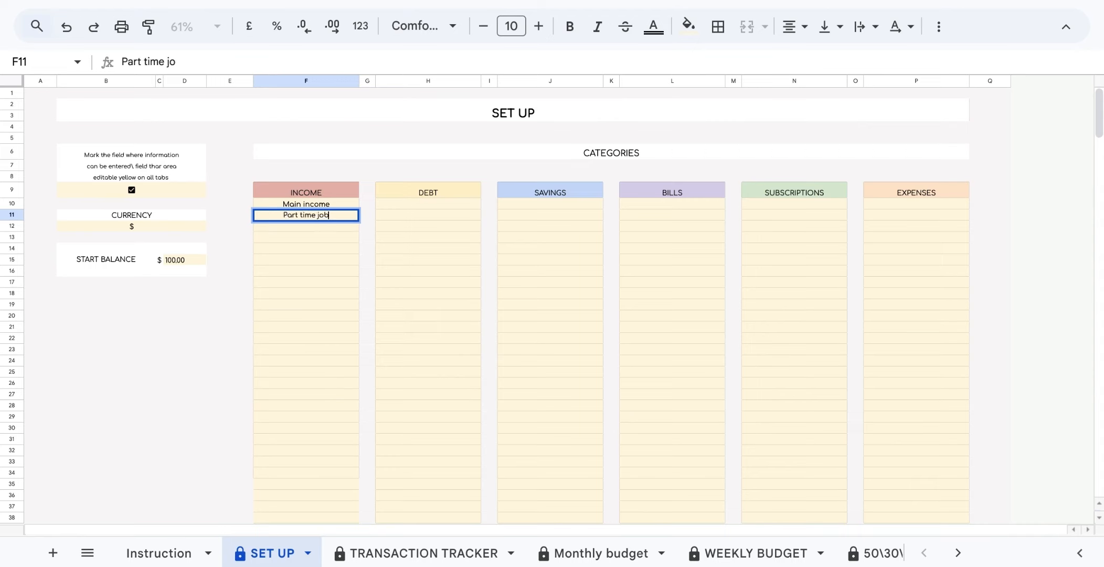
{"action": "key", "text": "Return"}
{"action": "type", "text": "Extra income"}
{"action": "key", "text": "Return"}
{"action": "type", "text": "Example 1"}
Enter DEBT subcategories Car, Mortgage and Credit Card 1.
{"action": "key", "text": "Return"}
{"action": "type", "text": "Example 2"}
{"action": "left_click", "coordinate": [428, 204]}
{"action": "type", "text": "Car"}
{"action": "key", "text": "Return"}
{"action": "type", "text": "Mortgage"}
Enter SAVINGS subcategories Deposite, New Curniture, Christmas Gifts and New Savings.
{"action": "key", "text": "Return"}
{"action": "type", "text": "Credit Card 1"}
{"action": "key", "text": "Return"}
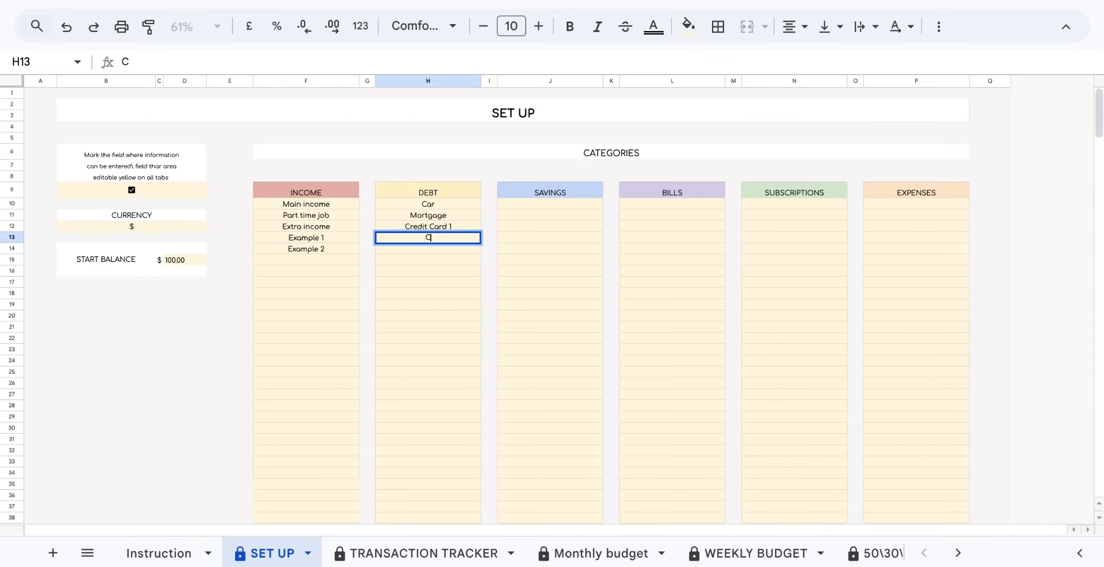
{"action": "type", "text": "posite"}
Enter BILLS subcategories Home Security, Car Insurancw and Phones.
{"action": "key", "text": "Return"}
{"action": "type", "text": "New Curniture"}
Enter SUBSCRIPTIONS subcategories Netflix and Now Tv.
{"action": "key", "text": "Return"}
{"action": "type", "text": "Christmas Gifts"}
{"action": "key", "text": "Return"}
{"action": "type", "text": "New Savings"}
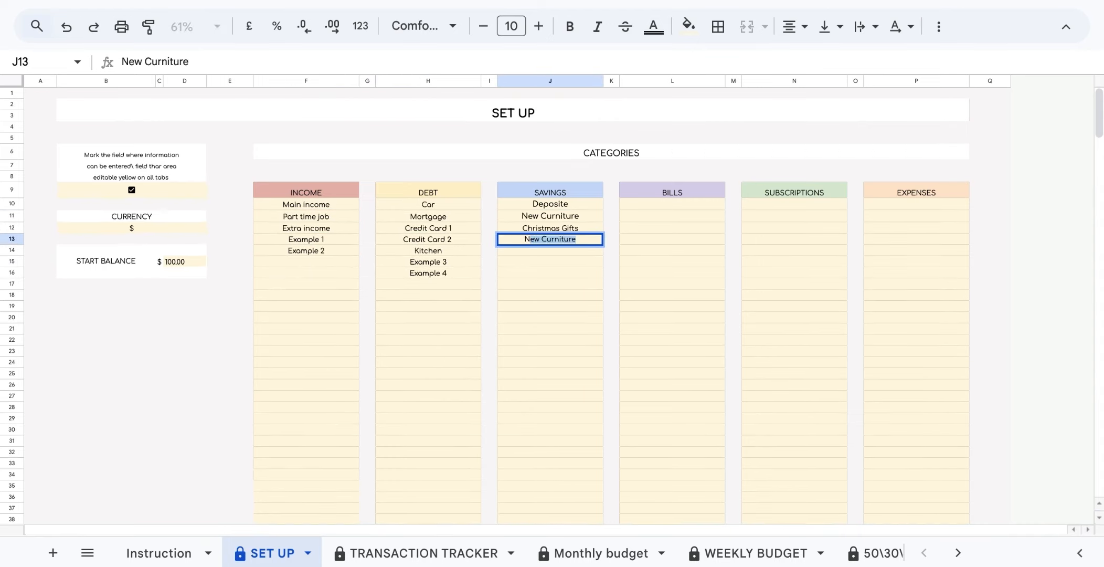
{"action": "left_click", "coordinate": [672, 204]}
{"action": "type", "text": "Home Security"}
{"action": "key", "text": "Return"}
{"action": "type", "text": "Car Insurancw"}
Add Groceries, Shopping and another expense under EXPENSES, plus Car under SAVINGS.
{"action": "key", "text": "Return"}
{"action": "type", "text": "Phones"}
{"action": "left_click", "coordinate": [793, 204]}
{"action": "type", "text": "Netflix"}
{"action": "key", "text": "Return"}
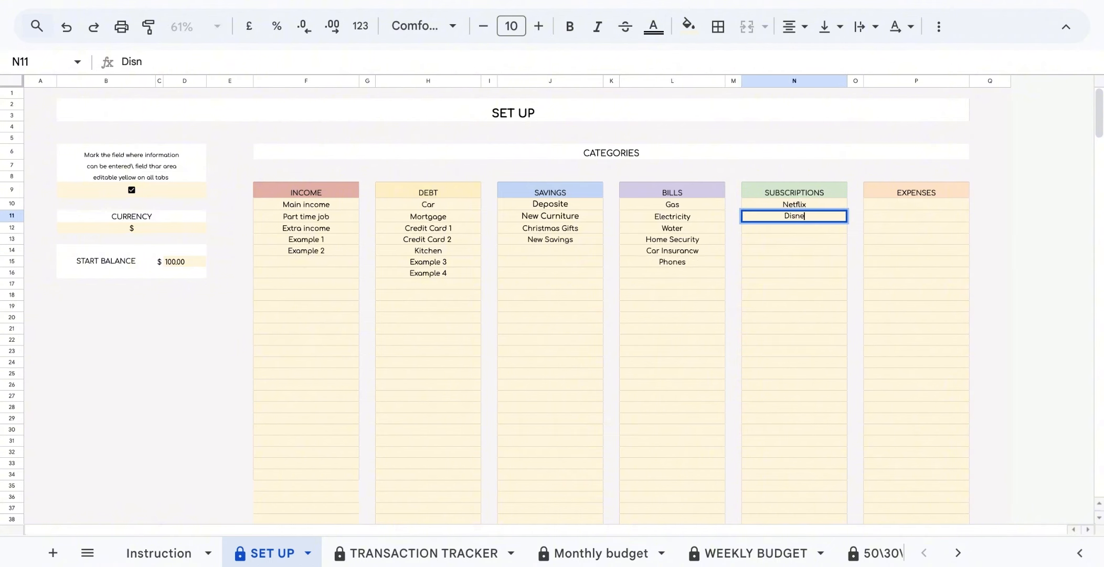
{"action": "type", "text": "h"}
{"action": "key", "text": "Return"}
{"action": "type", "text": "Now Tv"}
{"action": "left_click", "coordinate": [916, 204]}
{"action": "type", "text": "Groceries"}
{"action": "key", "text": "Return"}
{"action": "type", "text": "Shopping"}
{"action": "key", "text": "Return"}
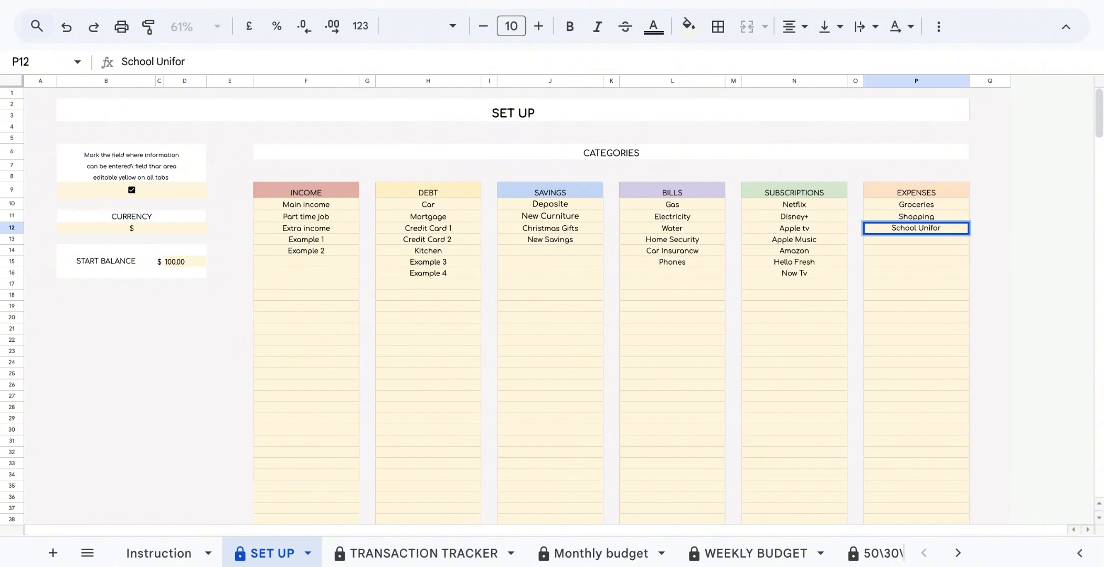
{"action": "type", "text": "xpensess"}
{"action": "left_click", "coordinate": [550, 251]}
{"action": "type", "text": "Car"}
{"action": "left_click", "coordinate": [461, 282]}
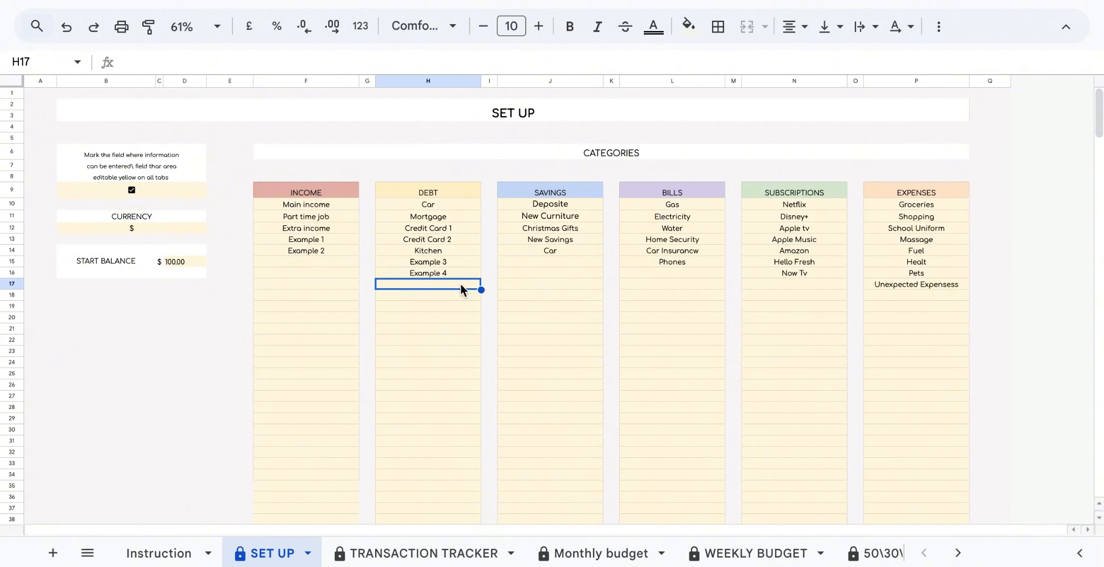
Add a second Car under DEBT and rename the savings Car entry to Car 1.
{"action": "type", "text": "Car"}
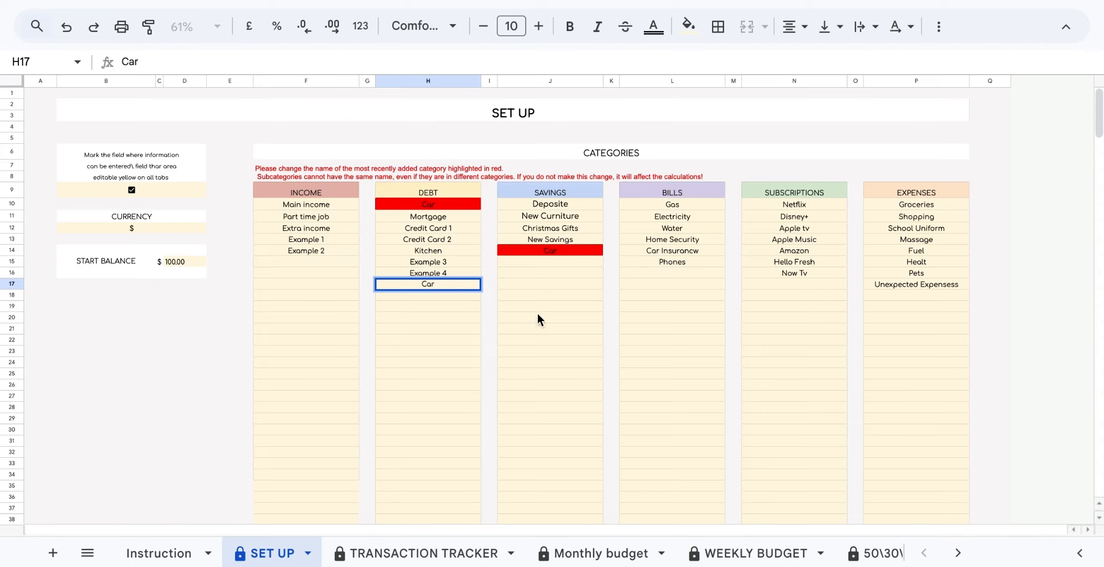
{"action": "left_click", "coordinate": [551, 318]}
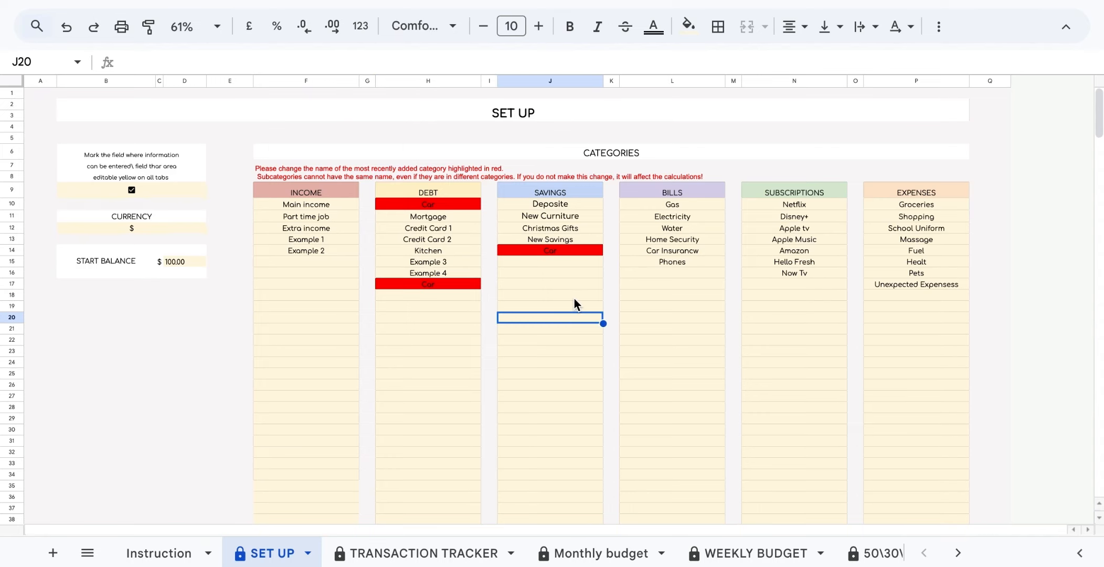
{"action": "double_click", "coordinate": [565, 250]}
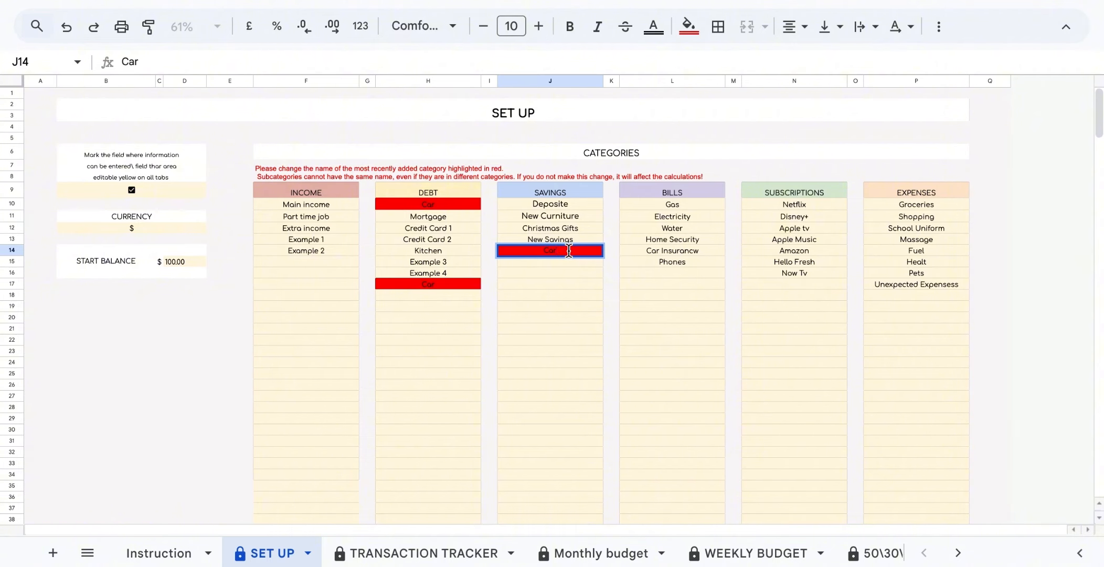
{"action": "double_click", "coordinate": [568, 251]}
Rename the last Car debt to Car Red and clear the original Car debt entry.
{"action": "double_click", "coordinate": [458, 285]}
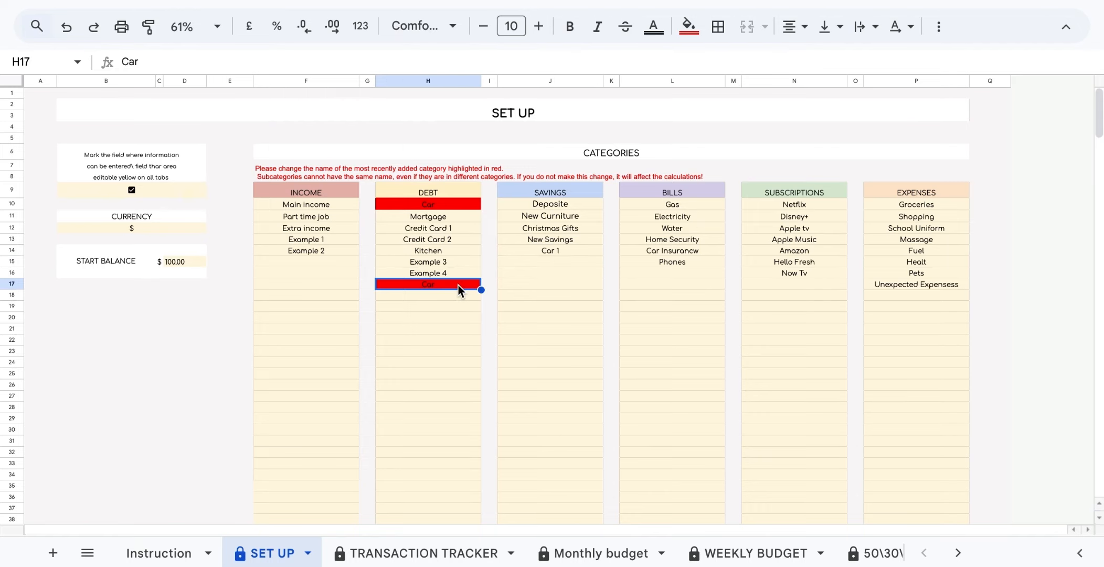
{"action": "type", "text": "Red"}
{"action": "left_click", "coordinate": [514, 316]}
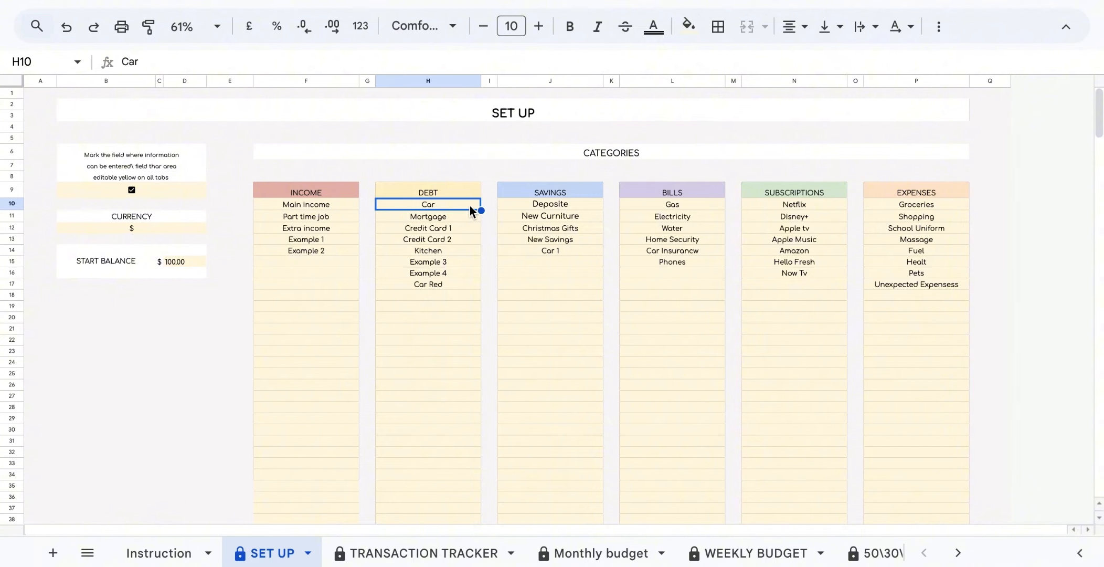
{"action": "double_click", "coordinate": [469, 206]}
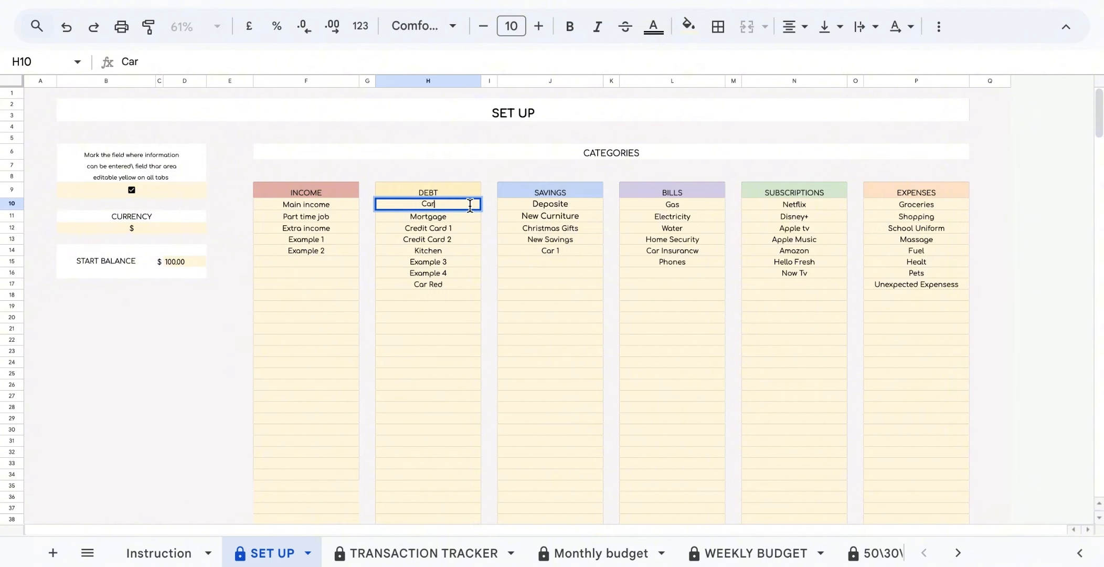
{"action": "key", "text": "BackSpace"}
{"action": "key", "text": "BackSpace"}
{"action": "key", "text": "BackSpace"}
{"action": "left_click", "coordinate": [493, 270]}
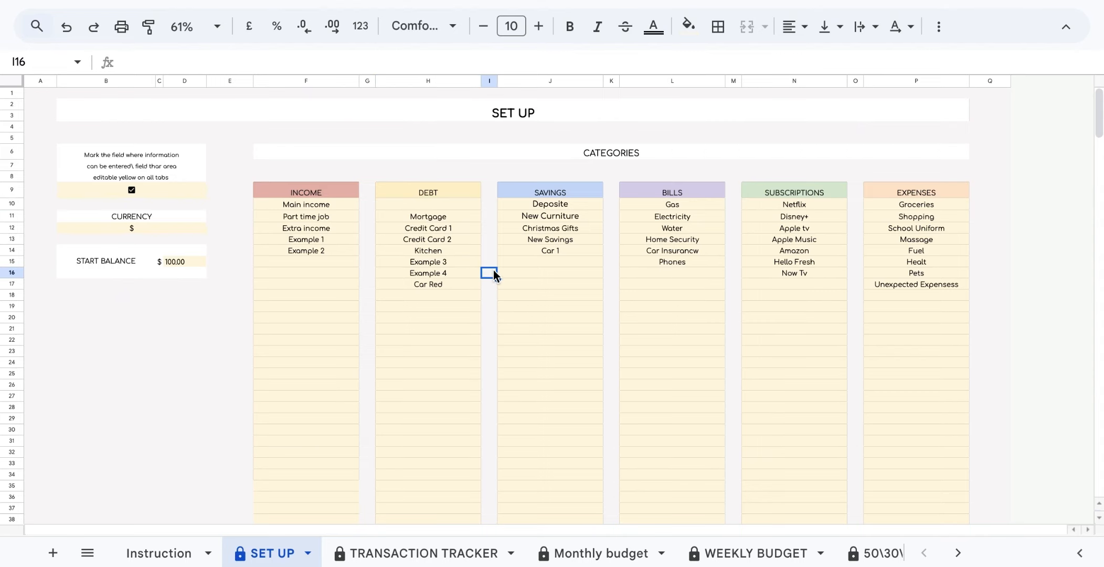
Review the Transaction Tracker entry, check SET UP, and settle on the Monthly budget sheet.
{"action": "left_click", "coordinate": [457, 552]}
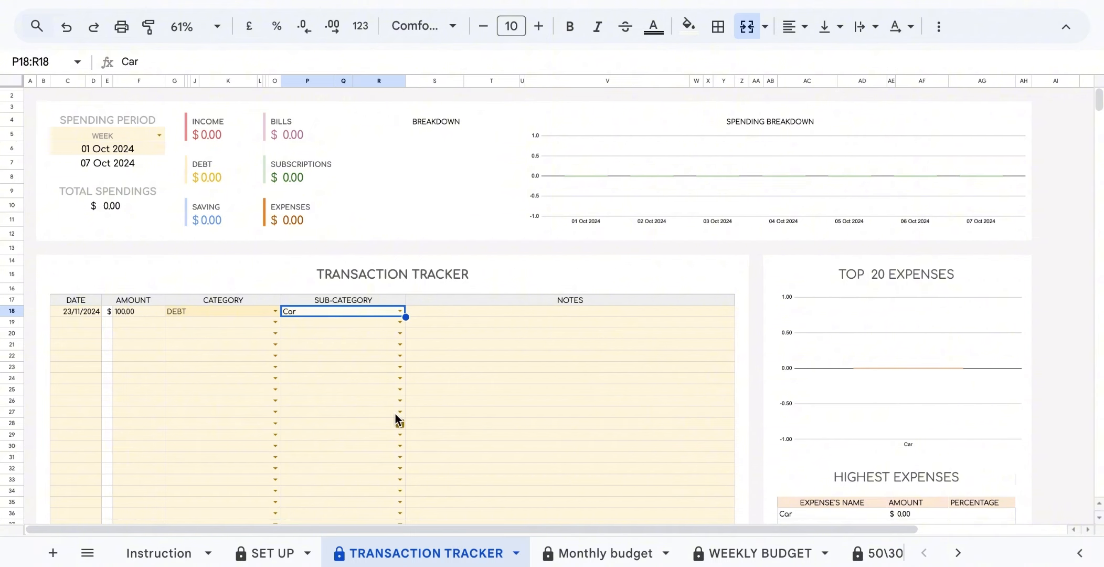
{"action": "left_click", "coordinate": [362, 376]}
{"action": "mouse_move", "coordinate": [405, 309]}
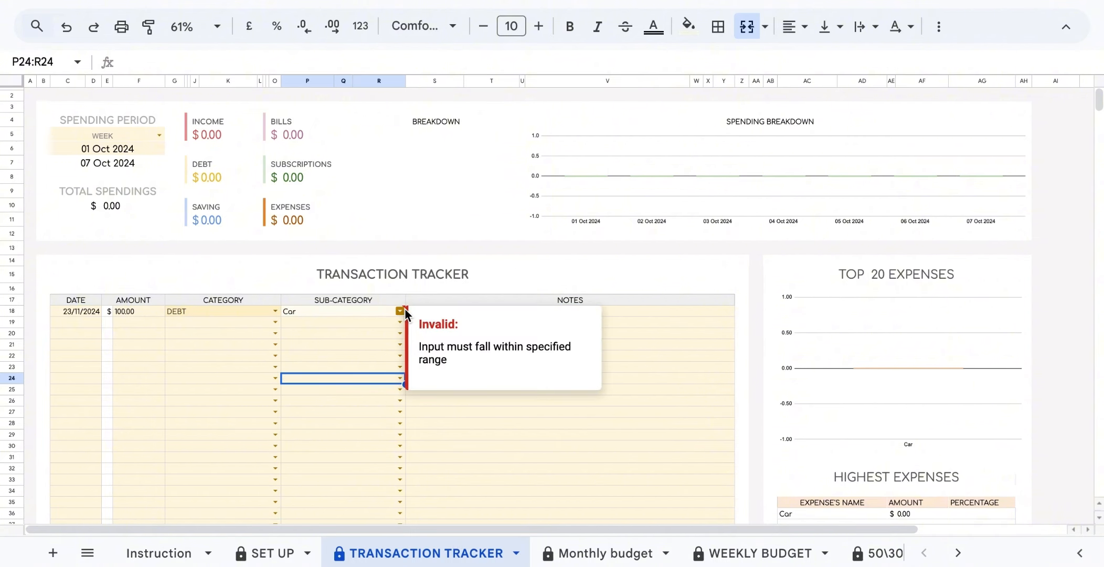
{"action": "left_click", "coordinate": [606, 551]}
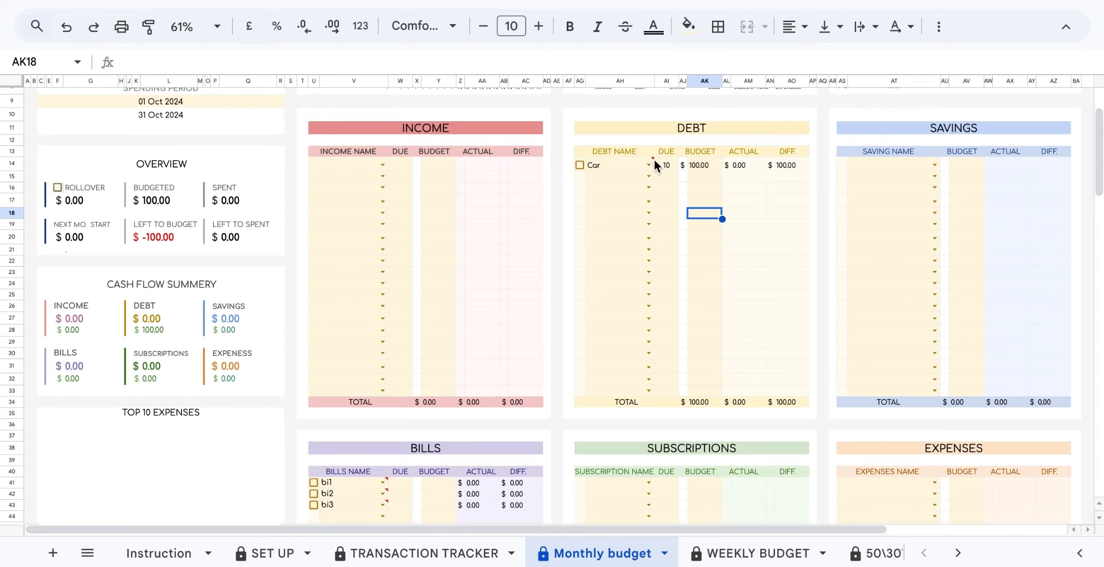
{"action": "mouse_move", "coordinate": [655, 164]}
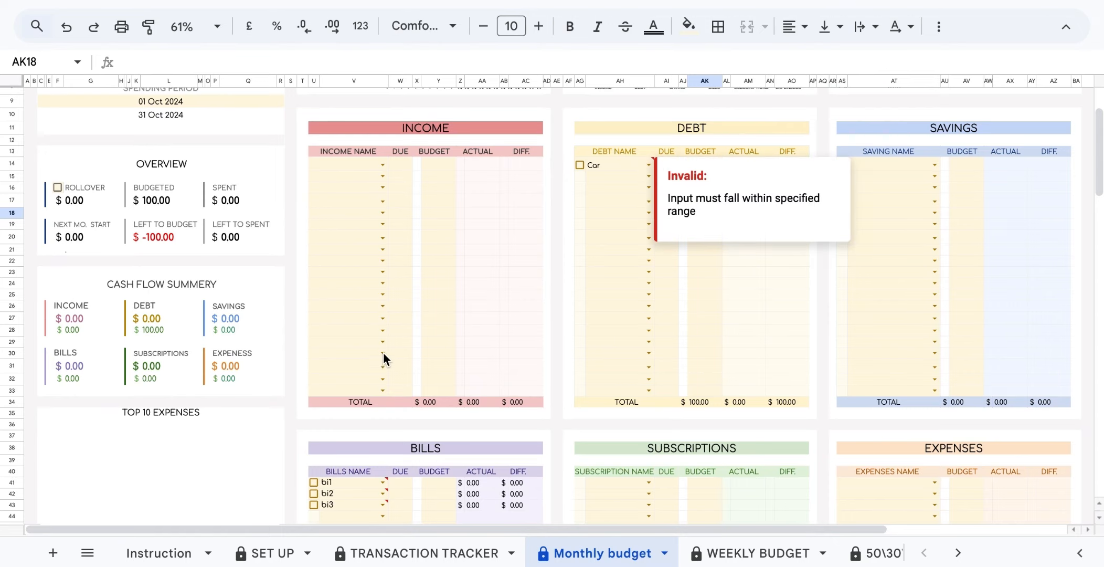
{"action": "left_click", "coordinate": [278, 554]}
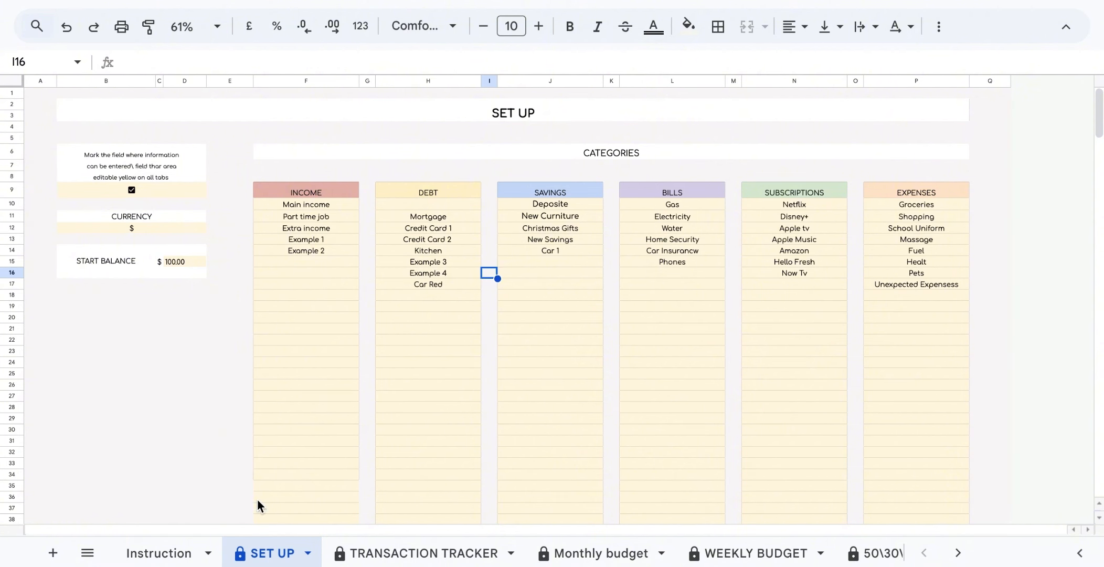
{"action": "left_click", "coordinate": [559, 552]}
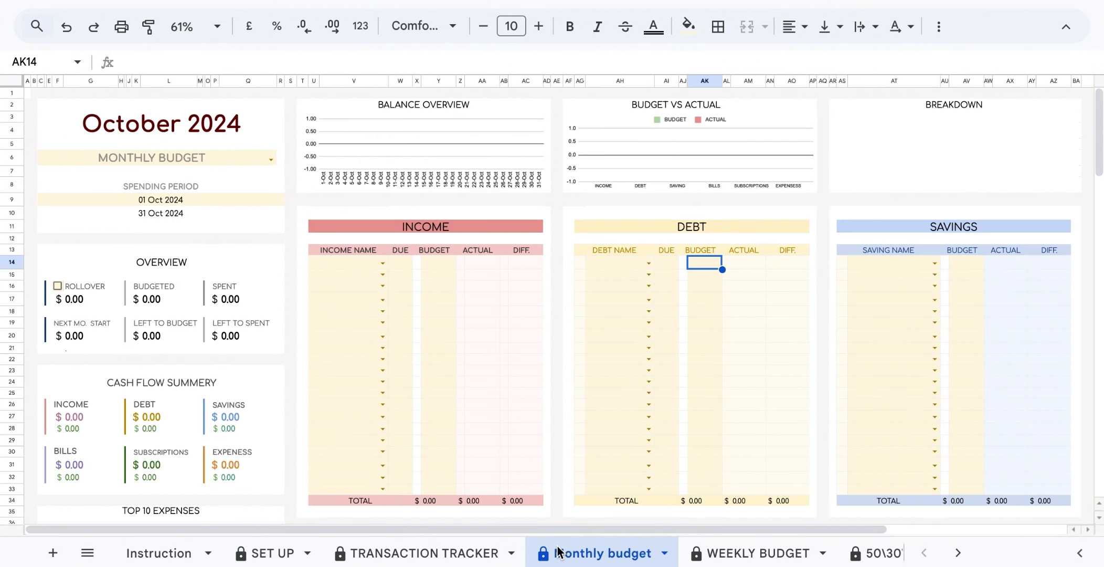
Change the spending period start date to 11 Oct 2024 using the date picker.
{"action": "left_click", "coordinate": [276, 203]}
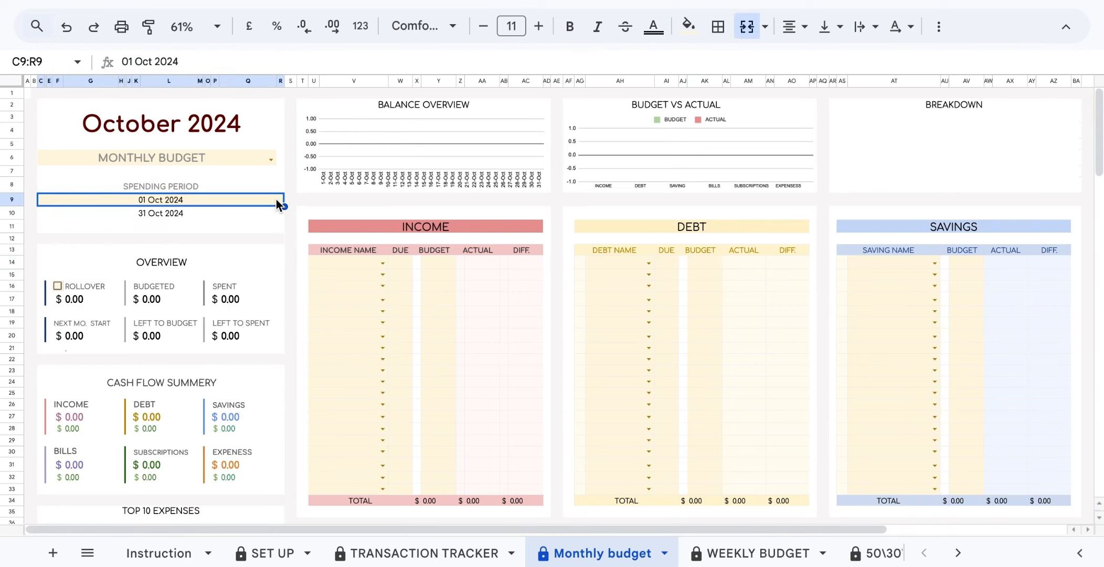
{"action": "double_click", "coordinate": [276, 200]}
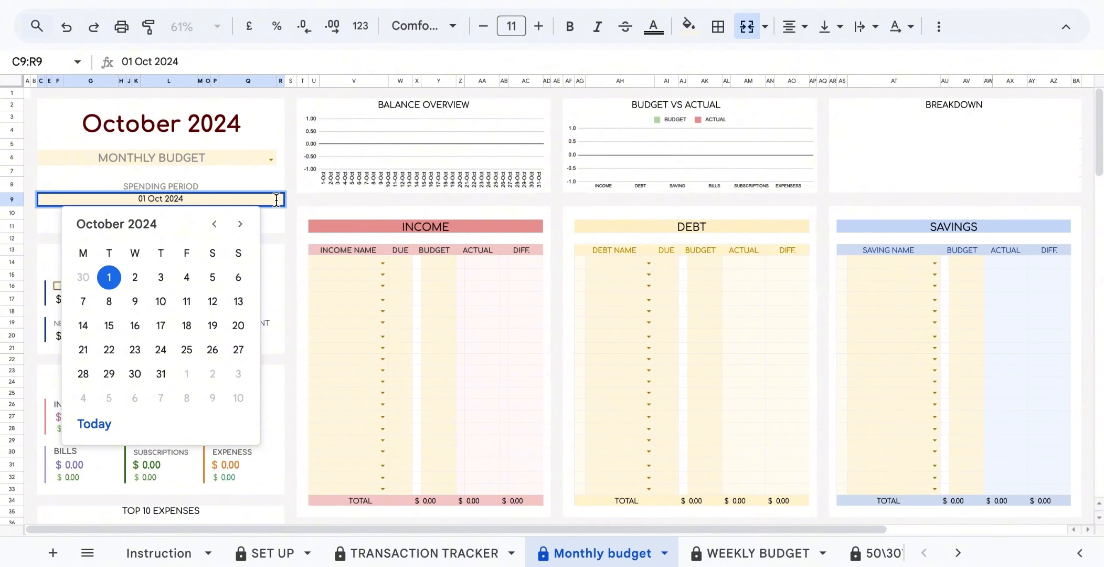
{"action": "left_click", "coordinate": [186, 300]}
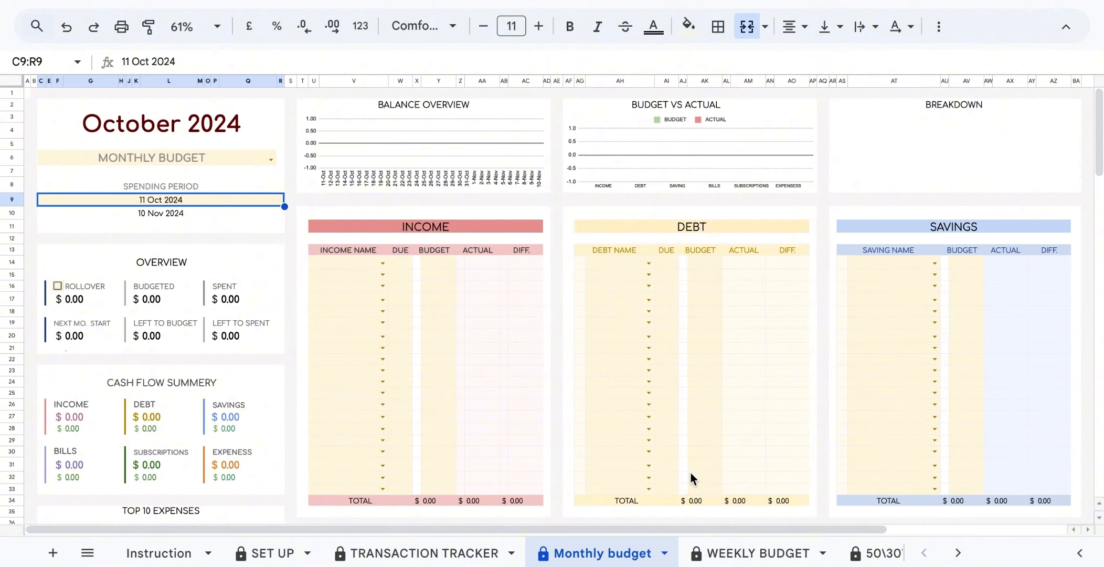
Set the WEEKLY BUDGET start date to 11 Oct, then return to Monthly budget.
{"action": "left_click", "coordinate": [754, 557]}
{"action": "double_click", "coordinate": [224, 199]}
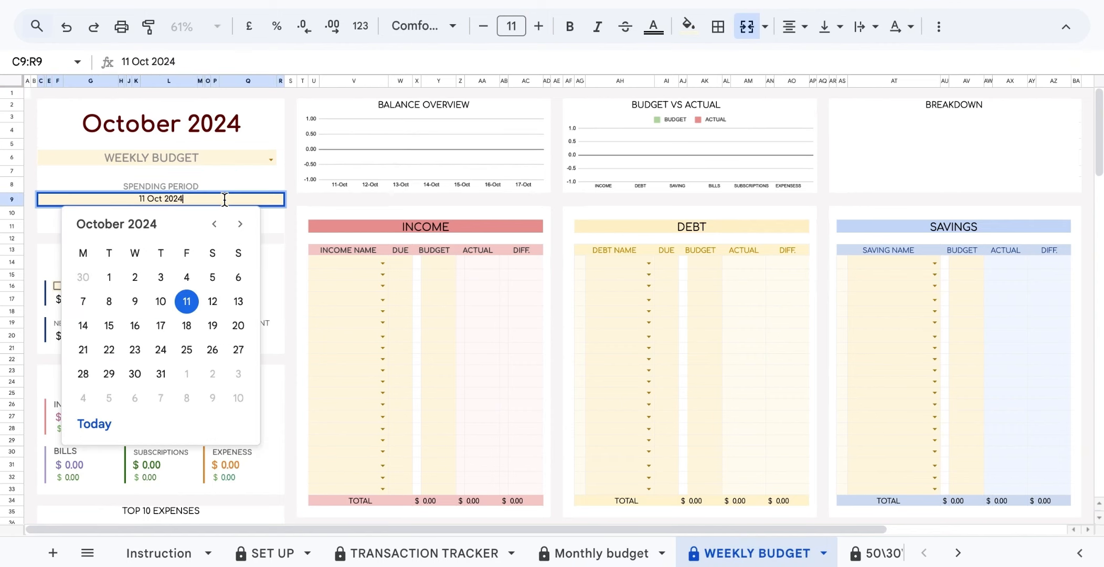
{"action": "left_click", "coordinate": [187, 302]}
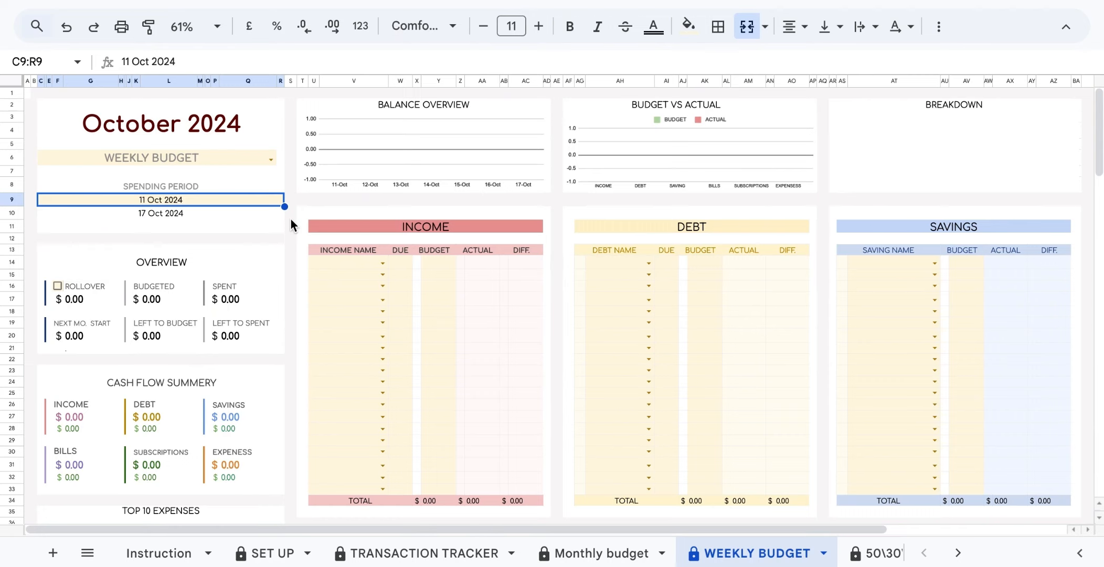
{"action": "left_click", "coordinate": [649, 557]}
Duplicate the Monthly budget sheet and rename the copy Duplicate.
{"action": "left_click", "coordinate": [664, 555]}
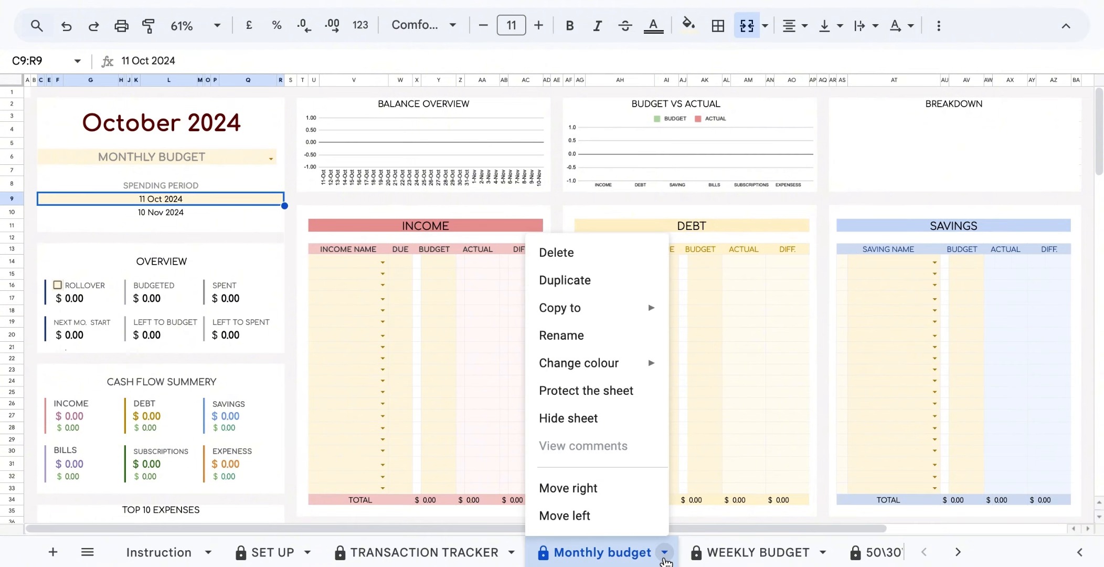
{"action": "left_click", "coordinate": [602, 281]}
{"action": "left_click", "coordinate": [849, 554]}
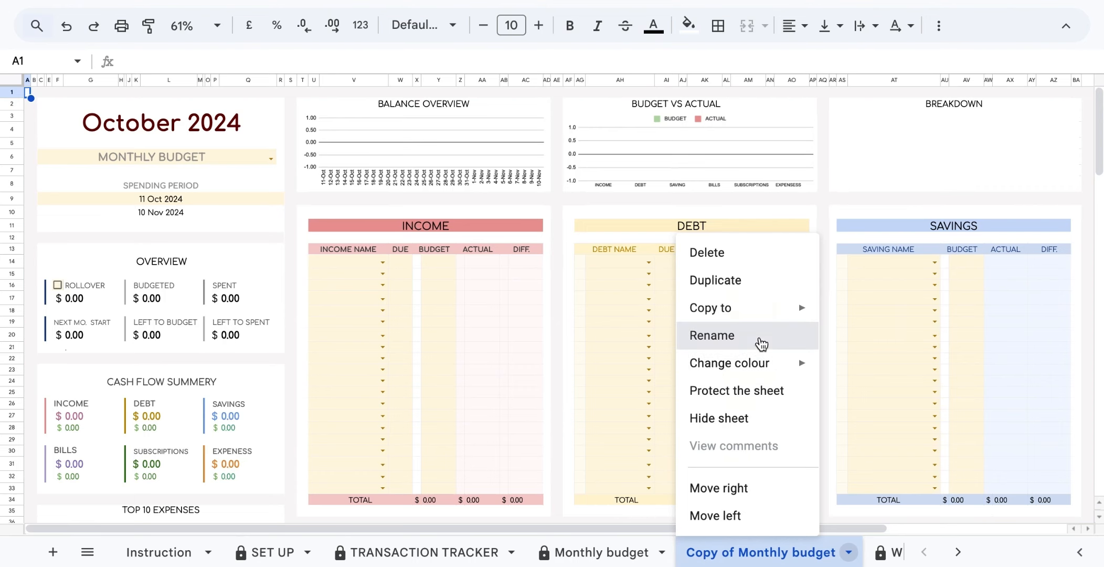
{"action": "left_click", "coordinate": [761, 344]}
{"action": "type", "text": "Duplicate"}
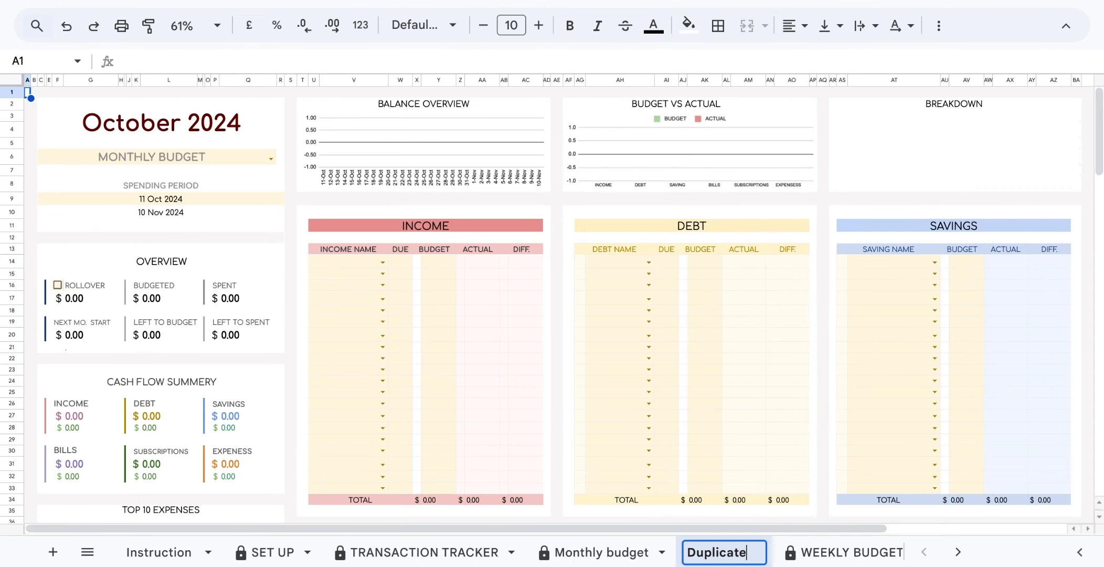
{"action": "key", "text": "Return"}
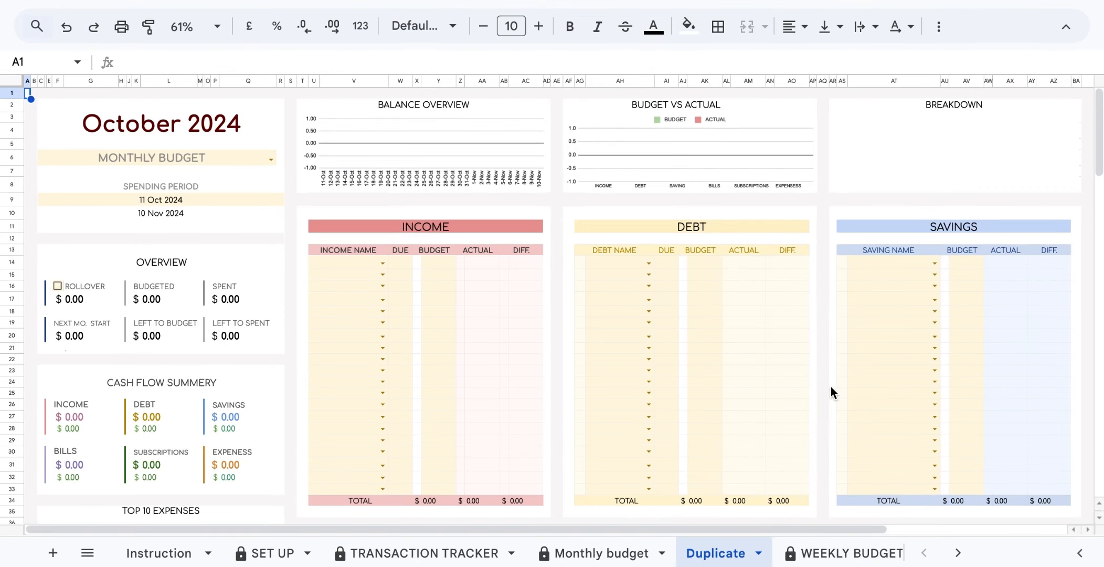
Hide the Duplicate sheet and dismiss the sheet-hidden notice.
{"action": "left_click", "coordinate": [758, 552]}
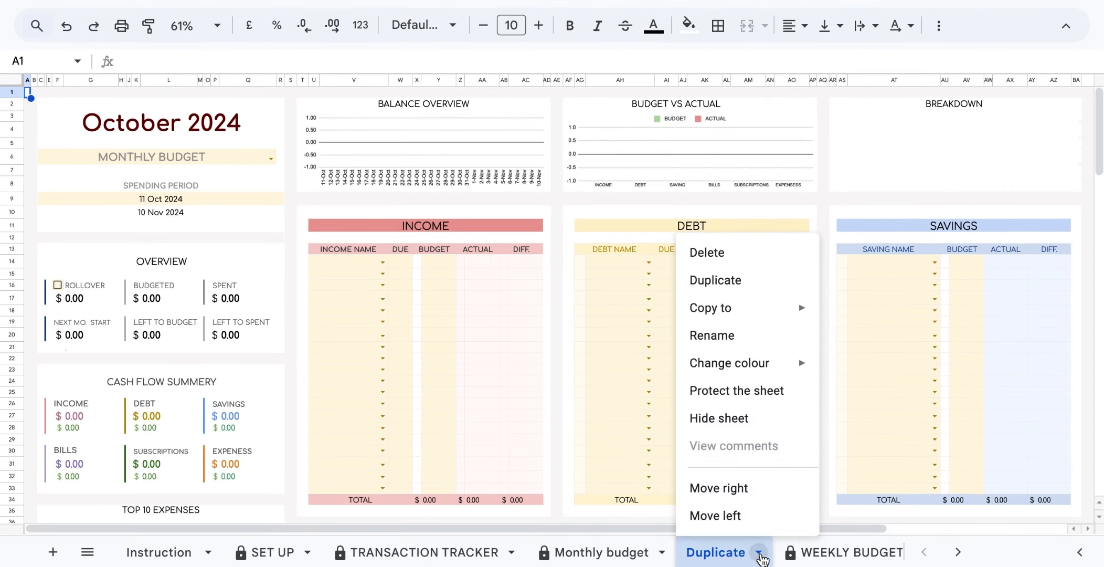
{"action": "left_click", "coordinate": [744, 422]}
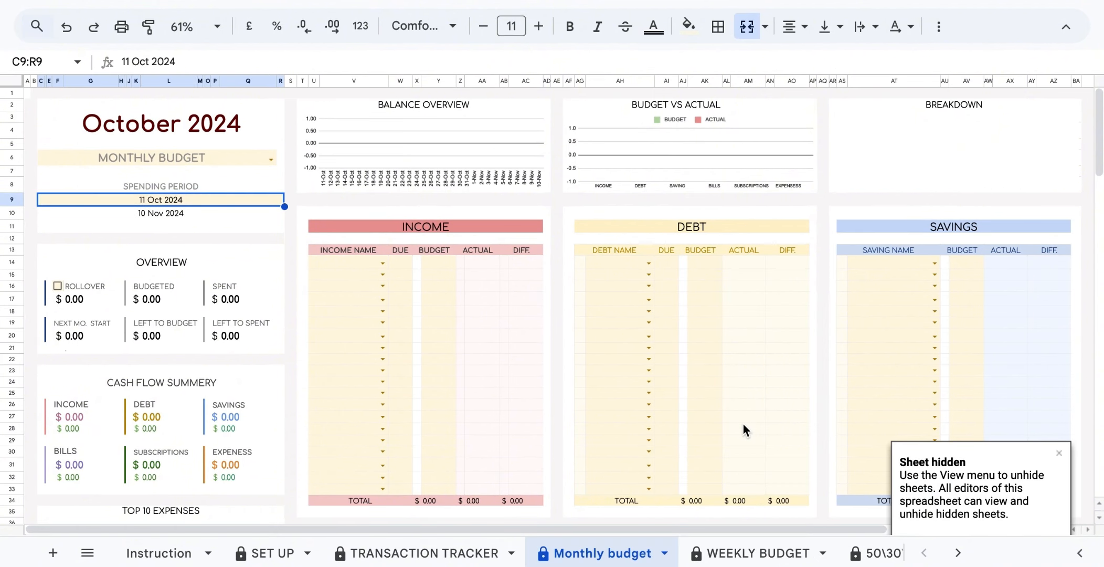
{"action": "left_click", "coordinate": [34, 94]}
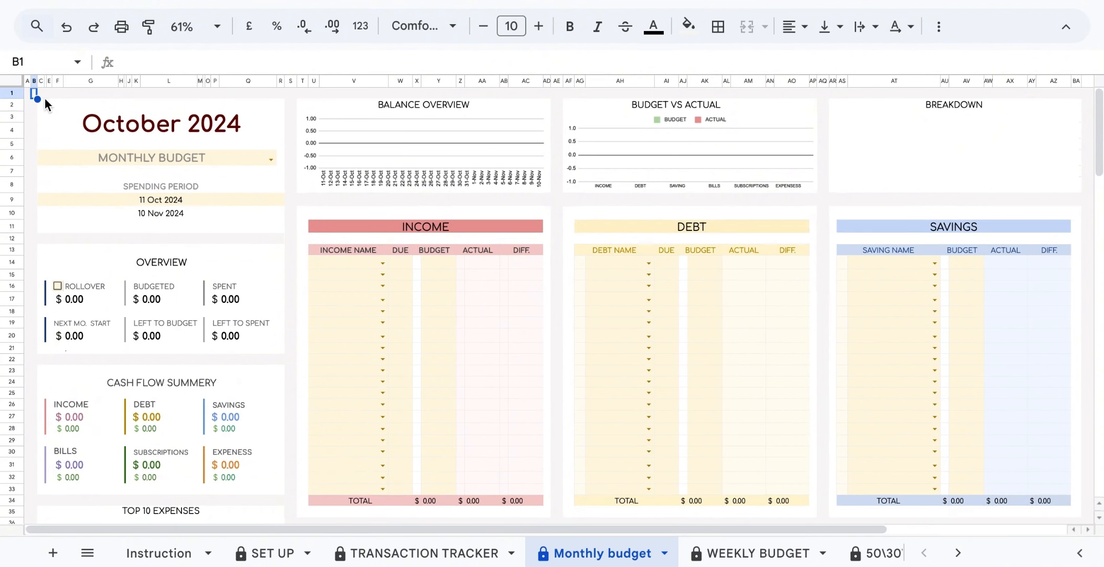
Fill the Income table with Main income, Part time job, Extra income, Example 1 and Example 2.
{"action": "left_click", "coordinate": [382, 262]}
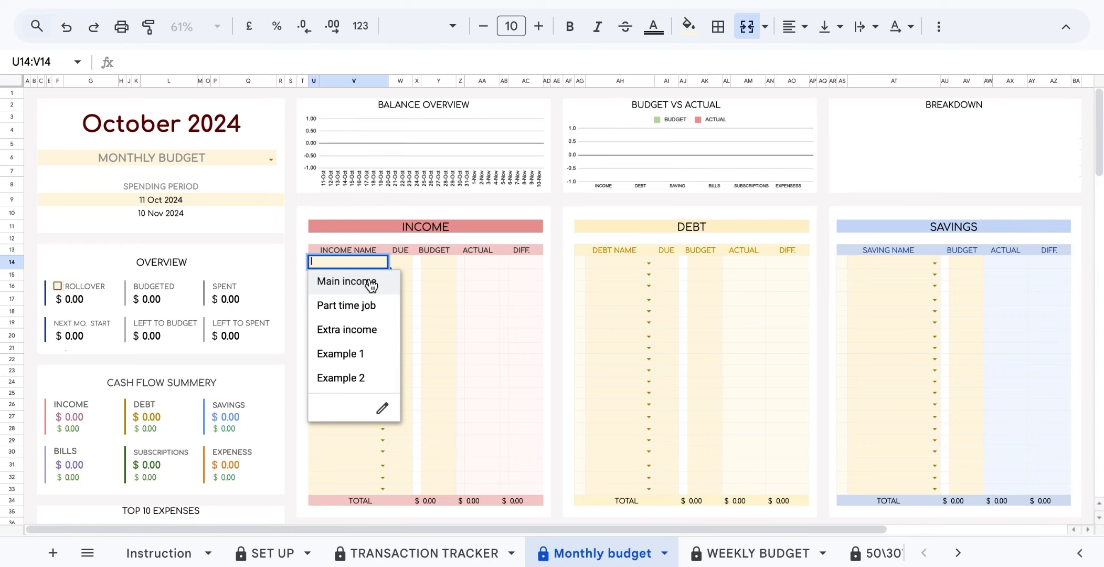
{"action": "left_click", "coordinate": [375, 282]}
{"action": "left_click", "coordinate": [381, 275]}
{"action": "left_click", "coordinate": [366, 315]}
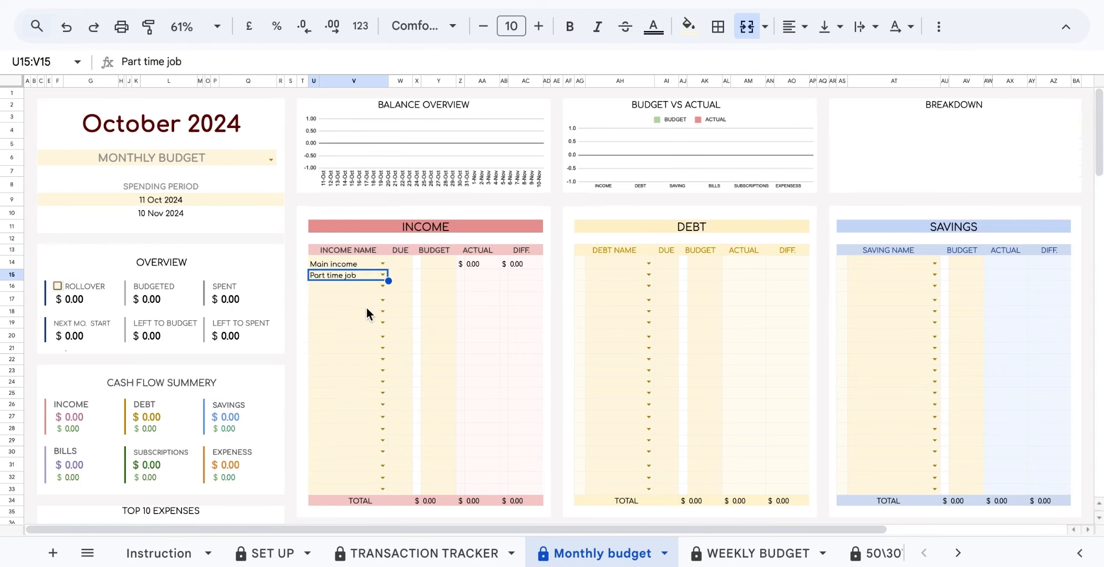
{"action": "left_click", "coordinate": [382, 287]}
{"action": "left_click", "coordinate": [362, 352]}
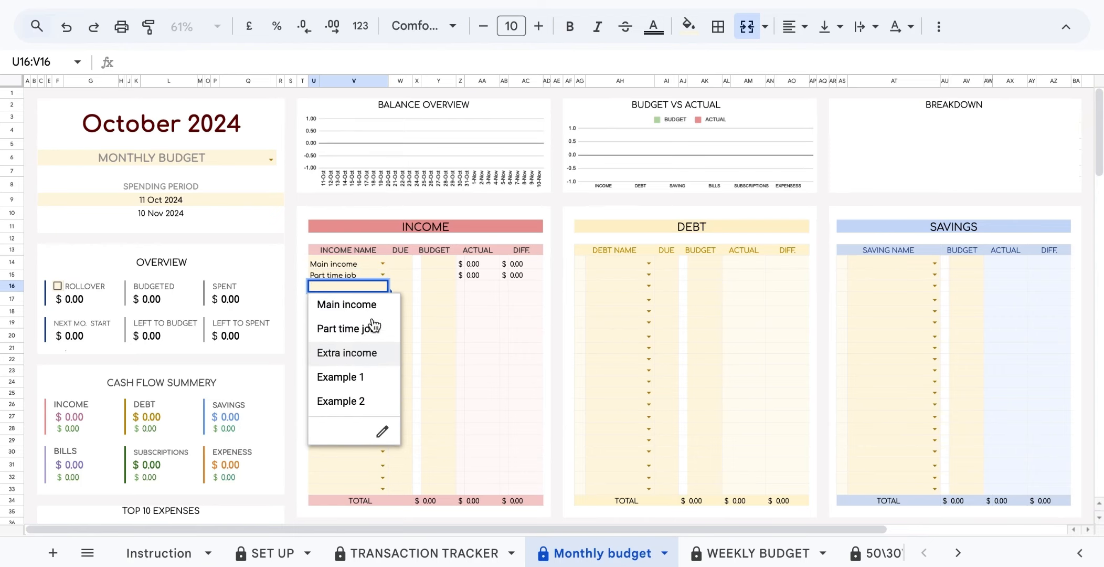
{"action": "left_click", "coordinate": [383, 300]}
{"action": "left_click", "coordinate": [367, 390]}
Fill the Debt table with Car, Credit Card 1, Kitchen, Credit Card 2, Mortgage, Example 3, Example 4.
{"action": "left_click", "coordinate": [383, 311]}
{"action": "left_click", "coordinate": [365, 426]}
{"action": "left_click", "coordinate": [648, 264]}
{"action": "left_click", "coordinate": [625, 282]}
{"action": "left_click", "coordinate": [649, 275]}
{"action": "left_click", "coordinate": [627, 342]}
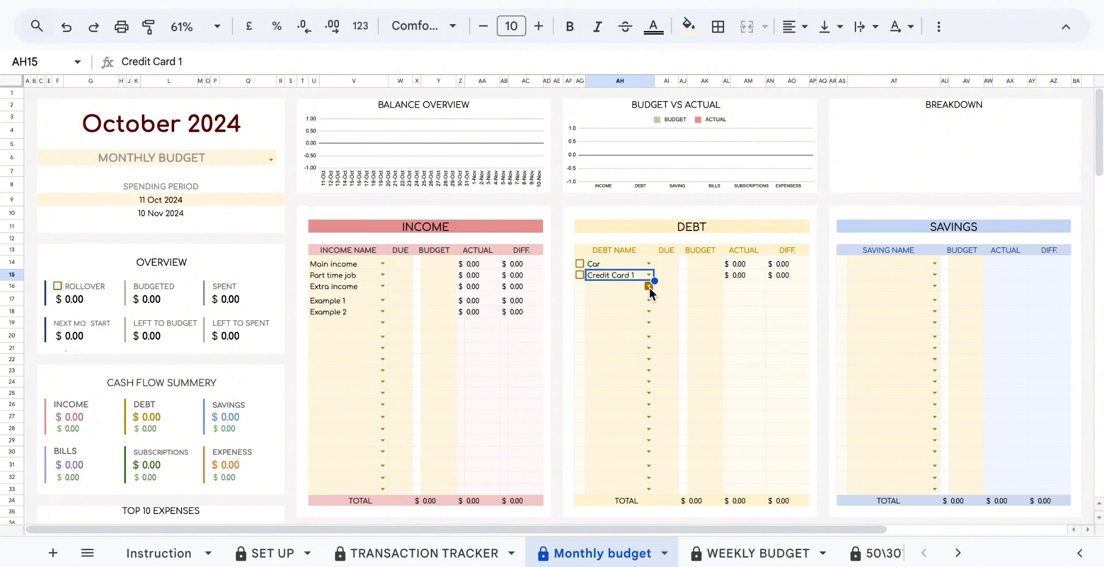
{"action": "left_click", "coordinate": [624, 354]}
{"action": "left_click", "coordinate": [648, 322]}
{"action": "left_click", "coordinate": [634, 439]}
Fill the Savings table with Deposite, New Curniture, Christmas Gifts and New Savings.
{"action": "left_click", "coordinate": [649, 323]}
{"action": "left_click", "coordinate": [629, 462]}
{"action": "left_click", "coordinate": [648, 337]}
{"action": "left_click", "coordinate": [630, 500]}
{"action": "left_click", "coordinate": [934, 264]}
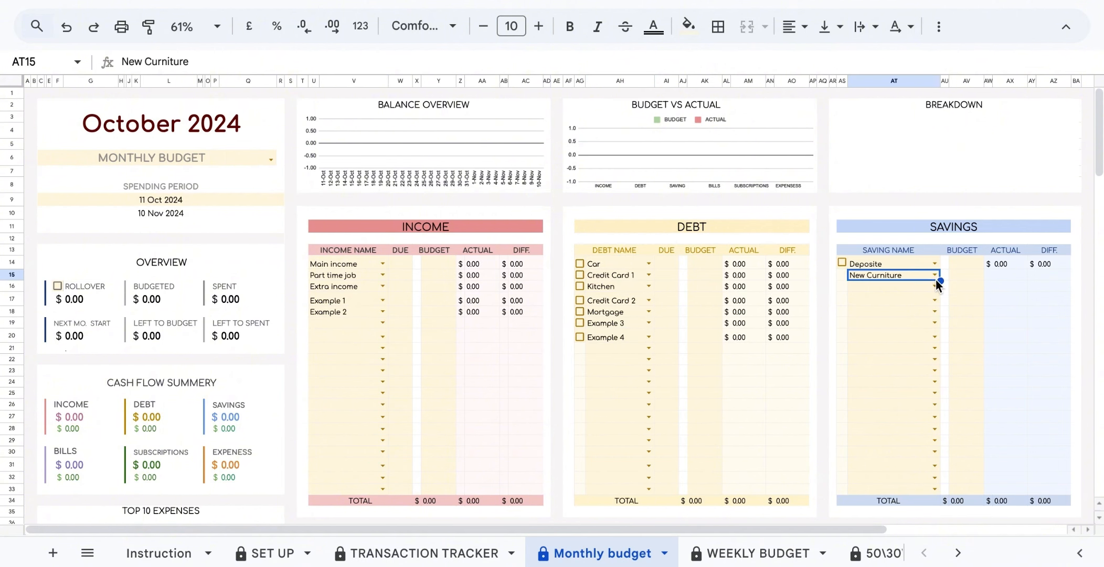
{"action": "scroll", "coordinate": [925, 320], "scroll_direction": "down", "scroll_amount": 6}
{"action": "left_click", "coordinate": [383, 271]}
Fill the Bills table with Gas, Electricity, Water, Home Security, car insurance and Phones.
{"action": "left_click", "coordinate": [374, 291]}
{"action": "left_click", "coordinate": [382, 282]}
{"action": "left_click", "coordinate": [370, 326]}
{"action": "left_click", "coordinate": [383, 294]}
{"action": "left_click", "coordinate": [365, 365]}
{"action": "left_click", "coordinate": [383, 305]}
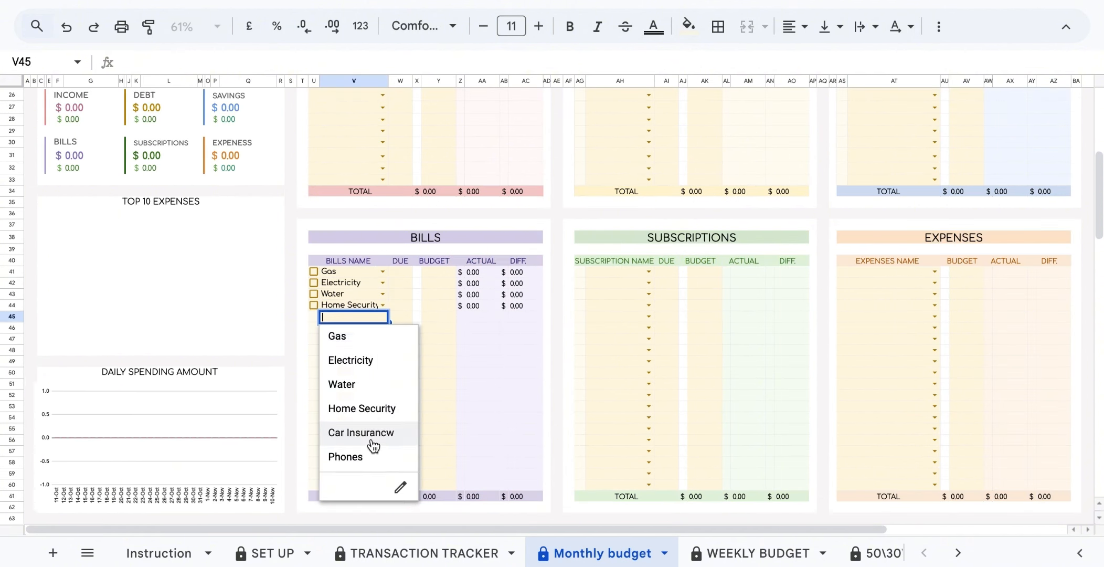
Fill Subscriptions with Disney+, Apple tv, Apple Music, Amazon, Hello Fresh and Now Tv.
{"action": "left_click", "coordinate": [649, 283]}
{"action": "left_click", "coordinate": [624, 326]}
{"action": "left_click", "coordinate": [649, 294]}
{"action": "left_click", "coordinate": [622, 361]}
{"action": "left_click", "coordinate": [649, 305]}
{"action": "left_click", "coordinate": [624, 395]}
Fill Expenses with Groceries, Shopping, School Uniform, Massage, Fuel, health, Pets and unexpected expenses.
{"action": "left_click", "coordinate": [649, 316]}
{"action": "left_click", "coordinate": [619, 431]}
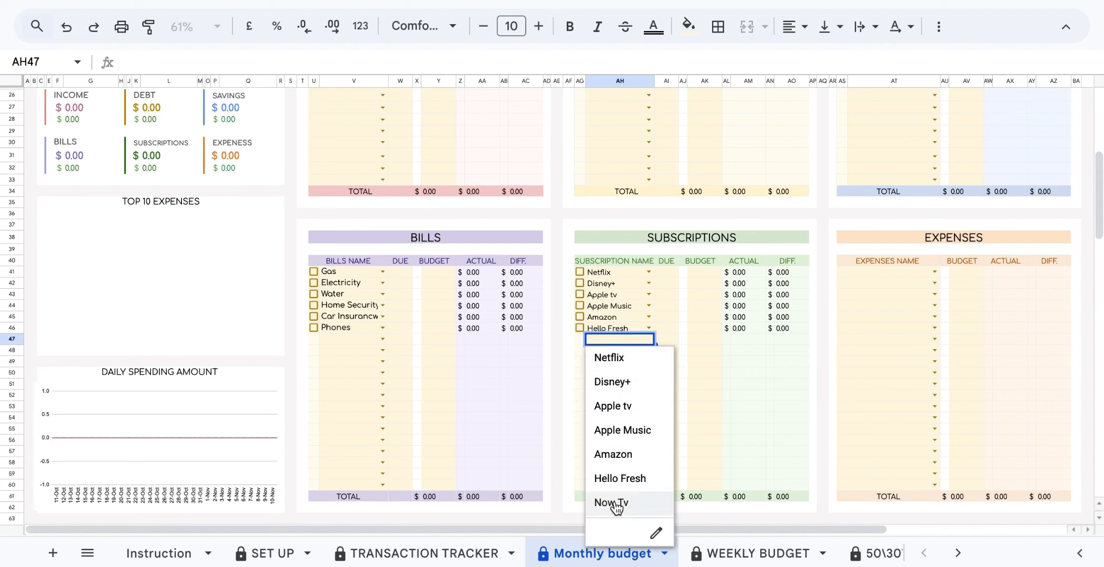
{"action": "left_click", "coordinate": [935, 294]}
{"action": "left_click", "coordinate": [916, 361]}
{"action": "left_click", "coordinate": [935, 305]}
{"action": "left_click", "coordinate": [915, 396]}
{"action": "left_click", "coordinate": [935, 317]}
{"action": "left_click", "coordinate": [917, 431]}
{"action": "left_click", "coordinate": [934, 328]}
{"action": "left_click", "coordinate": [919, 467]}
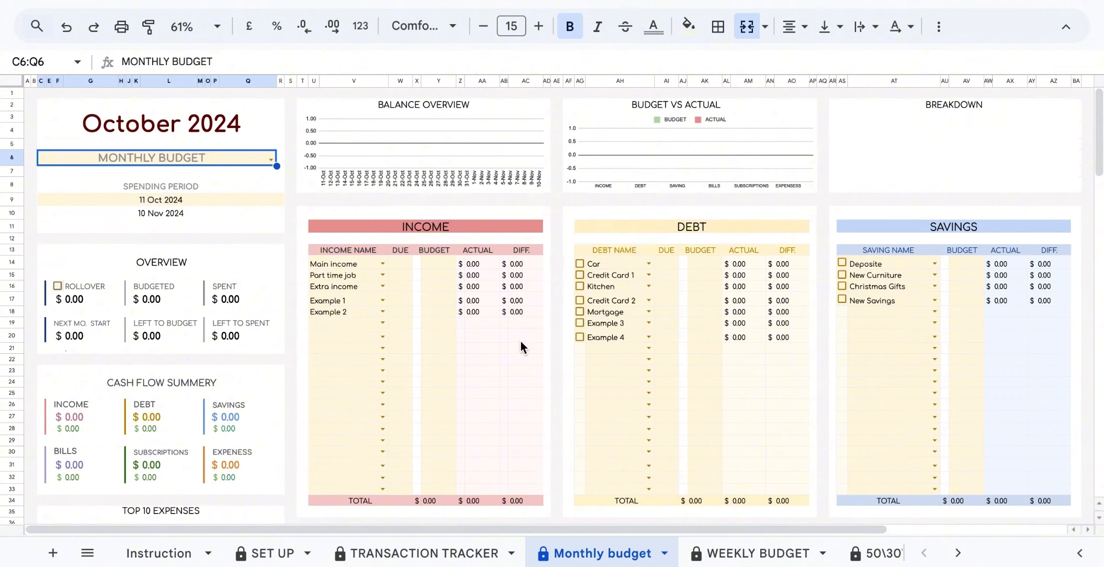
Duplicate the Monthly budget sheet and switch the copy to WEEKLY BUDGET.
{"action": "left_click", "coordinate": [665, 554]}
{"action": "left_click", "coordinate": [605, 288]}
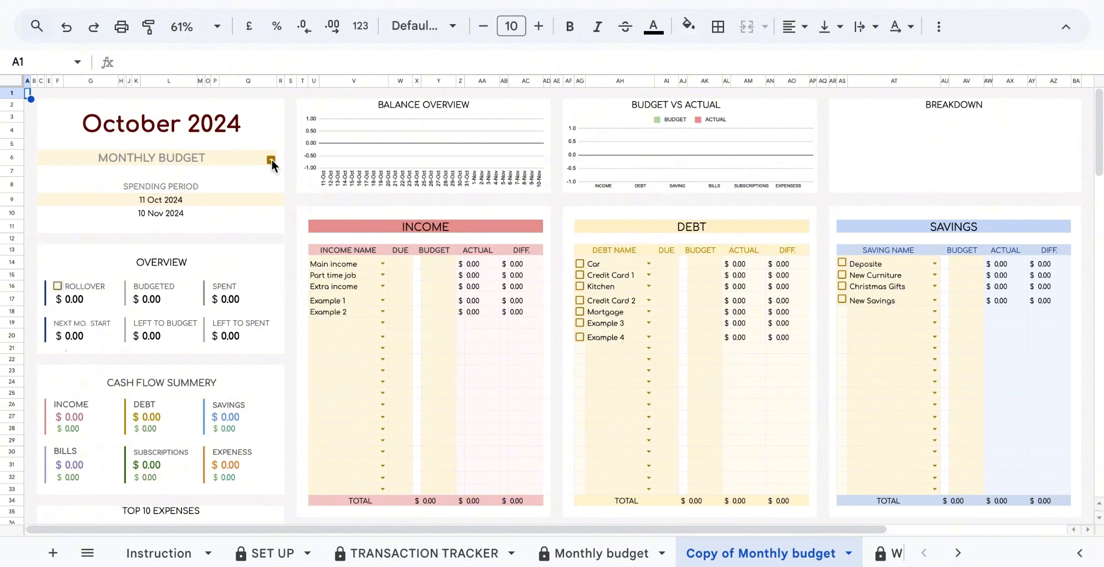
{"action": "left_click", "coordinate": [271, 159]}
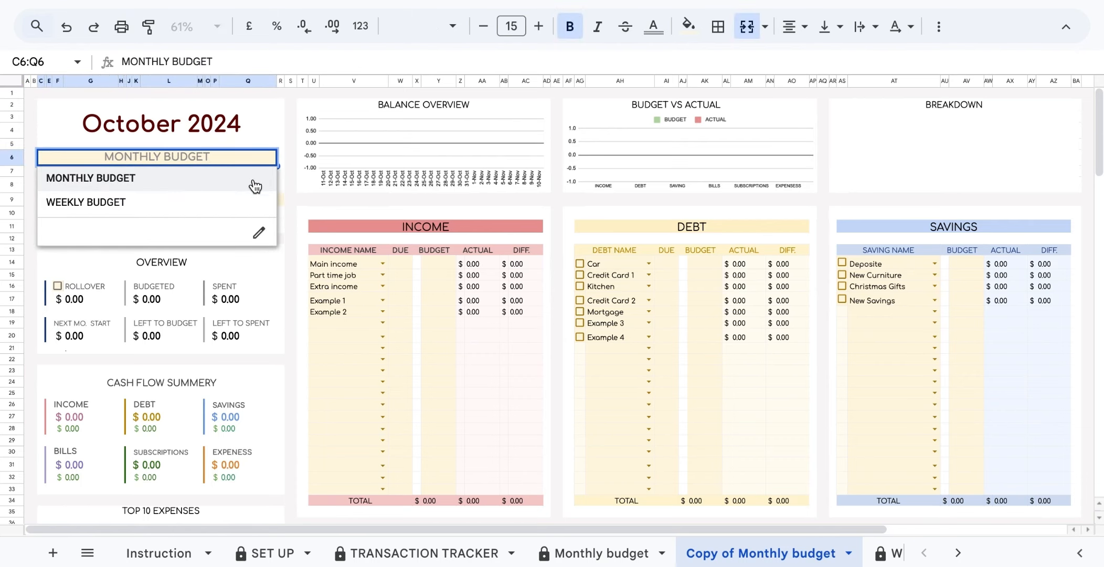
{"action": "left_click", "coordinate": [250, 205]}
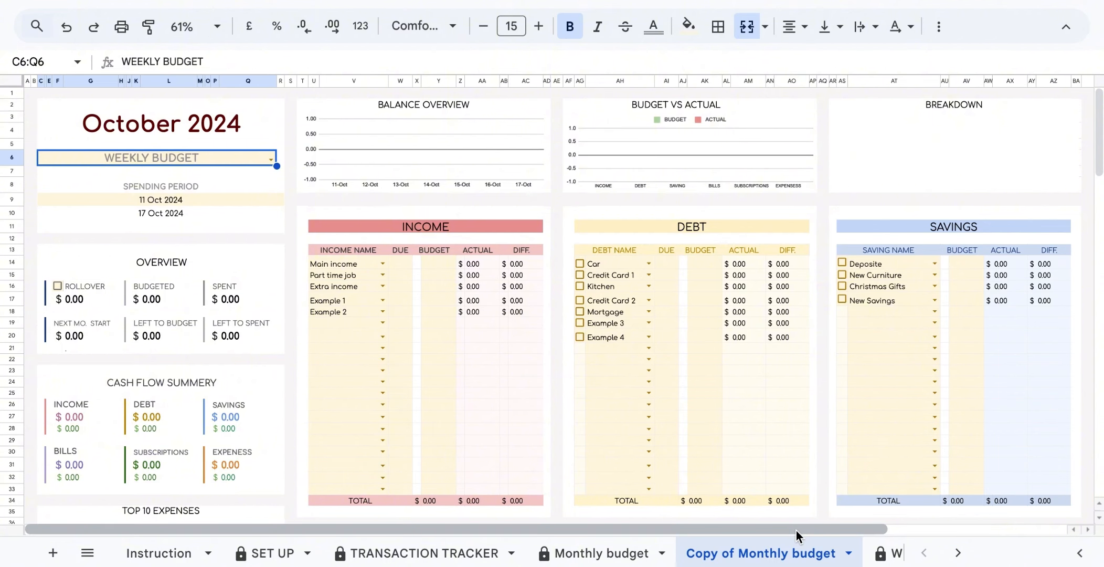
Name the copy Weekly October 11, then select the Monthly budget income due-day cells.
{"action": "double_click", "coordinate": [848, 552]}
{"action": "type", "text": "Weekly October 11"}
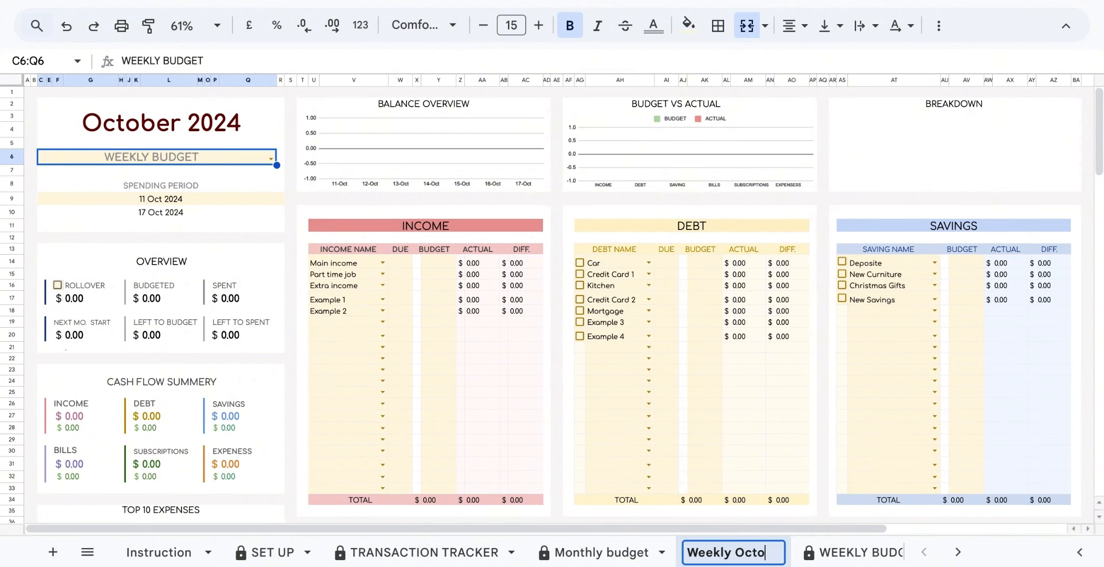
{"action": "key", "text": "Return"}
{"action": "left_click", "coordinate": [602, 552]}
{"action": "left_click", "coordinate": [395, 274]}
{"action": "left_click", "coordinate": [398, 286]}
Enter Monthly budget due days for income (17, 10, 10), debts, bills and subscriptions.
{"action": "type", "text": "17 10 10"}
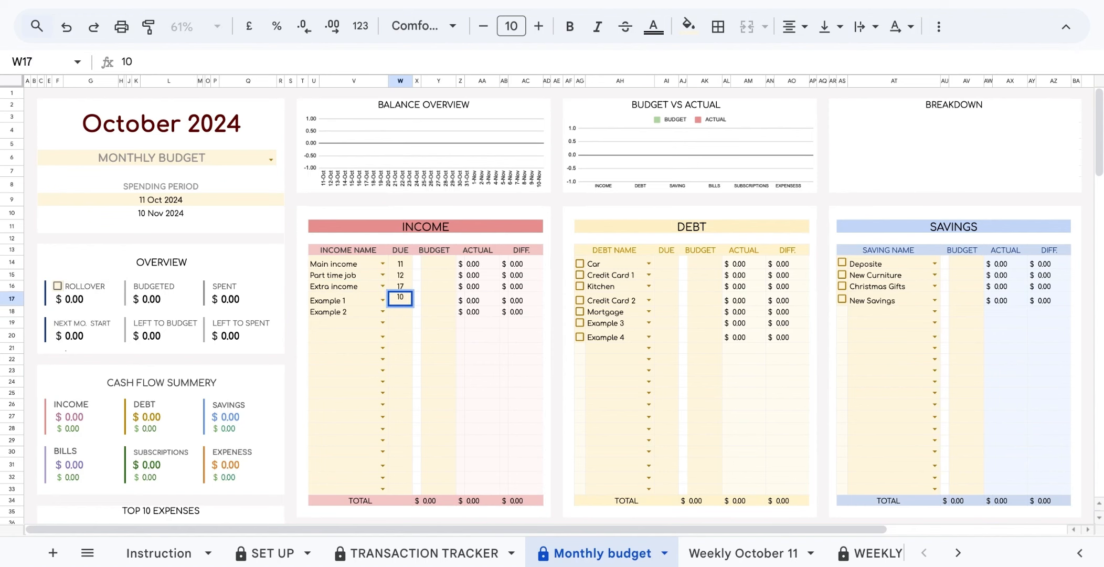
{"action": "left_click", "coordinate": [665, 261]}
{"action": "type", "text": "12 23 31 19 15 17 12"}
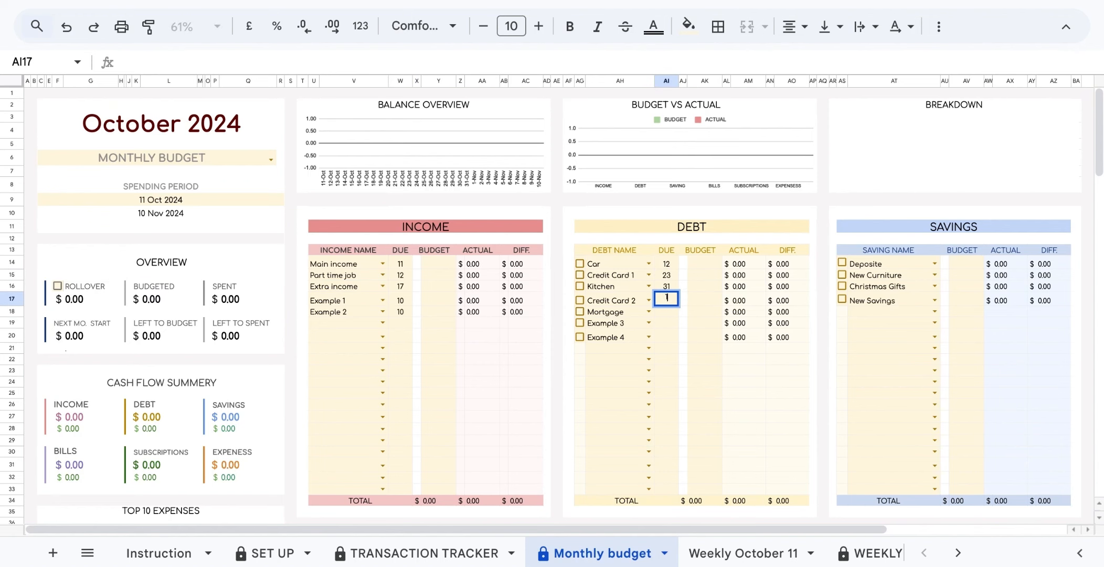
{"action": "scroll", "coordinate": [792, 265], "scroll_direction": "down", "scroll_amount": 4}
{"action": "left_click", "coordinate": [398, 370]}
{"action": "type", "text": "12 14 16 28 1 4"}
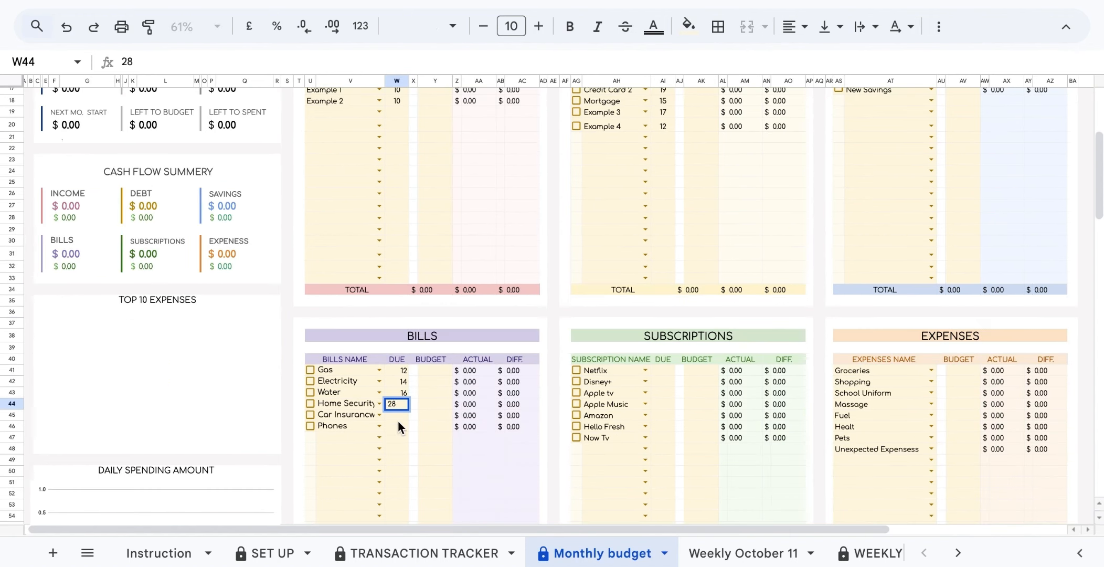
{"action": "left_click", "coordinate": [663, 370]}
{"action": "type", "text": "10 11 11 17"}
{"action": "key", "text": "Return"}
{"action": "key", "text": "Return"}
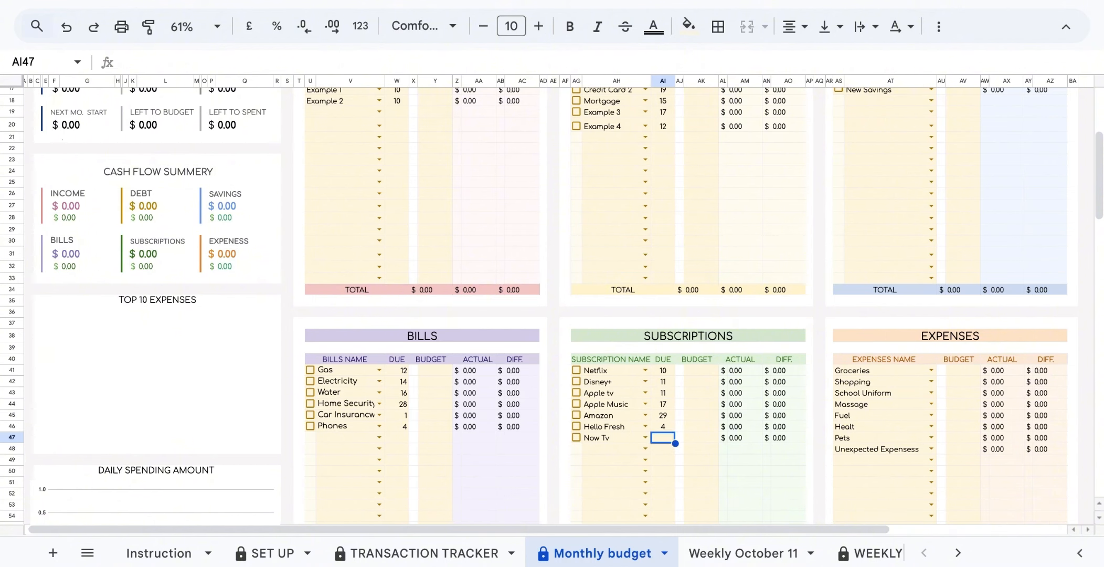
On Weekly October 11, enter debt due days (17, 13, 12, 17, 15, 16, 14) and bill due days.
{"action": "left_click", "coordinate": [743, 552]}
{"action": "left_click", "coordinate": [400, 289]}
{"action": "left_click", "coordinate": [663, 260]}
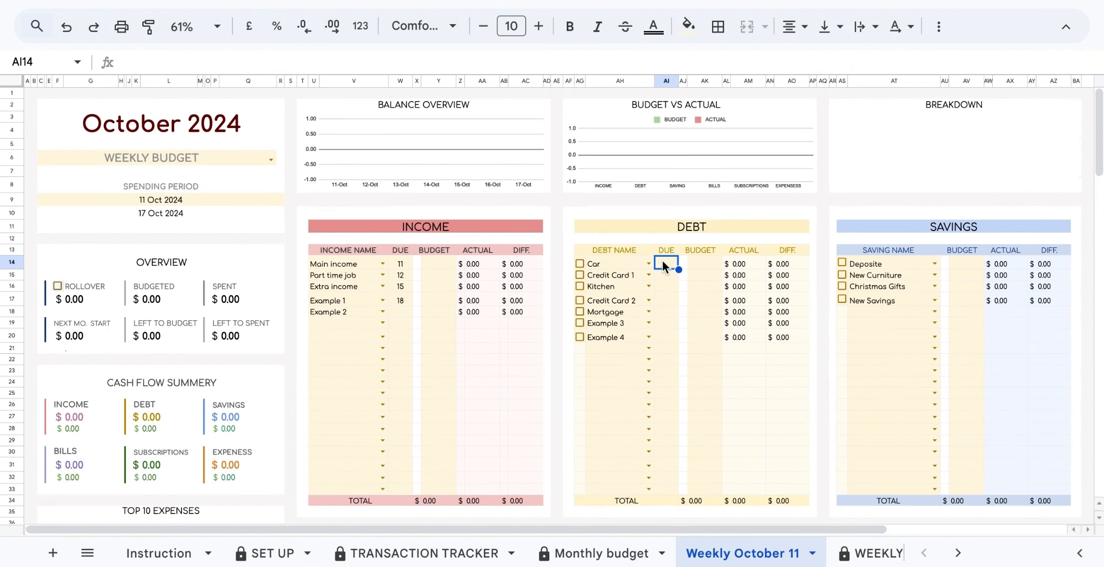
{"action": "type", "text": "17 13 12 17 15 16 14"}
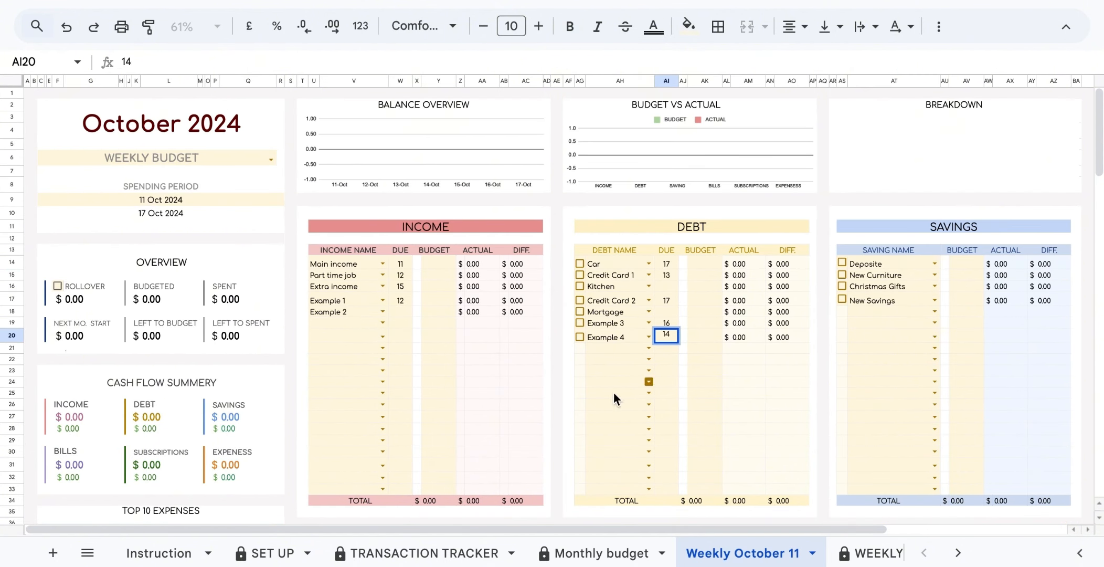
{"action": "scroll", "coordinate": [613, 392], "scroll_direction": "down", "scroll_amount": 6}
{"action": "left_click", "coordinate": [400, 245]}
{"action": "type", "text": "11 11 11 11 11 12"}
{"action": "left_click", "coordinate": [667, 246]}
{"action": "type", "text": "16 11  14"}
{"action": "key", "text": "Up"}
{"action": "type", "text": "12    12"}
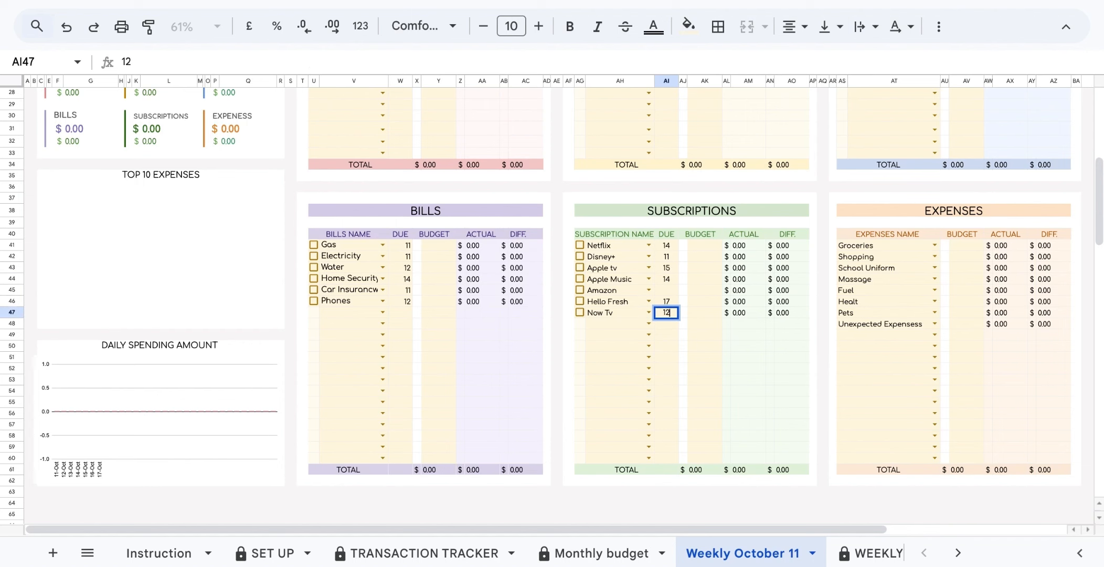
Return to the Monthly budget sheet at the Main income budget cell.
{"action": "left_click", "coordinate": [602, 553]}
{"action": "scroll", "coordinate": [446, 314], "scroll_direction": "up", "scroll_amount": 6}
{"action": "left_click", "coordinate": [447, 262]}
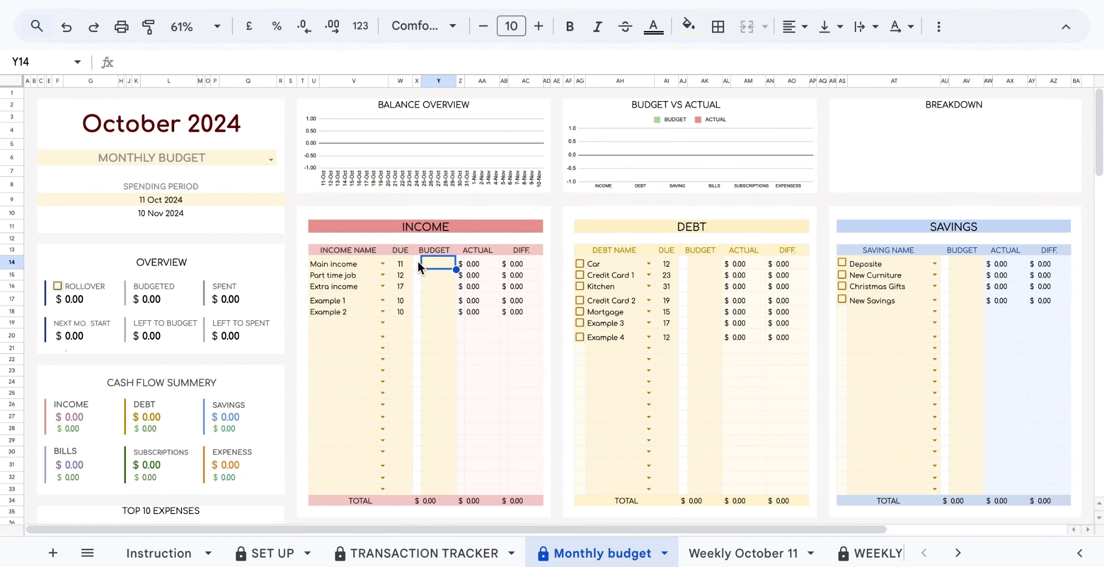
Set income budgets: Main income 2400, Part time job 600, and 200.
{"action": "left_click_drag", "start_coordinate": [417, 261], "coordinate": [419, 490]}
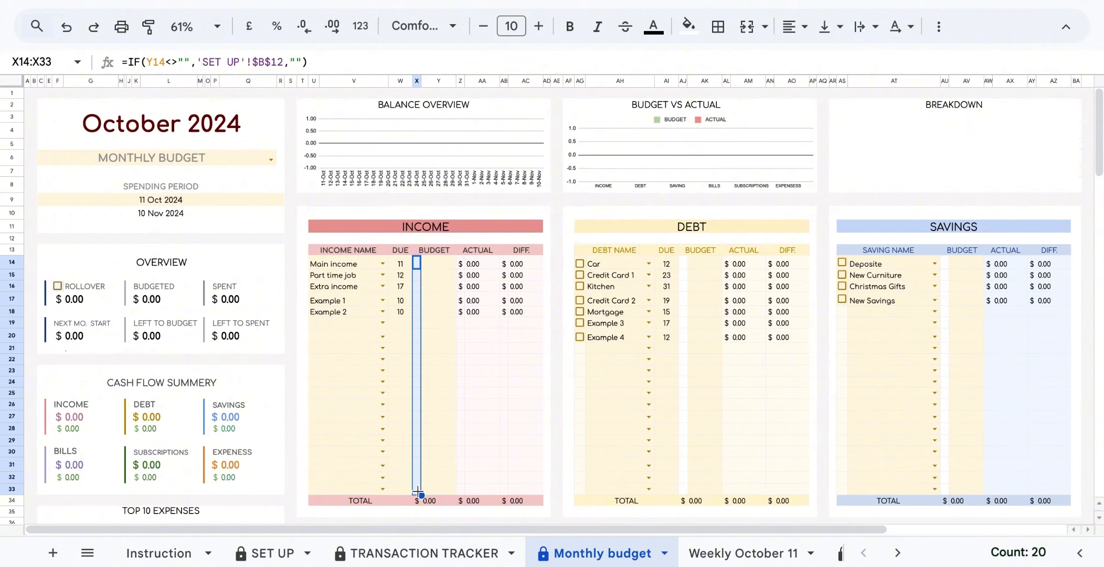
{"action": "left_click", "coordinate": [435, 266]}
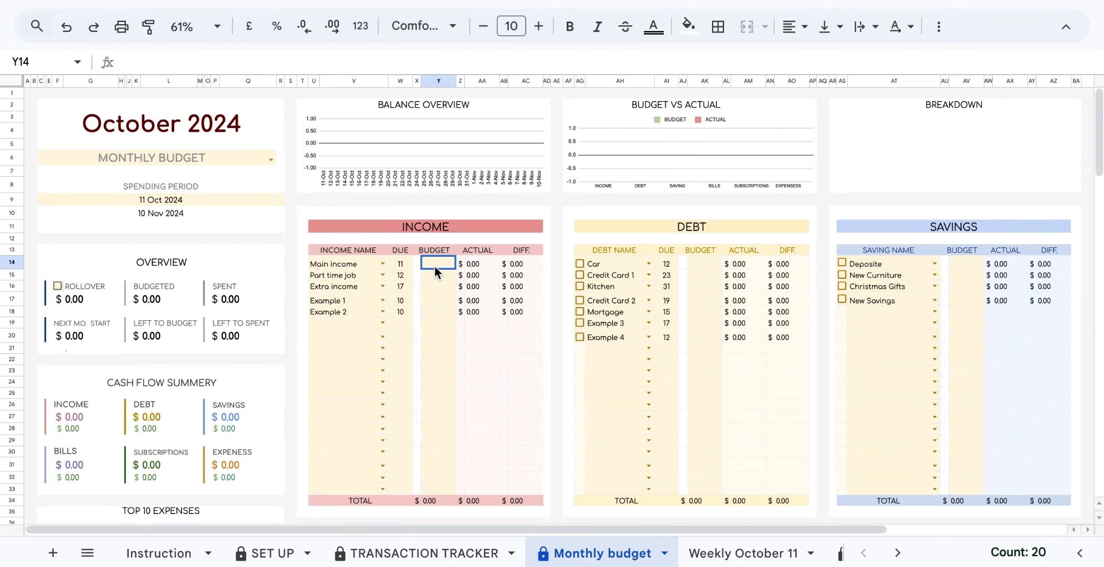
{"action": "type", "text": "2400"}
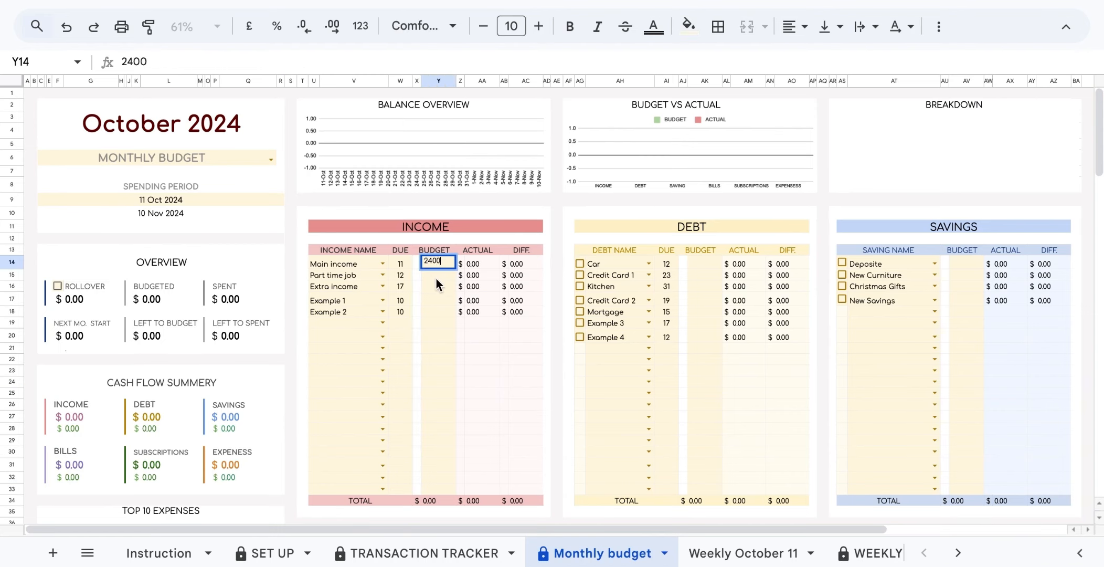
{"action": "key", "text": "Return"}
{"action": "type", "text": "600"}
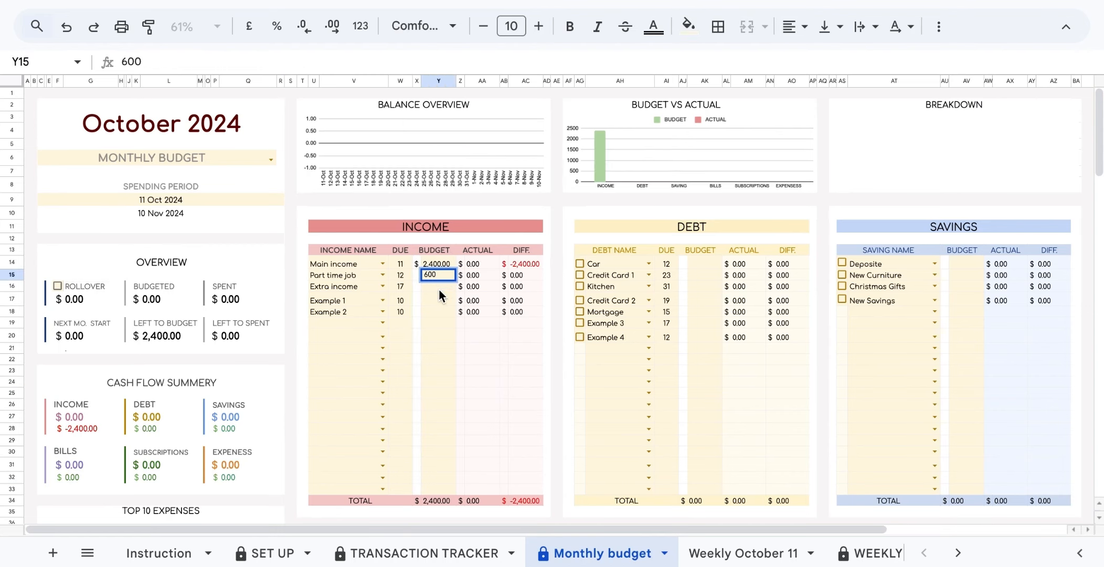
{"action": "key", "text": "Return"}
{"action": "type", "text": "200"}
Fill the debt budgets, starting with Car at 100, plus 100, 60, 100, 600, 12 and 10.
{"action": "key", "text": "Return"}
{"action": "left_click", "coordinate": [703, 264]}
{"action": "type", "text": "100"}
{"action": "key", "text": "Return"}
{"action": "type", "text": "100"}
{"action": "key", "text": "Return"}
{"action": "type", "text": "60"}
{"action": "key", "text": "Return"}
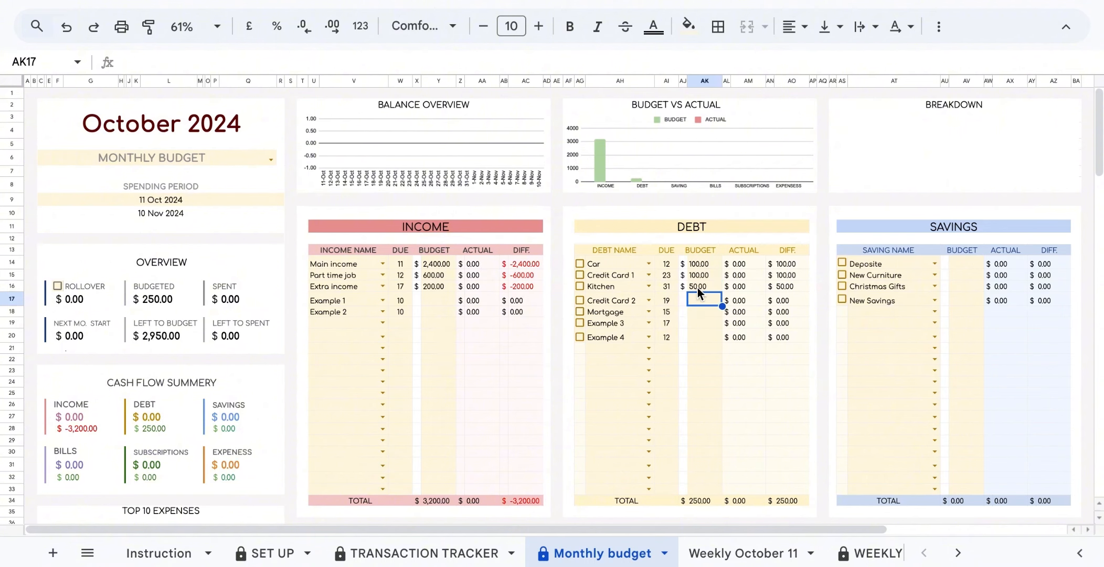
{"action": "type", "text": "100"}
{"action": "key", "text": "Return"}
{"action": "type", "text": "600"}
Fill the savings budget column with 30, 50, 60 and 100.
{"action": "key", "text": "Return"}
{"action": "type", "text": "12"}
{"action": "key", "text": "Return"}
{"action": "type", "text": "10"}
{"action": "left_click", "coordinate": [966, 264]}
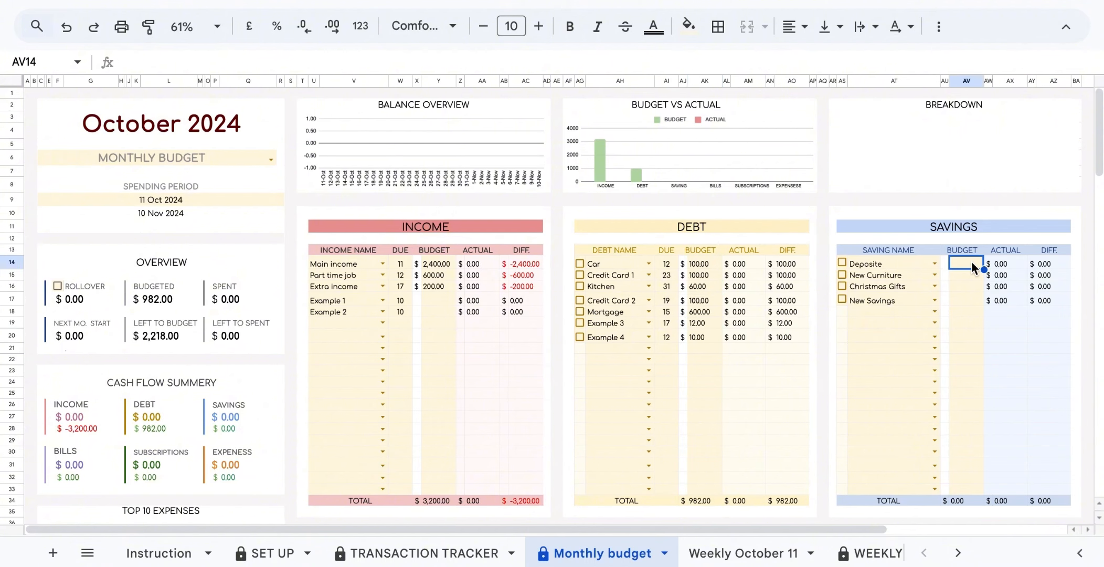
{"action": "type", "text": "30"}
{"action": "key", "text": "Return"}
{"action": "type", "text": "50"}
Set the bills budgets, Gas 100, then 60, 20 and 100.
{"action": "key", "text": "Return"}
{"action": "type", "text": "60"}
{"action": "key", "text": "Return"}
{"action": "type", "text": "100"}
{"action": "scroll", "coordinate": [970, 299], "scroll_direction": "down", "scroll_amount": 8}
{"action": "left_click", "coordinate": [431, 187]}
{"action": "type", "text": "100"}
{"action": "key", "text": "Return"}
{"action": "type", "text": "60"}
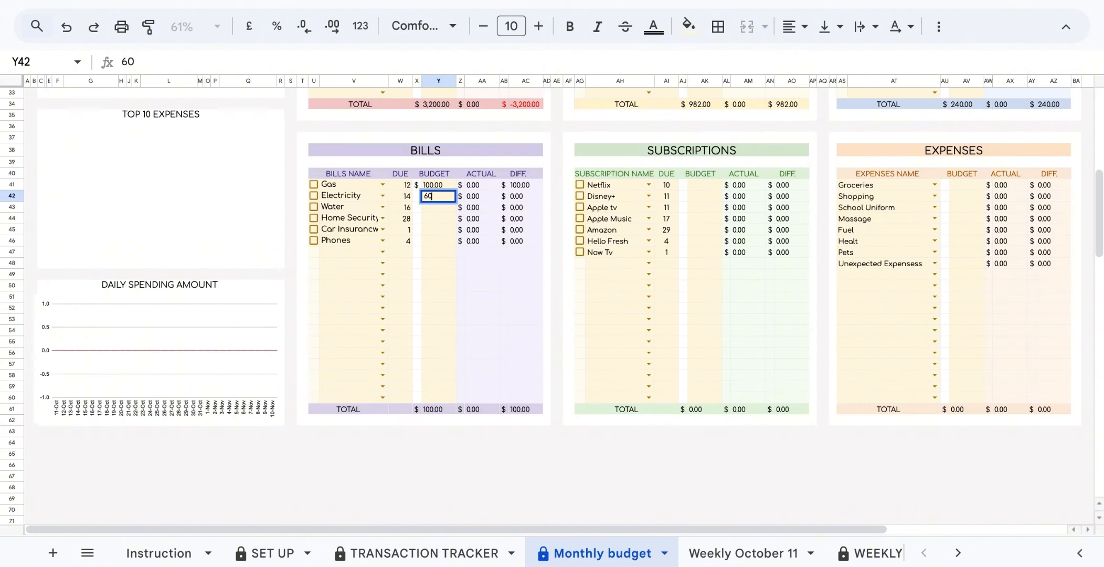
{"action": "key", "text": "Return"}
Set subscription budgets, Netflix 15, plus 940 and 12.
{"action": "key", "text": "Return"}
{"action": "type", "text": "20"}
{"action": "key", "text": "Return"}
{"action": "type", "text": "100"}
{"action": "left_click", "coordinate": [704, 185]}
{"action": "type", "text": "15"}
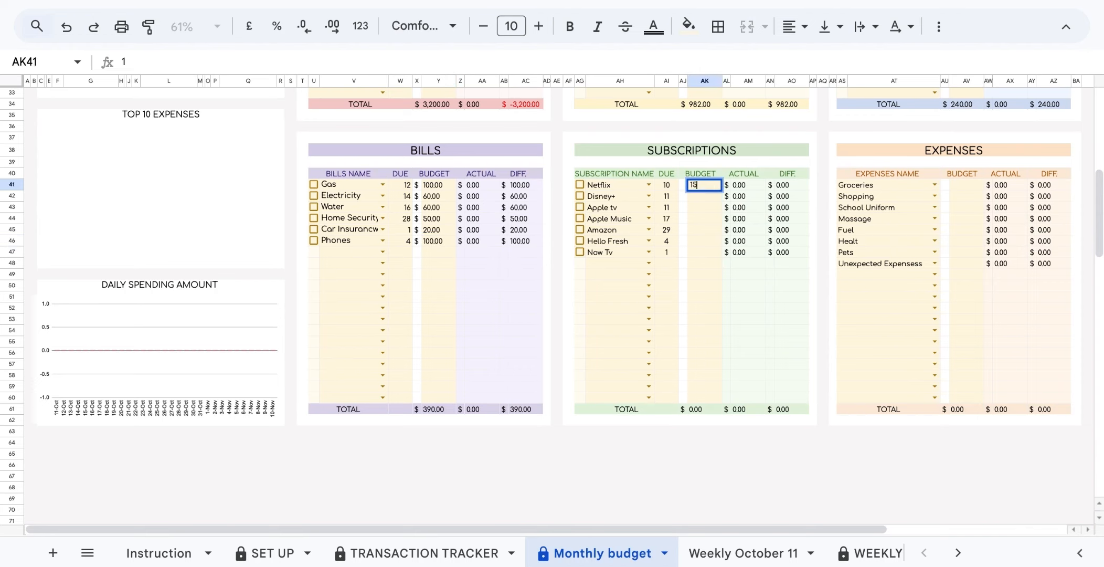
{"action": "key", "text": "Return"}
{"action": "type", "text": "9"}
{"action": "type", "text": "40"}
Set expense budgets: Groceries 400, then 150 and 100.
{"action": "key", "text": "Return"}
{"action": "type", "text": "12"}
{"action": "left_click", "coordinate": [966, 187]}
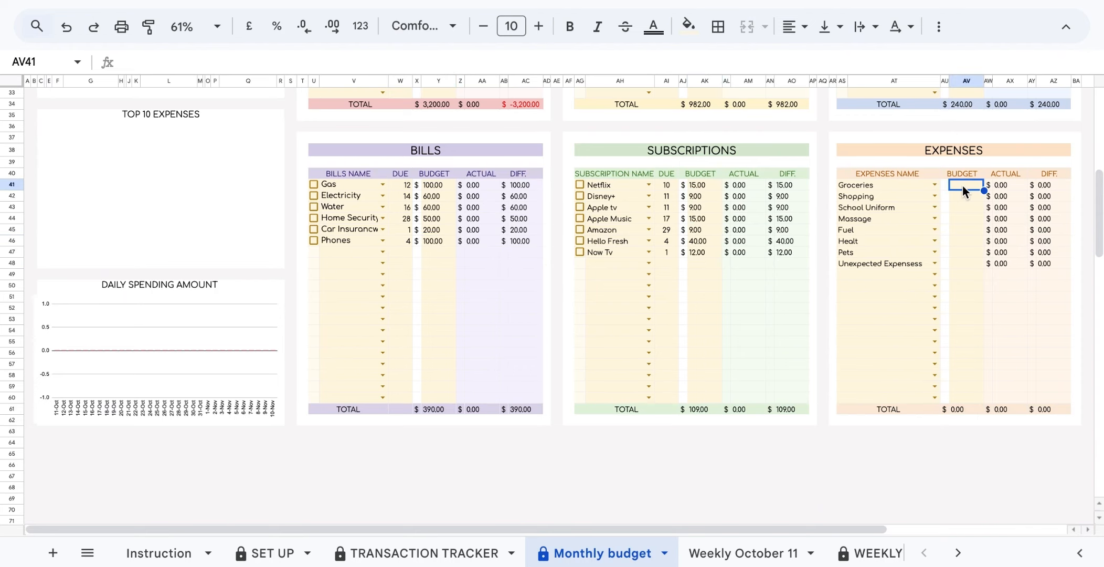
{"action": "type", "text": "400"}
{"action": "key", "text": "Return"}
{"action": "type", "text": "150"}
{"action": "key", "text": "Return"}
{"action": "type", "text": "100"}
{"action": "key", "text": "Return"}
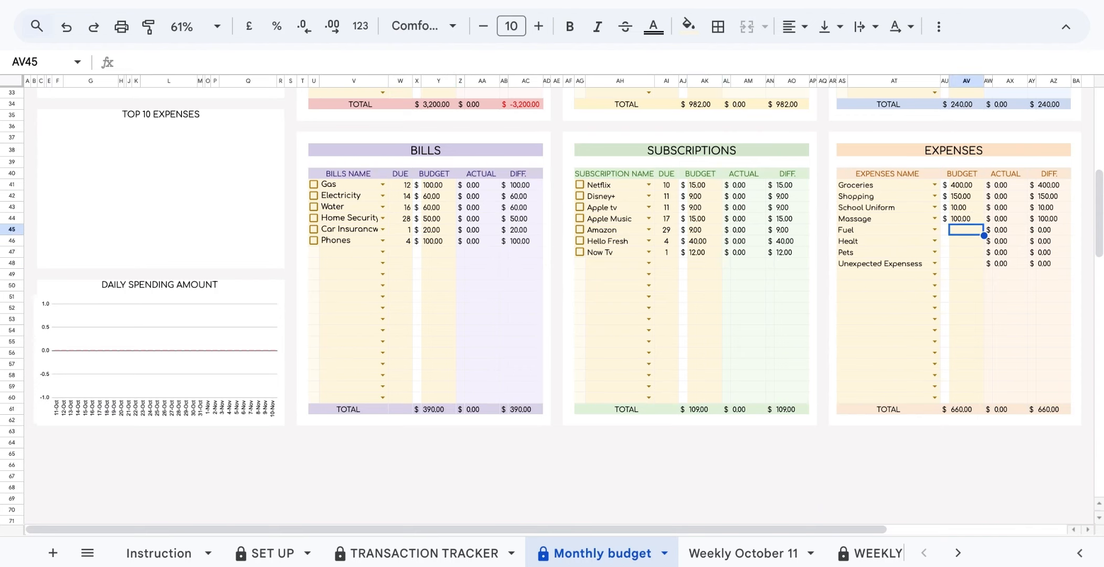
{"action": "key", "text": "Down"}
{"action": "key", "text": "Down"}
{"action": "key", "text": "Down"}
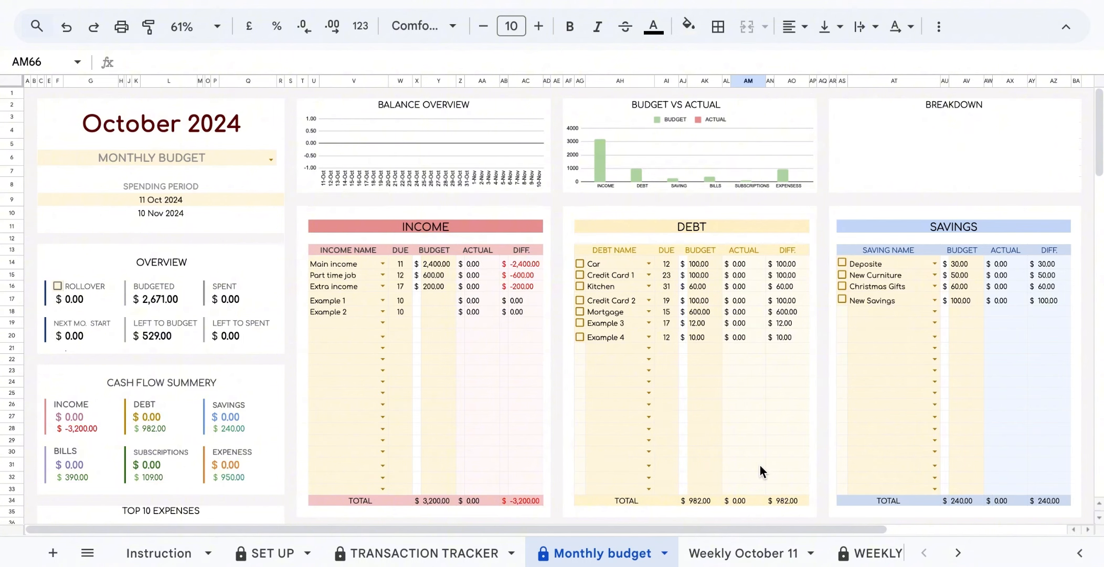
Enter weekly income budgets 200 and 50, and debt budgets 25, 15 and 2.50.
{"action": "type", "text": "200"}
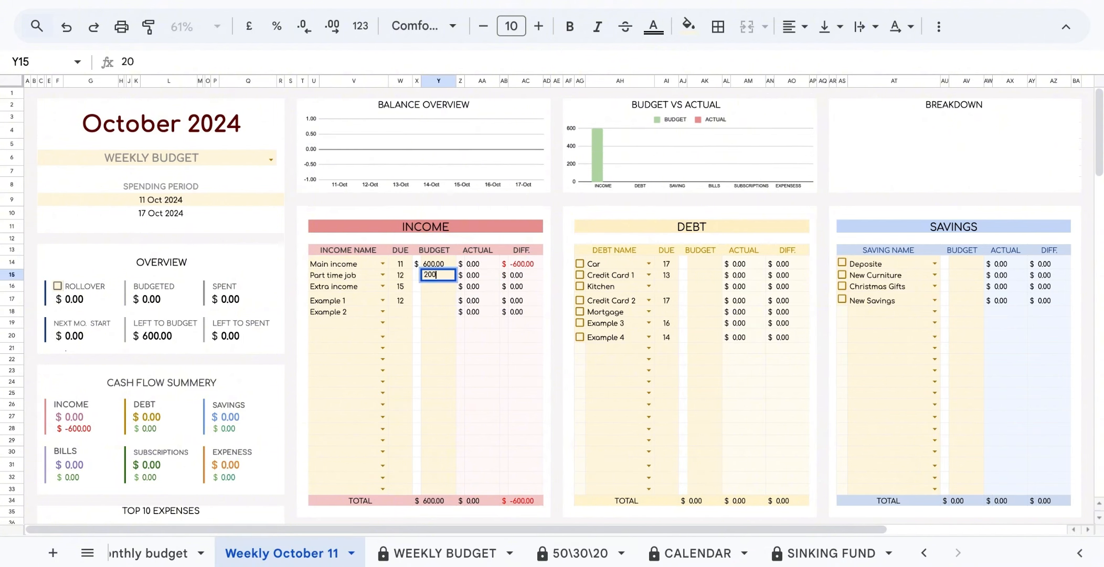
{"action": "key", "text": "Return"}
{"action": "type", "text": "50"}
{"action": "left_click", "coordinate": [715, 263]}
{"action": "type", "text": "25"}
{"action": "key", "text": "Return"}
{"action": "type", "text": "25"}
Enter weekly savings budgets: Deposite 8, then 15 and 15.
{"action": "key", "text": "Return"}
{"action": "type", "text": "15"}
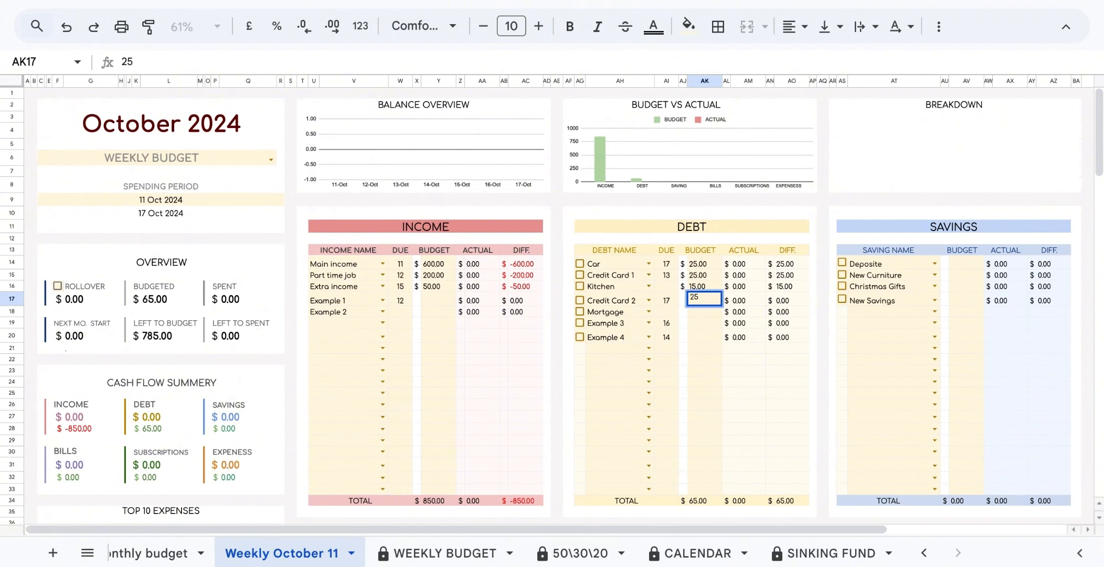
{"action": "key", "text": "BackSpace"}
{"action": "type", "text": "2.50"}
{"action": "left_click", "coordinate": [969, 264]}
{"action": "type", "text": "8"}
{"action": "key", "text": "Return"}
{"action": "type", "text": "15"}
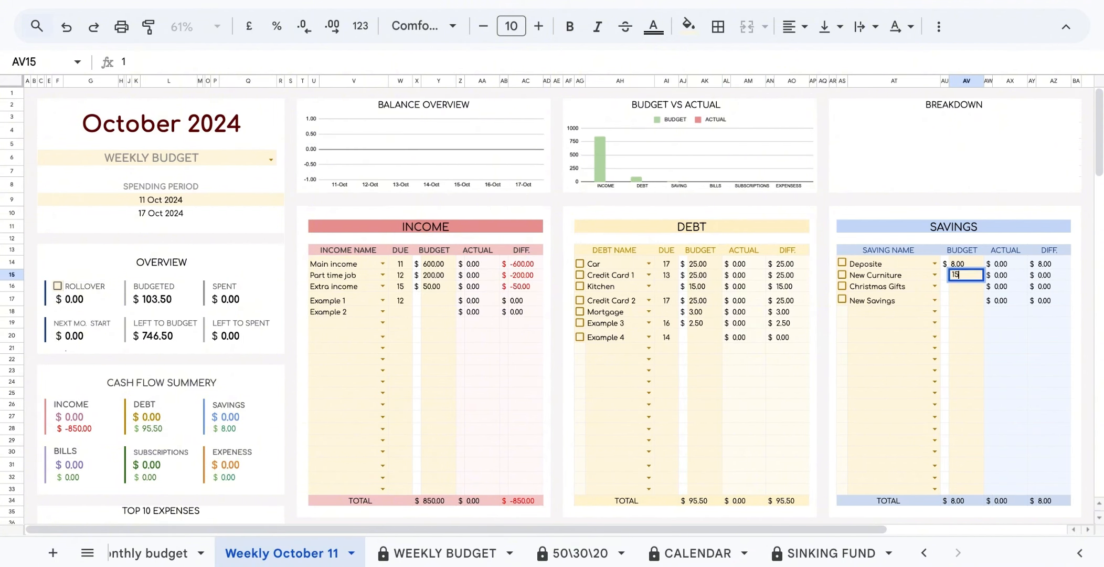
{"action": "key", "text": "Return"}
{"action": "type", "text": "15"}
Enter weekly bills (25, 15, 4, 7, 10, 25; Car Insurance 115) and subscriptions 9, 9, 15, 9, 40, 12.
{"action": "scroll", "coordinate": [434, 295], "scroll_direction": "down", "scroll_amount": 5}
{"action": "left_click", "coordinate": [434, 295]}
{"action": "type", "text": "25 "}
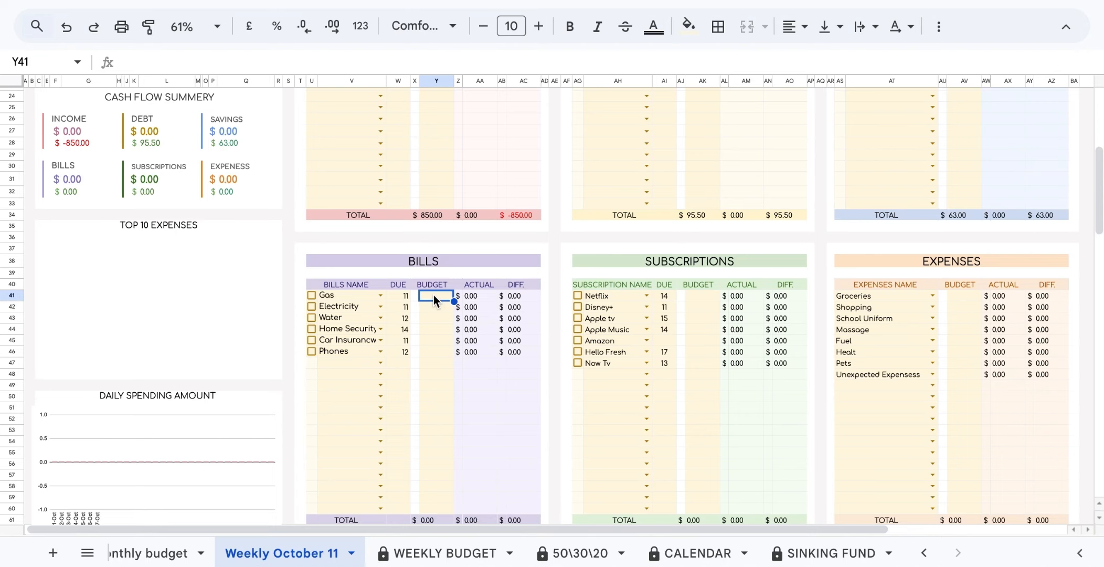
{"action": "type", "text": "15 4 7 10 25"}
{"action": "left_click", "coordinate": [710, 296]}
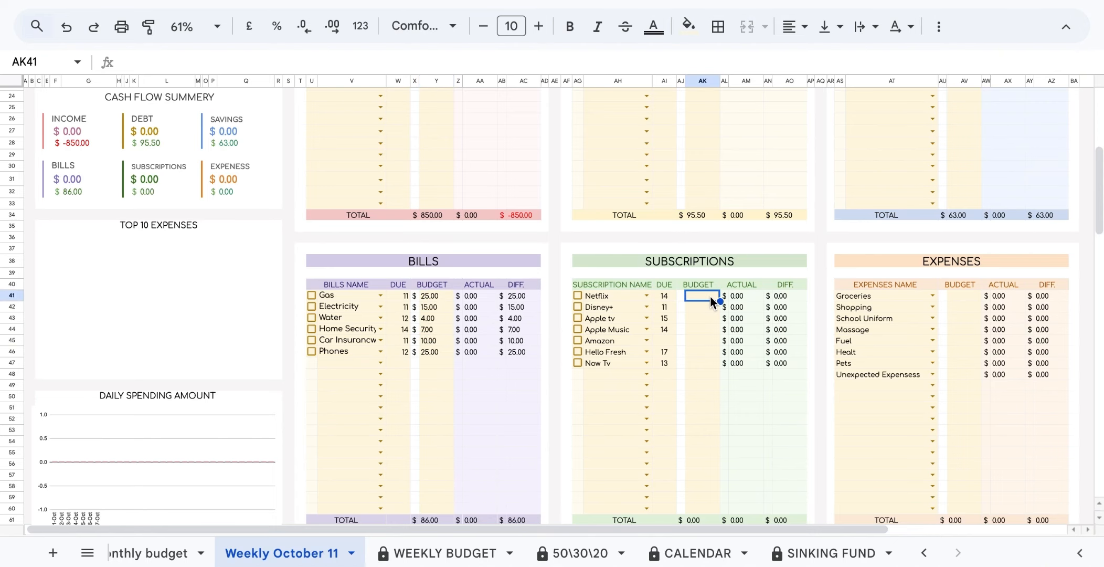
{"action": "left_click", "coordinate": [444, 342]}
{"action": "type", "text": "5"}
{"action": "left_click", "coordinate": [701, 296]}
{"action": "type", "text": "115"}
{"action": "left_click", "coordinate": [701, 327]}
{"action": "left_click", "coordinate": [701, 307]}
{"action": "type", "text": "9 9 15 9 40 12"}
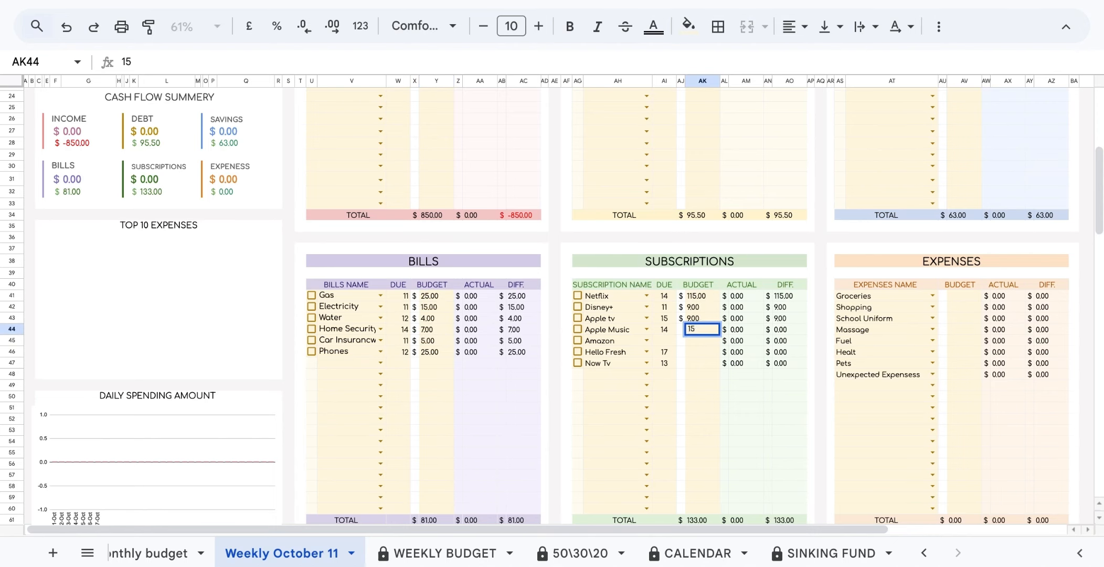
Set weekly expense budgets: Groceries 100, Shopping 37, then 2.5.
{"action": "left_click", "coordinate": [979, 293]}
{"action": "type", "text": "100"}
{"action": "key", "text": "Up"}
{"action": "key", "text": "Down"}
{"action": "key", "text": "Down"}
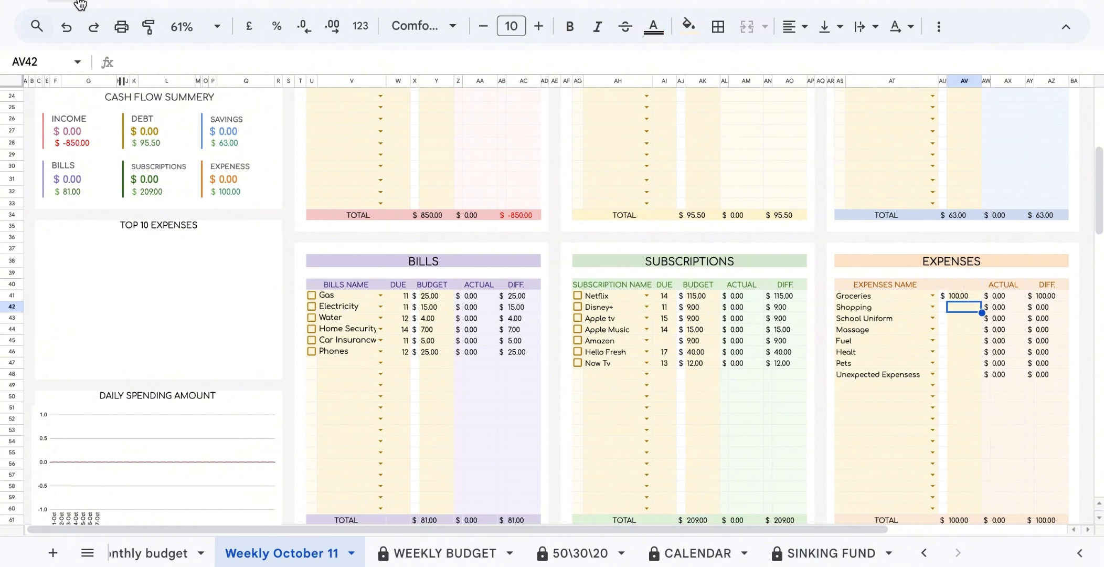
{"action": "type", "text": "37"}
{"action": "key", "text": "Return"}
{"action": "type", "text": "2.5"}
{"action": "key", "text": "Return"}
Finish the remaining weekly expense budgets with 25, 20, 25, 25 and 2.5.
{"action": "type", "text": "25"}
{"action": "key", "text": "Return"}
{"action": "type", "text": "20 "}
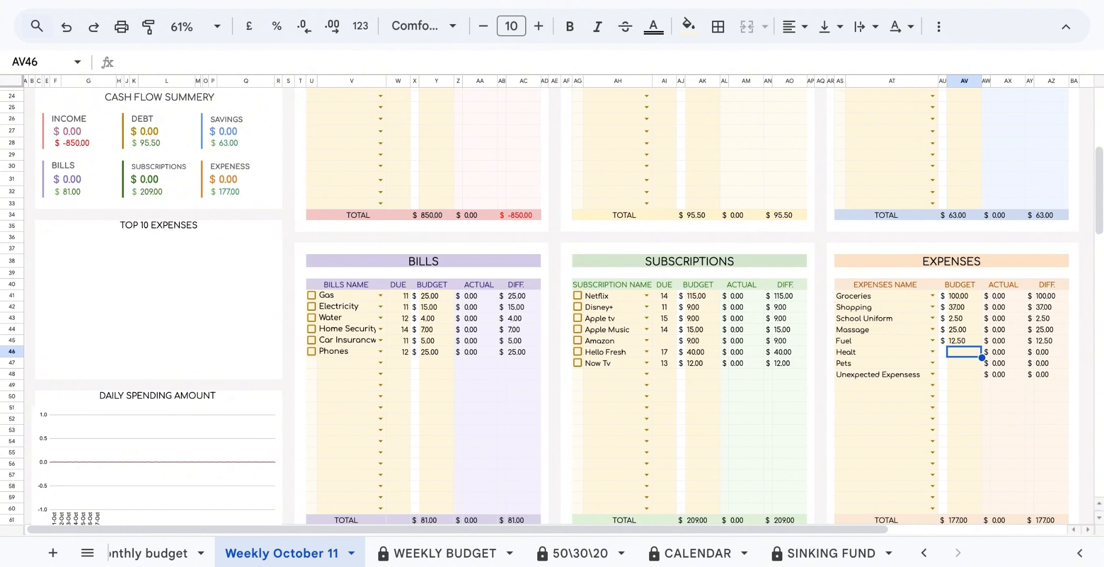
{"action": "type", "text": "25"}
{"action": "key", "text": "Return"}
{"action": "type", "text": "2.5"}
{"action": "key", "text": "Return"}
{"action": "type", "text": "25"}
{"action": "left_click", "coordinate": [821, 237]}
{"action": "scroll", "coordinate": [821, 237], "scroll_direction": "up", "scroll_amount": 6}
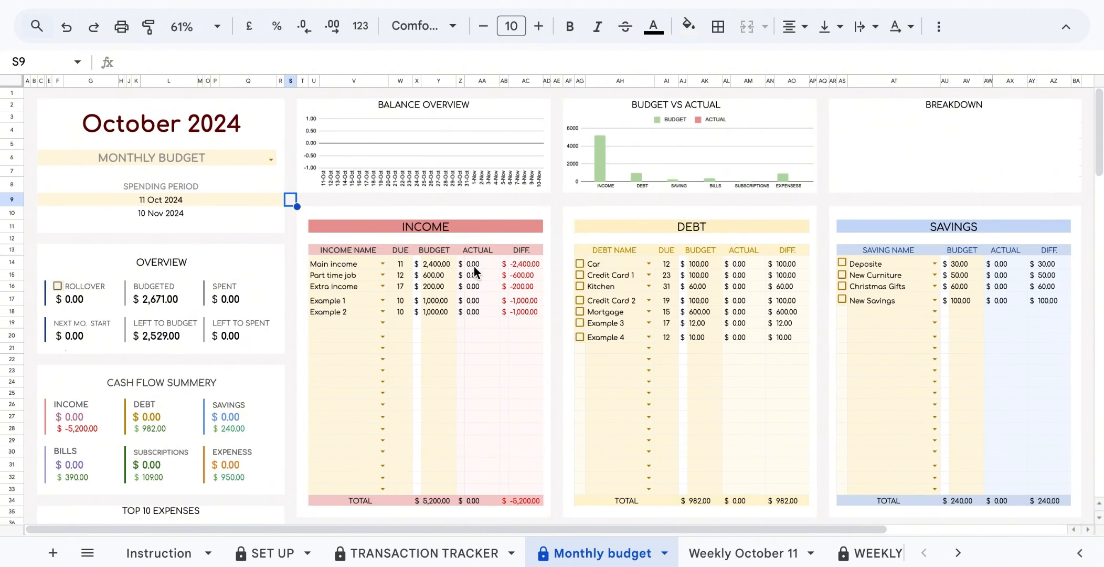
Select the income table's ACTUAL and DIFF. columns, then go to the TRANSACTION TRACKER sheet.
{"action": "left_click", "coordinate": [478, 251]}
{"action": "left_click", "coordinate": [522, 250]}
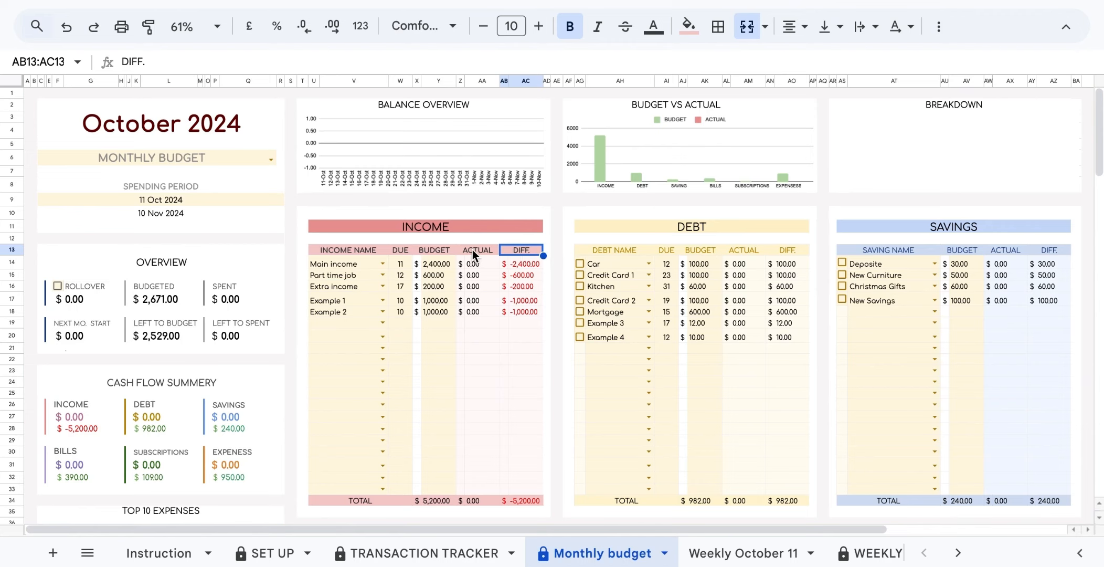
{"action": "left_click_drag", "start_coordinate": [473, 249], "coordinate": [519, 486]}
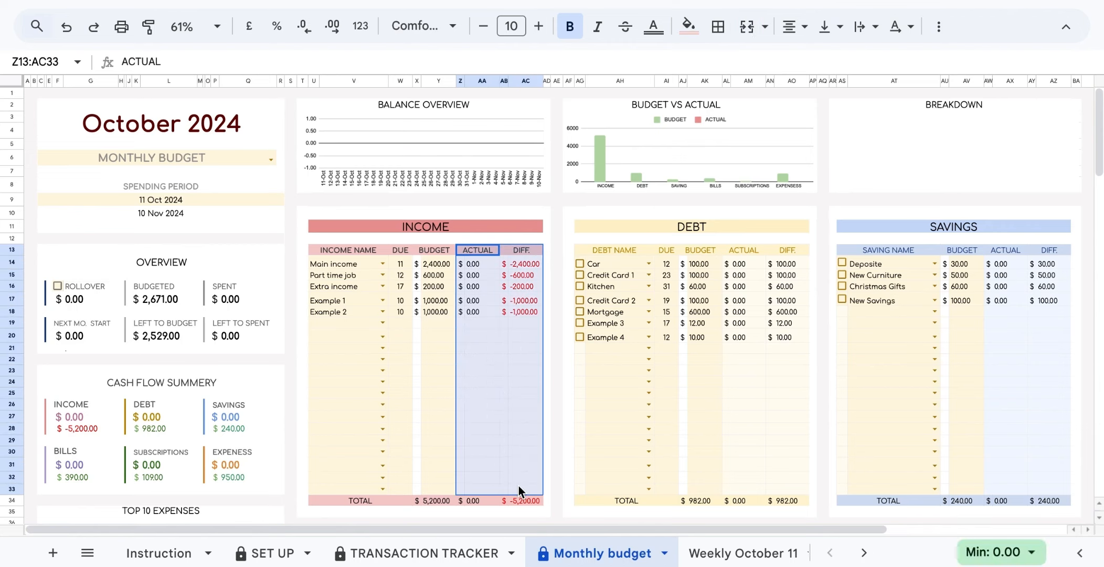
{"action": "left_click", "coordinate": [442, 554]}
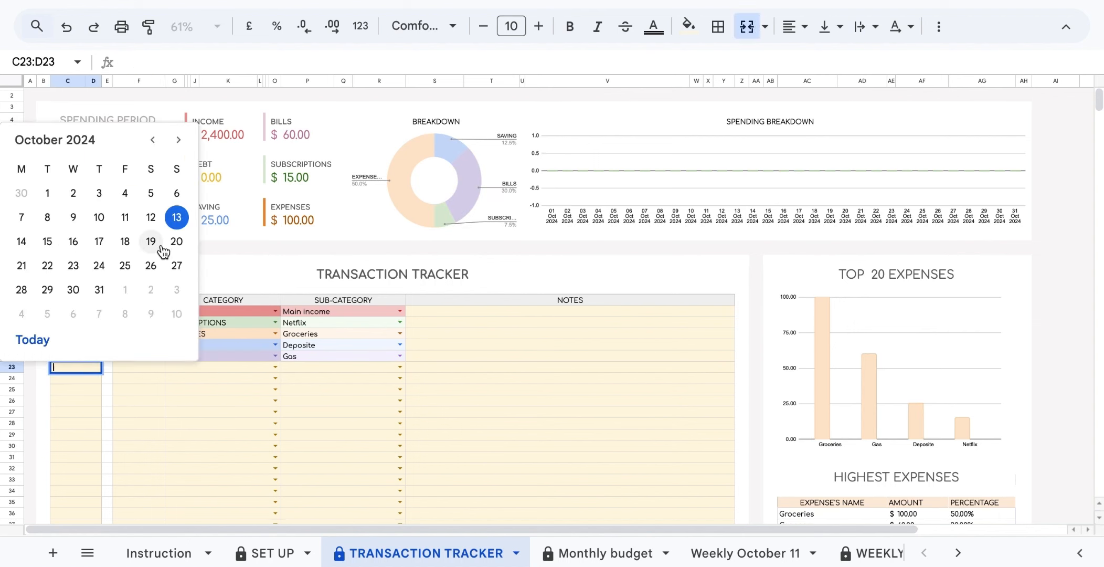
Log dated $25 transactions under Home Security, New Curniture and Part time job sub-categories.
{"action": "left_click", "coordinate": [257, 458]}
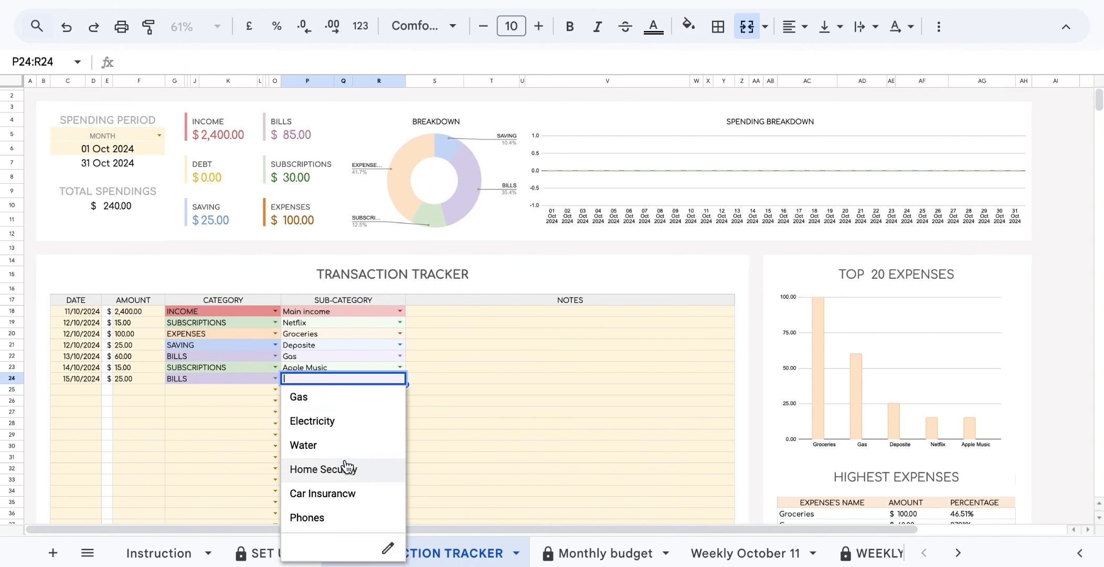
{"action": "left_click", "coordinate": [345, 463]}
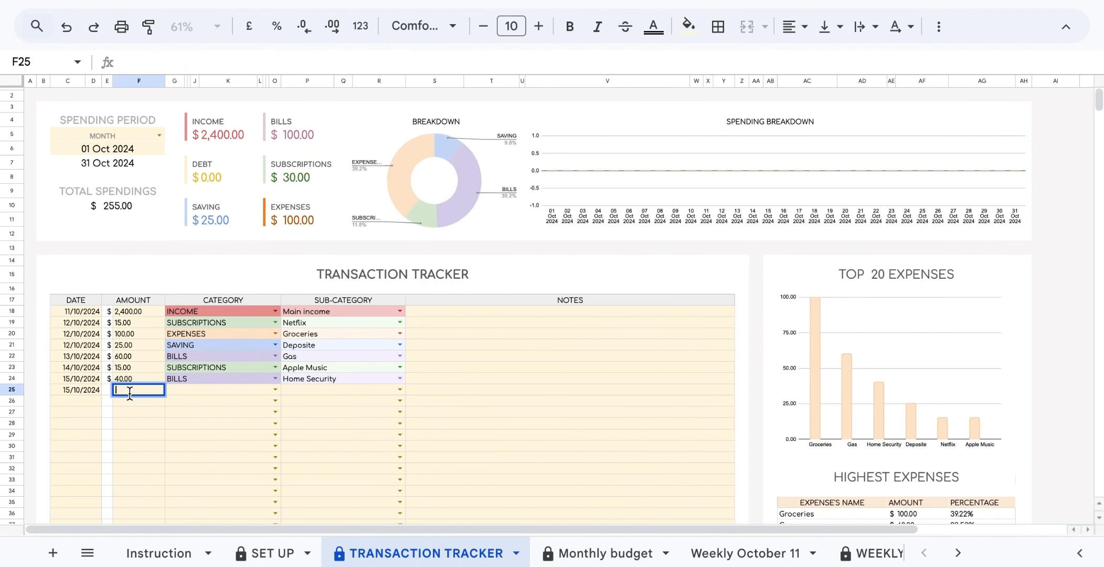
{"action": "type", "text": "25"}
{"action": "key", "text": "Return"}
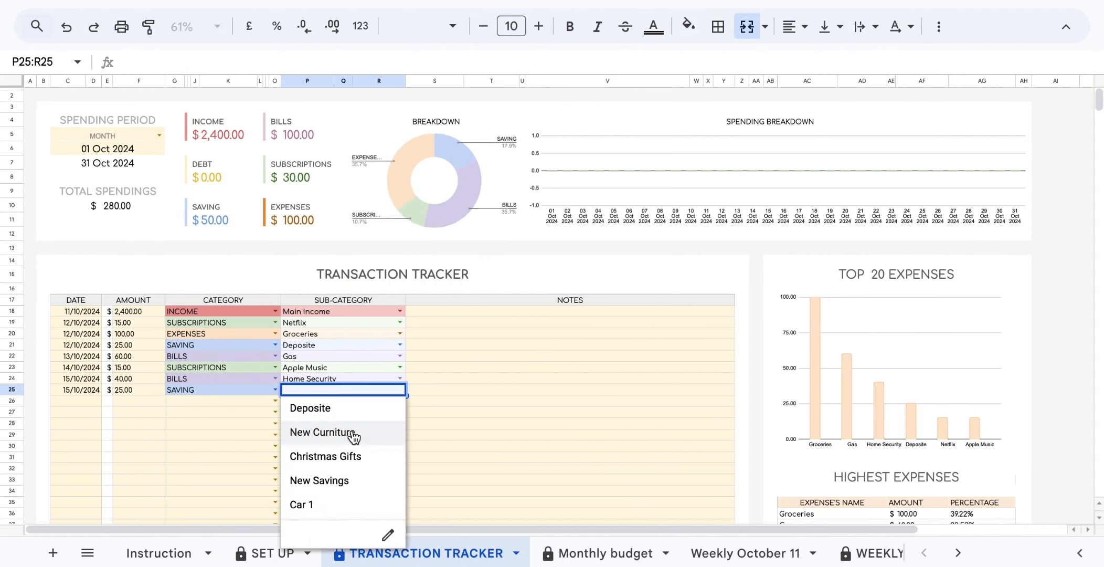
{"action": "left_click", "coordinate": [352, 432]}
{"action": "left_click", "coordinate": [122, 401]}
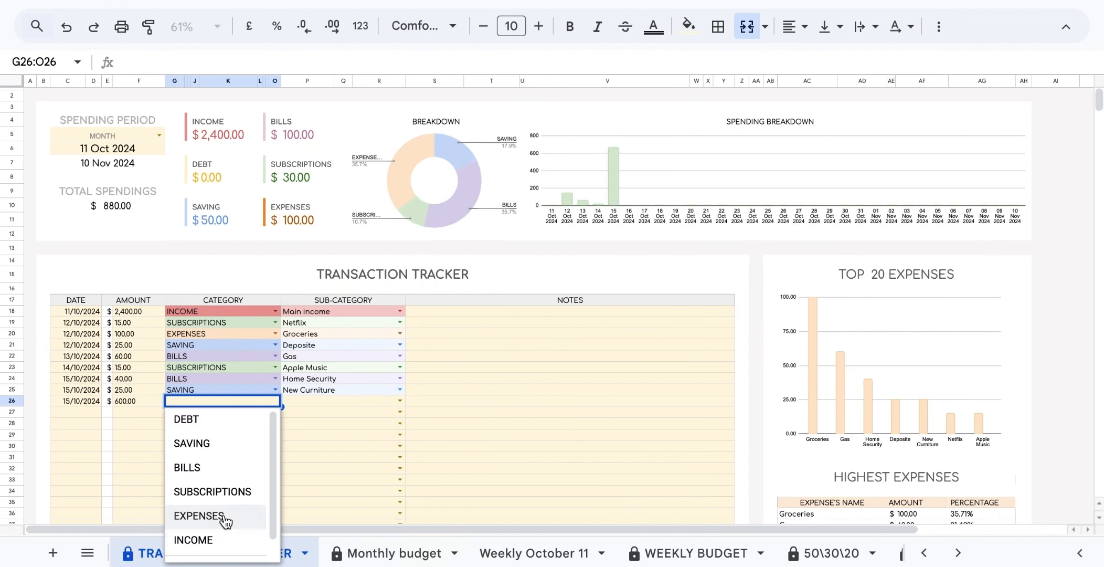
{"action": "left_click", "coordinate": [192, 537]}
Log a dated $25 transaction under category DEBT, sub-category Car.
{"action": "left_click", "coordinate": [400, 401]}
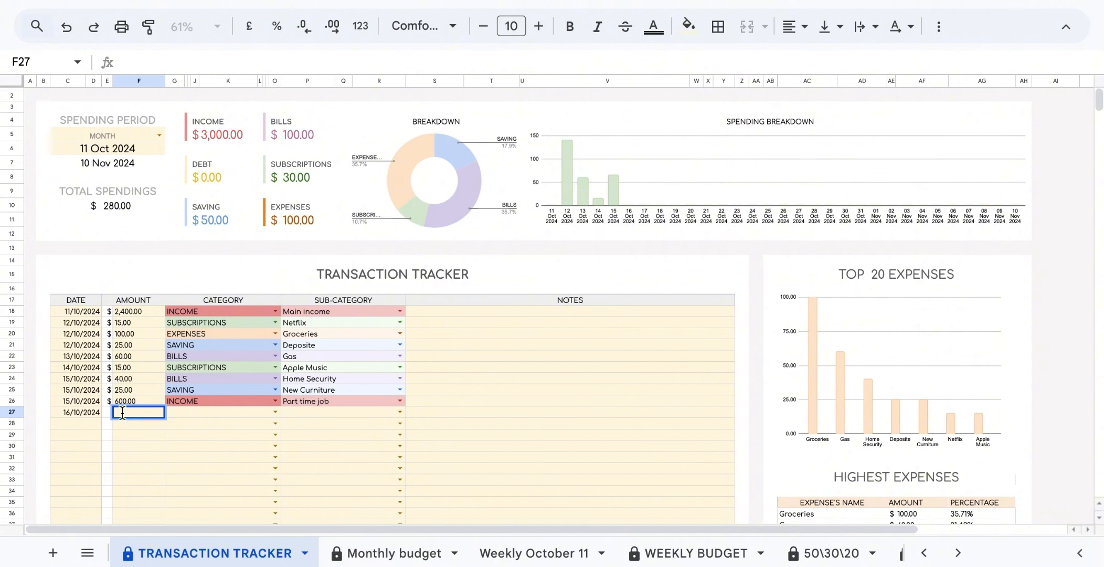
{"action": "type", "text": "25"}
{"action": "key", "text": "Tab"}
{"action": "key", "text": "Return"}
{"action": "left_click", "coordinate": [187, 391]}
{"action": "left_click", "coordinate": [400, 411]}
Log EXPENSES transactions with Massage, Shopping and Phones sub-categories.
{"action": "left_click", "coordinate": [297, 390]}
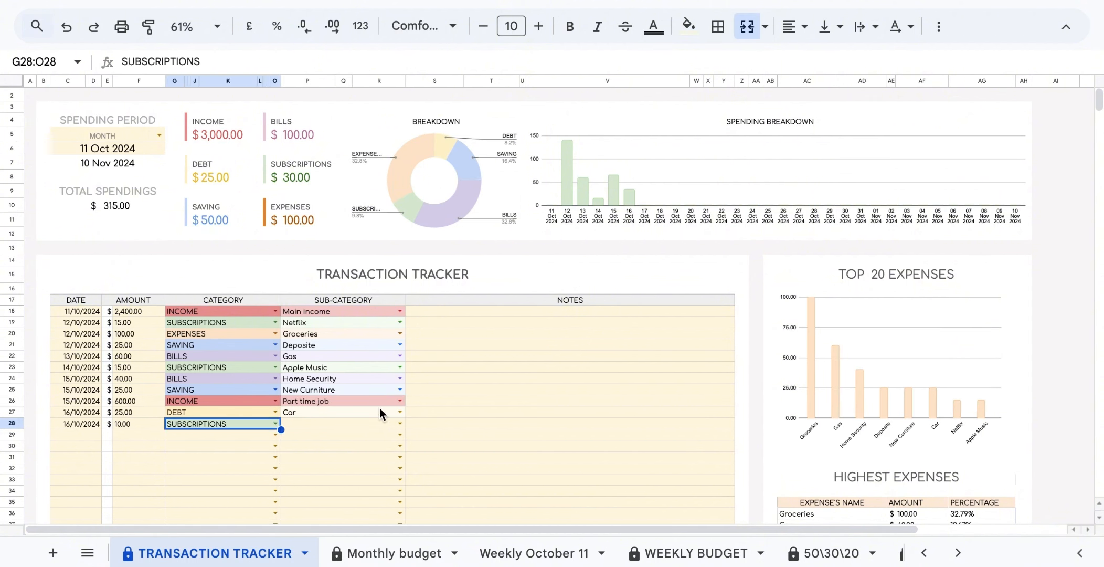
{"action": "left_click", "coordinate": [192, 445]}
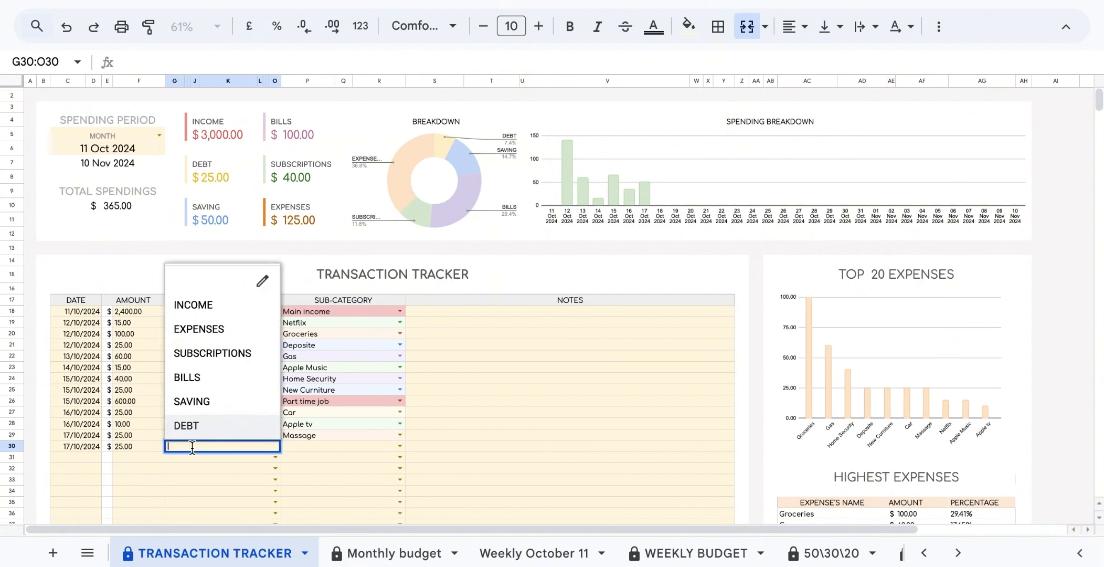
{"action": "left_click", "coordinate": [197, 328]}
{"action": "left_click", "coordinate": [400, 445]}
{"action": "left_click", "coordinate": [375, 396]}
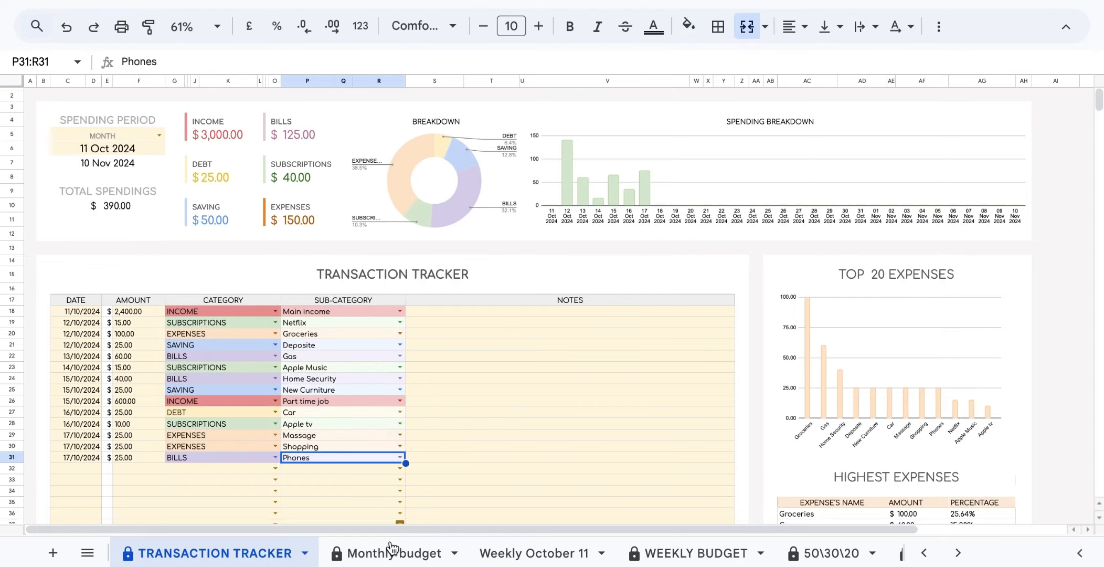
{"action": "left_click", "coordinate": [391, 552]}
Log $12 and $10 transactions under Example 3 and Example 2, then view the Monthly budget.
{"action": "left_click", "coordinate": [237, 553]}
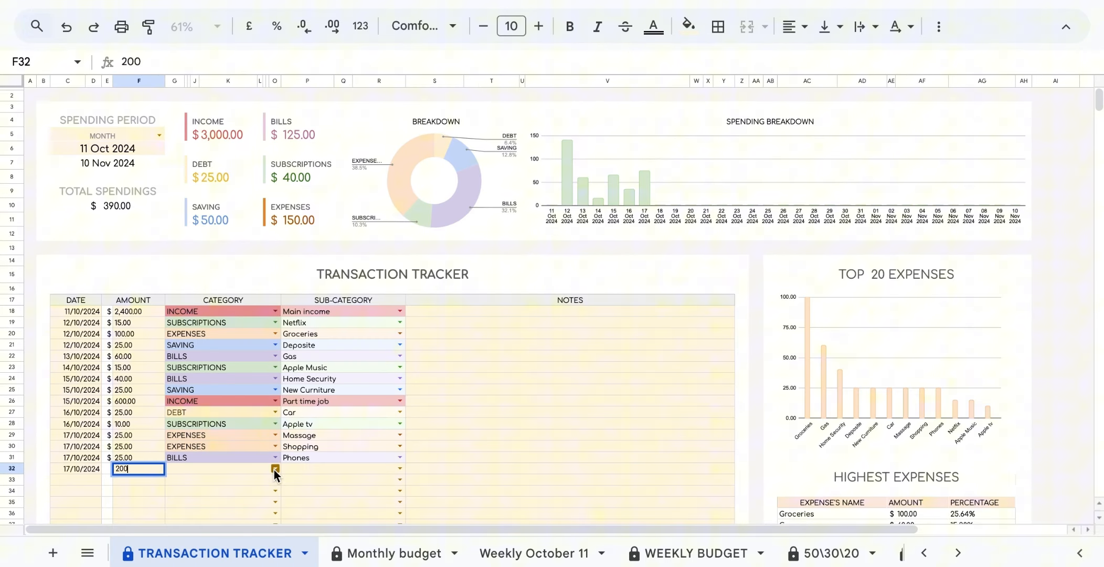
{"action": "double_click", "coordinate": [76, 479]}
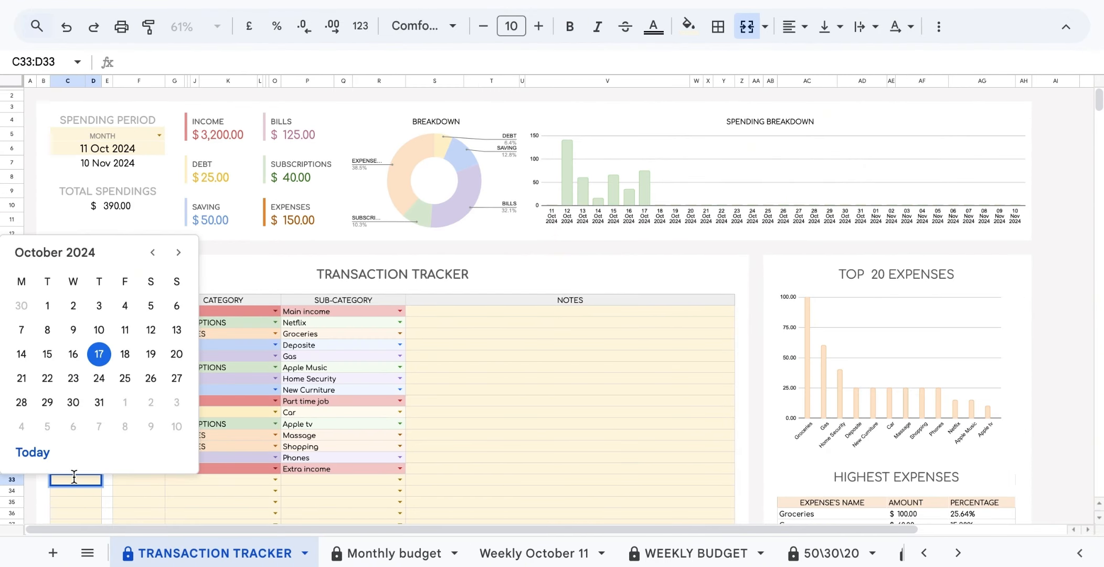
{"action": "type", "text": "12"}
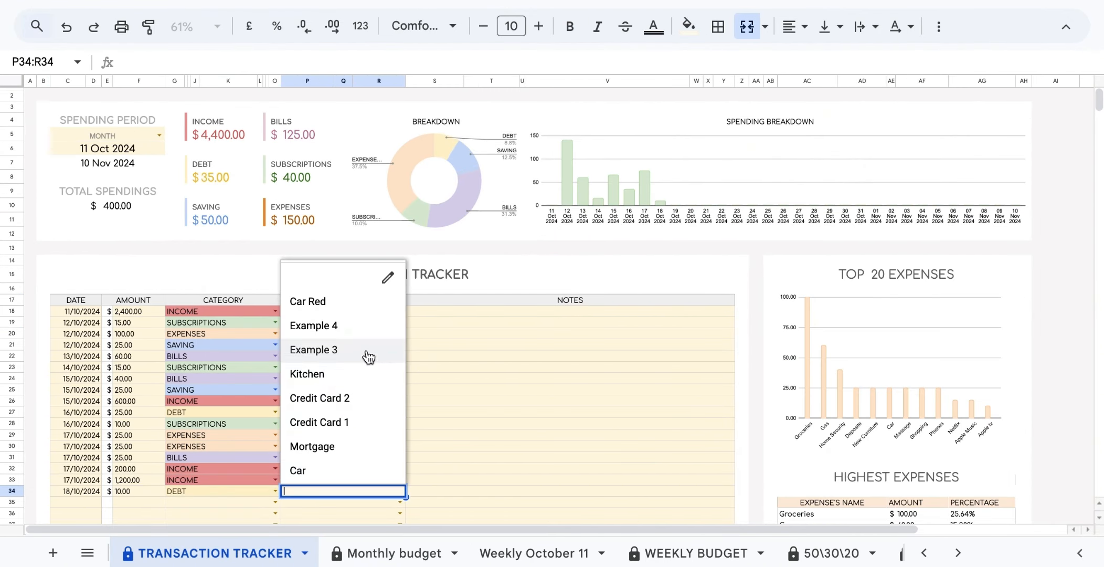
{"action": "left_click", "coordinate": [367, 355]}
{"action": "type", "text": "10"}
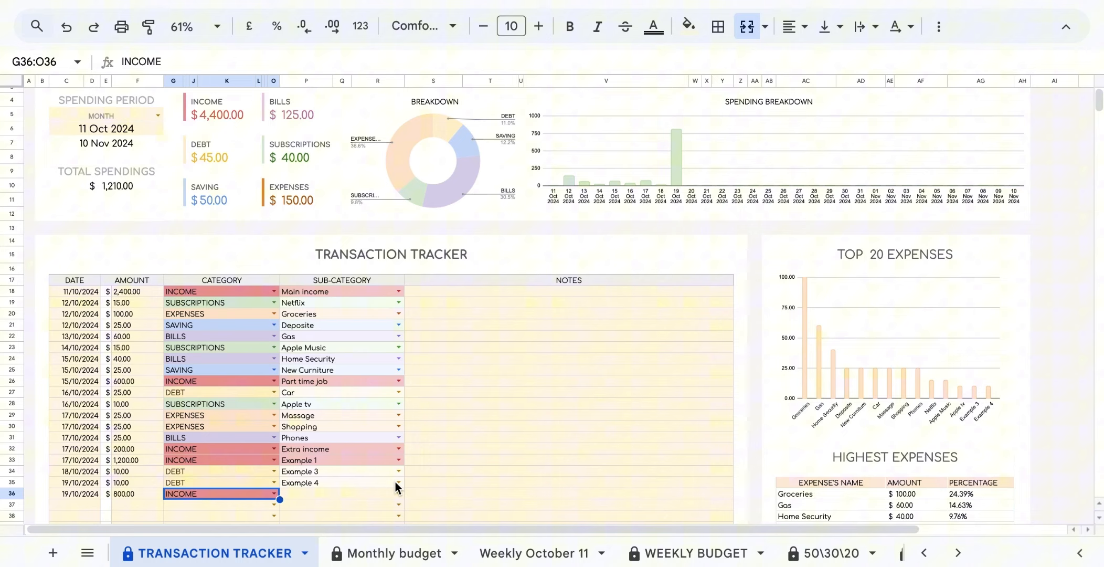
{"action": "left_click", "coordinate": [394, 480]}
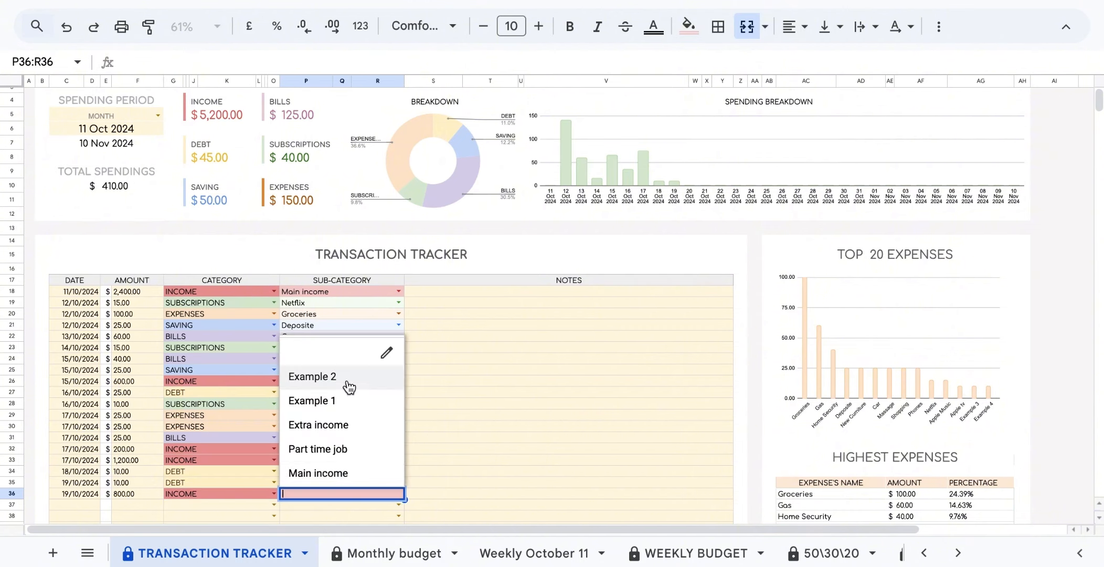
{"action": "left_click", "coordinate": [370, 553]}
Inspect the income table's Budget, Actual and Diff. formulas for Example 1 and Example 2.
{"action": "left_click", "coordinate": [436, 250]}
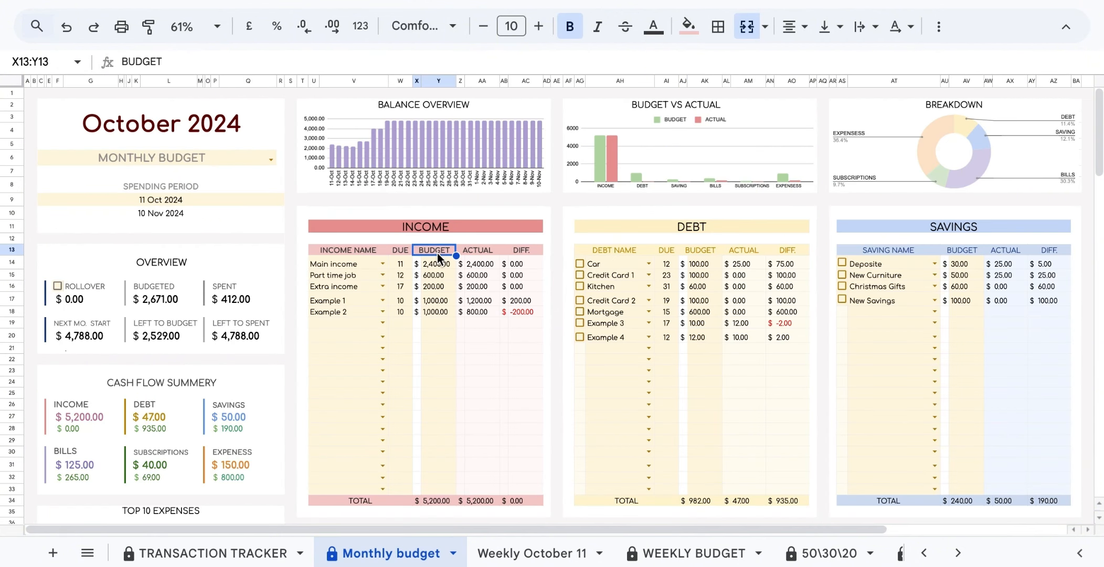
{"action": "left_click", "coordinate": [475, 251]}
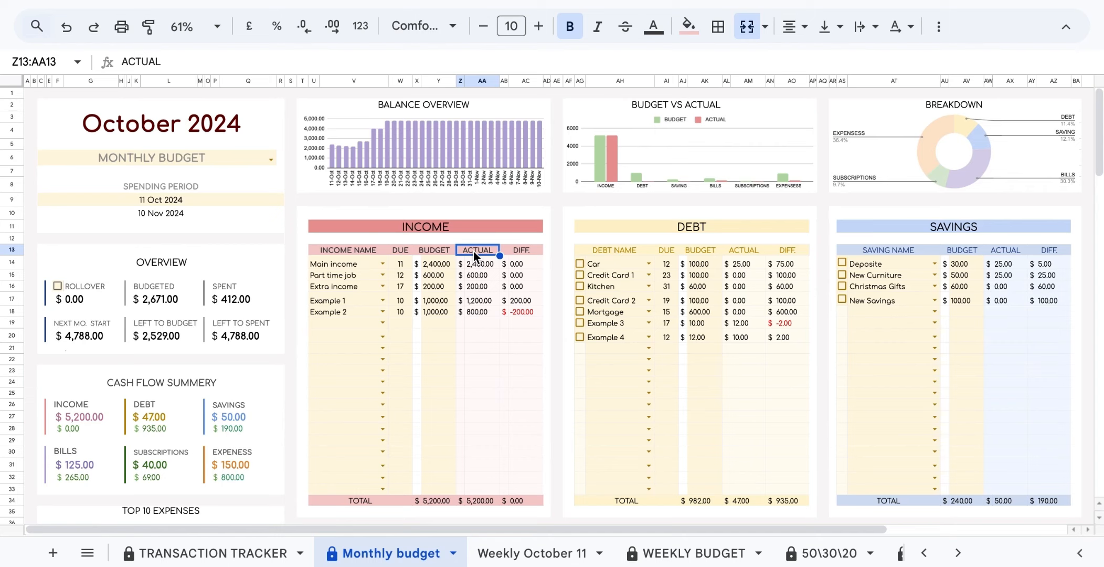
{"action": "left_click", "coordinate": [438, 250]}
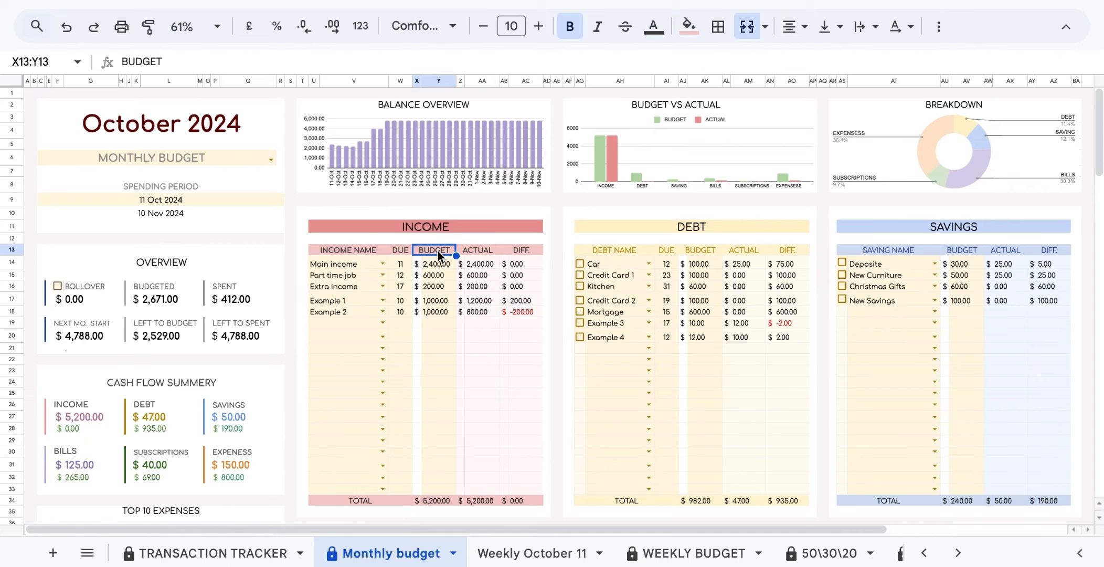
{"action": "left_click", "coordinate": [528, 255]}
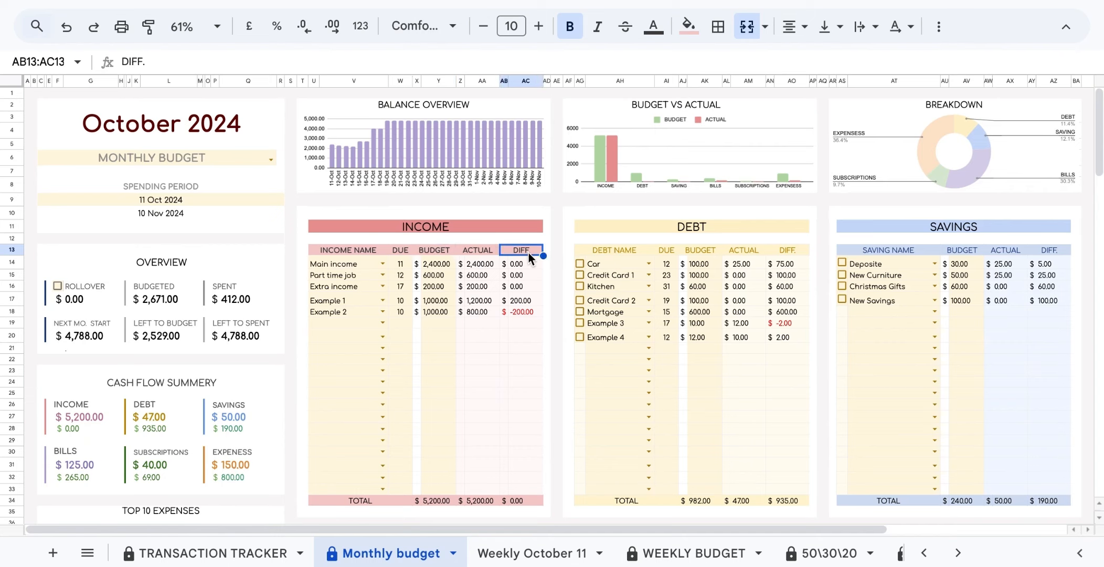
{"action": "left_click", "coordinate": [452, 302]}
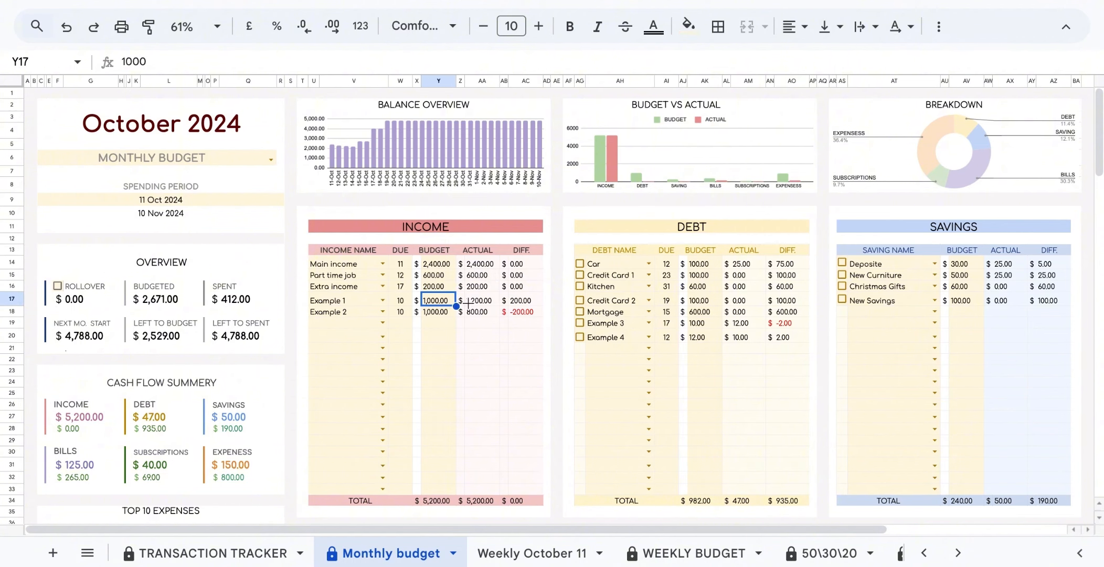
{"action": "left_click", "coordinate": [496, 302]}
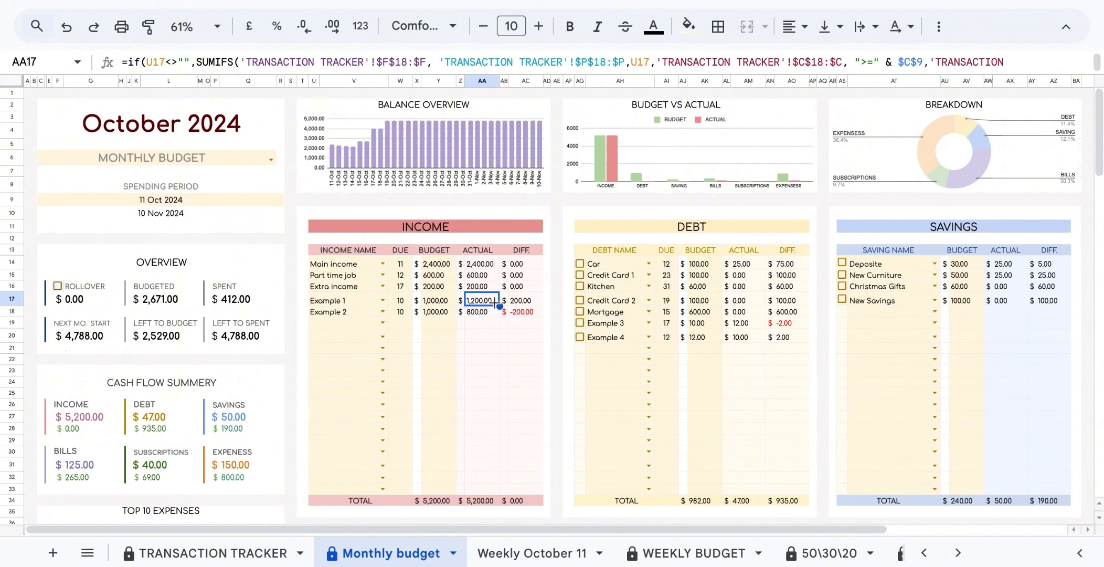
{"action": "left_click", "coordinate": [536, 301]}
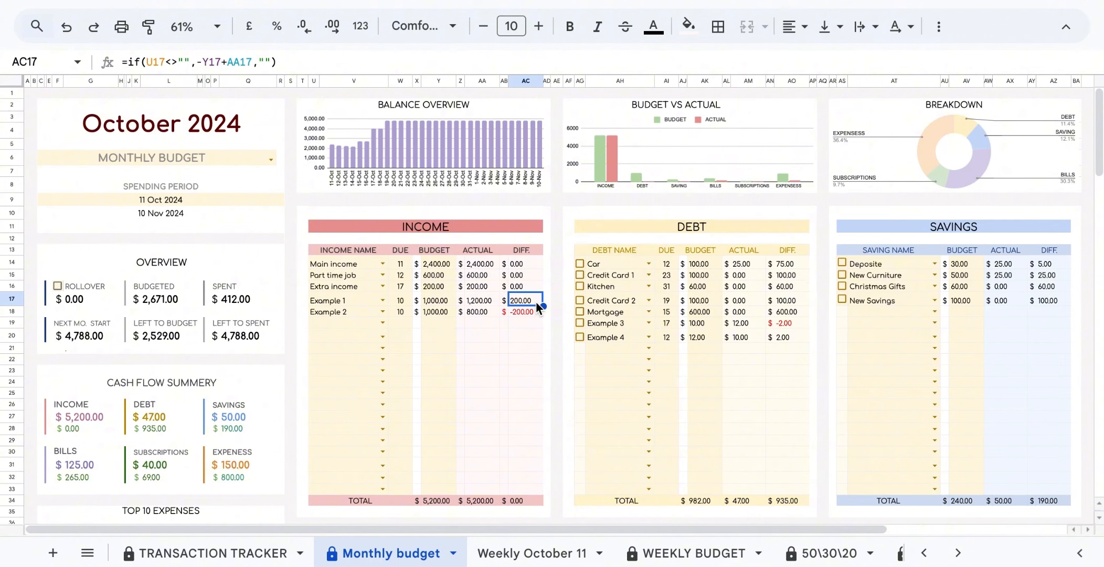
{"action": "left_click", "coordinate": [491, 313]}
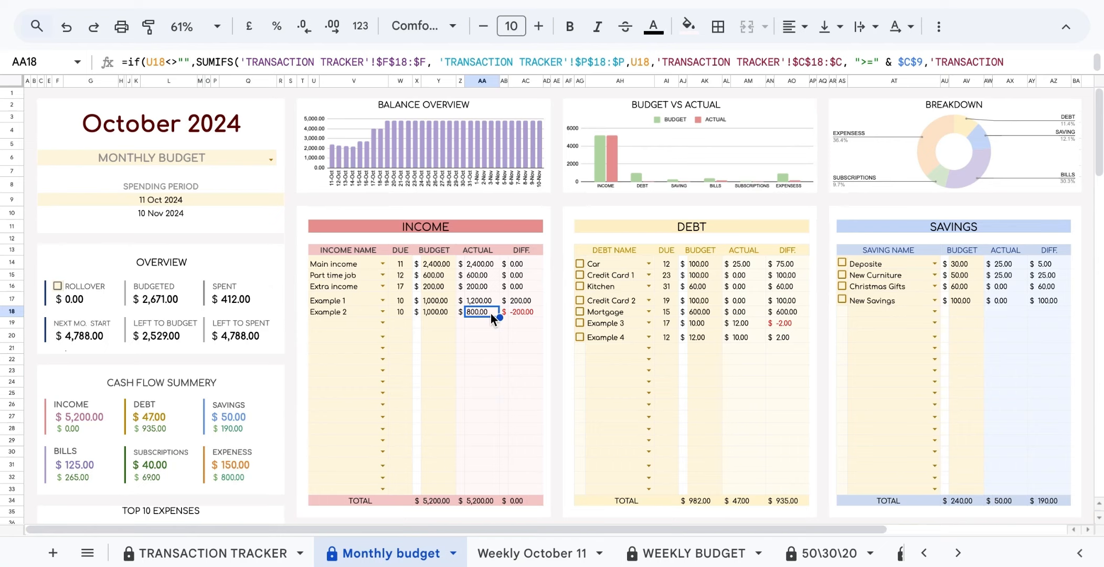
{"action": "left_click", "coordinate": [541, 314]}
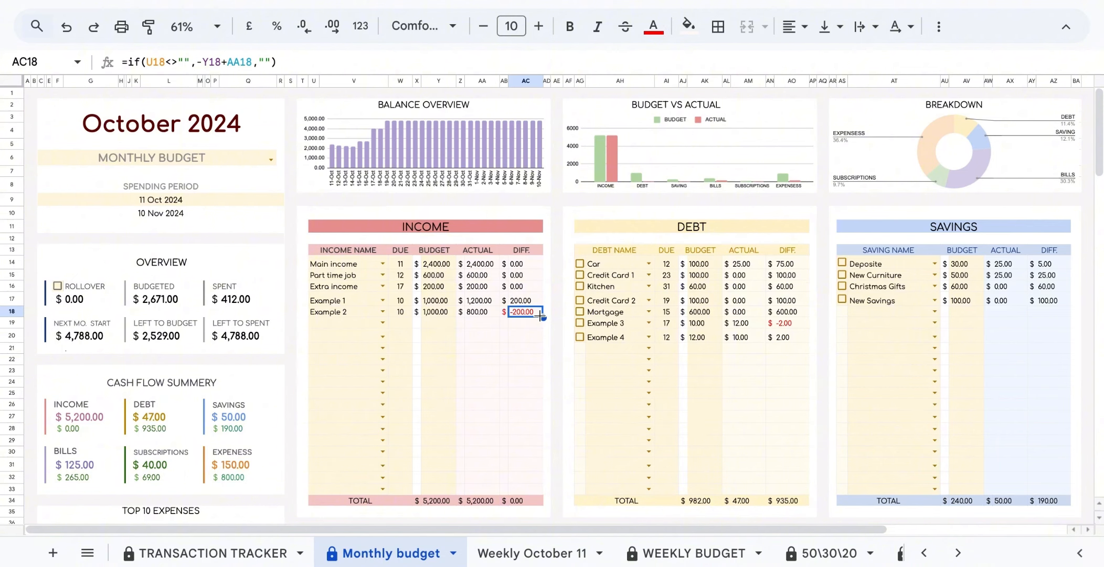
Inspect the Debt table's budget, Actual and Diff. formulas for Example 3 and Example 4.
{"action": "left_click", "coordinate": [713, 323]}
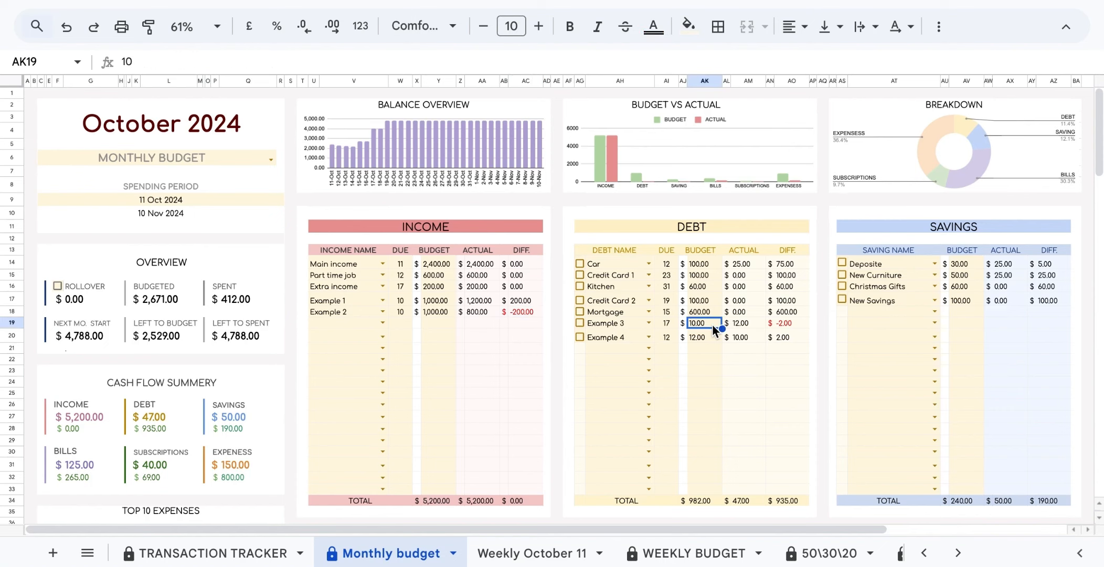
{"action": "left_click", "coordinate": [758, 326]}
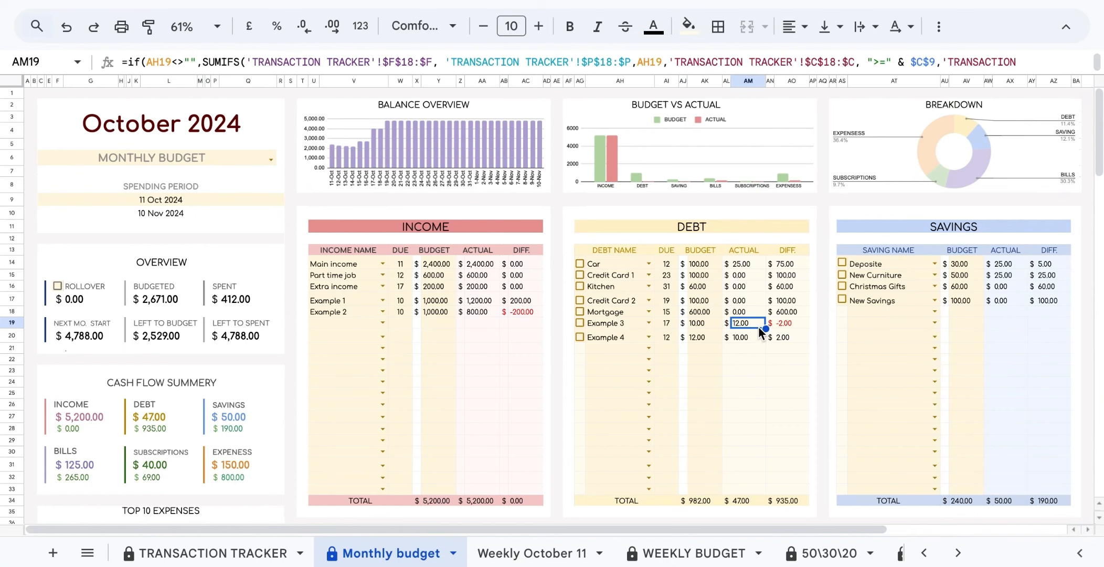
{"action": "left_click", "coordinate": [802, 325]}
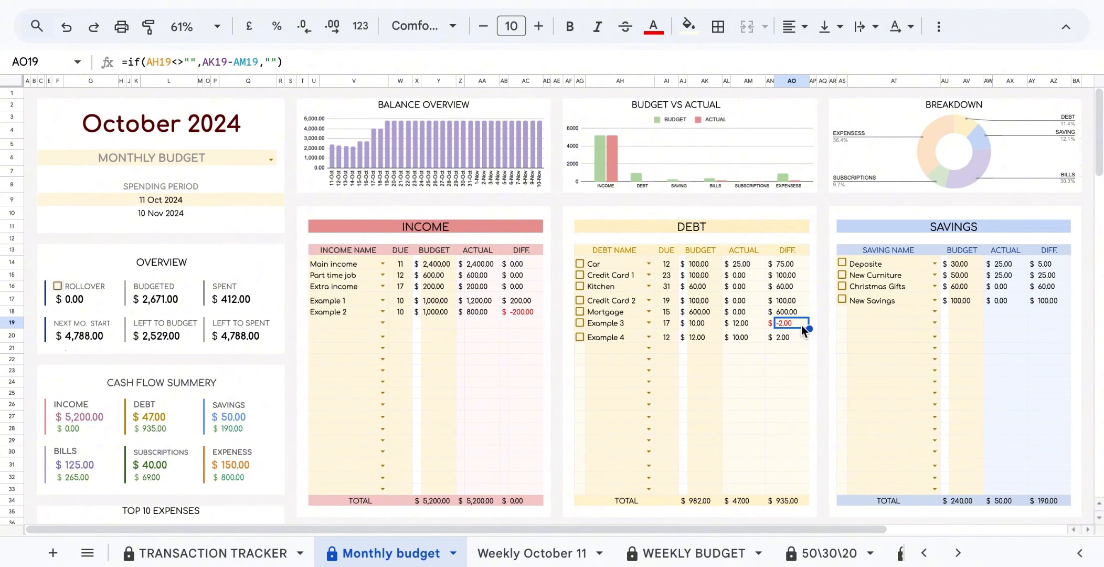
{"action": "left_click", "coordinate": [715, 338]}
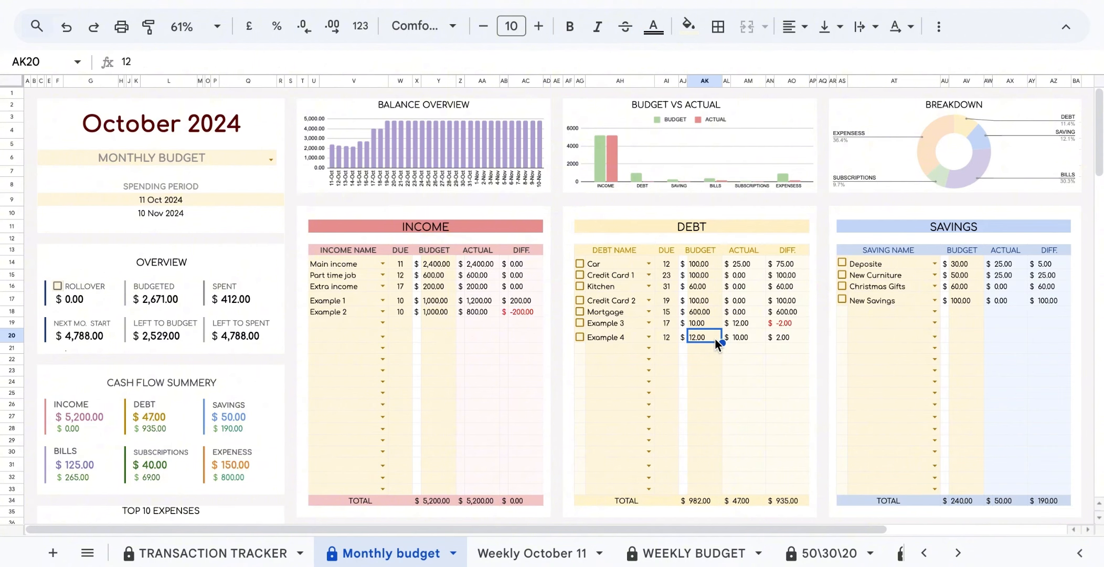
{"action": "left_click", "coordinate": [760, 338]}
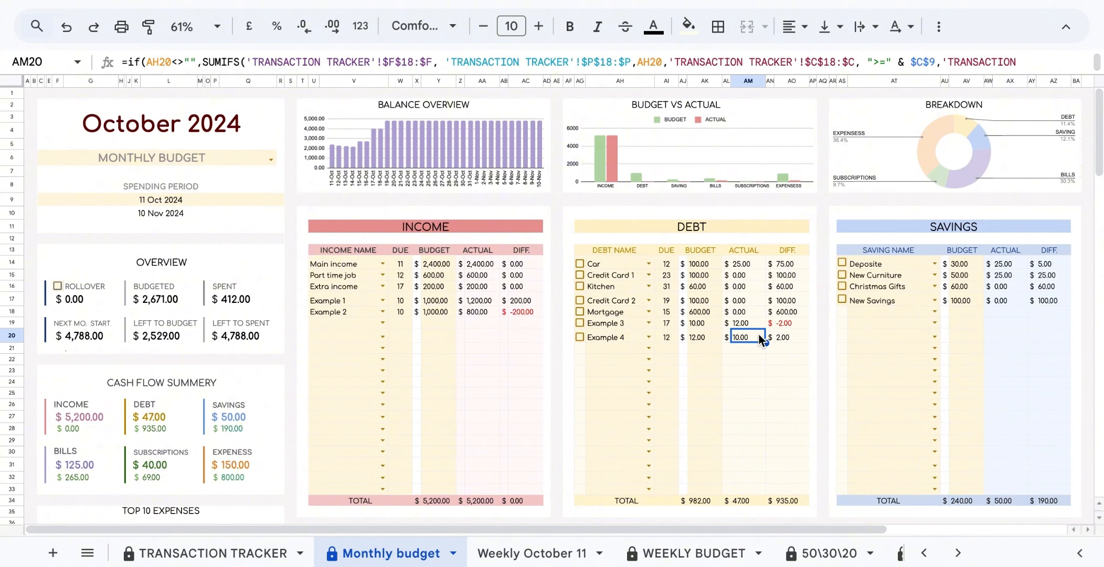
{"action": "left_click", "coordinate": [802, 338]}
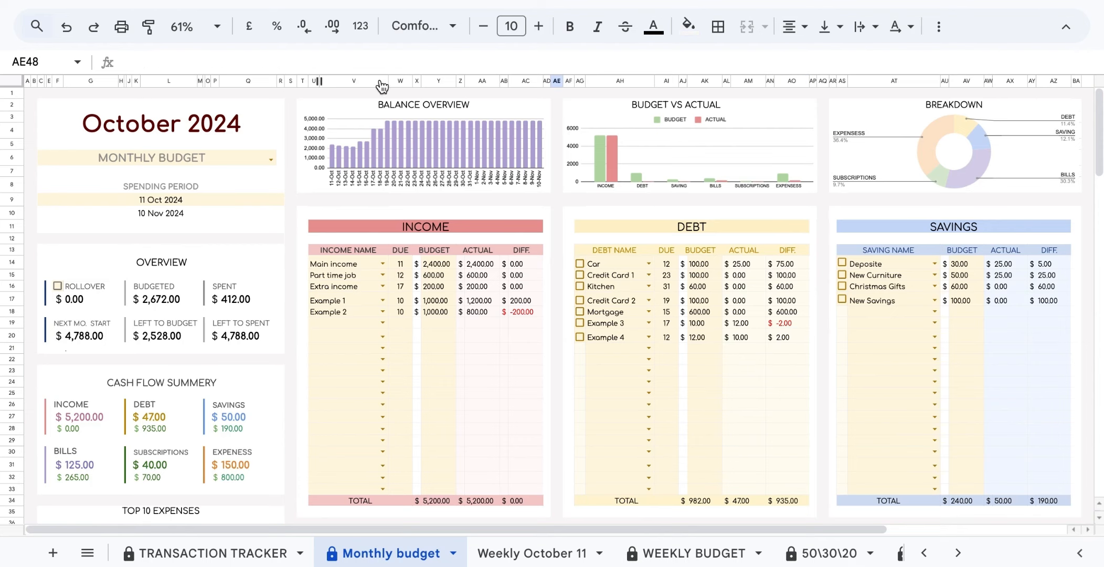
Tick all Debt items: Car, Credit Card 1, Kitchen, Credit Card 2, Mortgage, Example 3, Example 4.
{"action": "left_click", "coordinate": [581, 265]}
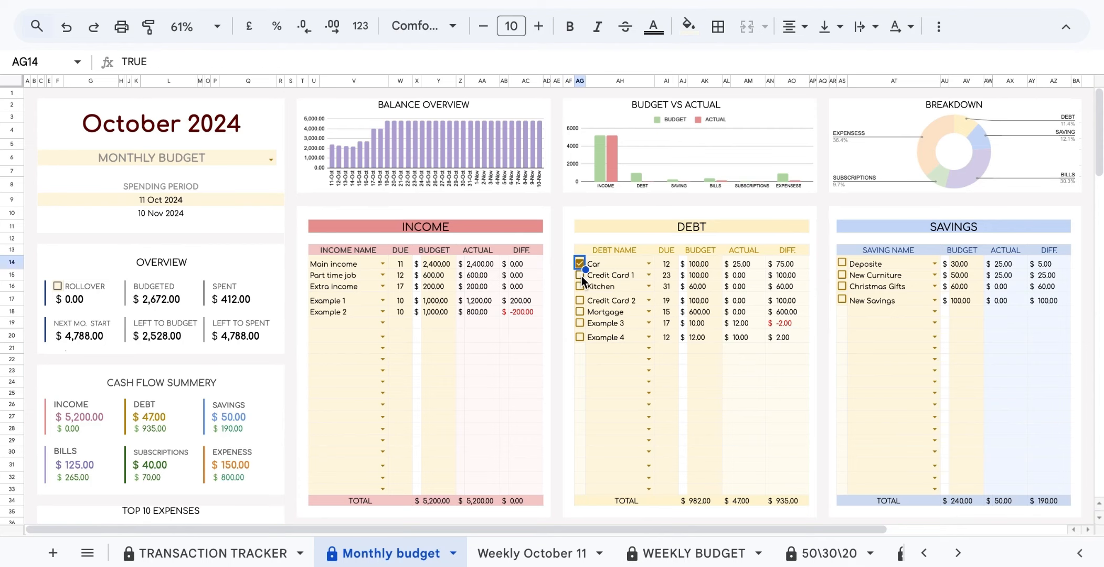
{"action": "left_click", "coordinate": [580, 275]}
{"action": "left_click", "coordinate": [579, 286]}
{"action": "left_click", "coordinate": [581, 300]}
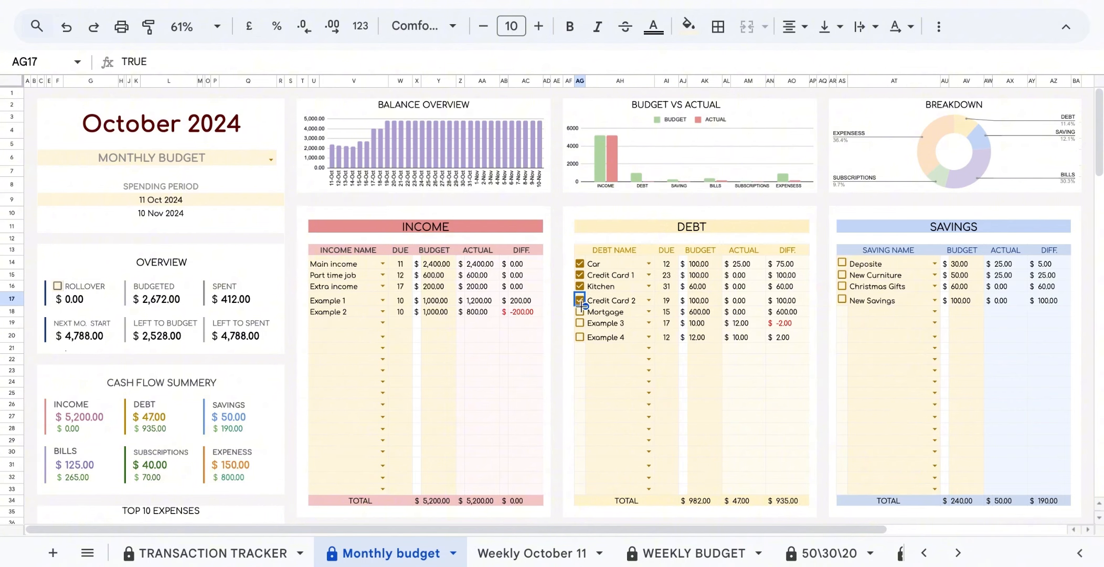
{"action": "left_click", "coordinate": [581, 312]}
{"action": "left_click", "coordinate": [580, 323]}
{"action": "left_click", "coordinate": [580, 337]}
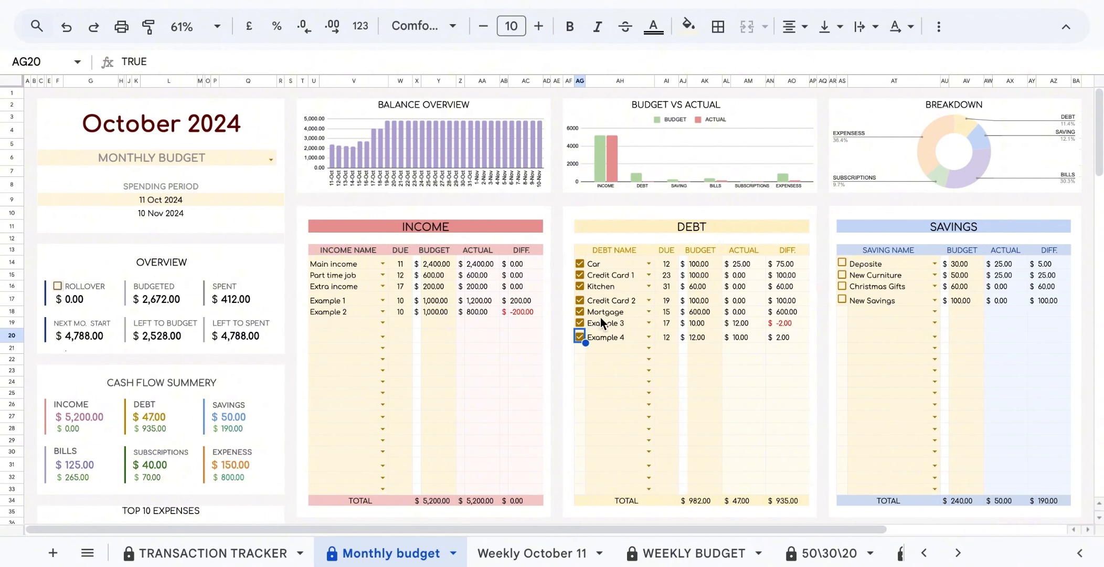
Tick the Deposite, New Curniture, Christmas Gifts and New Savings items.
{"action": "left_click", "coordinate": [841, 262]}
{"action": "left_click", "coordinate": [842, 275]}
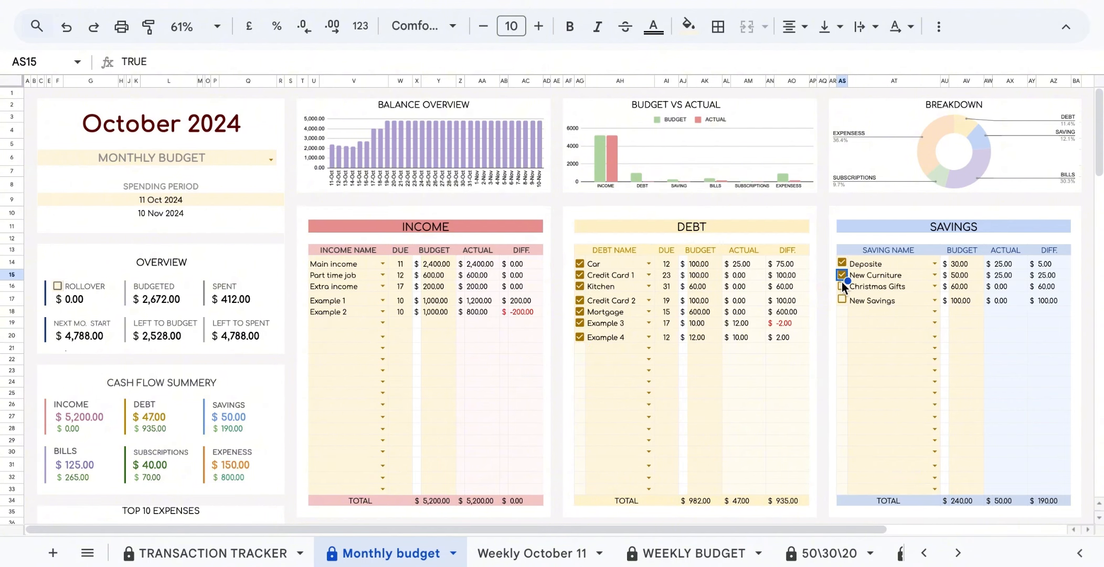
{"action": "left_click", "coordinate": [842, 287]}
{"action": "left_click", "coordinate": [842, 298]}
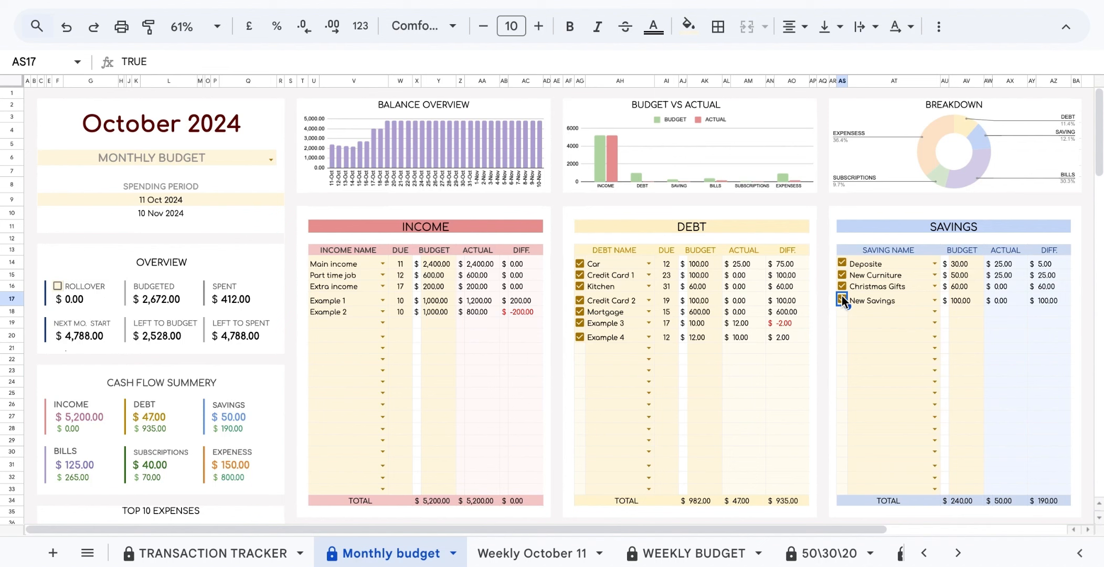
Untick the four Savings items and Car, then fill Car's unticked box down the Debt column.
{"action": "scroll", "coordinate": [826, 314], "scroll_direction": "down", "scroll_amount": 1}
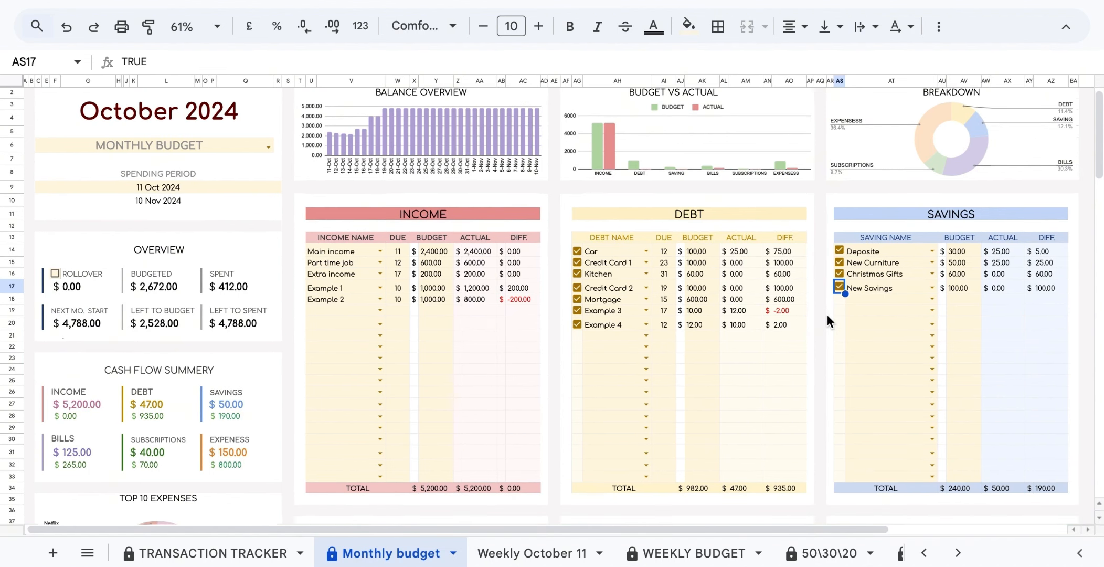
{"action": "scroll", "coordinate": [827, 314], "scroll_direction": "down", "scroll_amount": 2}
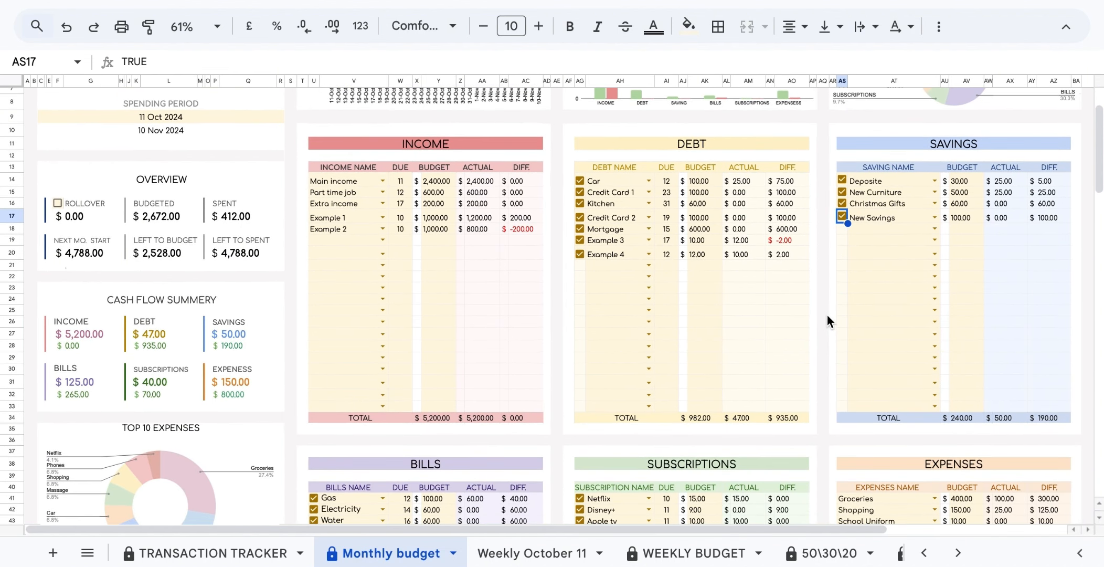
{"action": "left_click", "coordinate": [842, 215]}
{"action": "left_click", "coordinate": [842, 203]}
{"action": "left_click", "coordinate": [842, 191]}
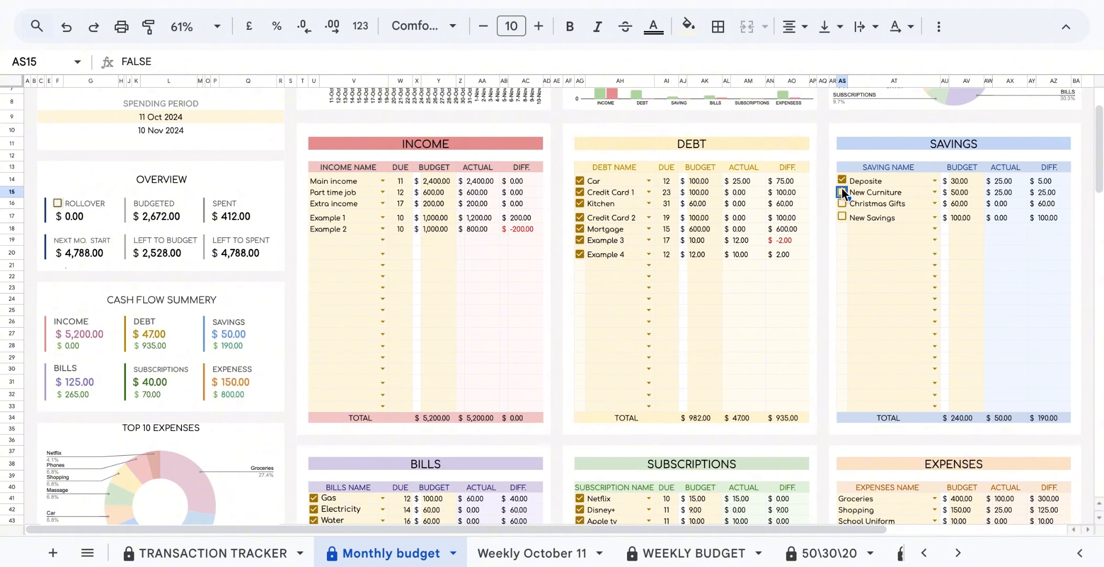
{"action": "left_click", "coordinate": [842, 180]}
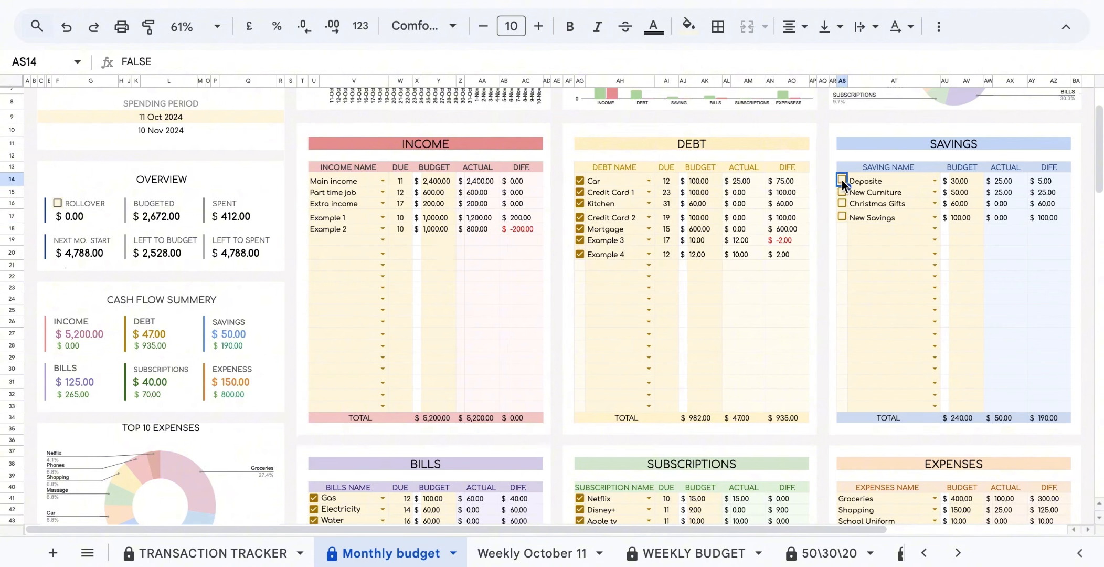
{"action": "left_click", "coordinate": [580, 180]}
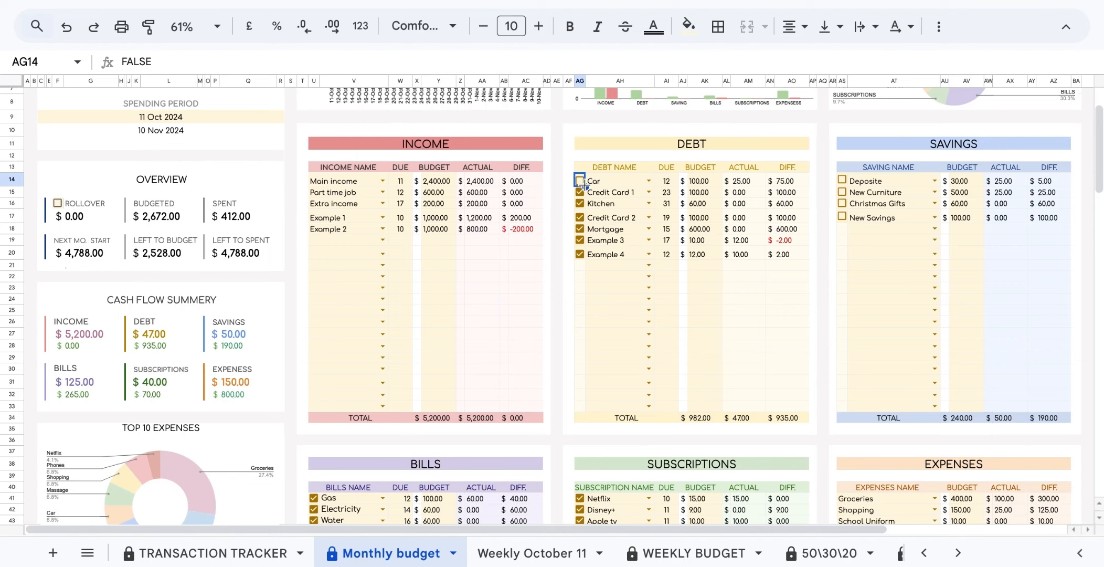
{"action": "left_click_drag", "start_coordinate": [585, 184], "coordinate": [587, 418]}
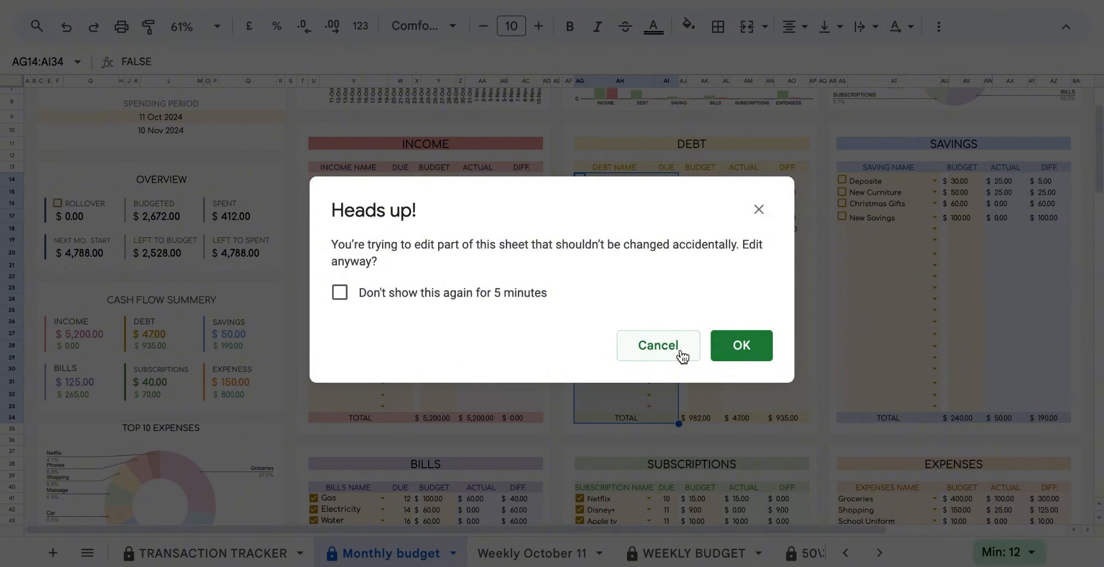
Dismiss the Heads up! warning and fill Car's unticked box down the Debt column.
{"action": "left_click", "coordinate": [658, 345]}
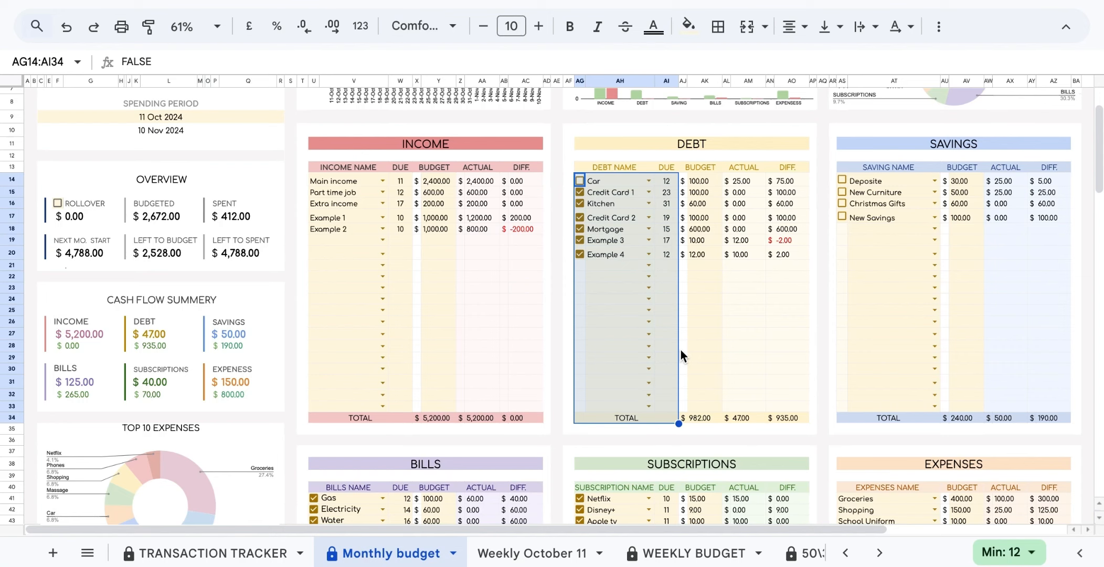
{"action": "left_click", "coordinate": [580, 180]}
{"action": "left_click", "coordinate": [581, 181]}
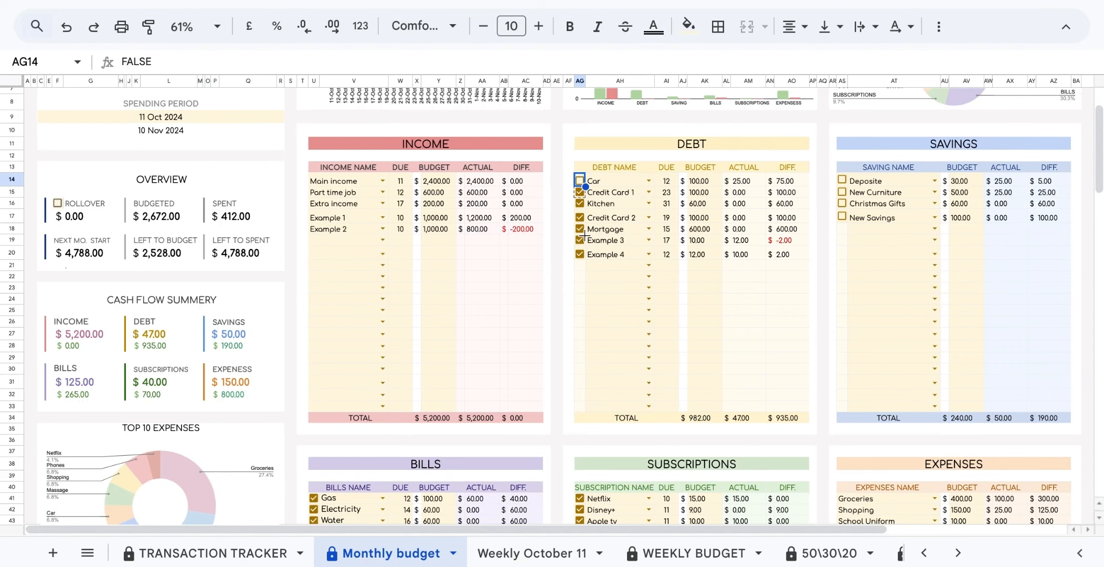
{"action": "left_click_drag", "start_coordinate": [584, 235], "coordinate": [583, 407]}
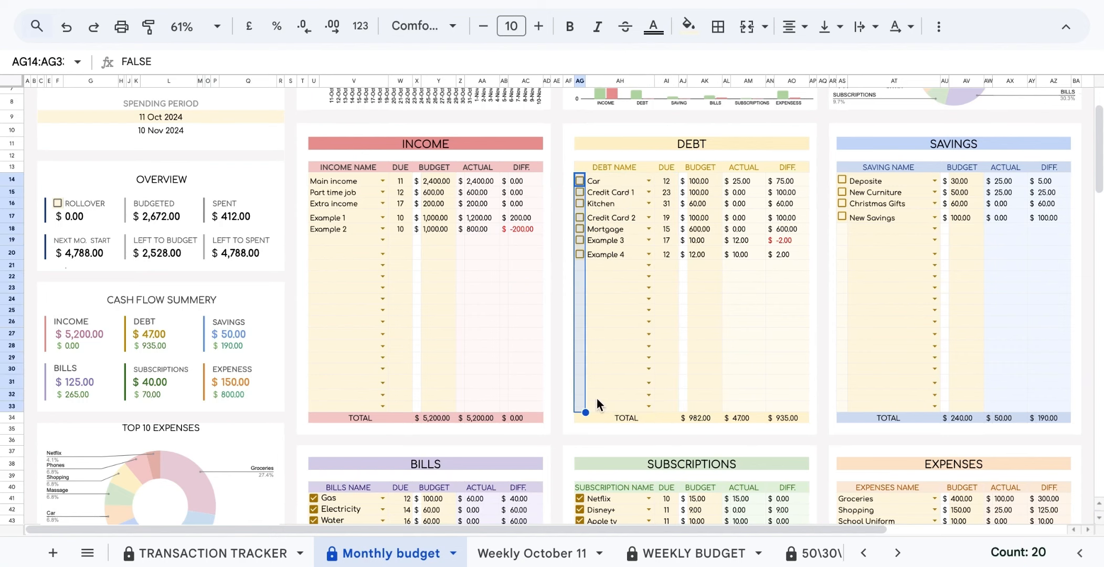
Untick Netflix and Gas and fill the unticked boxes down the Subscriptions and Bills columns.
{"action": "scroll", "coordinate": [597, 397], "scroll_direction": "down", "scroll_amount": 3}
{"action": "left_click", "coordinate": [580, 345]}
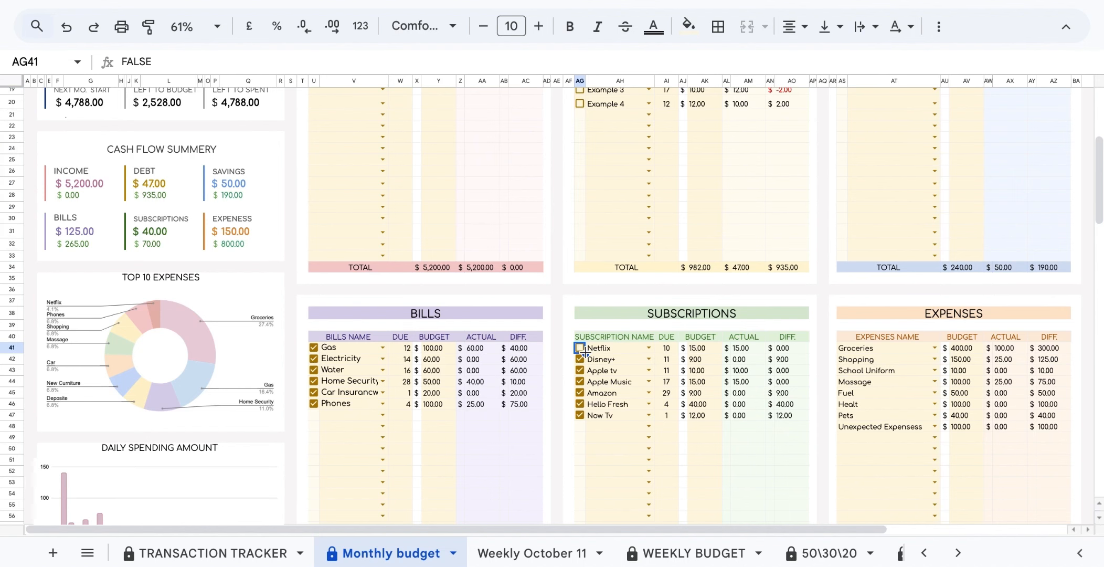
{"action": "left_click_drag", "start_coordinate": [585, 352], "coordinate": [583, 471]}
{"action": "left_click", "coordinate": [312, 261]}
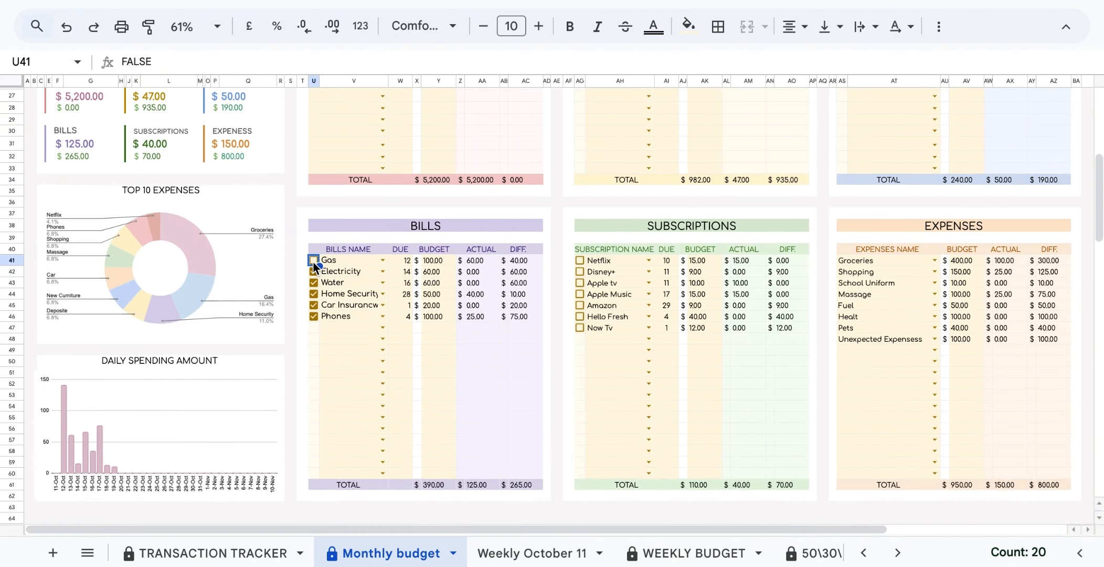
{"action": "left_click_drag", "start_coordinate": [320, 266], "coordinate": [315, 474]}
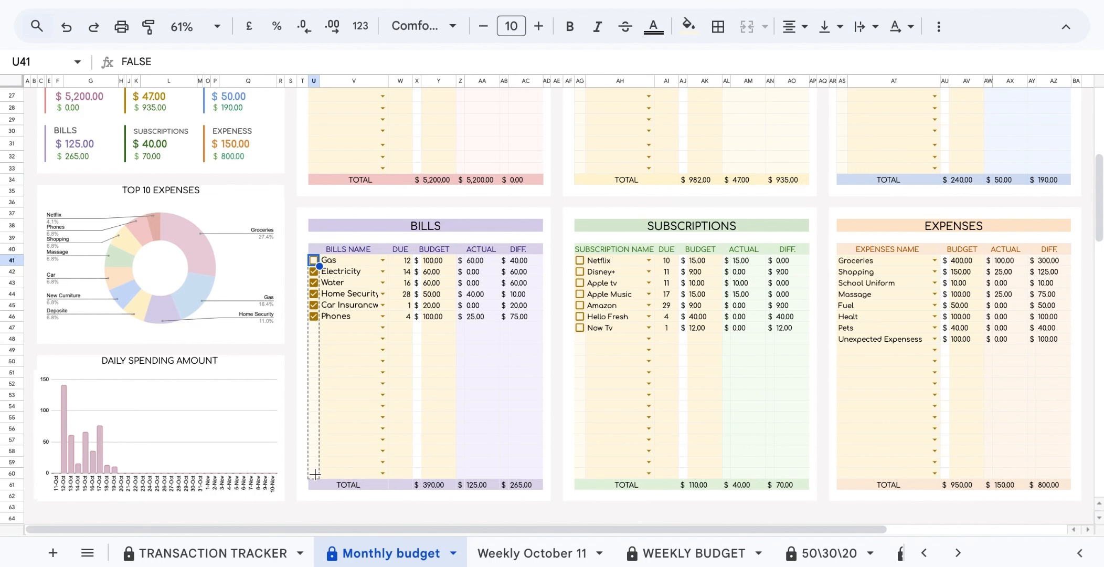
{"action": "scroll", "coordinate": [434, 367], "scroll_direction": "up", "scroll_amount": 1}
{"action": "key", "text": "ctrl+Home"}
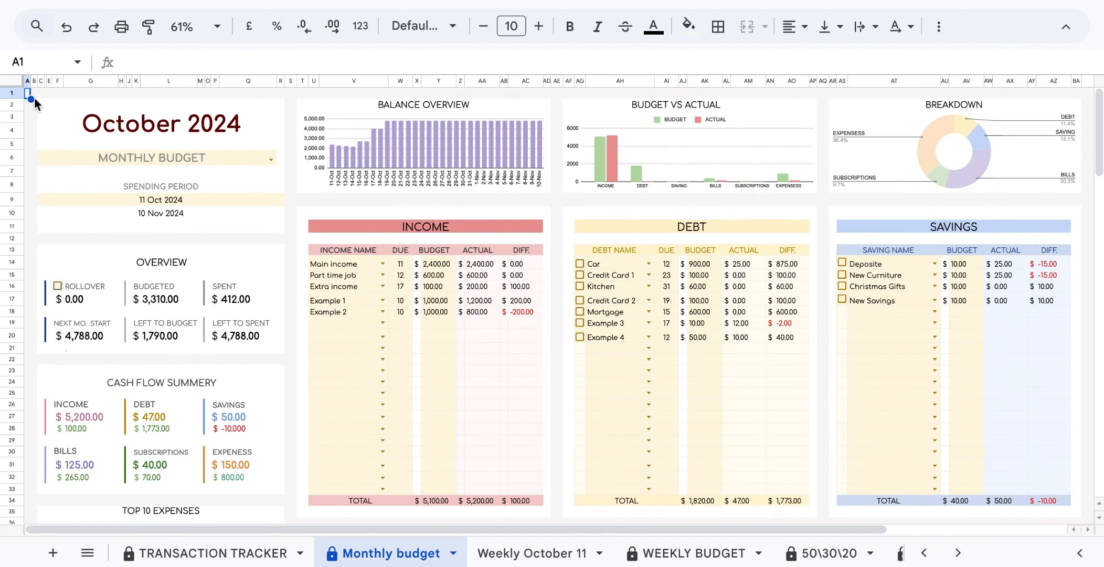
{"action": "left_click", "coordinate": [95, 285]}
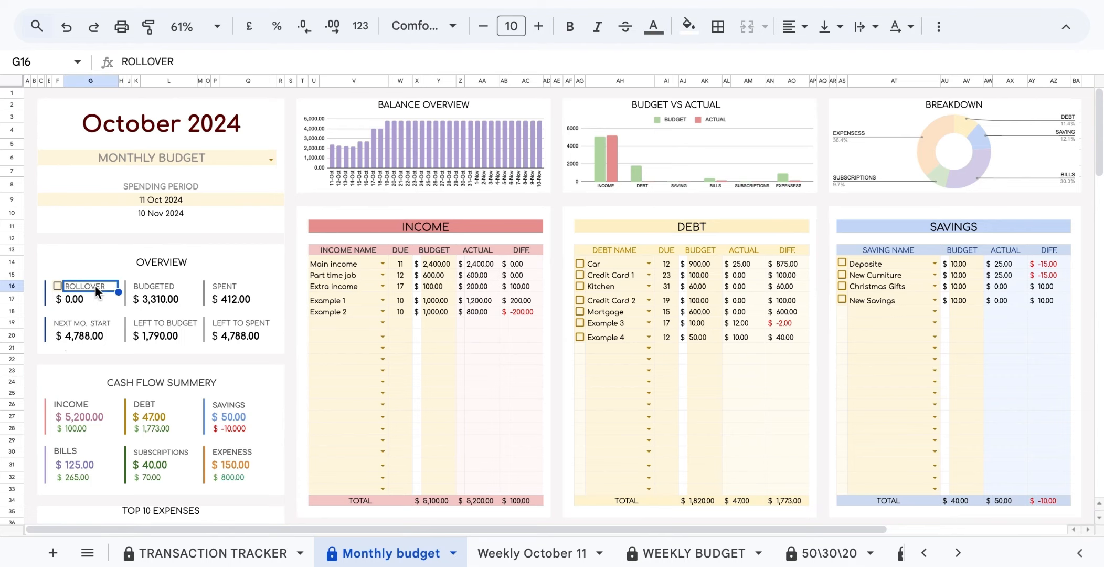
{"action": "left_click", "coordinate": [57, 286]}
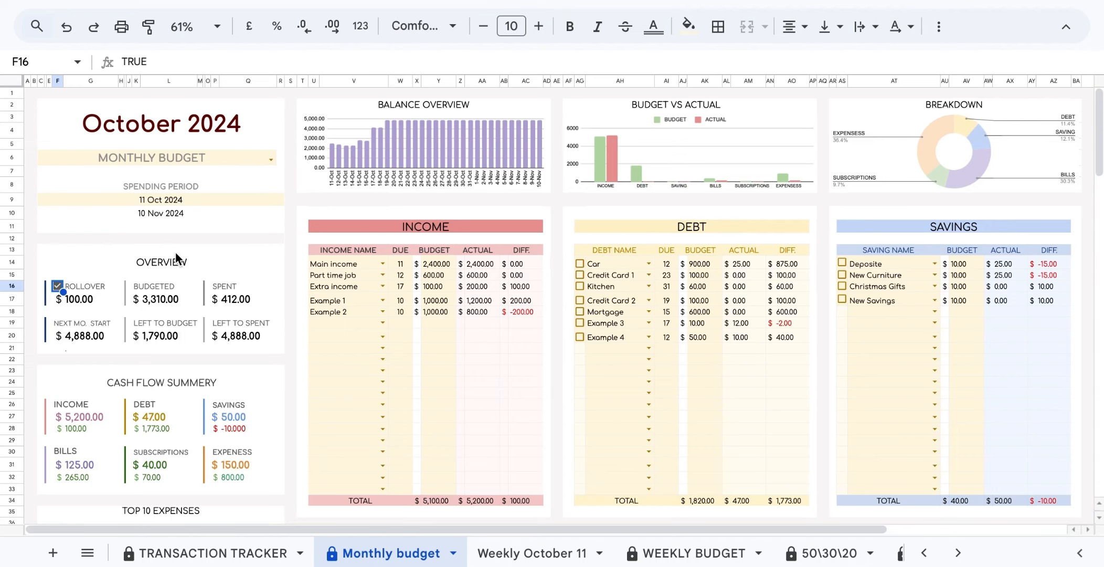
{"action": "left_click", "coordinate": [178, 286]}
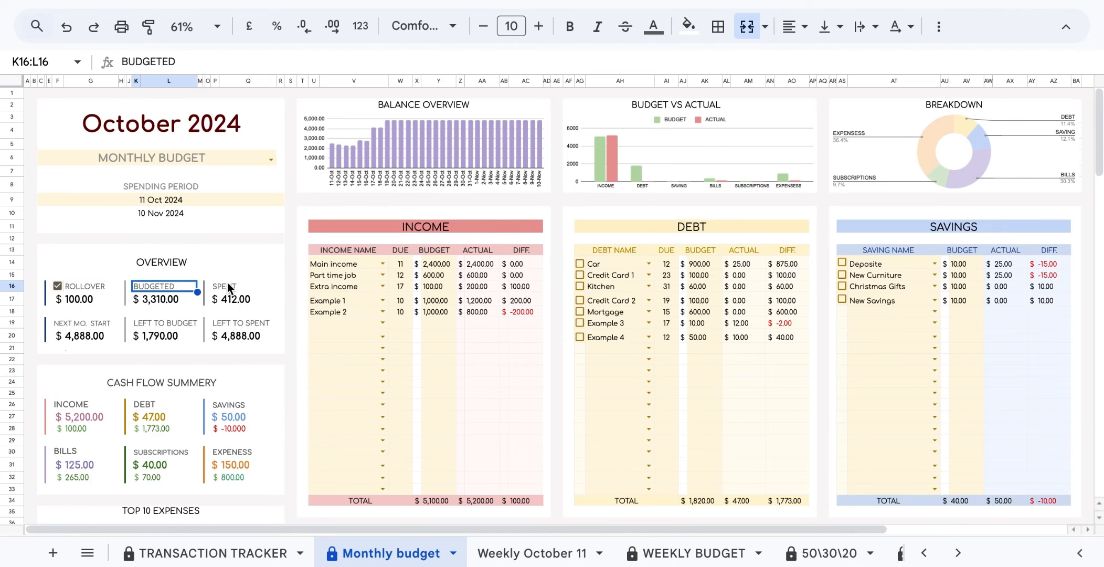
{"action": "left_click", "coordinate": [244, 288]}
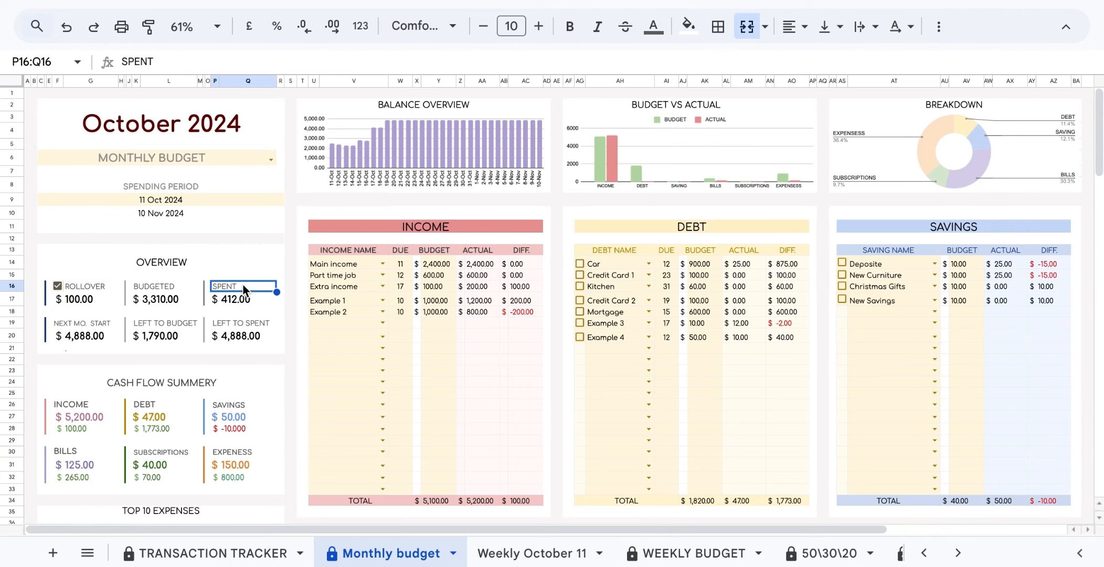
{"action": "left_click", "coordinate": [106, 329]}
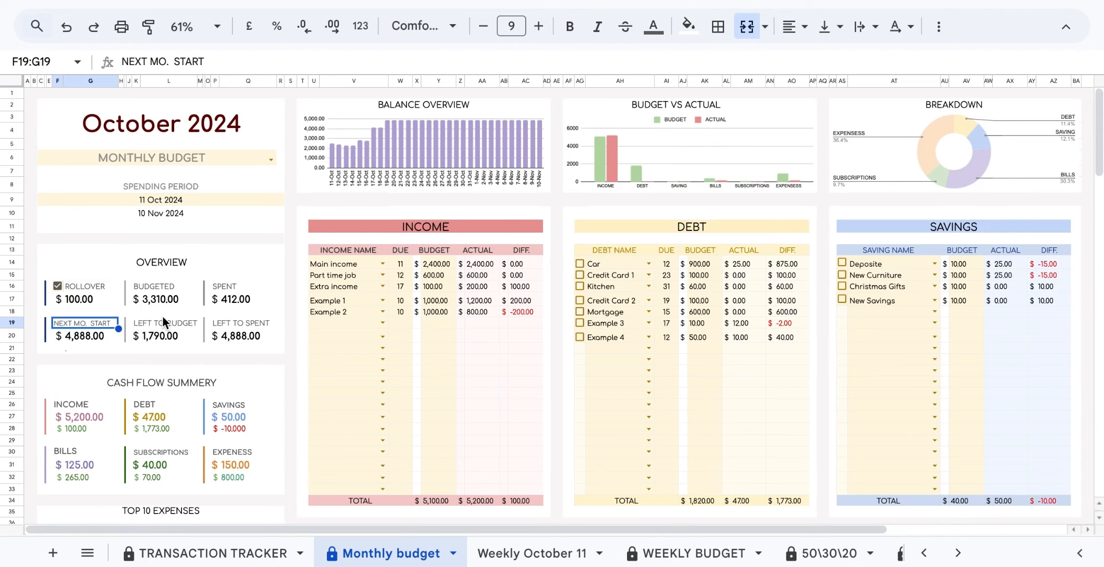
{"action": "left_click", "coordinate": [189, 322]}
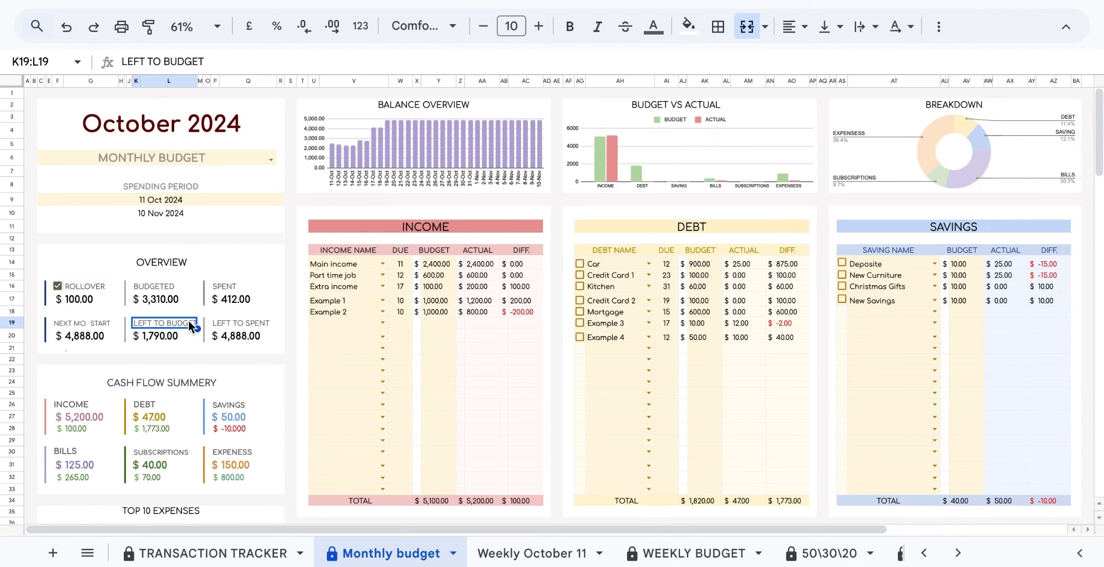
{"action": "left_click", "coordinate": [260, 324]}
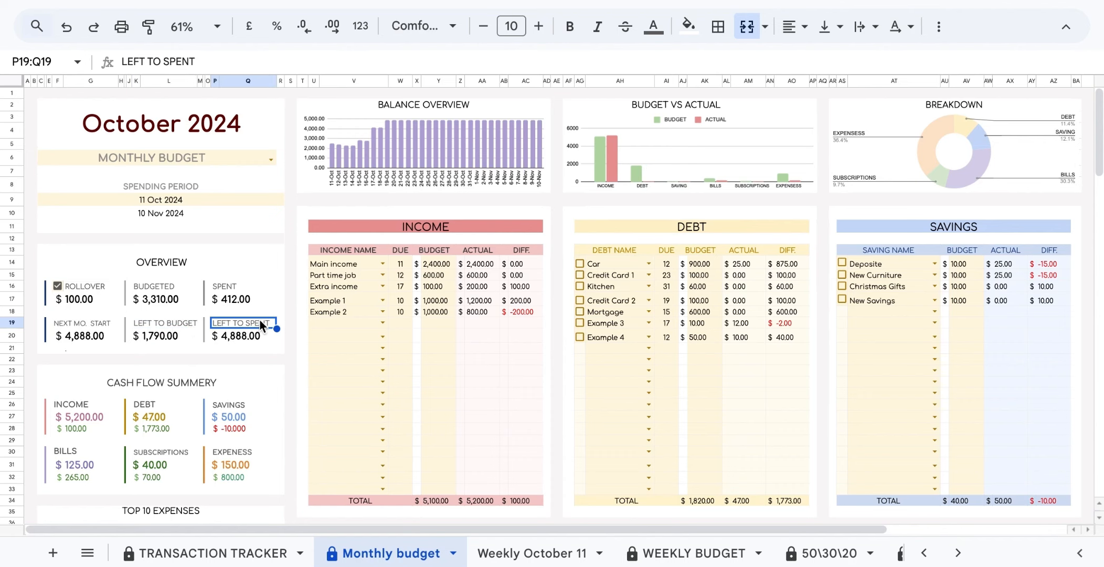
{"action": "left_click", "coordinate": [194, 386]}
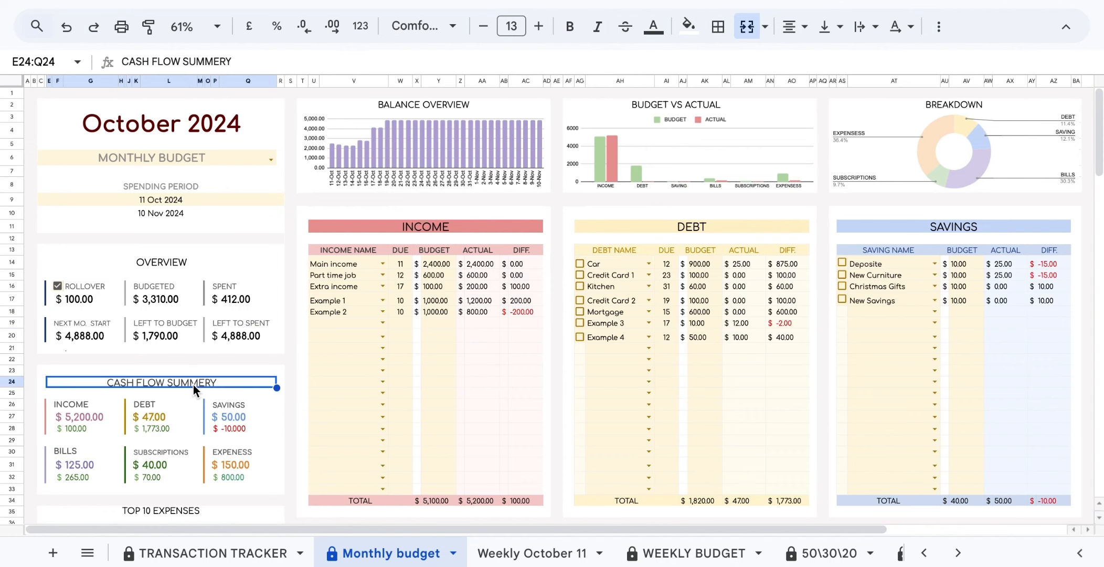
{"action": "left_click", "coordinate": [164, 416]}
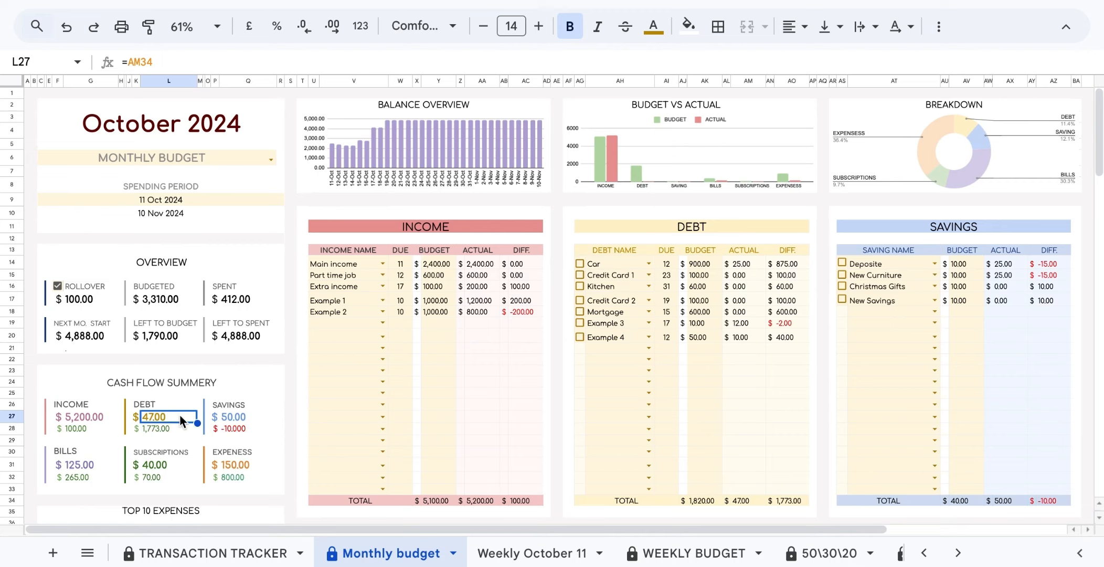
{"action": "left_click", "coordinate": [173, 428]}
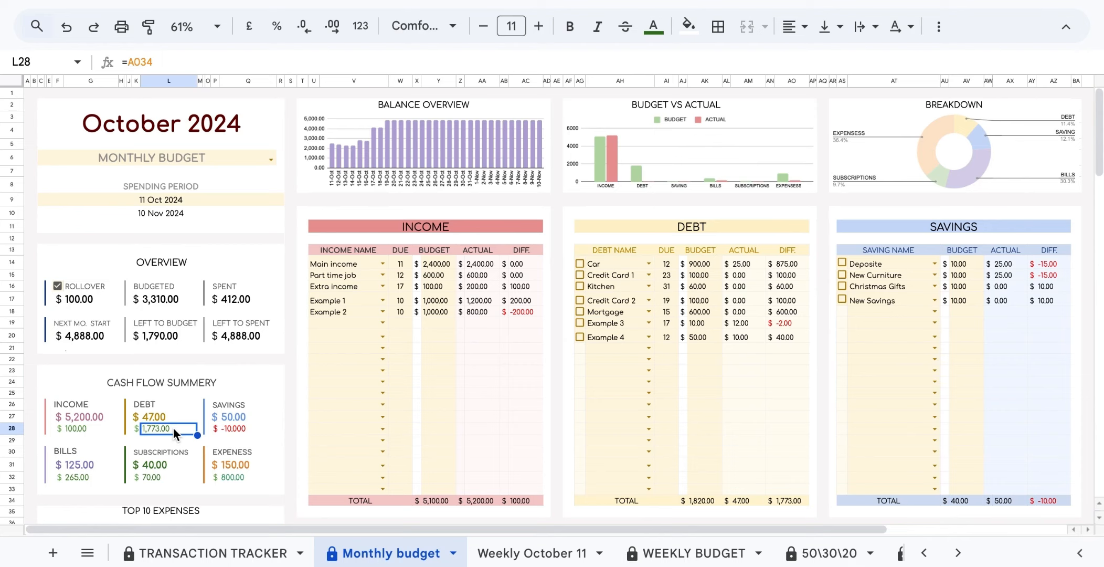
{"action": "left_click", "coordinate": [226, 428]}
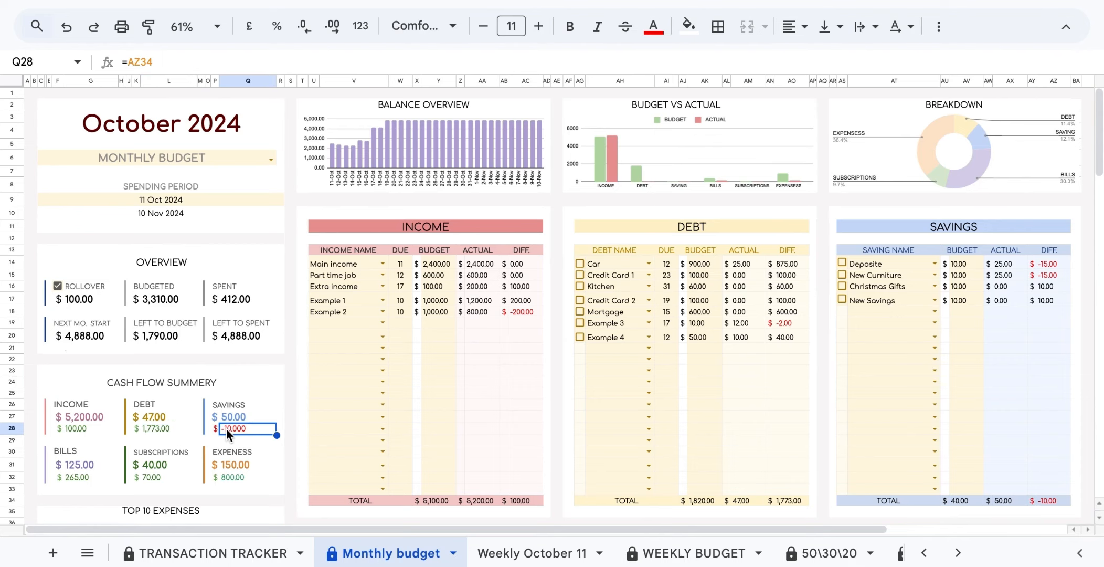
{"action": "left_click", "coordinate": [96, 415]}
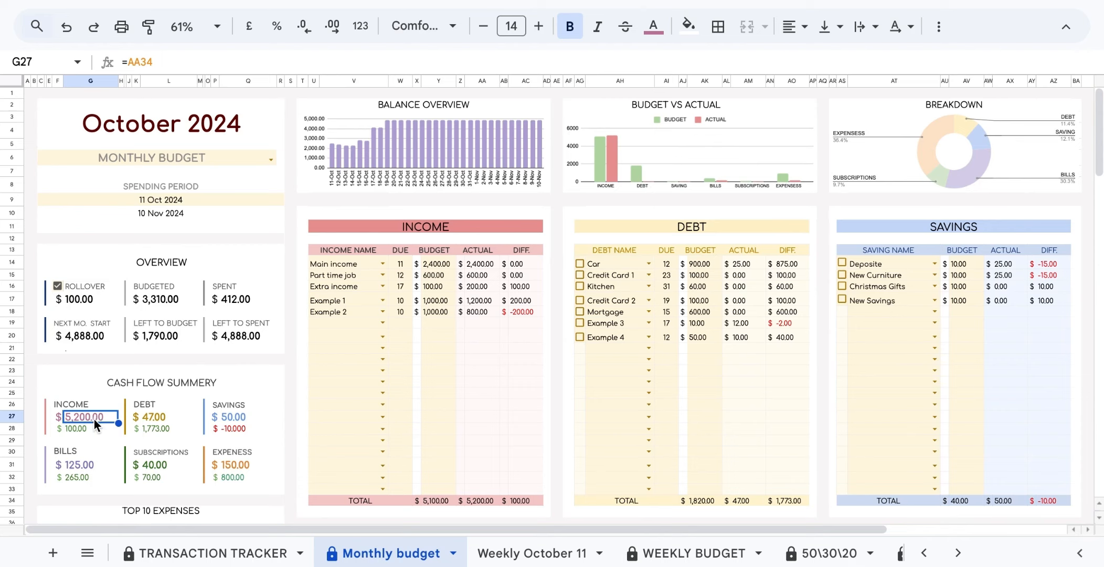
{"action": "left_click", "coordinate": [89, 427]}
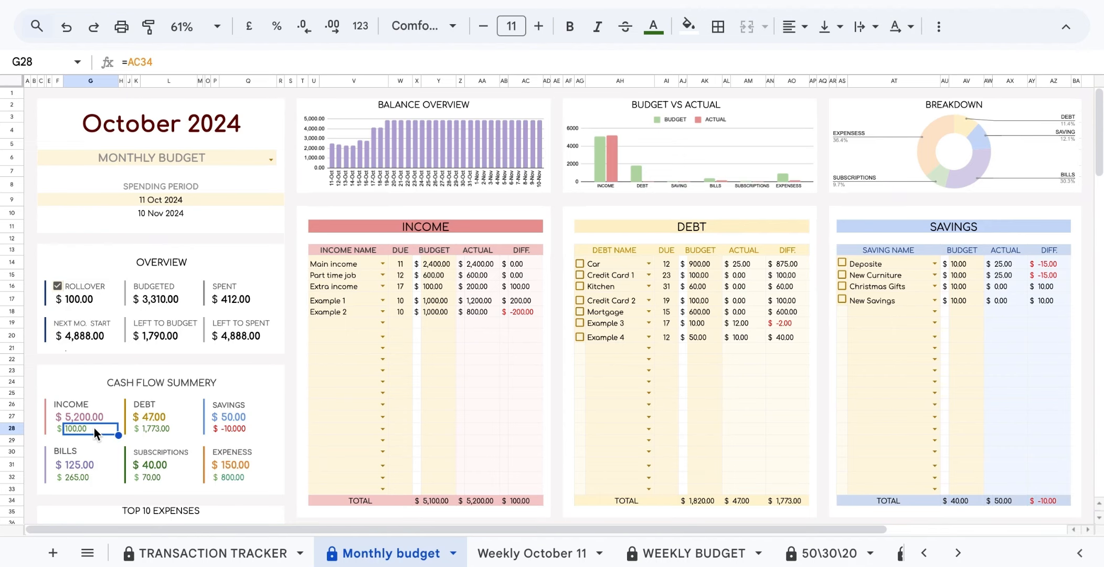
{"action": "scroll", "coordinate": [94, 427], "scroll_direction": "down", "scroll_amount": 5}
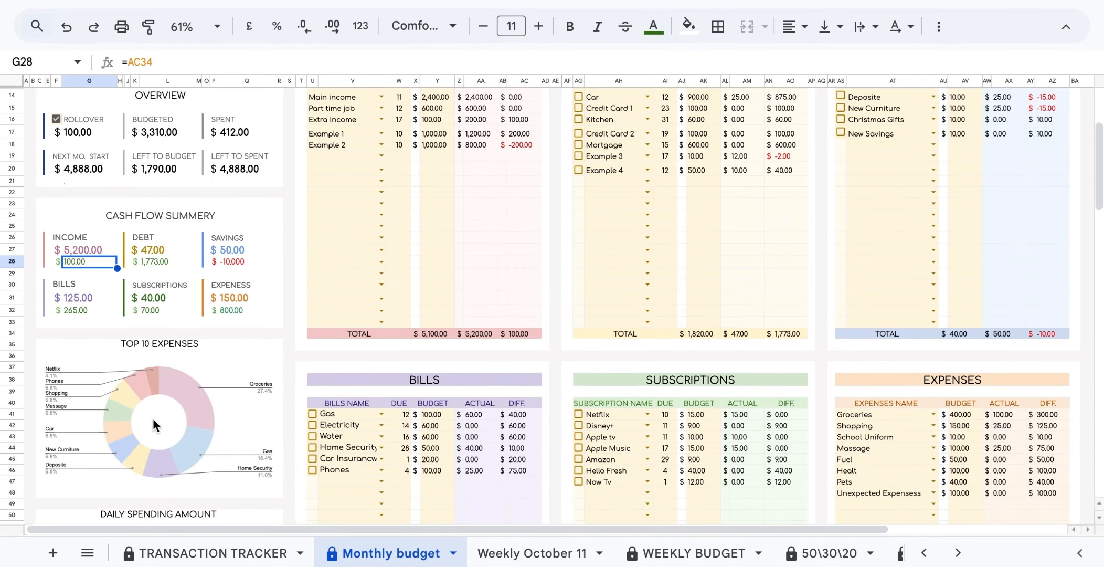
{"action": "left_click", "coordinate": [153, 420]}
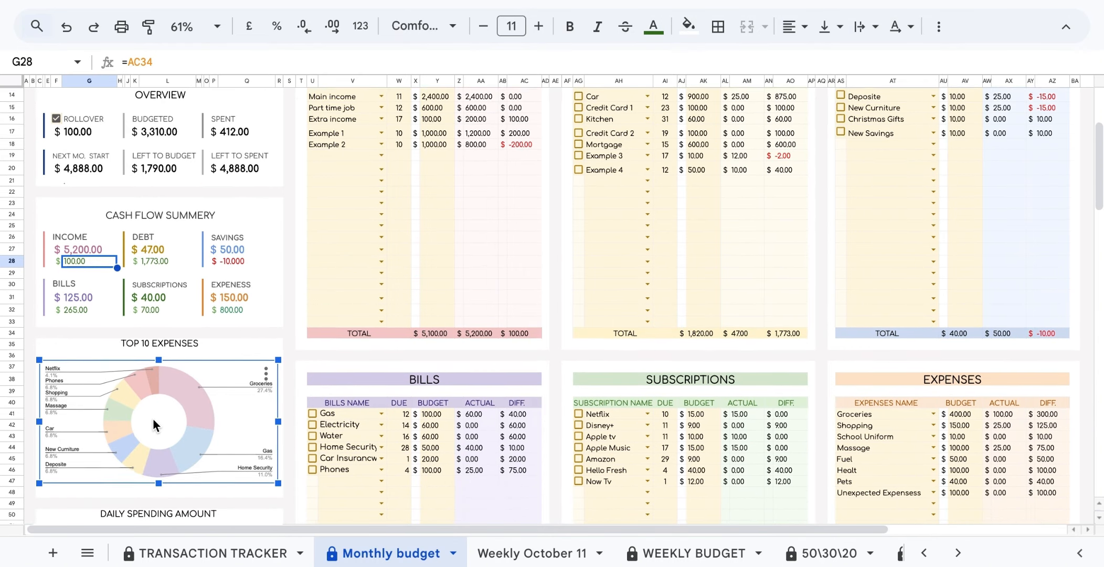
{"action": "scroll", "coordinate": [153, 418], "scroll_direction": "down", "scroll_amount": 4}
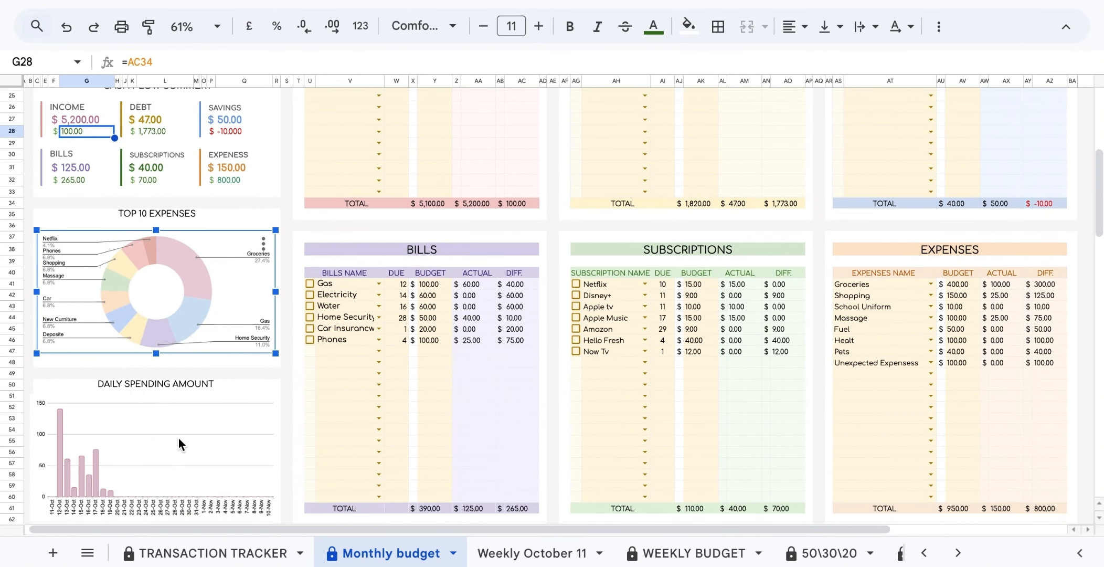
{"action": "left_click", "coordinate": [179, 443]}
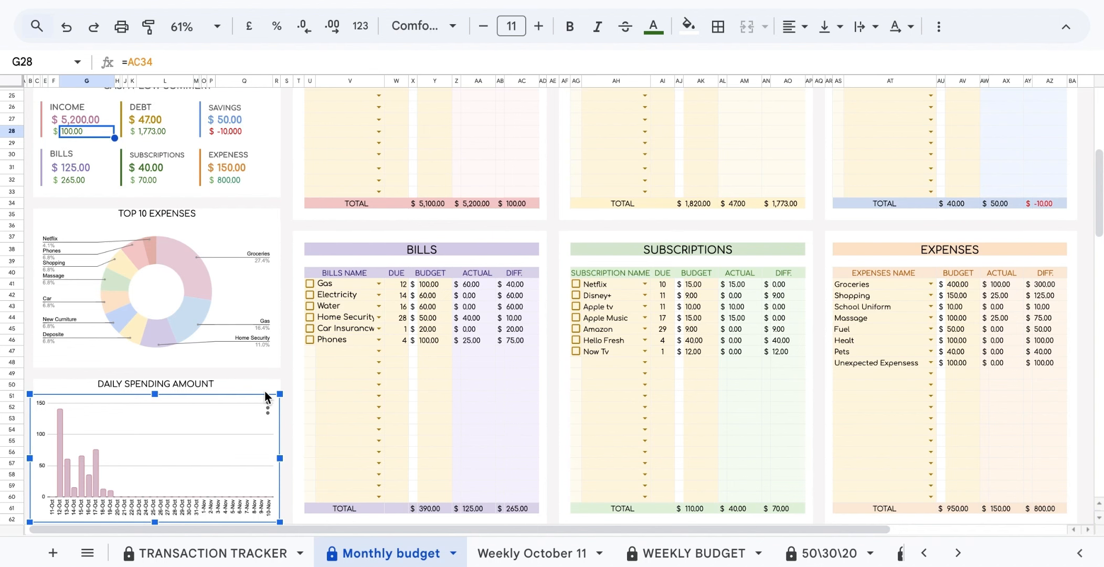
{"action": "scroll", "coordinate": [265, 397], "scroll_direction": "up", "scroll_amount": 8}
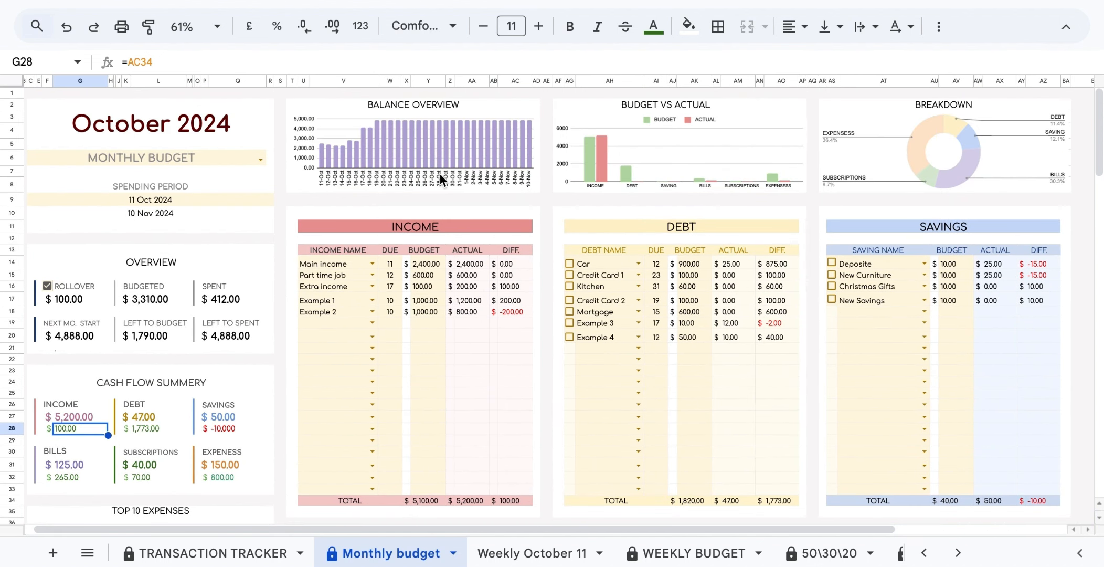
{"action": "left_click", "coordinate": [440, 179]}
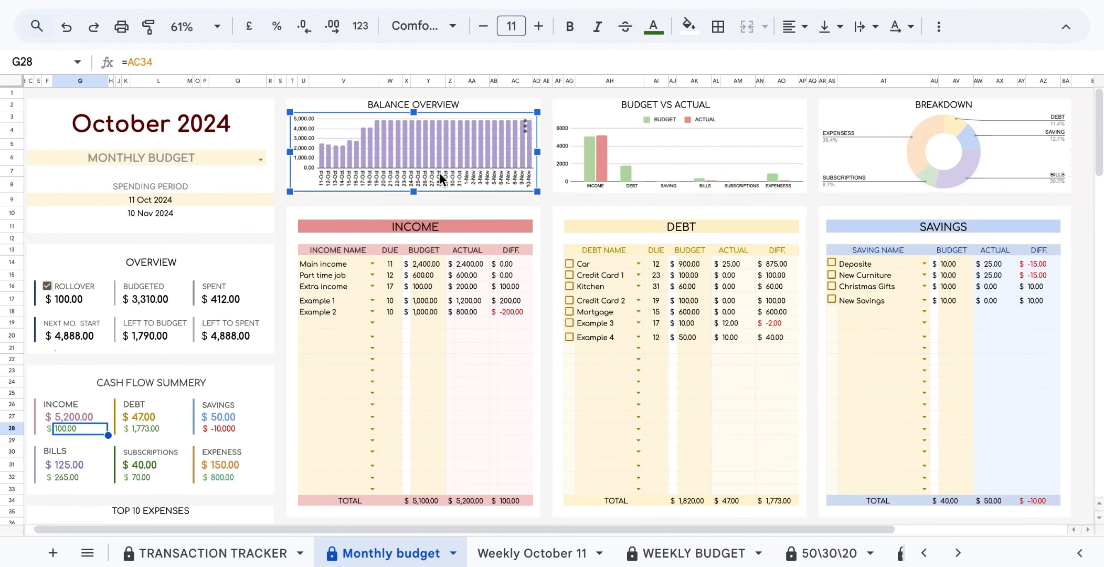
{"action": "left_click", "coordinate": [586, 163]}
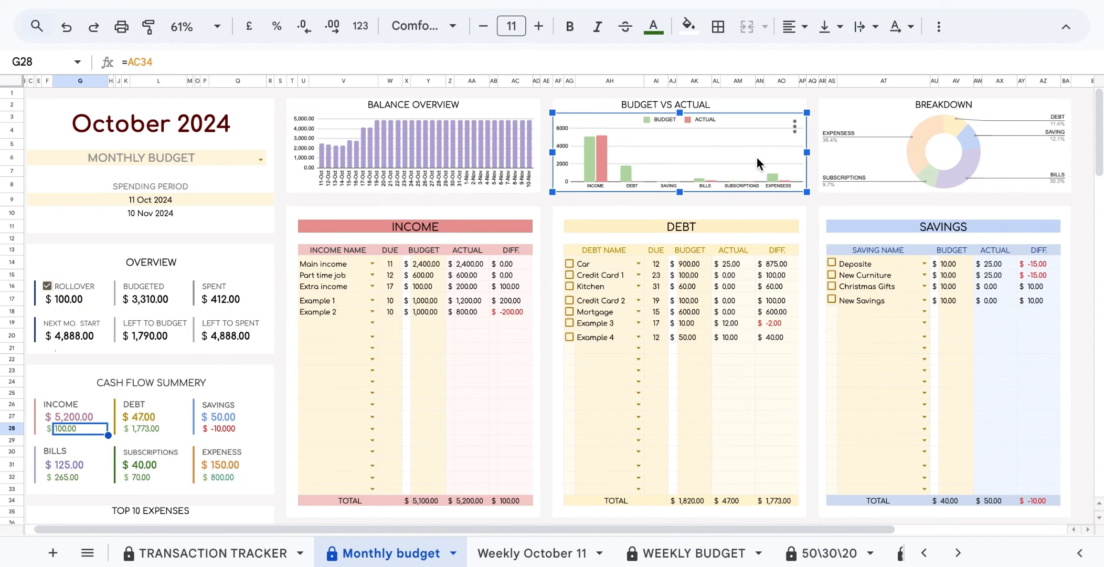
Tick 'mark editable fields' in SET UP cell B9, then go back to the Monthly budget.
{"action": "left_click", "coordinate": [835, 155]}
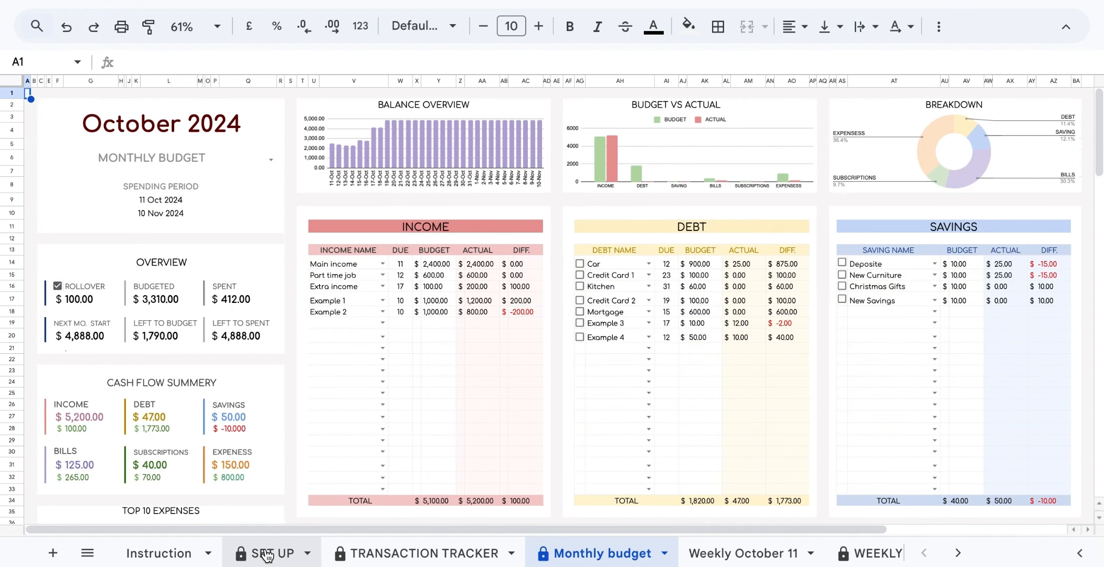
{"action": "left_click", "coordinate": [267, 554]}
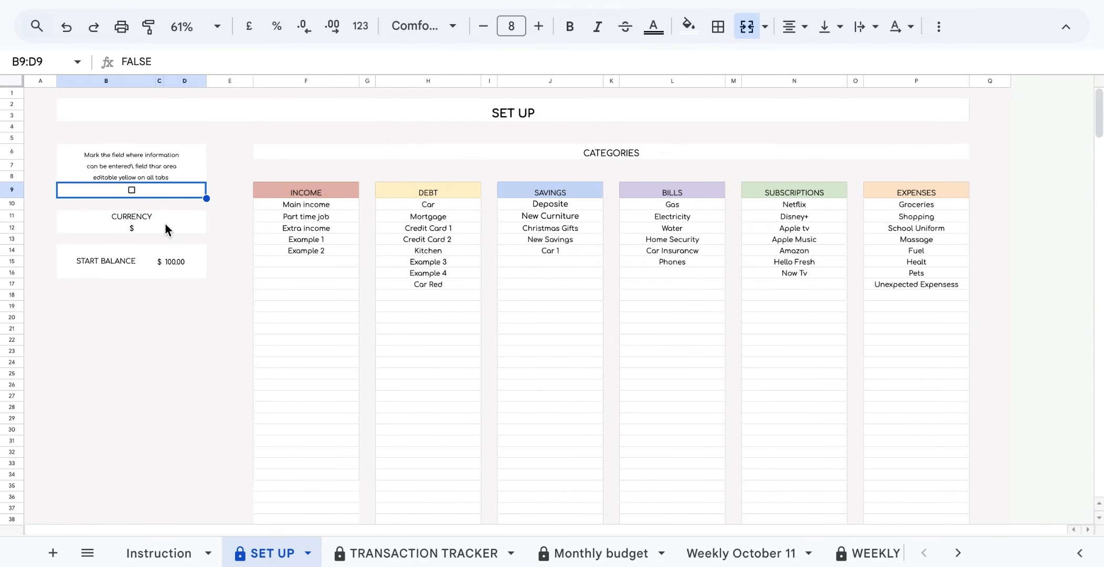
{"action": "left_click", "coordinate": [131, 195]}
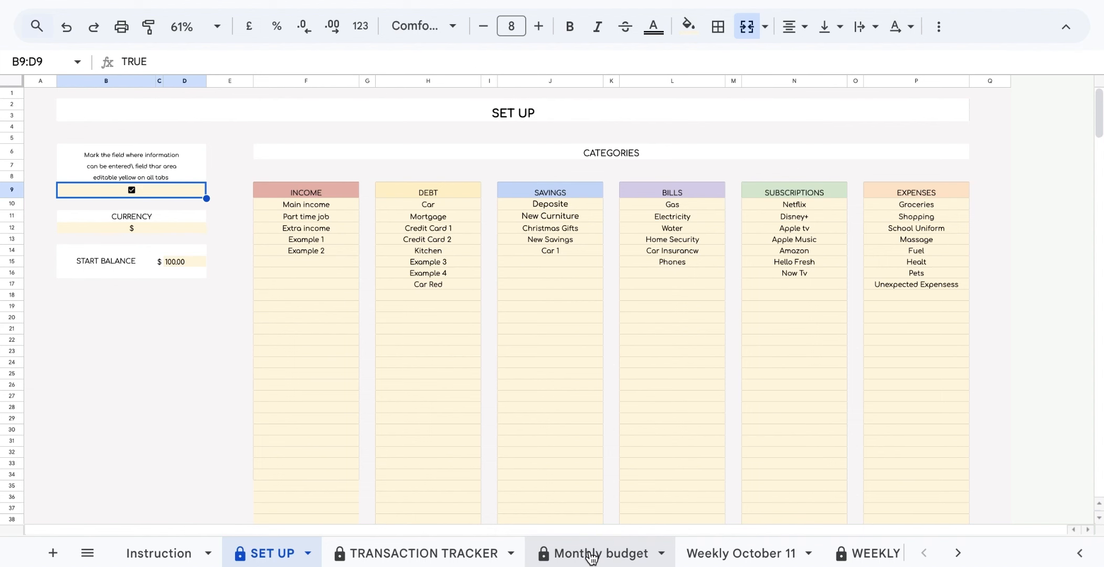
{"action": "left_click", "coordinate": [592, 556]}
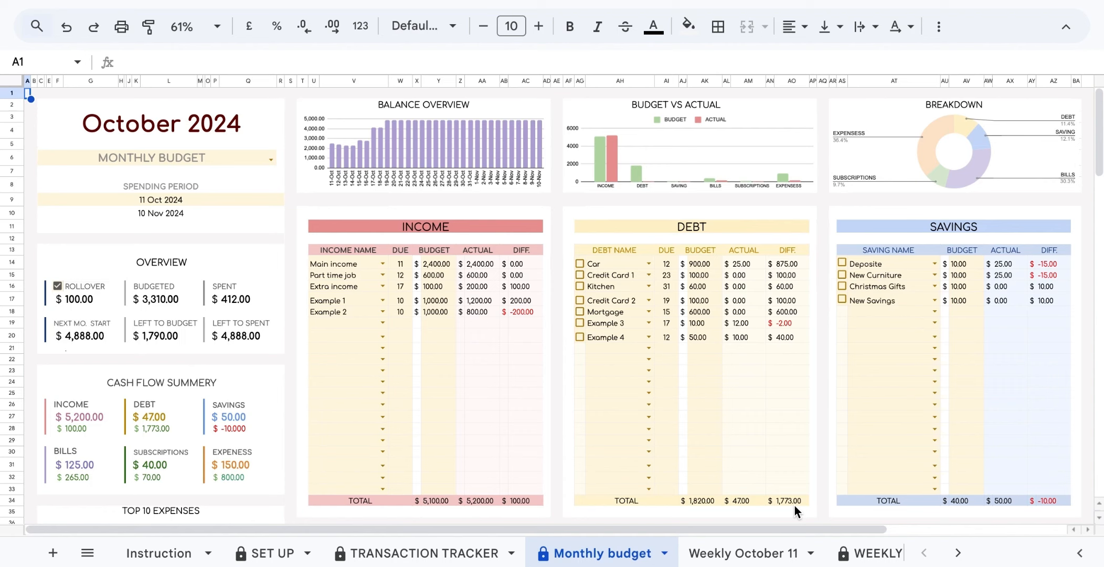
Clear the Example 4 debt name, due day 12 and 50.00 budget from the Debt table.
{"action": "left_click_drag", "start_coordinate": [795, 505], "coordinate": [590, 228]}
{"action": "left_click", "coordinate": [763, 214]}
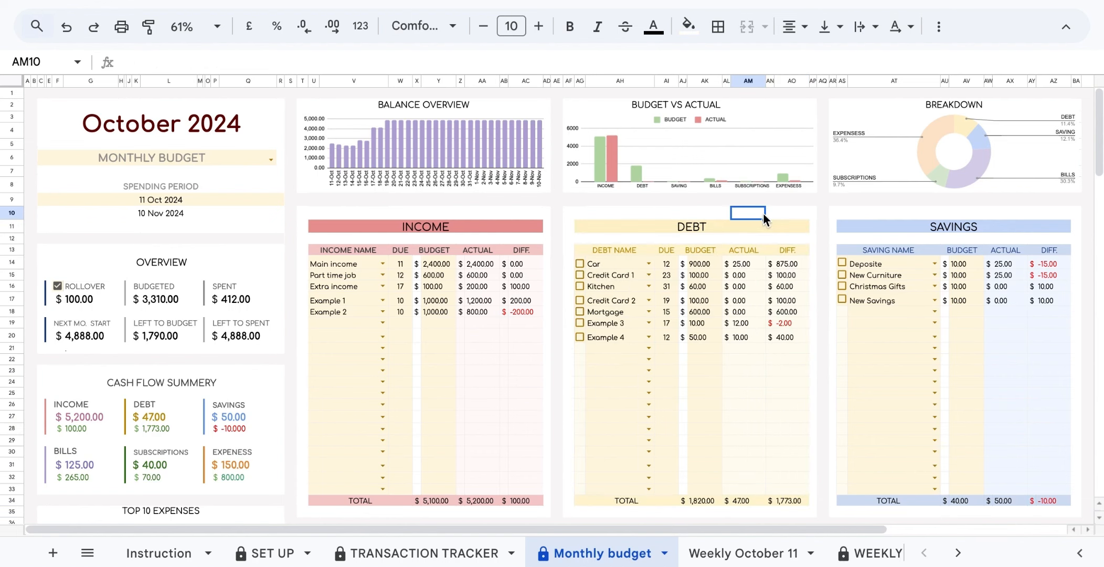
{"action": "left_click_drag", "start_coordinate": [749, 259], "coordinate": [787, 488]}
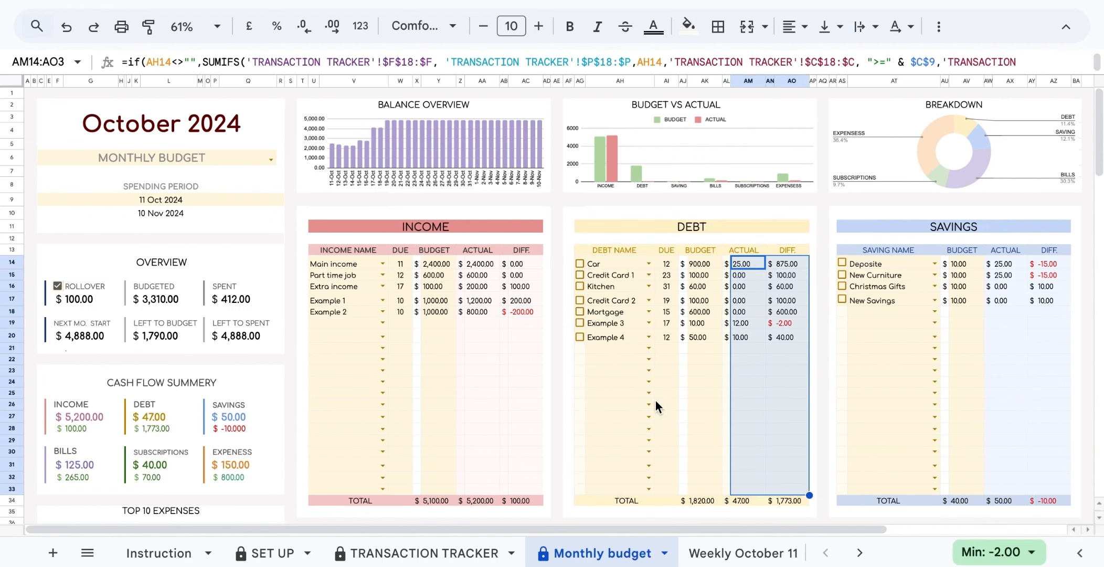
{"action": "left_click", "coordinate": [620, 338]}
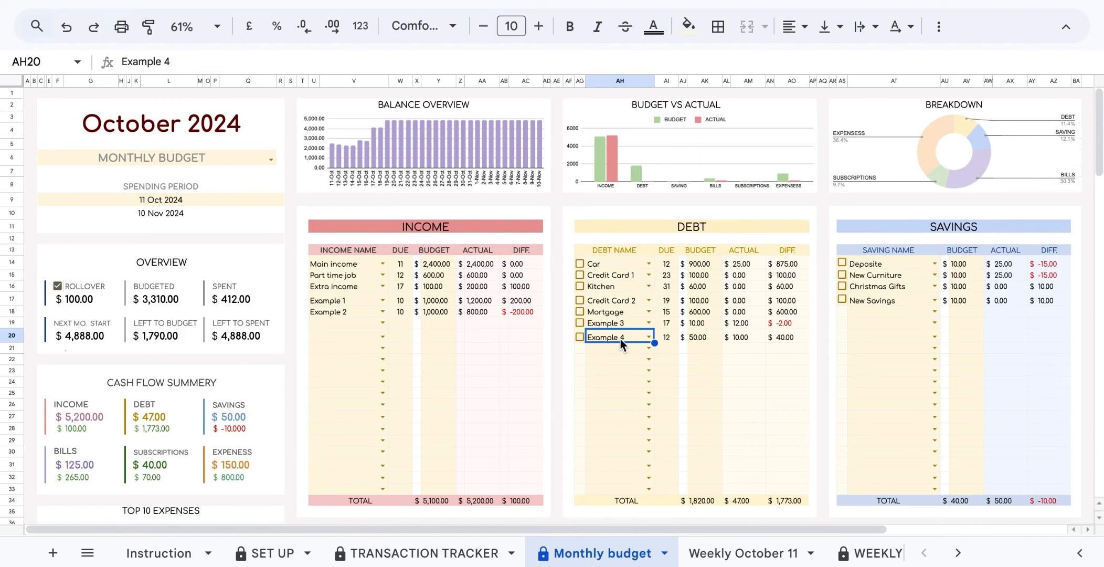
{"action": "key", "text": "Delete"}
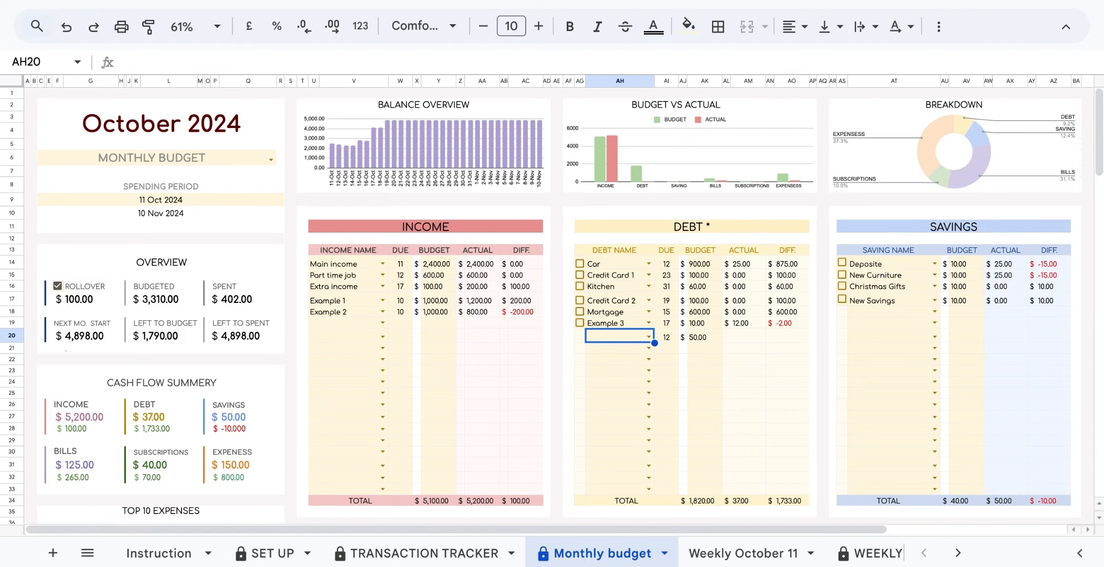
{"action": "left_click", "coordinate": [667, 340]}
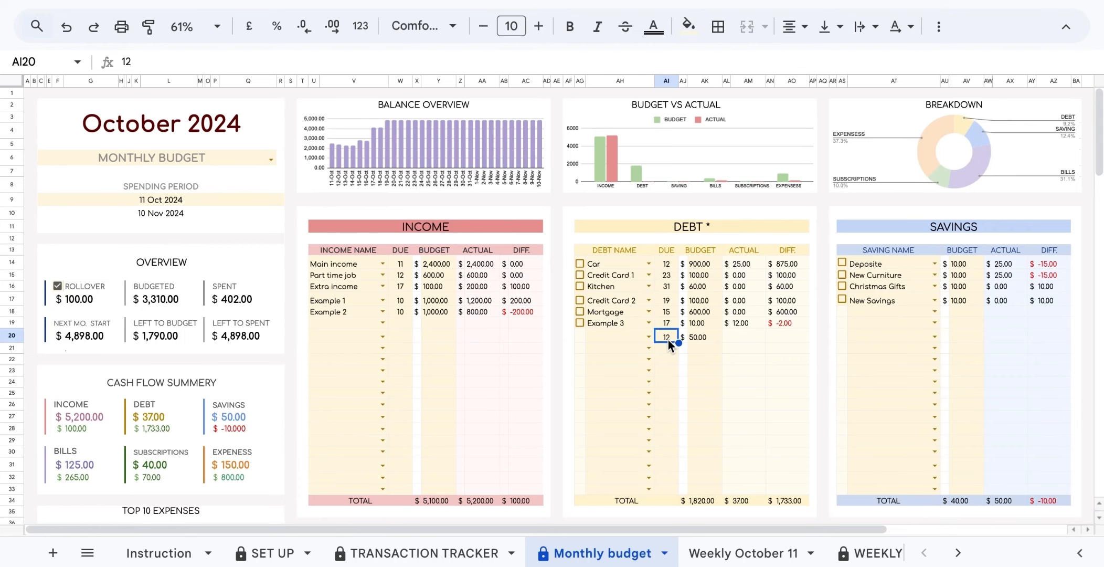
{"action": "key", "text": "Delete"}
{"action": "left_click", "coordinate": [708, 336]}
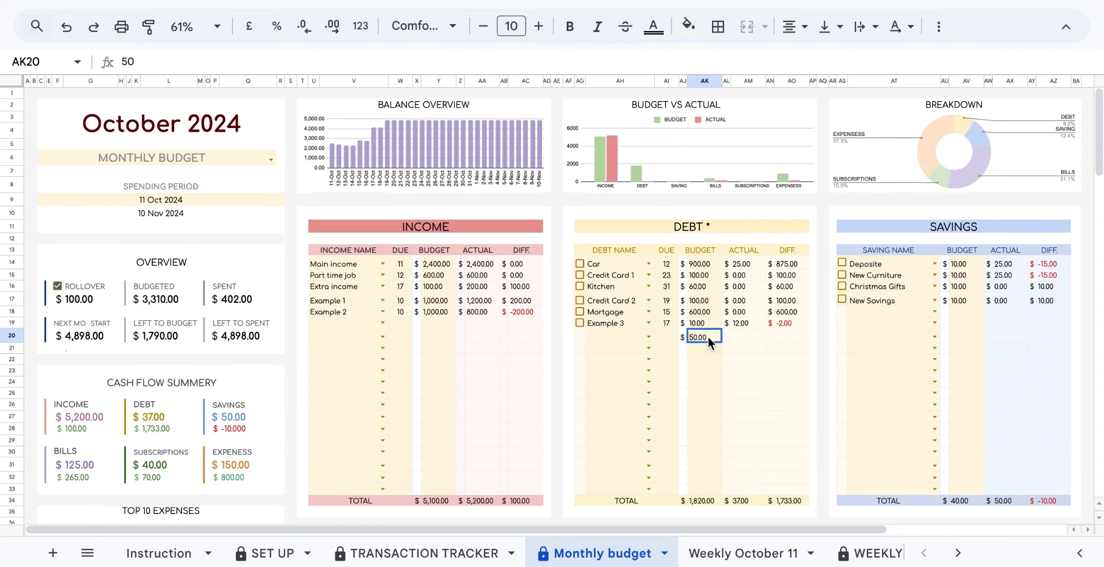
{"action": "key", "text": "Delete"}
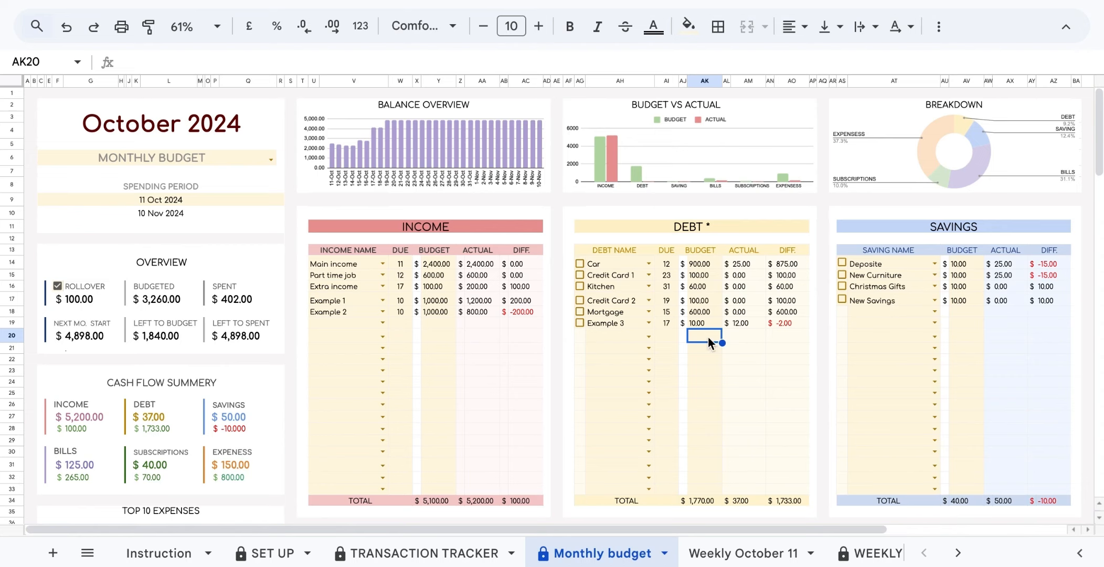
{"action": "left_click", "coordinate": [292, 214]}
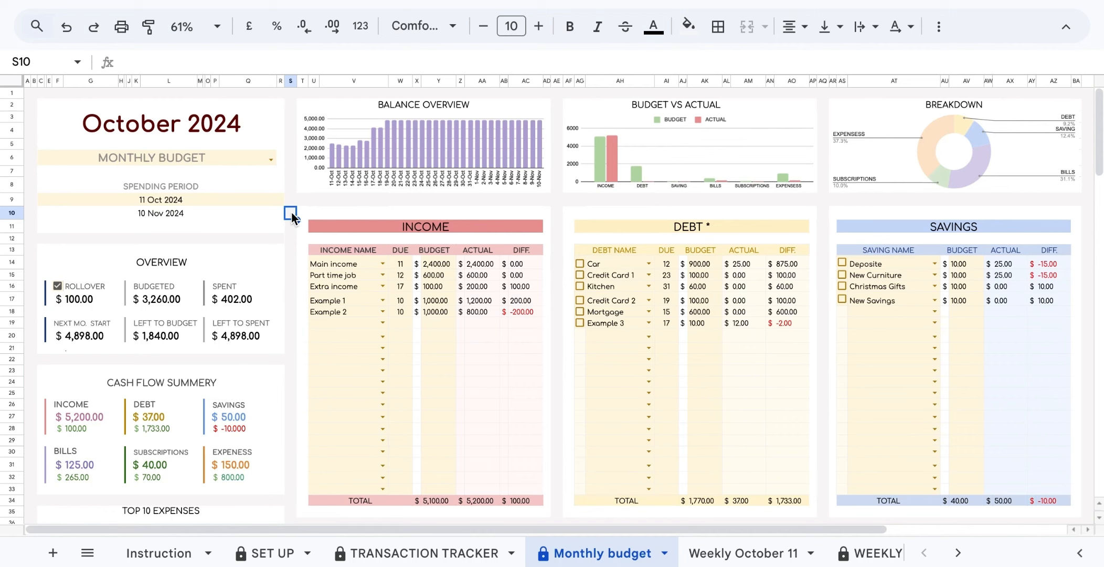
{"action": "double_click", "coordinate": [265, 204]}
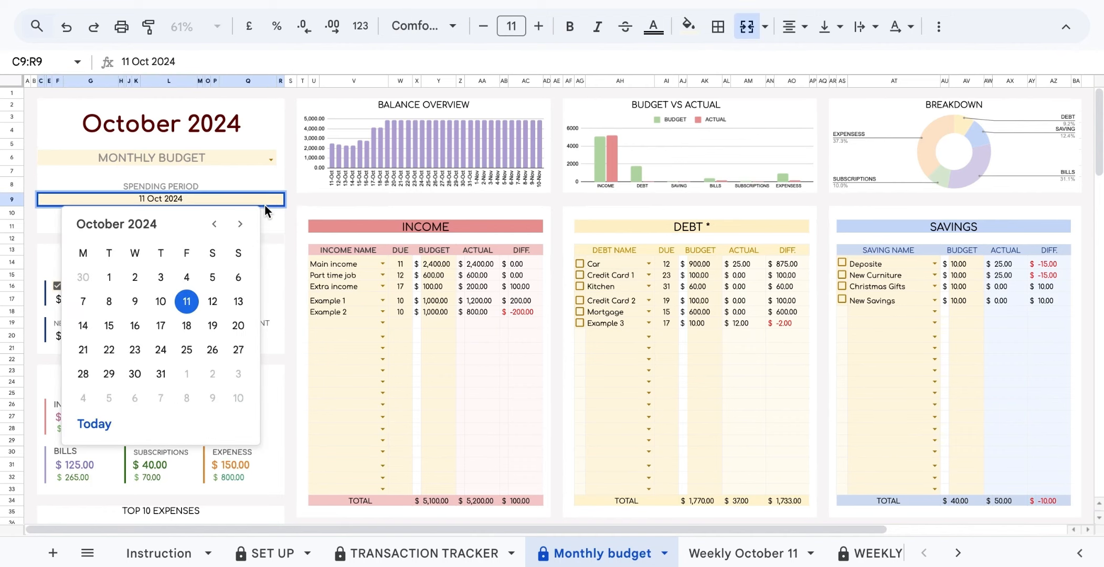
{"action": "left_click", "coordinate": [288, 227]}
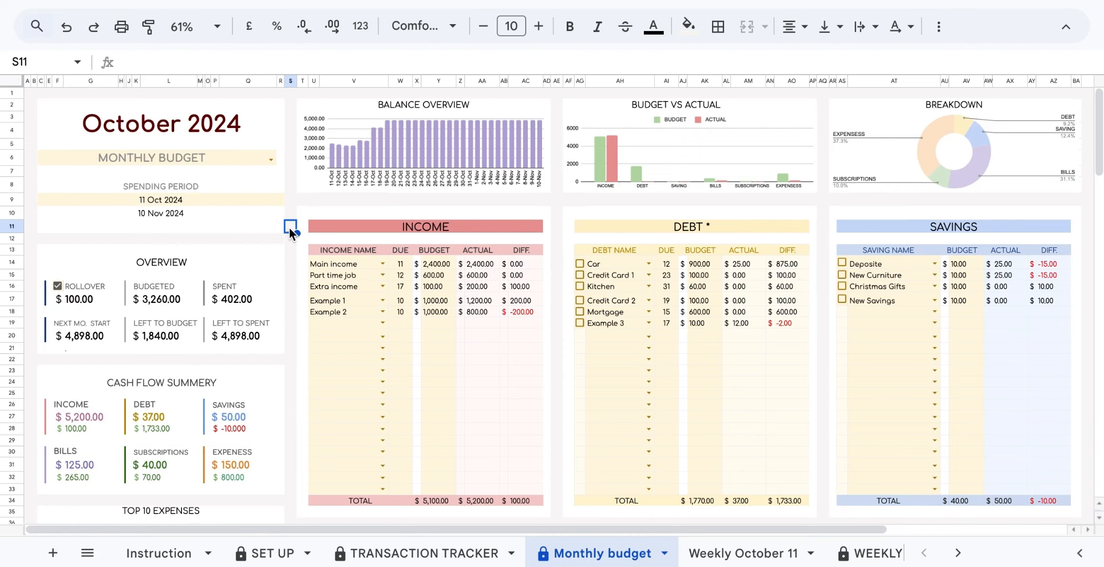
{"action": "left_click", "coordinate": [244, 217]}
{"action": "double_click", "coordinate": [248, 203]}
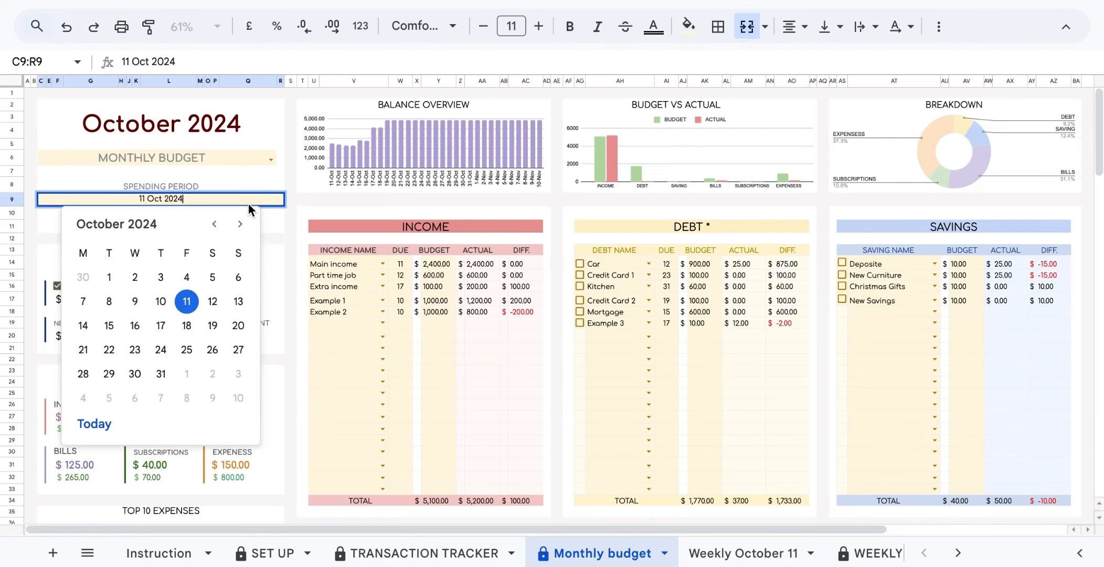
{"action": "left_click", "coordinate": [240, 224]}
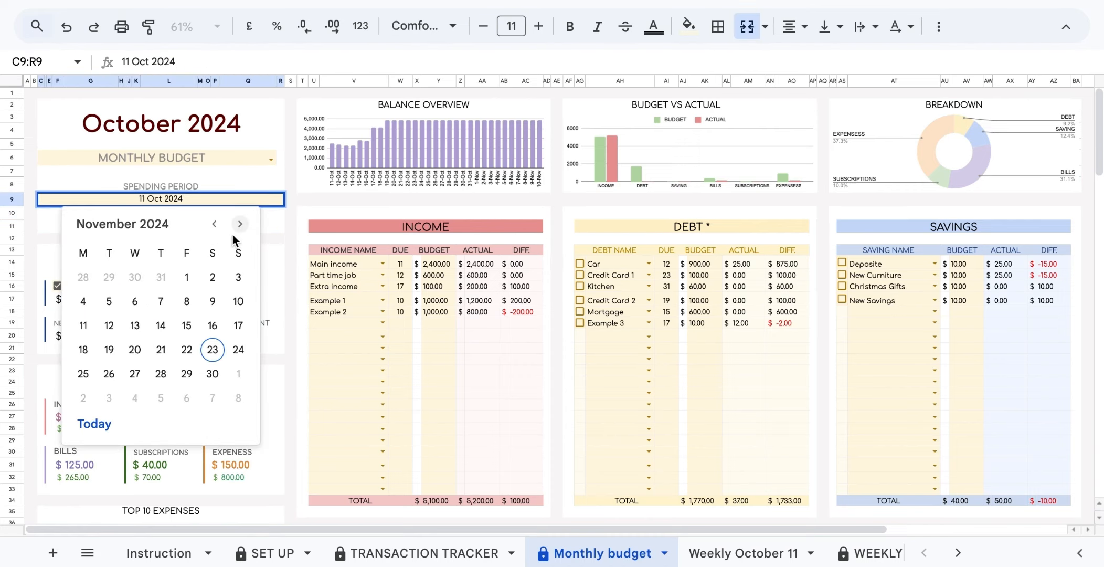
{"action": "left_click", "coordinate": [107, 327]}
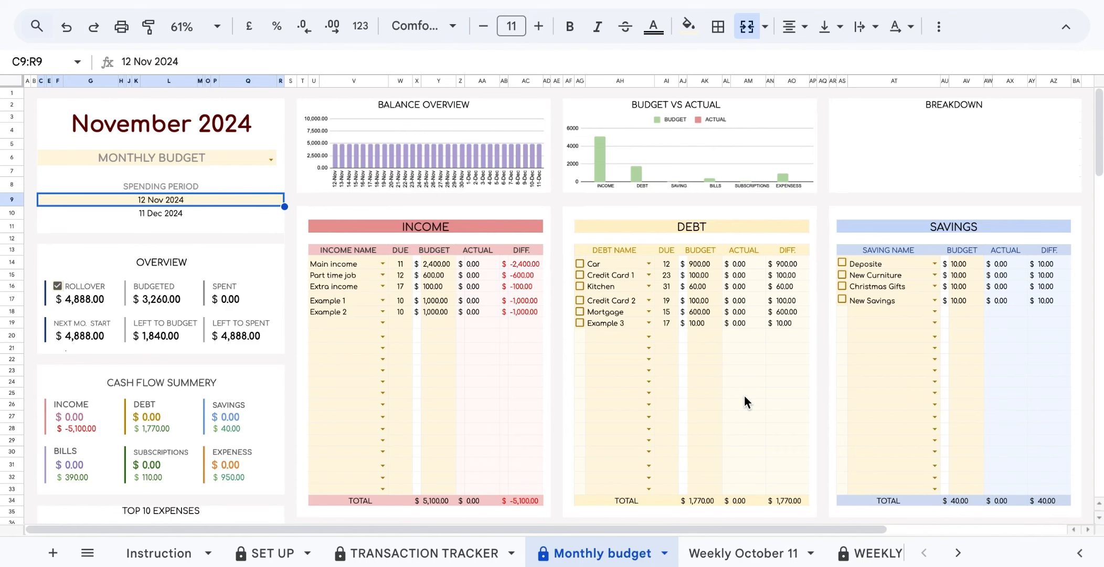
Duplicate Monthly budget and confirm Copy of Monthly budget appears in the All Sheets list.
{"action": "left_click", "coordinate": [664, 552]}
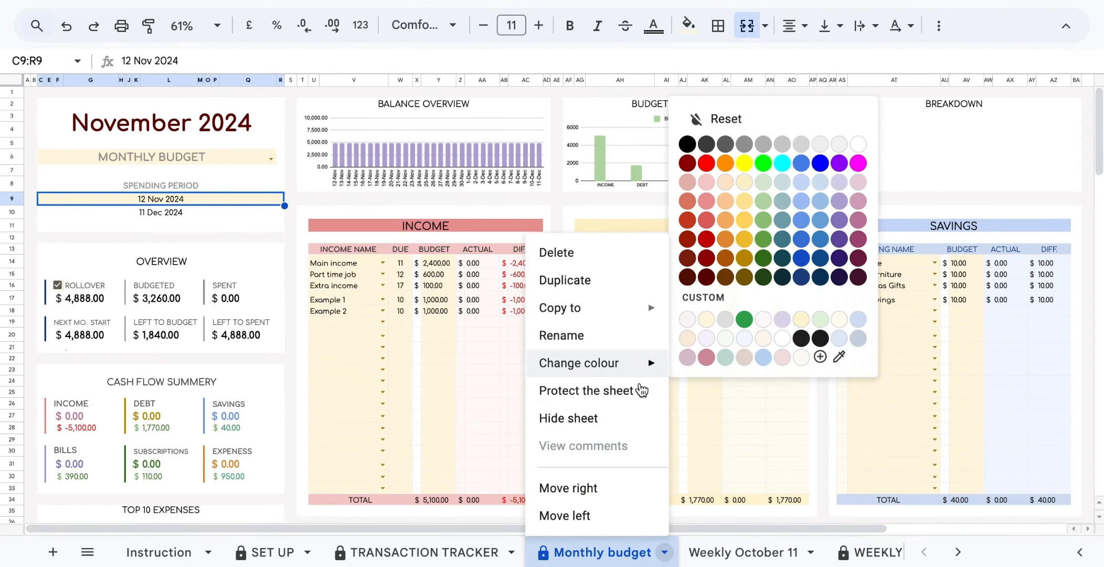
{"action": "left_click", "coordinate": [615, 285]}
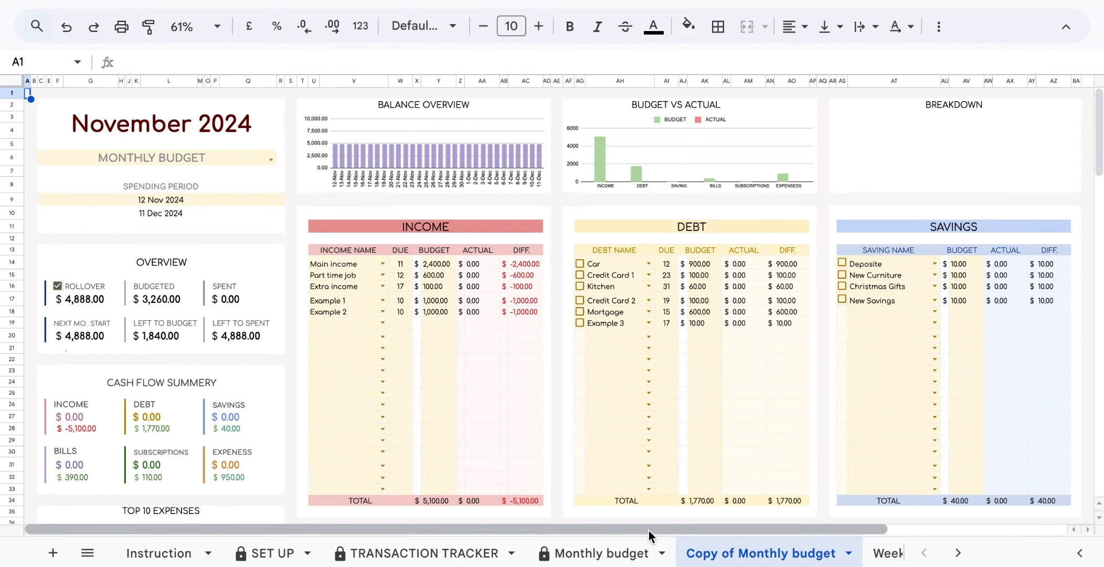
{"action": "left_click", "coordinate": [656, 553]}
{"action": "left_click", "coordinate": [665, 554]}
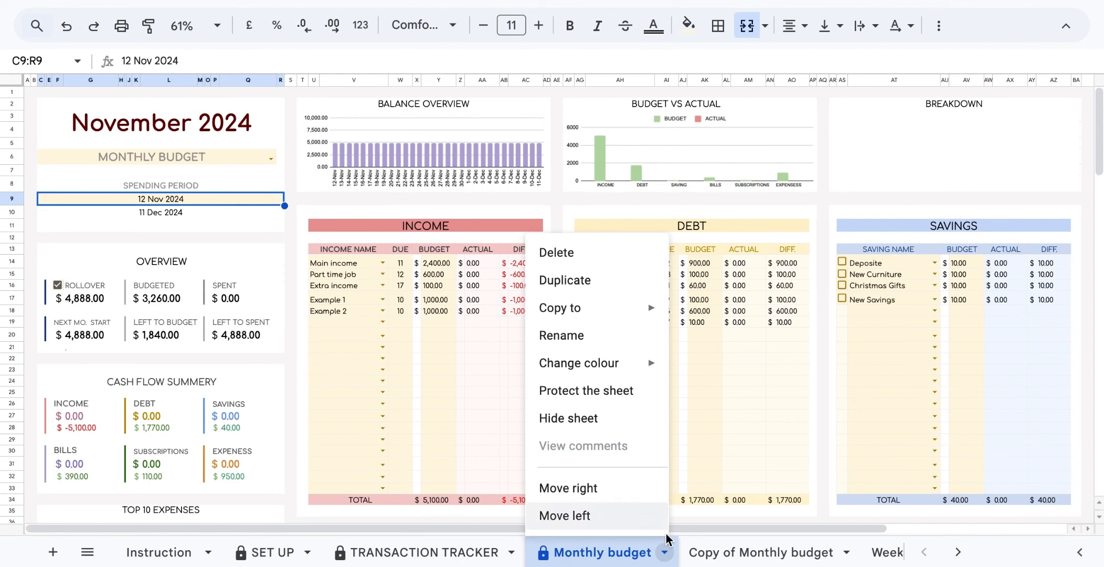
{"action": "left_click", "coordinate": [664, 552]}
{"action": "left_click", "coordinate": [87, 552]}
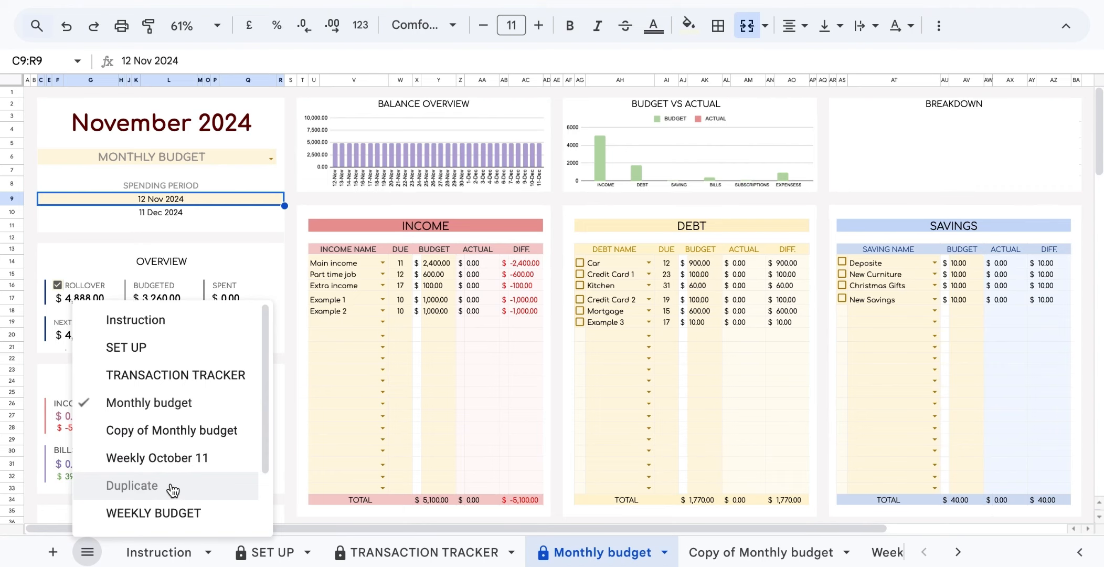
{"action": "left_click", "coordinate": [93, 560]}
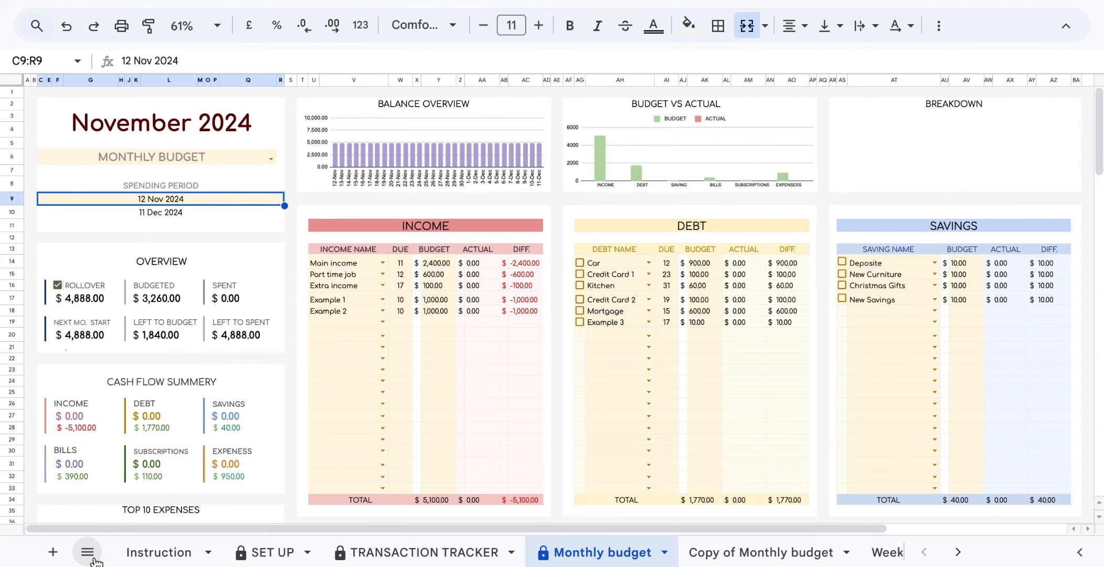
On Copy of Monthly budget, clear the Kitchen debt row's name, due day 31 and budget 60.
{"action": "left_click", "coordinate": [736, 559]}
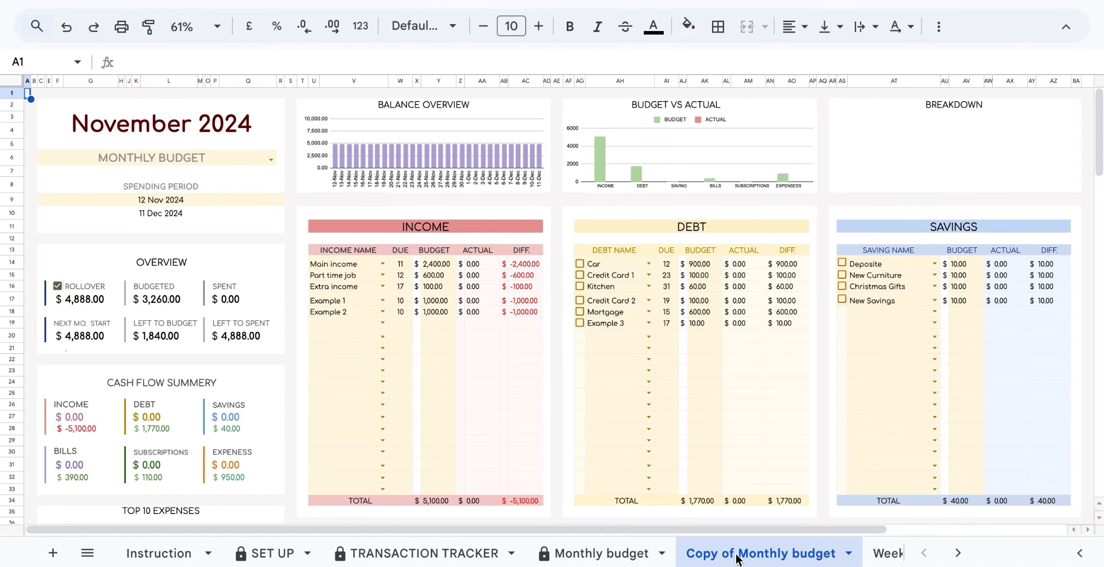
{"action": "left_click", "coordinate": [59, 285]}
{"action": "left_click", "coordinate": [58, 286]}
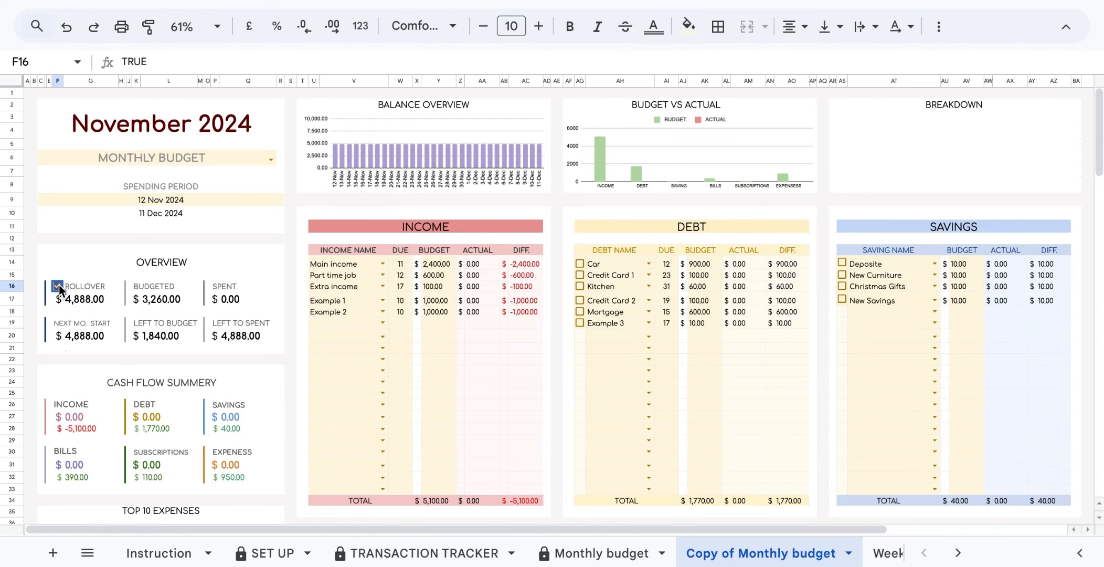
{"action": "left_click", "coordinate": [607, 287]}
{"action": "key", "text": "Delete"}
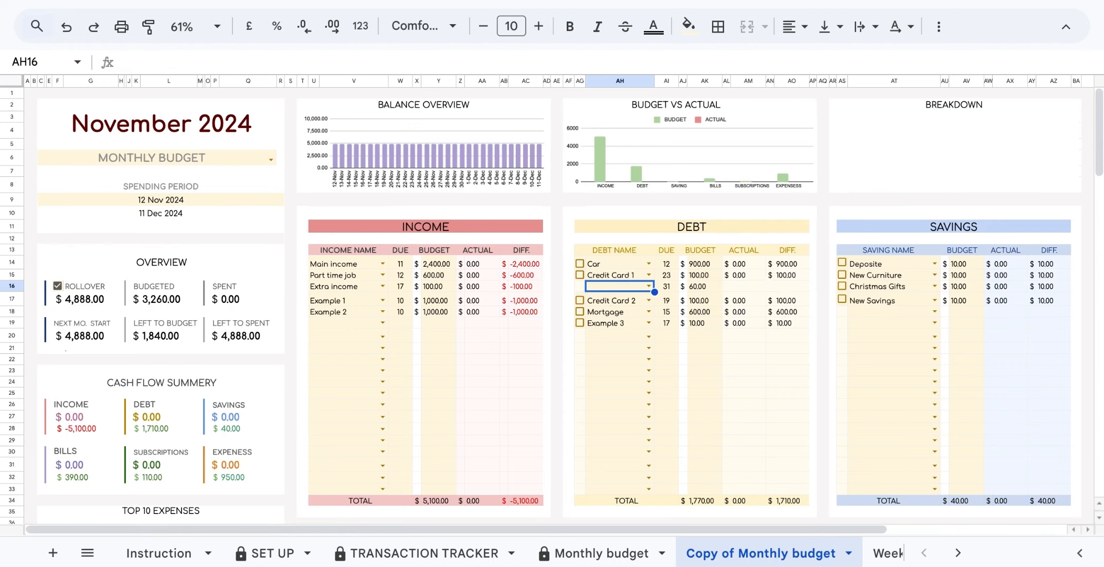
{"action": "left_click", "coordinate": [669, 287]}
{"action": "key", "text": "Delete"}
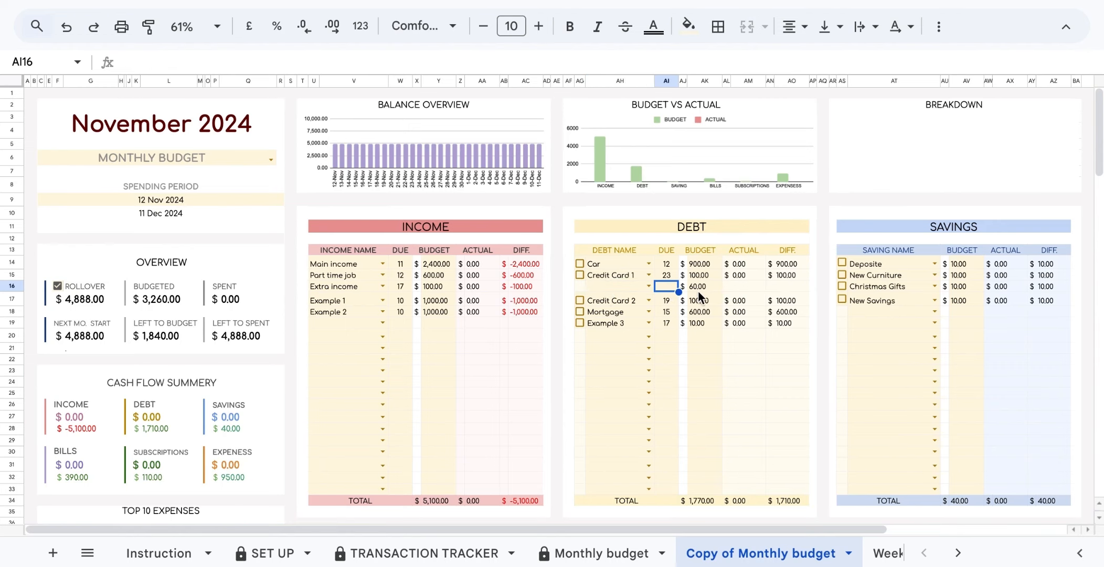
{"action": "left_click", "coordinate": [698, 290]}
{"action": "key", "text": "Delete"}
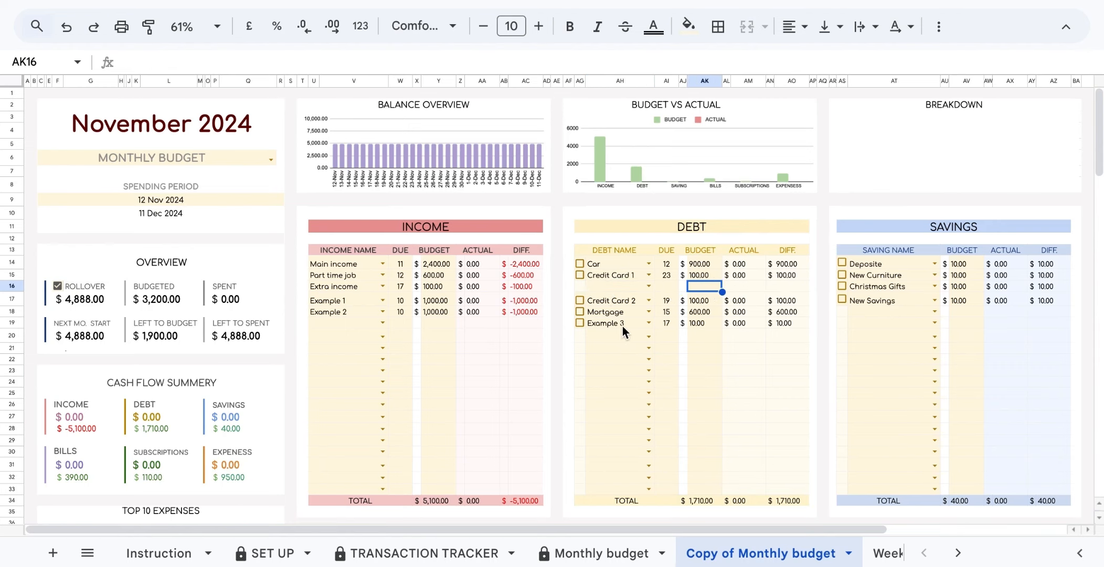
Clear the Example 3 debt row's name, due day 17 and budget 10.
{"action": "left_click", "coordinate": [621, 324]}
{"action": "key", "text": "Delete"}
{"action": "left_click", "coordinate": [667, 322]}
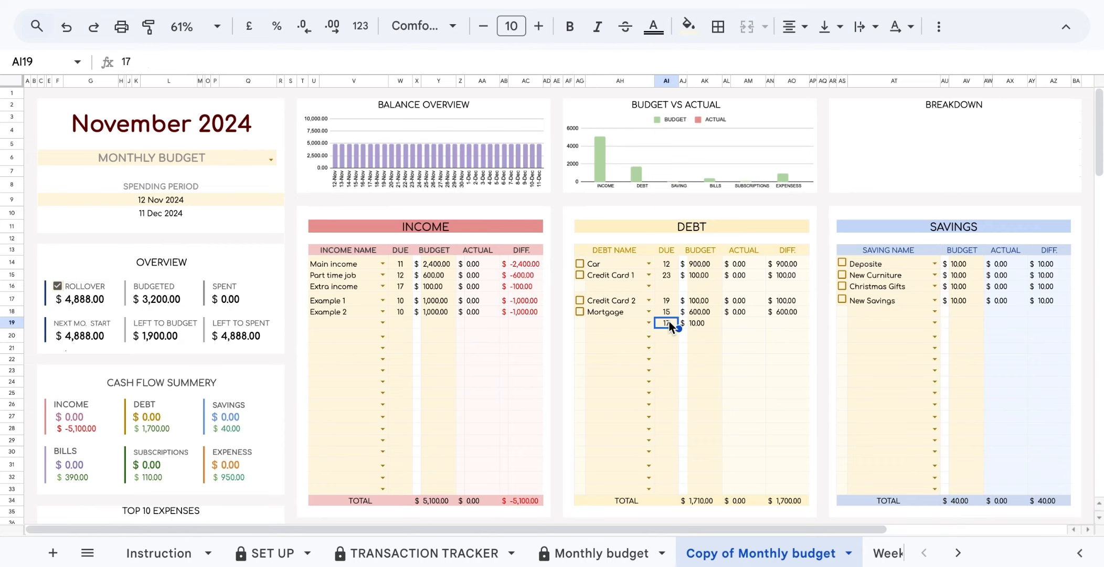
{"action": "key", "text": "Delete"}
{"action": "left_click", "coordinate": [703, 322]}
{"action": "key", "text": "Delete"}
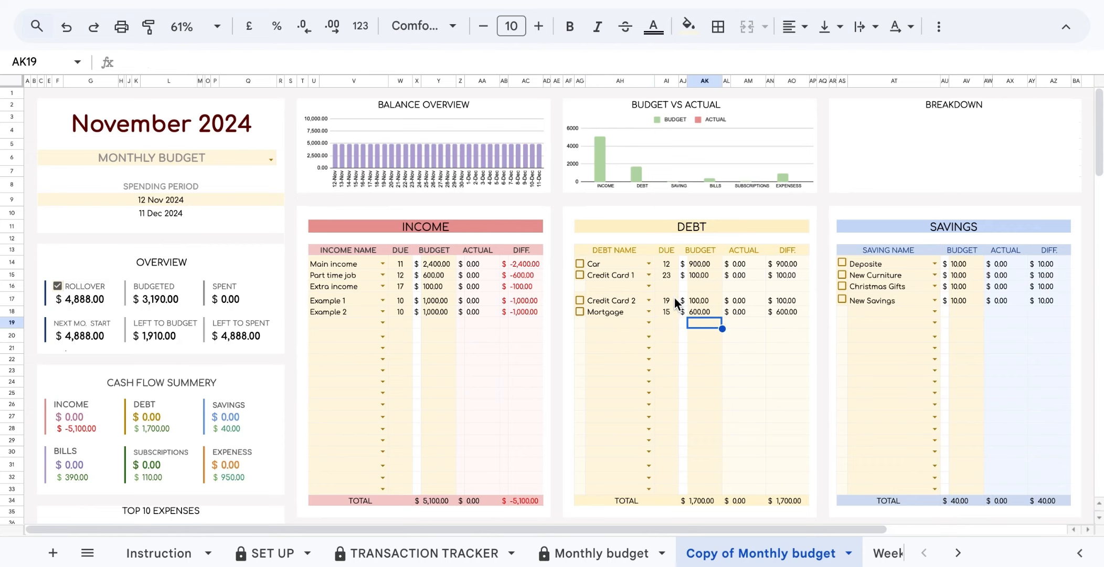
Set the emptied debt row to Example 3 with a 300 budget, due day 20.
{"action": "left_click", "coordinate": [650, 287]}
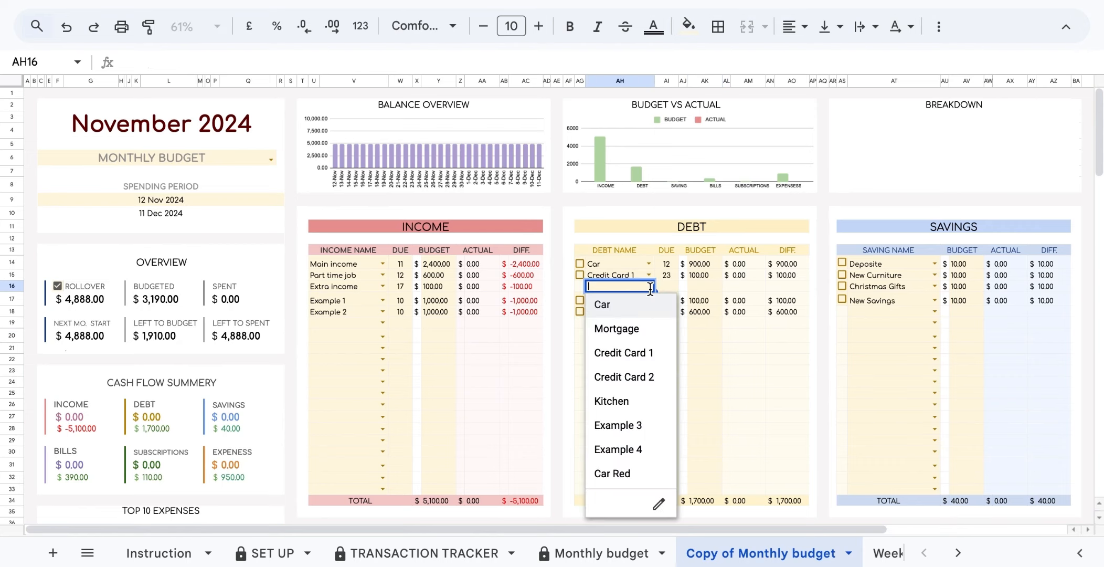
{"action": "left_click", "coordinate": [635, 424]}
{"action": "left_click", "coordinate": [694, 286]}
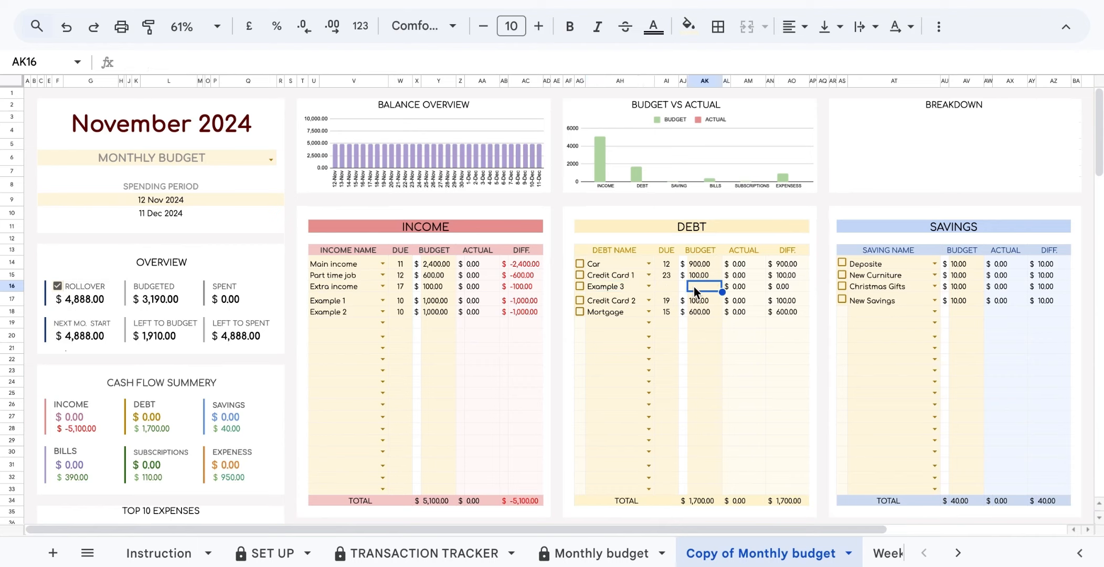
{"action": "type", "text": "300"}
{"action": "left_click", "coordinate": [663, 287]}
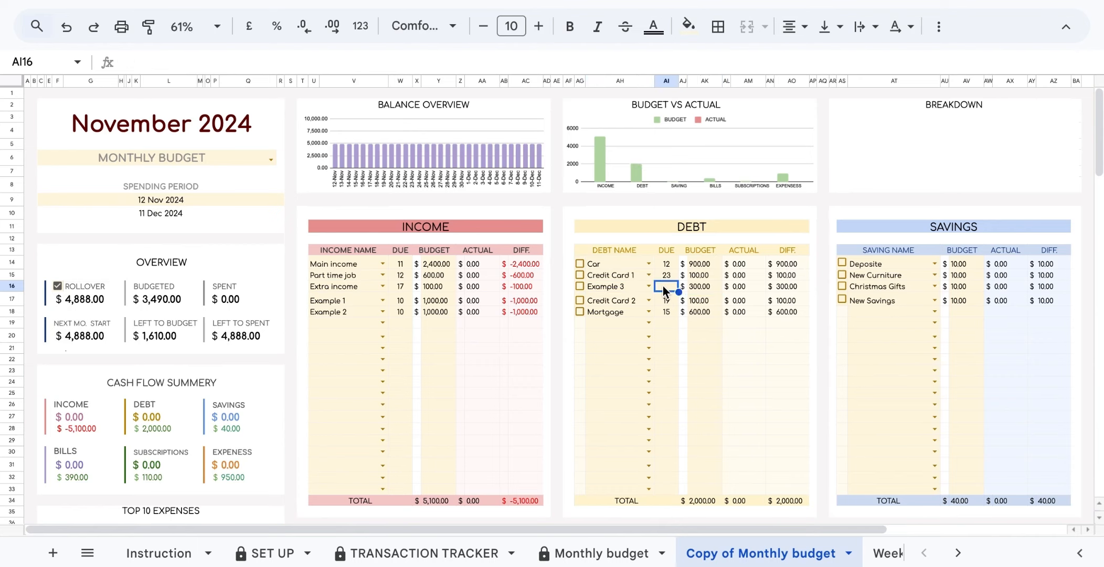
{"action": "type", "text": "20"}
{"action": "left_click", "coordinate": [700, 363]}
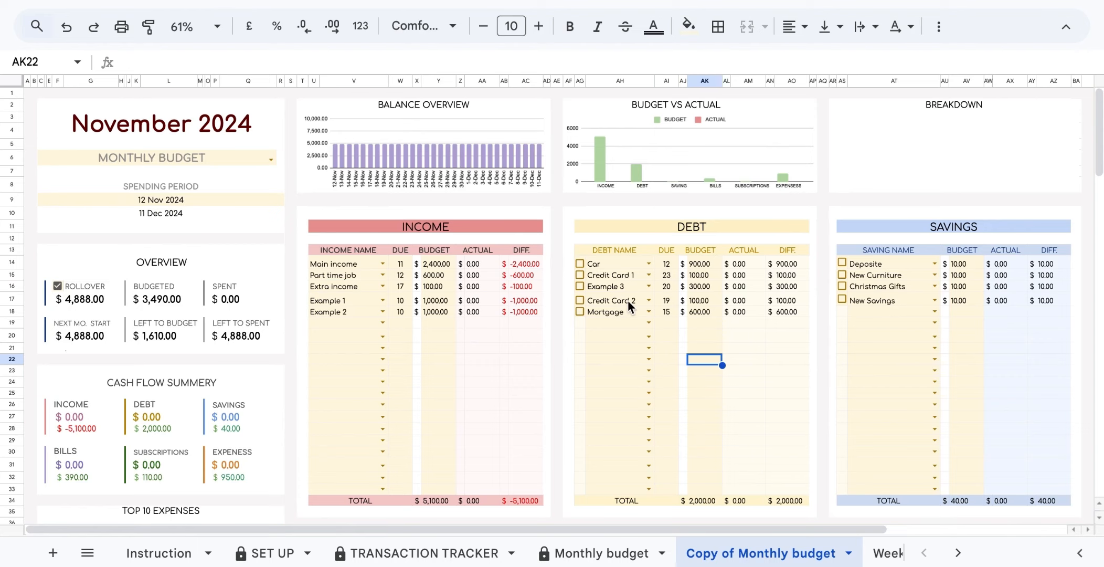
Clear the New Curniture savings name and its budget.
{"action": "left_click", "coordinate": [886, 275]}
{"action": "key", "text": "Delete"}
{"action": "left_click", "coordinate": [965, 275]}
{"action": "key", "text": "Delete"}
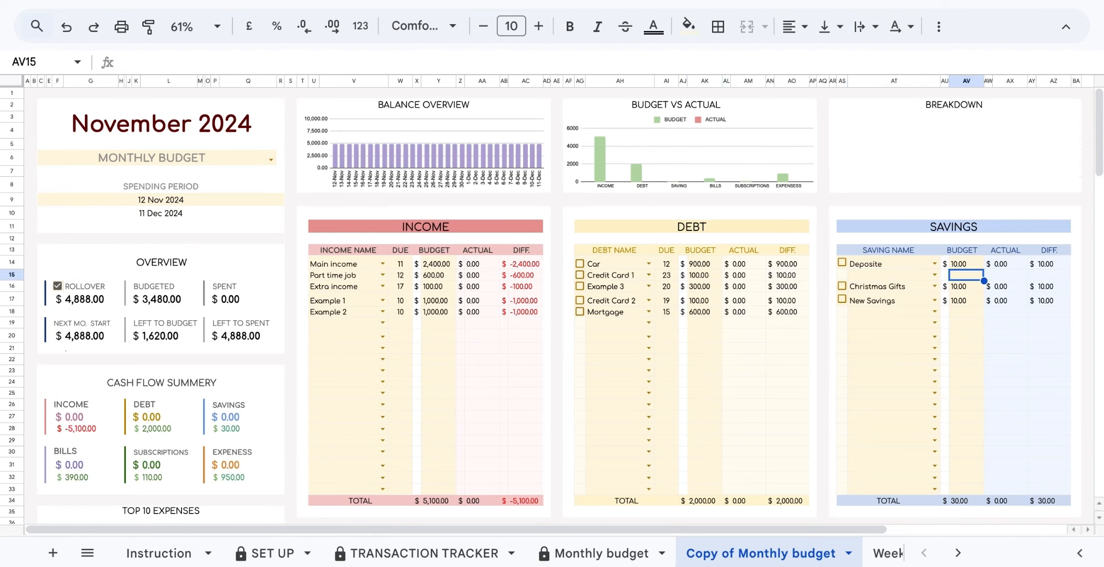
Add 'new category' below the SAVINGS categories in SET UP and return to the copy.
{"action": "left_click", "coordinate": [262, 552]}
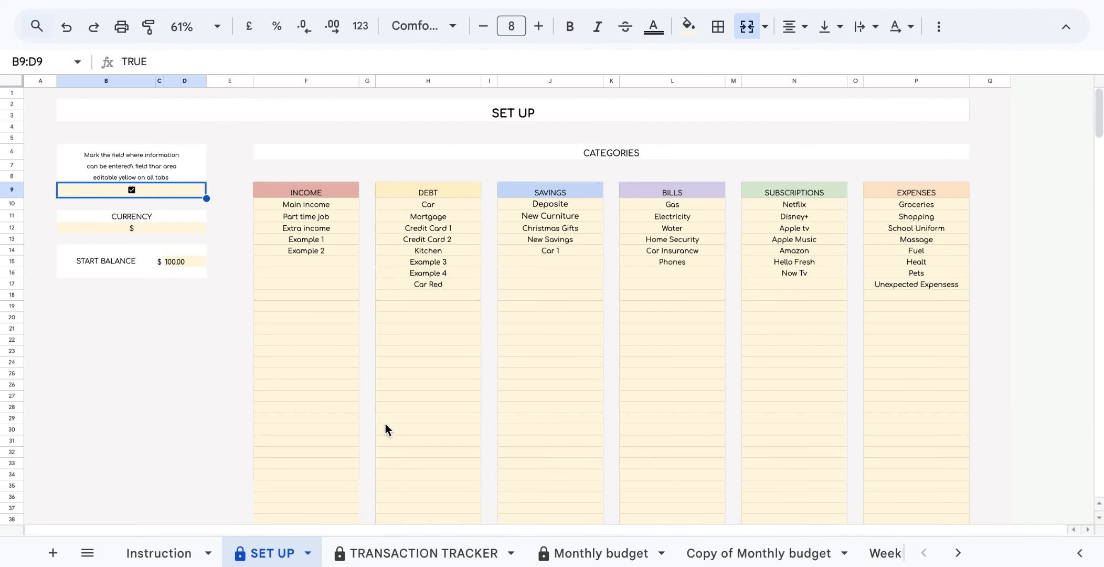
{"action": "left_click", "coordinate": [560, 263]}
{"action": "type", "text": "new category"}
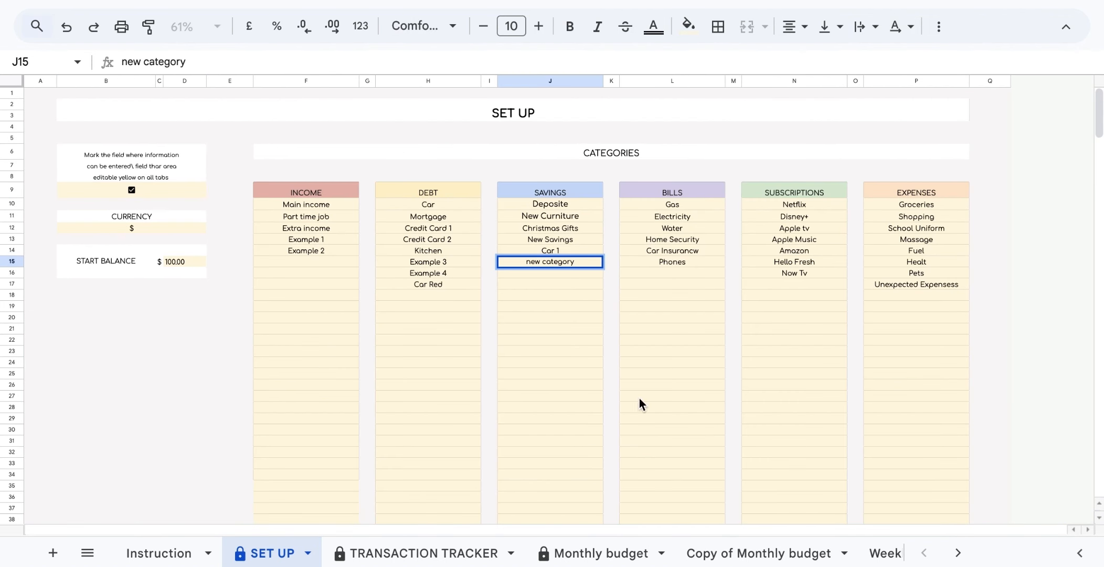
{"action": "left_click", "coordinate": [766, 554]}
Set the emptied savings line to 'new category' with a 20 budget.
{"action": "left_click", "coordinate": [935, 275]}
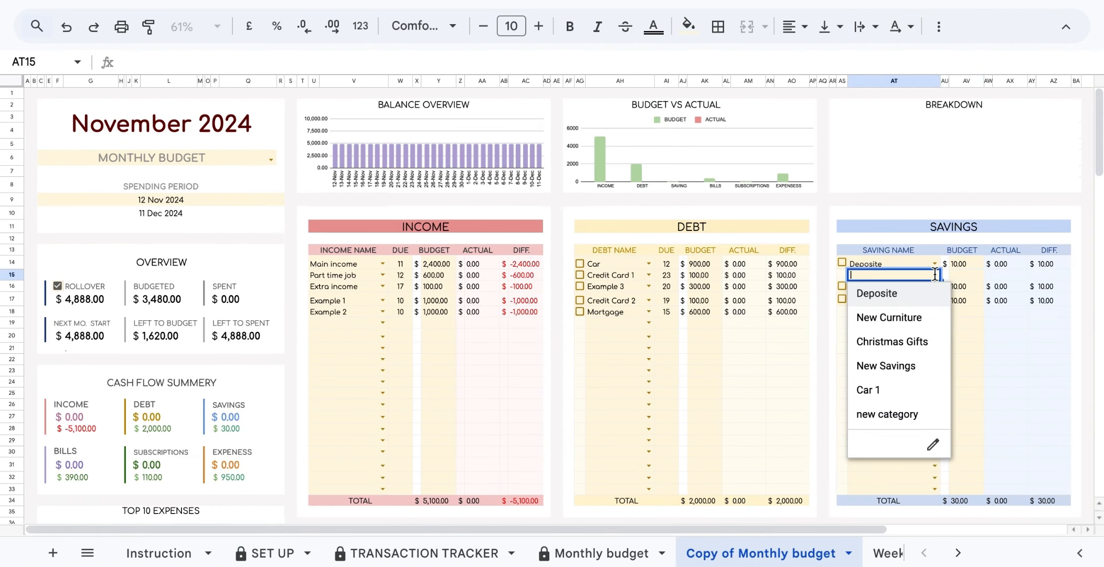
{"action": "left_click", "coordinate": [892, 413]}
{"action": "left_click", "coordinate": [960, 275]}
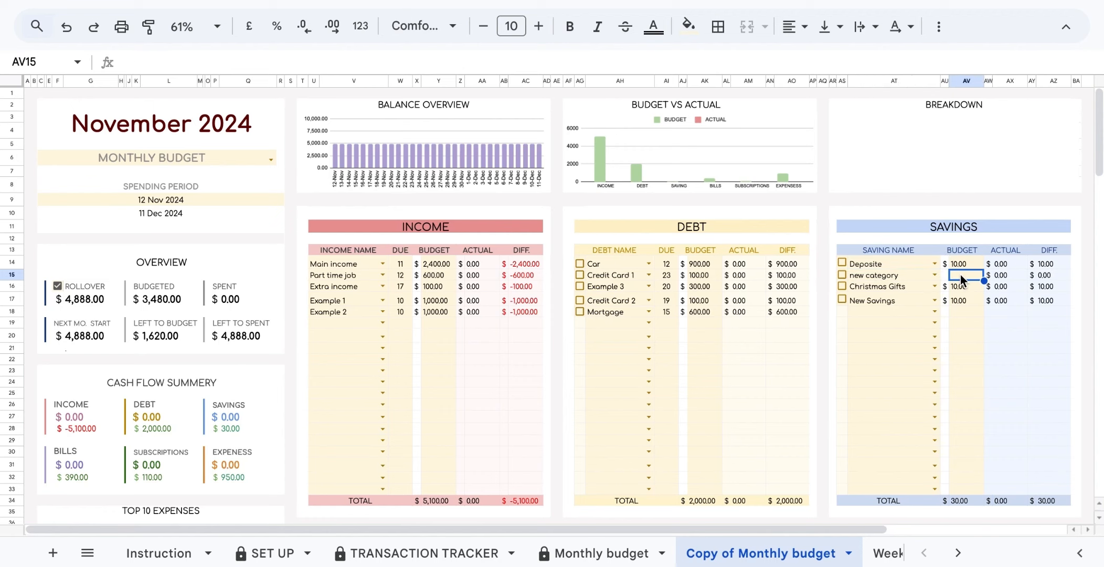
{"action": "type", "text": "20"}
{"action": "left_click", "coordinate": [872, 403]}
Clear the Mortgage budget 600, due day 15 and name, then undo the name and due-day deletions.
{"action": "left_click", "coordinate": [701, 311]}
{"action": "key", "text": "Delete"}
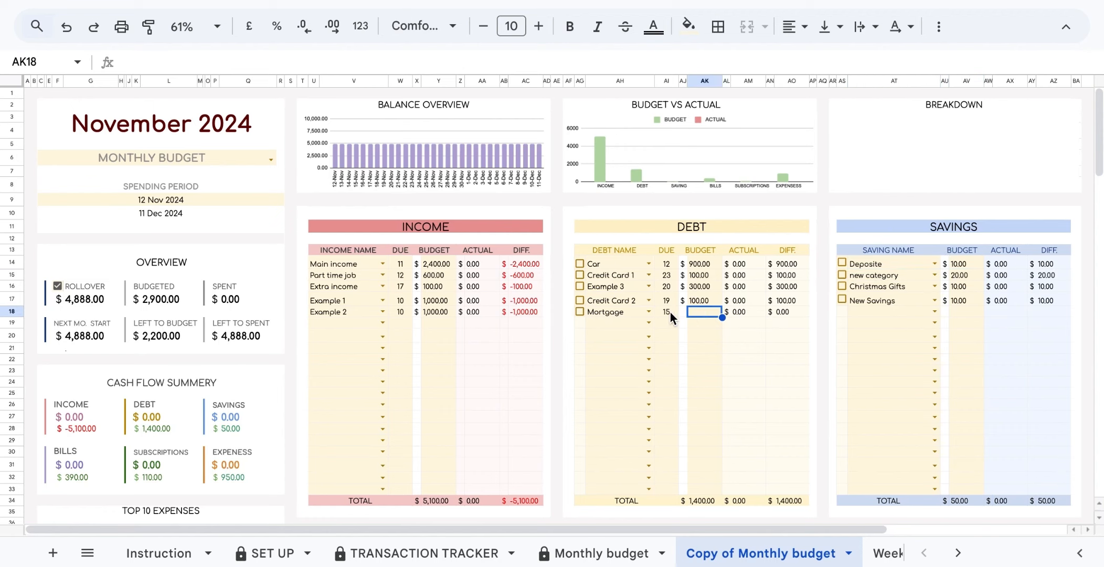
{"action": "left_click", "coordinate": [666, 311]}
{"action": "key", "text": "Delete"}
{"action": "left_click", "coordinate": [621, 313]}
{"action": "key", "text": "Delete"}
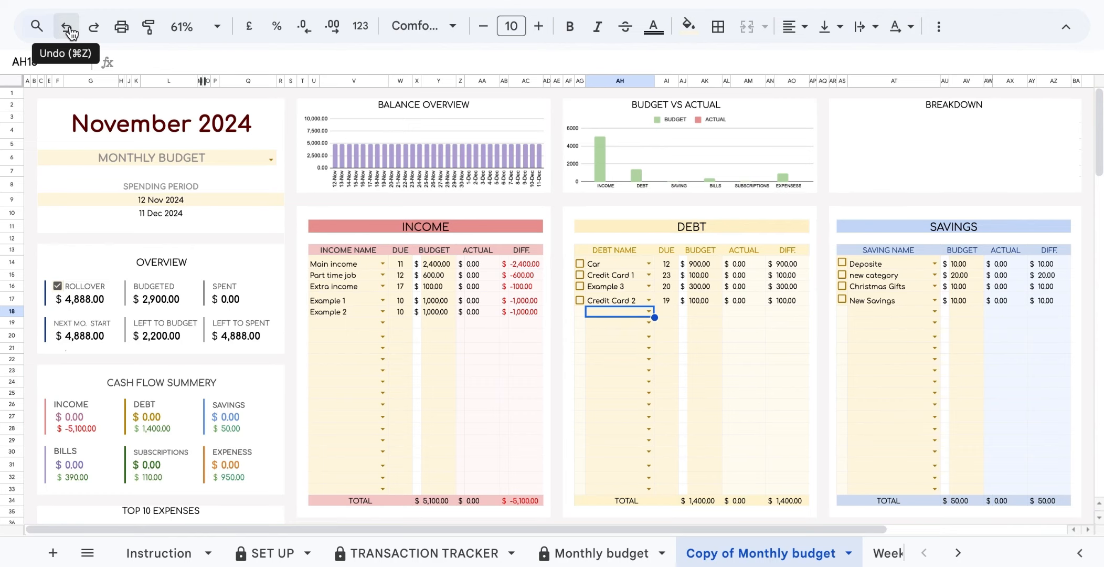
{"action": "left_click", "coordinate": [71, 33]}
{"action": "left_click", "coordinate": [70, 33]}
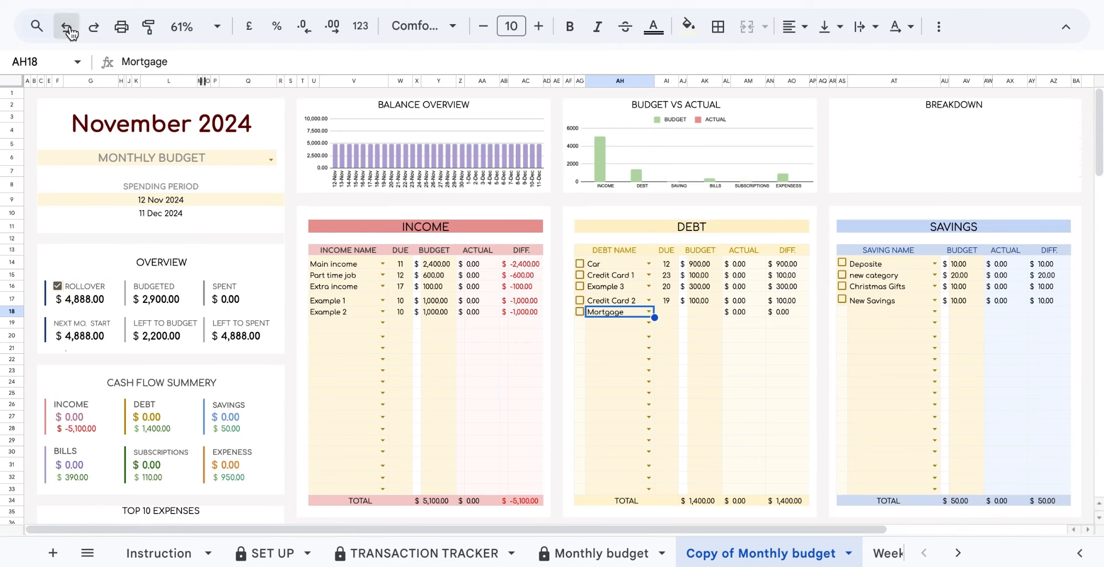
Undo once more to restore the Mortgage 600 budget, then view TRANSACTION TRACKER.
{"action": "left_click", "coordinate": [72, 33]}
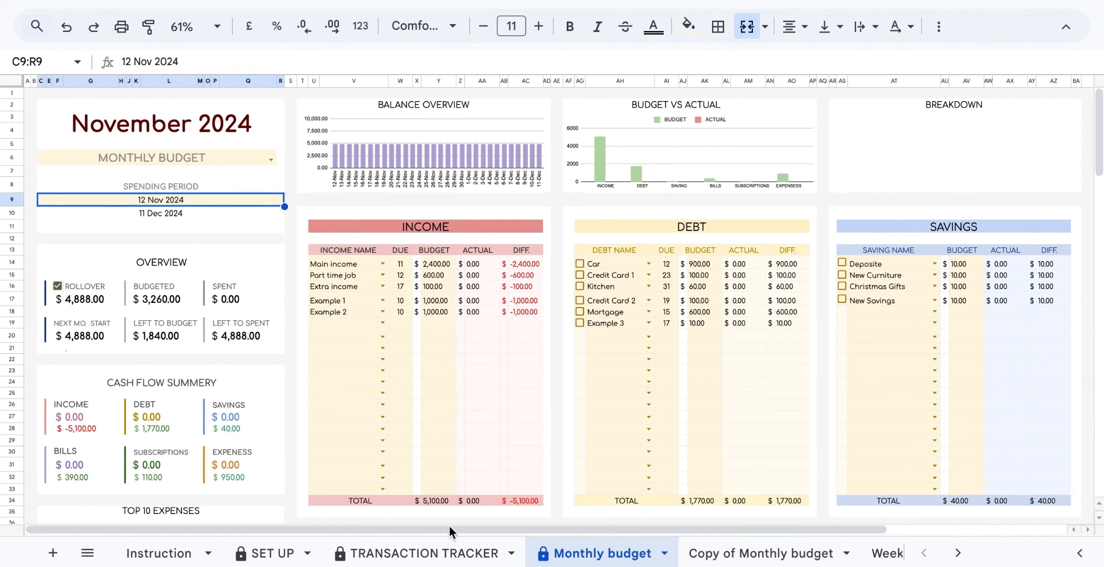
{"action": "left_click", "coordinate": [439, 552]}
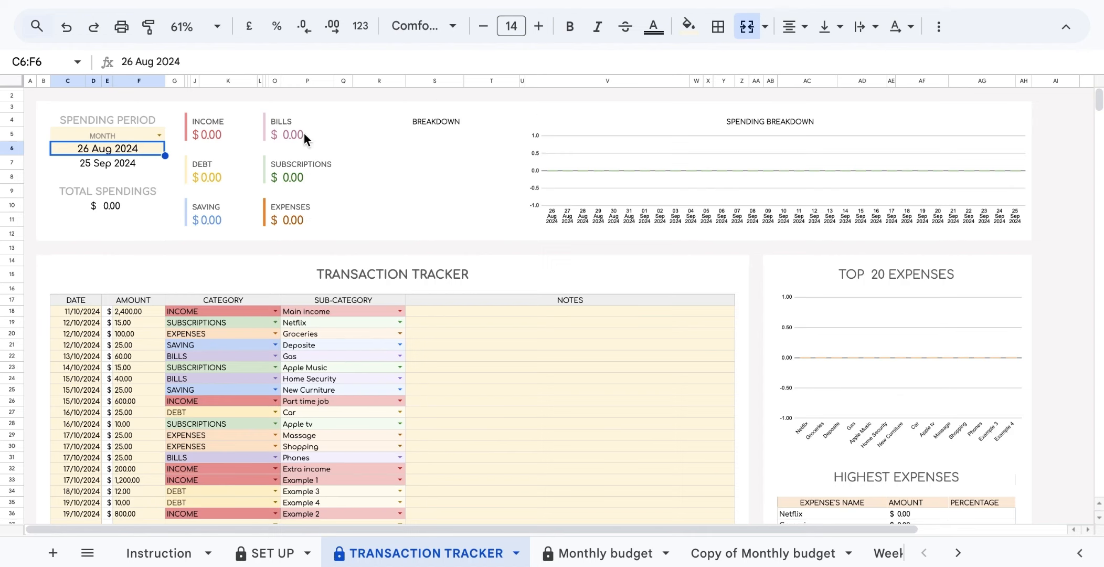
Set the tracker's spending period to one week starting 11 October 2024 (11–17 Oct).
{"action": "double_click", "coordinate": [136, 149]}
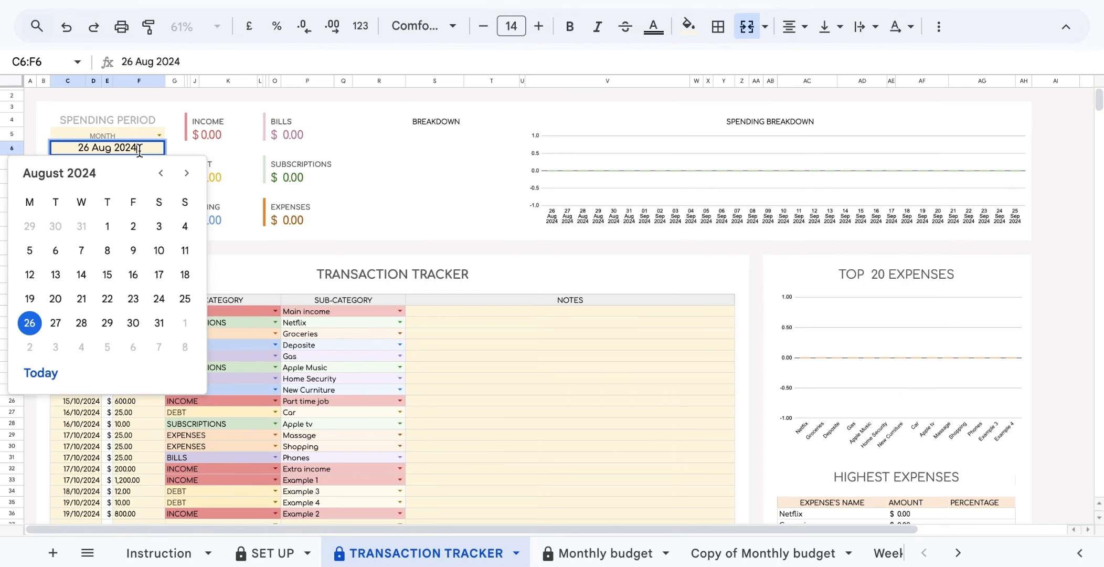
{"action": "left_click", "coordinate": [186, 174]}
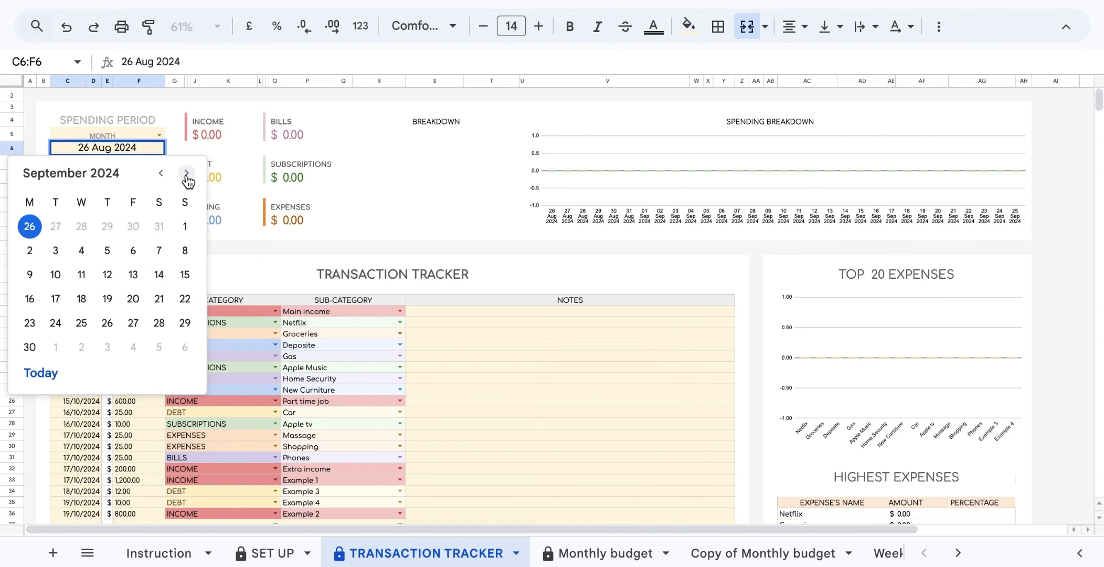
{"action": "left_click", "coordinate": [186, 175]}
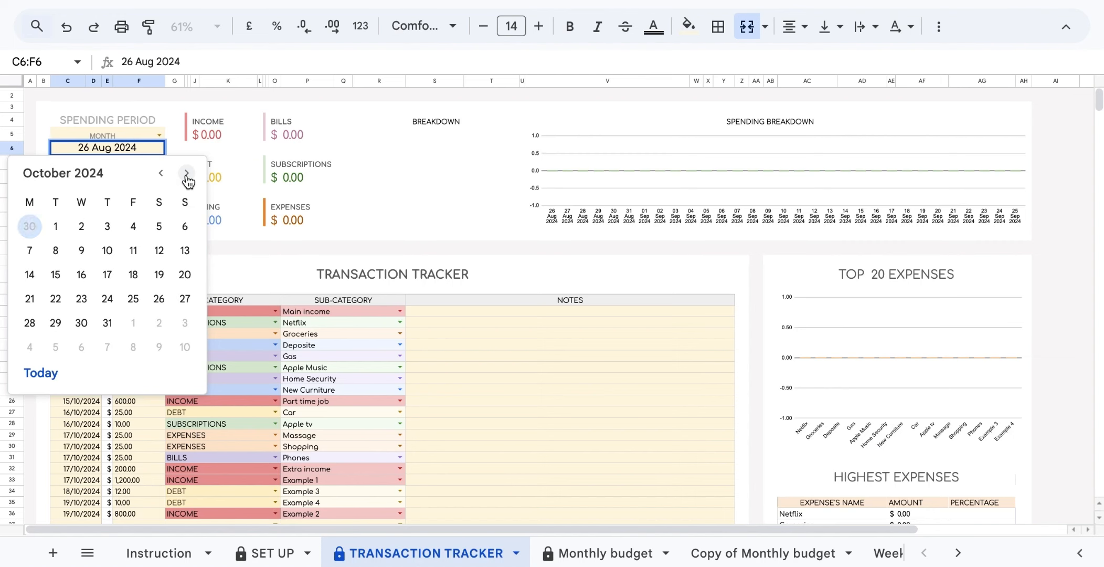
{"action": "left_click", "coordinate": [133, 250]}
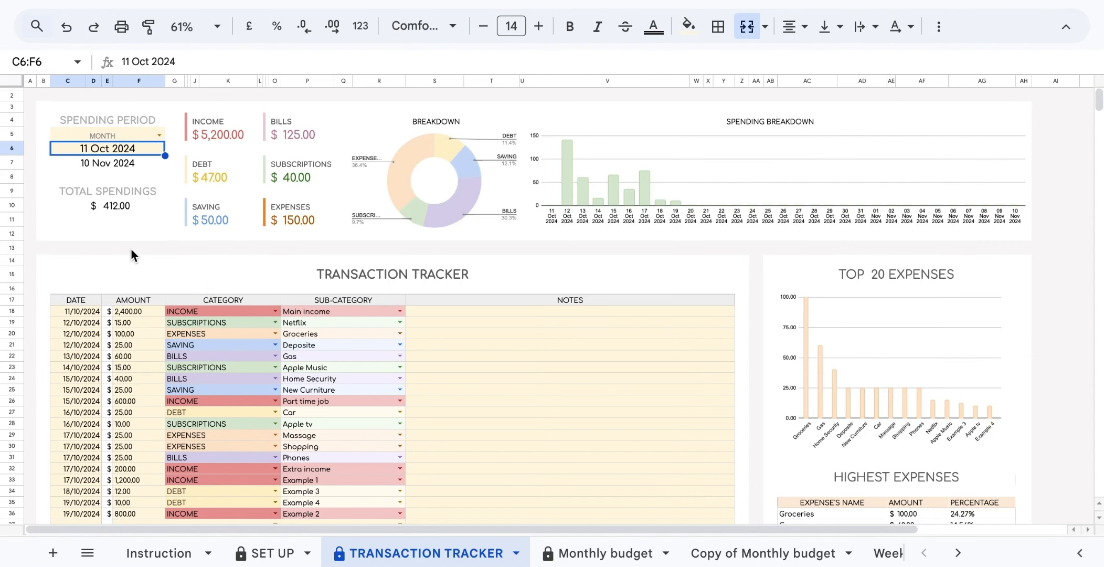
{"action": "left_click", "coordinate": [159, 136]}
{"action": "left_click", "coordinate": [135, 175]}
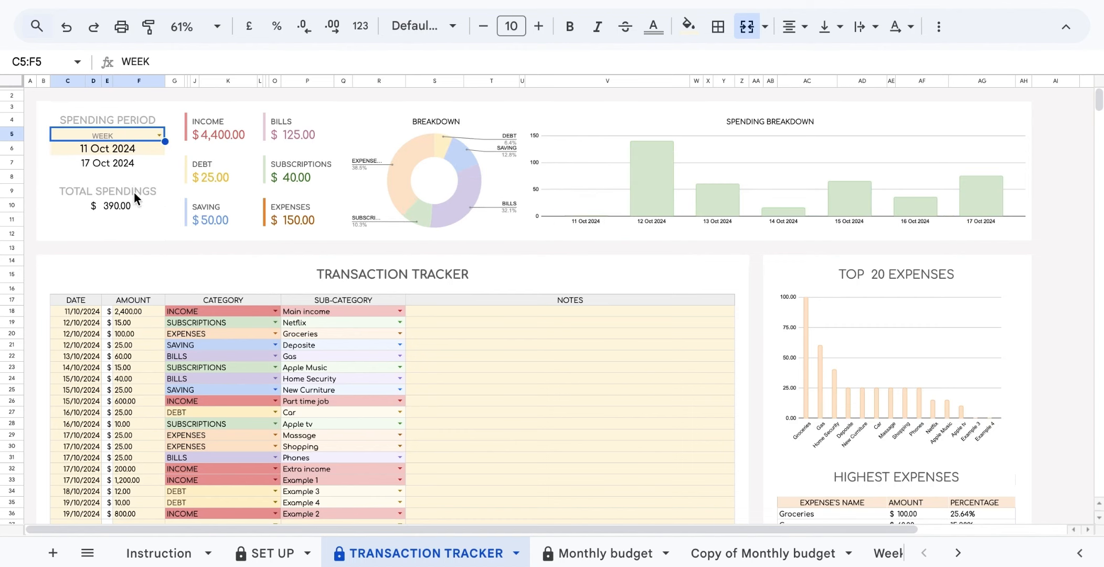
{"action": "left_click", "coordinate": [139, 190]}
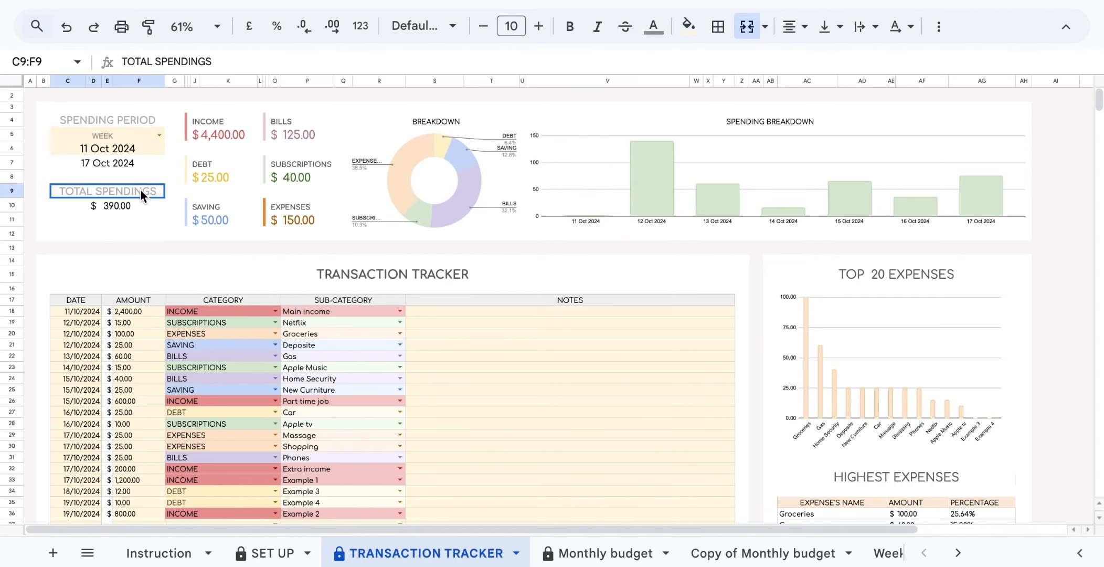
{"action": "left_click", "coordinate": [232, 120]}
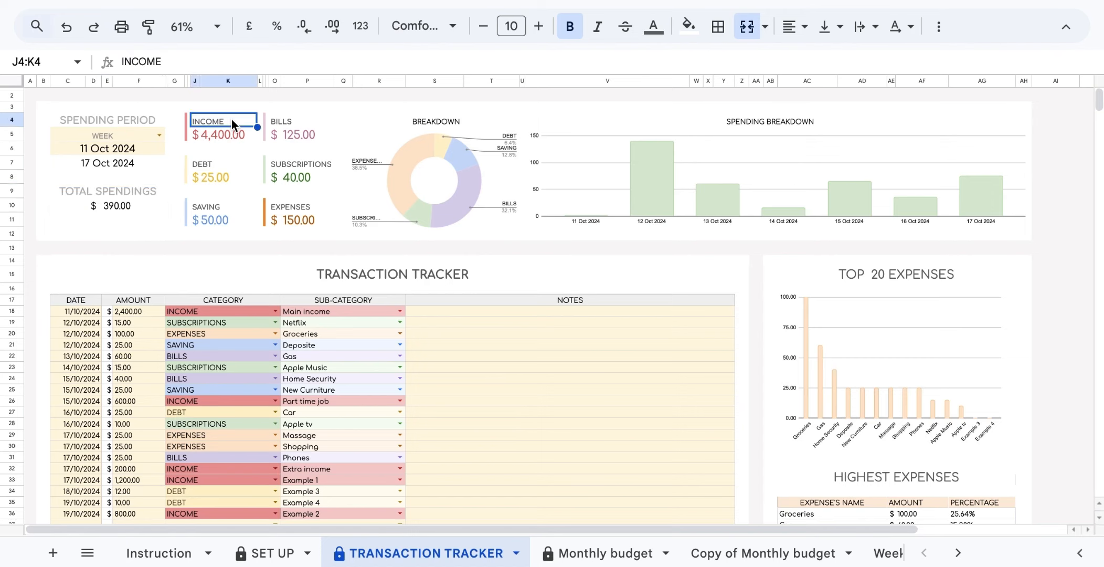
{"action": "left_click", "coordinate": [241, 162]}
{"action": "left_click", "coordinate": [236, 203]}
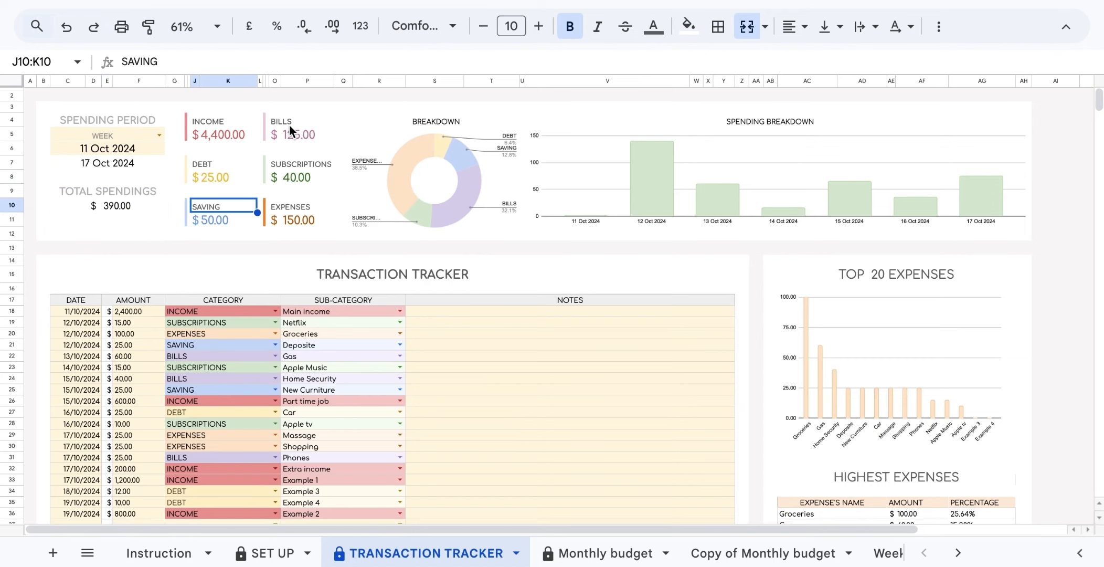
{"action": "left_click", "coordinate": [289, 128]}
{"action": "left_click", "coordinate": [308, 165]}
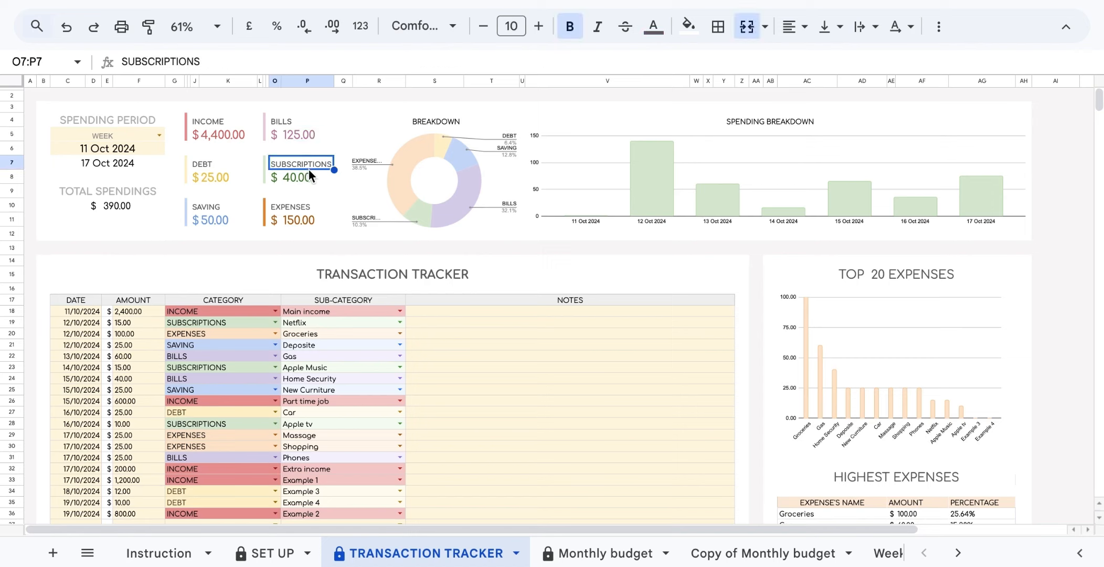
{"action": "left_click", "coordinate": [305, 205]}
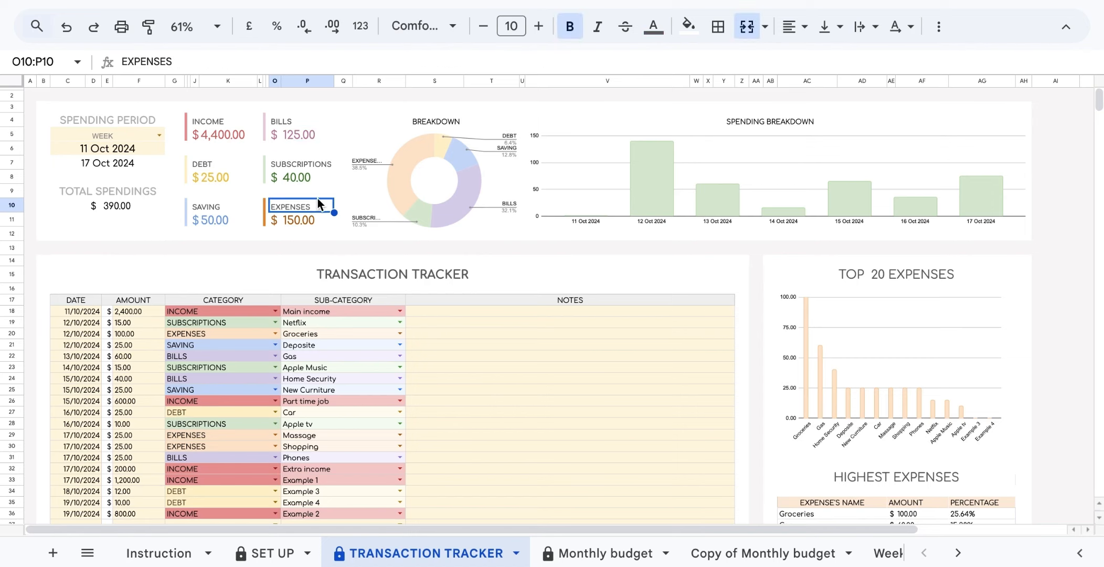
{"action": "left_click", "coordinate": [447, 190]}
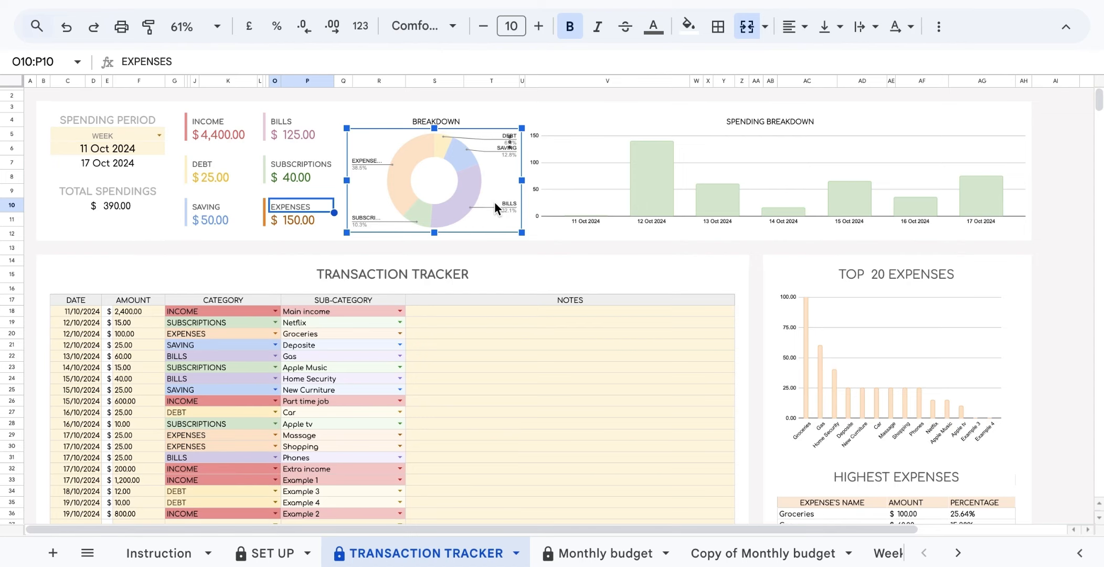
{"action": "left_click", "coordinate": [605, 203]}
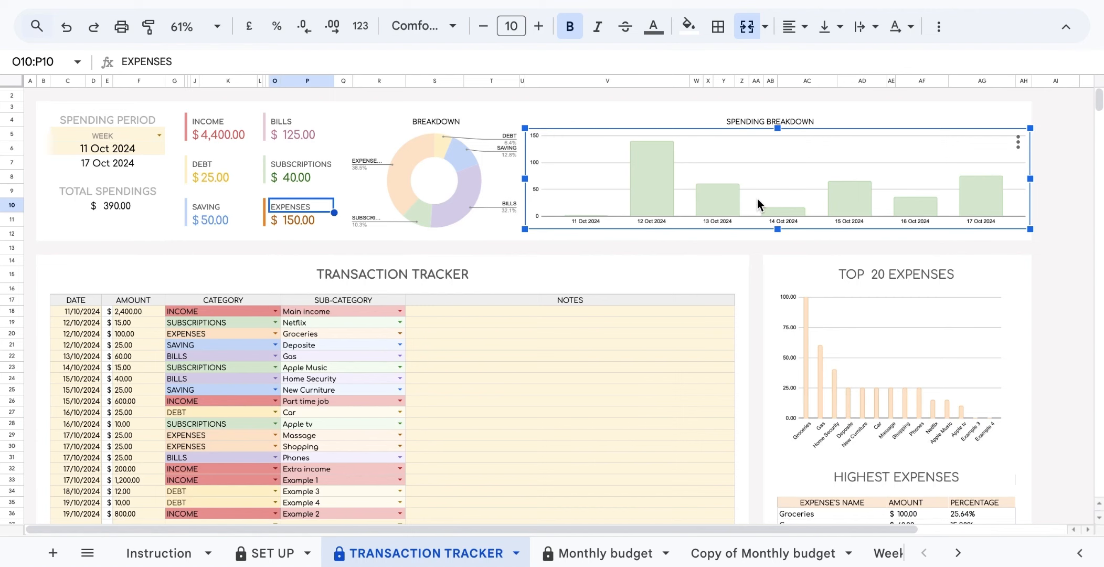
{"action": "scroll", "coordinate": [757, 198], "scroll_direction": "down", "scroll_amount": 3}
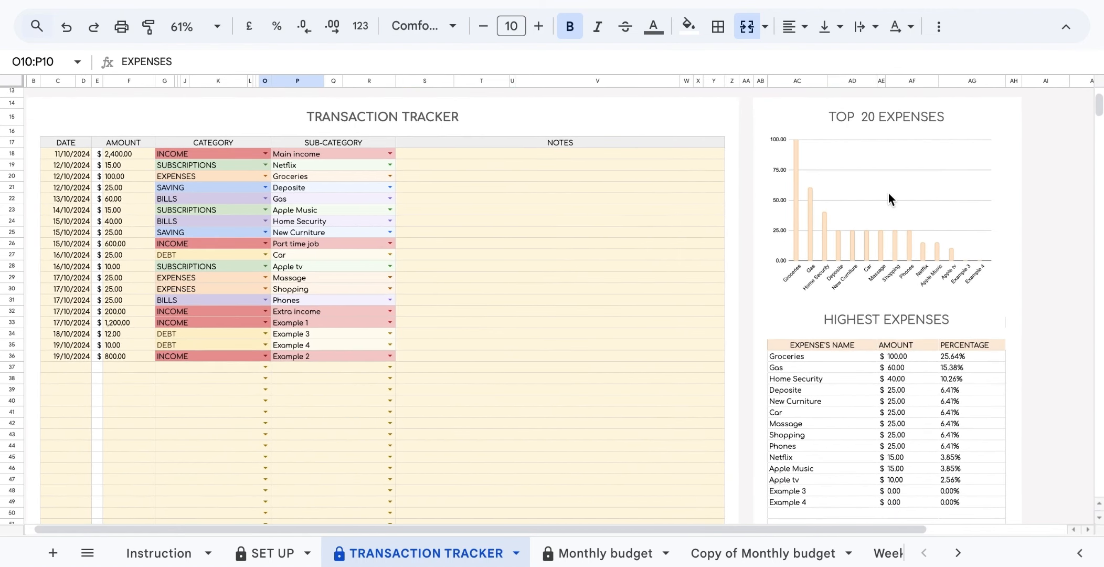
{"action": "left_click", "coordinate": [888, 196]}
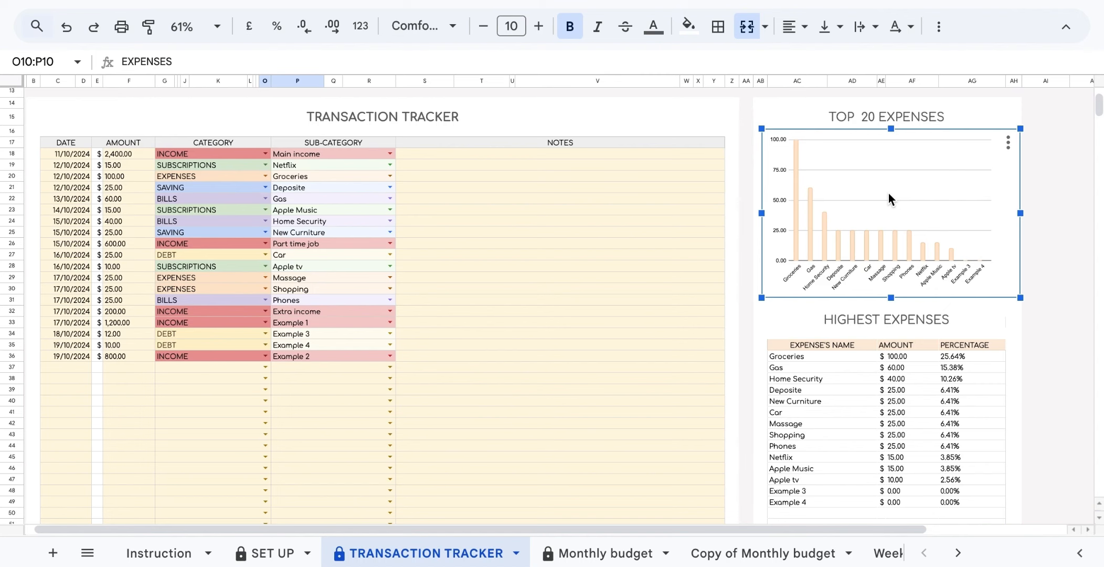
{"action": "left_click", "coordinate": [868, 322]}
{"action": "scroll", "coordinate": [883, 357], "scroll_direction": "down", "scroll_amount": 3}
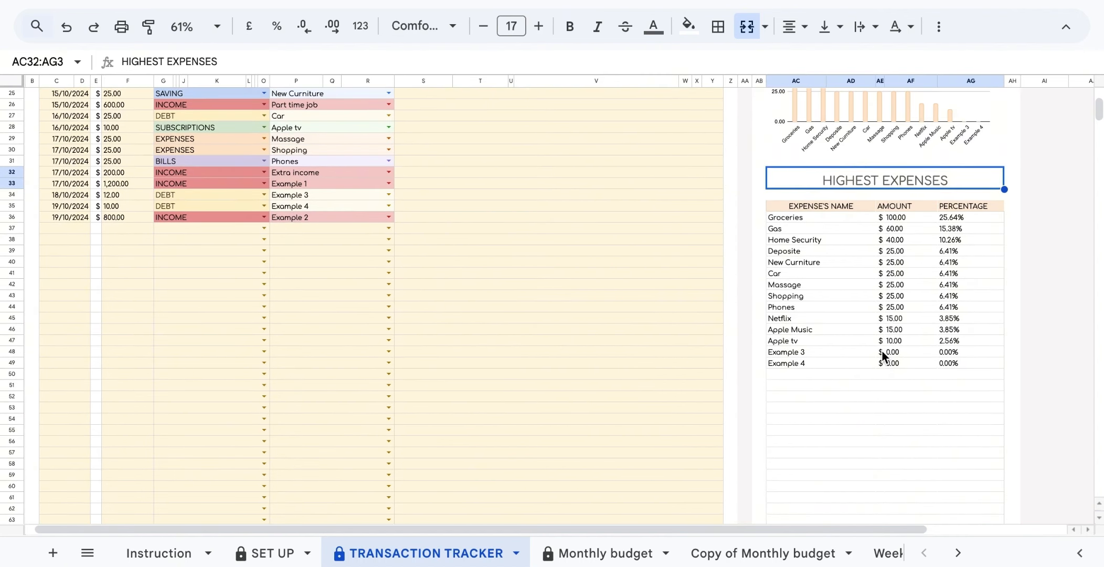
{"action": "scroll", "coordinate": [881, 352], "scroll_direction": "up", "scroll_amount": 5}
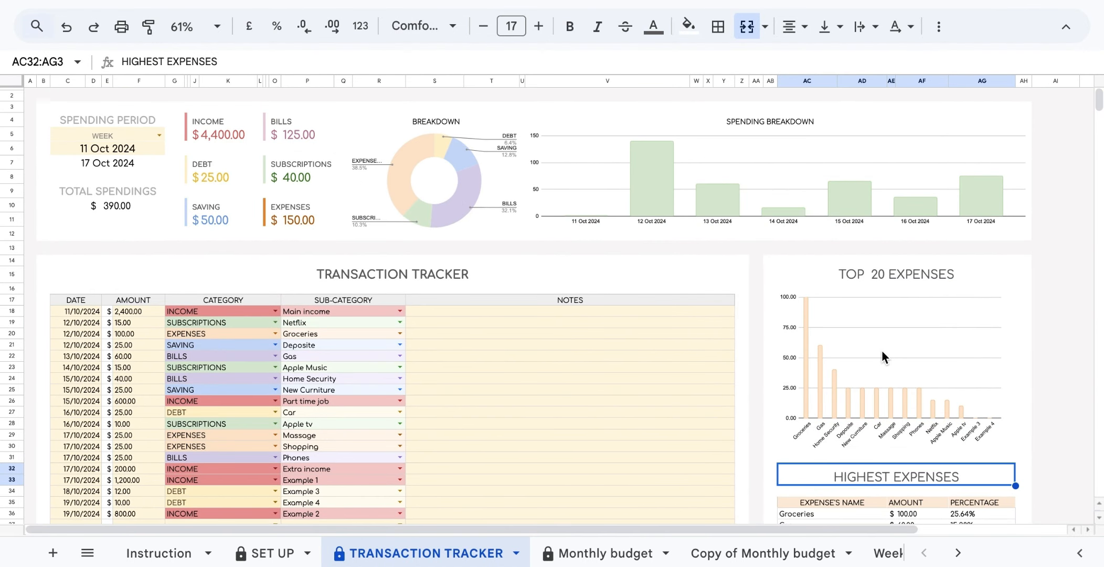
{"action": "scroll", "coordinate": [611, 393], "scroll_direction": "down", "scroll_amount": 3}
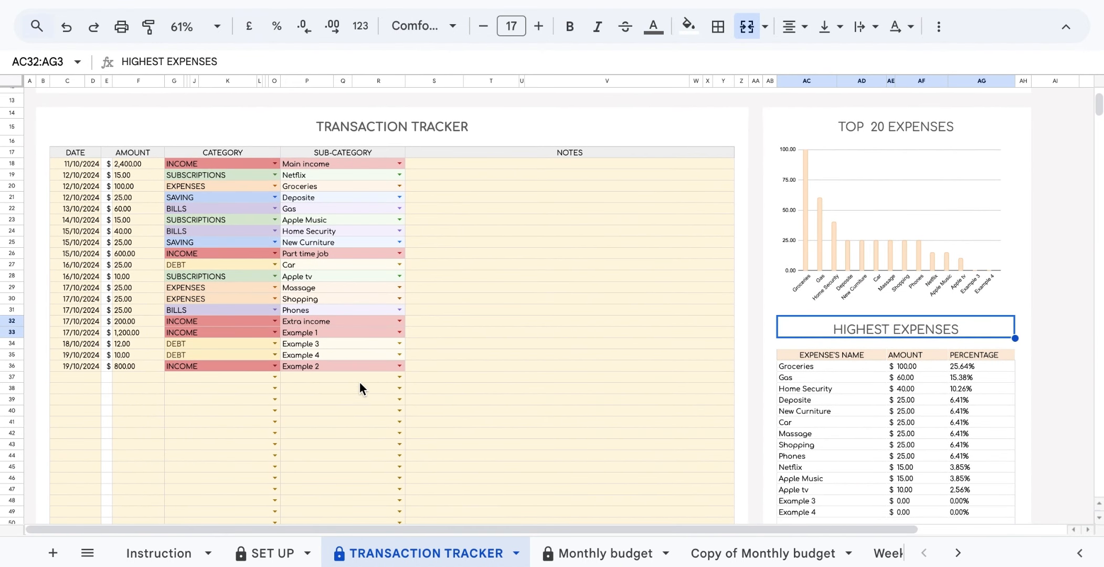
Give row 37 the date 20 October 2024 and an amount of 60.76.
{"action": "double_click", "coordinate": [88, 376]}
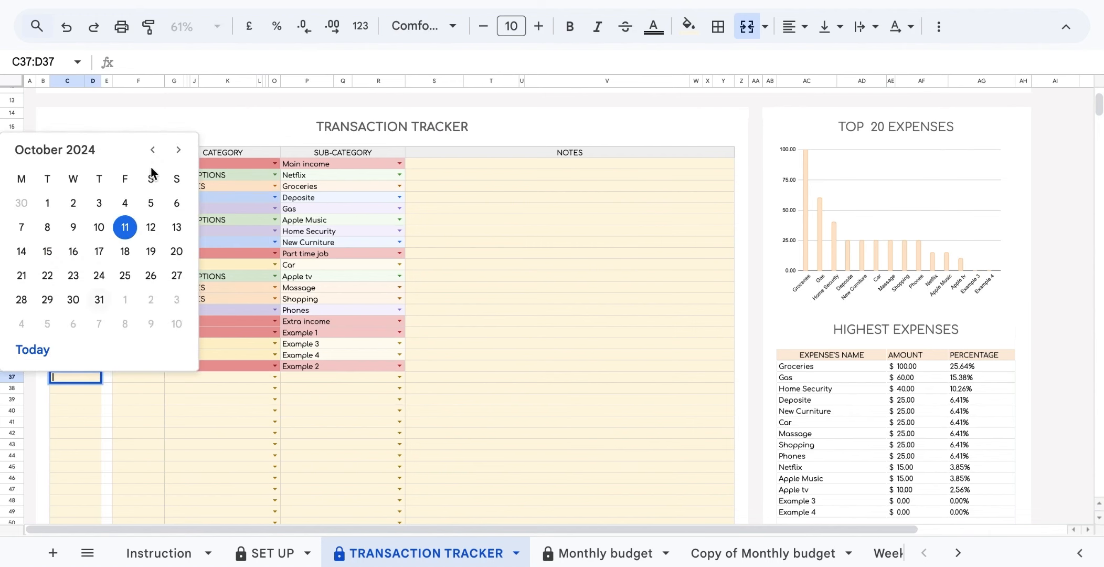
{"action": "left_click", "coordinate": [173, 254]}
{"action": "left_click", "coordinate": [125, 377]}
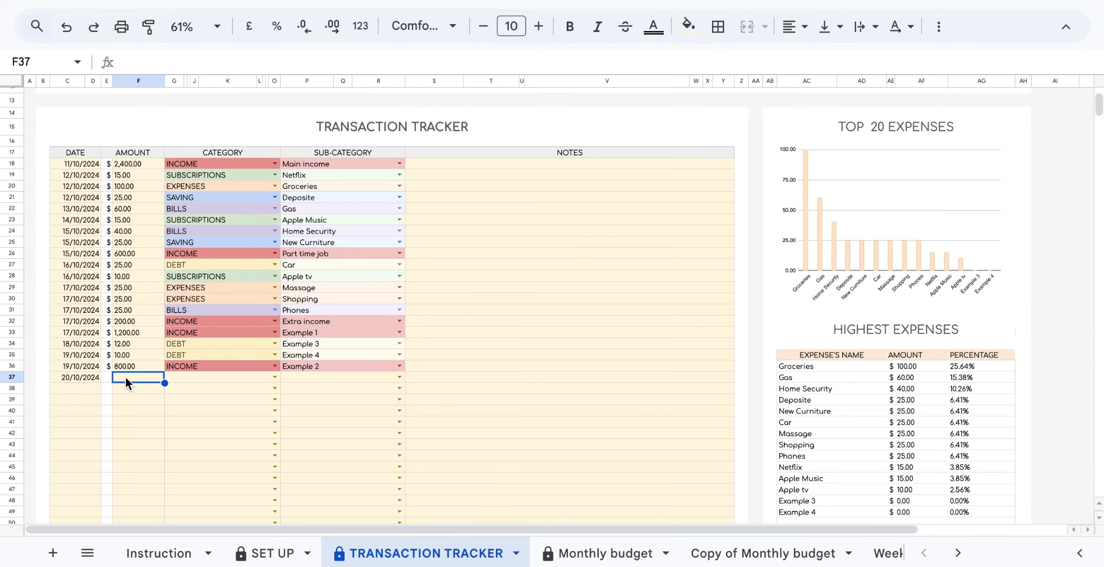
{"action": "type", "text": "60"}
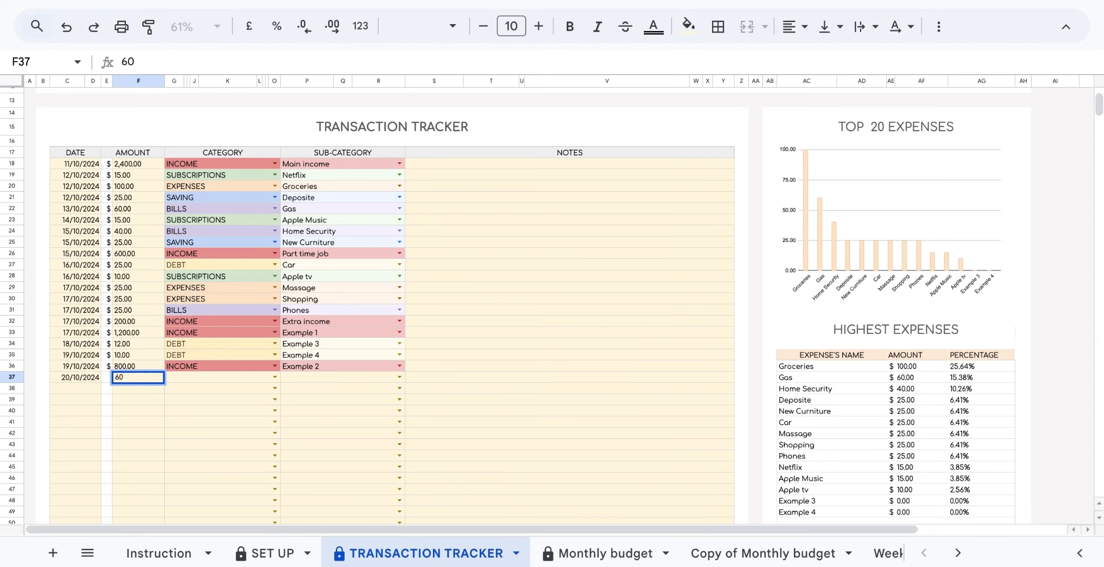
{"action": "type", "text": ".76"}
Categorise row 37 as SAVING, sub-category Deposite, with the note 'deposit added'.
{"action": "left_click", "coordinate": [275, 377]}
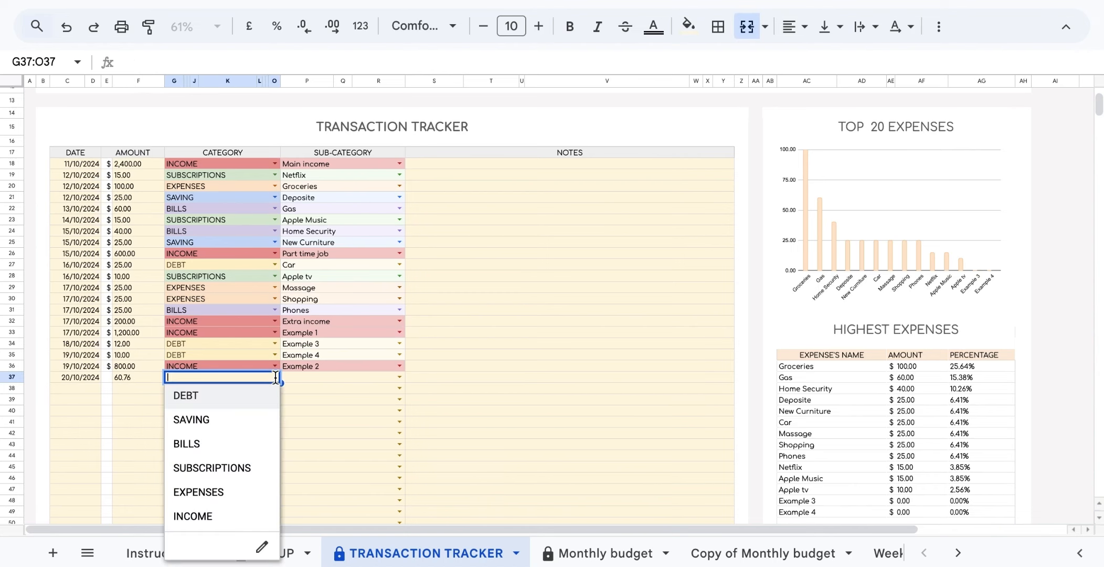
{"action": "left_click", "coordinate": [244, 424]}
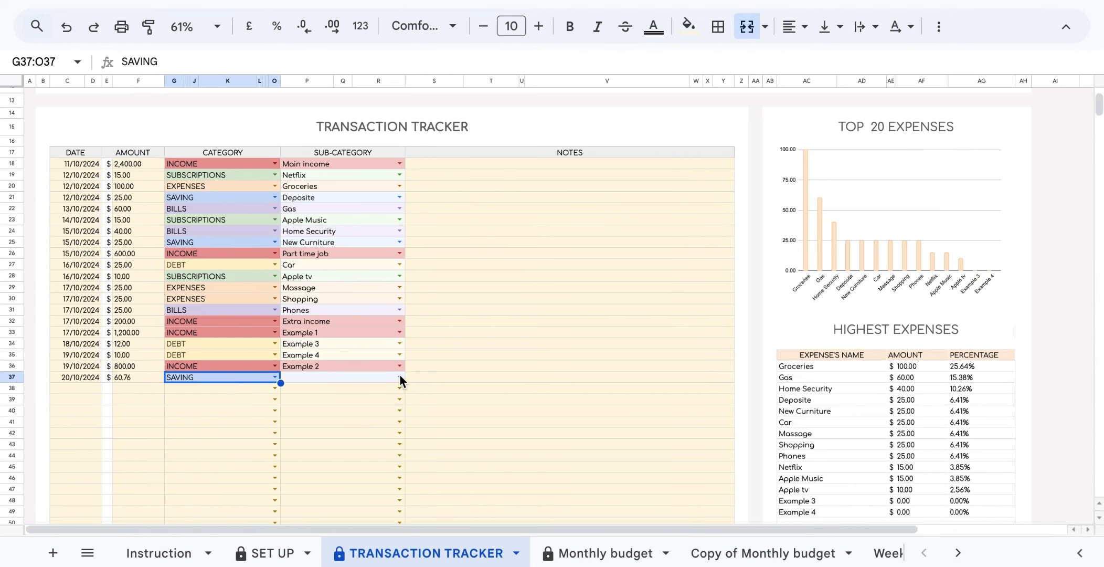
{"action": "left_click", "coordinate": [399, 376]}
{"action": "left_click", "coordinate": [374, 400]}
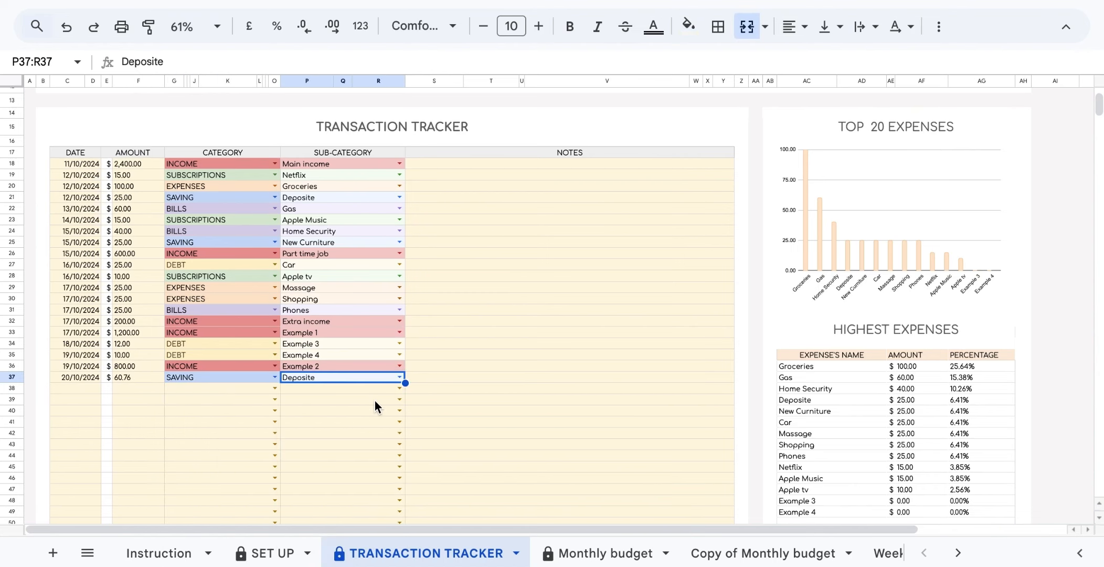
{"action": "left_click", "coordinate": [434, 377]}
{"action": "type", "text": "deposit added"}
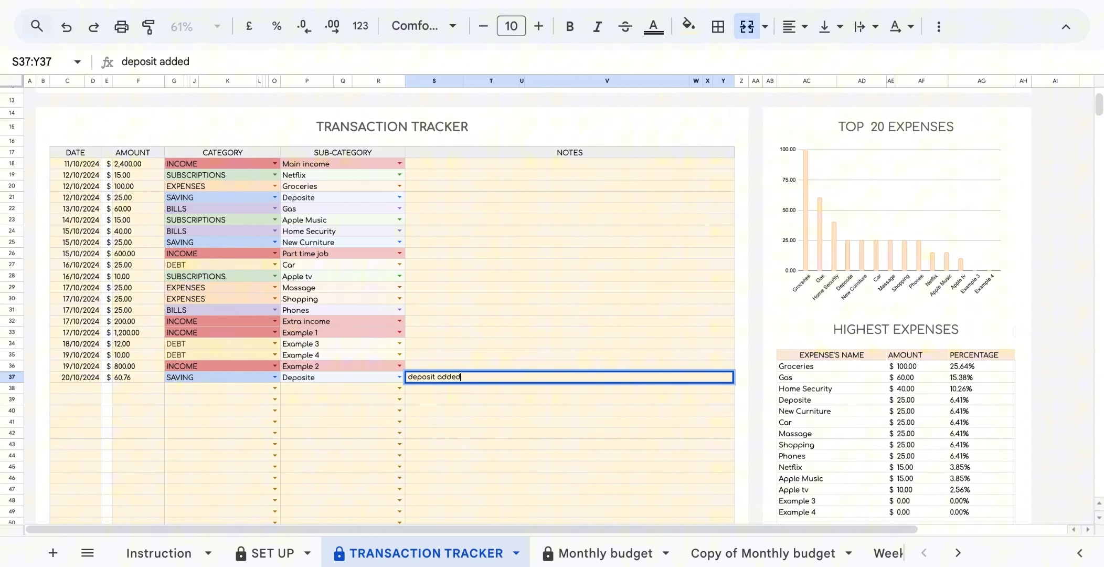
{"action": "key", "text": "Return"}
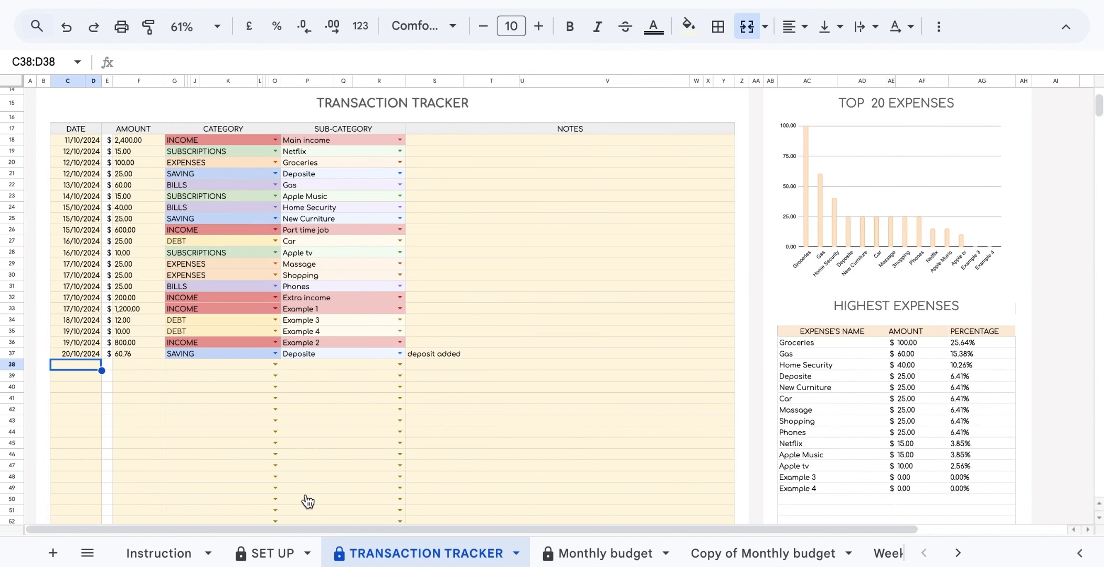
Give row 38 the date 23 November 2024 and an amount of 100.
{"action": "left_click", "coordinate": [314, 510]}
{"action": "double_click", "coordinate": [78, 368]}
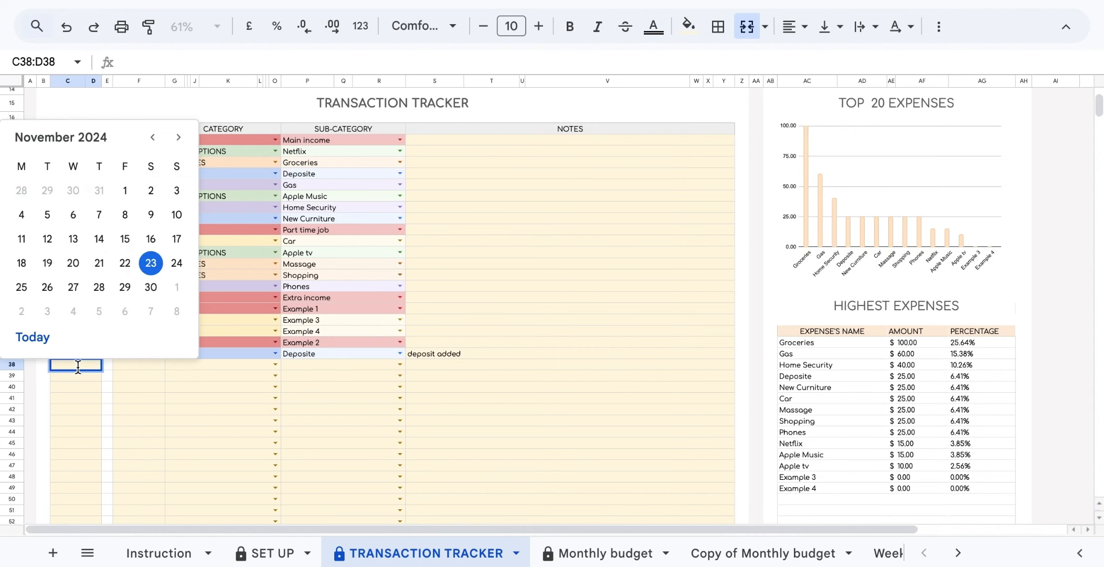
{"action": "left_click", "coordinate": [151, 262]}
{"action": "left_click", "coordinate": [138, 365]}
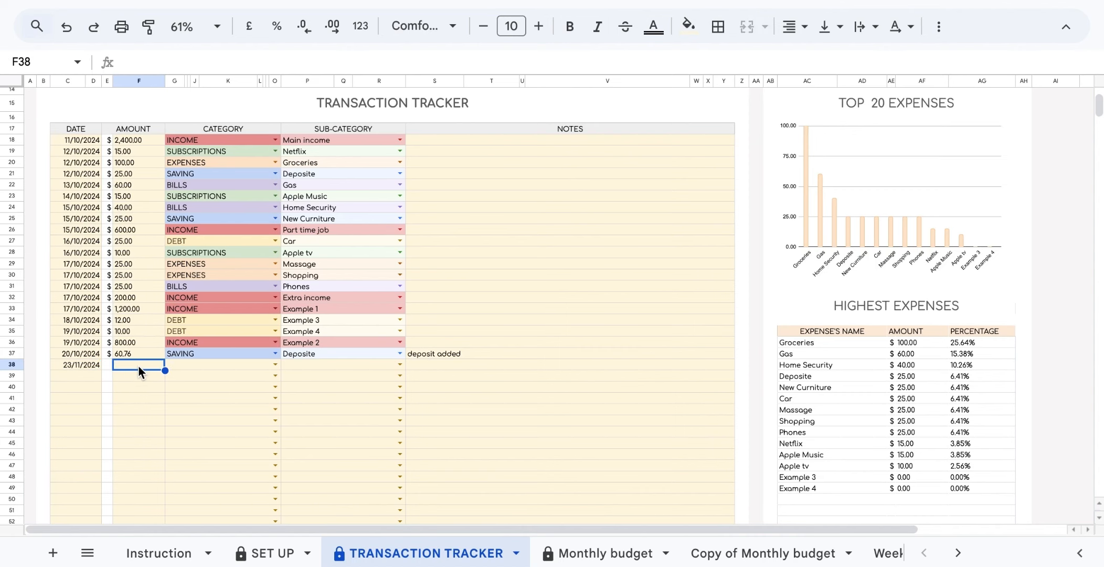
{"action": "type", "text": "100"}
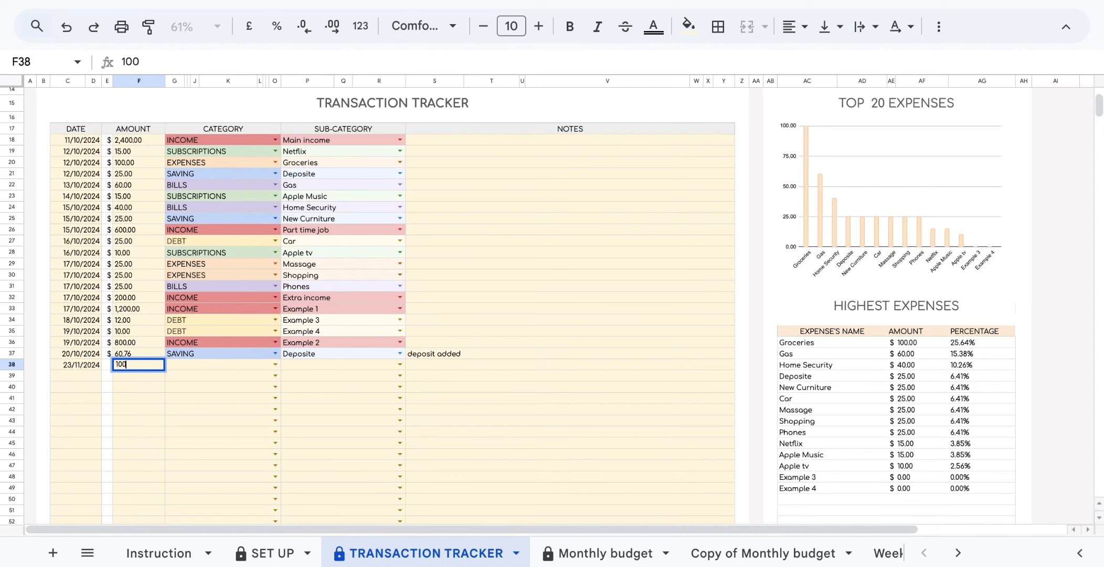
Set row 38's category to EXPENSES and its sub-category to Groceries.
{"action": "left_click", "coordinate": [275, 366]}
{"action": "left_click", "coordinate": [234, 479]}
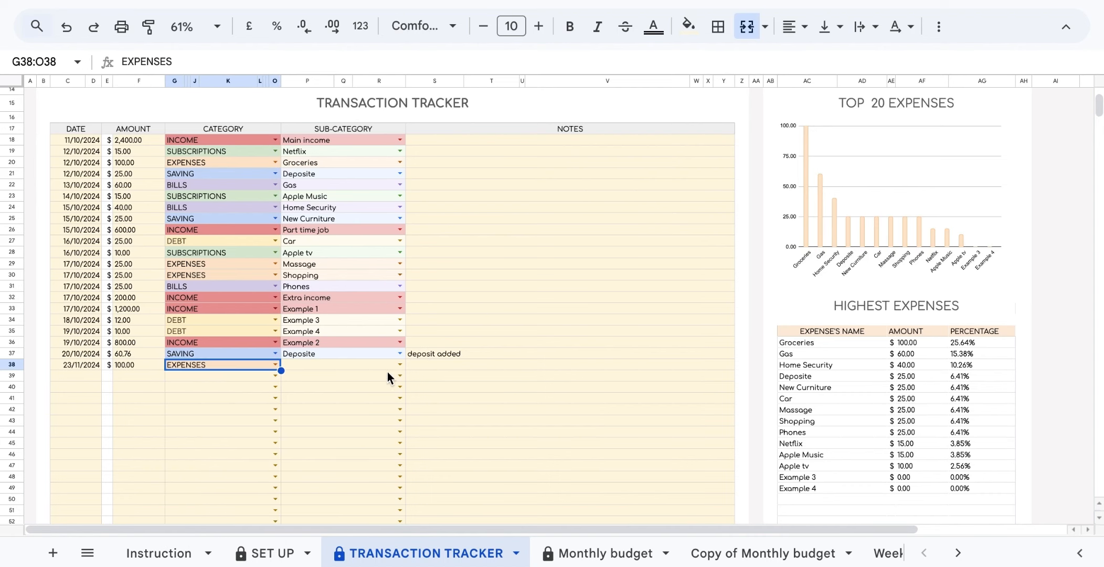
{"action": "left_click", "coordinate": [401, 363]}
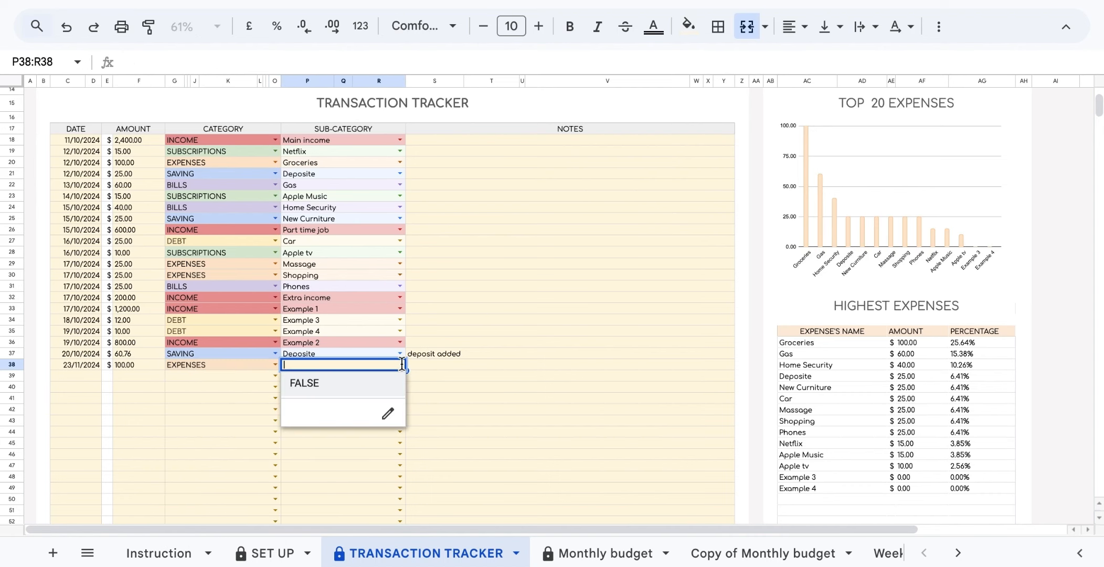
{"action": "left_click", "coordinate": [448, 334]}
{"action": "scroll", "coordinate": [580, 233], "scroll_direction": "up", "scroll_amount": 1}
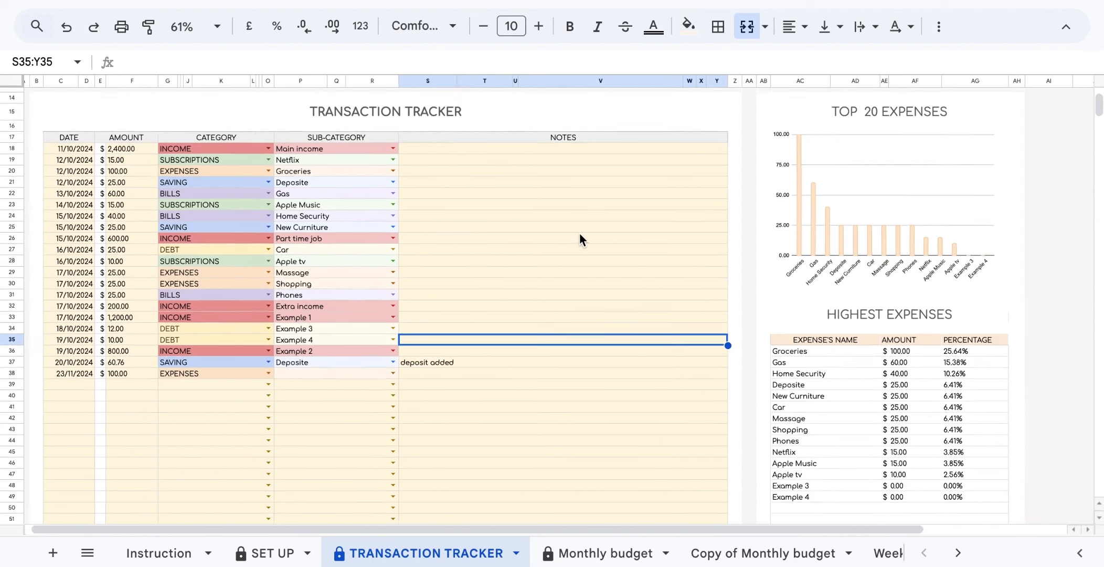
{"action": "scroll", "coordinate": [580, 232], "scroll_direction": "left", "scroll_amount": 1}
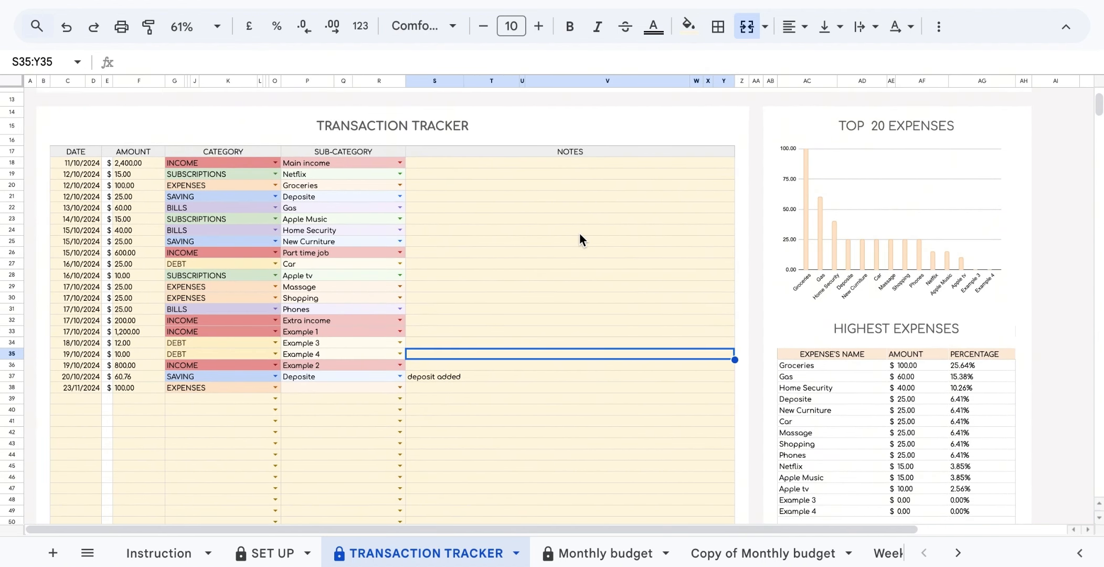
{"action": "left_click", "coordinate": [380, 388]}
{"action": "left_click", "coordinate": [398, 388]}
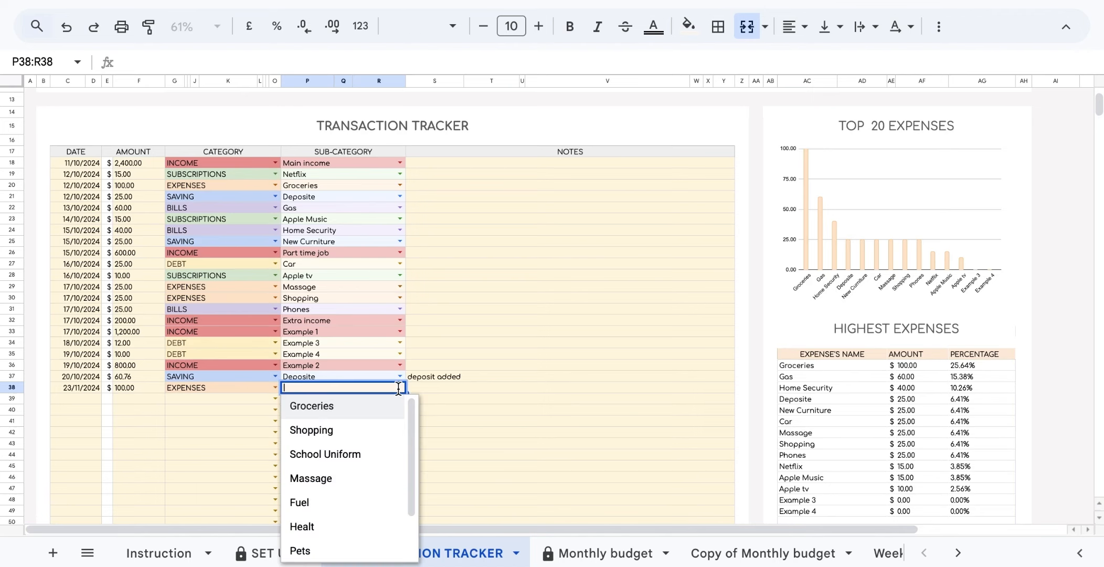
{"action": "left_click", "coordinate": [395, 407]}
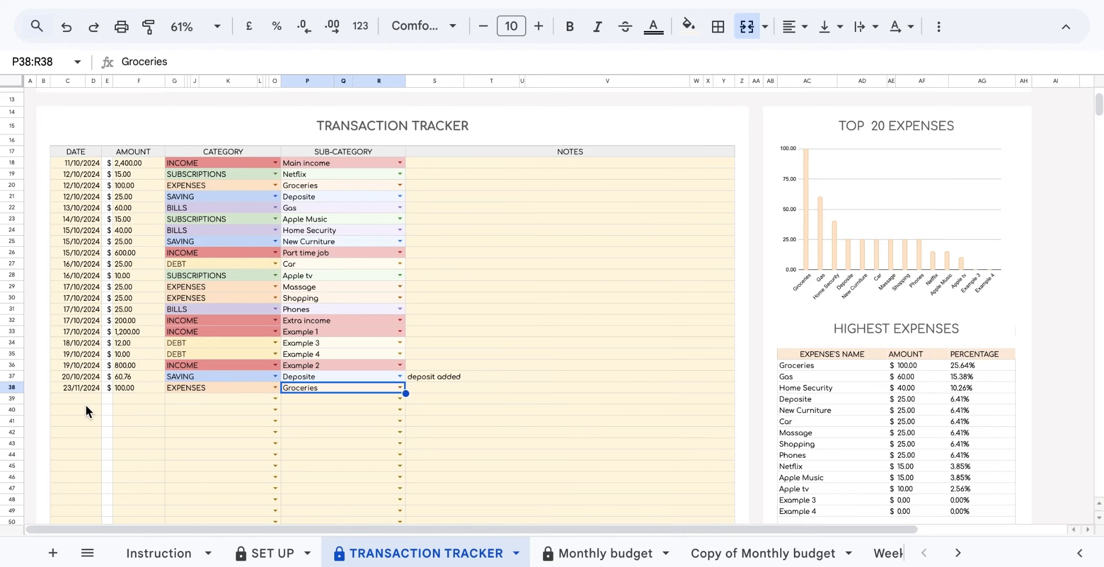
Clear row 38's 23/11/2024 date, 100 amount, EXPENSES category and Groceries sub-category, dismissing the invalid-input warning.
{"action": "left_click", "coordinate": [92, 390]}
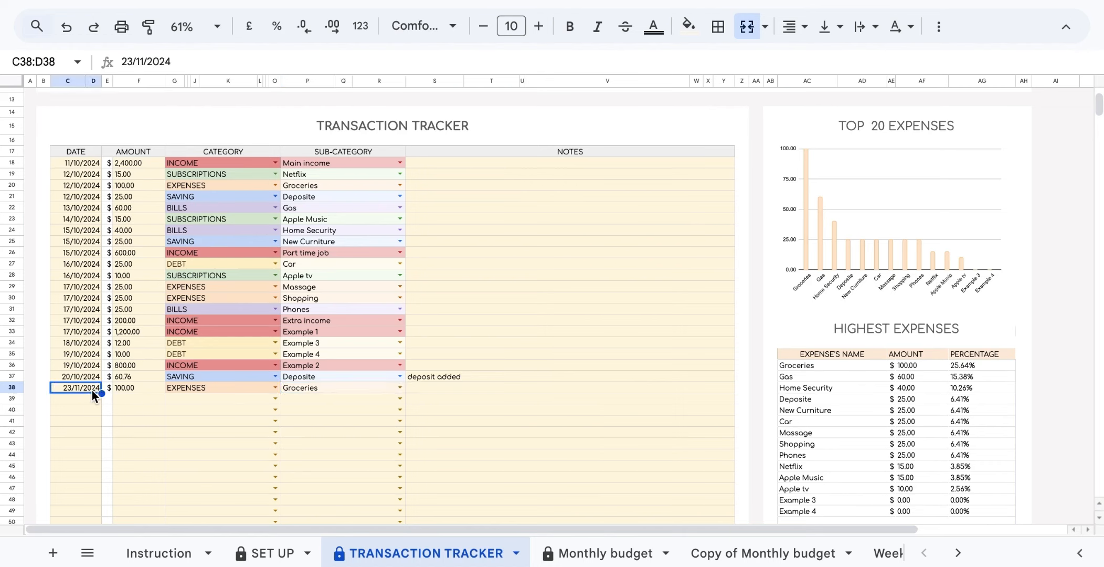
{"action": "key", "text": "Delete"}
{"action": "left_click", "coordinate": [146, 388]}
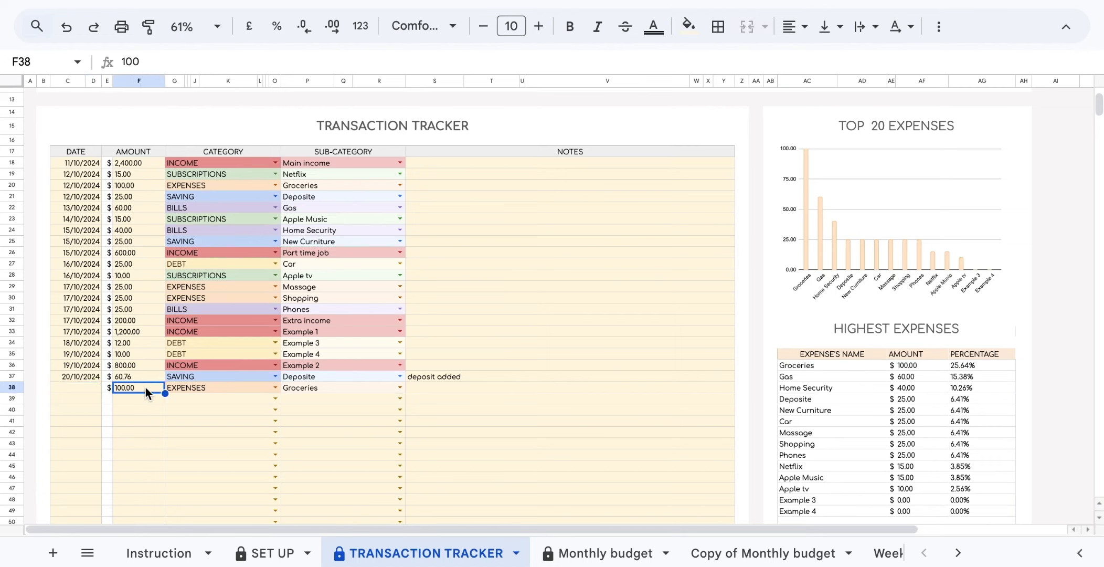
{"action": "key", "text": "Delete"}
{"action": "left_click", "coordinate": [254, 386]}
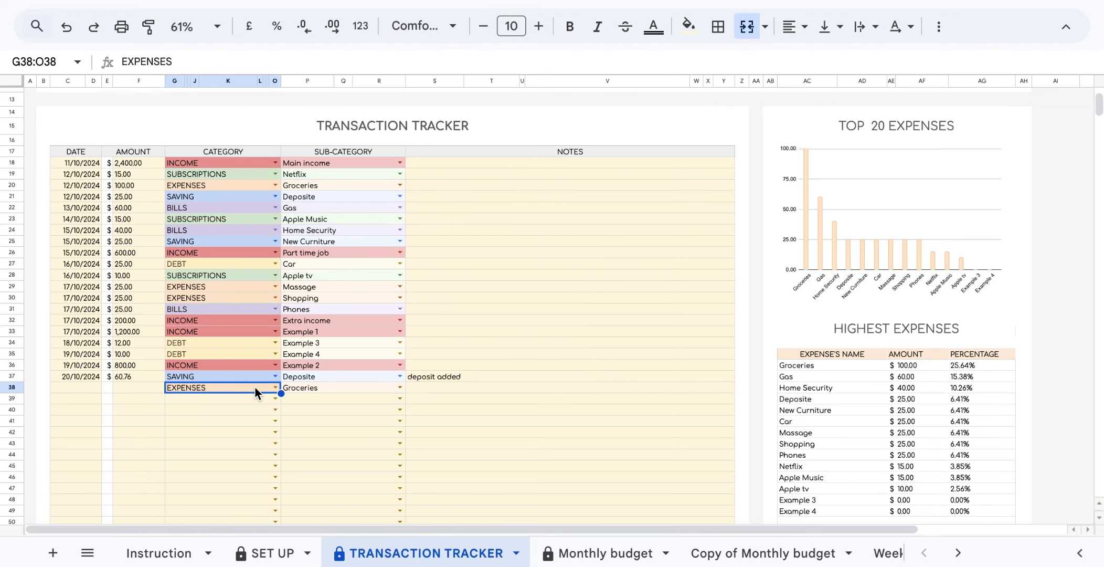
{"action": "key", "text": "Delete"}
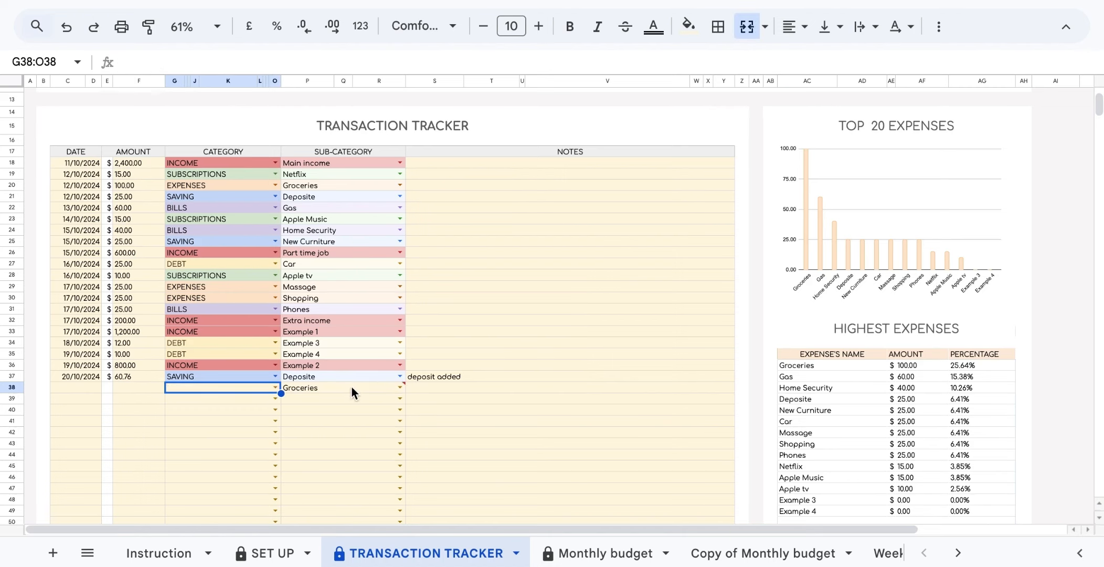
{"action": "left_click", "coordinate": [352, 386]}
{"action": "key", "text": "Delete"}
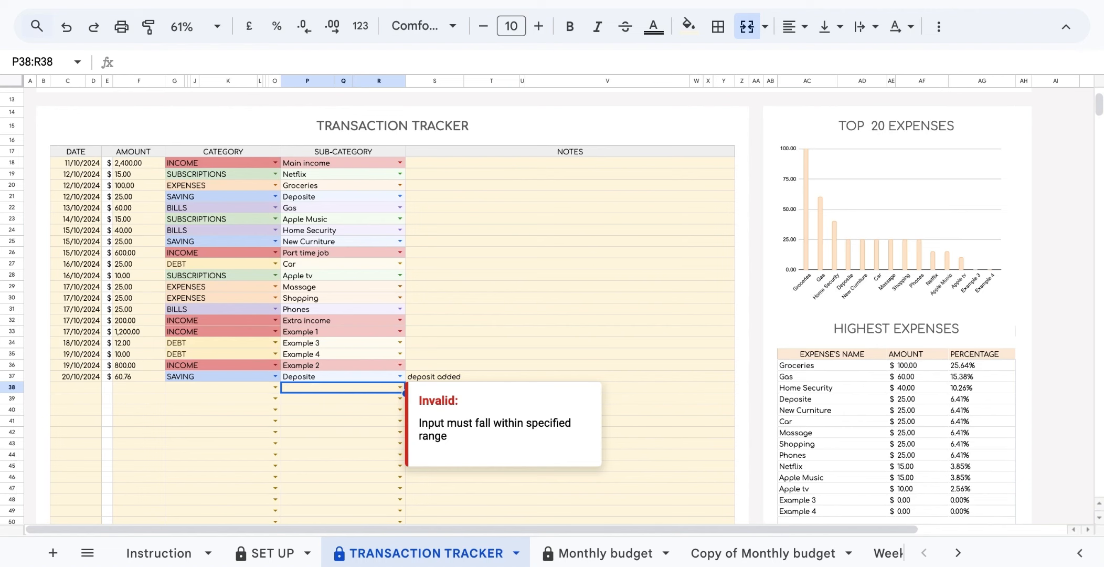
{"action": "left_click", "coordinate": [469, 361]}
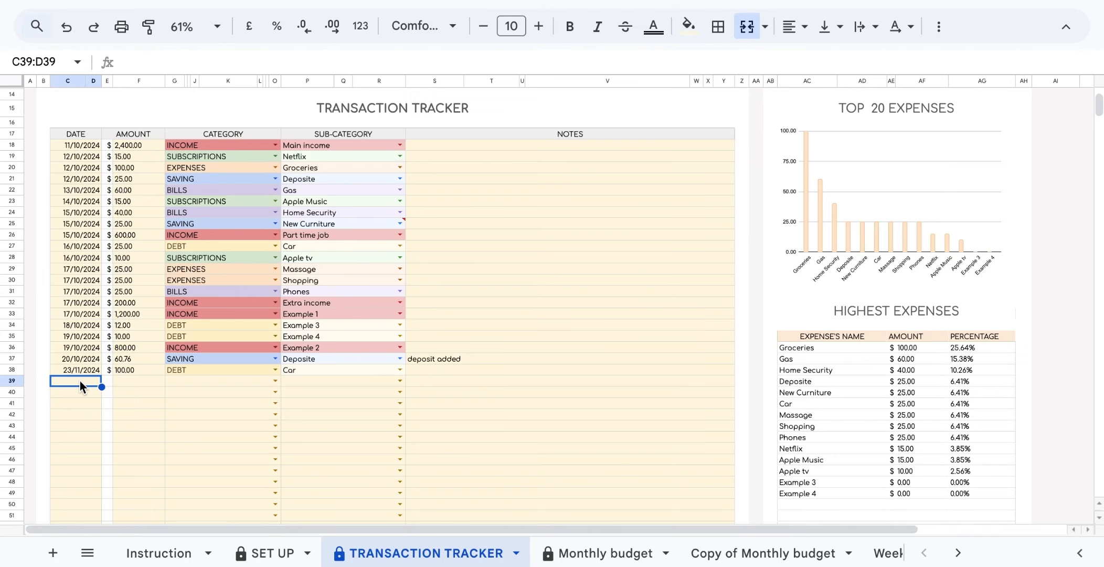
Log a 25/10/2024 transaction of 100 under SAVING, sub-category New furniture.
{"action": "double_click", "coordinate": [79, 380]}
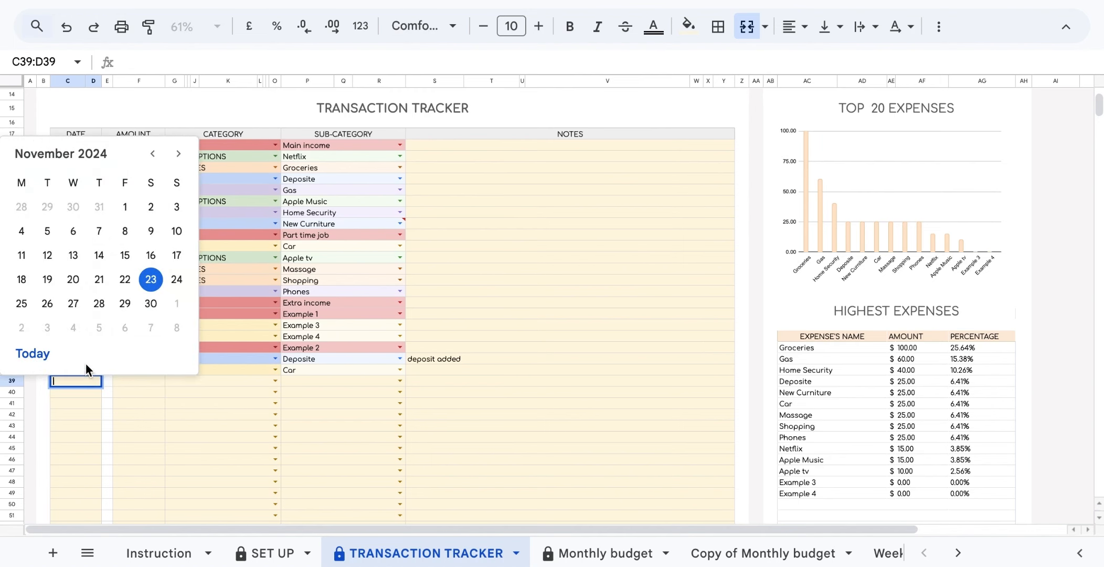
{"action": "left_click", "coordinate": [152, 153]}
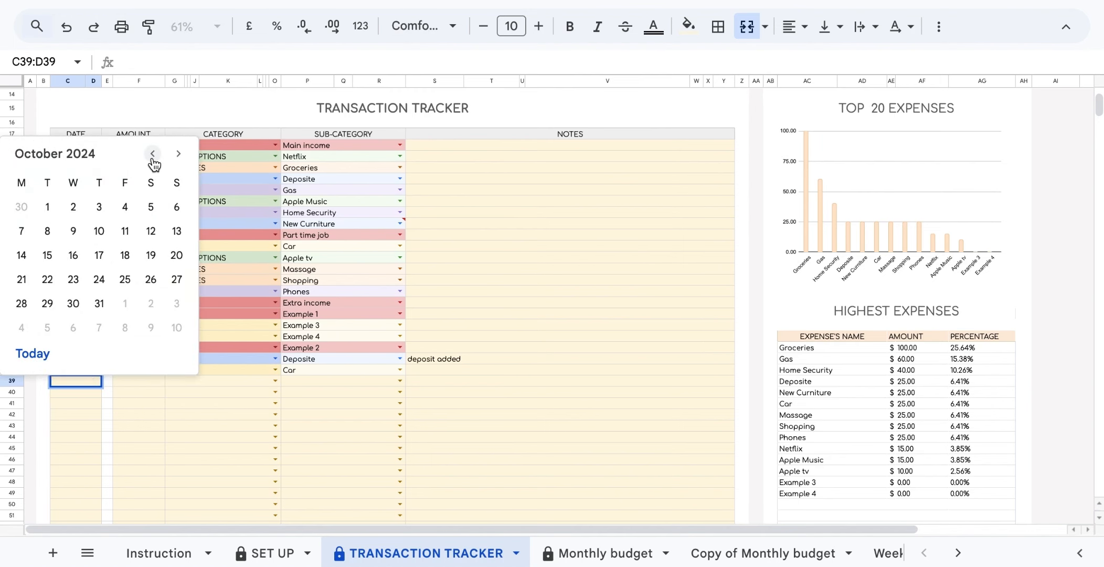
{"action": "key", "text": "Return"}
{"action": "left_click", "coordinate": [134, 379]}
{"action": "type", "text": "100"}
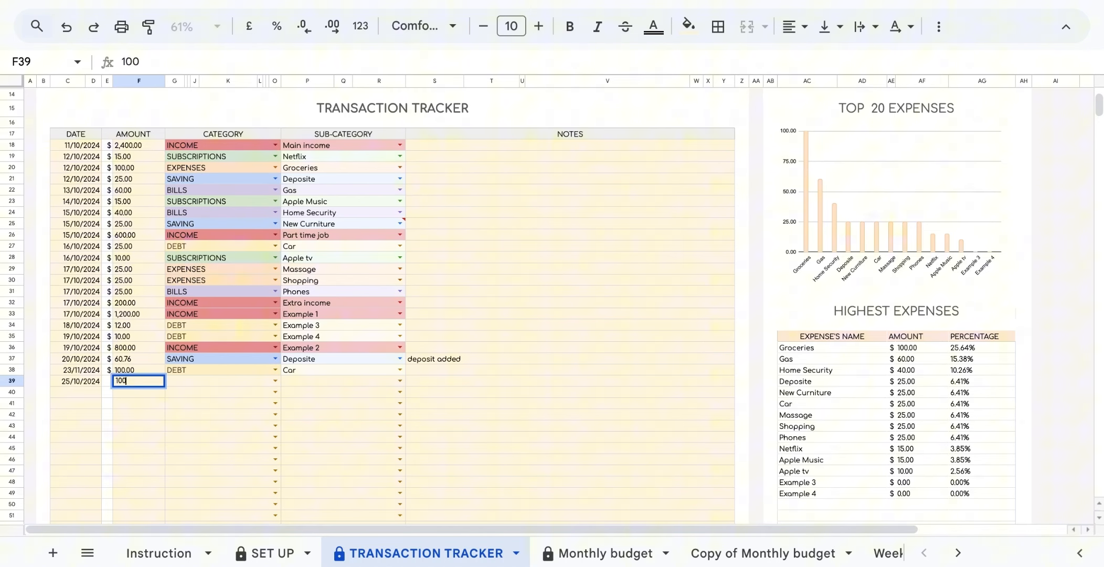
{"action": "left_click", "coordinate": [275, 381]}
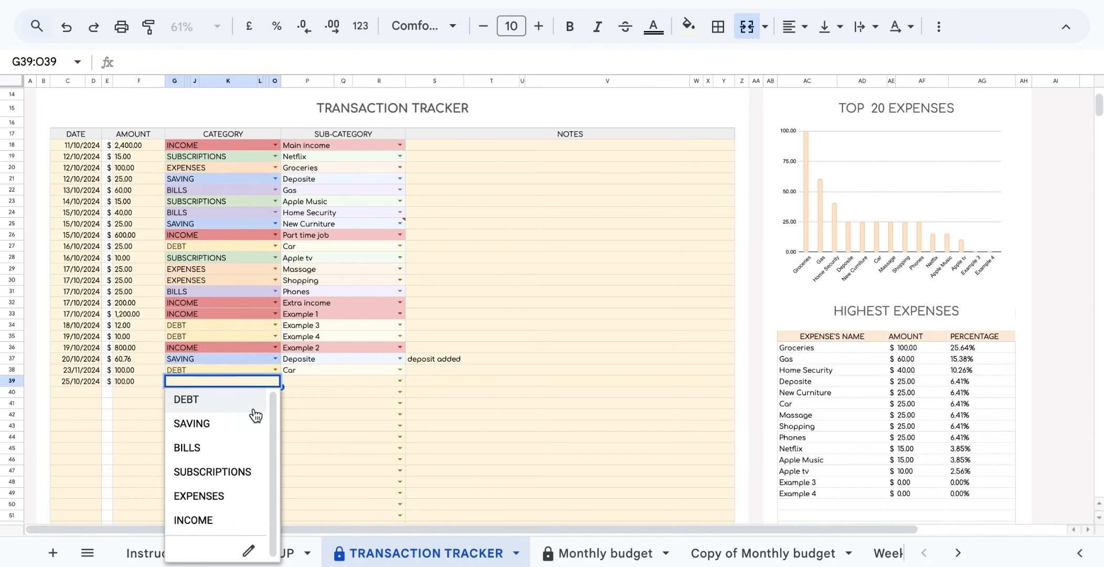
{"action": "key", "text": "Return"}
{"action": "left_click", "coordinate": [400, 382]}
{"action": "left_click", "coordinate": [363, 426]}
{"action": "left_click", "coordinate": [70, 392]}
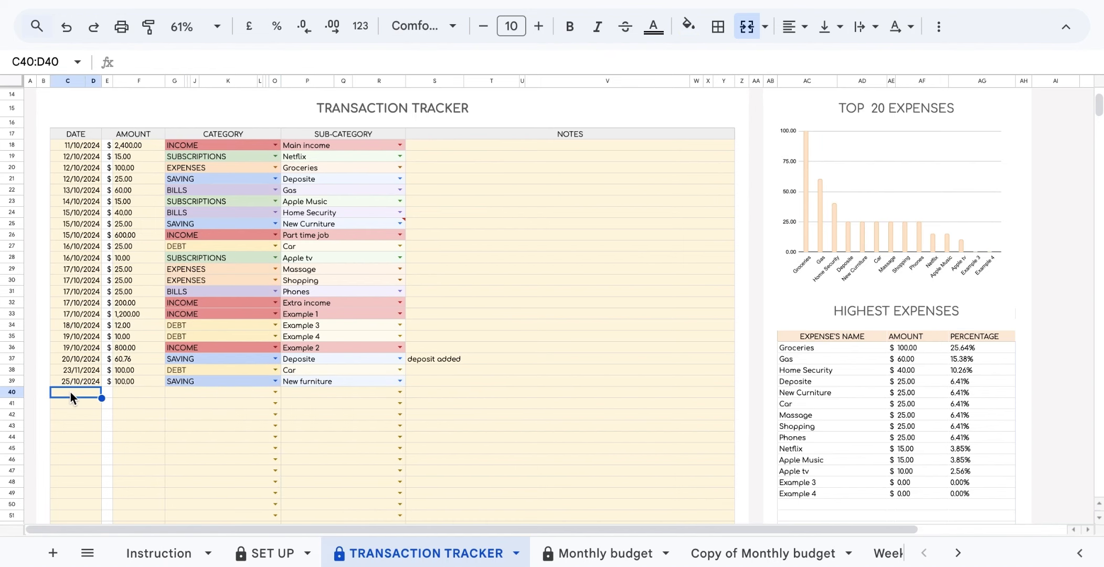
Log a 01/11/2024 transaction of 100 under DEBT, sub-category Credit Card 2.
{"action": "double_click", "coordinate": [71, 392]}
{"action": "left_click", "coordinate": [128, 319]}
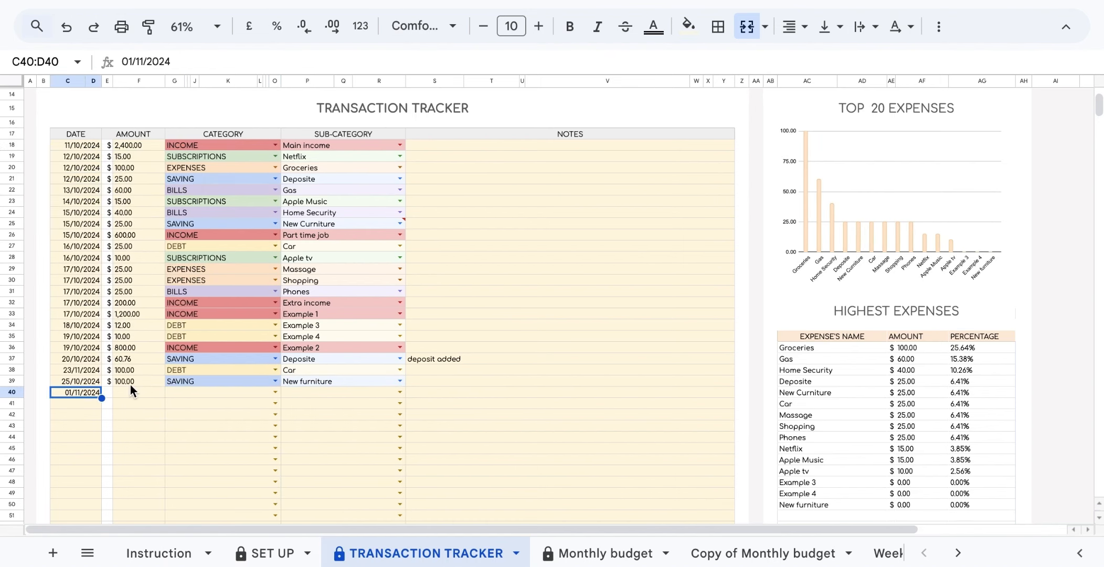
{"action": "left_click", "coordinate": [129, 391]}
{"action": "type", "text": "100"}
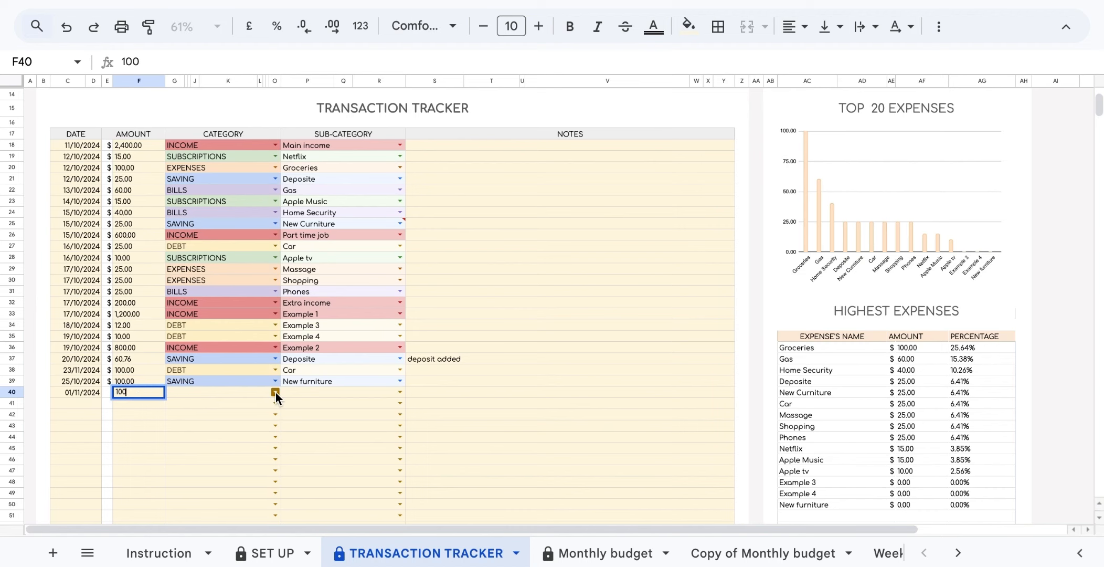
{"action": "left_click", "coordinate": [275, 392]}
{"action": "key", "text": "Return"}
{"action": "left_click", "coordinate": [400, 392]}
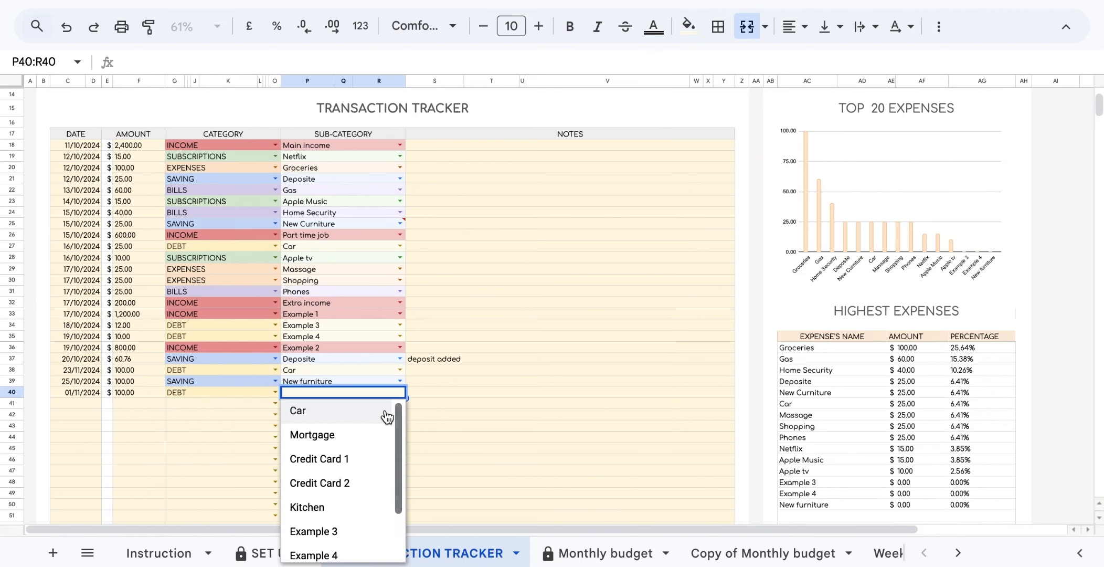
{"action": "left_click", "coordinate": [355, 482]}
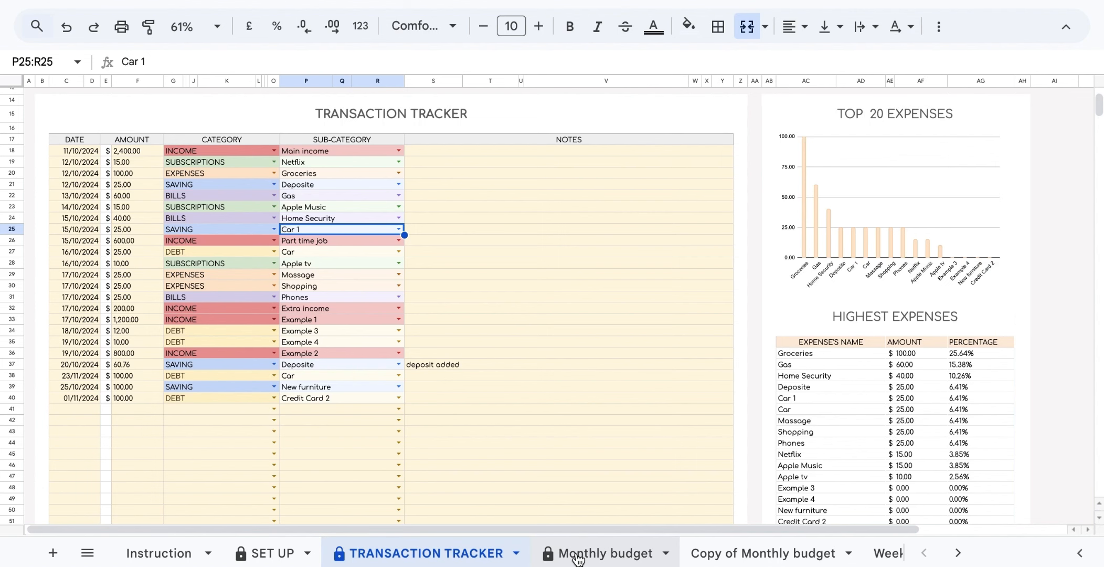
On Monthly budget, review the DEBT * and SAVINGS * heading formulas and the unmatched-entries list.
{"action": "left_click", "coordinate": [579, 557]}
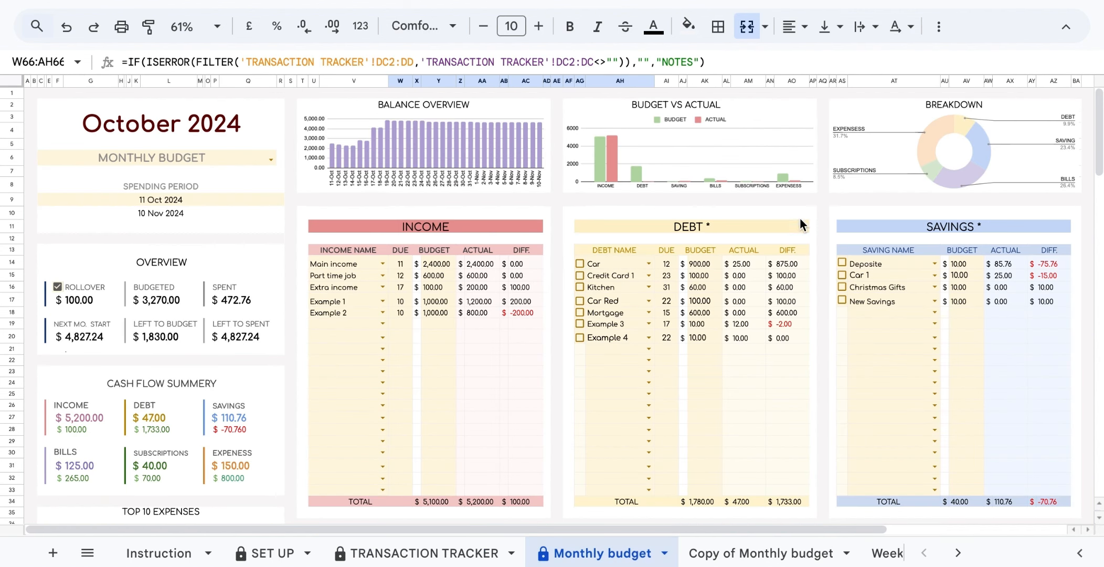
{"action": "left_click", "coordinate": [712, 227]}
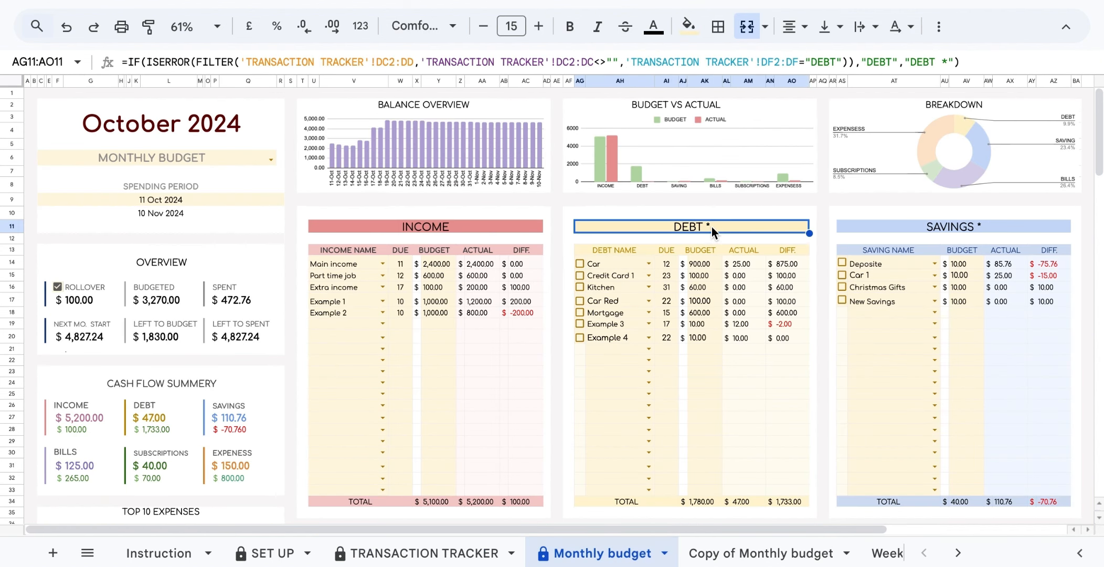
{"action": "left_click", "coordinate": [979, 228]}
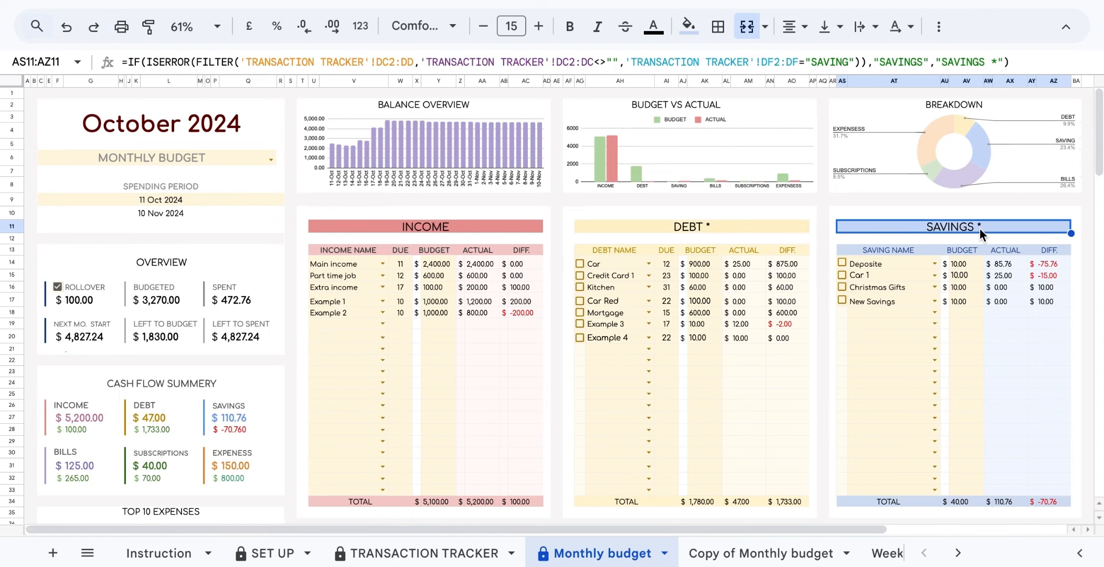
{"action": "scroll", "coordinate": [787, 362], "scroll_direction": "down", "scroll_amount": 10}
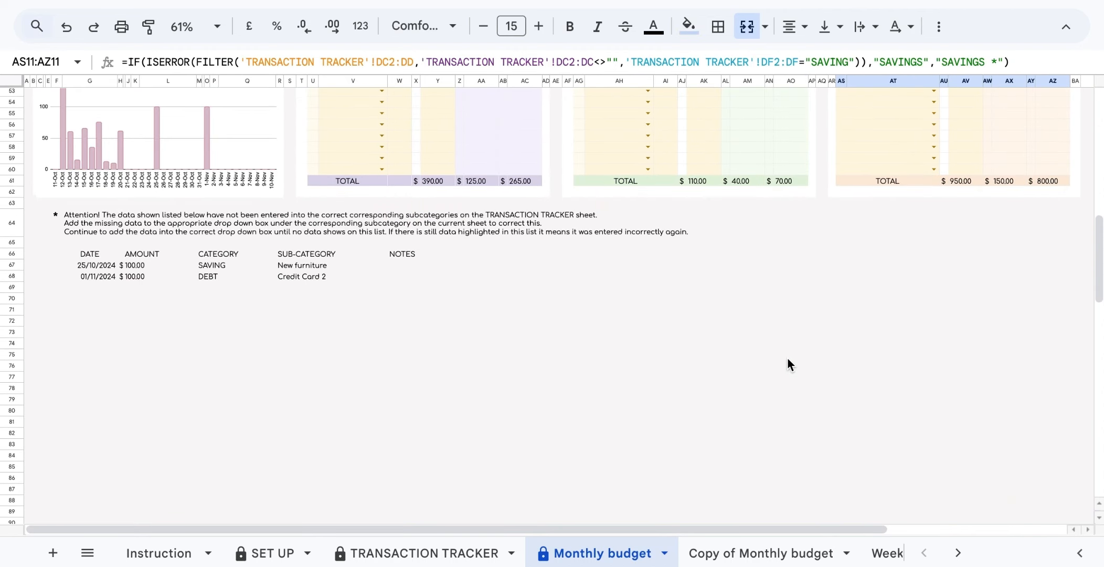
{"action": "left_click", "coordinate": [86, 256]}
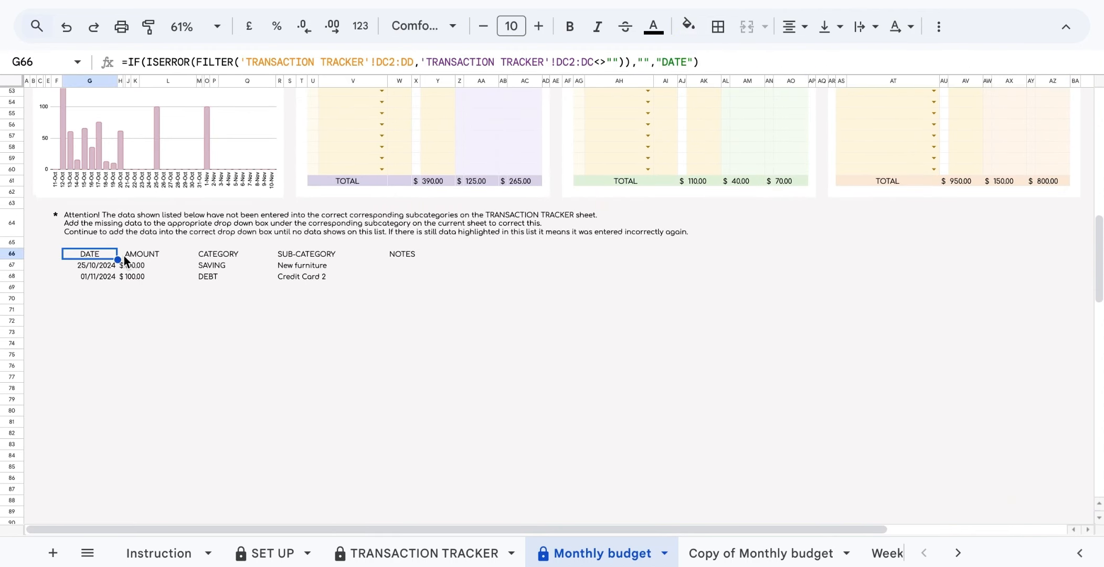
{"action": "left_click", "coordinate": [133, 256]}
{"action": "left_click", "coordinate": [215, 254]}
{"action": "left_click", "coordinate": [310, 255]}
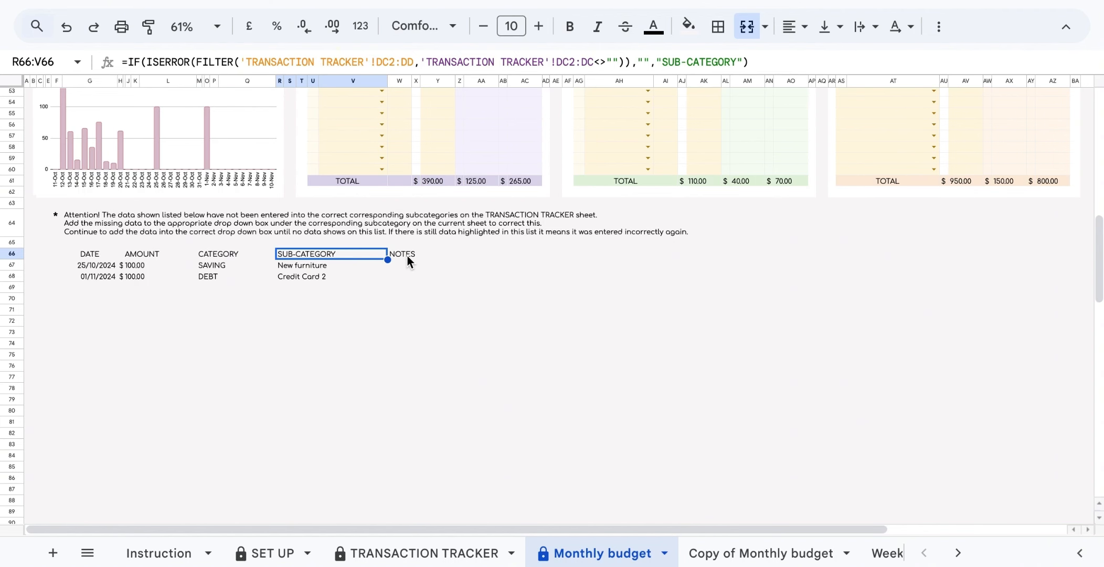
{"action": "scroll", "coordinate": [408, 257], "scroll_direction": "up", "scroll_amount": 10}
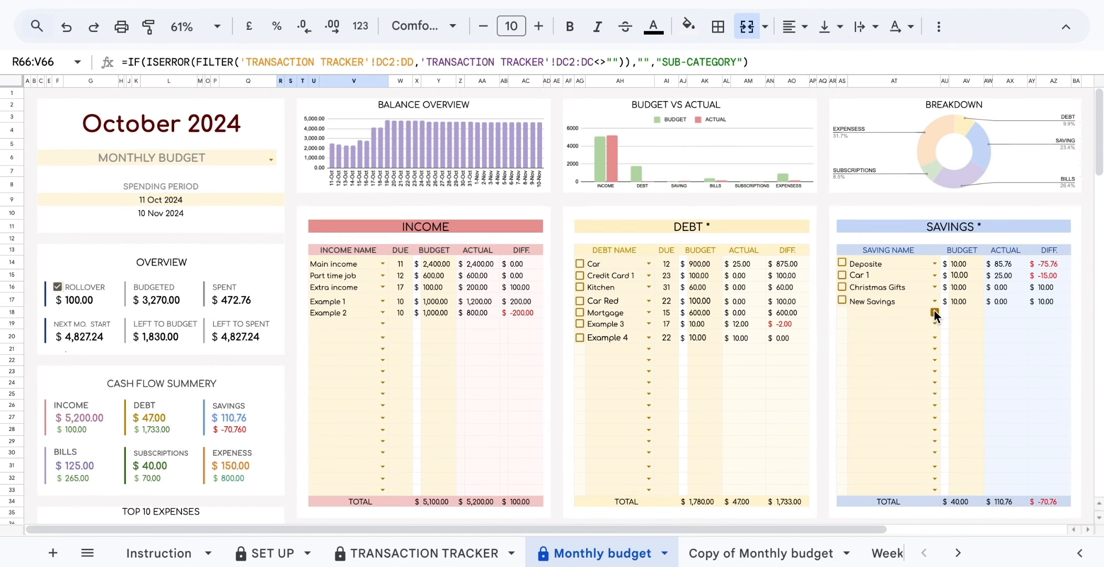
Add New furniture to Savings and Credit Card 2 to Debt, confirming both asterisks disappear.
{"action": "left_click", "coordinate": [934, 311]}
{"action": "left_click", "coordinate": [903, 355]}
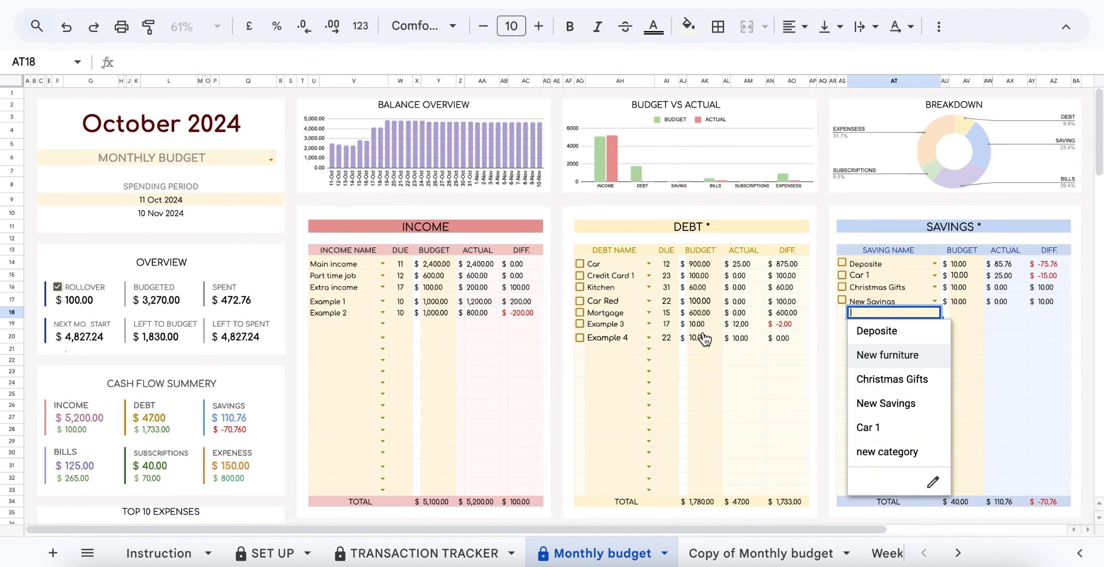
{"action": "left_click", "coordinate": [649, 349]}
{"action": "left_click", "coordinate": [644, 440]}
{"action": "left_click", "coordinate": [722, 227]}
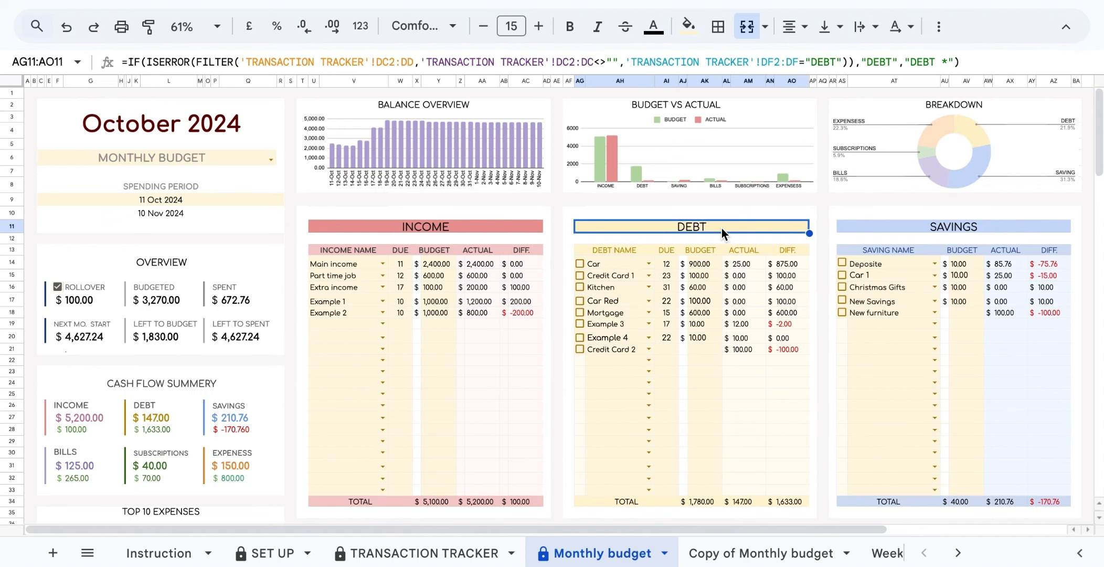
{"action": "left_click", "coordinate": [959, 226]}
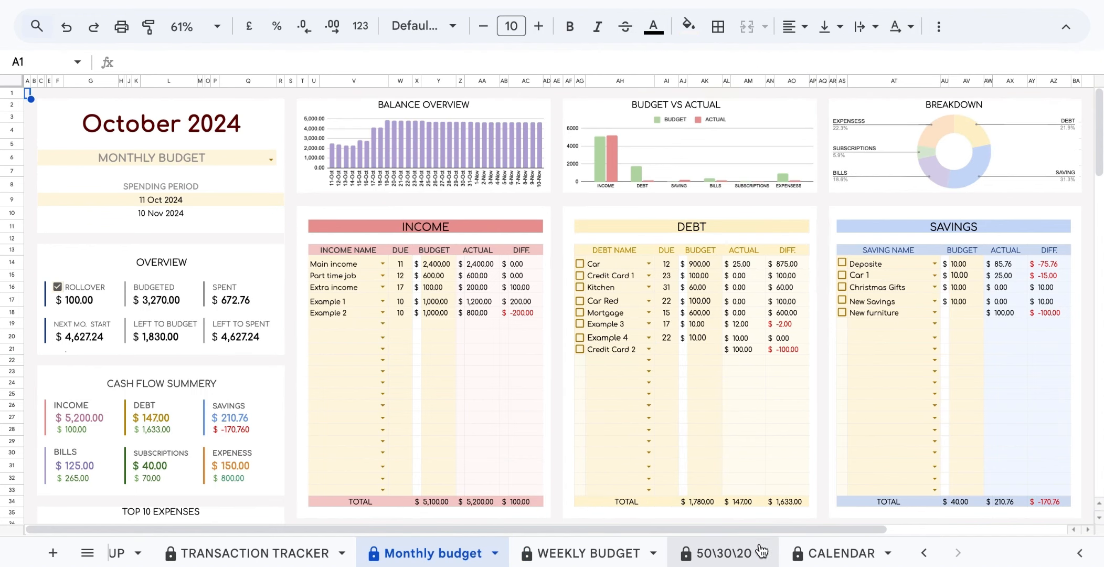
On the 50\30\20 sheet, set the period type to MONTH starting 11 October 2024.
{"action": "left_click", "coordinate": [733, 551]}
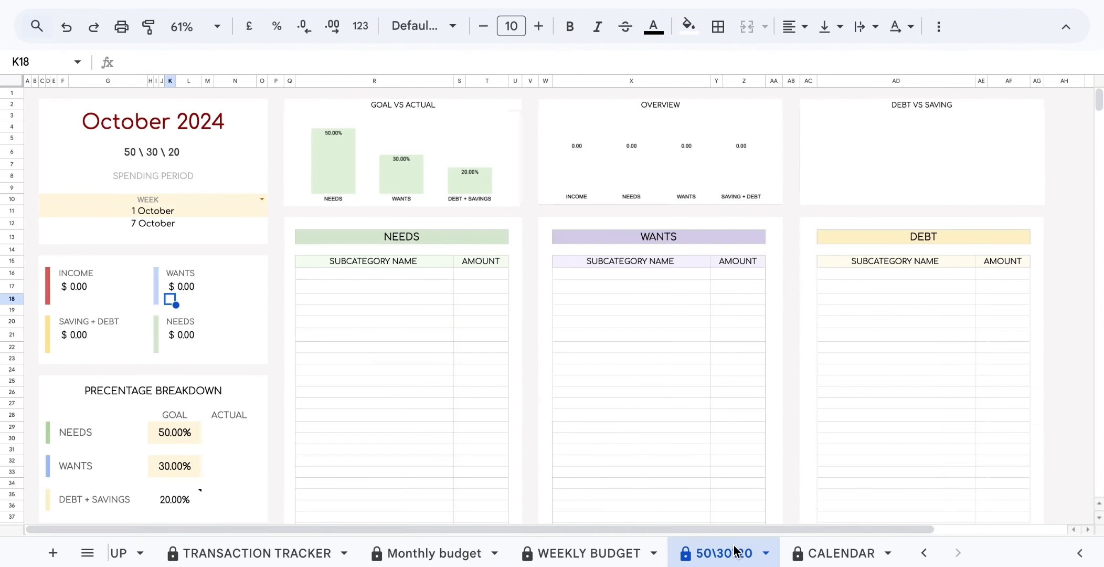
{"action": "left_click", "coordinate": [28, 94]}
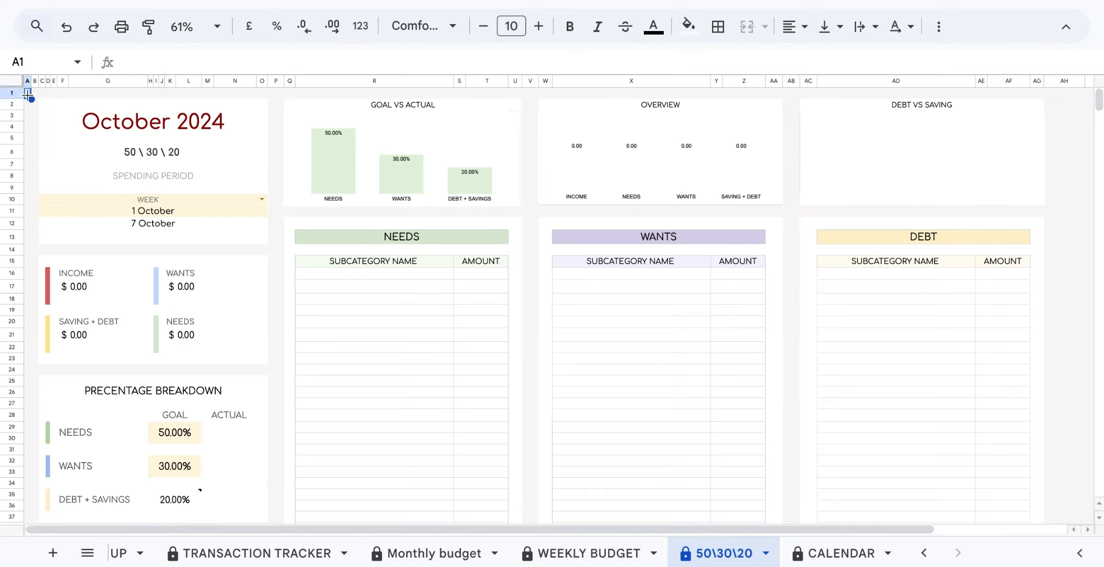
{"action": "left_click", "coordinate": [262, 200]}
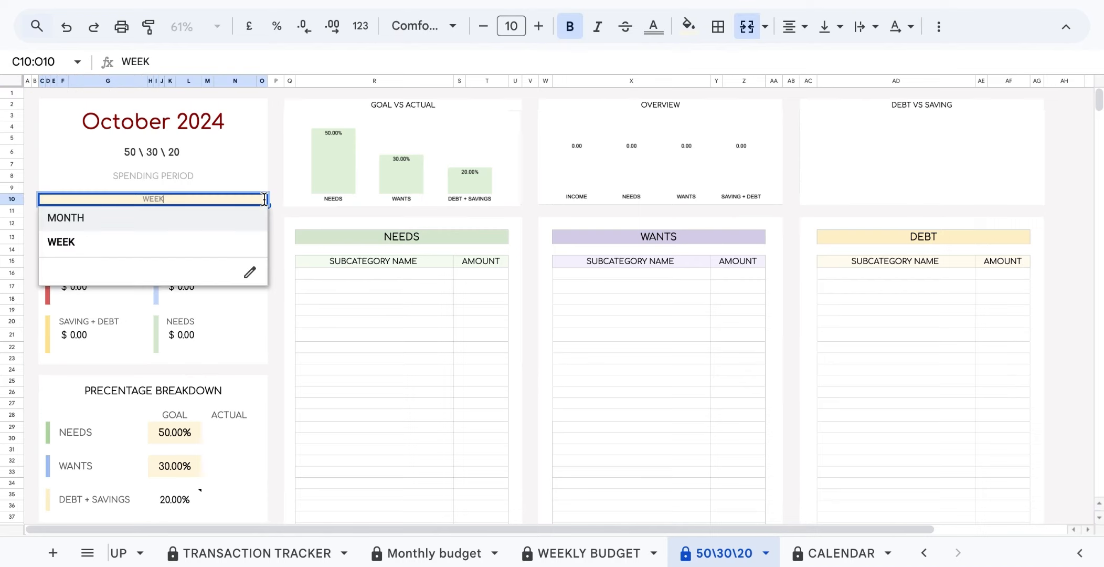
{"action": "left_click", "coordinate": [247, 226]}
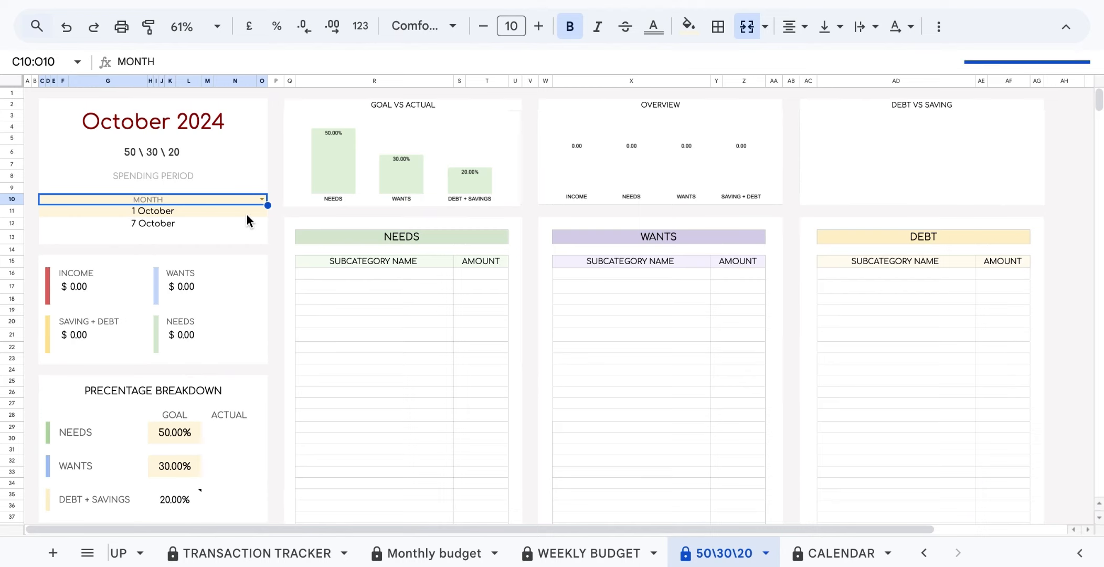
{"action": "left_click", "coordinate": [221, 210]}
{"action": "double_click", "coordinate": [220, 209]}
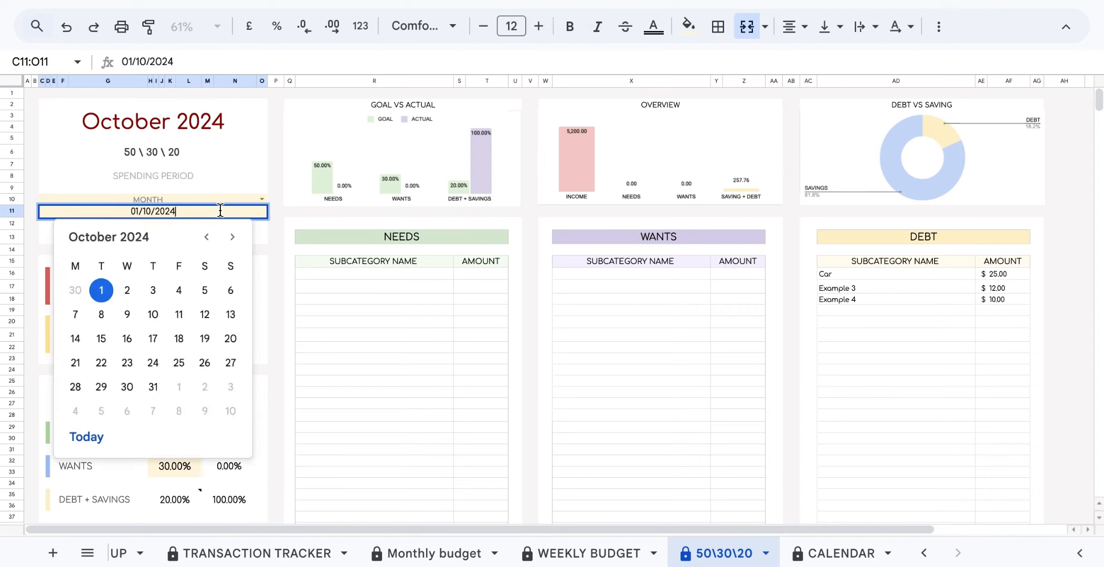
{"action": "left_click", "coordinate": [170, 311]}
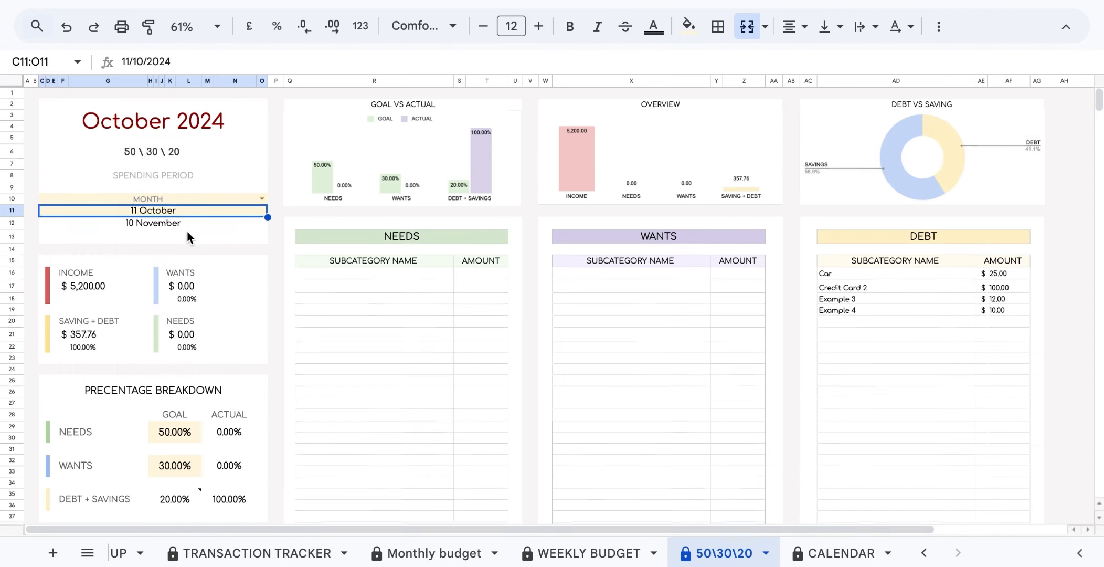
{"action": "scroll", "coordinate": [187, 231], "scroll_direction": "down", "scroll_amount": 4}
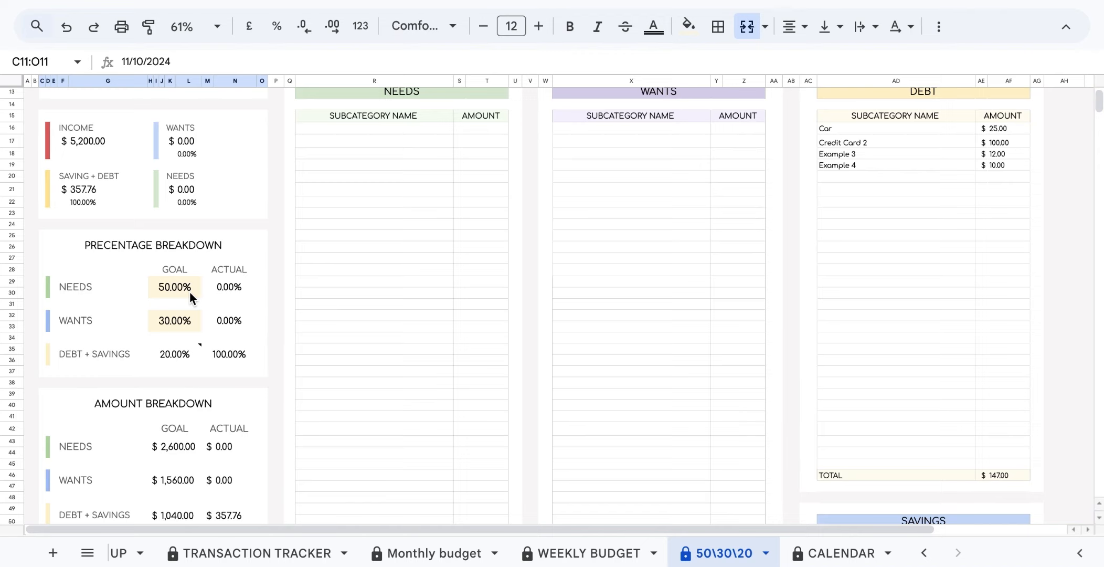
Set the NEEDS goal to 40% and experiment with the WANTS goal, undoing its accidental clearing.
{"action": "left_click", "coordinate": [177, 283]}
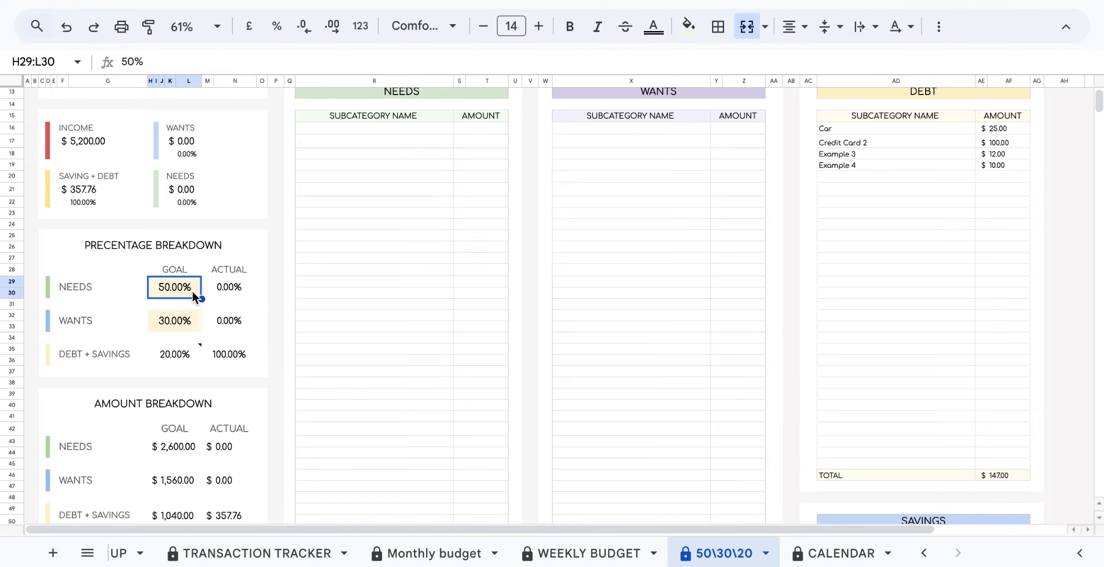
{"action": "type", "text": "40"}
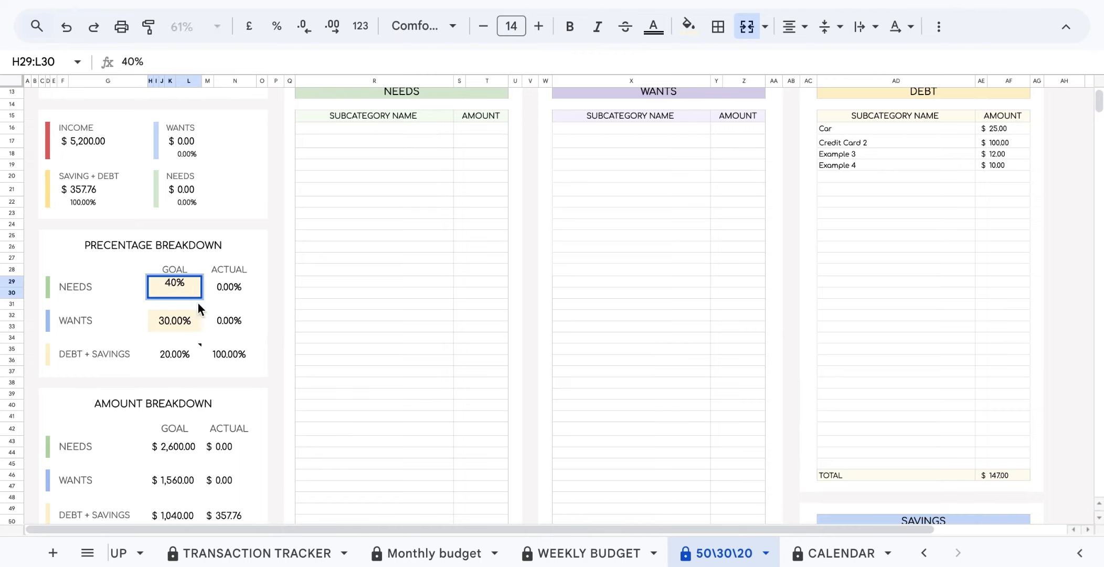
{"action": "left_click", "coordinate": [170, 323]}
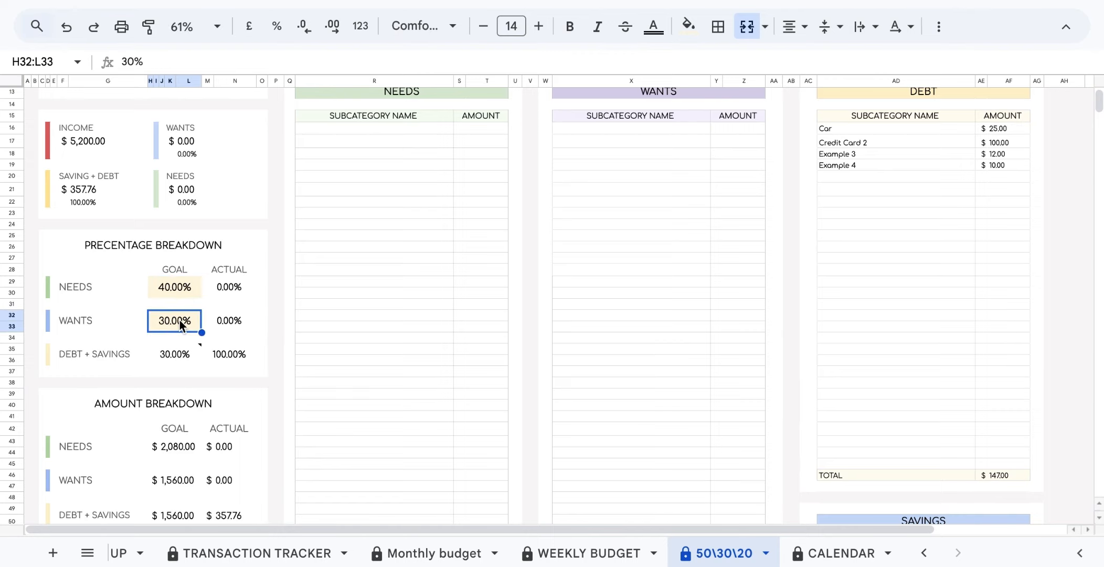
{"action": "double_click", "coordinate": [182, 320]}
{"action": "left_click", "coordinate": [177, 316]}
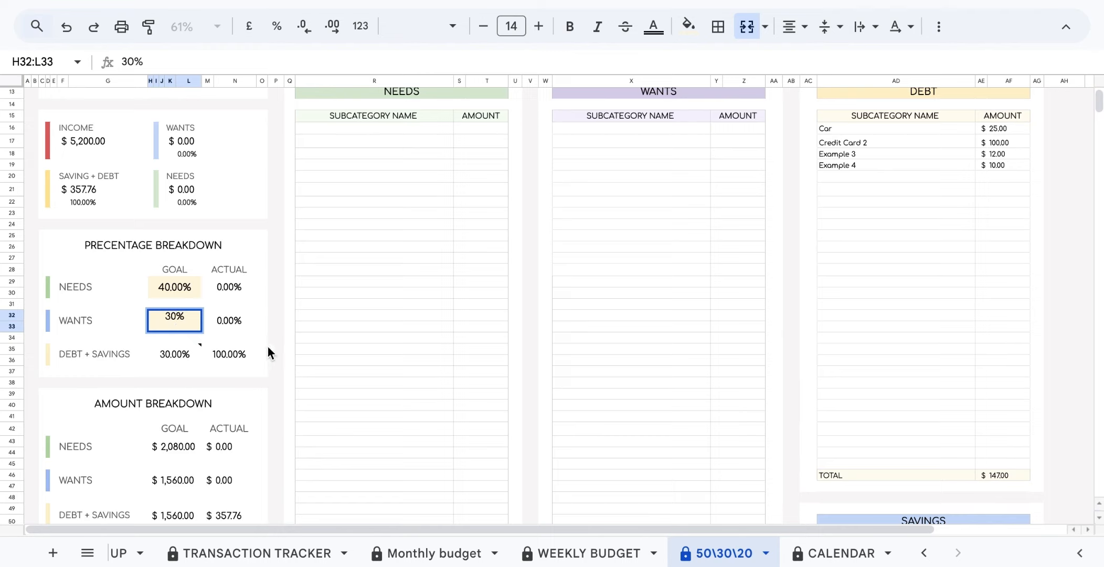
{"action": "key", "text": "BackSpace"}
{"action": "key", "text": "BackSpace"}
{"action": "type", "text": "30"}
{"action": "left_click", "coordinate": [276, 226]}
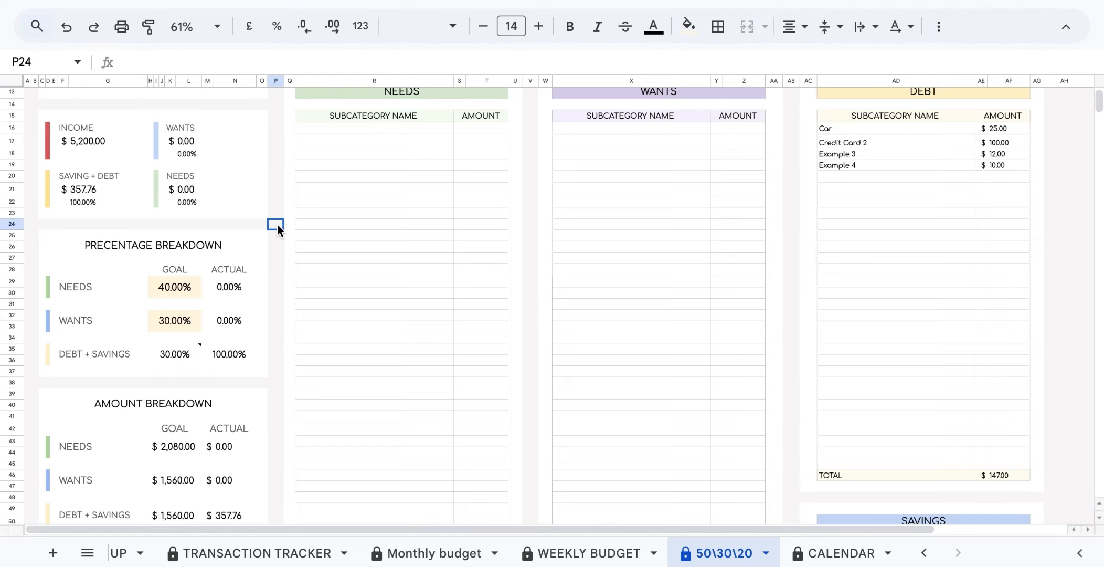
{"action": "double_click", "coordinate": [185, 319]}
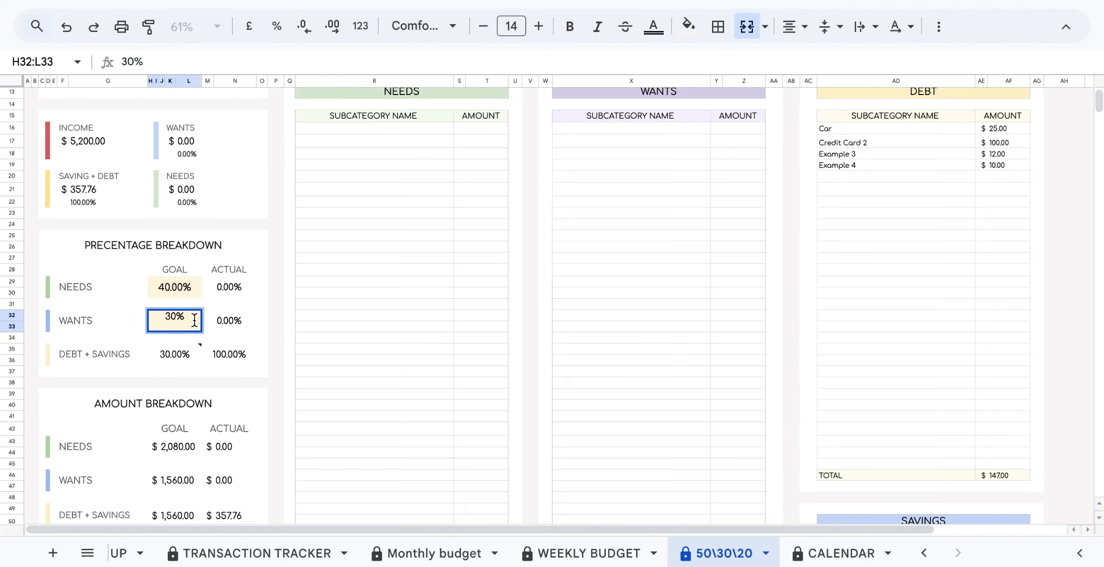
{"action": "key", "text": "BackSpace"}
{"action": "key", "text": "BackSpace"}
{"action": "key", "text": "BackSpace"}
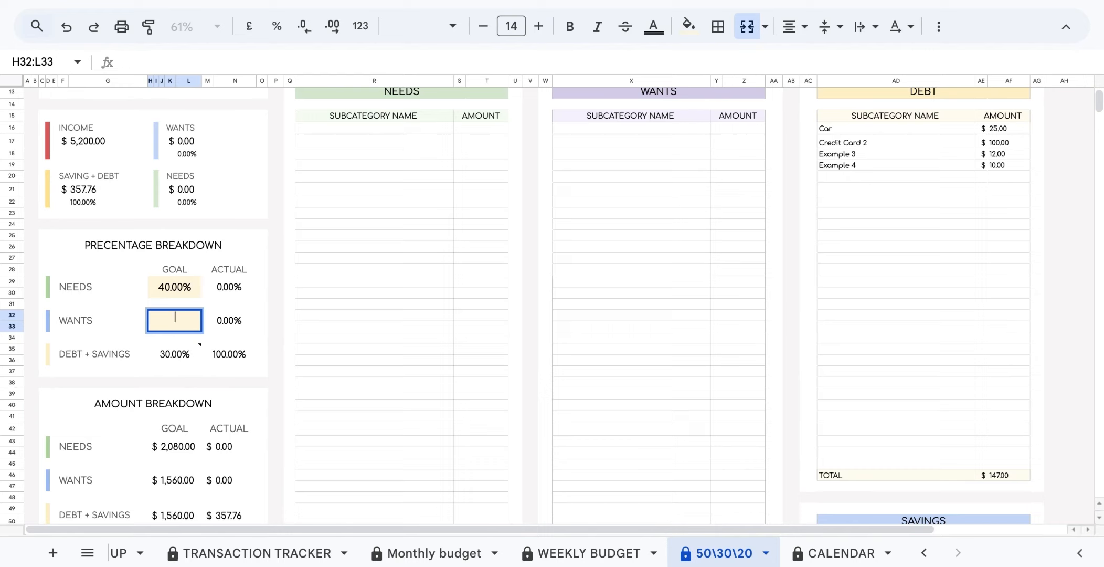
{"action": "left_click", "coordinate": [264, 317]}
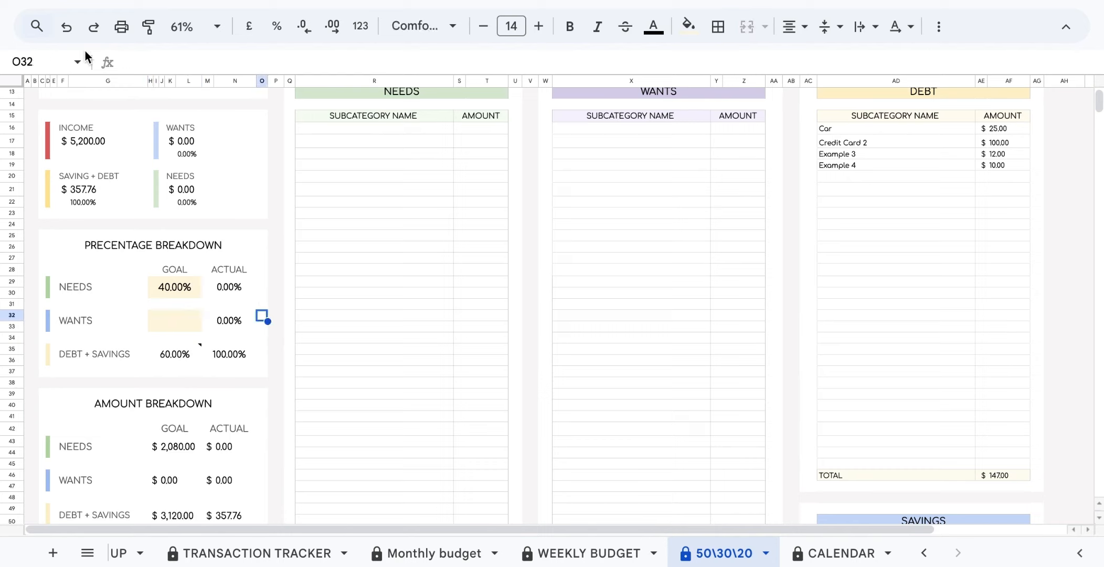
{"action": "left_click", "coordinate": [66, 26]}
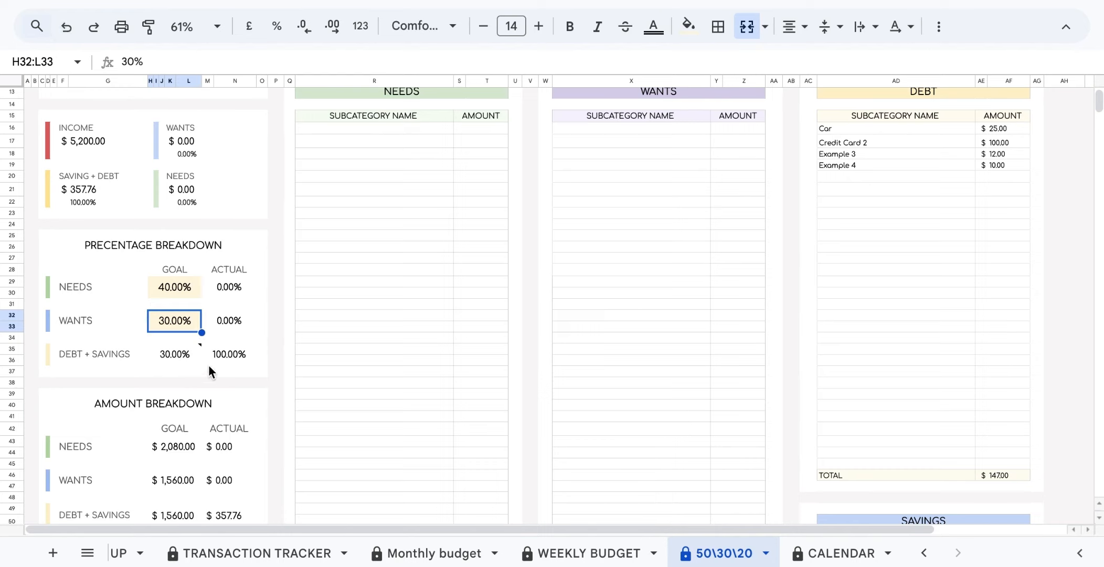
{"action": "left_click", "coordinate": [183, 361]}
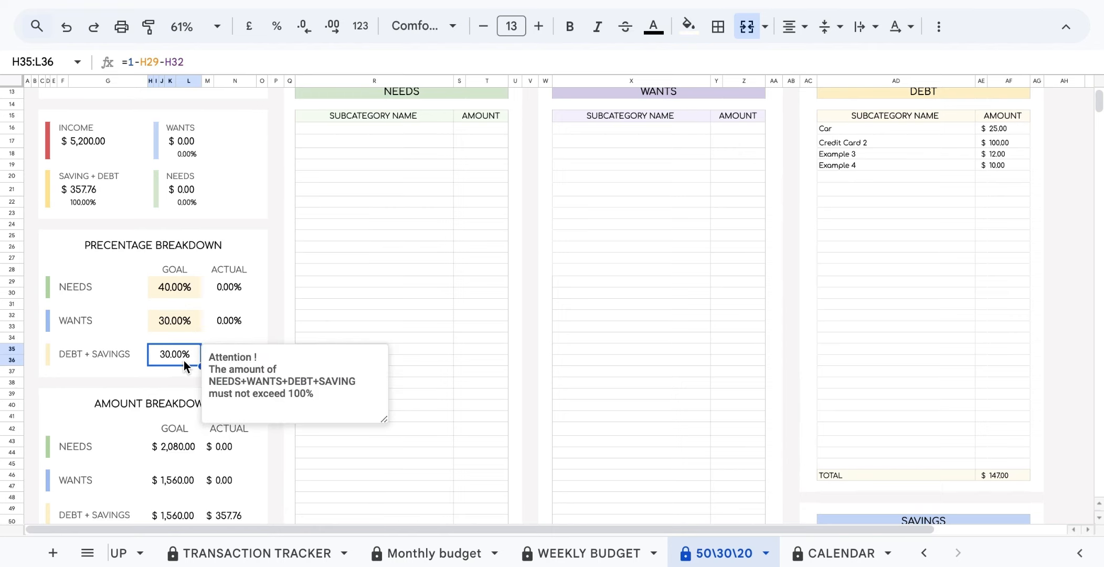
Settle the WANTS goal at 20% and check the goal percentages' sum.
{"action": "double_click", "coordinate": [173, 323]}
{"action": "double_click", "coordinate": [174, 317]}
{"action": "key", "text": "BackSpace"}
{"action": "key", "text": "BackSpace"}
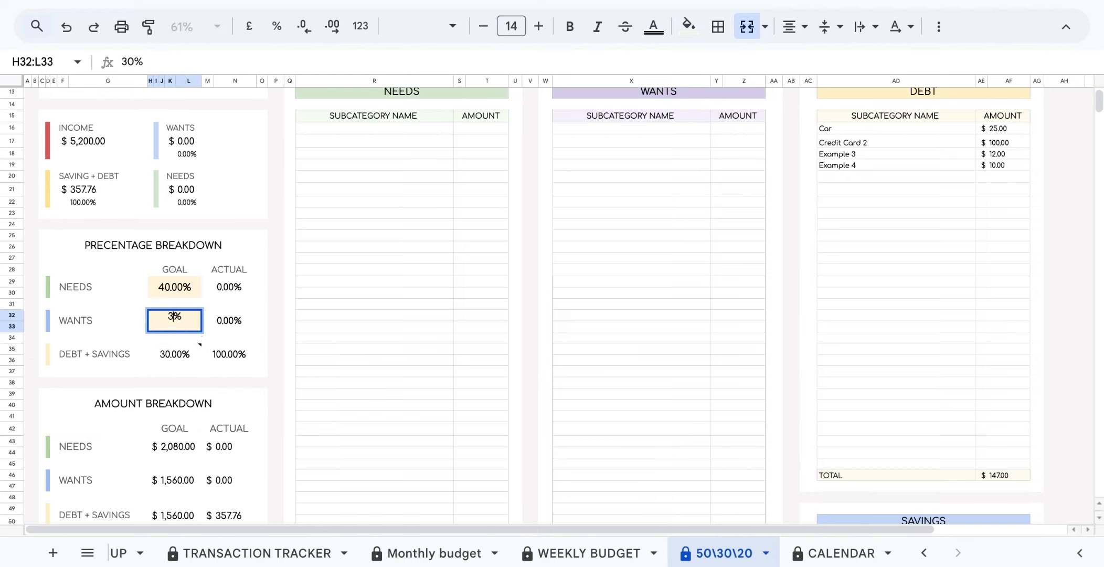
{"action": "type", "text": "80"}
{"action": "left_click", "coordinate": [274, 348]}
{"action": "left_click", "coordinate": [173, 360]}
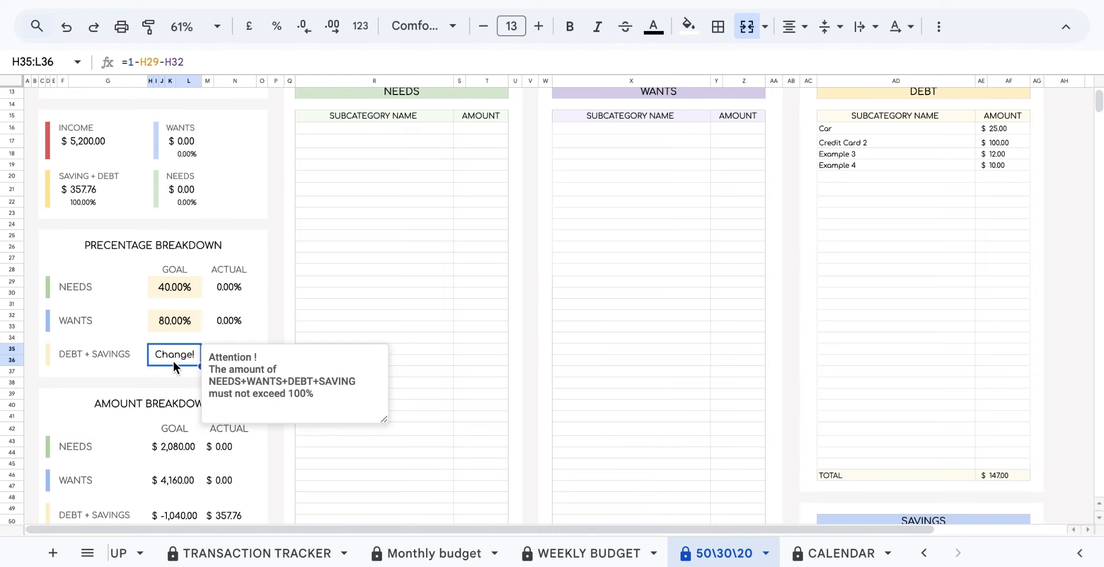
{"action": "double_click", "coordinate": [174, 320]}
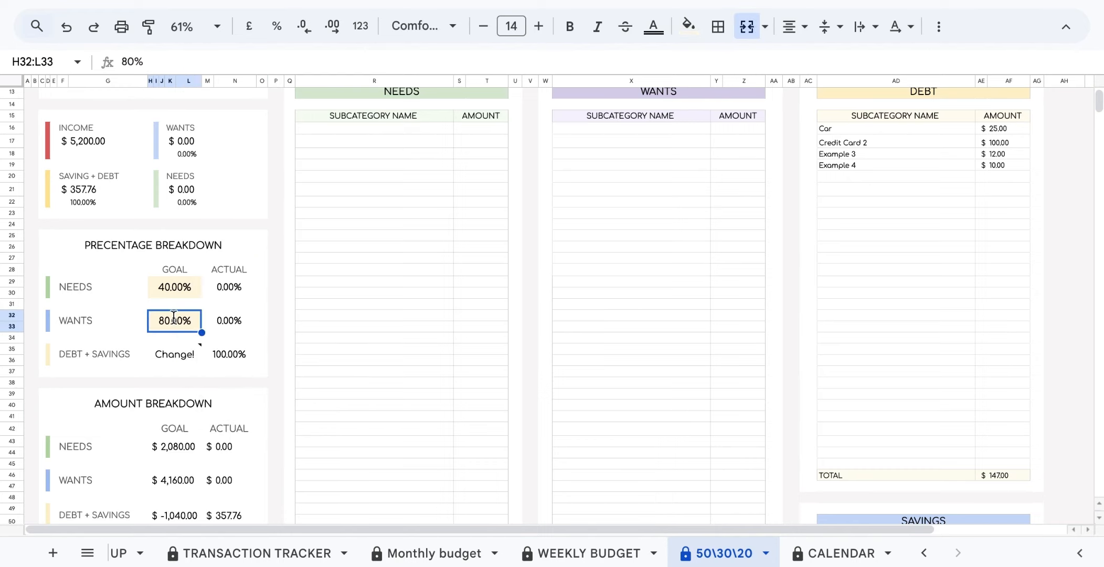
{"action": "key", "text": "BackSpace"}
{"action": "key", "text": "BackSpace"}
{"action": "type", "text": "20"}
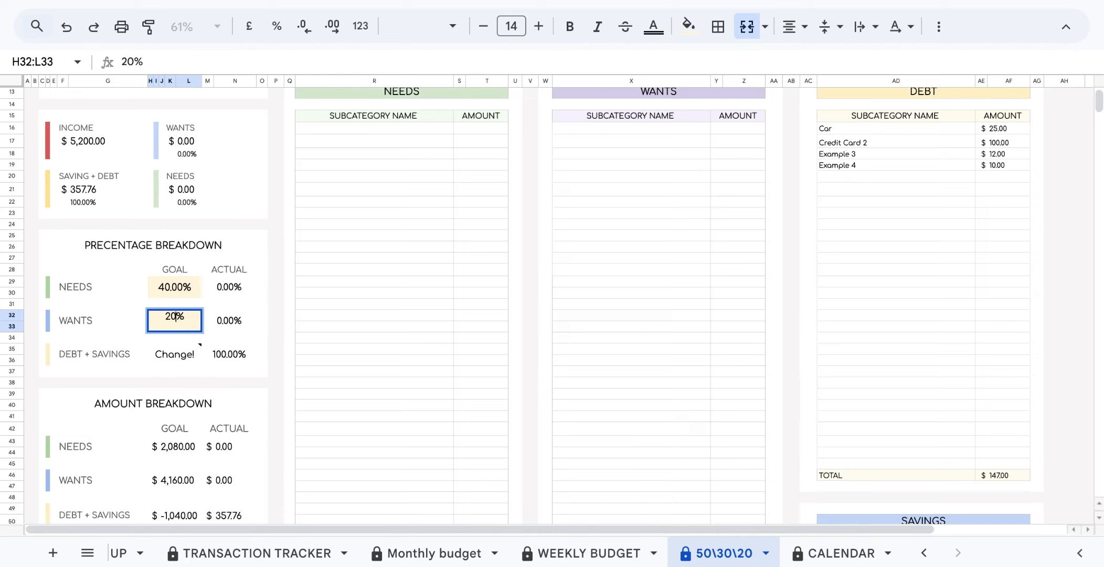
{"action": "left_click", "coordinate": [280, 349]}
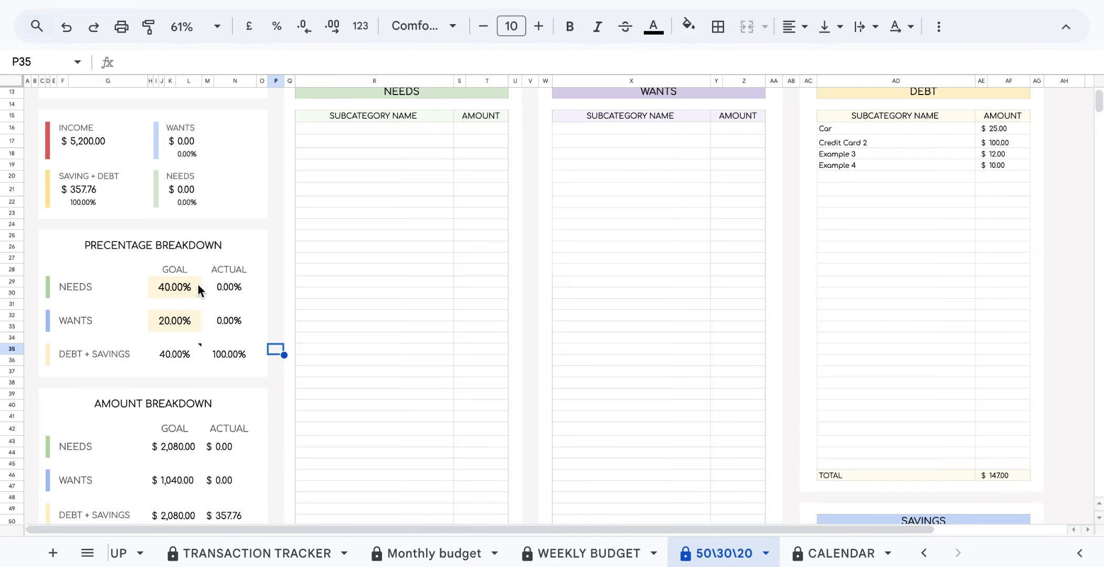
{"action": "left_click_drag", "start_coordinate": [196, 288], "coordinate": [175, 330]}
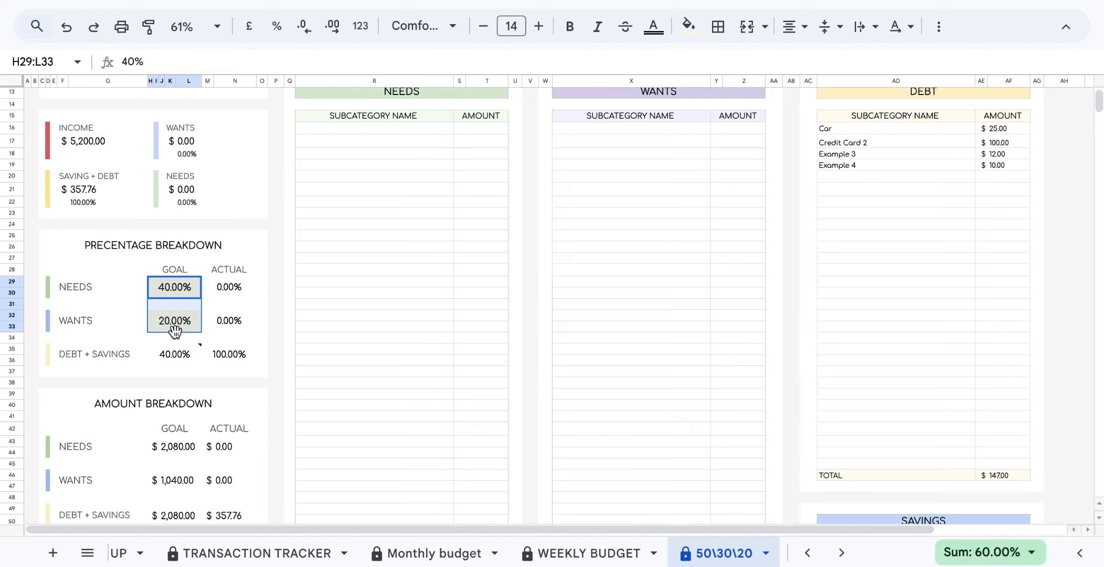
{"action": "left_click", "coordinate": [280, 328]}
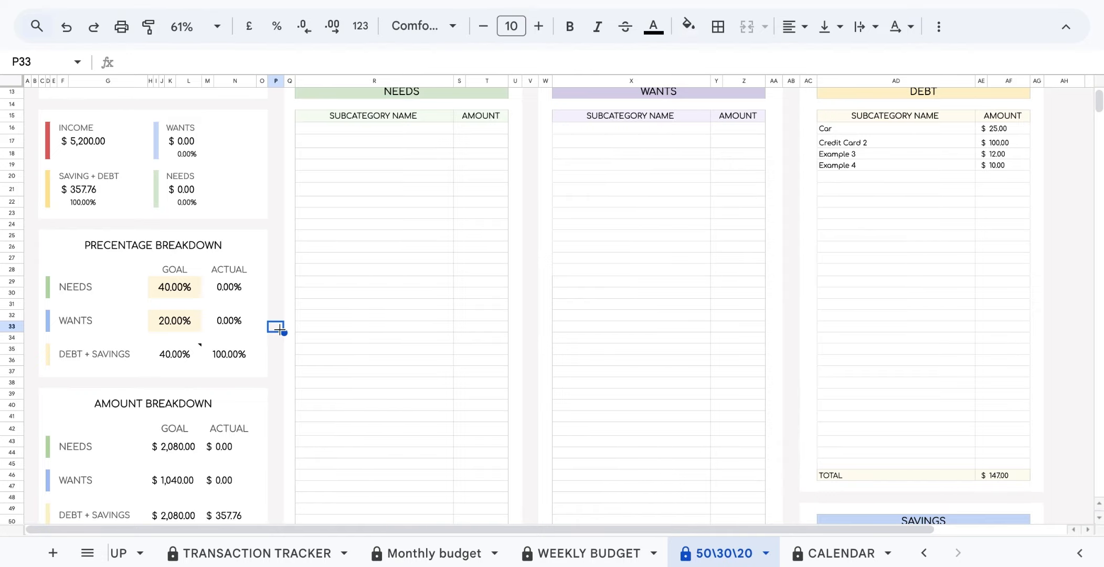
Mark the bills Gas, Electricity, Water, Home Security, Car Insurancw and Phones as NEED.
{"action": "scroll", "coordinate": [279, 330], "scroll_direction": "down", "scroll_amount": 6}
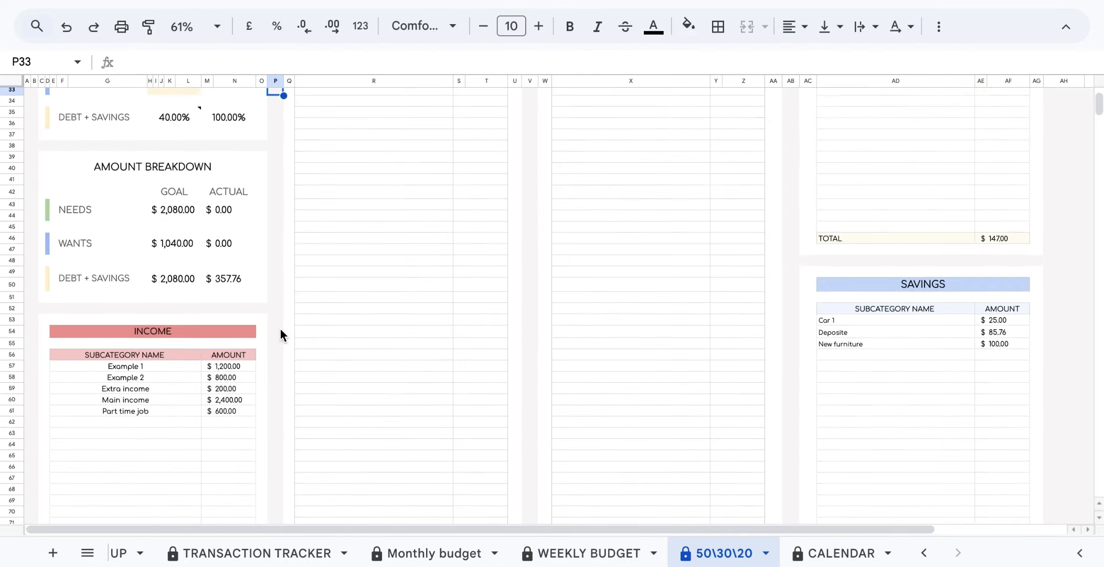
{"action": "scroll", "coordinate": [280, 328], "scroll_direction": "down", "scroll_amount": 8}
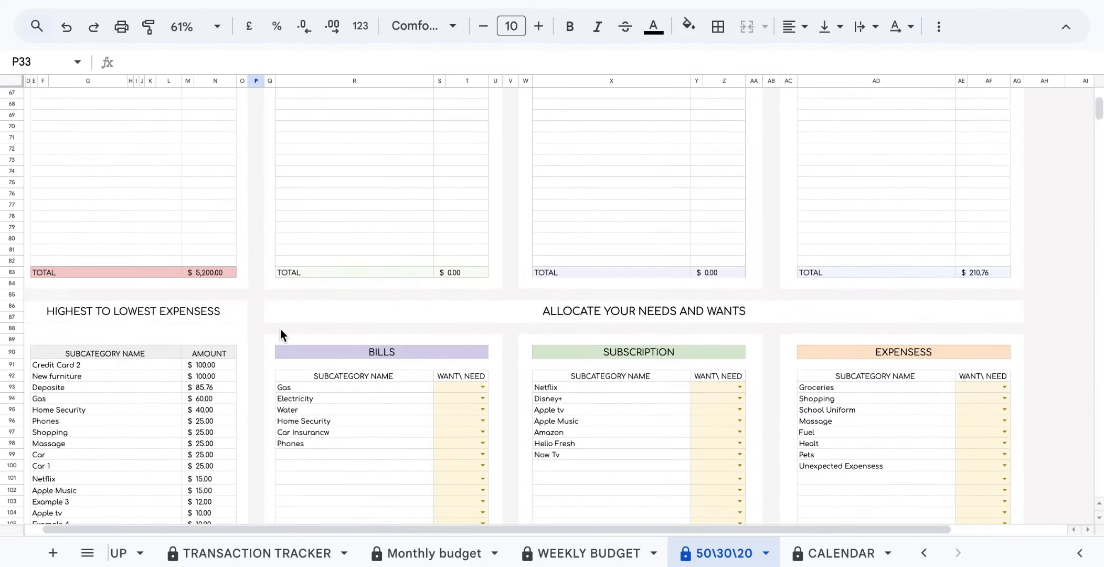
{"action": "scroll", "coordinate": [280, 328], "scroll_direction": "right", "scroll_amount": 1}
{"action": "scroll", "coordinate": [281, 329], "scroll_direction": "down", "scroll_amount": 1}
{"action": "scroll", "coordinate": [280, 329], "scroll_direction": "left", "scroll_amount": 1}
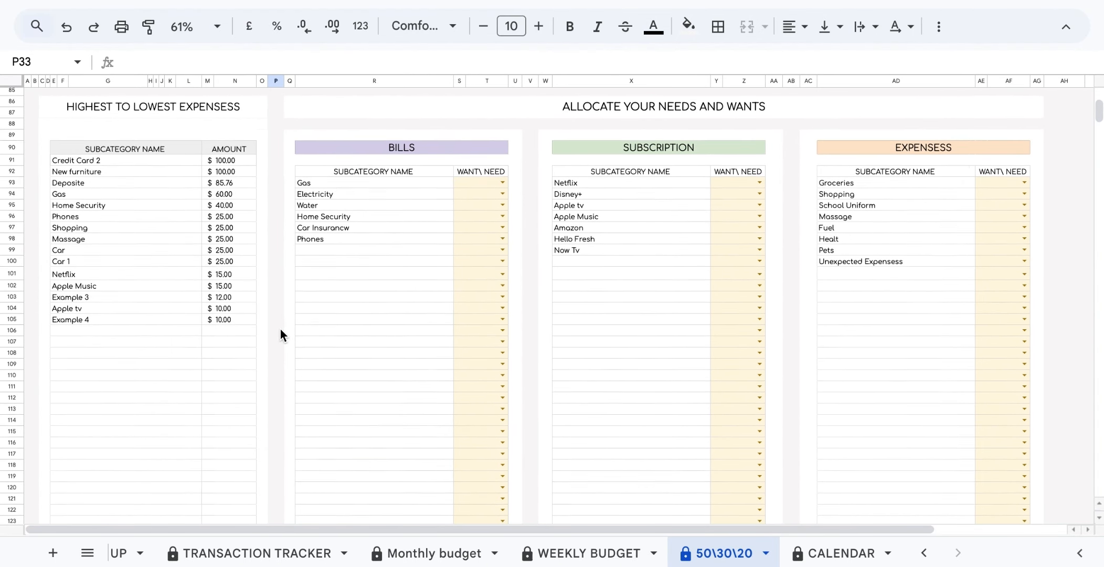
{"action": "left_click", "coordinate": [502, 182]}
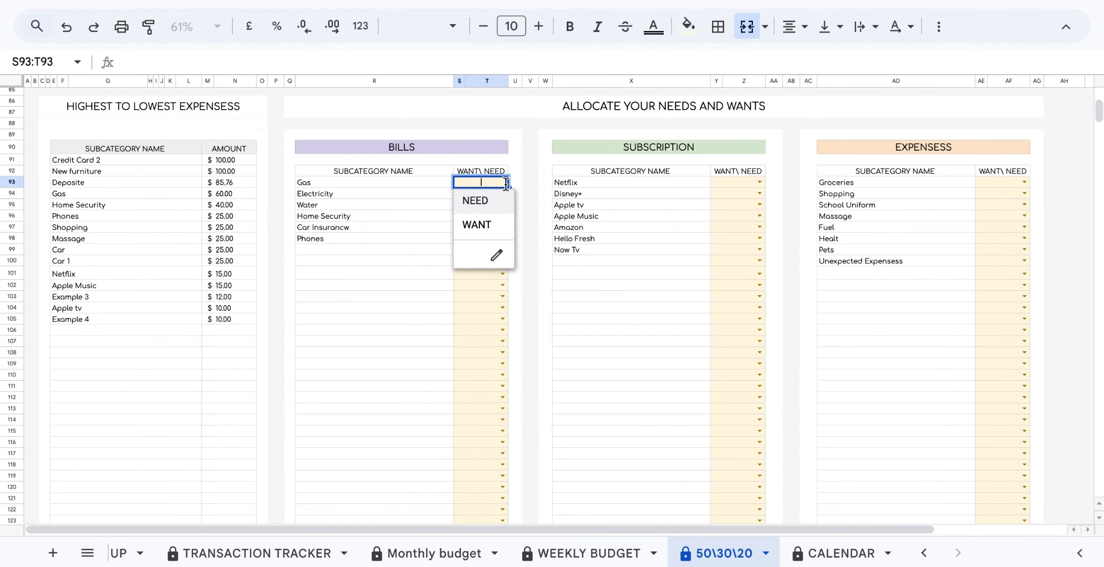
{"action": "left_click", "coordinate": [494, 207]}
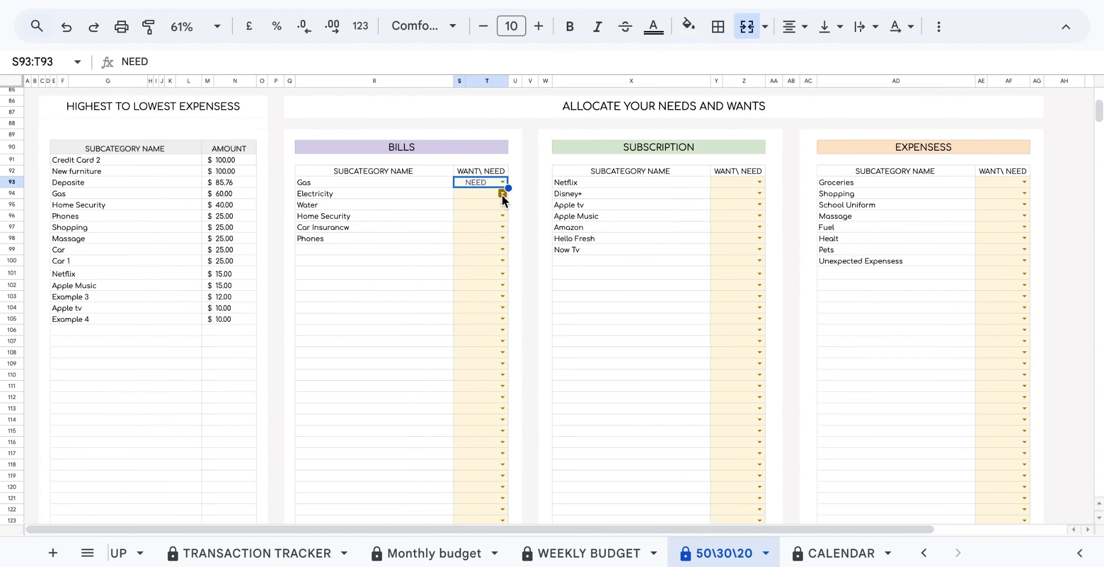
{"action": "left_click", "coordinate": [502, 195]}
{"action": "left_click", "coordinate": [500, 211]}
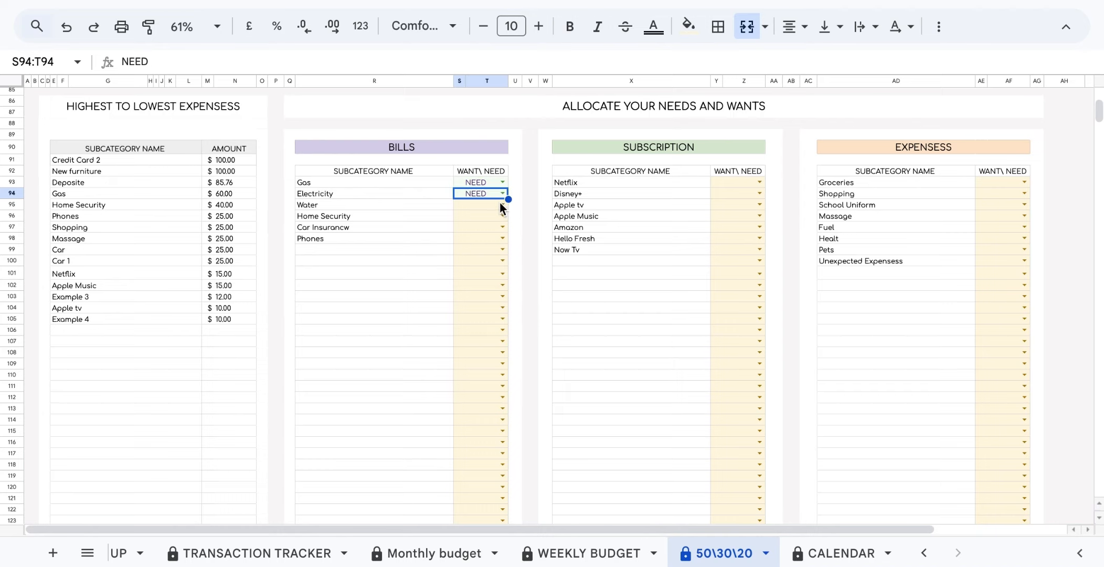
{"action": "left_click", "coordinate": [502, 206]}
{"action": "left_click", "coordinate": [501, 213]}
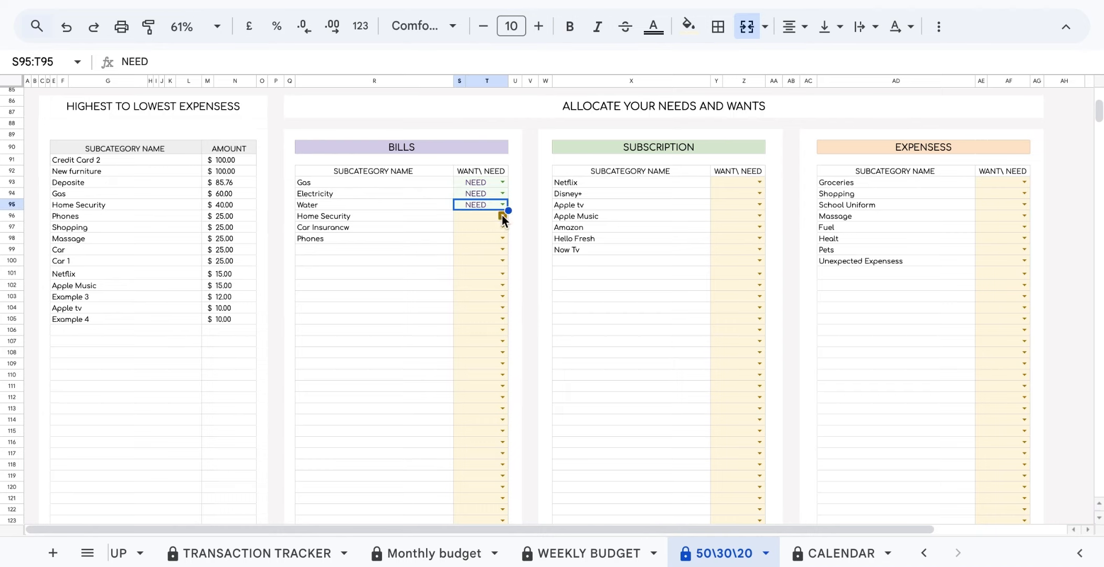
{"action": "left_click", "coordinate": [502, 215]}
{"action": "left_click", "coordinate": [502, 223]}
{"action": "left_click", "coordinate": [502, 227]}
{"action": "left_click", "coordinate": [500, 238]}
{"action": "left_click", "coordinate": [502, 238]}
{"action": "left_click", "coordinate": [500, 250]}
Tag subscriptions: Netflix, Disney+, Apple tv, Apple Music, Amazon, Now Tv as WANT; Hello Fresh as NEED.
{"action": "left_click", "coordinate": [759, 182]}
{"action": "left_click", "coordinate": [758, 203]}
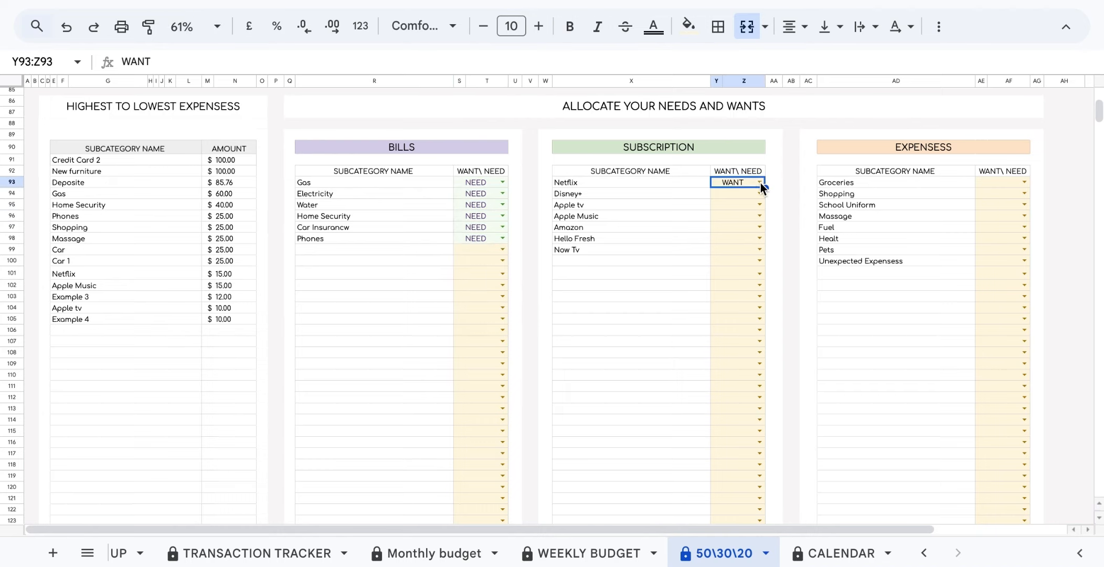
{"action": "left_click", "coordinate": [759, 193]}
{"action": "left_click", "coordinate": [760, 215]}
{"action": "left_click", "coordinate": [760, 204]}
{"action": "left_click", "coordinate": [751, 247]}
{"action": "left_click", "coordinate": [757, 216]}
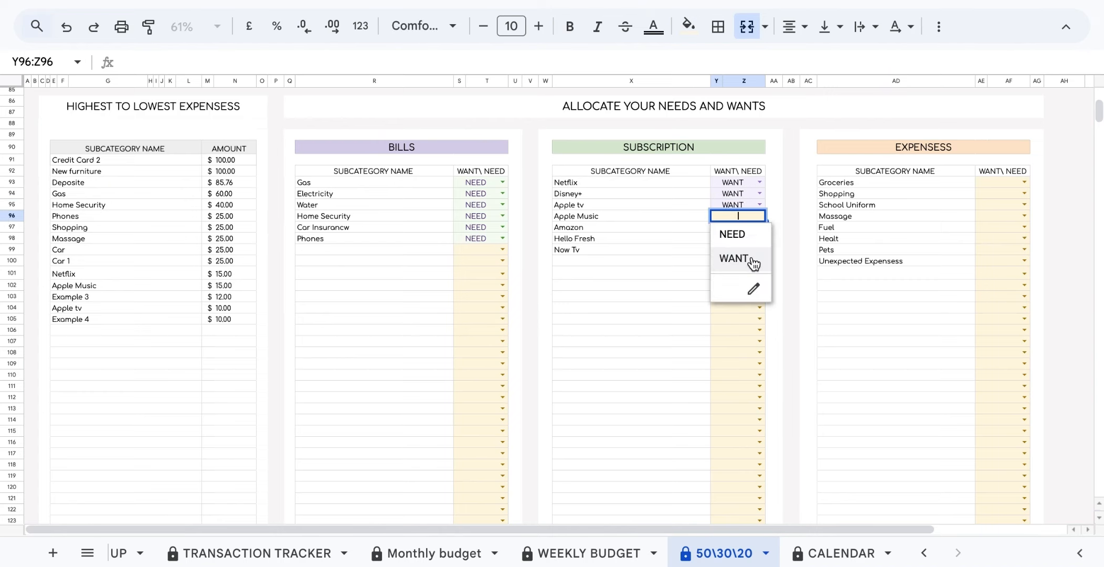
{"action": "left_click", "coordinate": [751, 261]}
{"action": "left_click", "coordinate": [759, 227]}
{"action": "left_click", "coordinate": [735, 269]}
{"action": "left_click", "coordinate": [760, 238]}
{"action": "left_click", "coordinate": [734, 256]}
{"action": "left_click", "coordinate": [759, 249]}
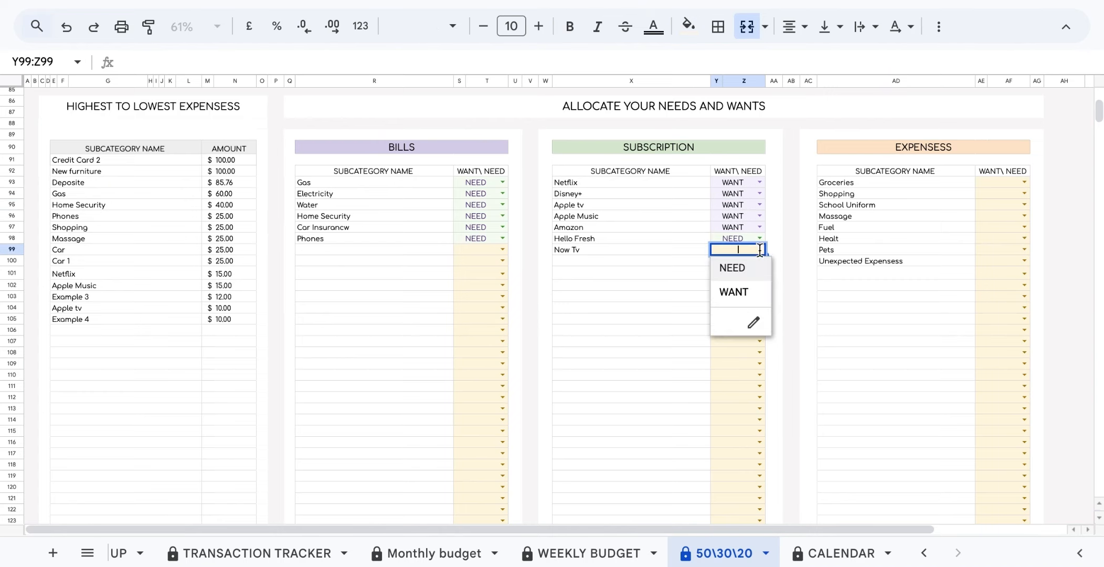
{"action": "left_click", "coordinate": [734, 291]}
Tag expenses as NEED, except Massage as WANT: Groceries, Shopping, School Uniform, Fuel, Healt, Pets, Unexpected Expensess.
{"action": "left_click", "coordinate": [1025, 182]}
{"action": "left_click", "coordinate": [1011, 199]}
{"action": "left_click", "coordinate": [1024, 194]}
{"action": "left_click", "coordinate": [1011, 211]}
{"action": "left_click", "coordinate": [1024, 205]}
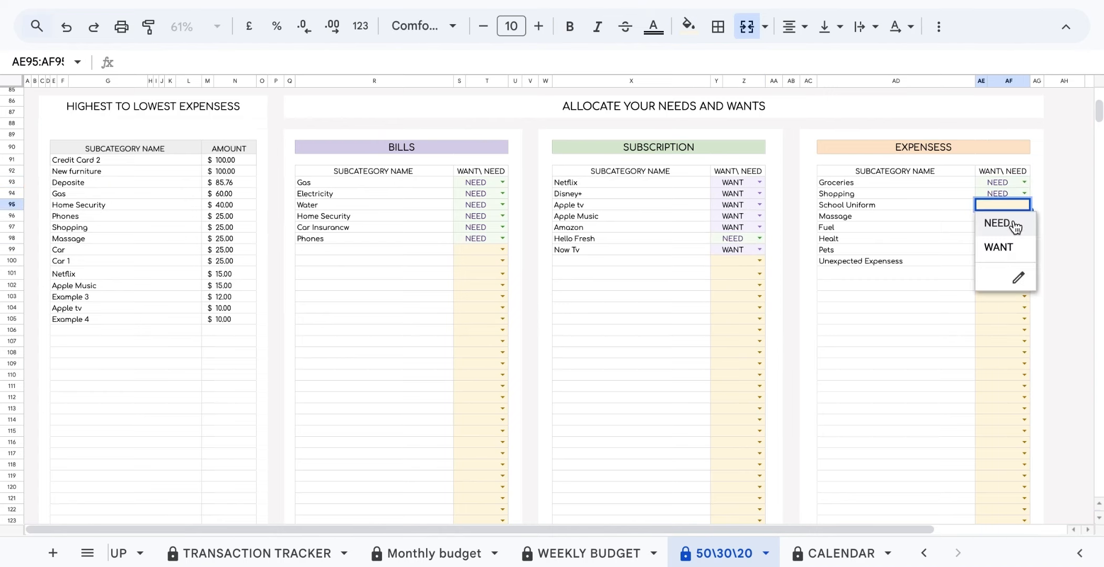
{"action": "left_click", "coordinate": [1011, 222]}
{"action": "left_click", "coordinate": [1024, 215]}
{"action": "left_click", "coordinate": [1008, 255]}
{"action": "left_click", "coordinate": [1024, 227]}
{"action": "left_click", "coordinate": [1011, 244]}
{"action": "left_click", "coordinate": [1024, 238]}
{"action": "left_click", "coordinate": [1011, 256]}
{"action": "left_click", "coordinate": [1024, 249]}
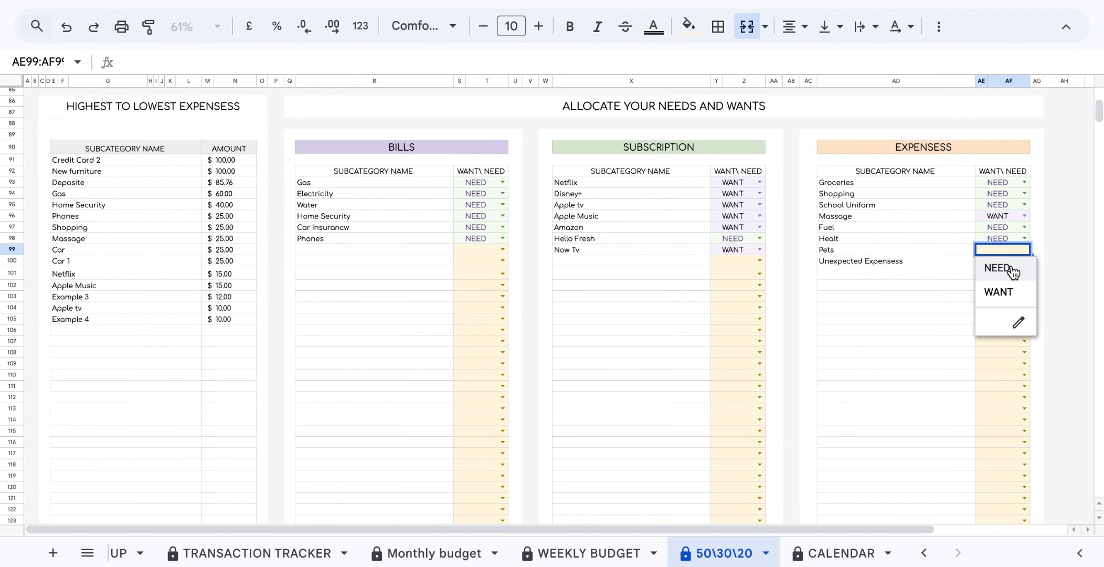
{"action": "left_click", "coordinate": [1011, 267]}
{"action": "left_click", "coordinate": [1024, 261]}
{"action": "left_click", "coordinate": [1015, 279]}
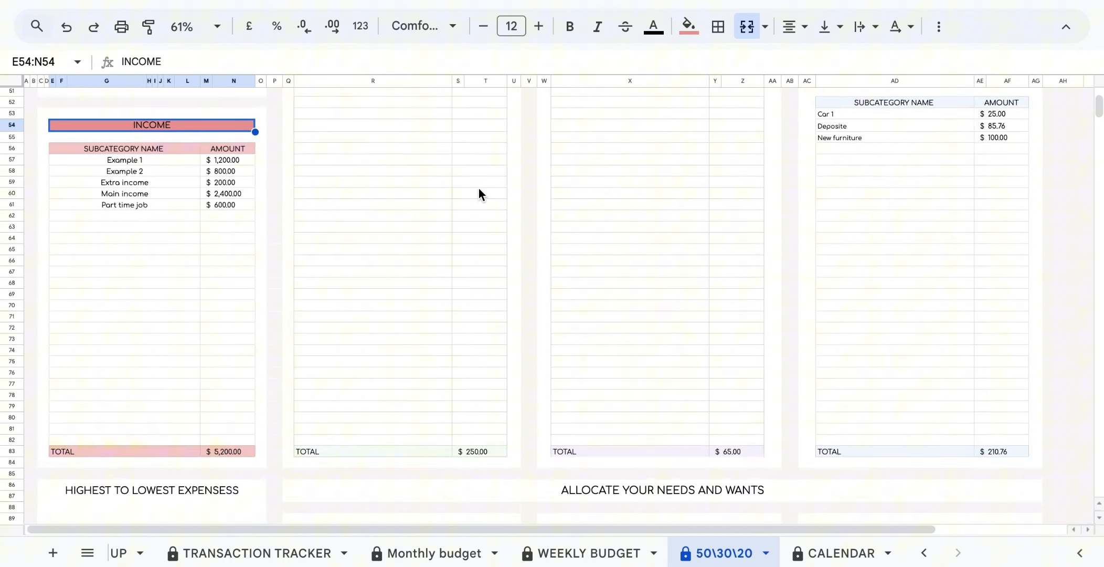
Move the 50\30\20 period start back to 24 September 2024 and review the expense breakdown.
{"action": "scroll", "coordinate": [577, 183], "scroll_direction": "up", "scroll_amount": 8}
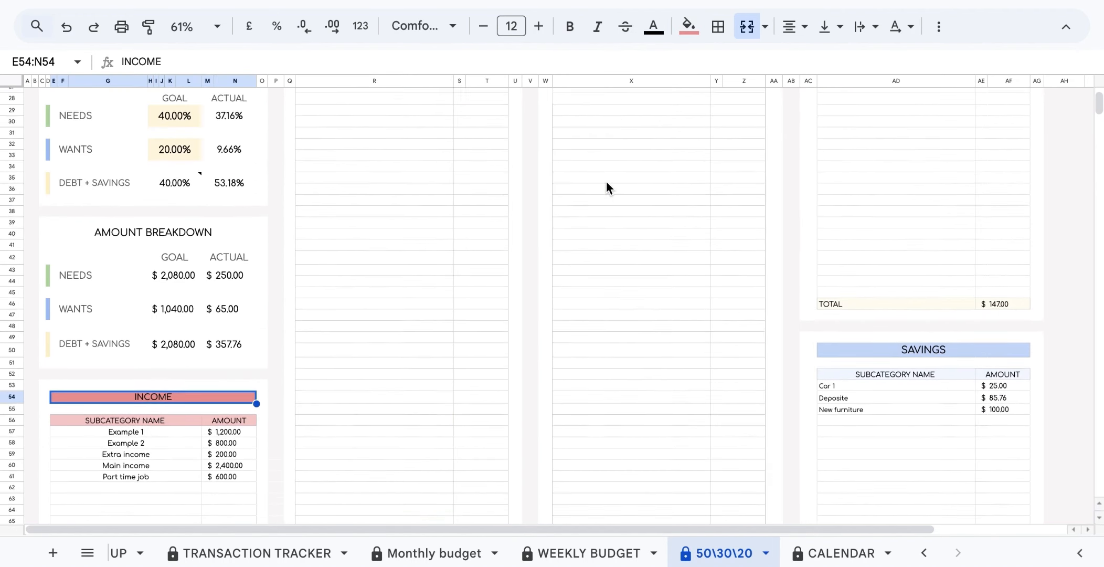
{"action": "left_click", "coordinate": [873, 363]}
{"action": "scroll", "coordinate": [872, 364], "scroll_direction": "up", "scroll_amount": 6}
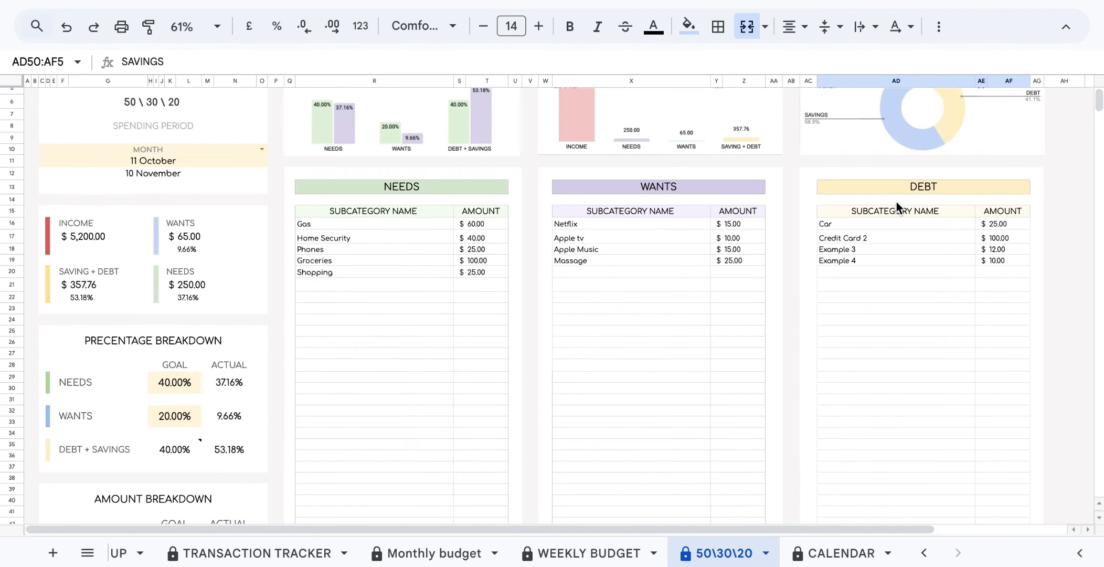
{"action": "left_click", "coordinate": [897, 192]}
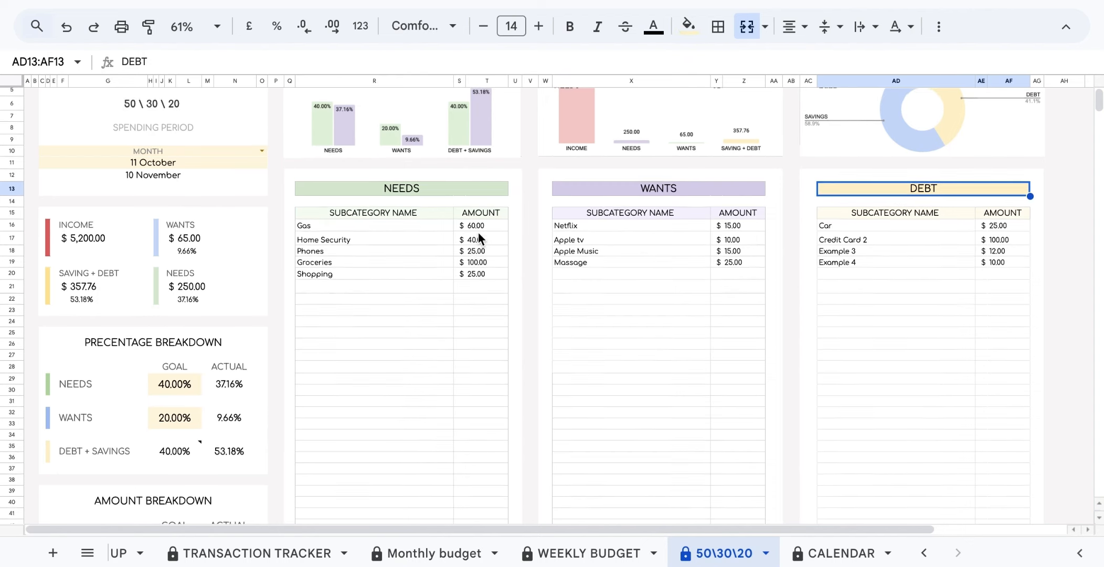
{"action": "scroll", "coordinate": [409, 225], "scroll_direction": "up", "scroll_amount": 1}
{"action": "double_click", "coordinate": [189, 186]}
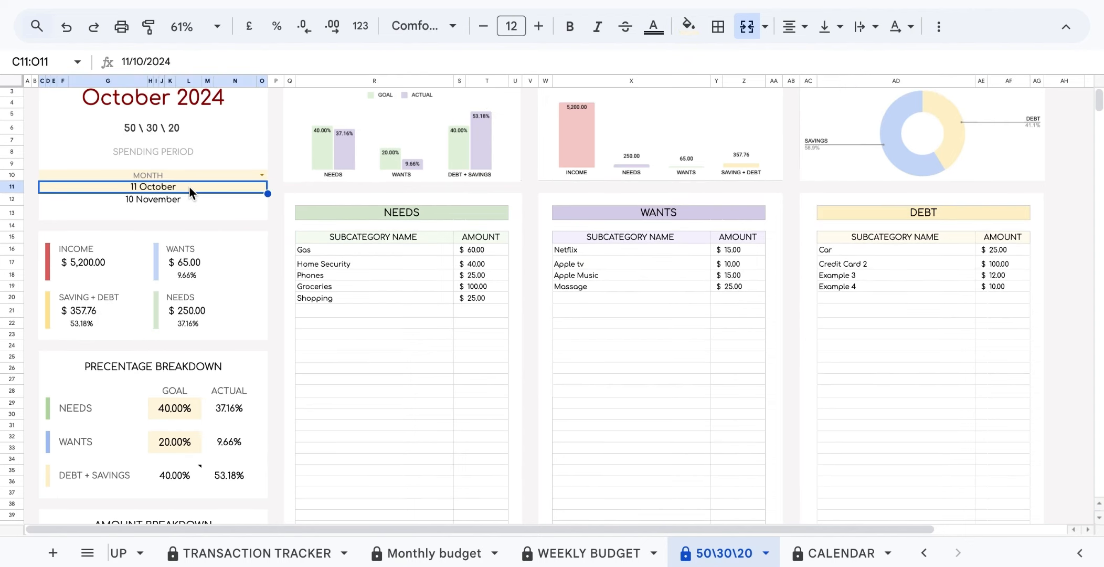
{"action": "left_click", "coordinate": [207, 213]}
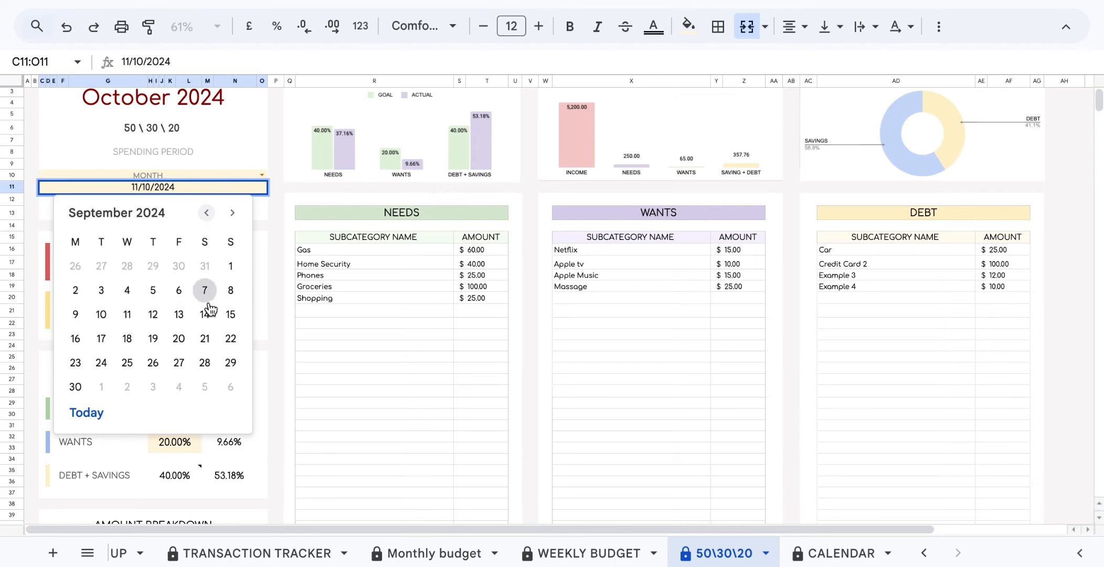
{"action": "left_click", "coordinate": [101, 362]}
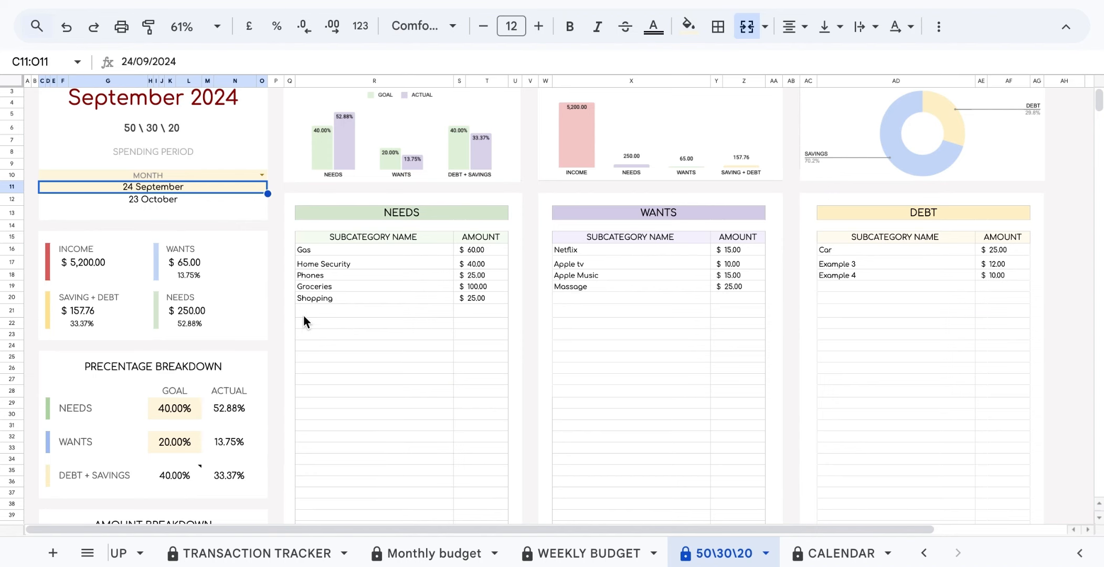
{"action": "scroll", "coordinate": [316, 313], "scroll_direction": "down", "scroll_amount": 15}
{"action": "scroll", "coordinate": [316, 312], "scroll_direction": "down", "scroll_amount": 1}
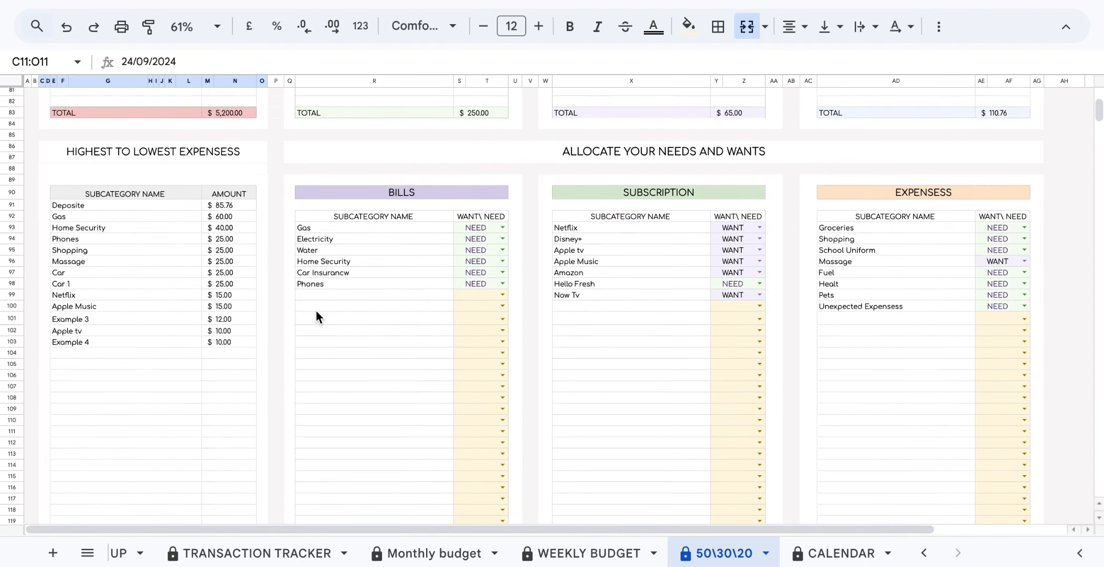
{"action": "left_click", "coordinate": [239, 161]}
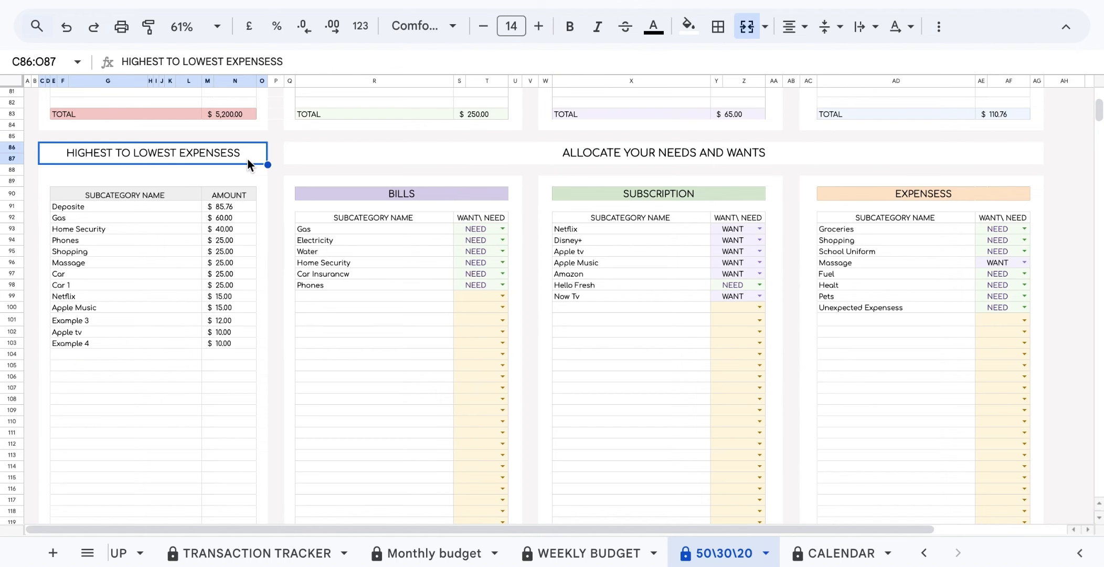
{"action": "scroll", "coordinate": [248, 157], "scroll_direction": "up", "scroll_amount": 15}
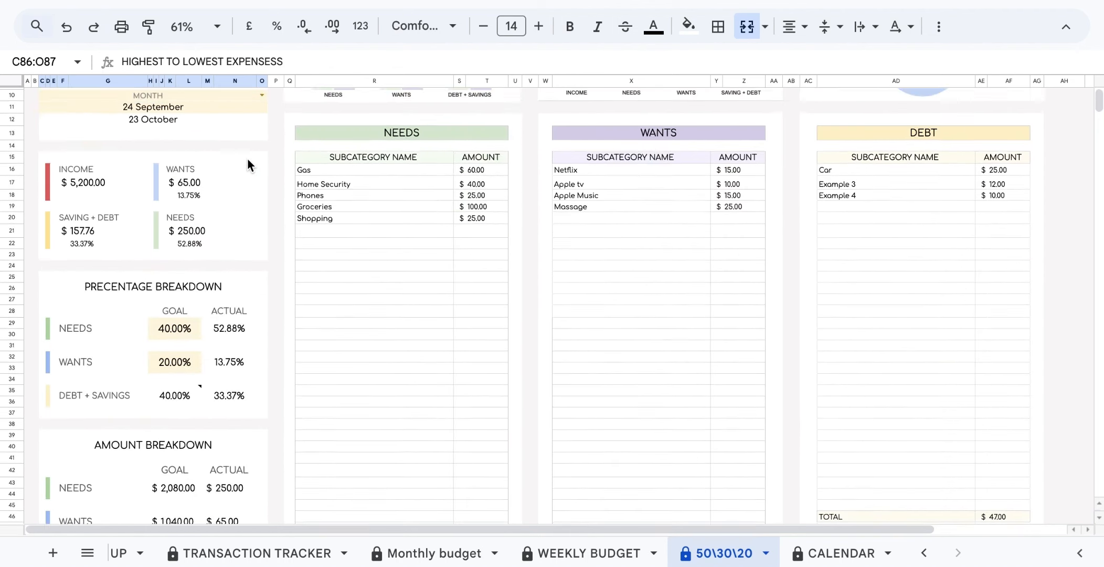
{"action": "left_click", "coordinate": [389, 163]}
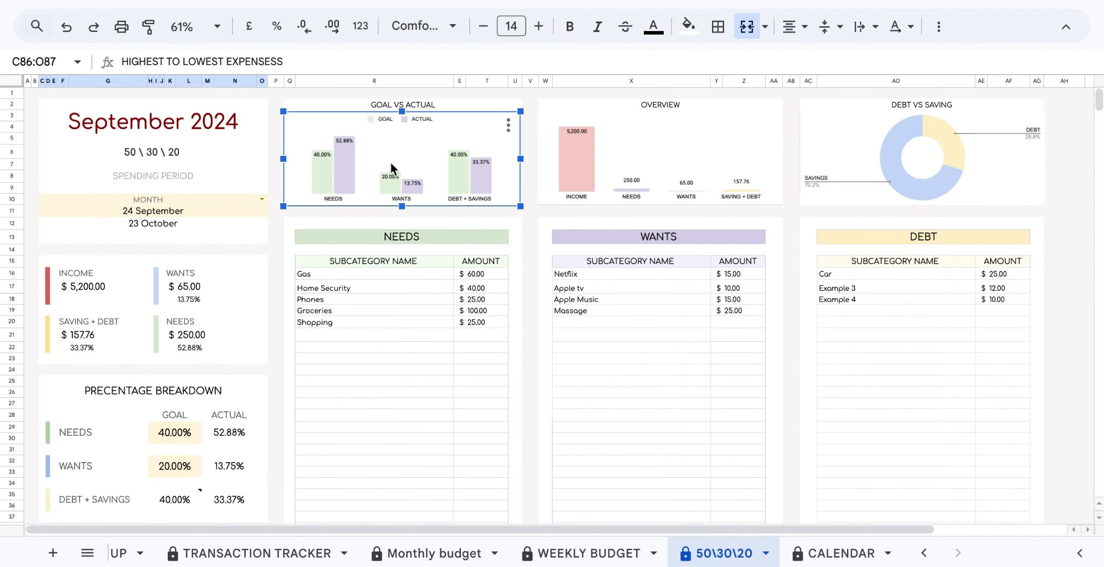
{"action": "left_click", "coordinate": [652, 169]}
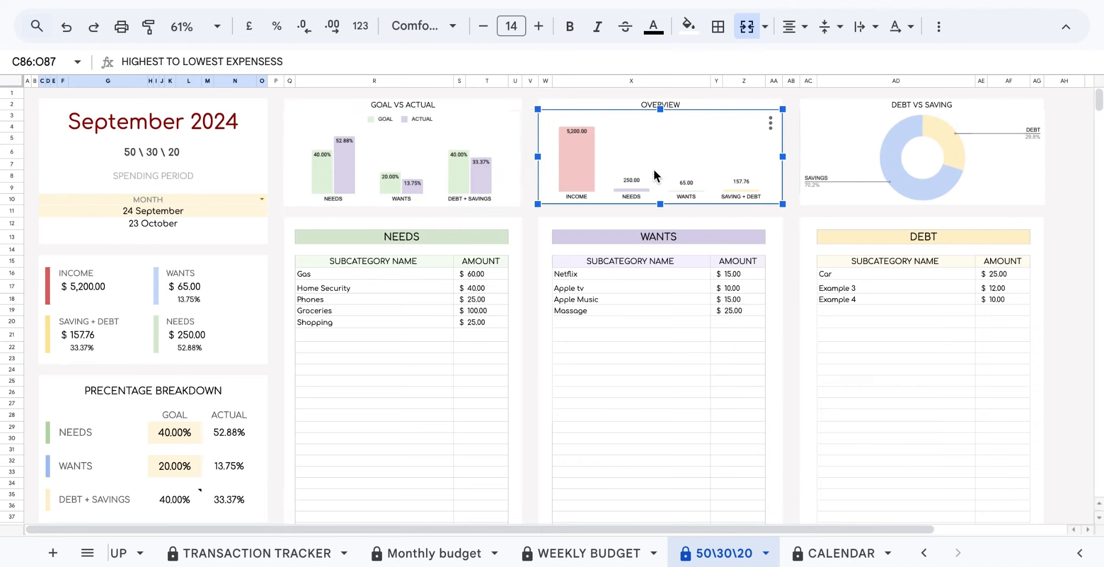
{"action": "left_click", "coordinate": [816, 196]}
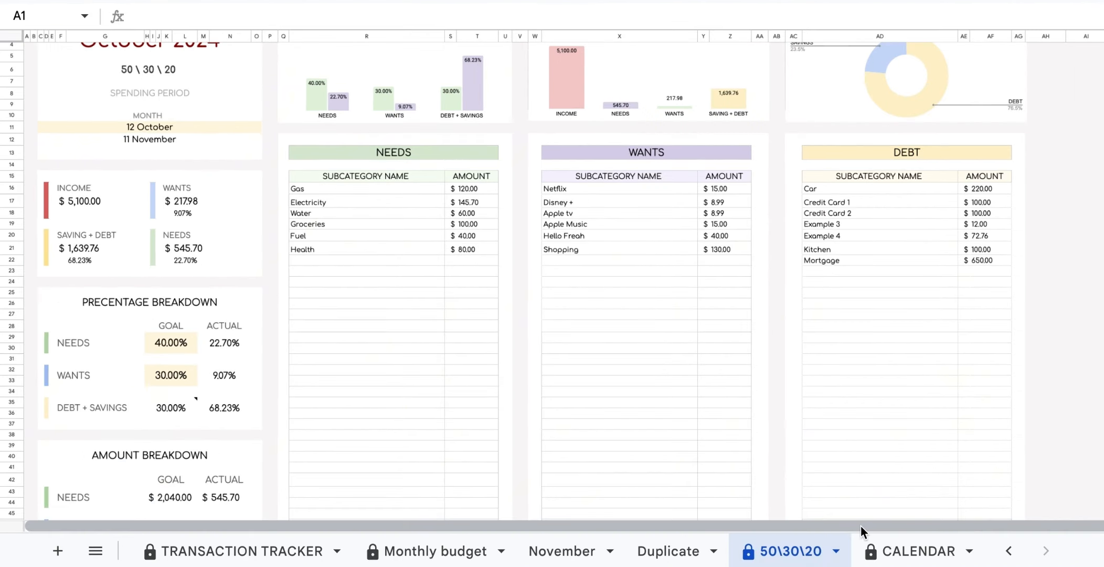
Switch to the CALENDAR tab showing the 01–30 Nov 2024 bill calendar.
{"action": "left_click", "coordinate": [882, 552]}
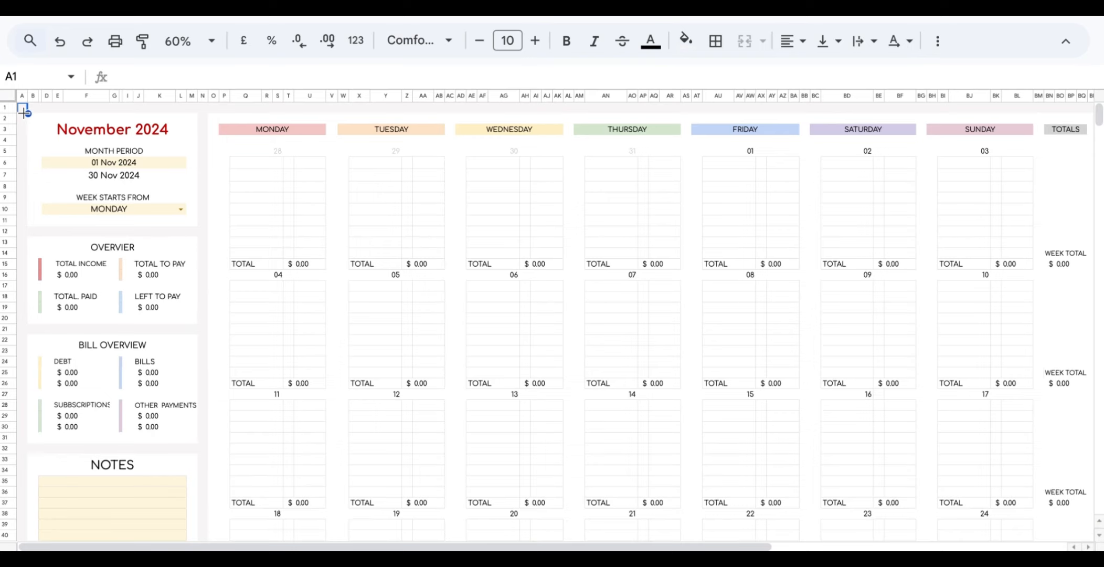
Set the calendar's month start date to 11 Oct 2024, keeping MONDAY as week start.
{"action": "left_click", "coordinate": [162, 162]}
{"action": "double_click", "coordinate": [162, 162]}
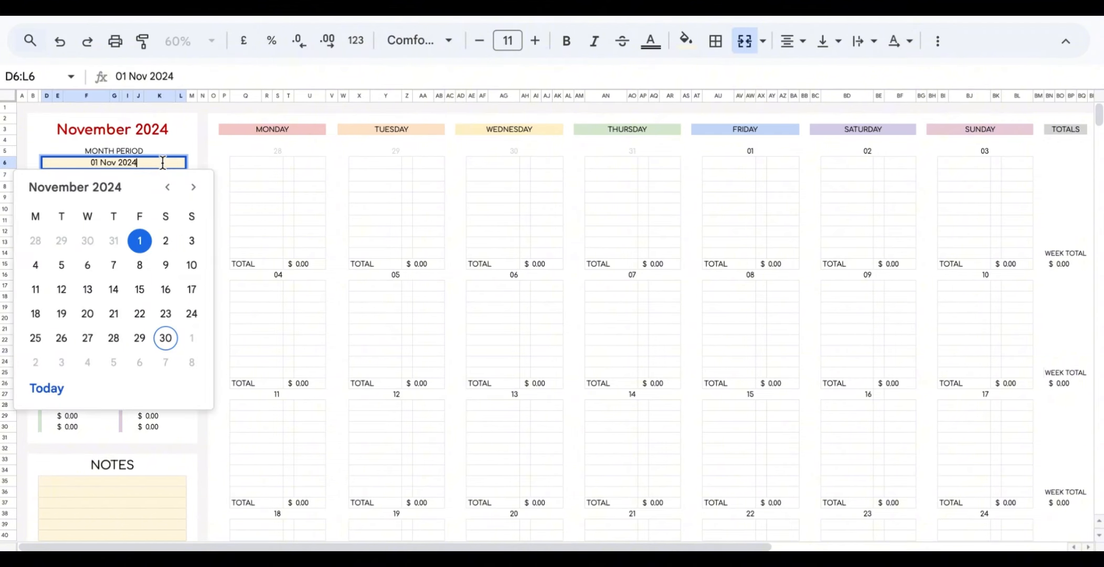
{"action": "left_click", "coordinate": [167, 188]}
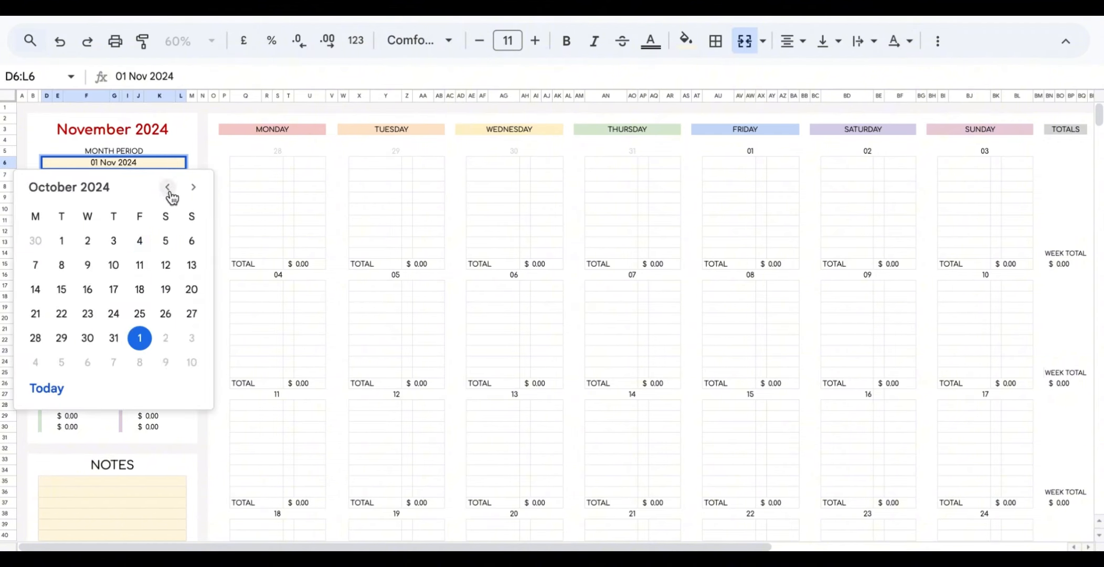
{"action": "left_click", "coordinate": [139, 265]}
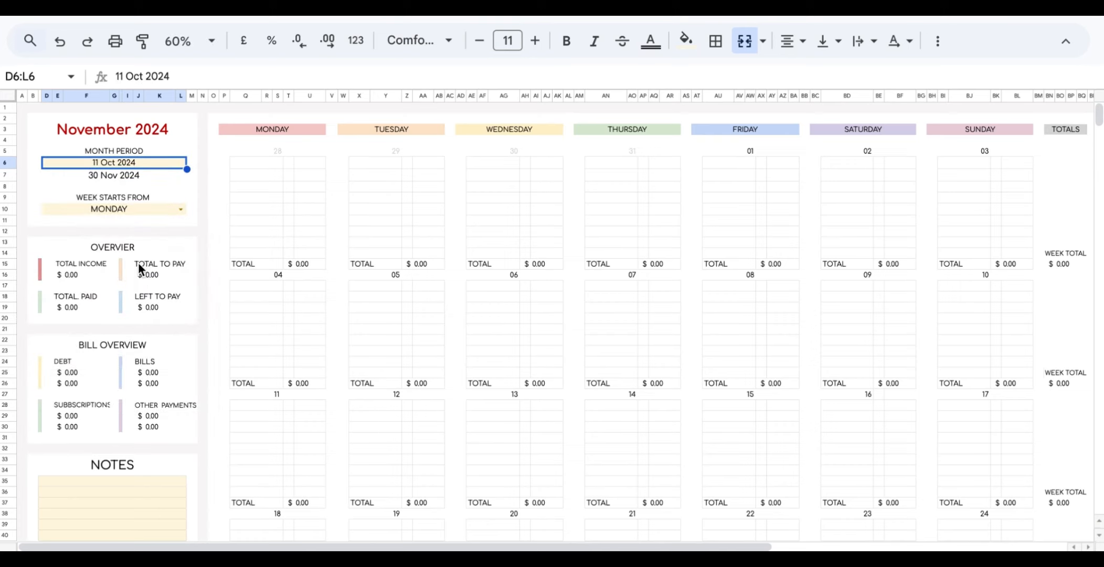
{"action": "left_click", "coordinate": [181, 209]}
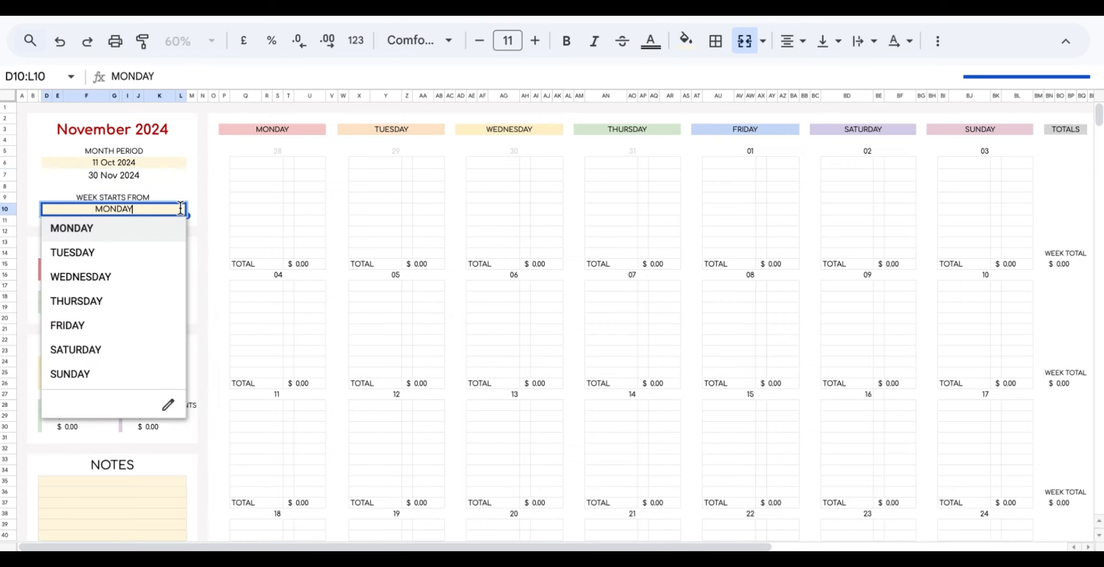
{"action": "left_click", "coordinate": [161, 236]}
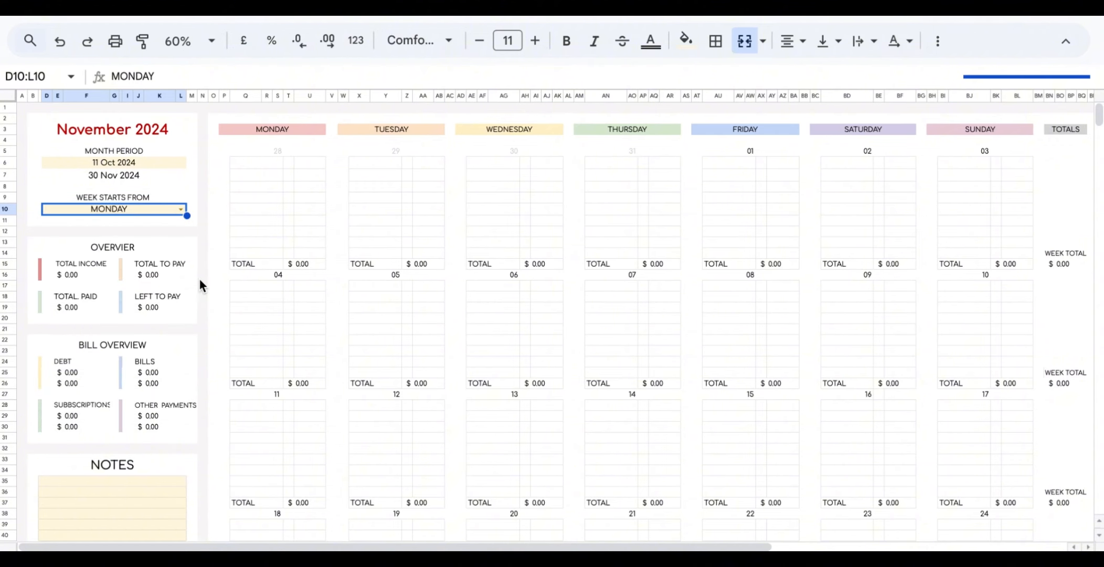
Look over the first Income row's name, payment date, frequency and amount cells.
{"action": "scroll", "coordinate": [200, 280], "scroll_direction": "down", "scroll_amount": 10}
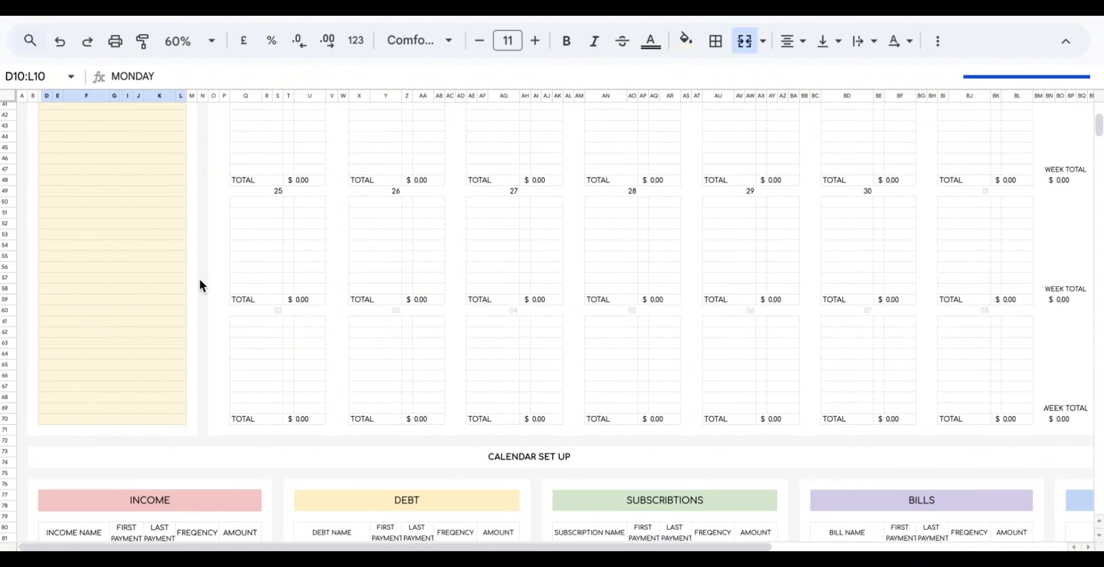
{"action": "scroll", "coordinate": [199, 279], "scroll_direction": "down", "scroll_amount": 7}
{"action": "left_click", "coordinate": [22, 139]}
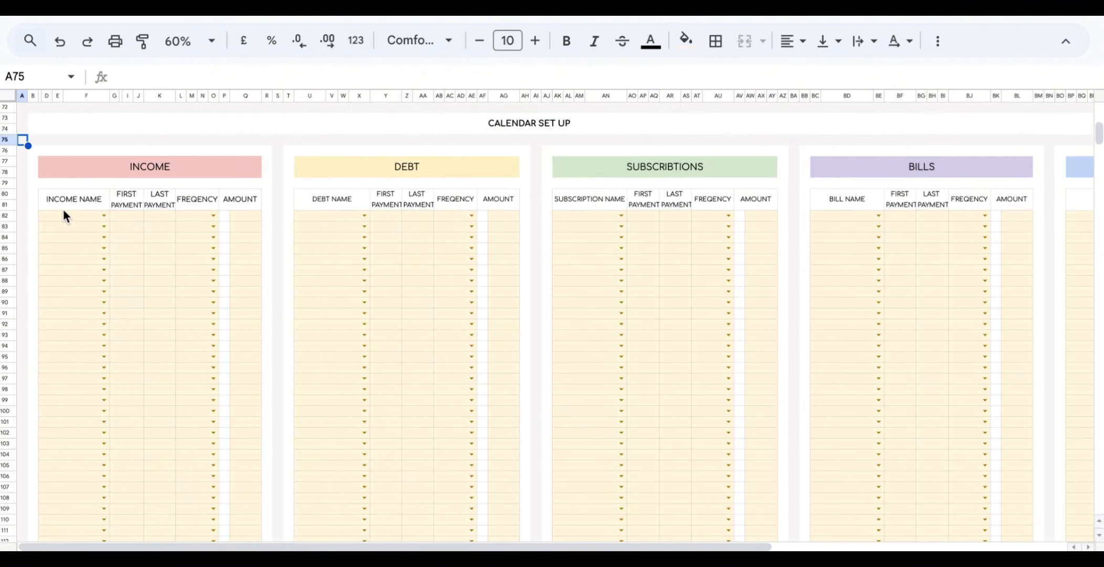
{"action": "left_click", "coordinate": [103, 214]}
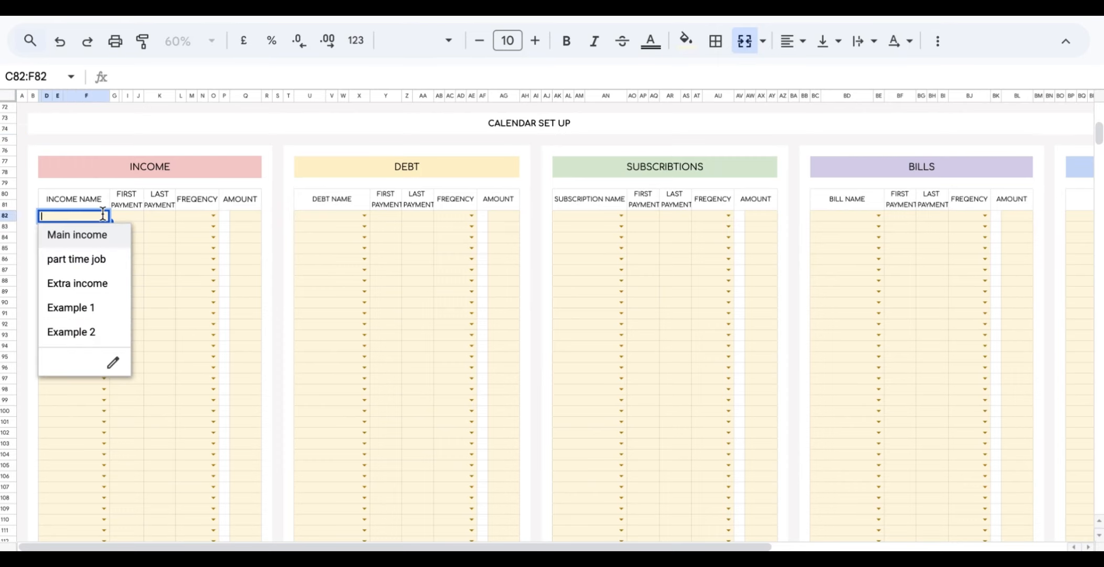
{"action": "left_click", "coordinate": [130, 216]}
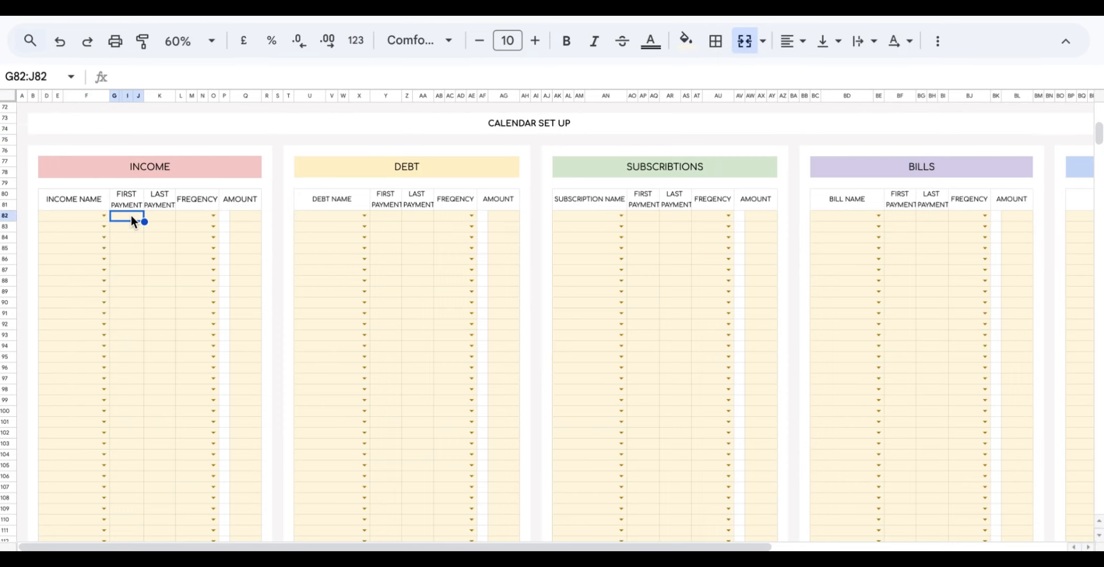
{"action": "left_click", "coordinate": [162, 217]}
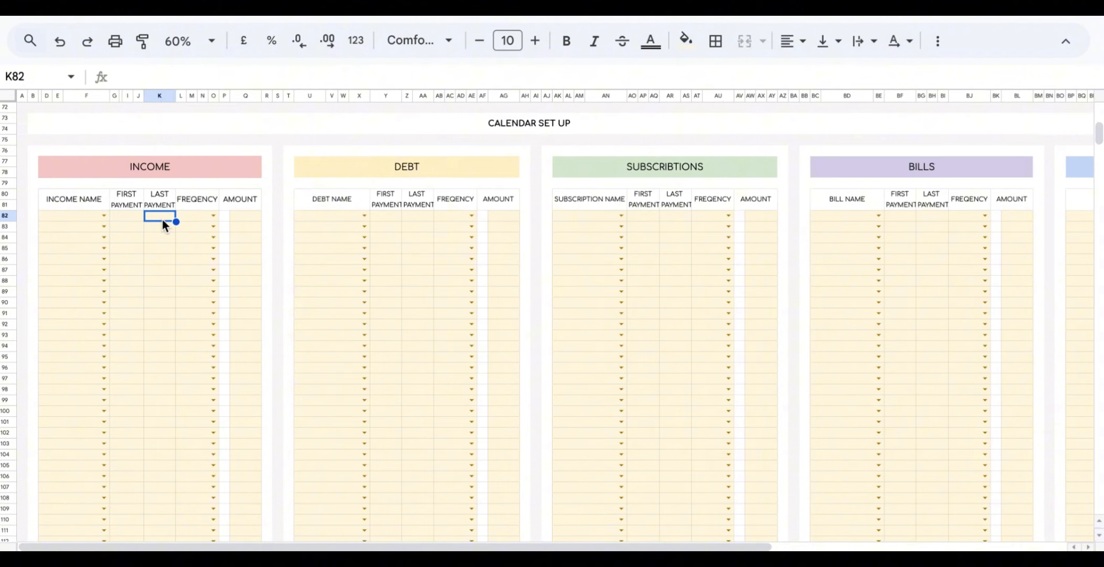
{"action": "left_click", "coordinate": [211, 216]}
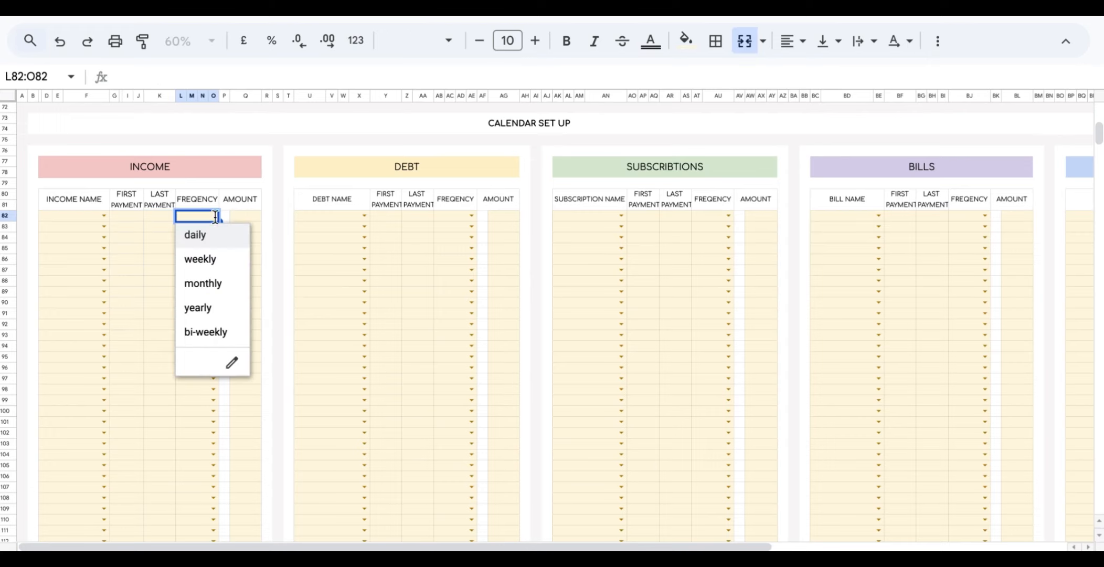
{"action": "left_click", "coordinate": [240, 218]}
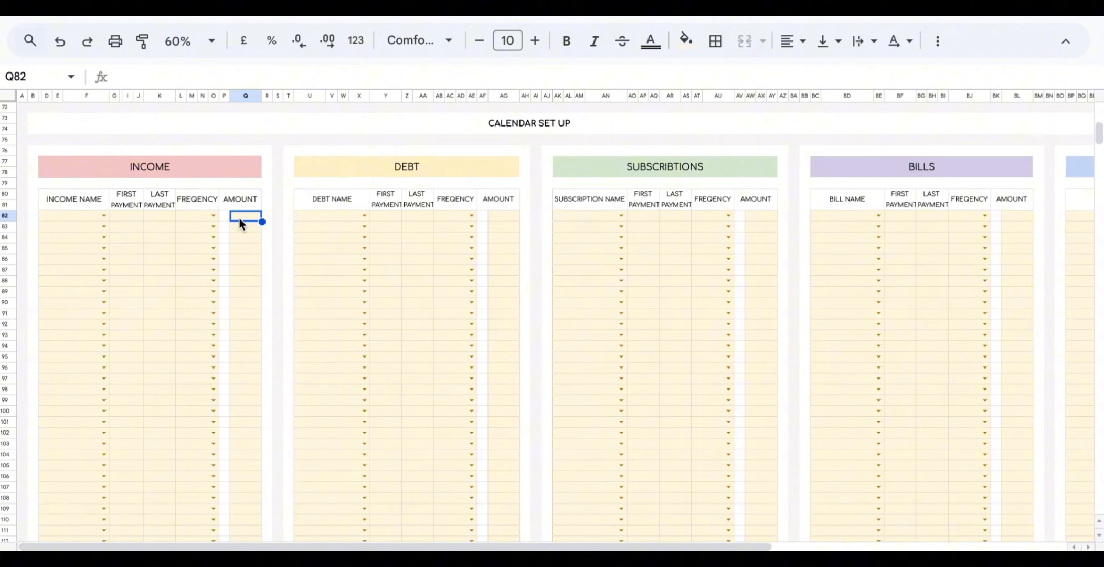
Set Main income to start 11 October, weekly, with amount 400.
{"action": "left_click", "coordinate": [103, 215]}
{"action": "left_click", "coordinate": [96, 236]}
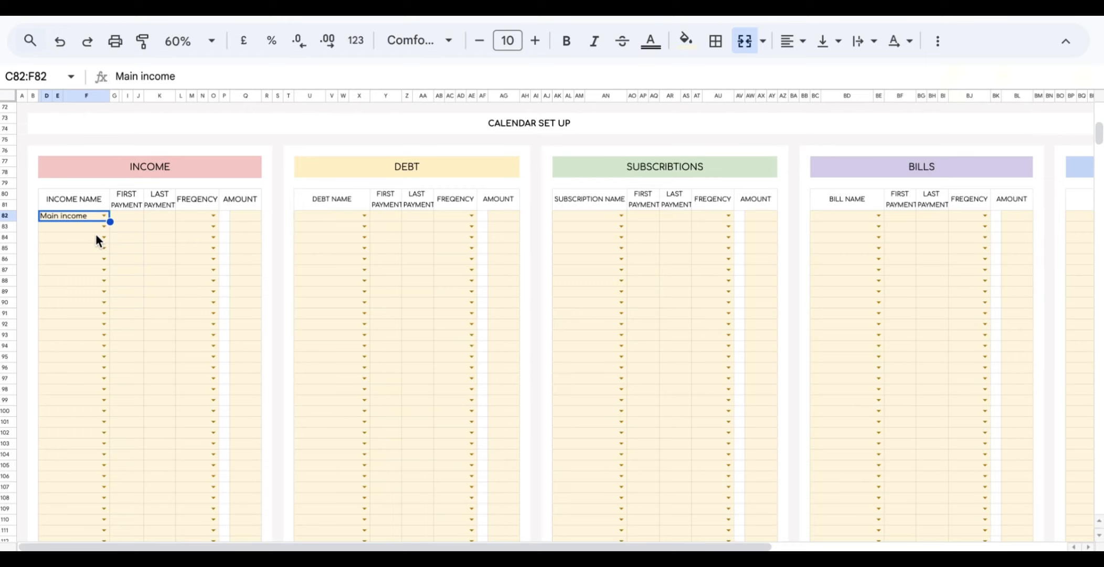
{"action": "left_click", "coordinate": [136, 220]}
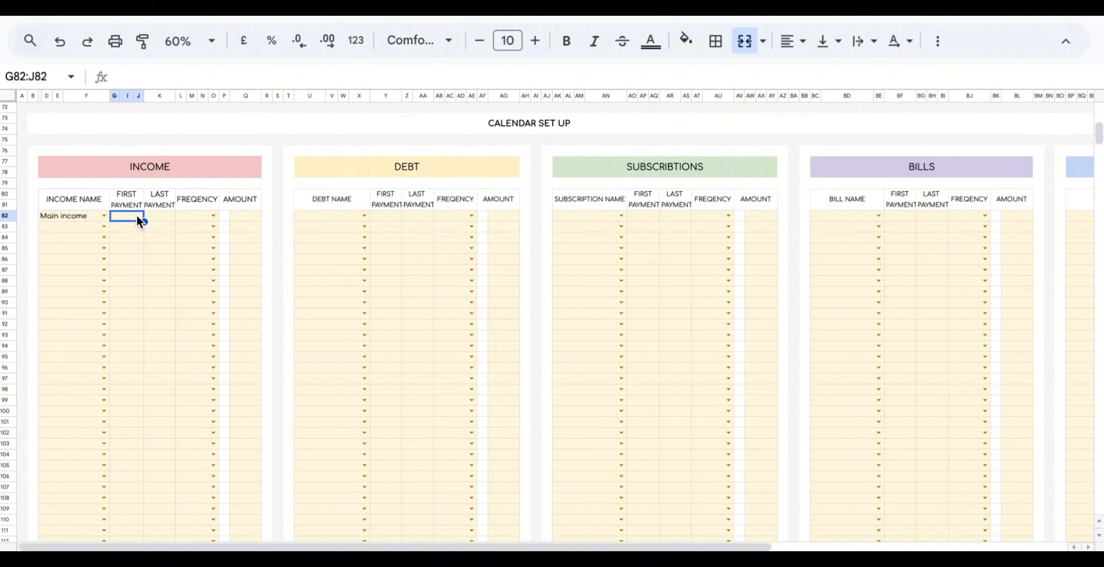
{"action": "double_click", "coordinate": [137, 217]}
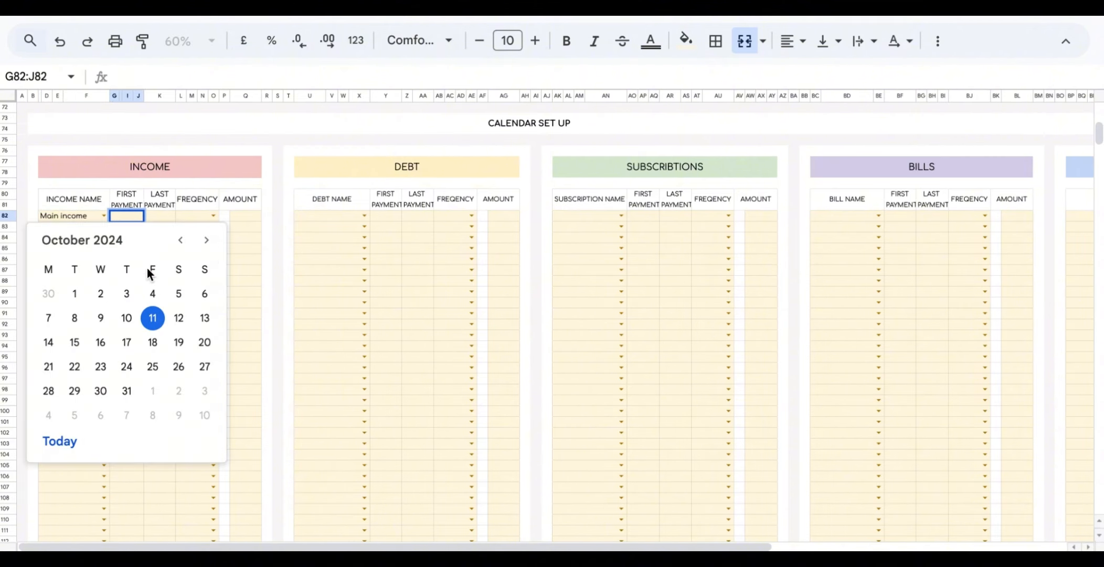
{"action": "left_click", "coordinate": [151, 321]}
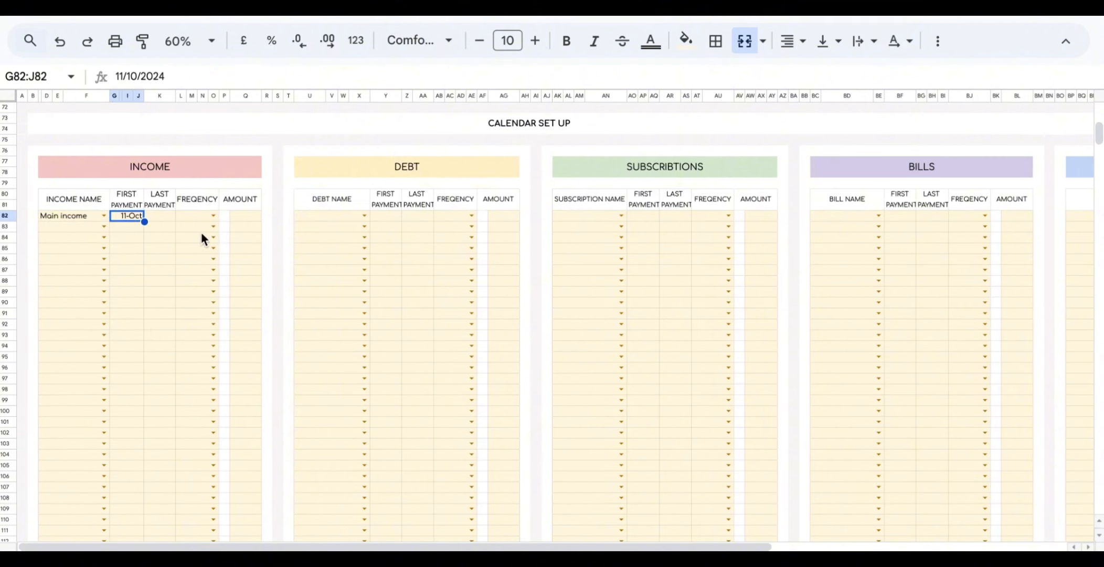
{"action": "left_click", "coordinate": [213, 216]}
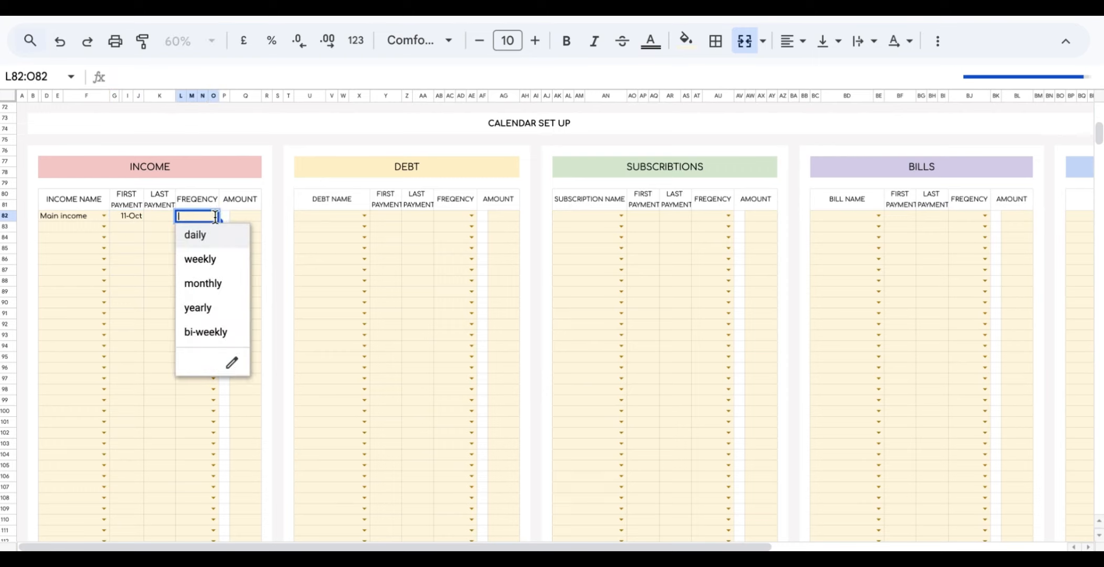
{"action": "left_click", "coordinate": [214, 259]}
{"action": "left_click", "coordinate": [244, 215]}
{"action": "type", "text": "400"}
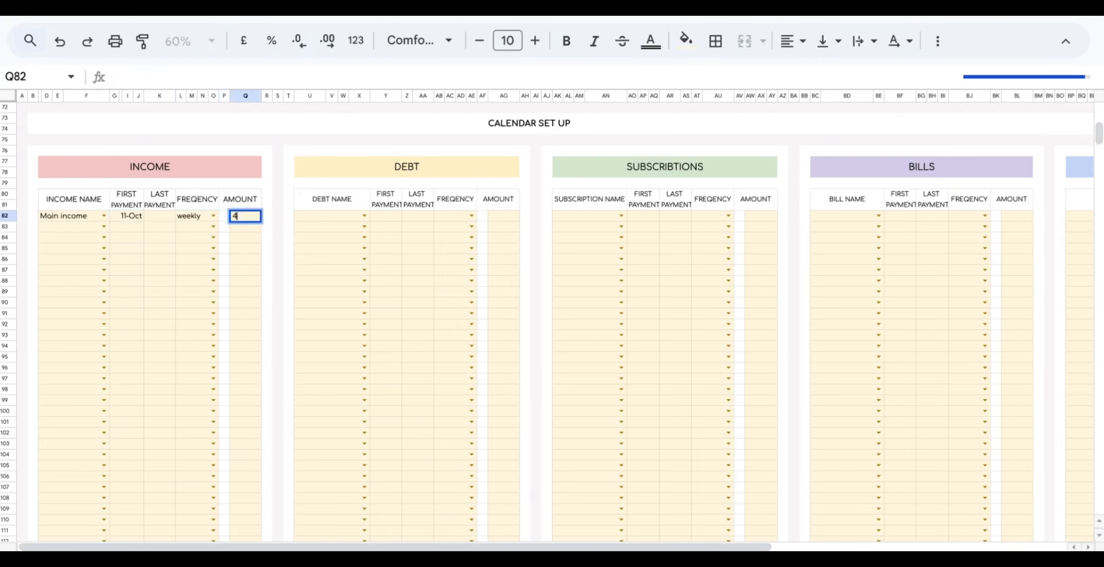
{"action": "left_click", "coordinate": [24, 144]}
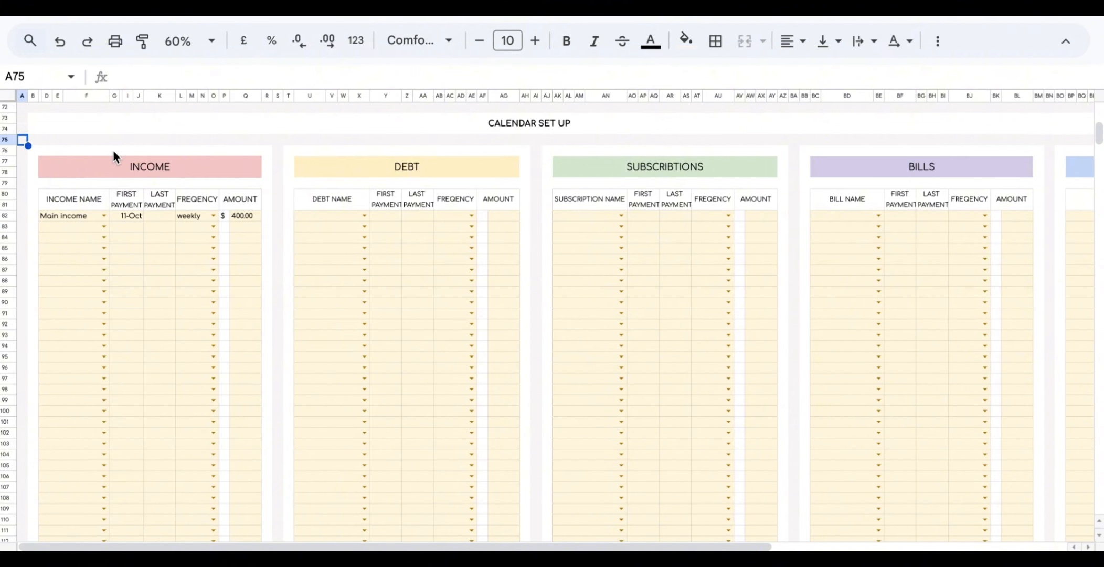
Check the Main income entries on Fridays 11, 18, 25, 01 and 08 in the calendar.
{"action": "scroll", "coordinate": [114, 151], "scroll_direction": "up", "scroll_amount": 15}
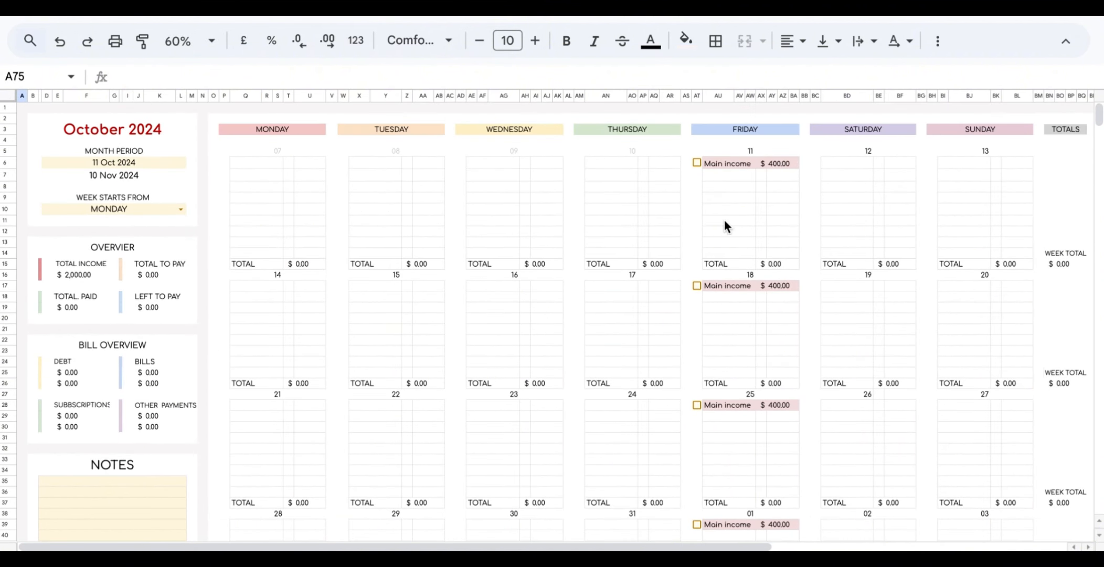
{"action": "left_click", "coordinate": [736, 163]}
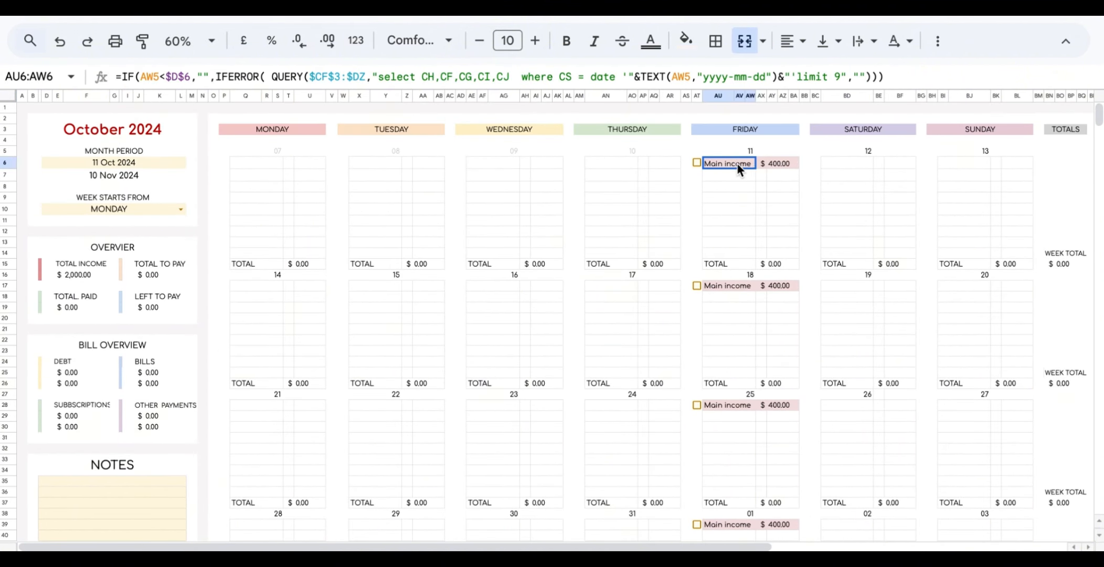
{"action": "left_click", "coordinate": [729, 288]}
{"action": "left_click", "coordinate": [725, 403]}
{"action": "scroll", "coordinate": [725, 403], "scroll_direction": "down", "scroll_amount": 5}
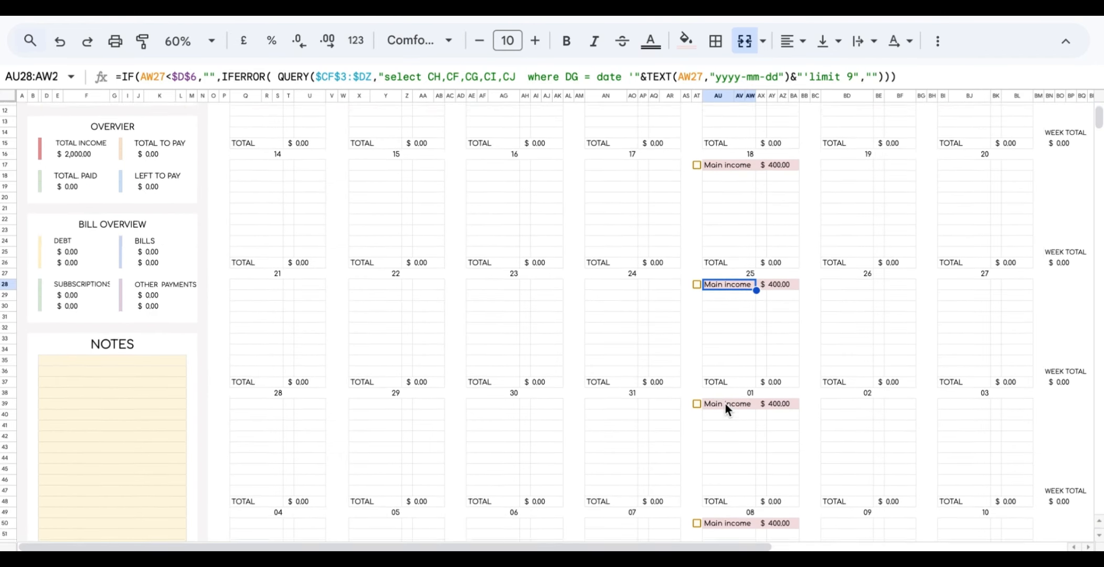
{"action": "left_click", "coordinate": [726, 379]}
{"action": "left_click", "coordinate": [726, 493]}
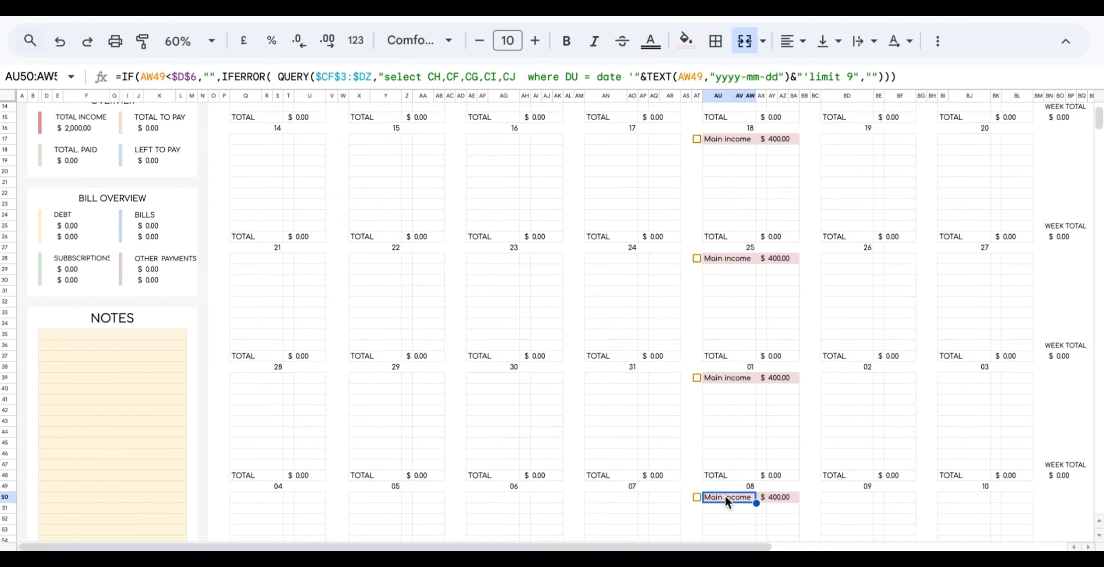
{"action": "scroll", "coordinate": [724, 495], "scroll_direction": "down", "scroll_amount": 6}
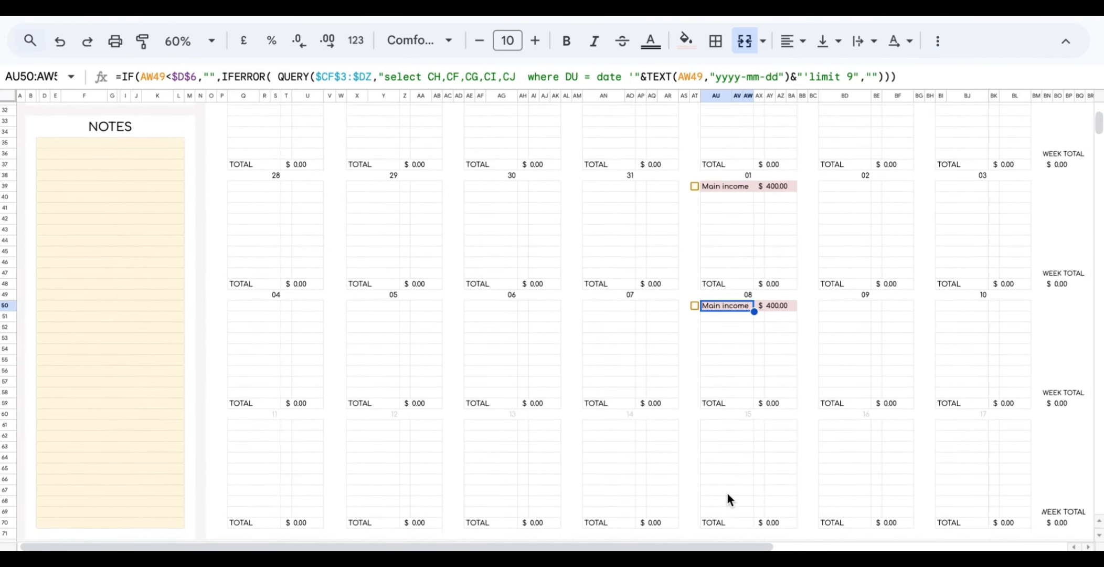
{"action": "scroll", "coordinate": [728, 494], "scroll_direction": "up", "scroll_amount": 10}
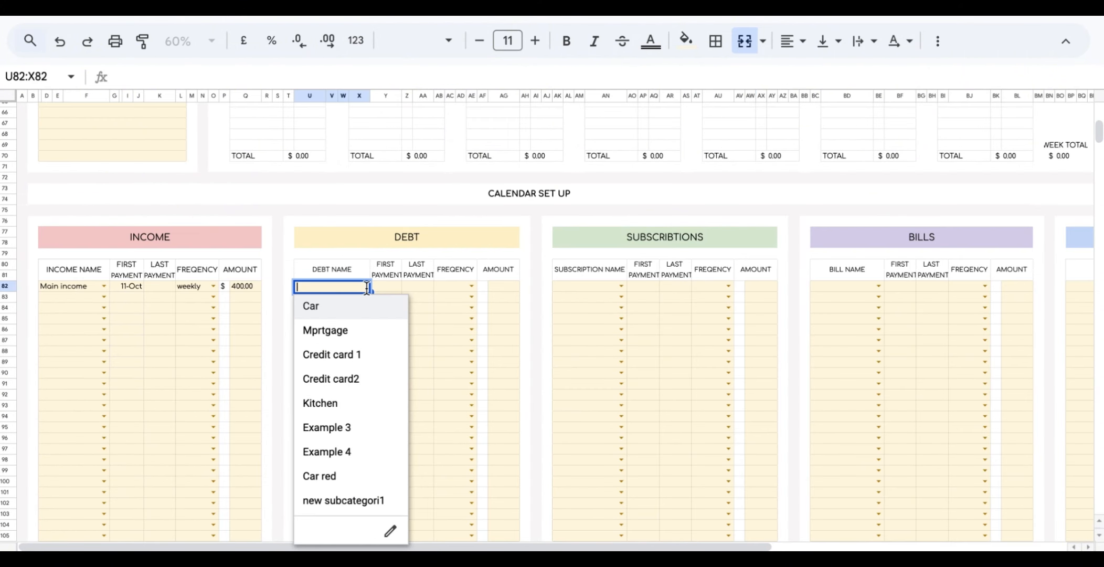
Choose Car as the debt, with first payment 9 October and bi-weekly frequency.
{"action": "left_click", "coordinate": [22, 210]}
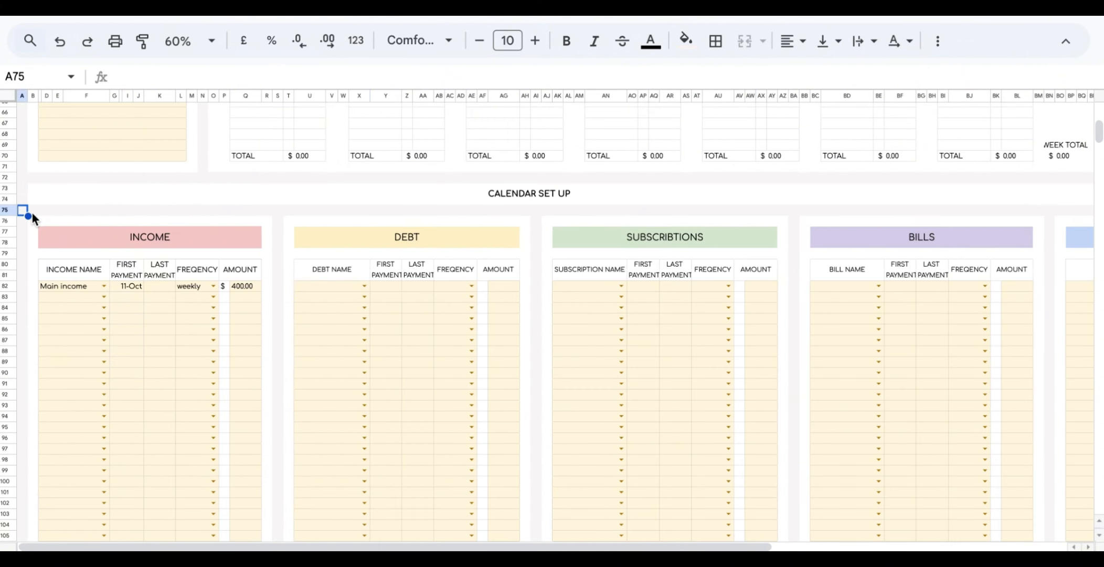
{"action": "left_click", "coordinate": [365, 286]}
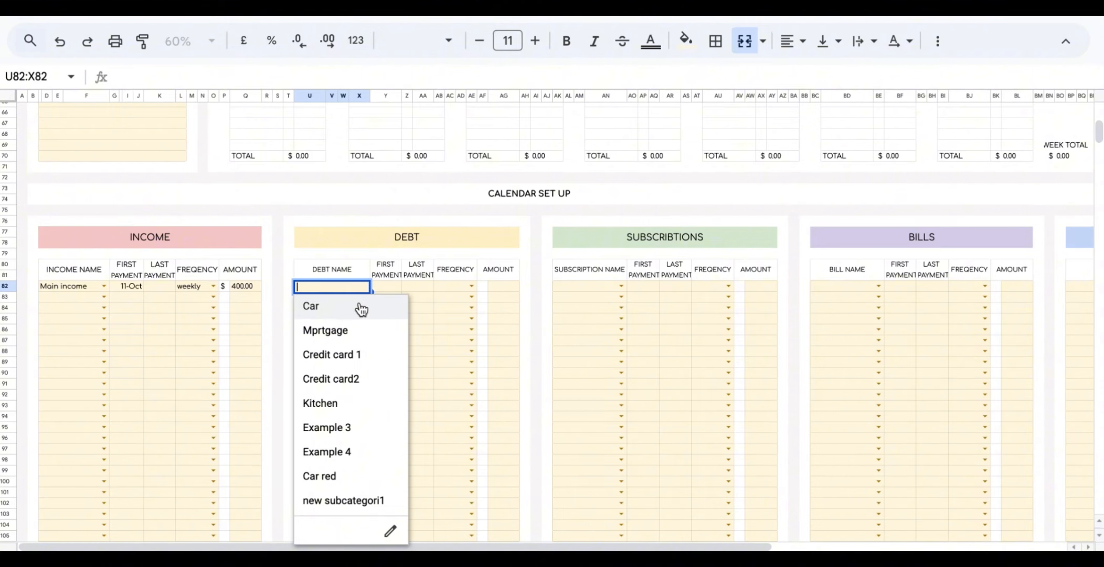
{"action": "left_click", "coordinate": [362, 309]}
{"action": "left_click", "coordinate": [385, 285]}
{"action": "left_click", "coordinate": [386, 286]}
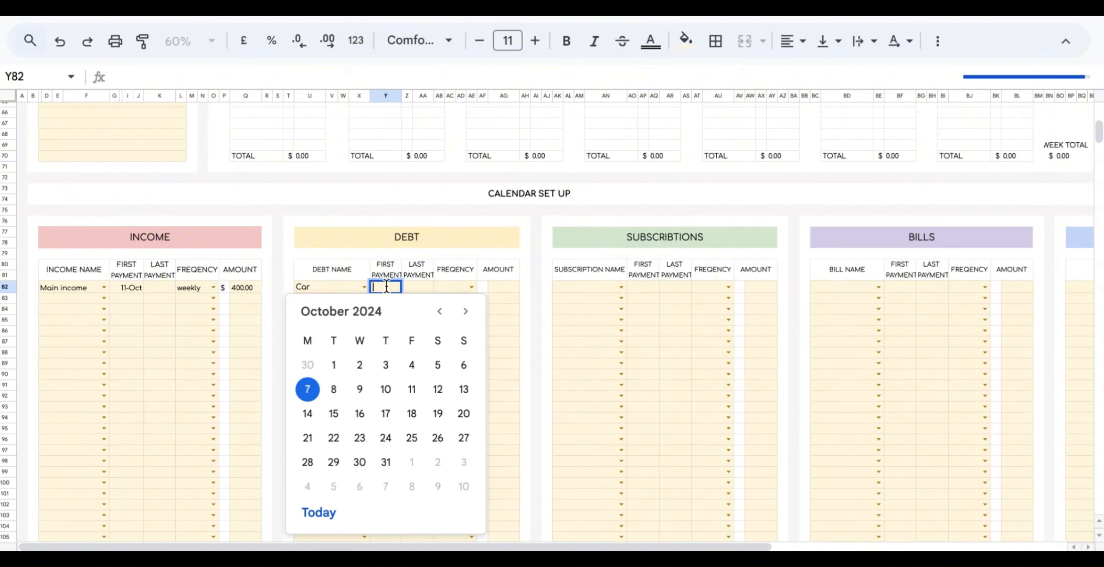
{"action": "left_click", "coordinate": [361, 389]}
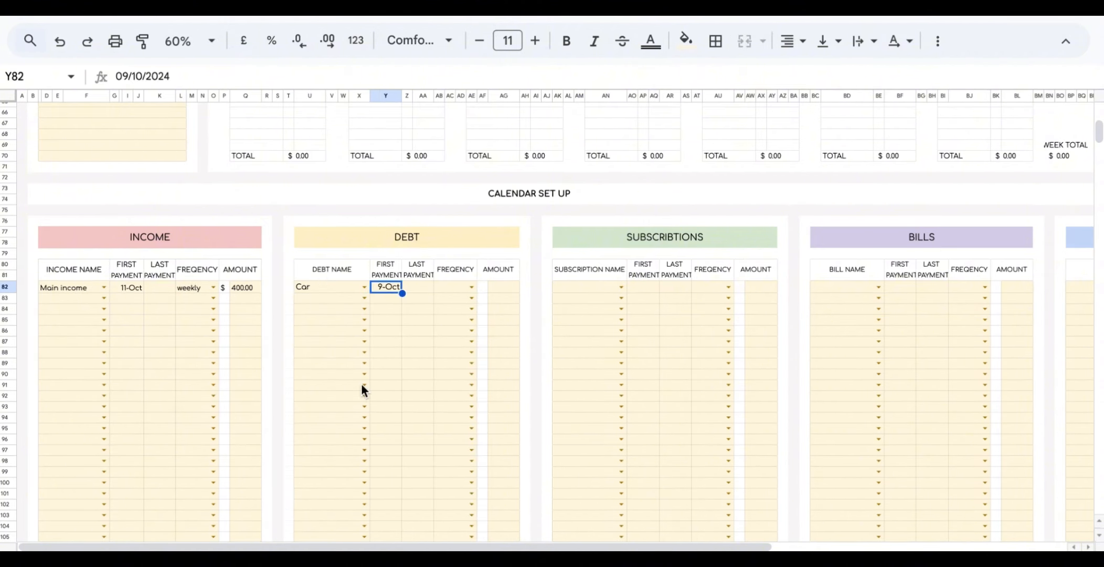
{"action": "left_click", "coordinate": [472, 287]}
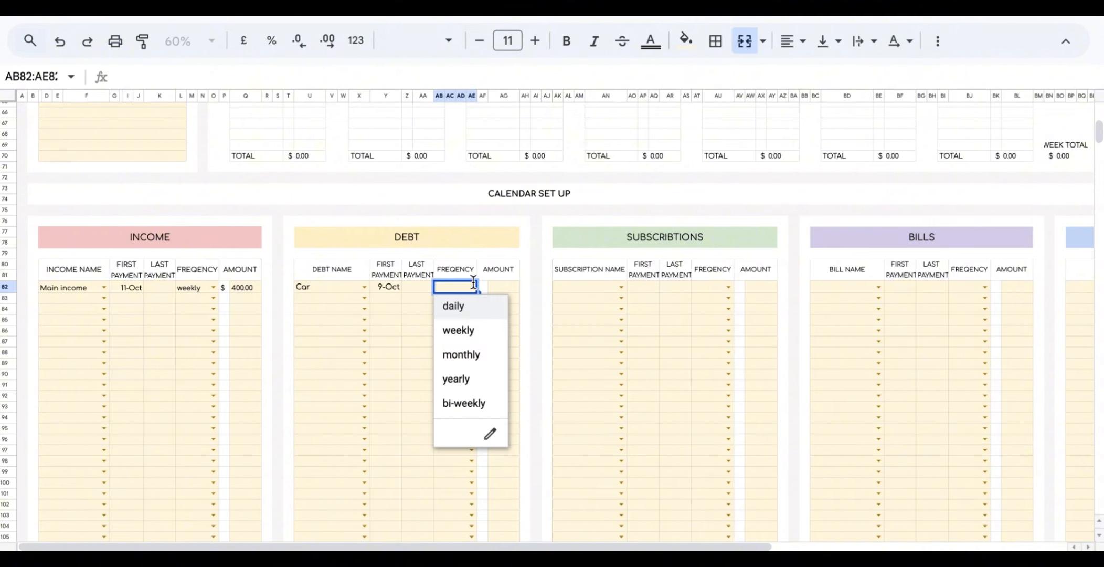
{"action": "left_click", "coordinate": [464, 403]}
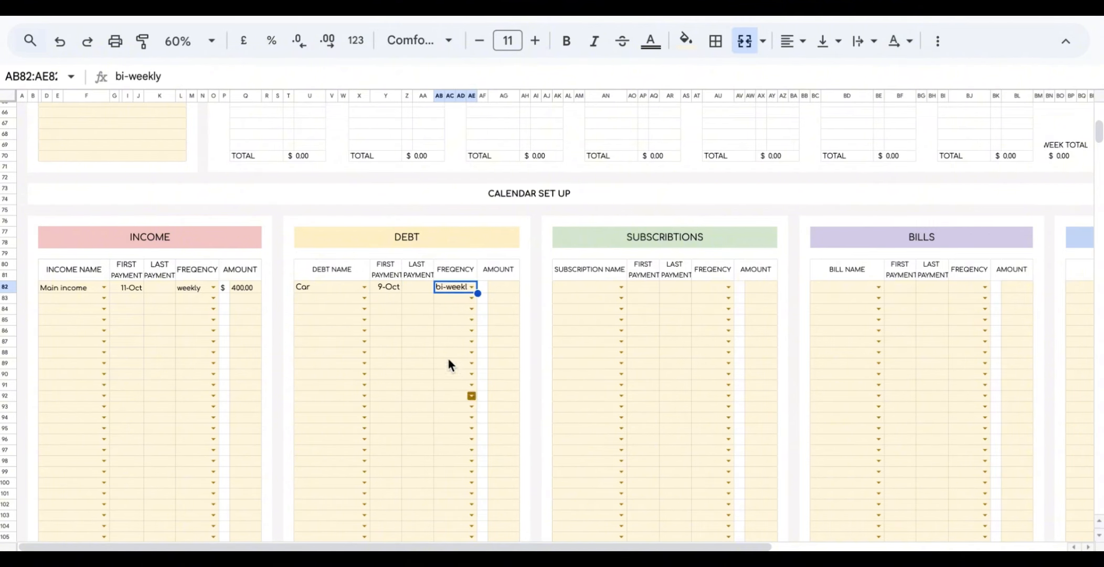
Set the Car debt's last payment to 9 October 2025 and its amount to 30.
{"action": "double_click", "coordinate": [411, 287]}
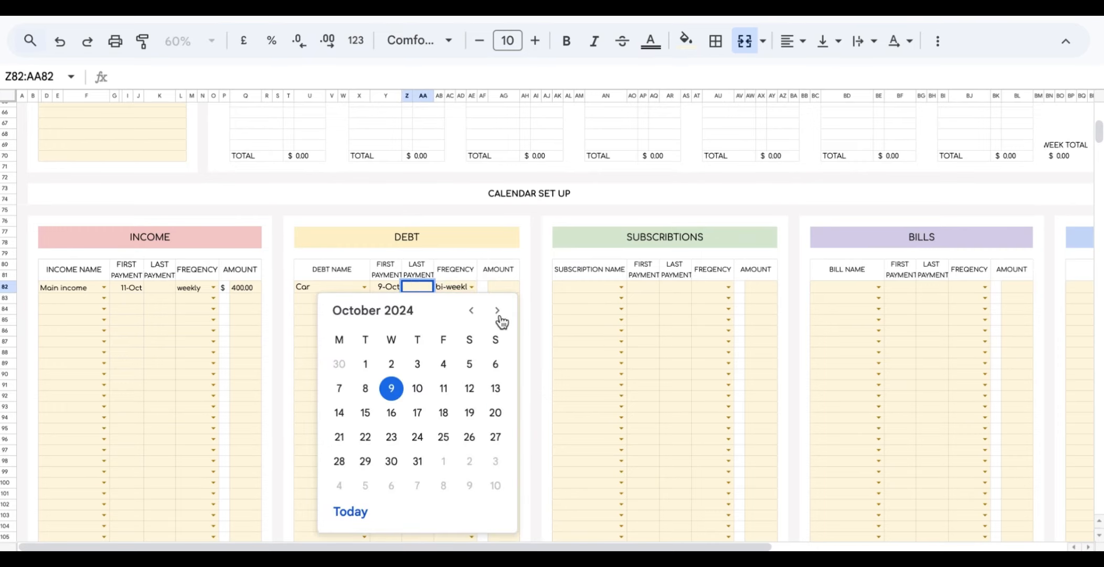
{"action": "left_click", "coordinate": [497, 313]}
{"action": "left_click", "coordinate": [497, 314]}
{"action": "left_click", "coordinate": [498, 313]}
{"action": "left_click", "coordinate": [498, 314]}
{"action": "left_click", "coordinate": [498, 313]}
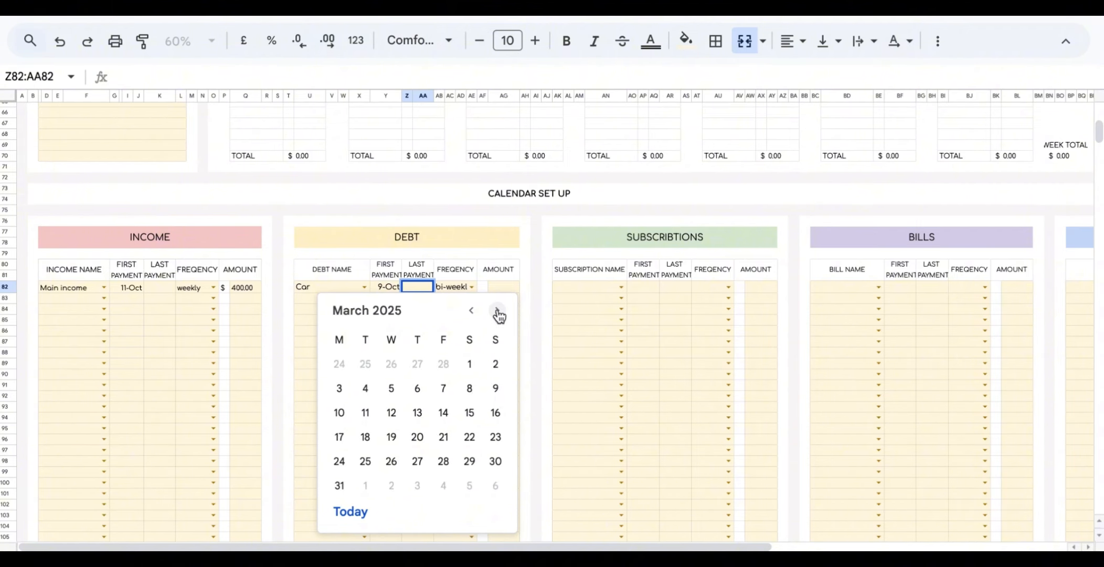
{"action": "left_click", "coordinate": [497, 313]}
{"action": "left_click", "coordinate": [497, 314]}
{"action": "left_click", "coordinate": [497, 313]}
{"action": "left_click", "coordinate": [498, 313]}
{"action": "left_click", "coordinate": [498, 313]}
{"action": "left_click", "coordinate": [498, 313]}
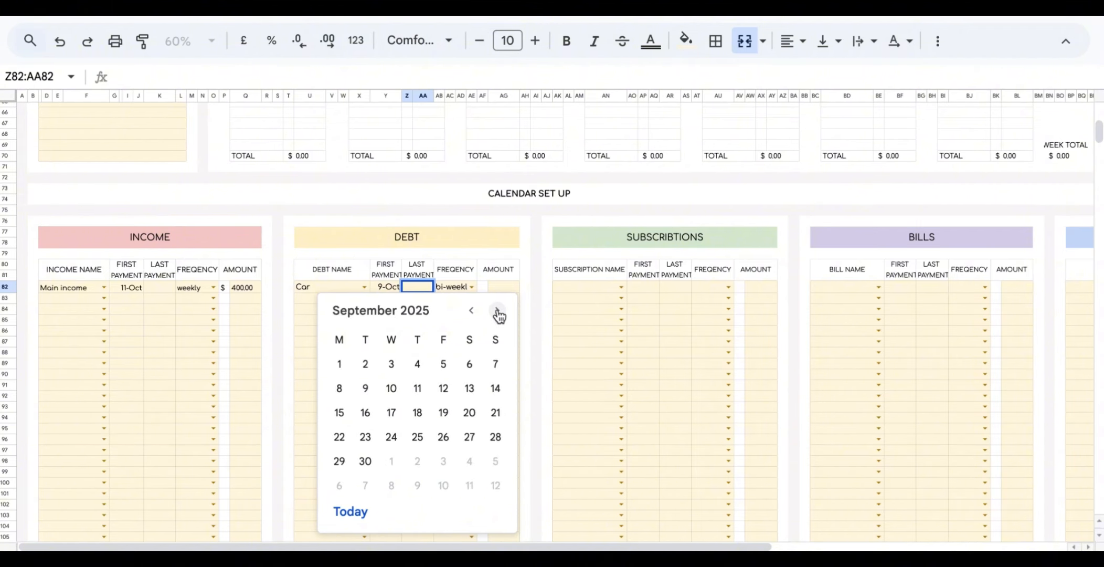
{"action": "left_click", "coordinate": [497, 314]}
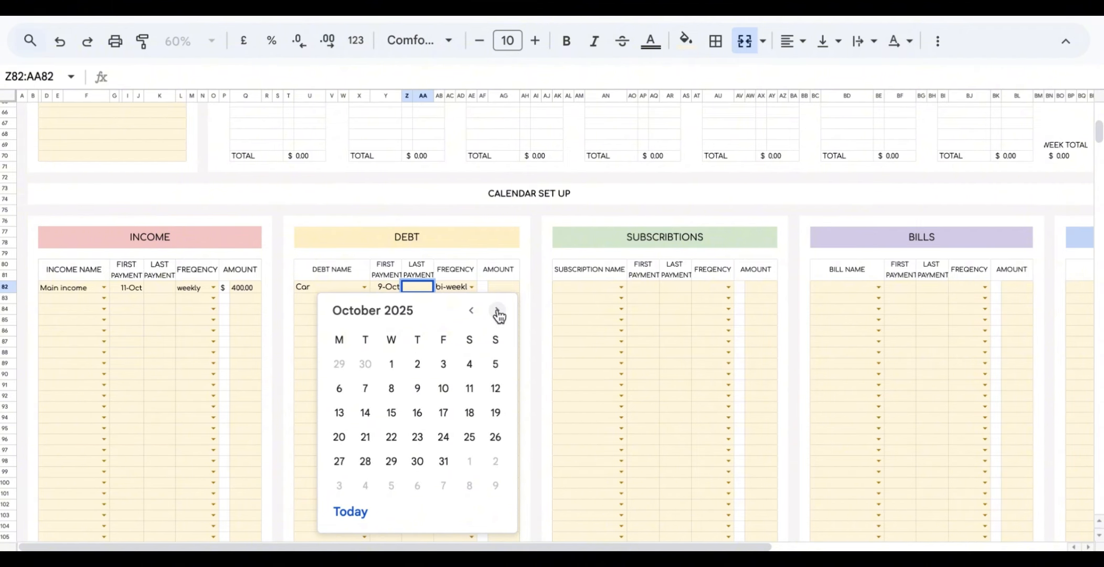
{"action": "left_click", "coordinate": [418, 389]}
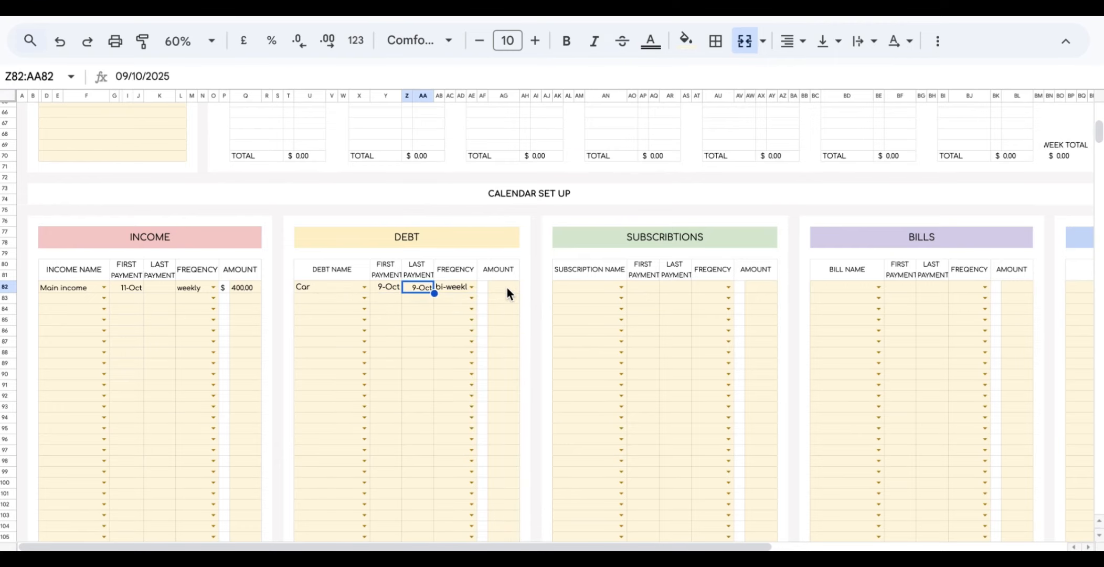
{"action": "left_click", "coordinate": [507, 286]}
{"action": "type", "text": "30"}
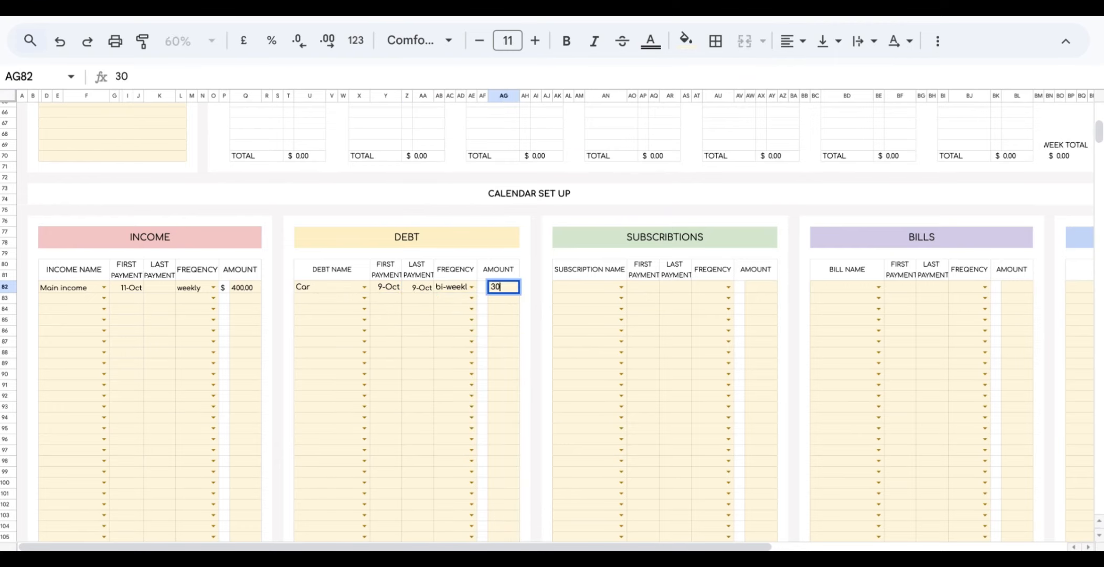
{"action": "left_click", "coordinate": [536, 213]}
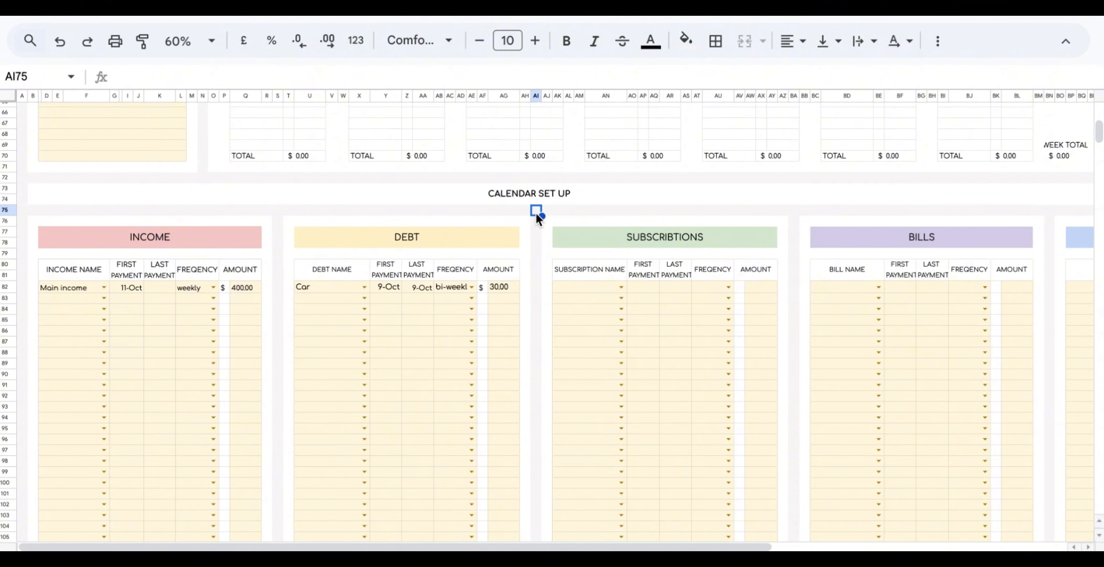
Check the Car entries on Wednesdays 09, 23 and 06 in the calendar.
{"action": "scroll", "coordinate": [536, 213], "scroll_direction": "up", "scroll_amount": 10}
{"action": "scroll", "coordinate": [536, 212], "scroll_direction": "up", "scroll_amount": 5}
{"action": "left_click", "coordinate": [497, 165]}
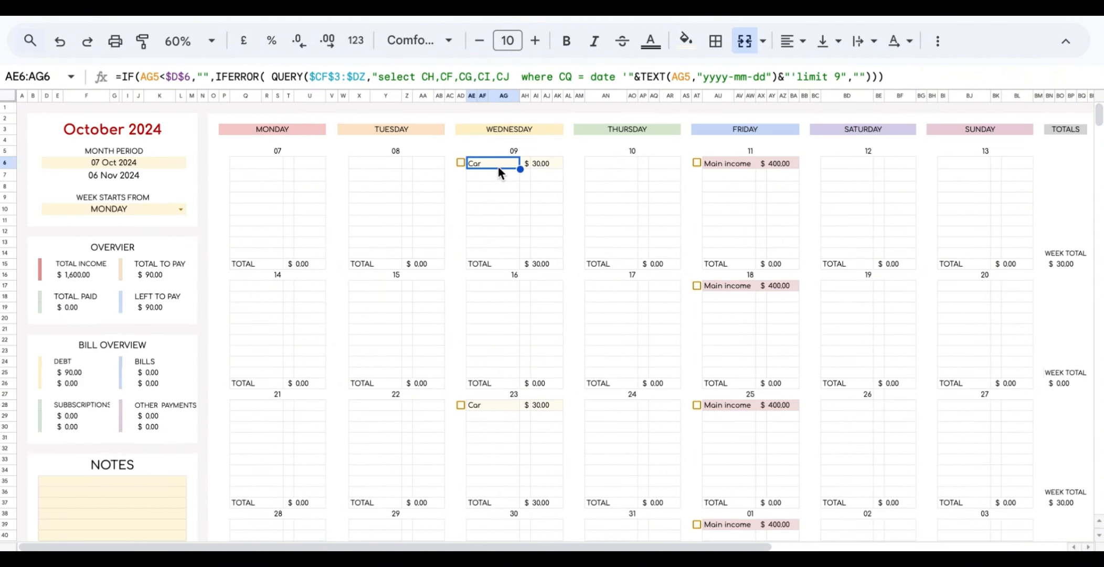
{"action": "left_click", "coordinate": [489, 398]}
{"action": "scroll", "coordinate": [490, 399], "scroll_direction": "down", "scroll_amount": 2}
{"action": "scroll", "coordinate": [490, 403], "scroll_direction": "down", "scroll_amount": 3}
{"action": "left_click", "coordinate": [487, 385]}
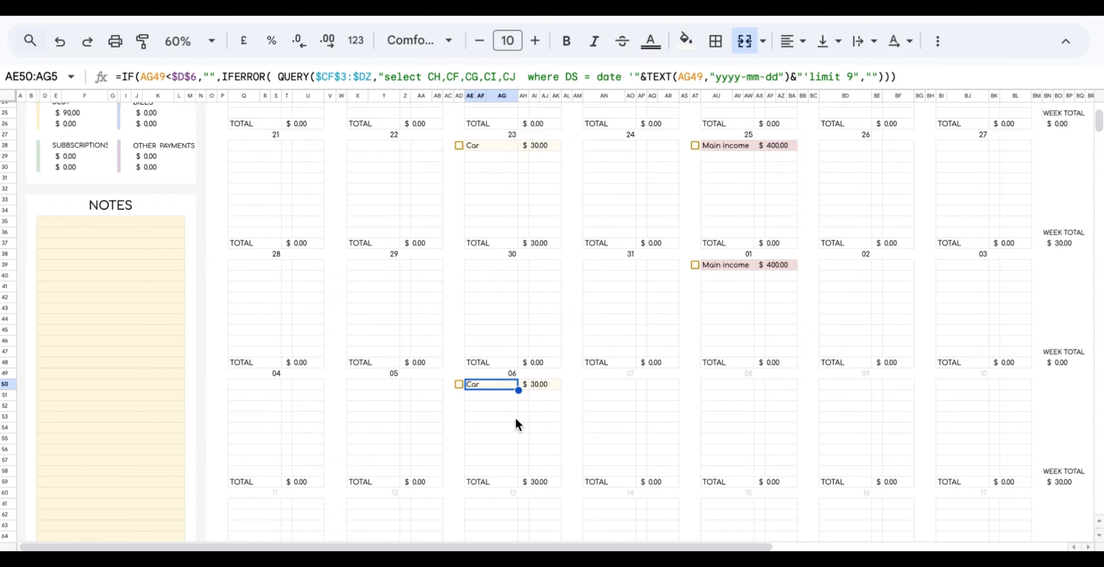
{"action": "scroll", "coordinate": [514, 415], "scroll_direction": "down", "scroll_amount": 8}
{"action": "scroll", "coordinate": [516, 419], "scroll_direction": "down", "scroll_amount": 1}
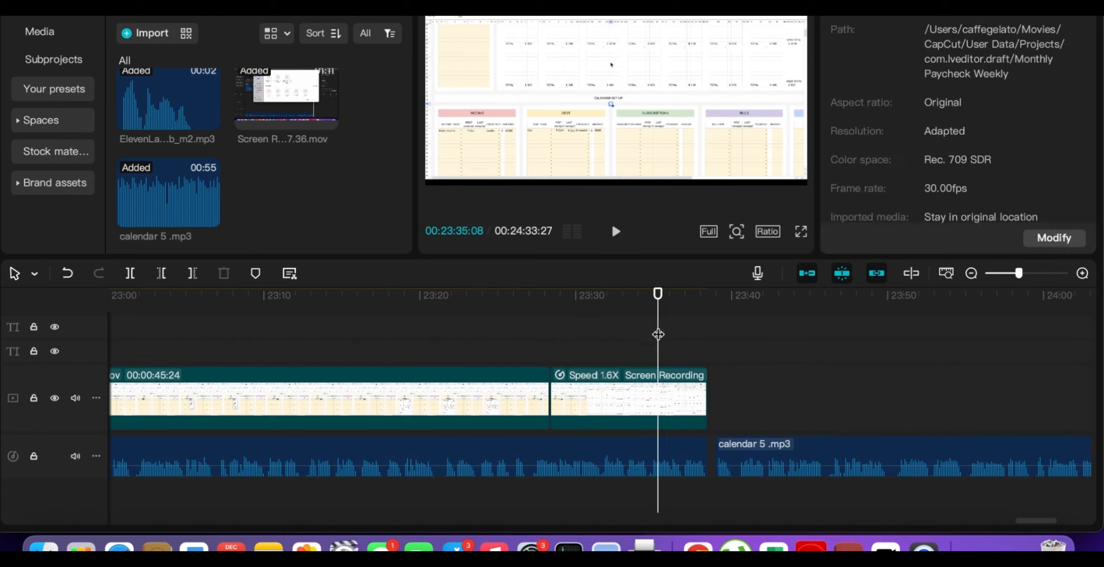
Play back the CapCut edit, then bring the budget spreadsheet in Chrome forward.
{"action": "left_click", "coordinate": [615, 232]}
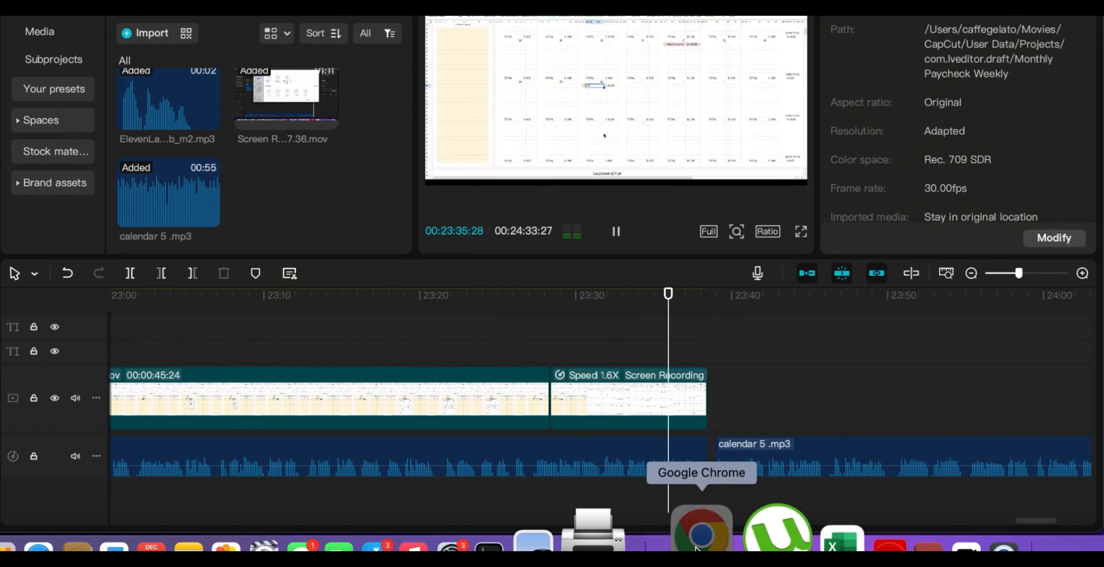
{"action": "left_click", "coordinate": [698, 524]}
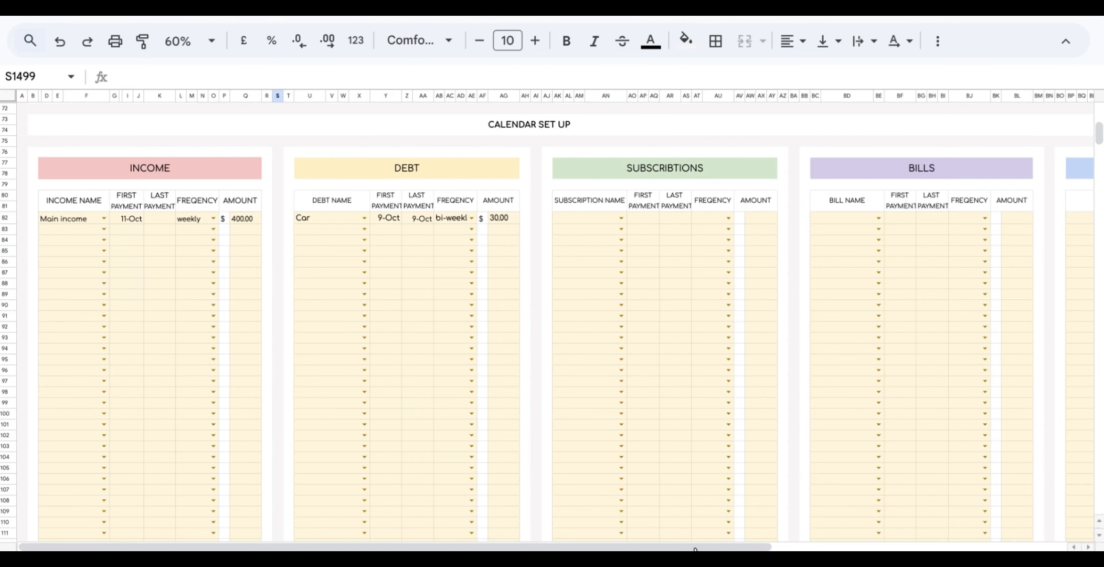
Add Netflix with first payment 22 October 2024, monthly frequency and amount 15.
{"action": "left_click", "coordinate": [620, 219]}
{"action": "left_click", "coordinate": [615, 239]}
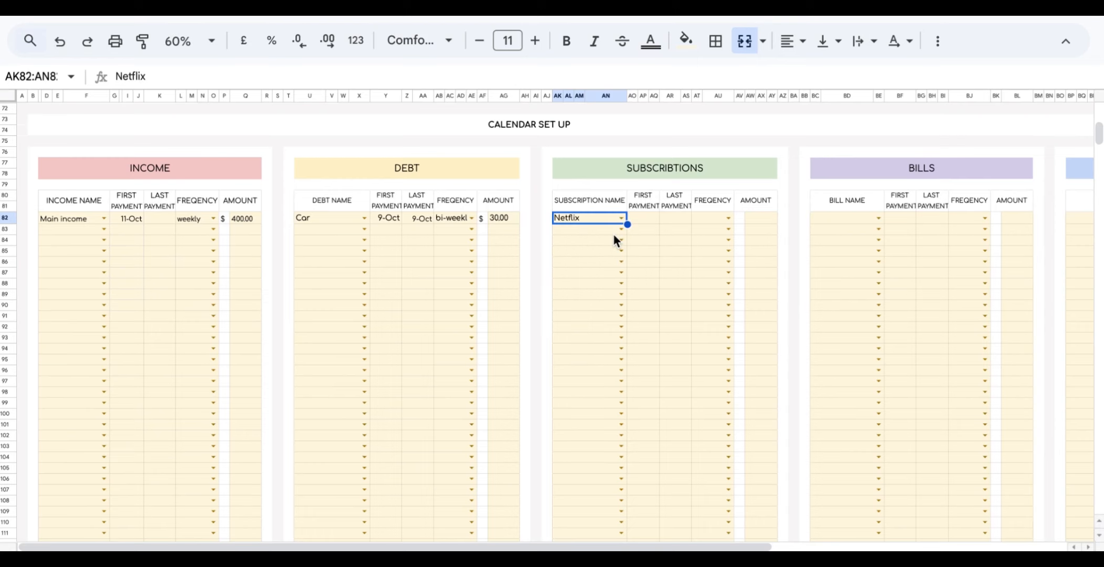
{"action": "double_click", "coordinate": [646, 217]}
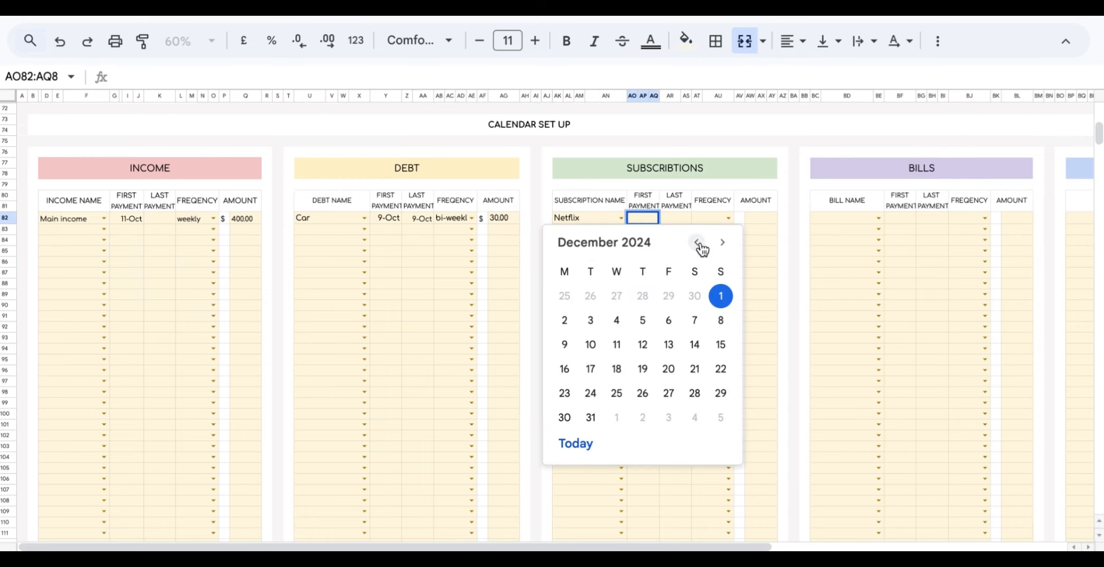
{"action": "left_click", "coordinate": [698, 244]}
{"action": "left_click", "coordinate": [698, 243]}
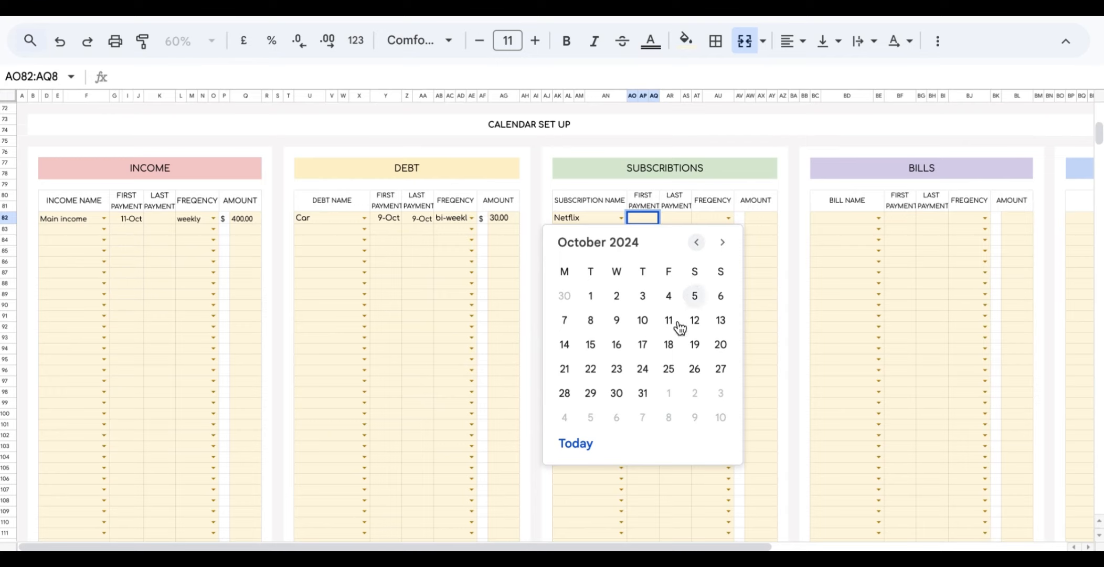
{"action": "left_click", "coordinate": [587, 370]}
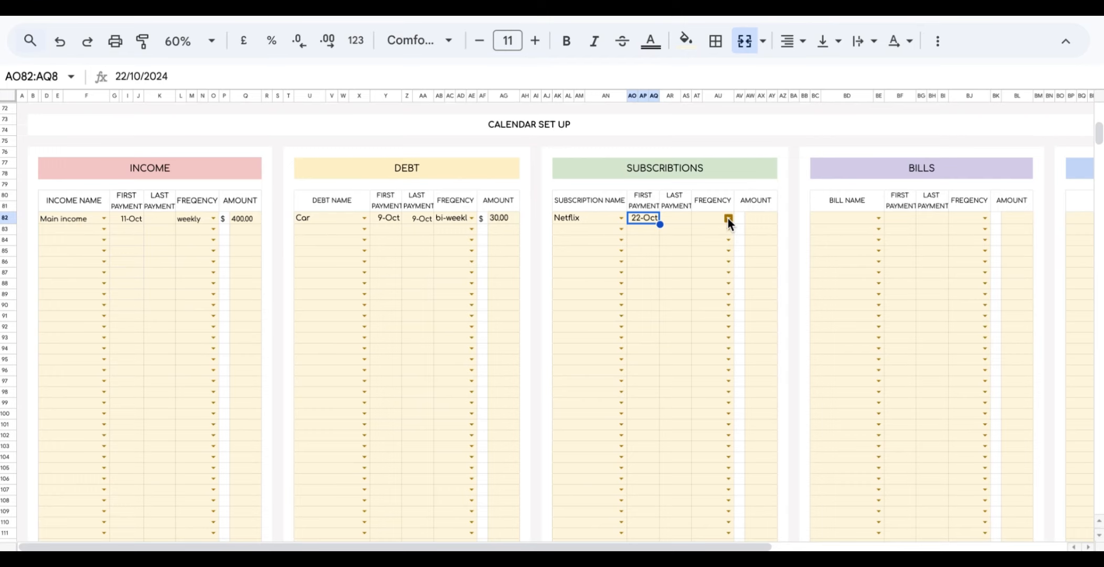
{"action": "left_click", "coordinate": [728, 218]}
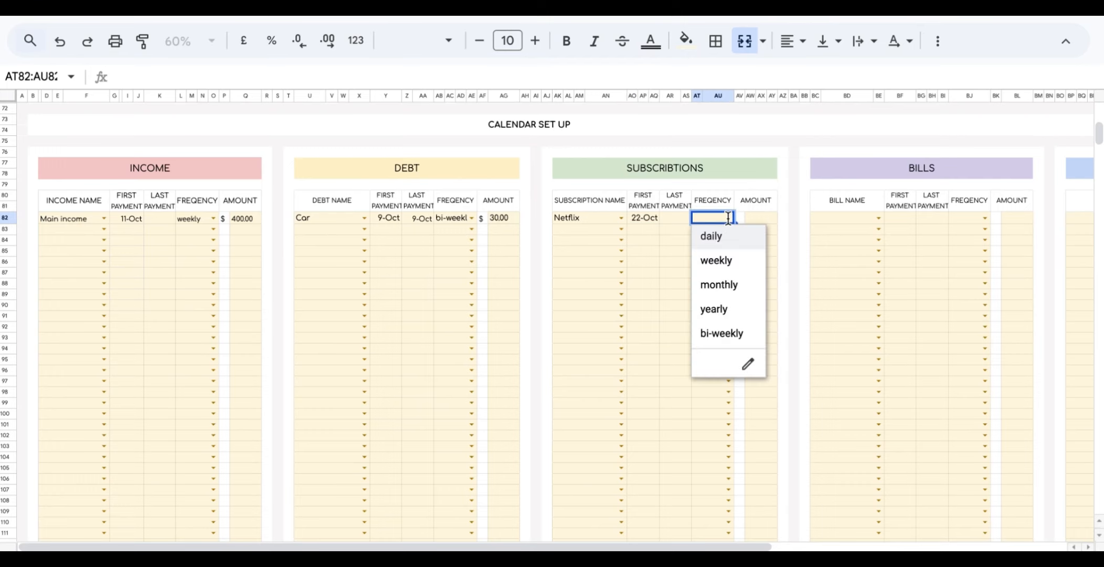
{"action": "left_click", "coordinate": [727, 288]}
{"action": "left_click", "coordinate": [771, 217]}
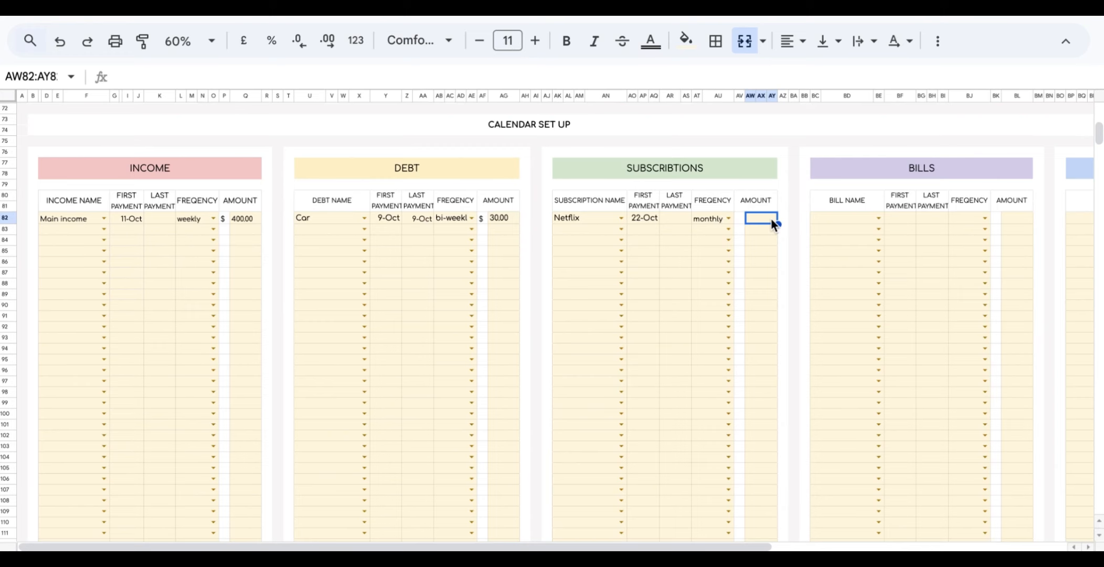
{"action": "type", "text": "15"}
{"action": "left_click", "coordinate": [791, 204]}
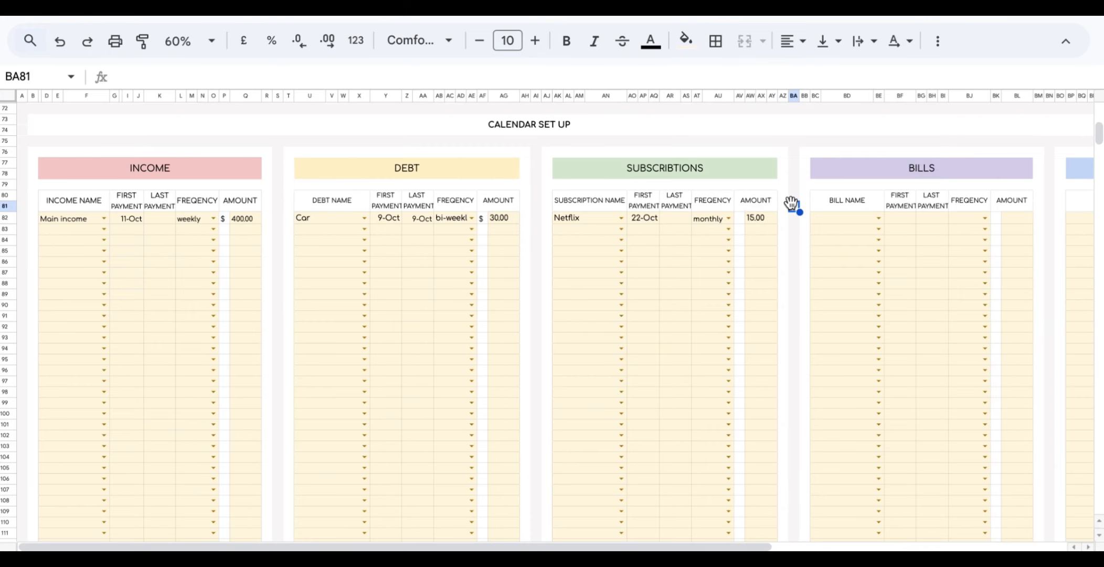
Check the Netflix entry on the calendar's 22nd.
{"action": "scroll", "coordinate": [791, 204], "scroll_direction": "up", "scroll_amount": 10}
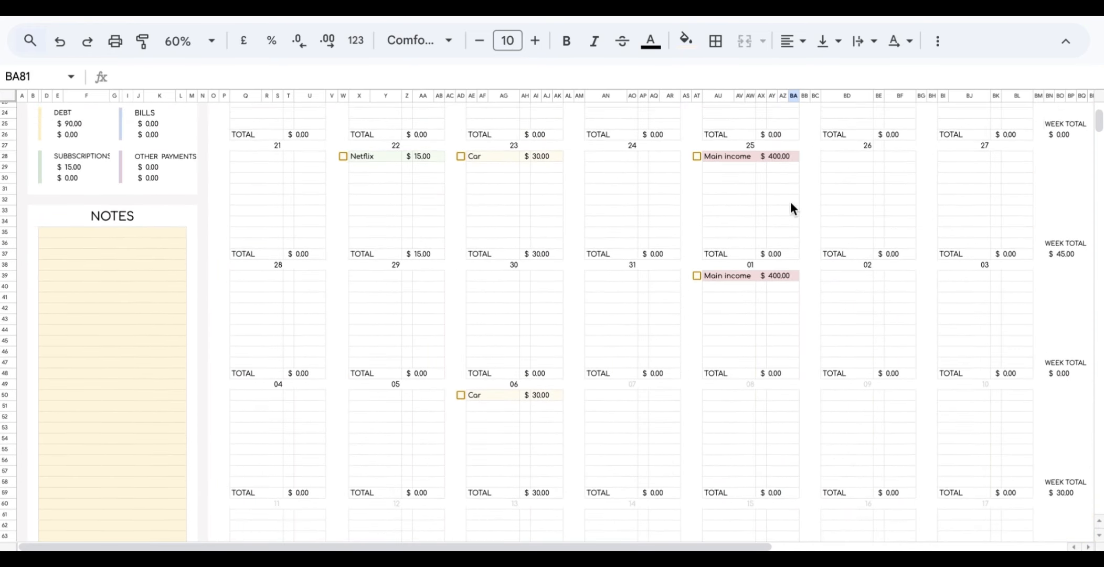
{"action": "scroll", "coordinate": [790, 203], "scroll_direction": "up", "scroll_amount": 3}
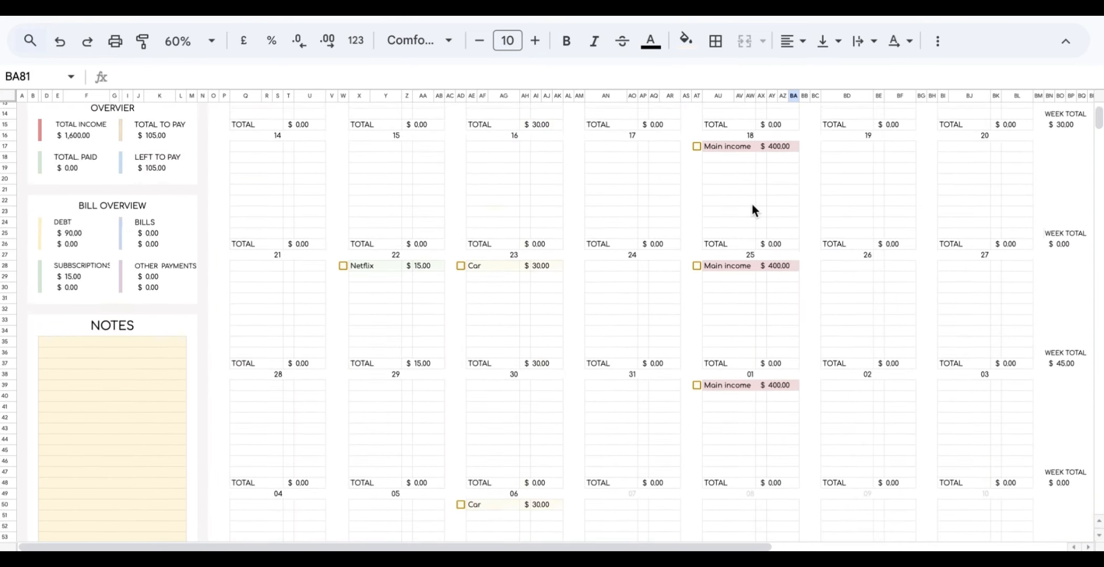
{"action": "left_click", "coordinate": [381, 281]}
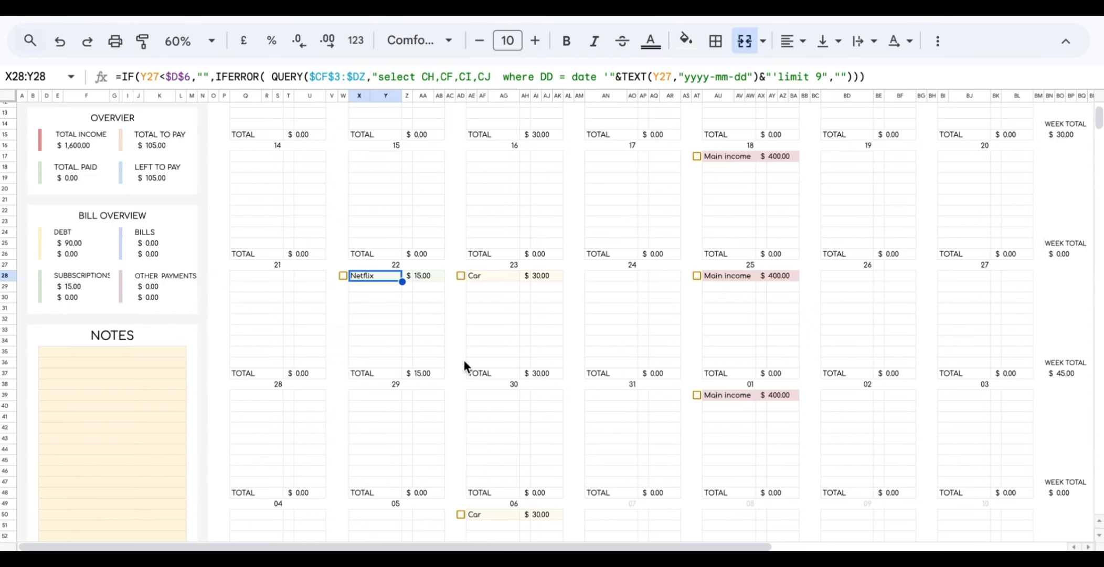
{"action": "scroll", "coordinate": [464, 360], "scroll_direction": "down", "scroll_amount": 15}
{"action": "scroll", "coordinate": [464, 358], "scroll_direction": "up", "scroll_amount": 3}
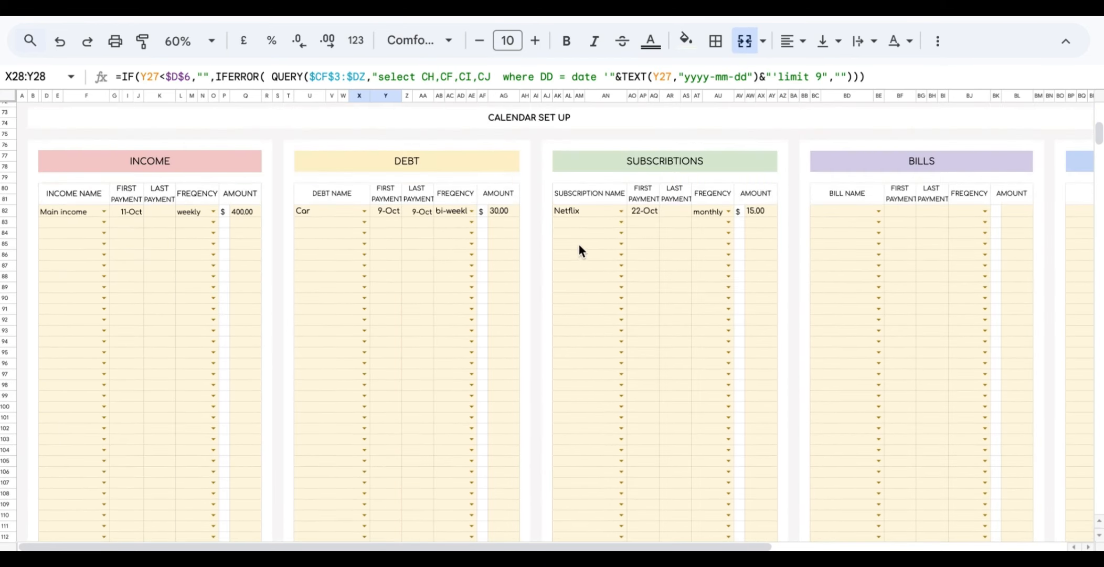
{"action": "left_click", "coordinate": [619, 221]}
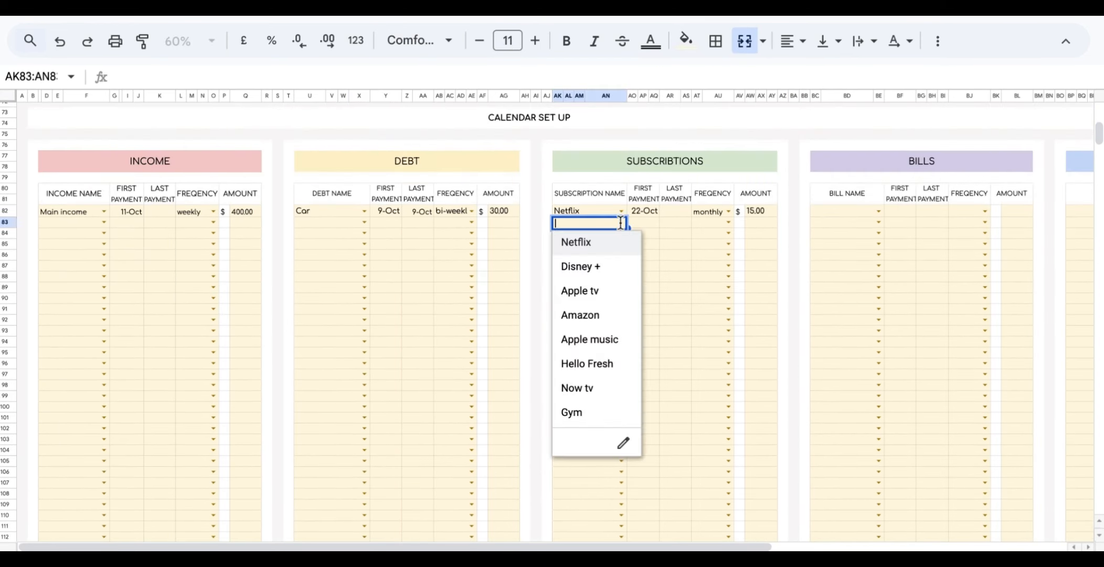
Add Gym with first payment 30 October, yearly frequency and amount 250.
{"action": "left_click", "coordinate": [579, 418]}
{"action": "double_click", "coordinate": [648, 222]}
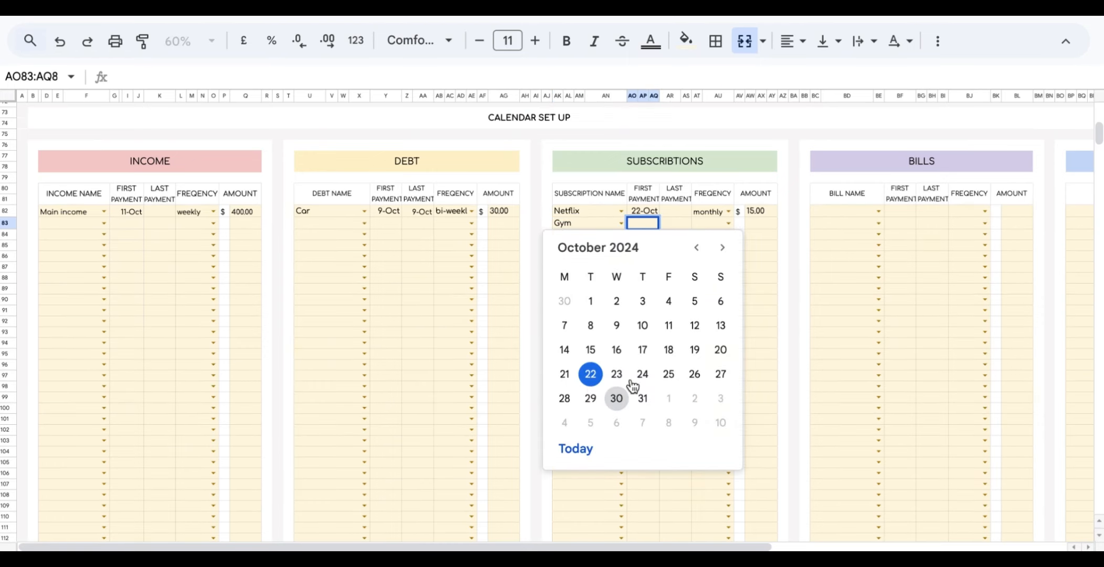
{"action": "left_click", "coordinate": [617, 398]}
{"action": "left_click", "coordinate": [729, 223]}
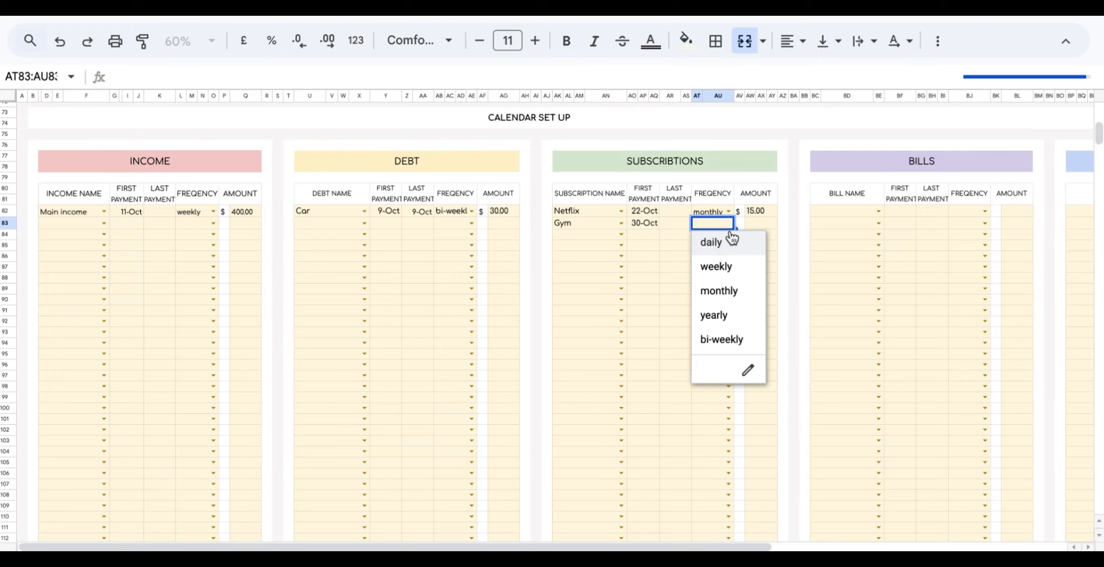
{"action": "left_click", "coordinate": [713, 324]}
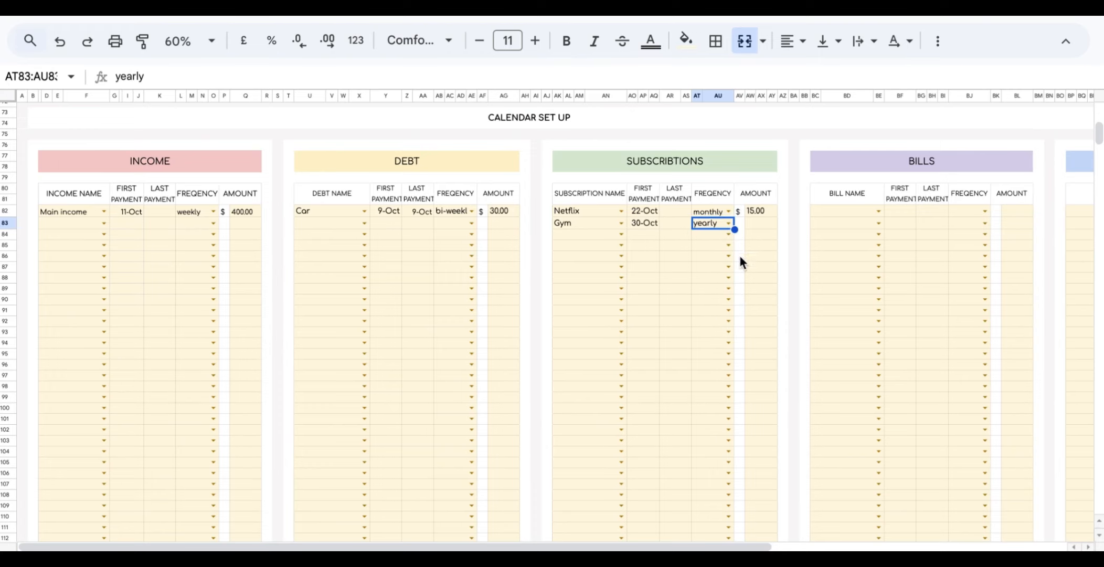
{"action": "left_click", "coordinate": [754, 221]}
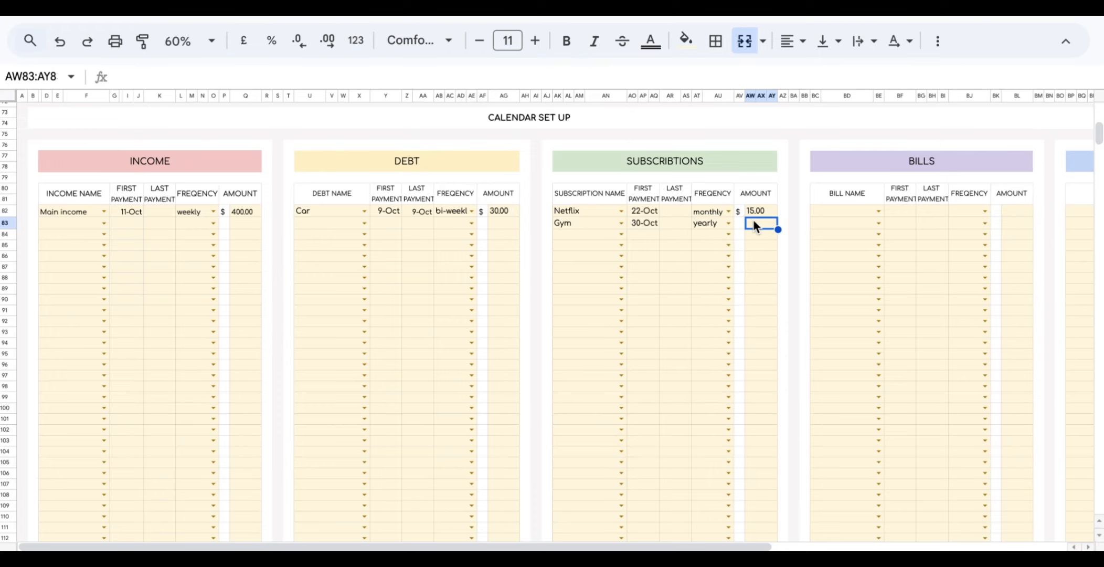
{"action": "type", "text": "250"}
{"action": "left_click", "coordinate": [793, 256]}
Confirm the Gym entry appears on the calendar's 30th.
{"action": "scroll", "coordinate": [792, 258], "scroll_direction": "up", "scroll_amount": 10}
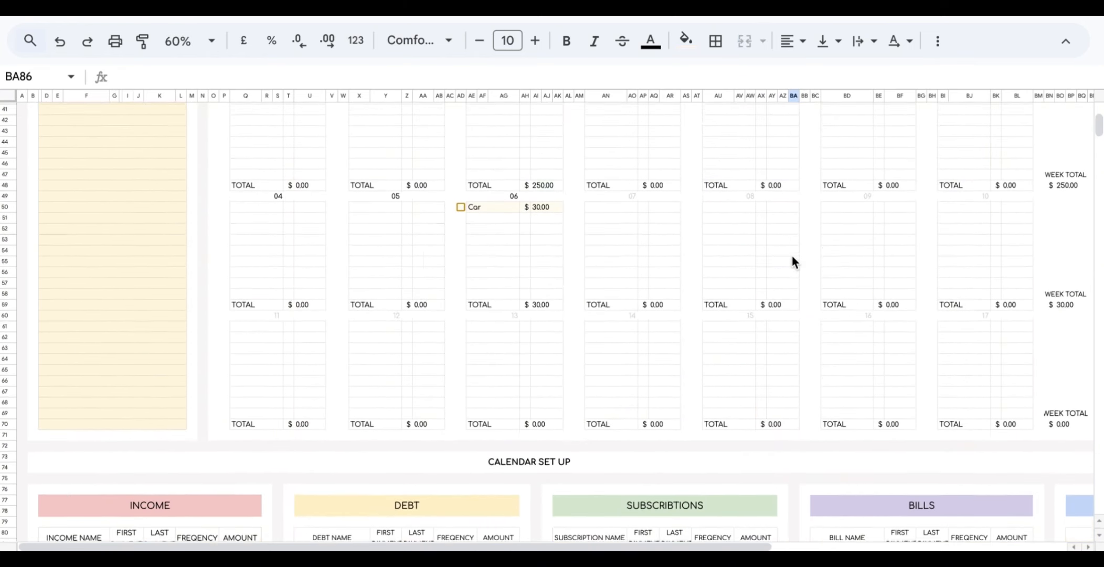
{"action": "scroll", "coordinate": [792, 258], "scroll_direction": "up", "scroll_amount": 3}
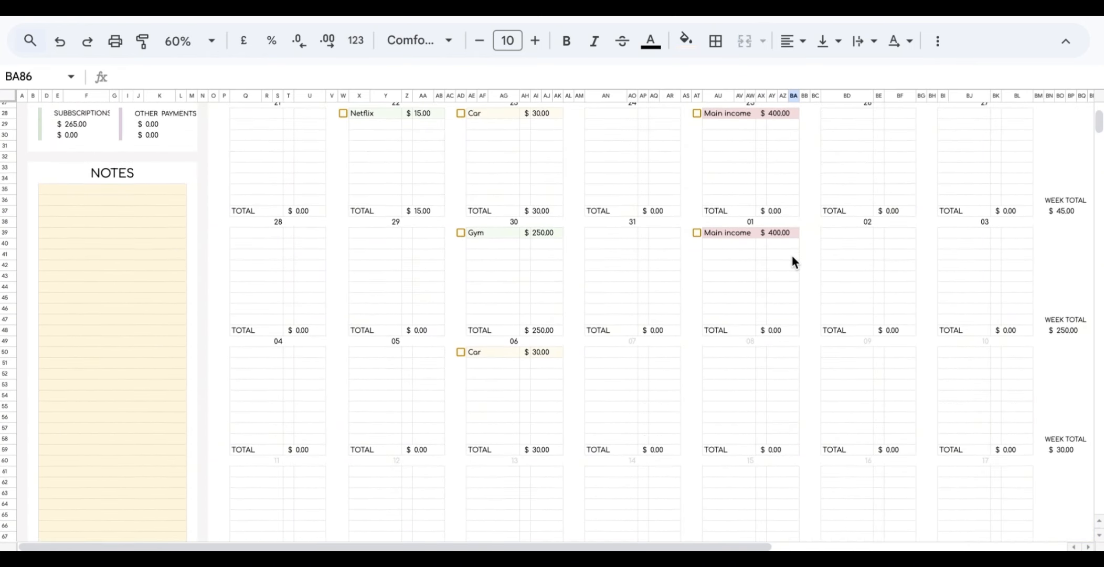
{"action": "left_click", "coordinate": [481, 236]}
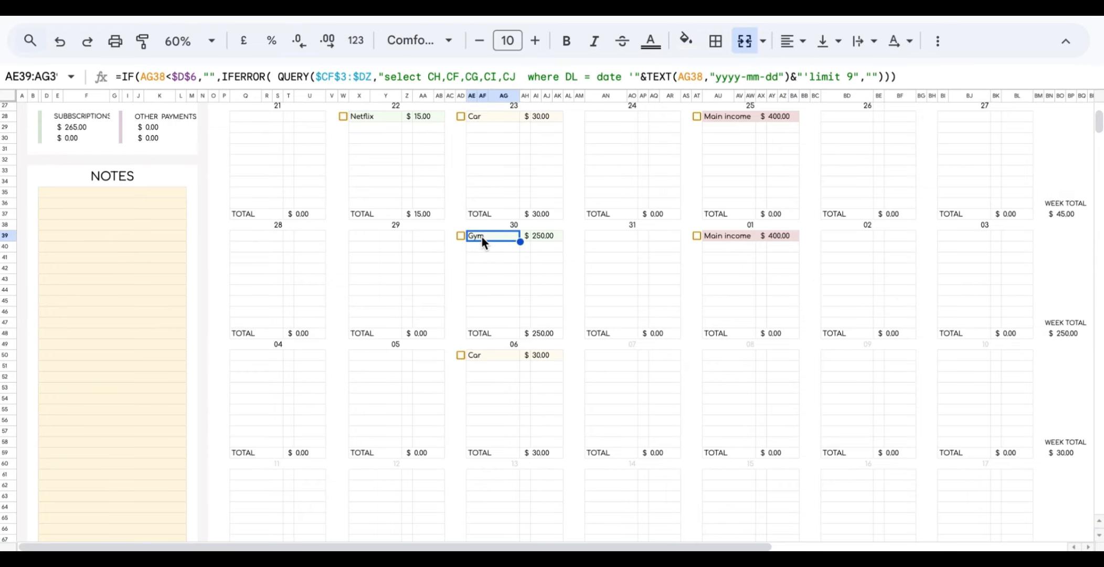
{"action": "scroll", "coordinate": [556, 281], "scroll_direction": "down", "scroll_amount": 11}
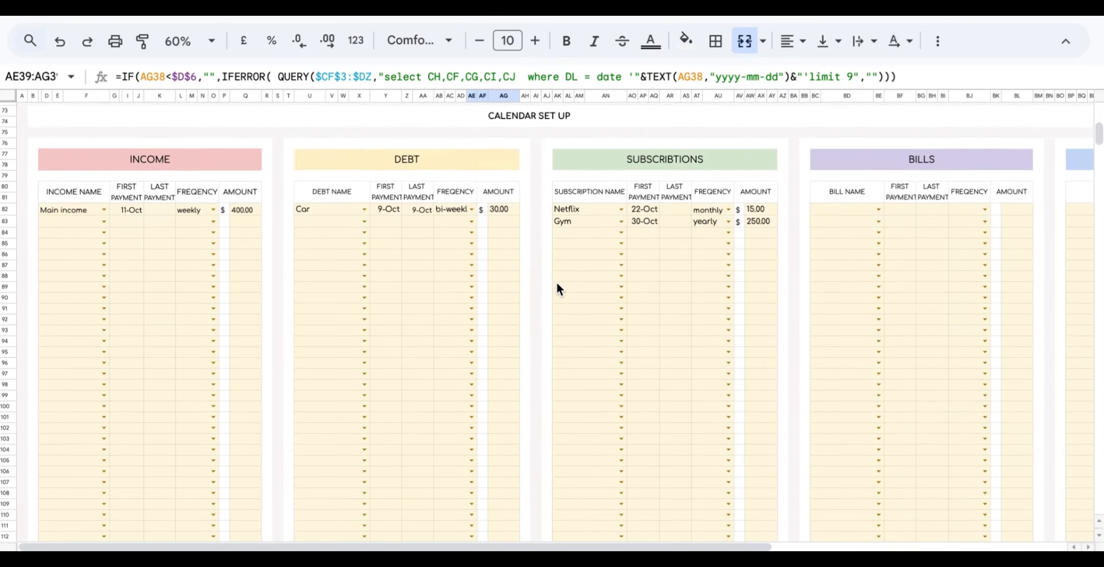
{"action": "scroll", "coordinate": [749, 464], "scroll_direction": "right", "scroll_amount": 5}
{"action": "scroll", "coordinate": [749, 464], "scroll_direction": "left", "scroll_amount": 1}
{"action": "scroll", "coordinate": [750, 466], "scroll_direction": "left", "scroll_amount": 3}
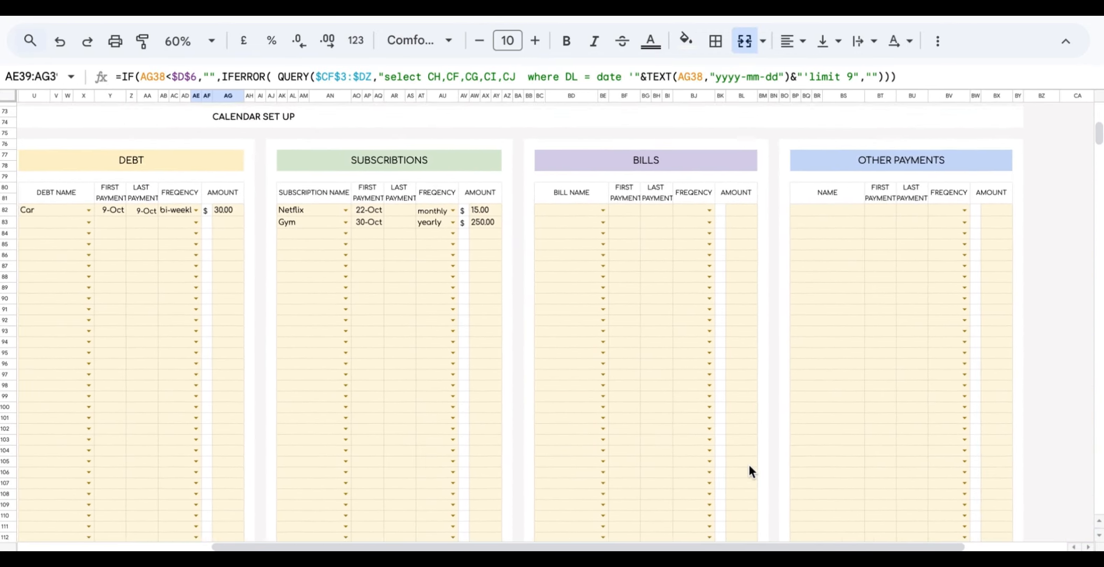
{"action": "scroll", "coordinate": [749, 466], "scroll_direction": "up", "scroll_amount": 1}
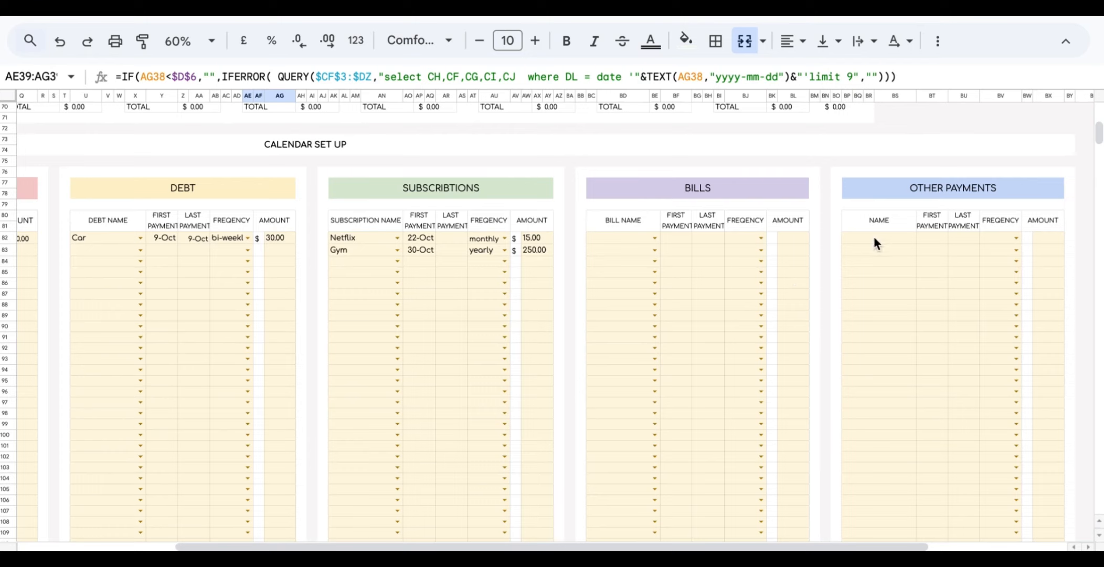
Name the first Other Payments row 'School payment'.
{"action": "left_click", "coordinate": [874, 237]}
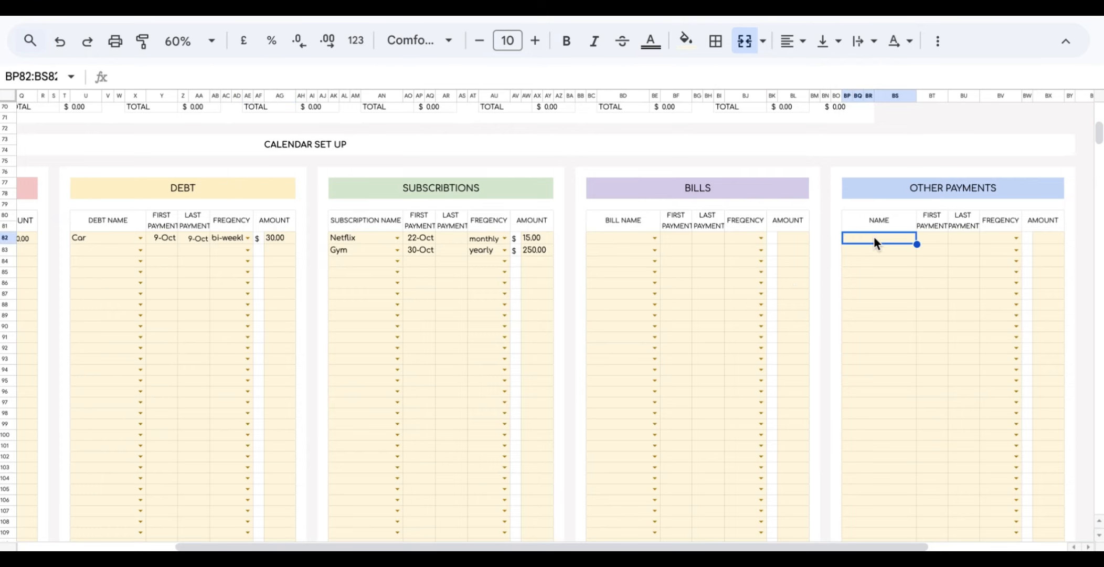
{"action": "left_click", "coordinate": [892, 195]}
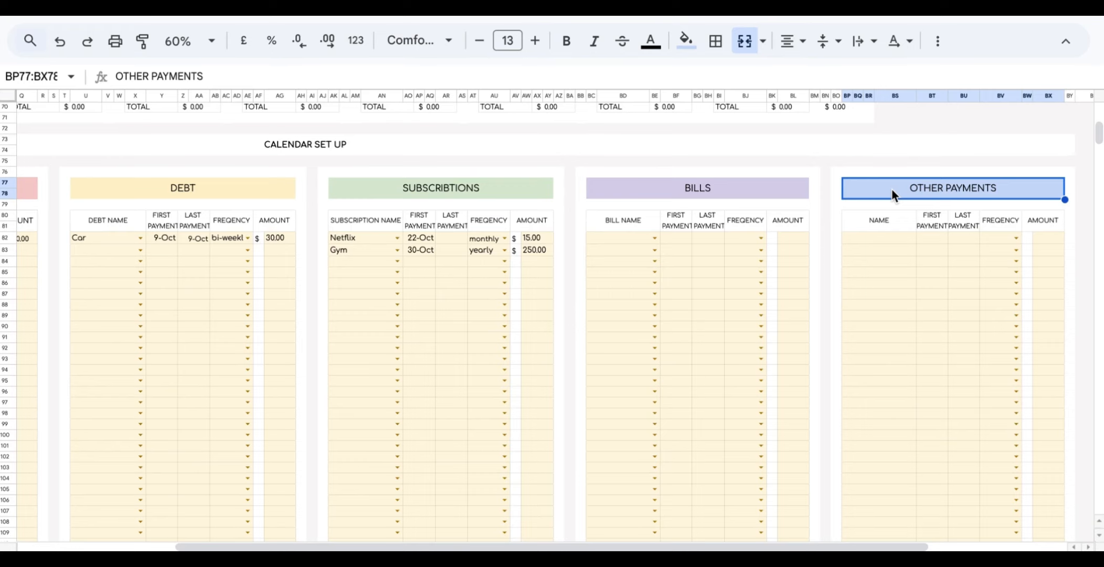
{"action": "left_click", "coordinate": [877, 238]}
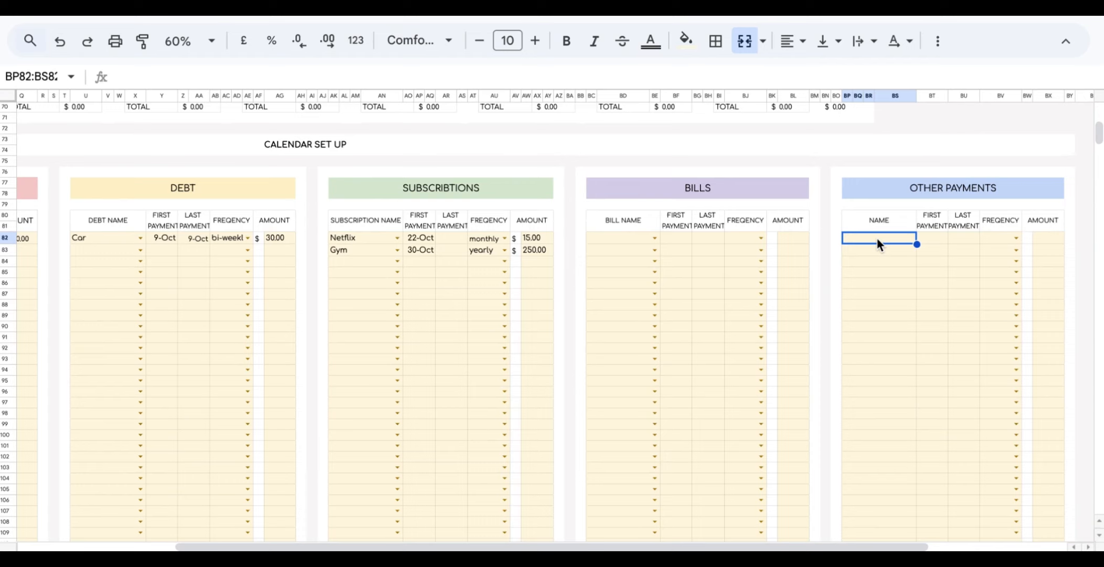
{"action": "double_click", "coordinate": [877, 239]}
{"action": "type", "text": "Scho"}
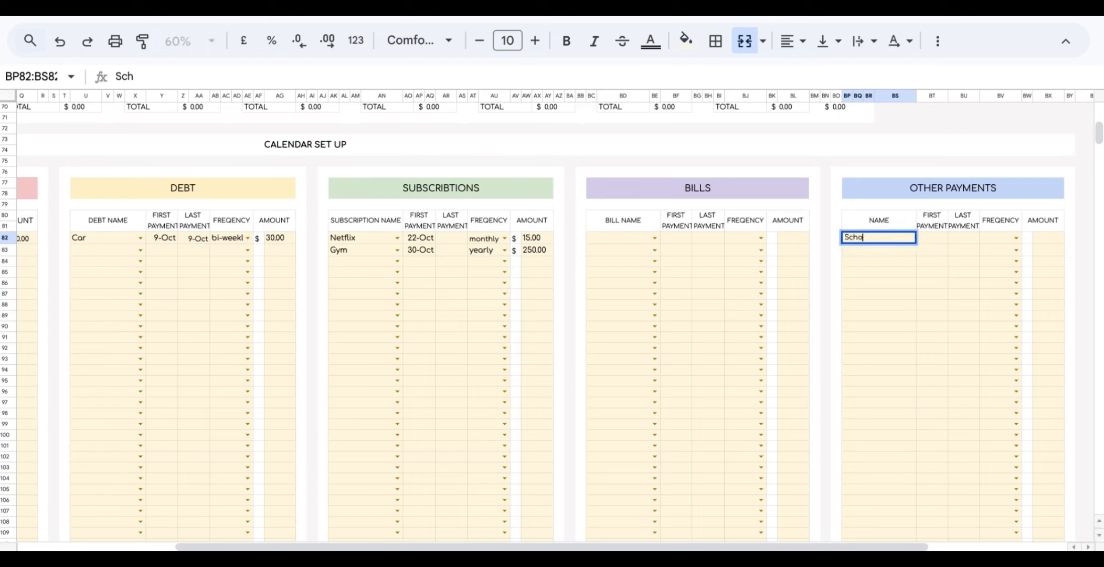
{"action": "type", "text": "ol payment"}
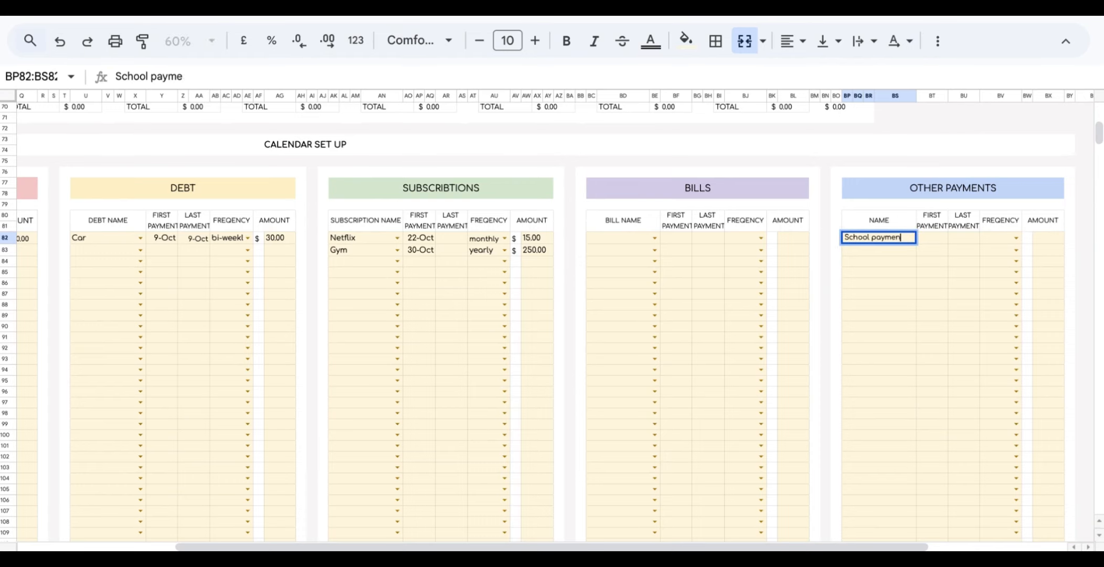
Set School payment from 9 to 18 October, amount 10, recurring daily.
{"action": "double_click", "coordinate": [934, 239]}
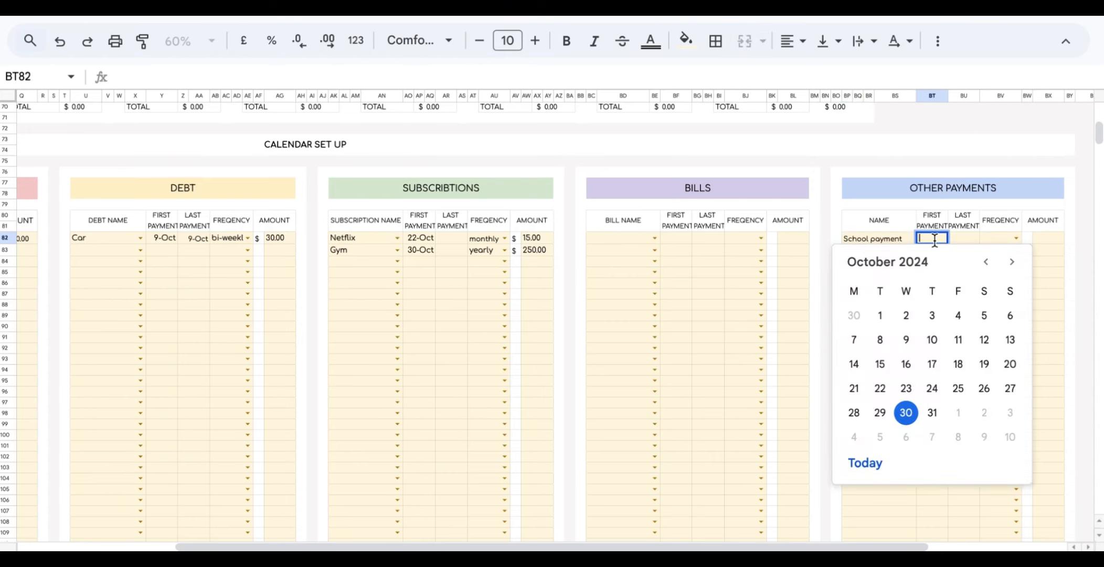
{"action": "left_click", "coordinate": [906, 340]}
{"action": "double_click", "coordinate": [964, 239]}
{"action": "left_click", "coordinate": [990, 364]}
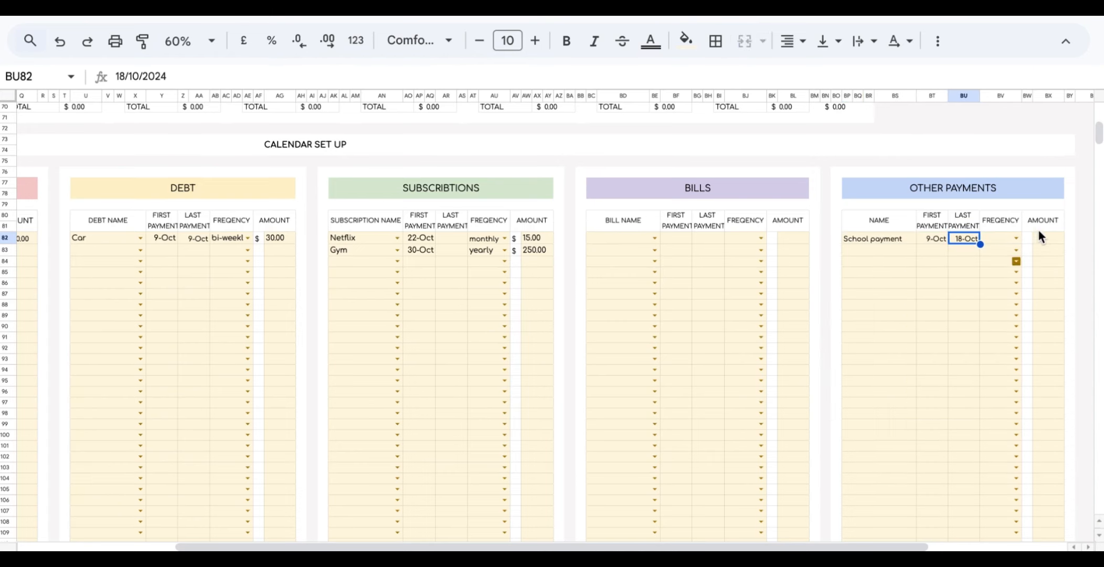
{"action": "left_click", "coordinate": [1040, 237]}
{"action": "type", "text": "10"}
{"action": "left_click", "coordinate": [1016, 238]}
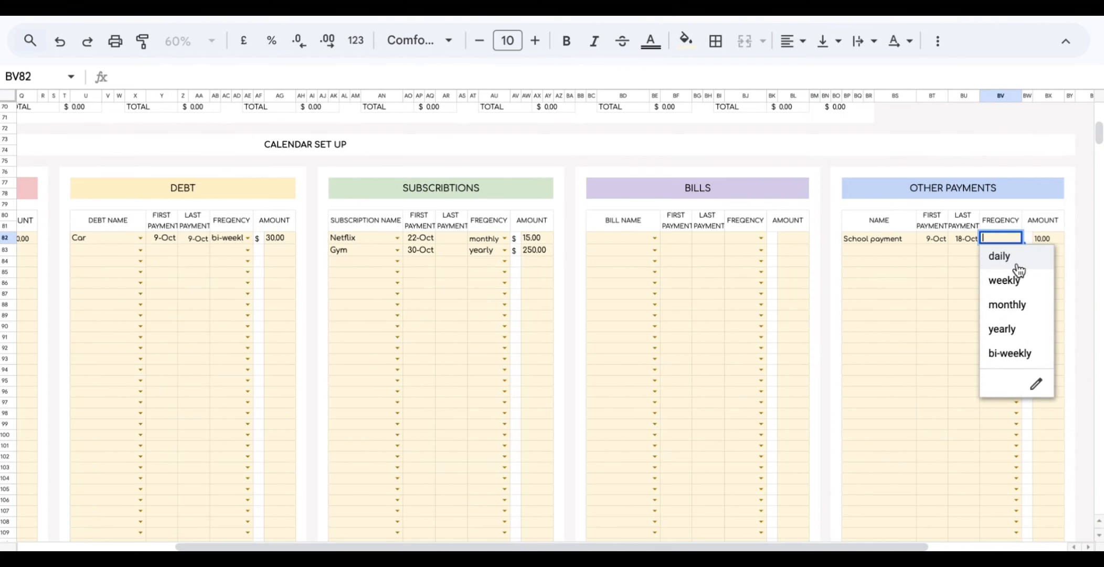
{"action": "left_click", "coordinate": [1002, 254]}
Check the School payment entries on each calendar day from 9 to 18 October.
{"action": "scroll", "coordinate": [780, 327], "scroll_direction": "up", "scroll_amount": 15}
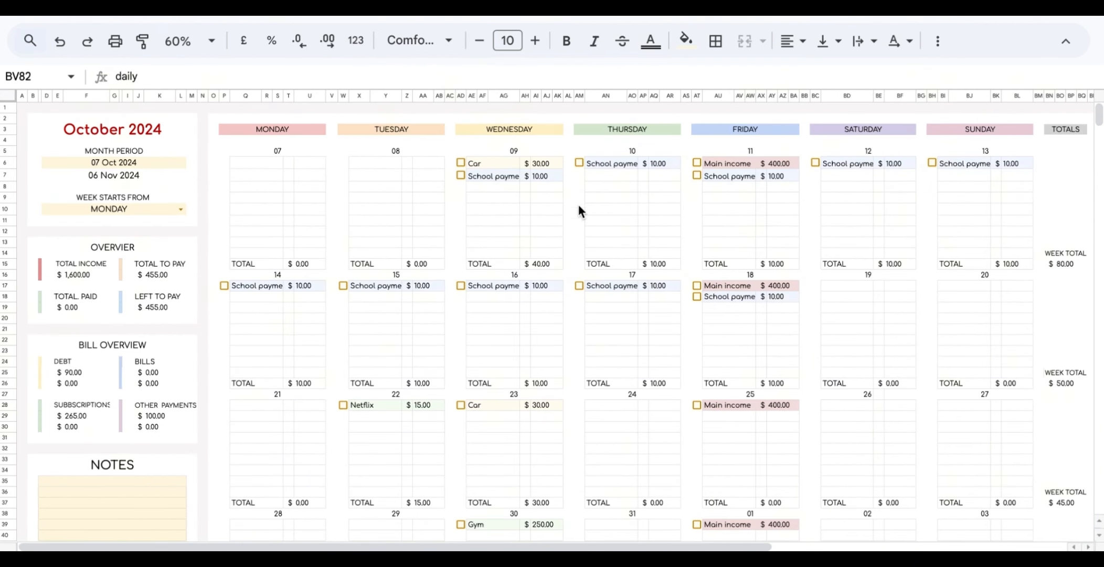
{"action": "left_click", "coordinate": [493, 176]}
{"action": "left_click", "coordinate": [612, 164]}
{"action": "left_click", "coordinate": [730, 176]}
{"action": "left_click", "coordinate": [848, 163]}
{"action": "left_click", "coordinate": [964, 163]}
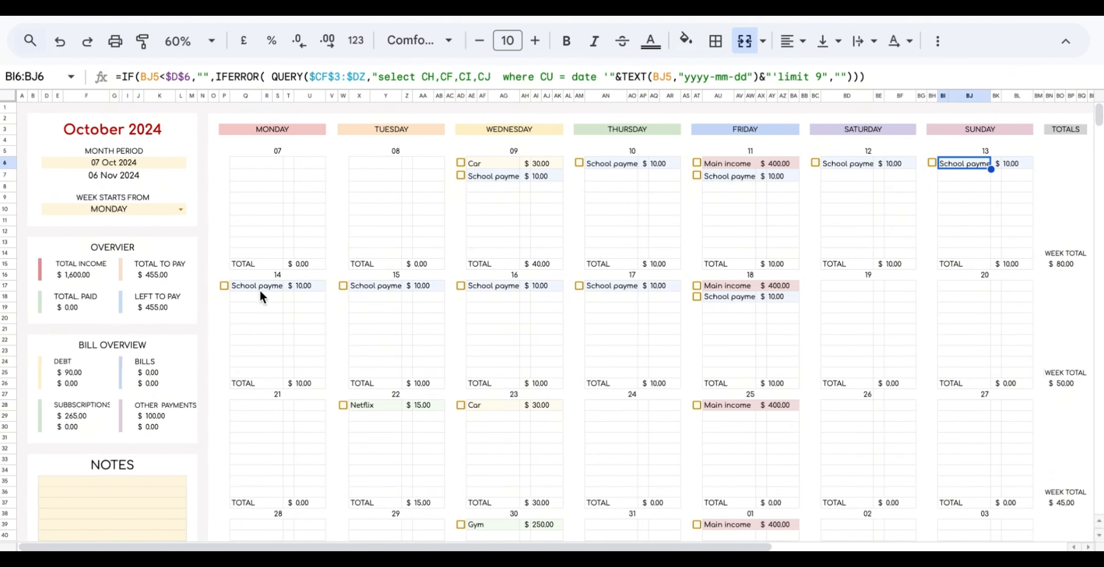
{"action": "left_click", "coordinate": [259, 289]}
{"action": "left_click", "coordinate": [374, 285]}
{"action": "left_click", "coordinate": [493, 285]}
{"action": "left_click", "coordinate": [612, 285]}
{"action": "left_click", "coordinate": [729, 296]}
Add 'New calendar' as a new income category on the Set Up tab.
{"action": "scroll", "coordinate": [730, 314], "scroll_direction": "down", "scroll_amount": 15}
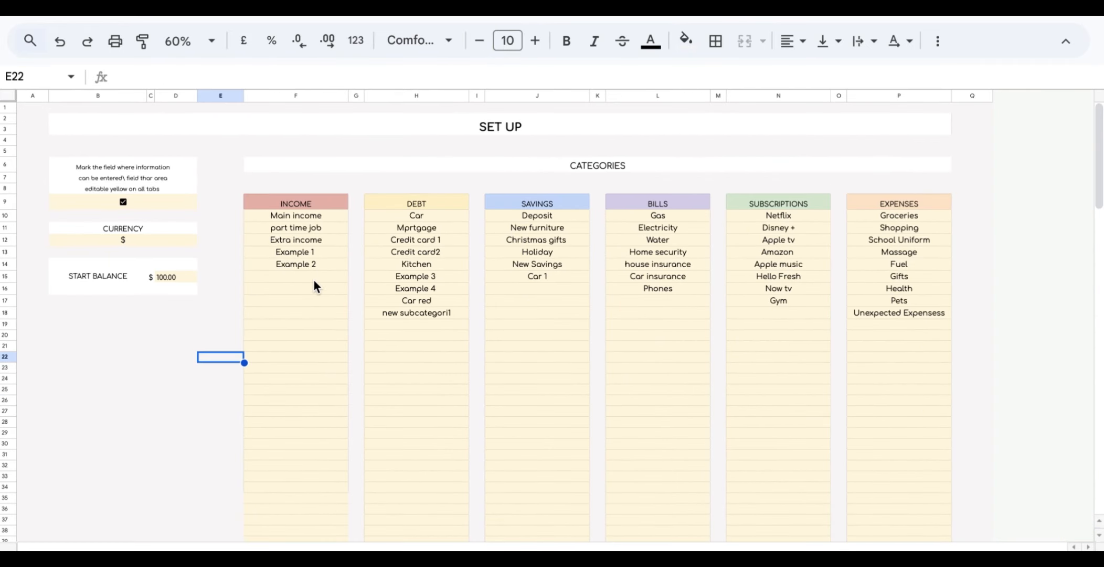
{"action": "left_click", "coordinate": [313, 279]}
{"action": "type", "text": "New "}
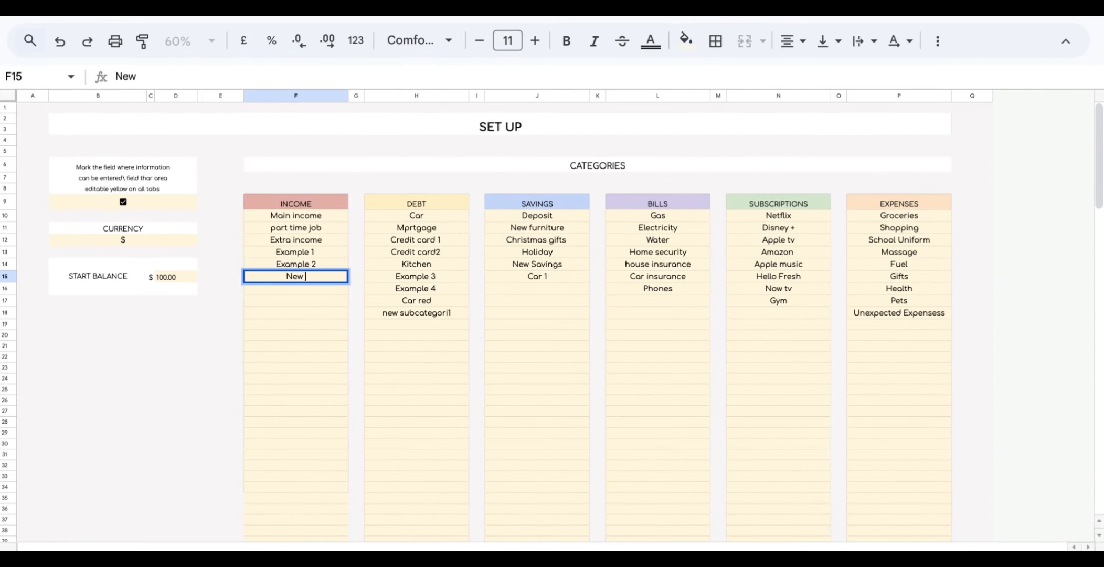
{"action": "type", "text": "calendar"}
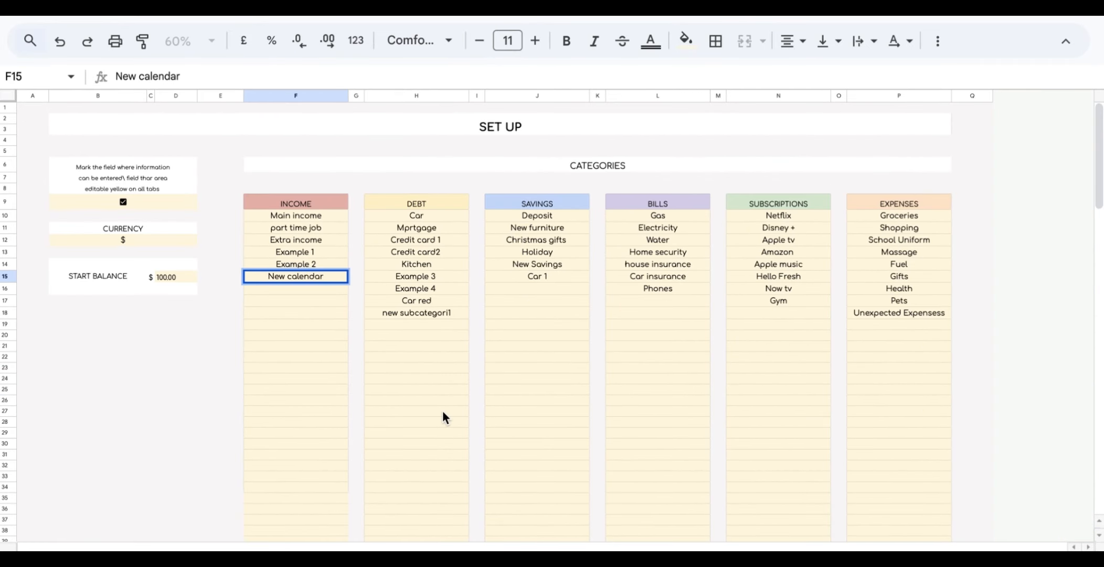
{"action": "left_click", "coordinate": [451, 498]}
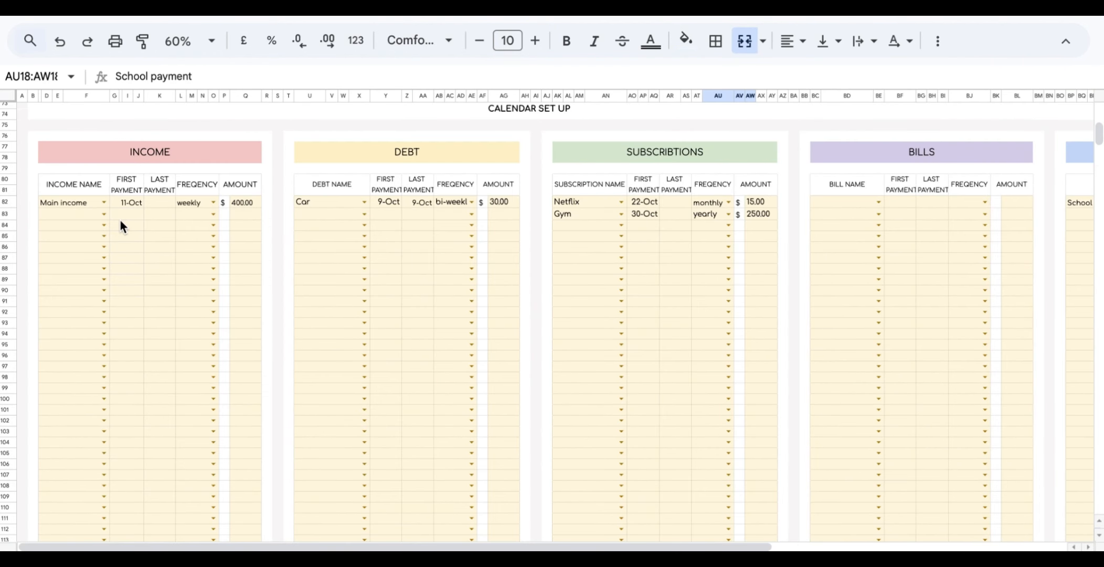
Set New calendar income to start 22 December, monthly, with amount 10.
{"action": "left_click", "coordinate": [104, 214]}
{"action": "left_click", "coordinate": [92, 357]}
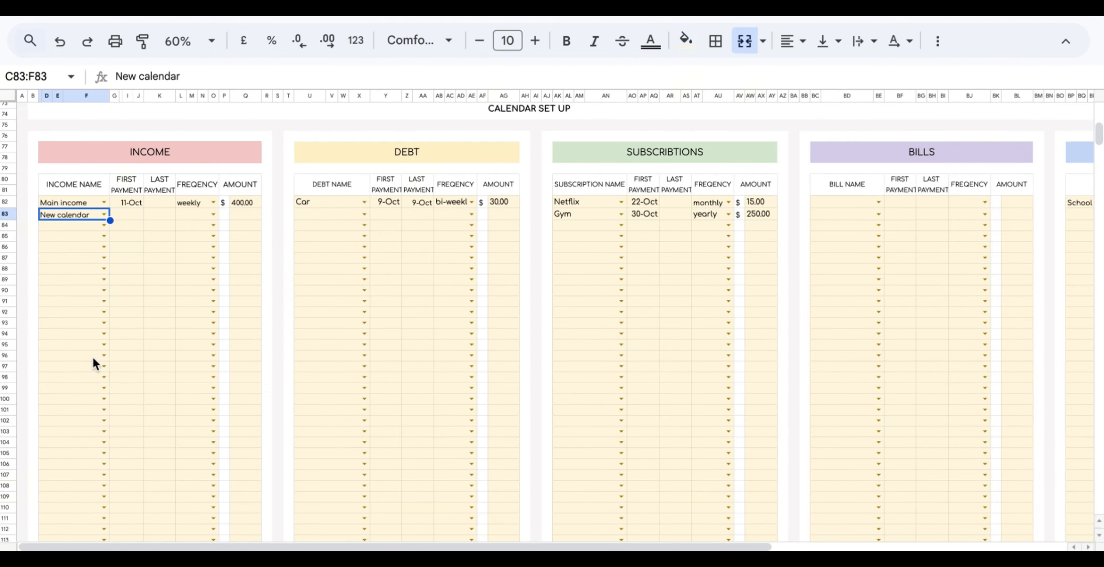
{"action": "double_click", "coordinate": [121, 217]}
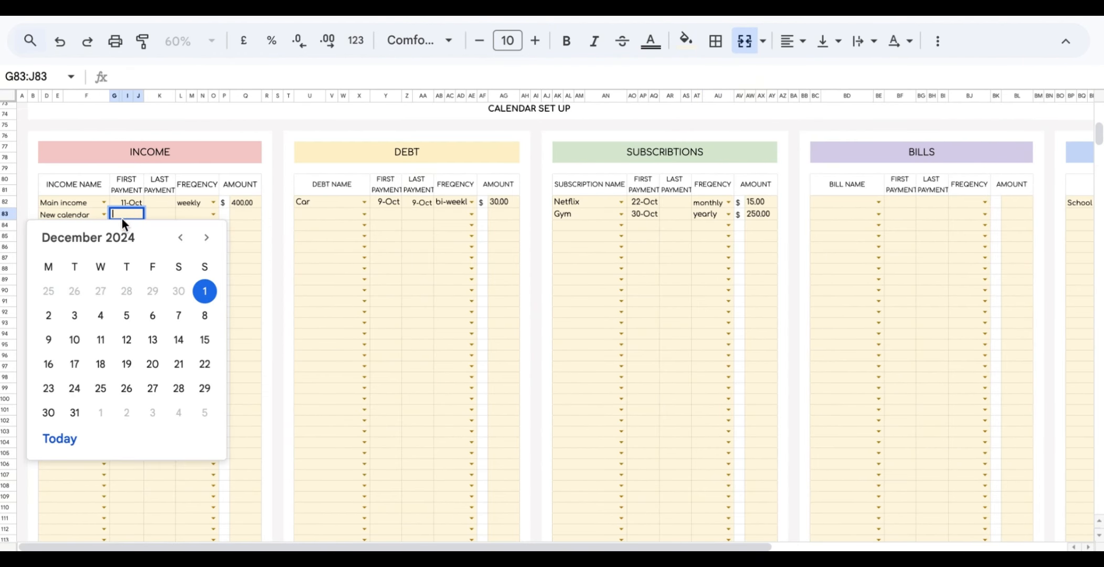
{"action": "left_click", "coordinate": [204, 366]}
{"action": "left_click", "coordinate": [213, 216]}
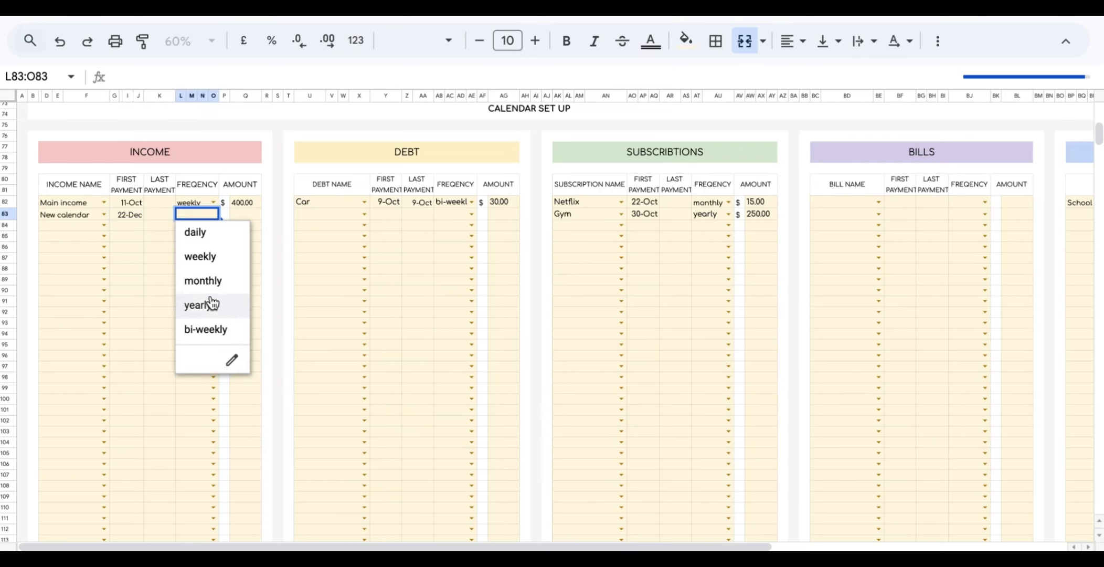
{"action": "left_click", "coordinate": [202, 278]}
{"action": "left_click", "coordinate": [250, 213]}
{"action": "type", "text": "10"}
{"action": "left_click", "coordinate": [251, 288]}
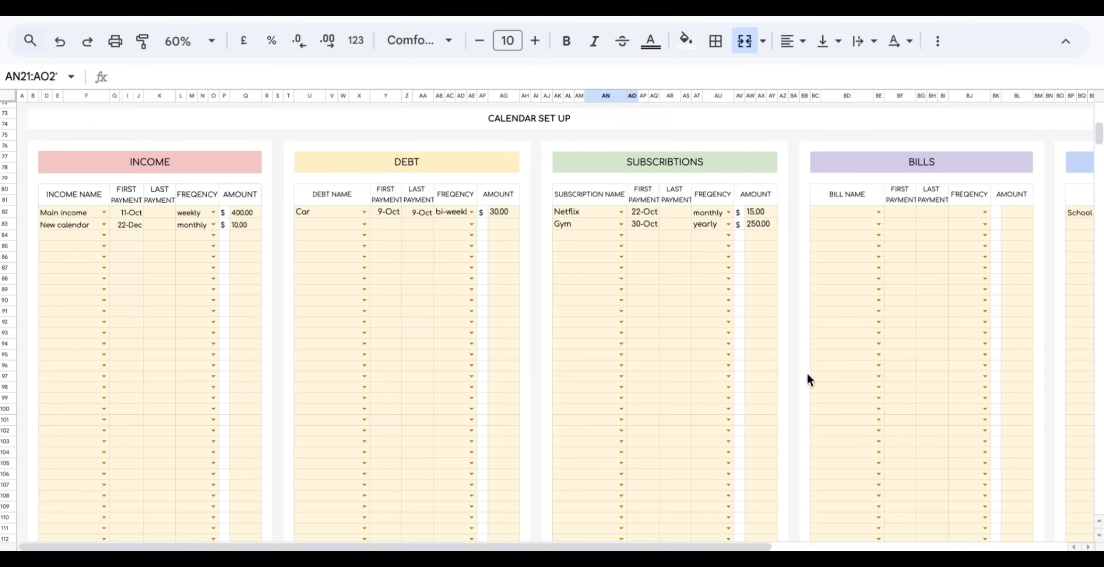
Choose Phones as the bill name in the first two Bills rows.
{"action": "left_click", "coordinate": [878, 212]}
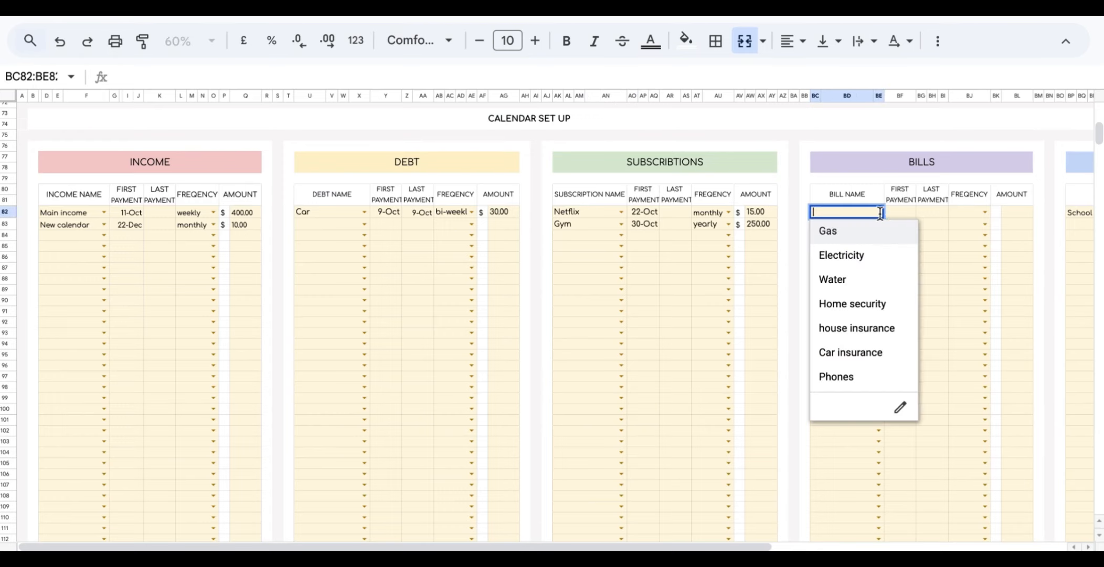
{"action": "left_click", "coordinate": [854, 381]}
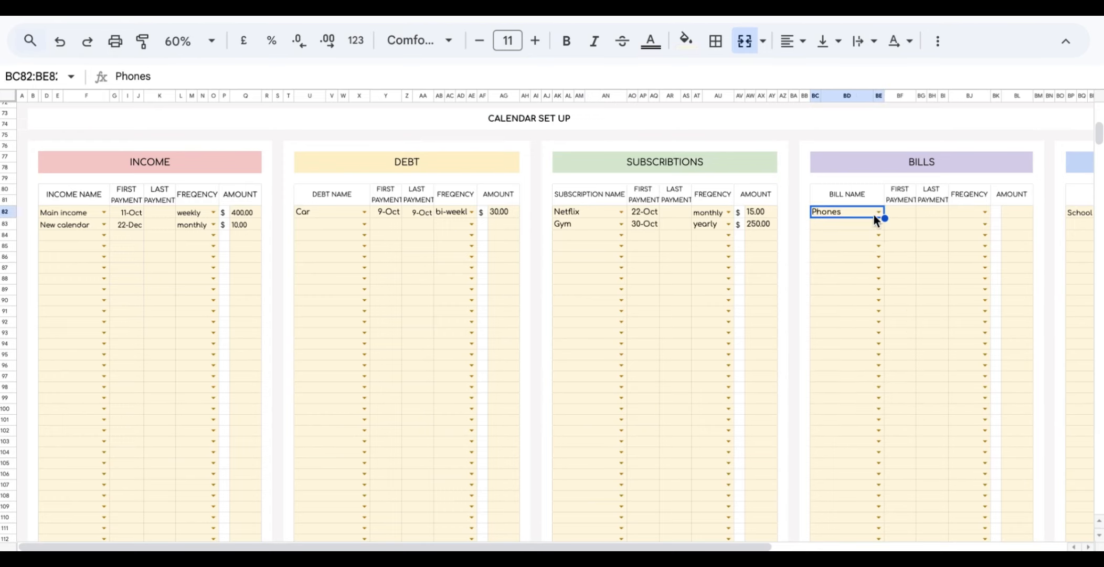
{"action": "left_click", "coordinate": [879, 223]}
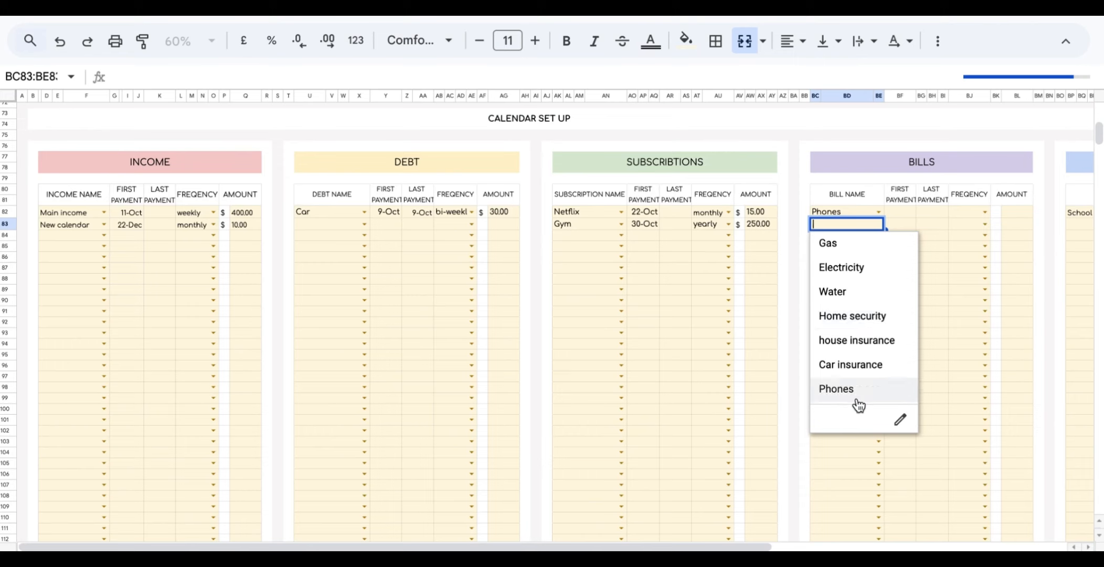
{"action": "left_click", "coordinate": [856, 395]}
Date the two Phones bills 12 October and 24 October, both recurring monthly.
{"action": "double_click", "coordinate": [899, 212]}
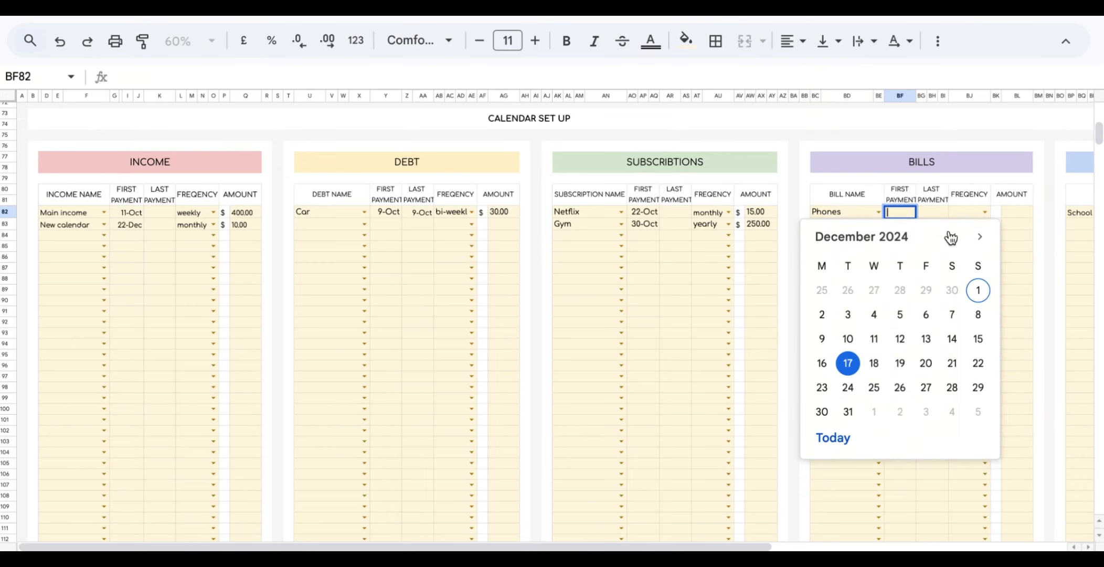
{"action": "left_click", "coordinate": [954, 237]}
{"action": "left_click", "coordinate": [954, 237]}
{"action": "left_click", "coordinate": [951, 314]}
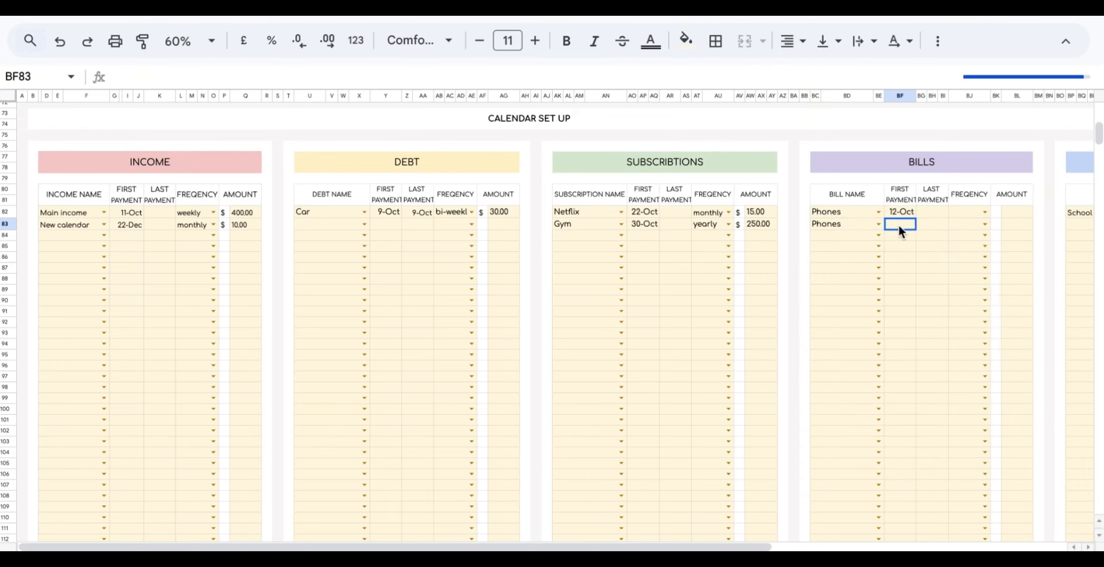
{"action": "double_click", "coordinate": [899, 224]}
{"action": "left_click", "coordinate": [900, 374]}
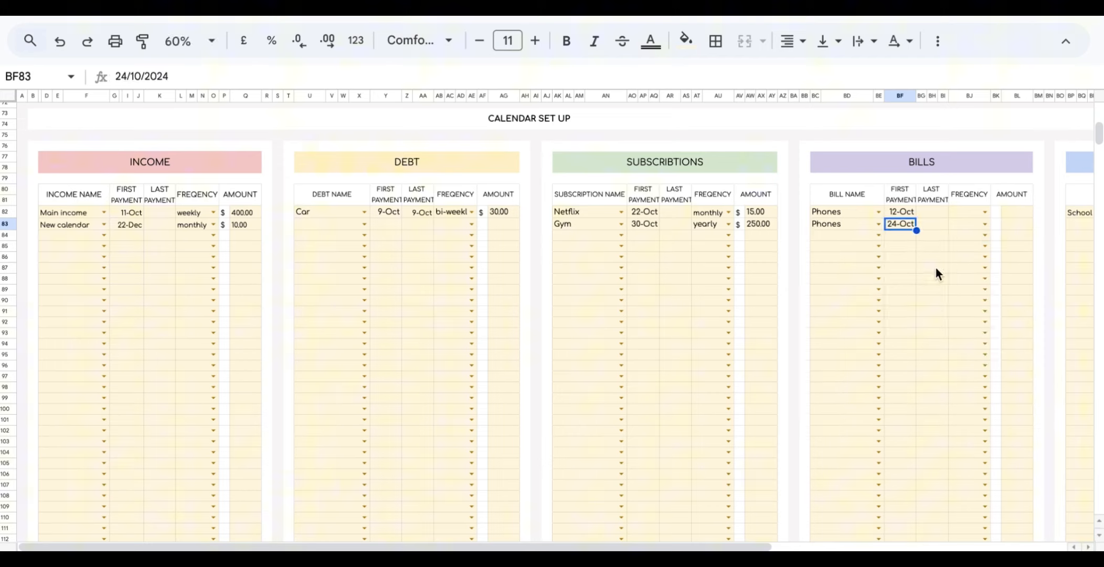
{"action": "left_click", "coordinate": [985, 213]}
{"action": "left_click", "coordinate": [981, 281]}
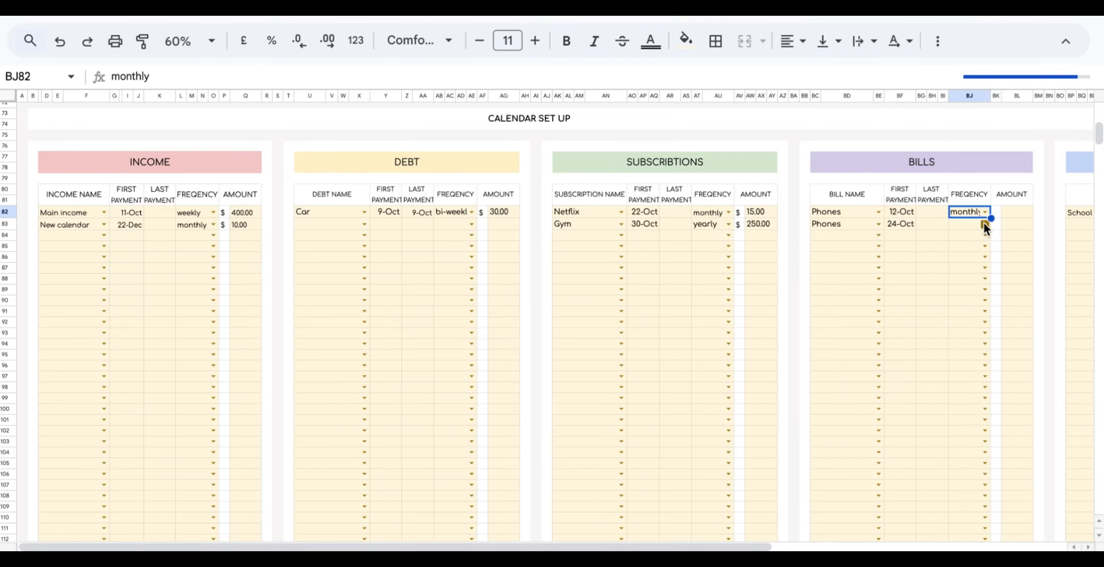
{"action": "left_click", "coordinate": [985, 223]}
{"action": "left_click", "coordinate": [981, 293]}
Enter 50 as each Phones amount and check both entries on the calendar.
{"action": "left_click", "coordinate": [1015, 212]}
{"action": "type", "text": "50"}
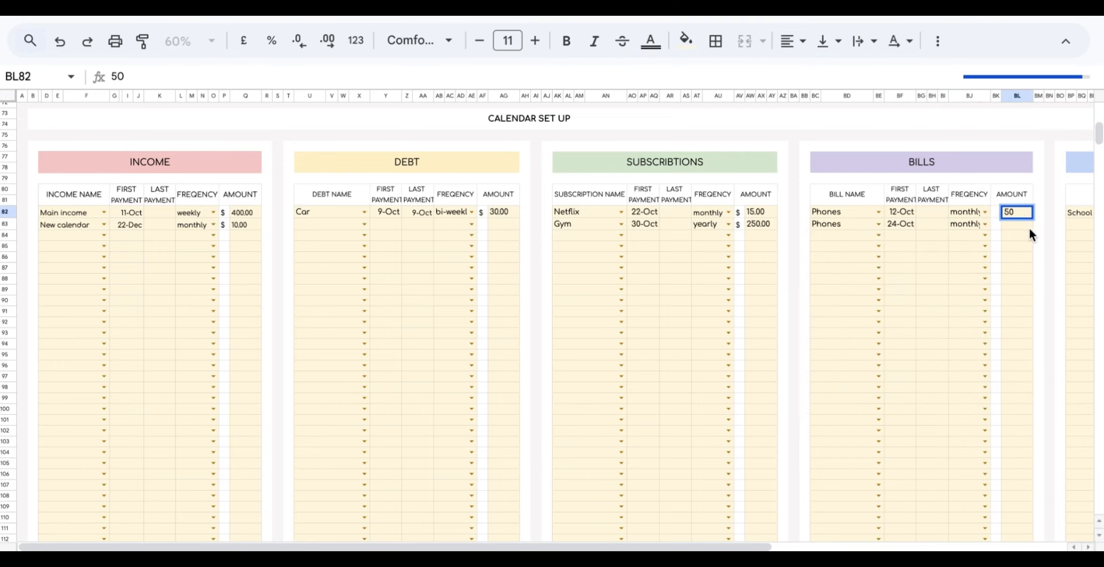
{"action": "key", "text": "Return"}
{"action": "type", "text": "50"}
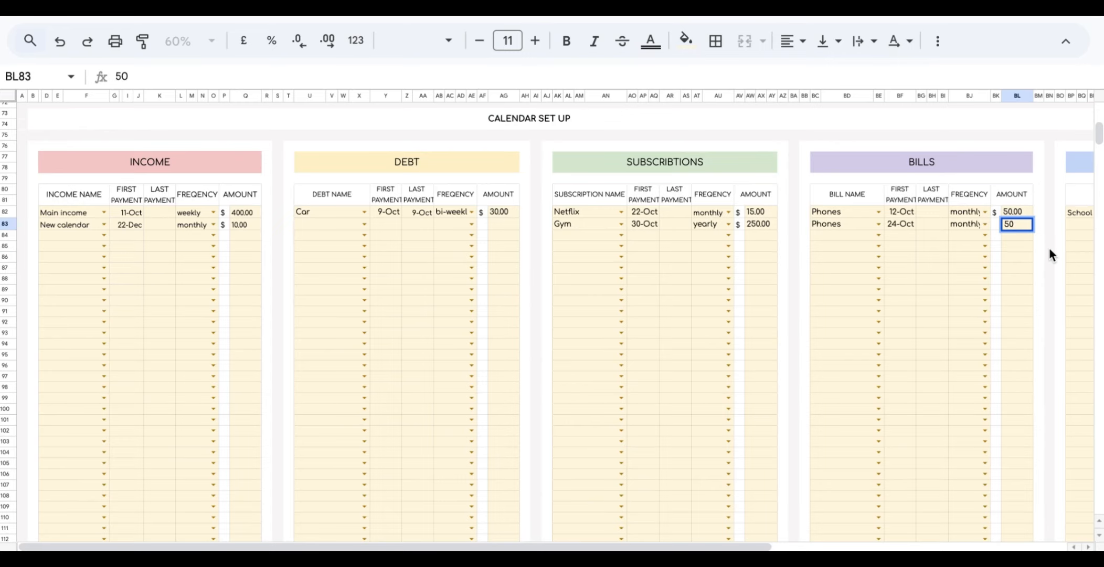
{"action": "left_click", "coordinate": [1048, 247]}
{"action": "scroll", "coordinate": [980, 263], "scroll_direction": "up", "scroll_amount": 15}
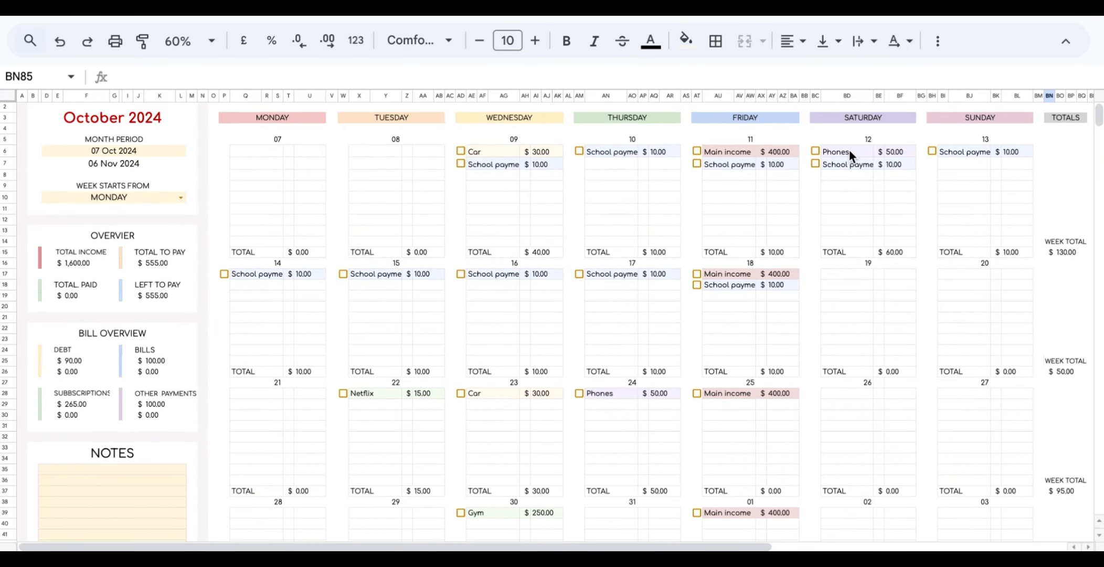
{"action": "left_click", "coordinate": [847, 151]}
{"action": "left_click", "coordinate": [611, 395]}
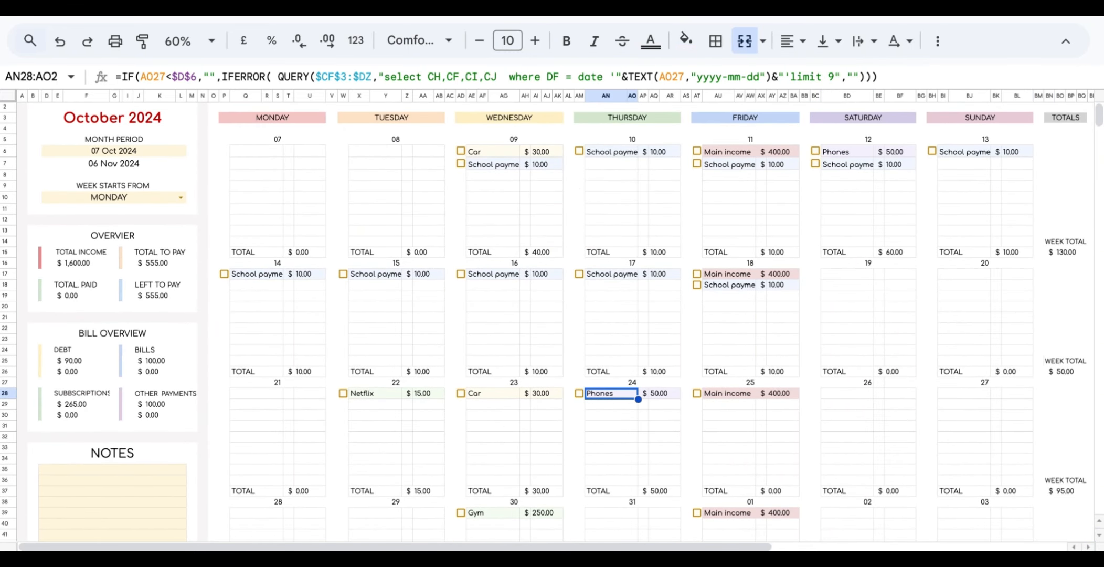
Tick as paid the payments on Wednesday 09, Thursday 10, Friday 11 and Thursday 17.
{"action": "scroll", "coordinate": [555, 321], "scroll_direction": "down", "scroll_amount": 15}
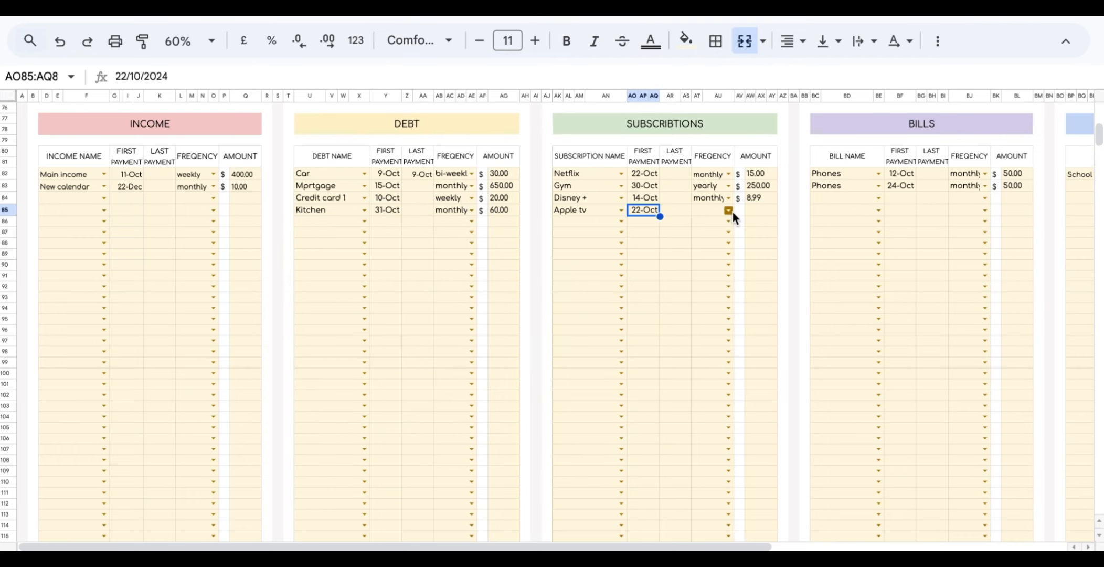
{"action": "type", "text": "45"}
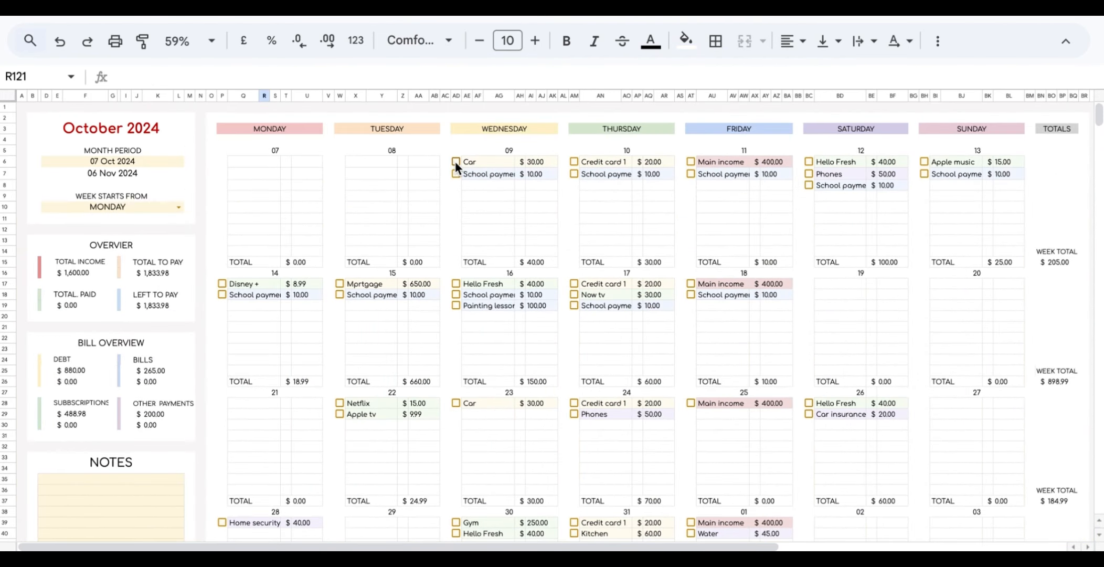
{"action": "left_click", "coordinate": [455, 161]}
{"action": "left_click", "coordinate": [456, 171]}
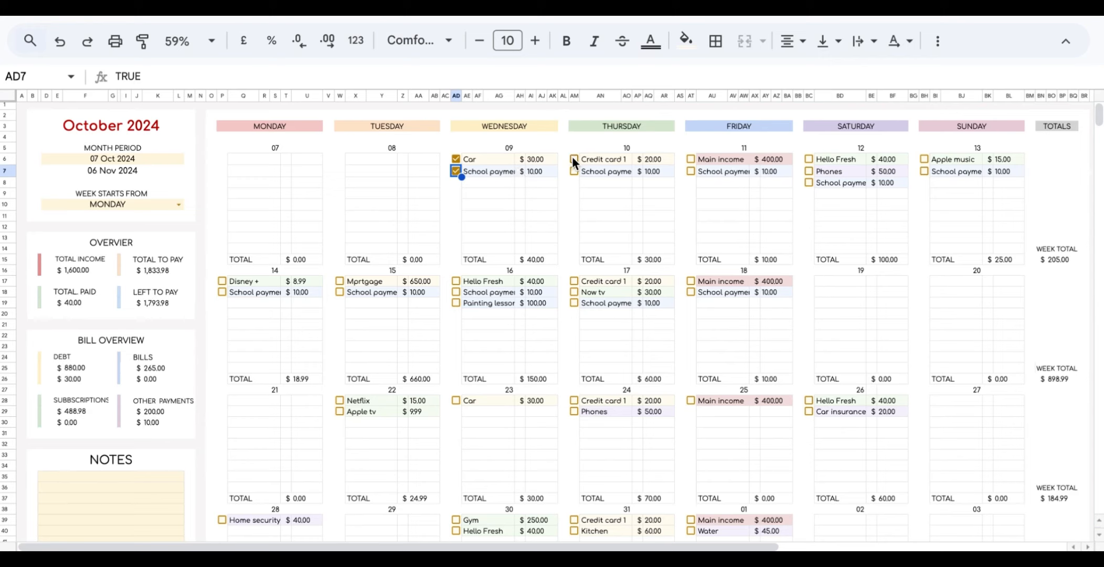
{"action": "left_click", "coordinate": [574, 159]}
{"action": "left_click", "coordinate": [574, 171]}
{"action": "left_click", "coordinate": [690, 158]}
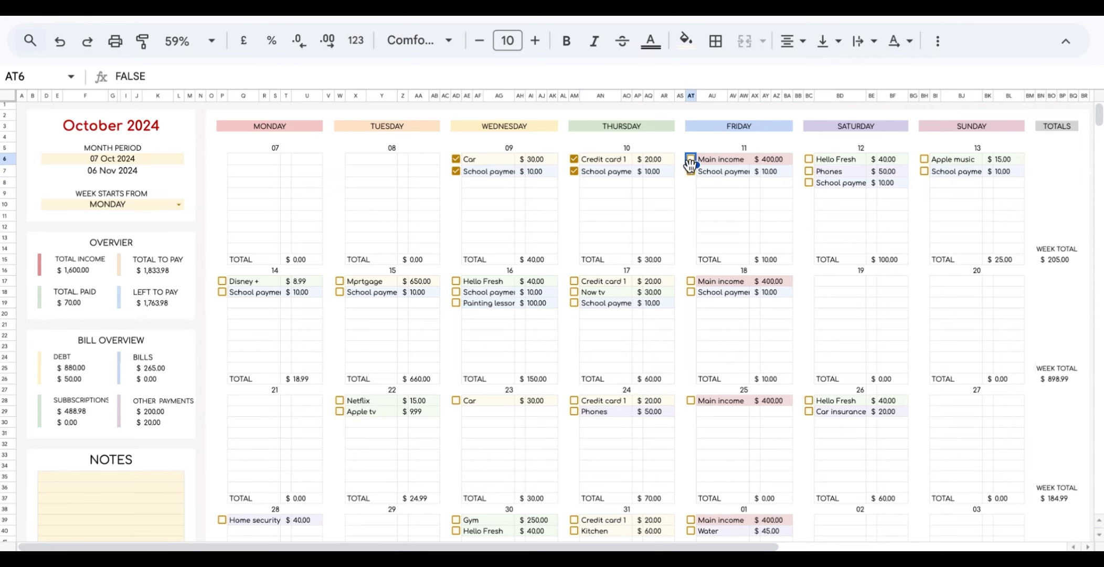
{"action": "left_click", "coordinate": [690, 171]}
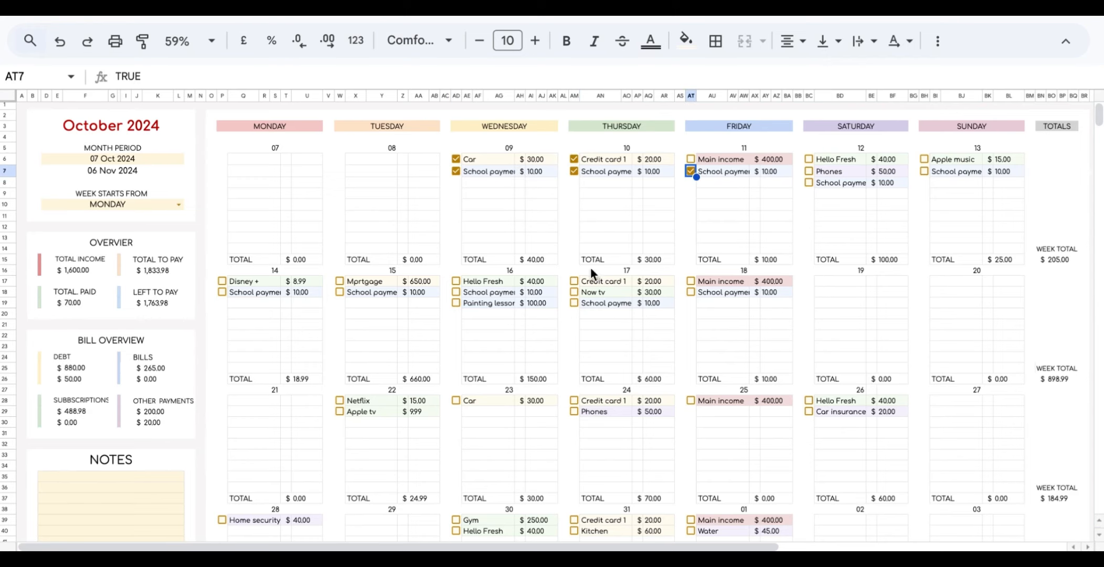
{"action": "left_click", "coordinate": [573, 281]}
{"action": "left_click", "coordinate": [573, 292]}
{"action": "left_click", "coordinate": [574, 302]}
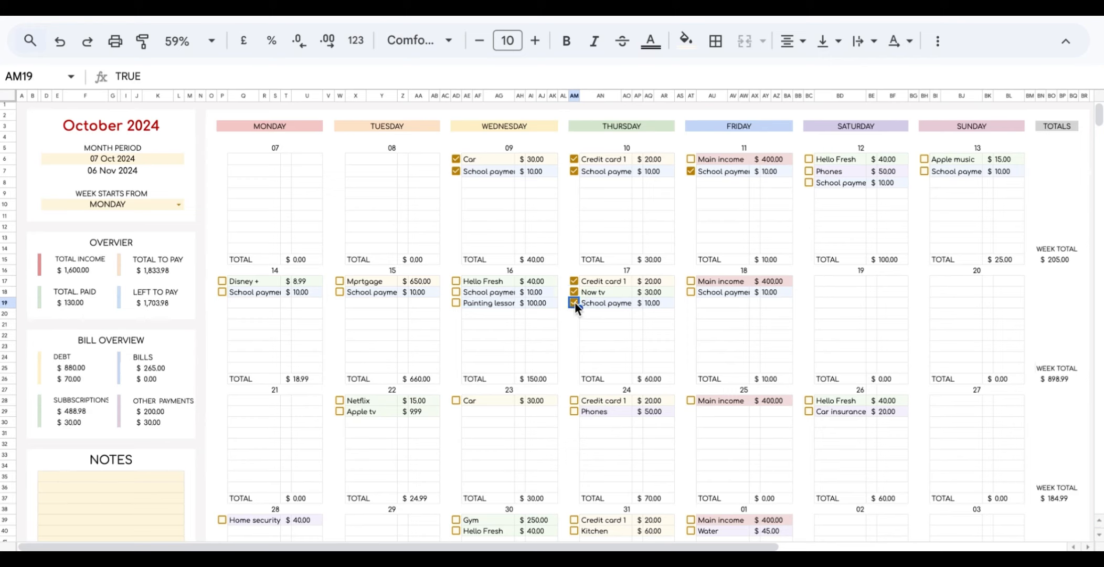
Tick Tuesday 15's Mortgage and School payment as paid, then check the TOTAL INCOME label.
{"action": "left_click", "coordinate": [340, 281]}
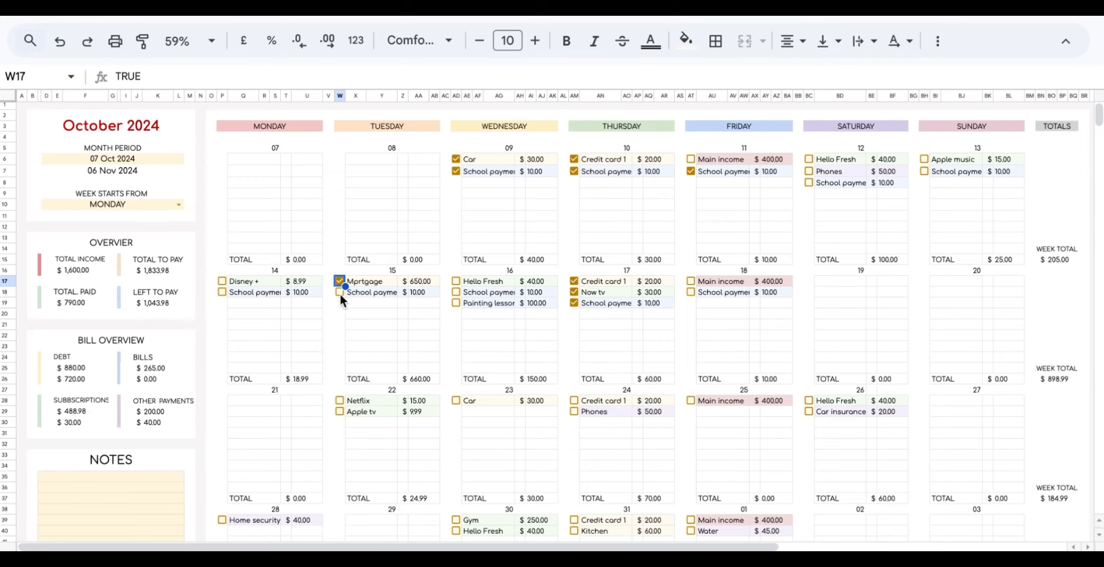
{"action": "left_click", "coordinate": [339, 292]}
{"action": "left_click", "coordinate": [101, 260]}
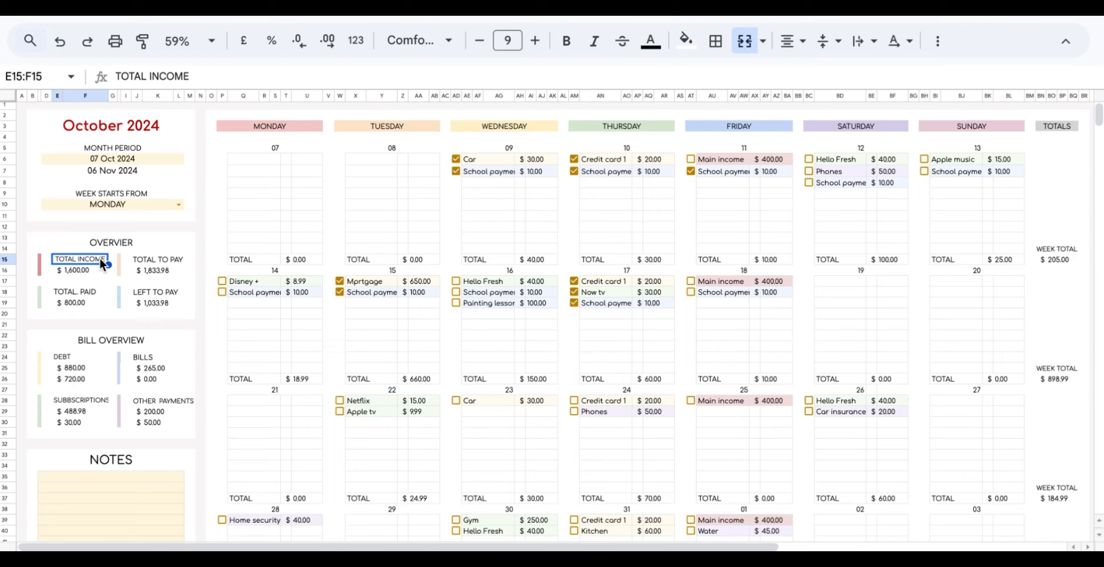
{"action": "left_click", "coordinate": [154, 261]}
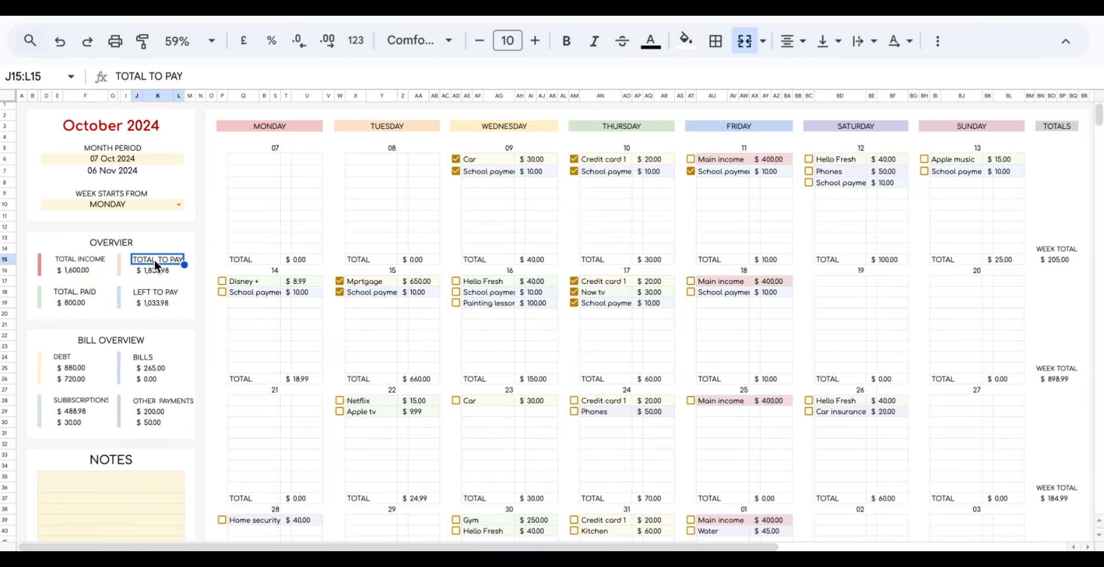
{"action": "left_click", "coordinate": [94, 292]}
{"action": "left_click", "coordinate": [88, 301]}
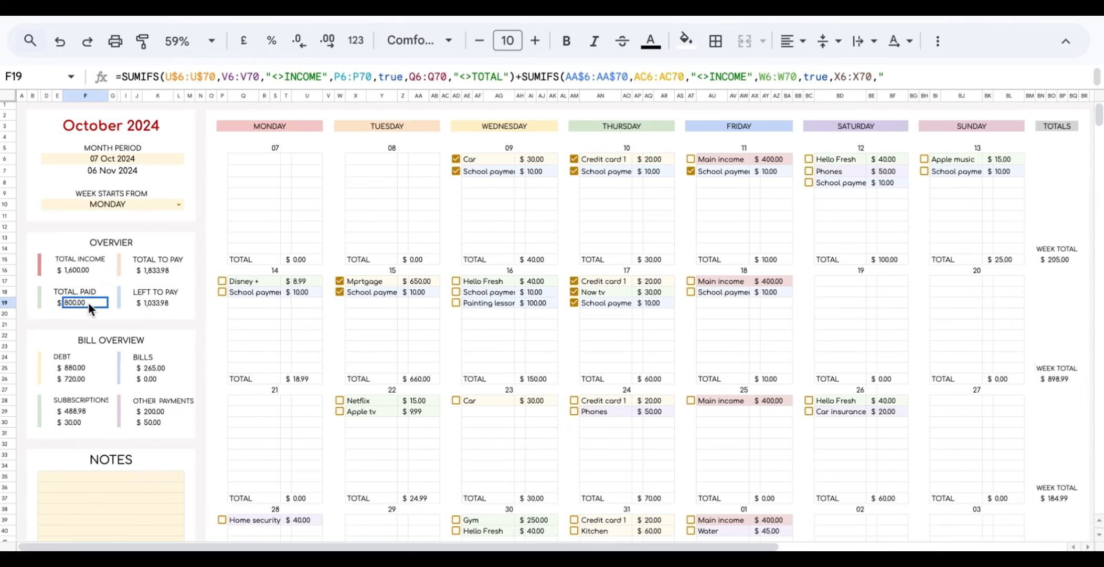
{"action": "left_click", "coordinate": [163, 293]}
{"action": "left_click", "coordinate": [164, 305]}
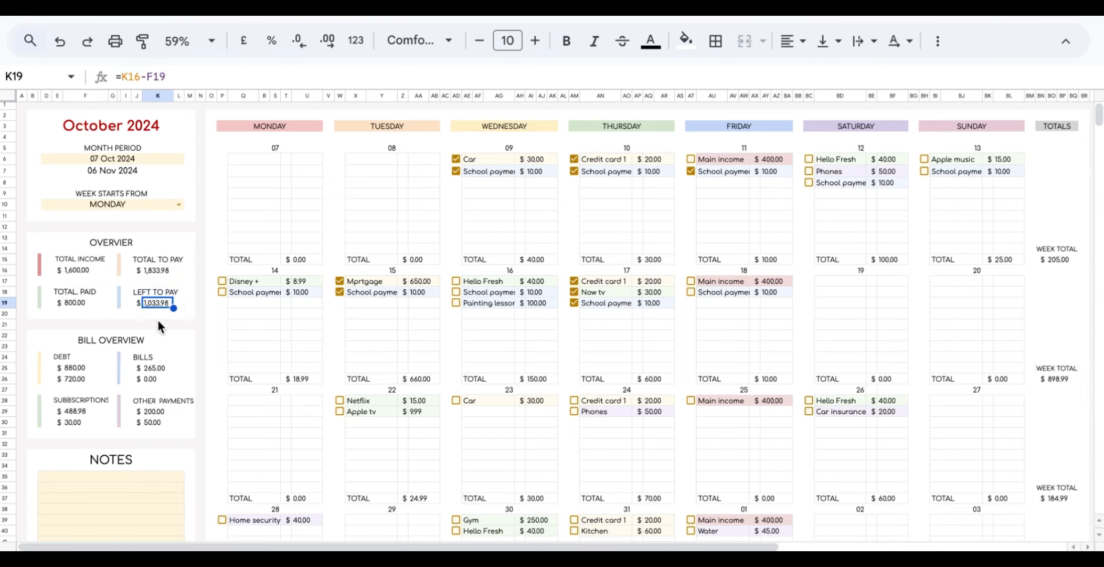
{"action": "left_click", "coordinate": [133, 342]}
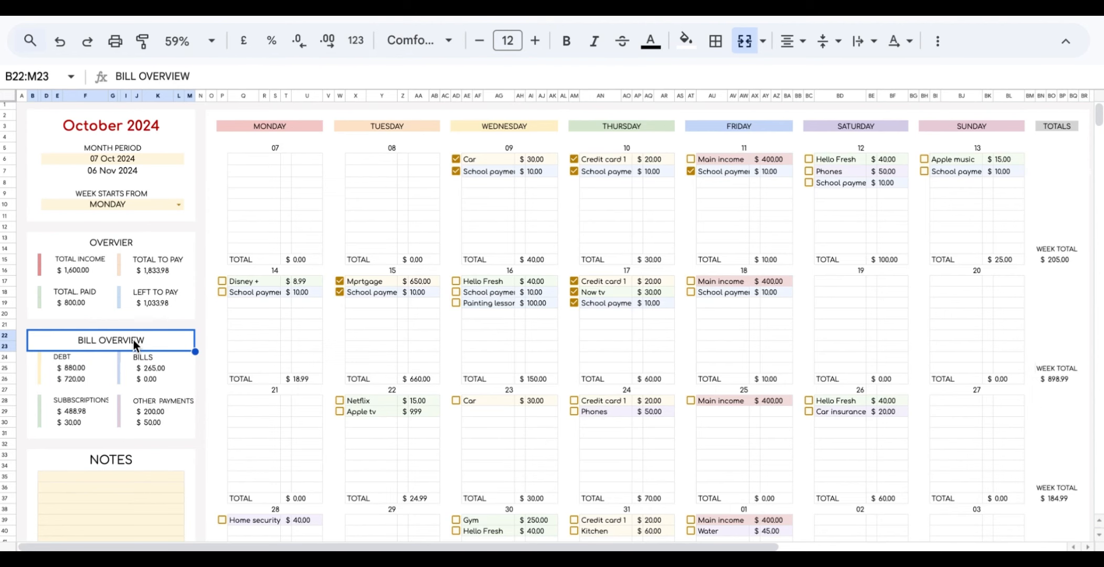
{"action": "scroll", "coordinate": [135, 345], "scroll_direction": "down", "scroll_amount": 1}
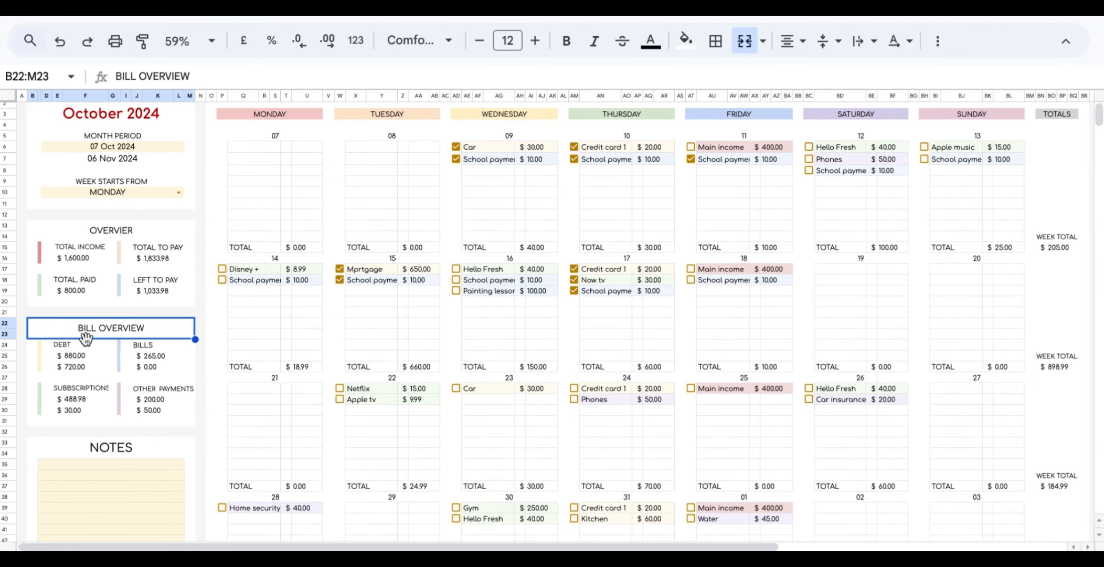
{"action": "left_click", "coordinate": [74, 355]}
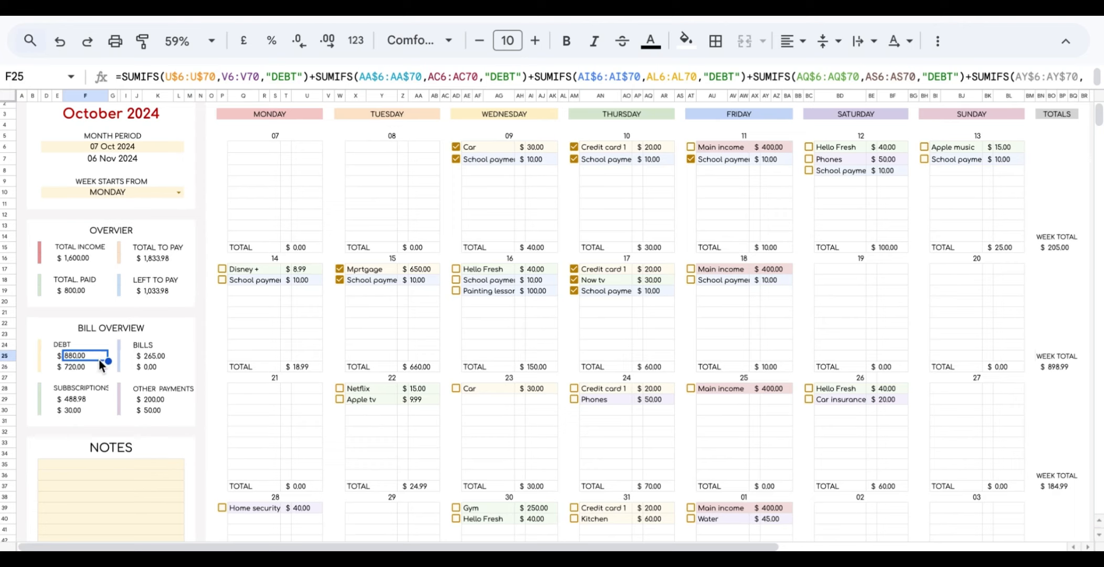
{"action": "left_click", "coordinate": [94, 365]}
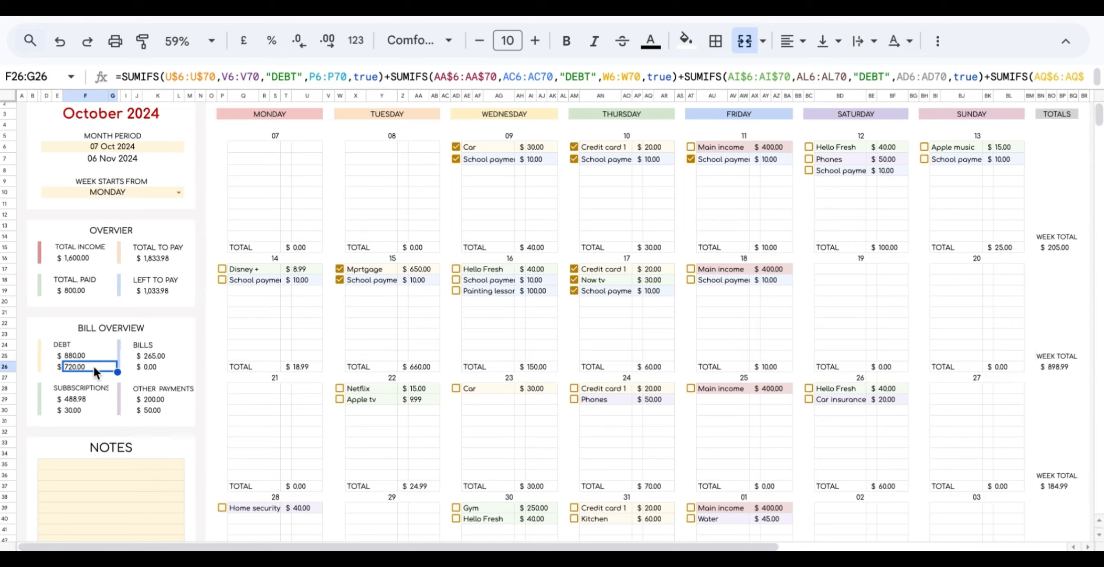
{"action": "left_click", "coordinate": [1046, 236]}
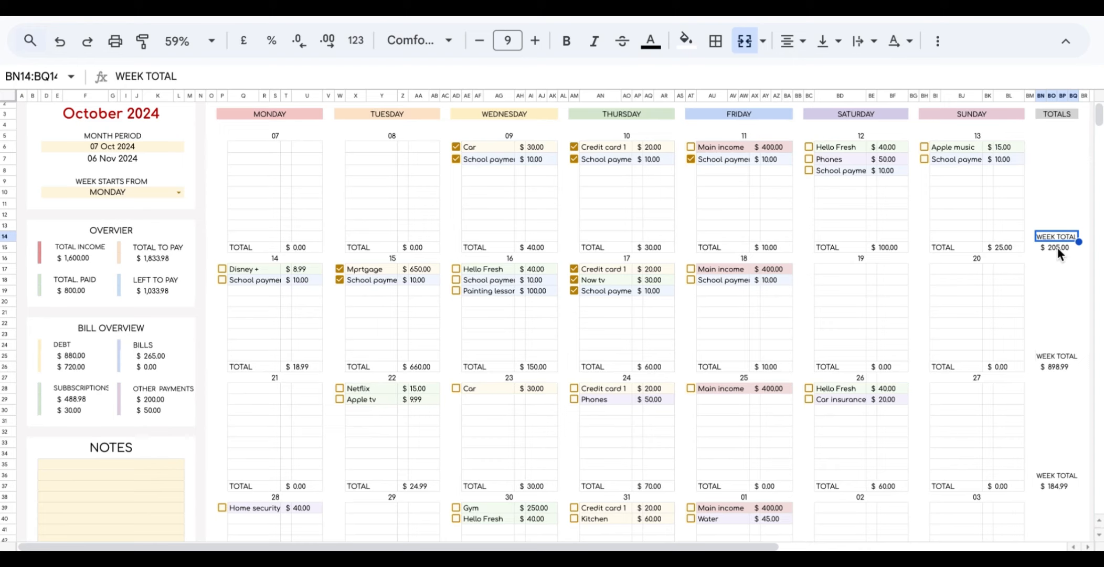
{"action": "left_click", "coordinate": [1057, 248]}
{"action": "left_click", "coordinate": [1060, 355]}
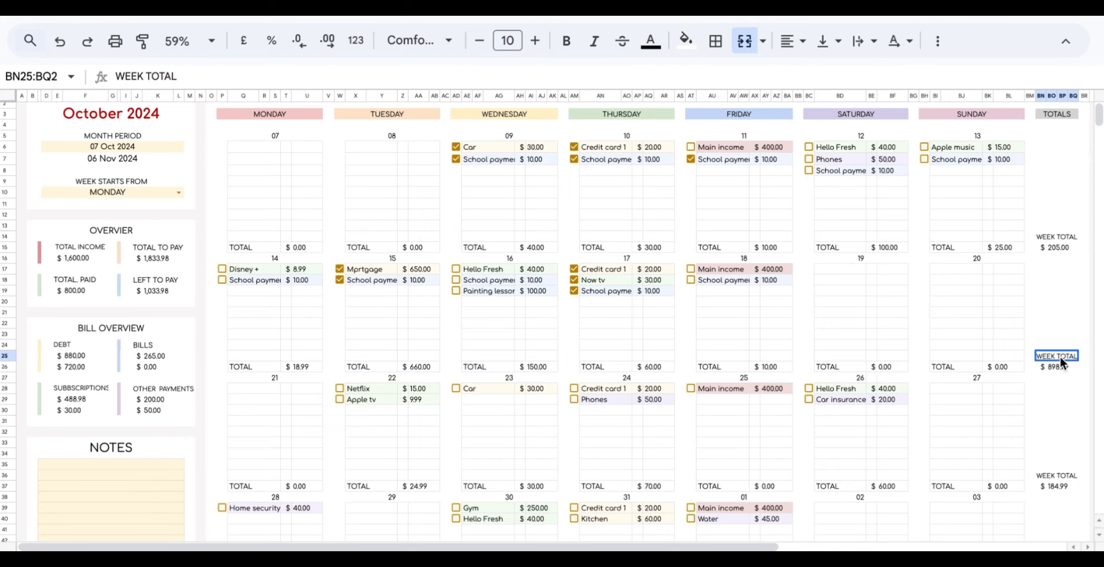
{"action": "left_click", "coordinate": [1058, 368]}
{"action": "left_click", "coordinate": [1055, 476]}
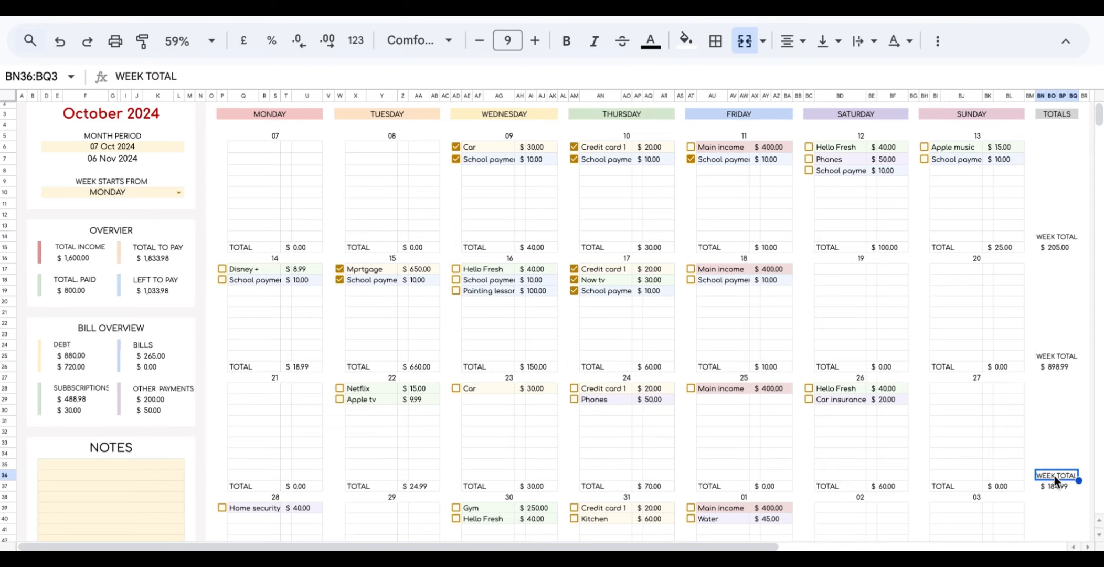
{"action": "left_click", "coordinate": [1058, 487]}
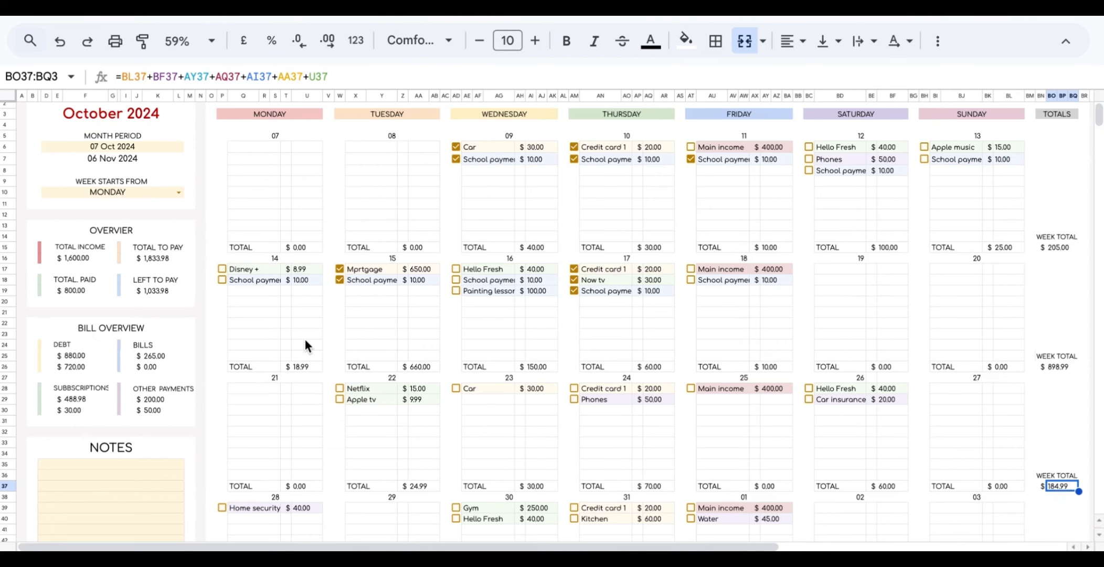
{"action": "scroll", "coordinate": [305, 343], "scroll_direction": "down", "scroll_amount": 8}
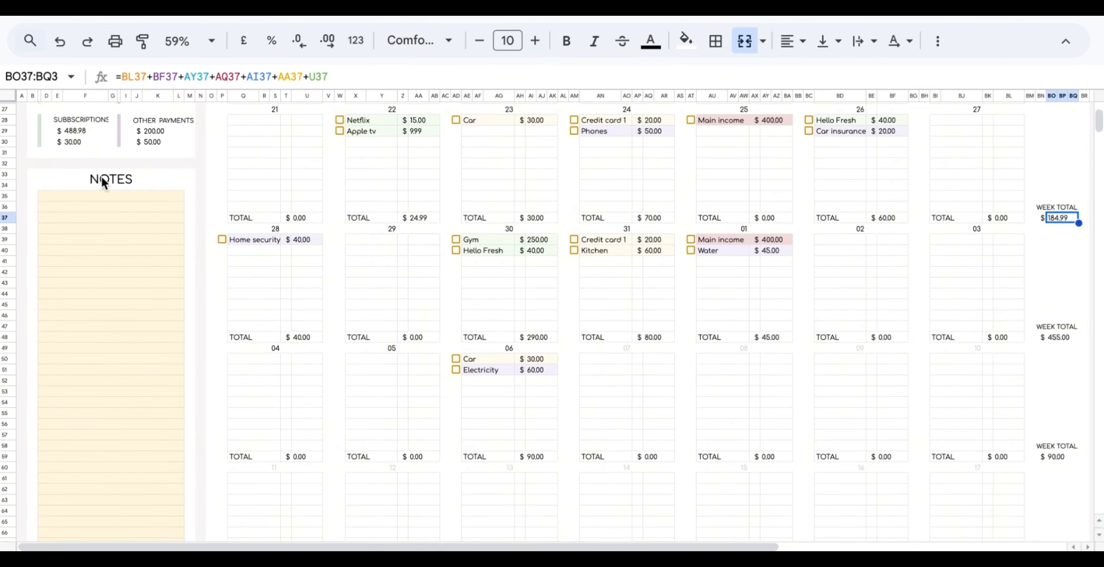
{"action": "left_click", "coordinate": [101, 179]}
{"action": "double_click", "coordinate": [96, 195]}
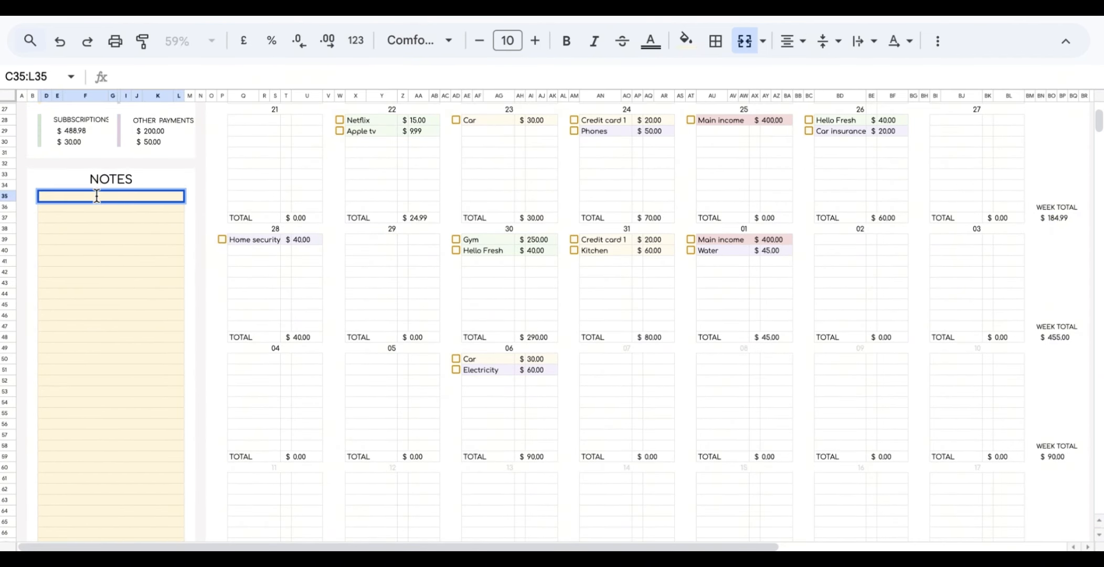
{"action": "type", "text": "Add or delete any time"}
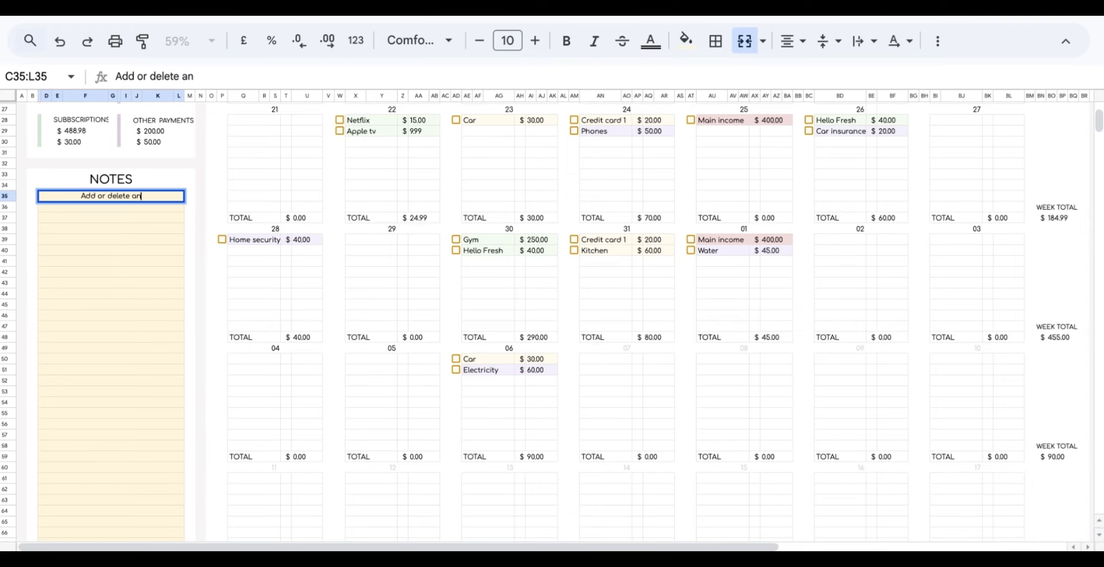
{"action": "left_click", "coordinate": [103, 243]}
{"action": "left_click", "coordinate": [159, 203]}
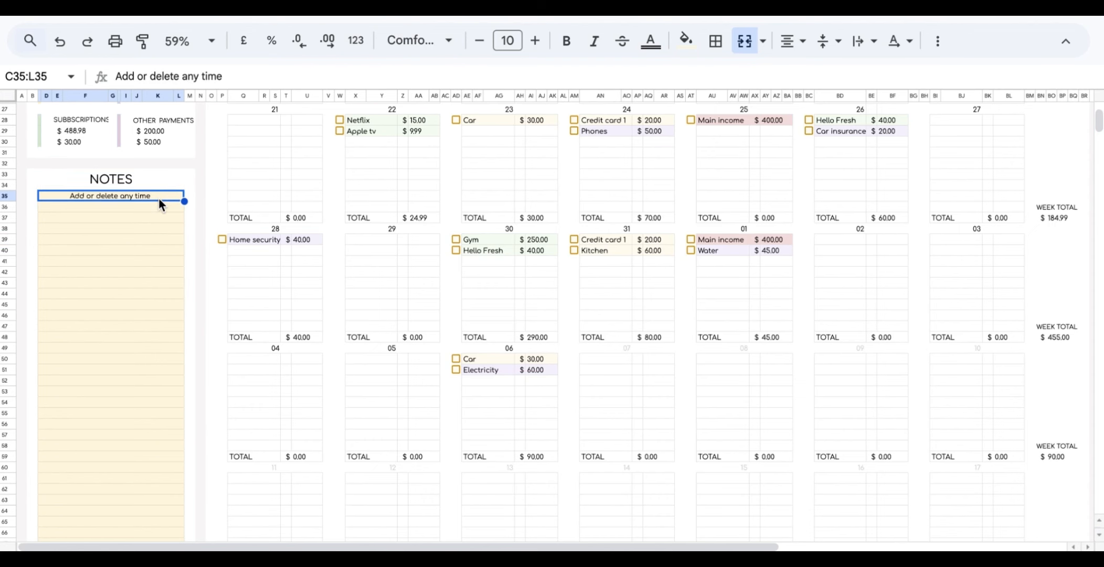
{"action": "key", "text": "Delete"}
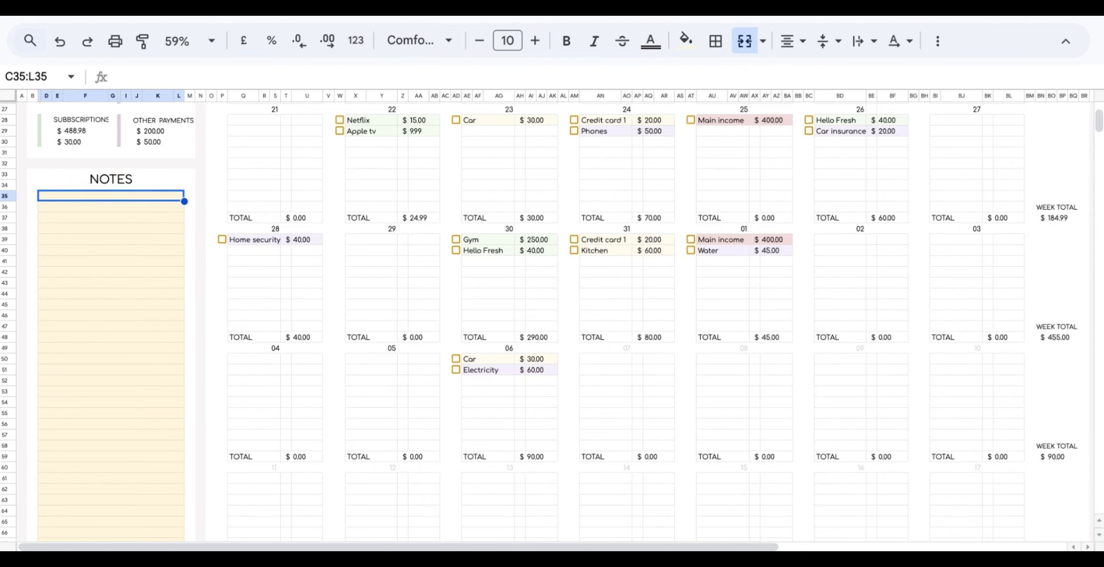
{"action": "left_click", "coordinate": [158, 161]}
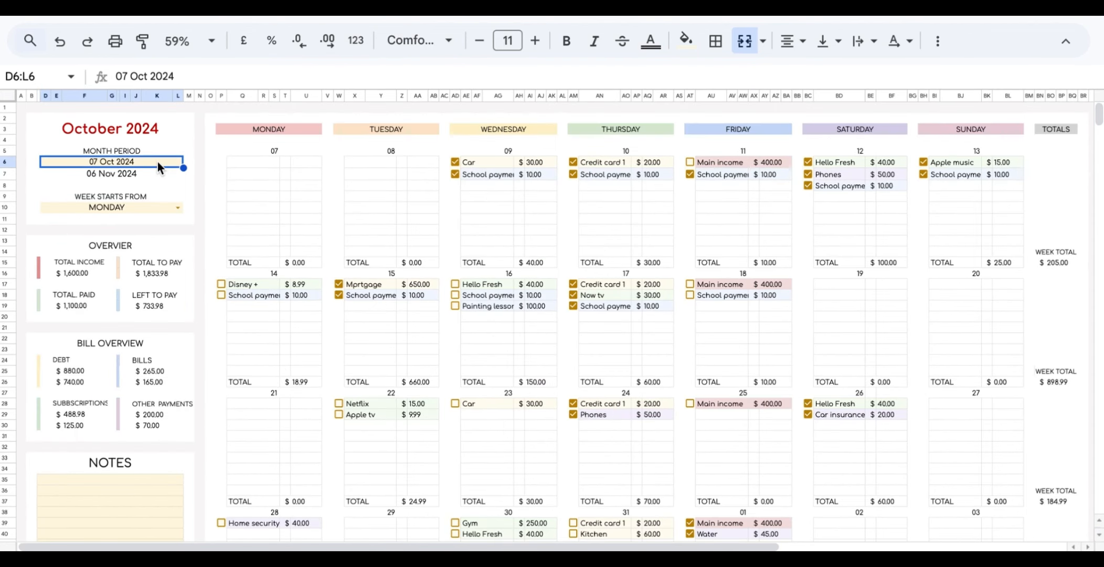
Change the calendar start date to 01 Nov 2024 to preview November.
{"action": "double_click", "coordinate": [158, 161]}
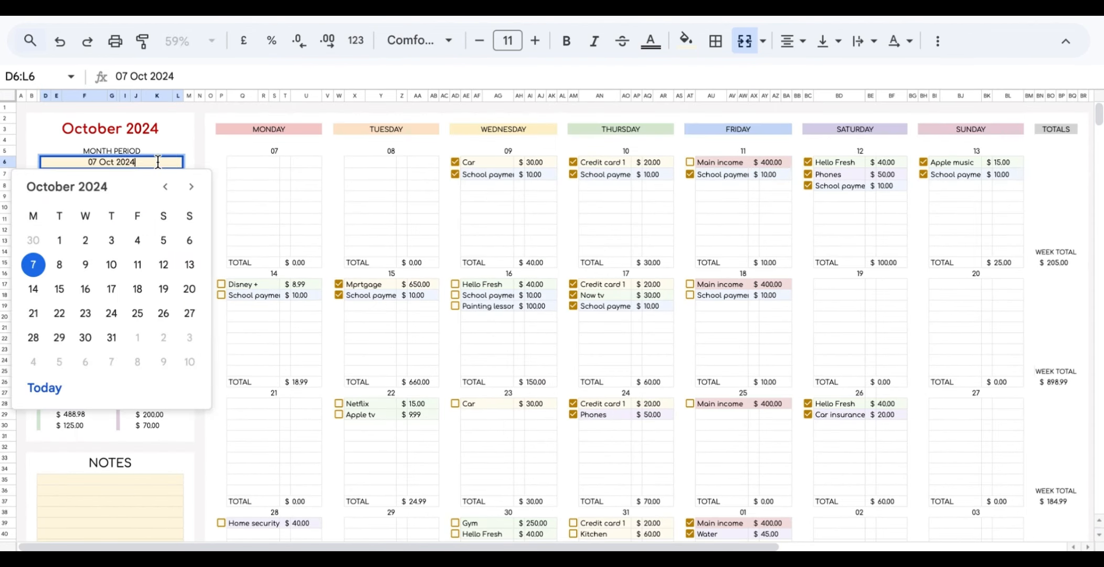
{"action": "left_click", "coordinate": [198, 188]}
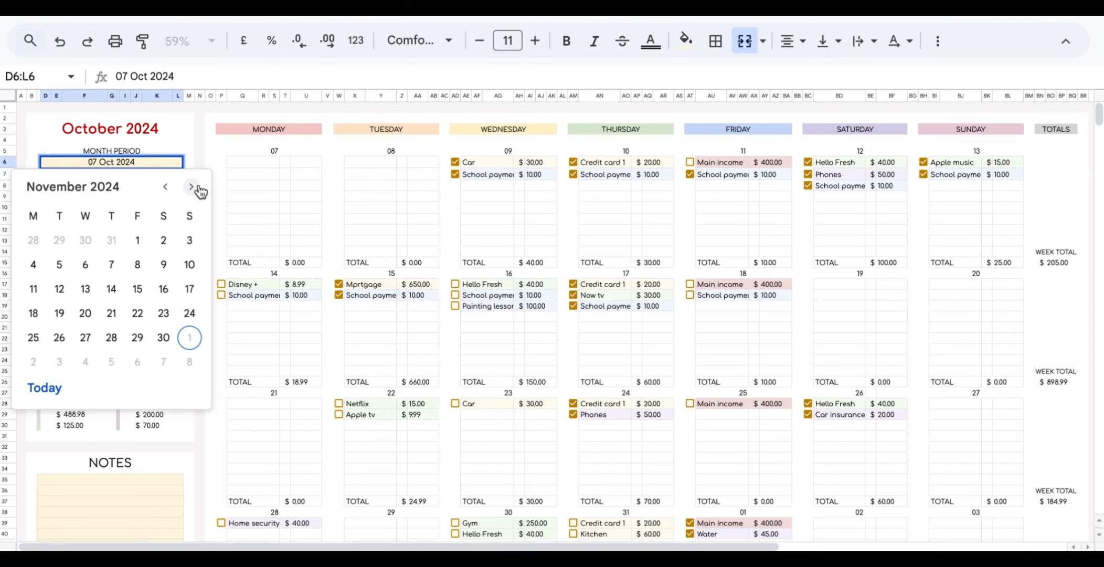
{"action": "left_click", "coordinate": [137, 241]}
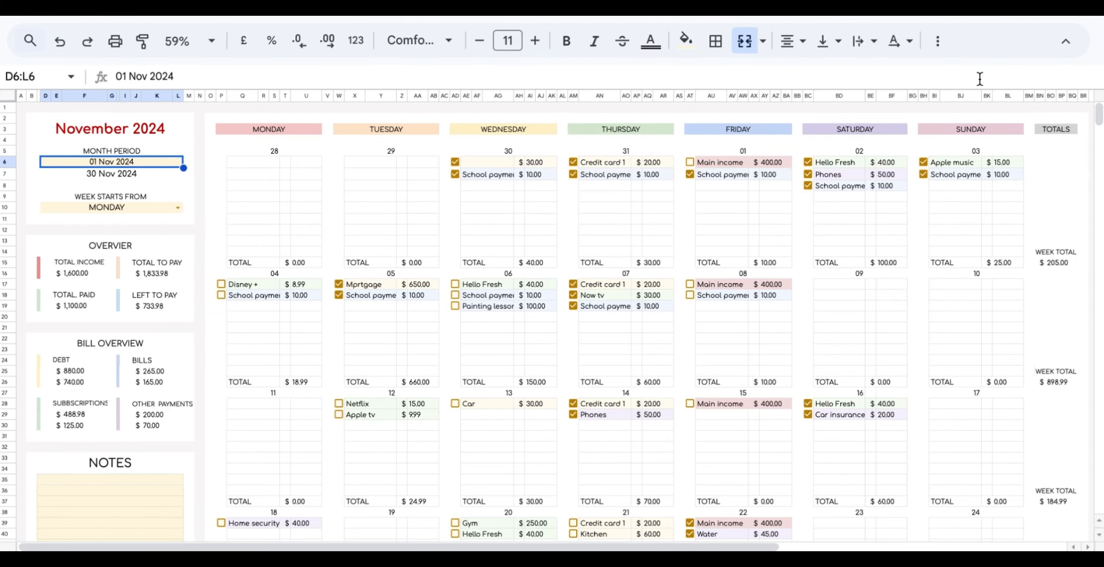
{"action": "scroll", "coordinate": [770, 273], "scroll_direction": "down", "scroll_amount": 3}
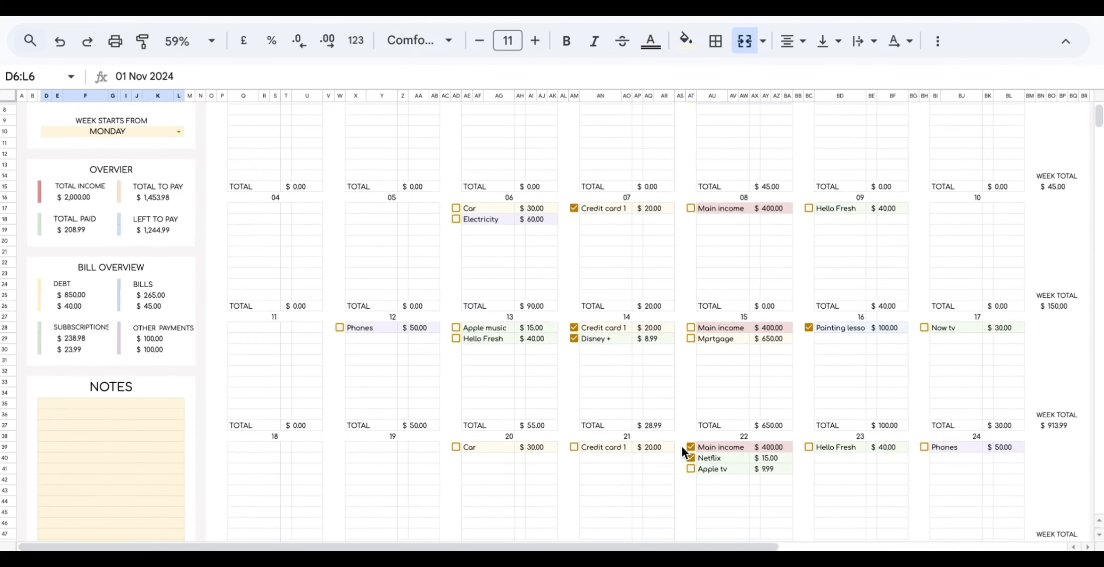
{"action": "scroll", "coordinate": [686, 182], "scroll_direction": "up", "scroll_amount": 3}
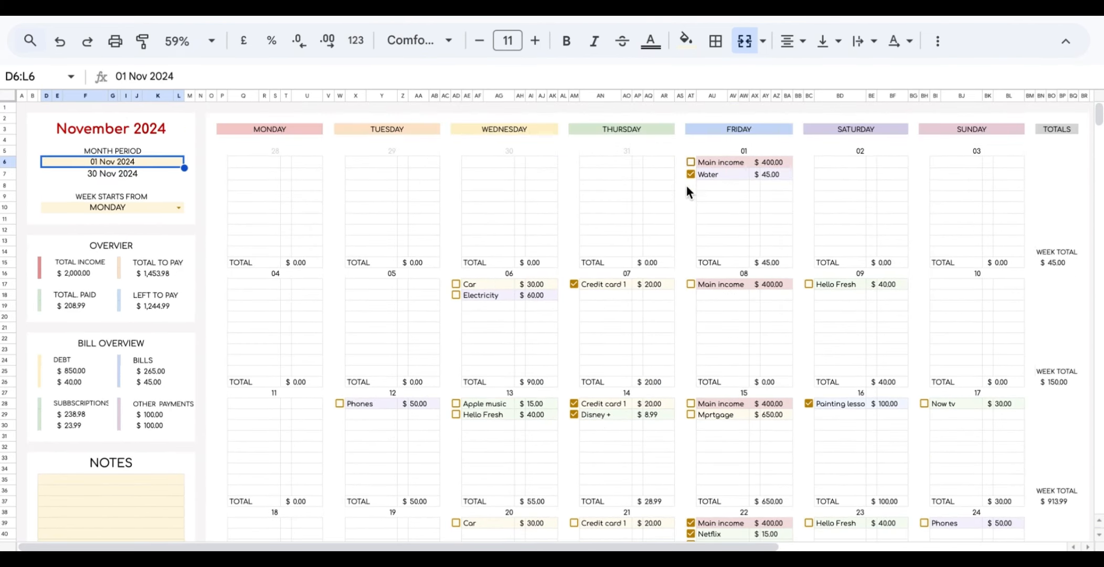
Reset the start date to 07 Oct 2024 and untick Wednesday 09's Car payment.
{"action": "double_click", "coordinate": [140, 166]}
{"action": "left_click", "coordinate": [166, 186]}
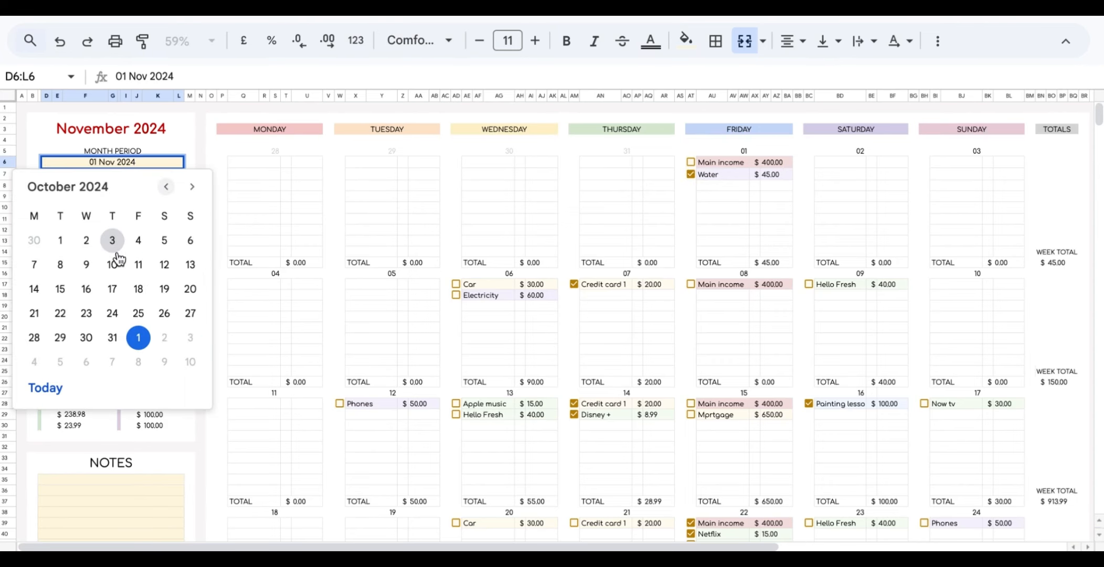
{"action": "left_click", "coordinate": [33, 264]}
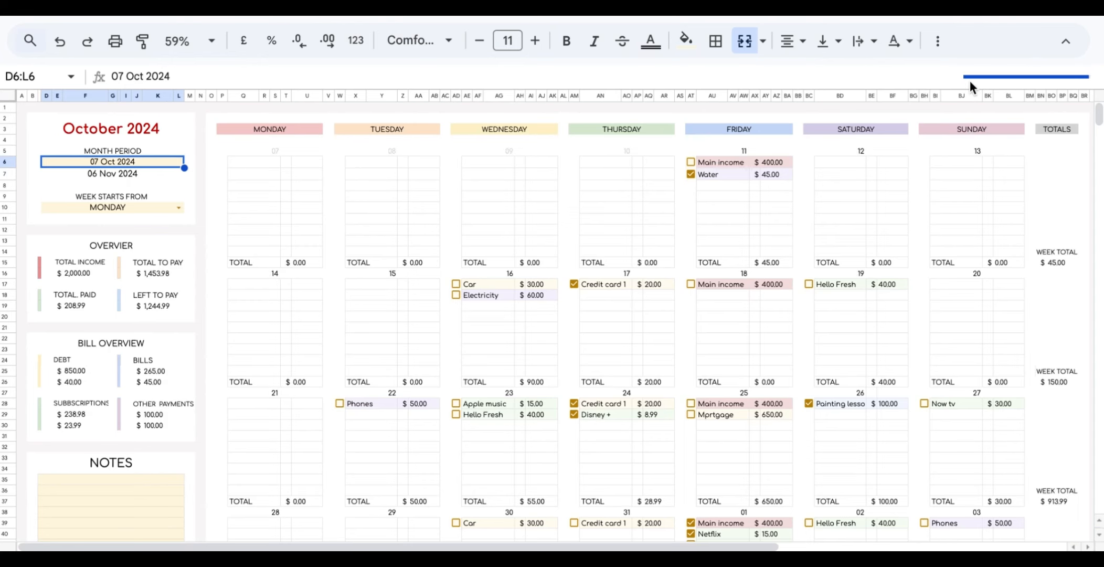
{"action": "left_click", "coordinate": [455, 161]}
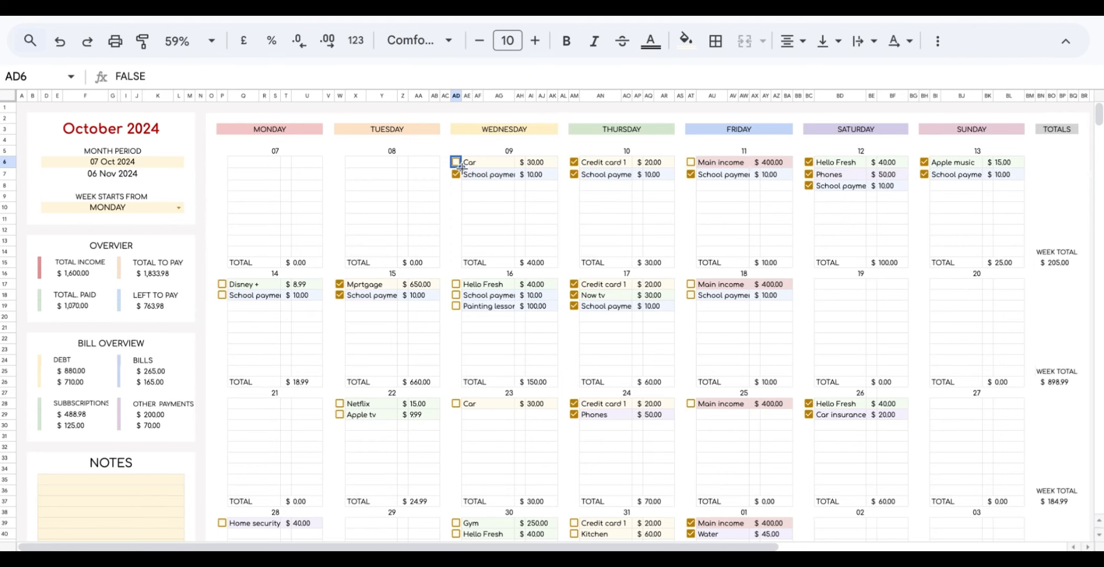
Fill the unticked state down Wednesday's and Thursday's columns, accepting the protected-range warning.
{"action": "left_click_drag", "start_coordinate": [460, 167], "coordinate": [456, 450]}
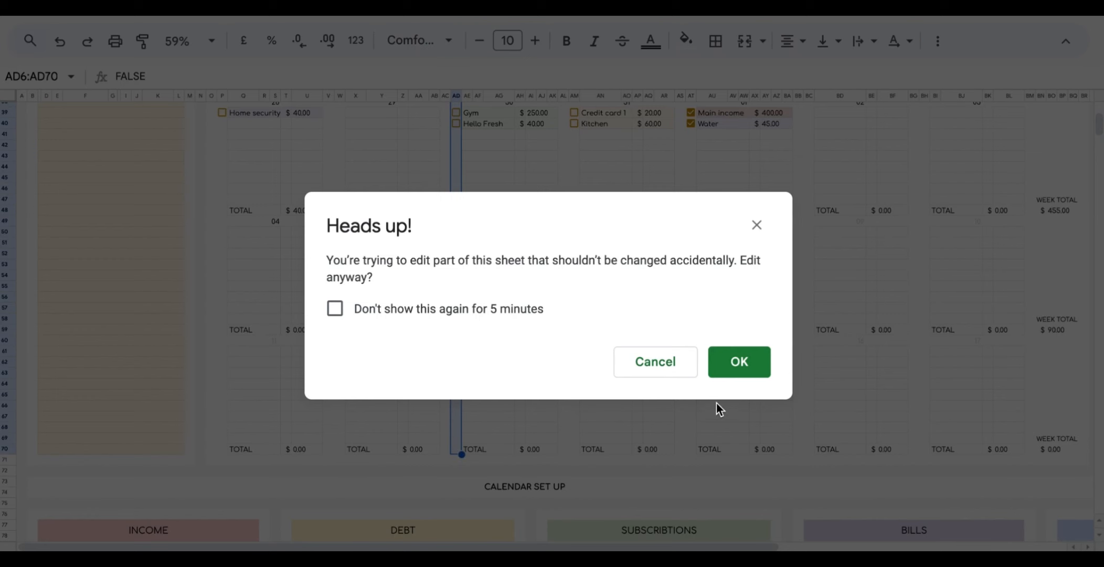
{"action": "left_click", "coordinate": [737, 378]}
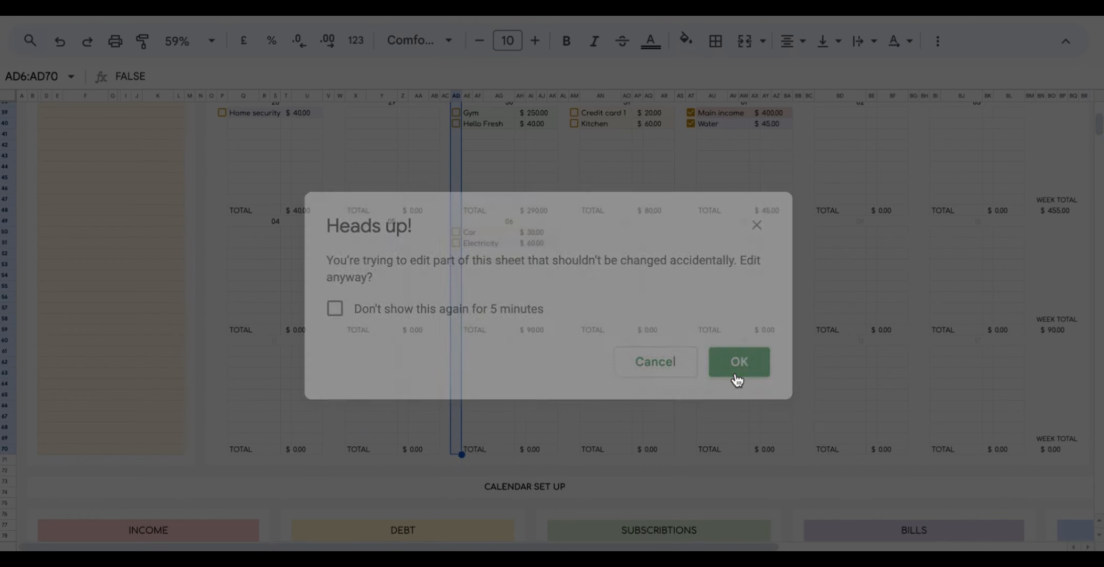
{"action": "scroll", "coordinate": [727, 373], "scroll_direction": "up", "scroll_amount": 3}
{"action": "scroll", "coordinate": [728, 374], "scroll_direction": "up", "scroll_amount": 4}
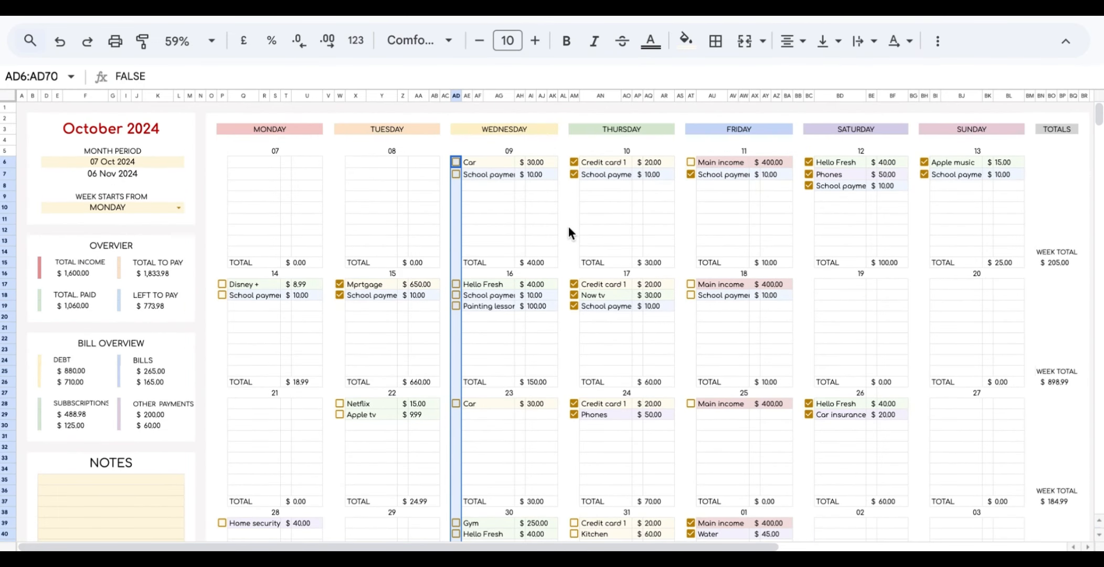
{"action": "left_click", "coordinate": [575, 163]}
{"action": "left_click_drag", "start_coordinate": [579, 168], "coordinate": [577, 551]}
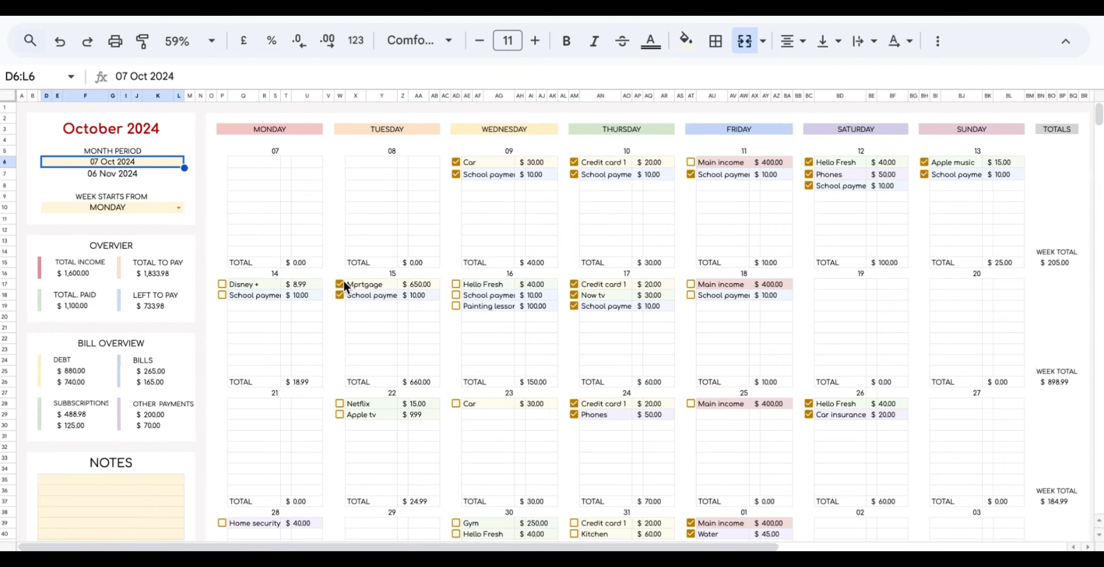
Fill unticked boxes again down the Wednesday, Thursday and Friday columns to clear remaining ticks.
{"action": "left_click", "coordinate": [456, 162]}
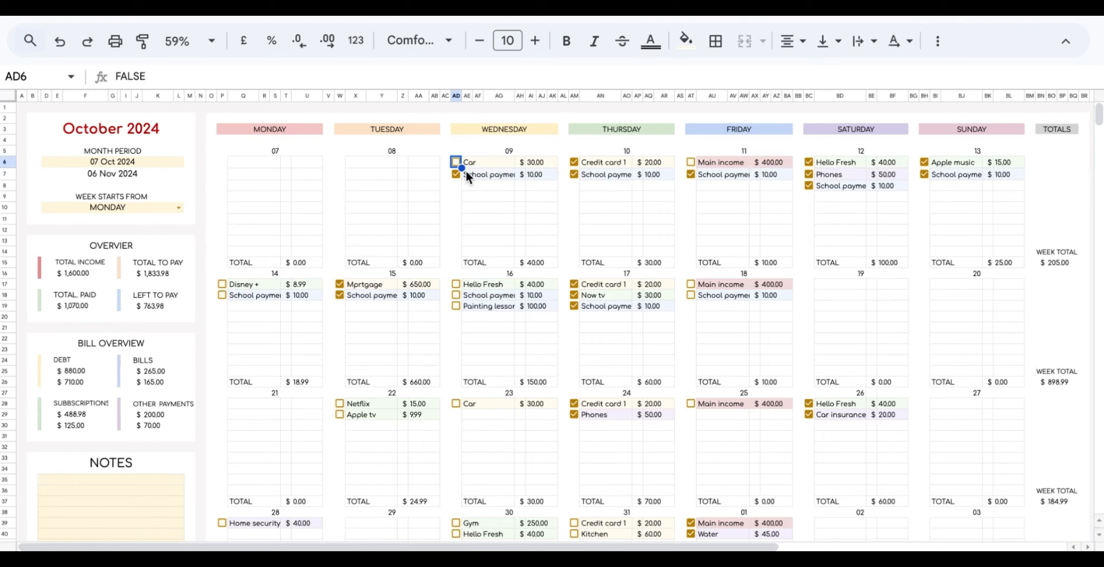
{"action": "left_click_drag", "start_coordinate": [460, 166], "coordinate": [456, 450]}
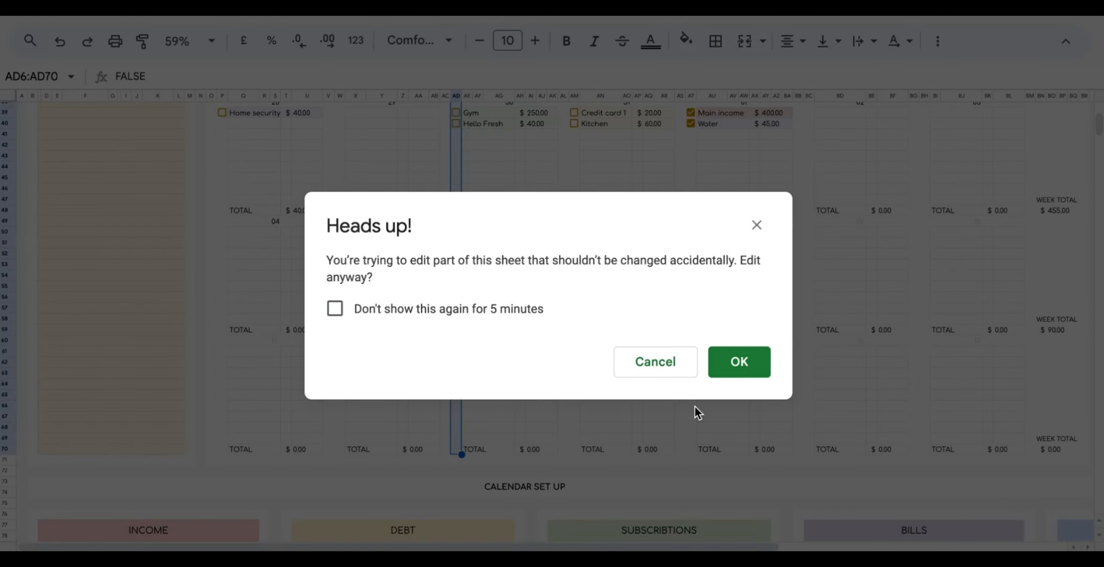
{"action": "left_click", "coordinate": [735, 377]}
{"action": "scroll", "coordinate": [572, 230], "scroll_direction": "up", "scroll_amount": 10}
{"action": "left_click", "coordinate": [574, 162]}
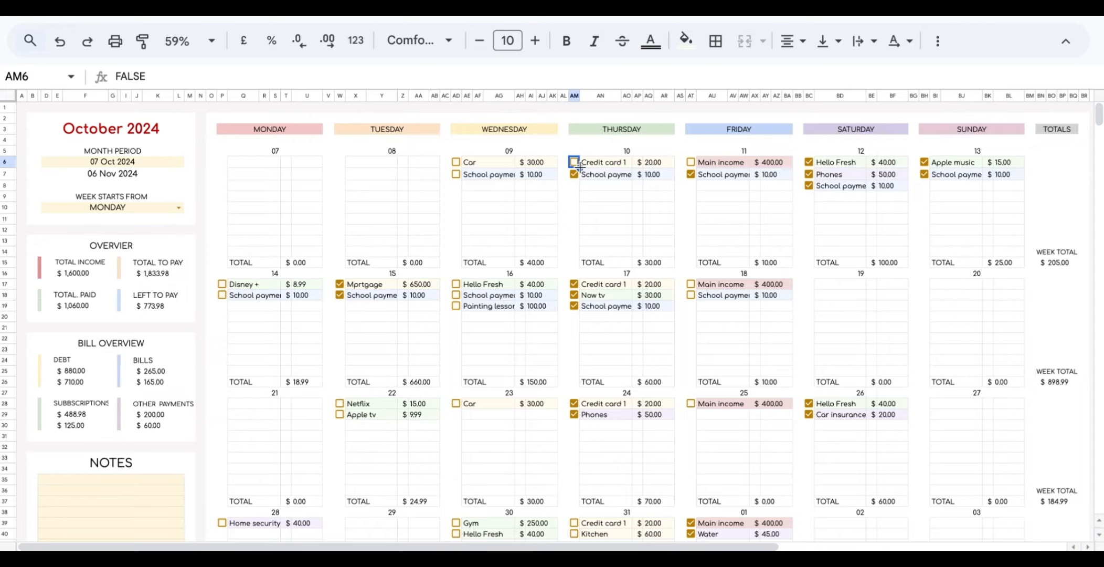
{"action": "left_click_drag", "start_coordinate": [580, 168], "coordinate": [574, 448]}
{"action": "left_click", "coordinate": [729, 380]}
{"action": "scroll", "coordinate": [730, 382], "scroll_direction": "up", "scroll_amount": 10}
{"action": "left_click", "coordinate": [685, 164]}
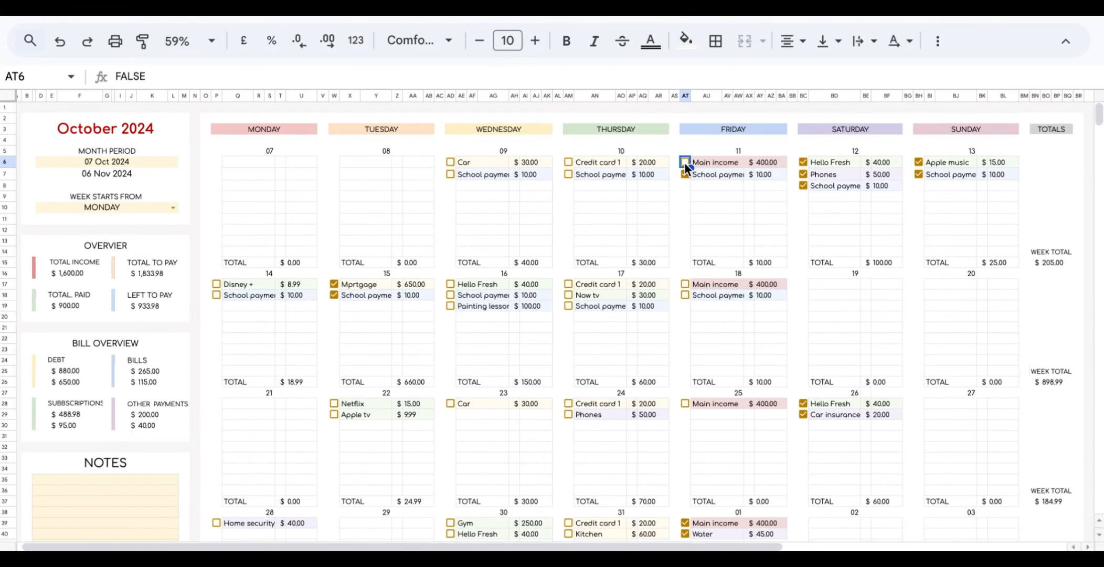
{"action": "left_click_drag", "start_coordinate": [691, 168], "coordinate": [690, 525]}
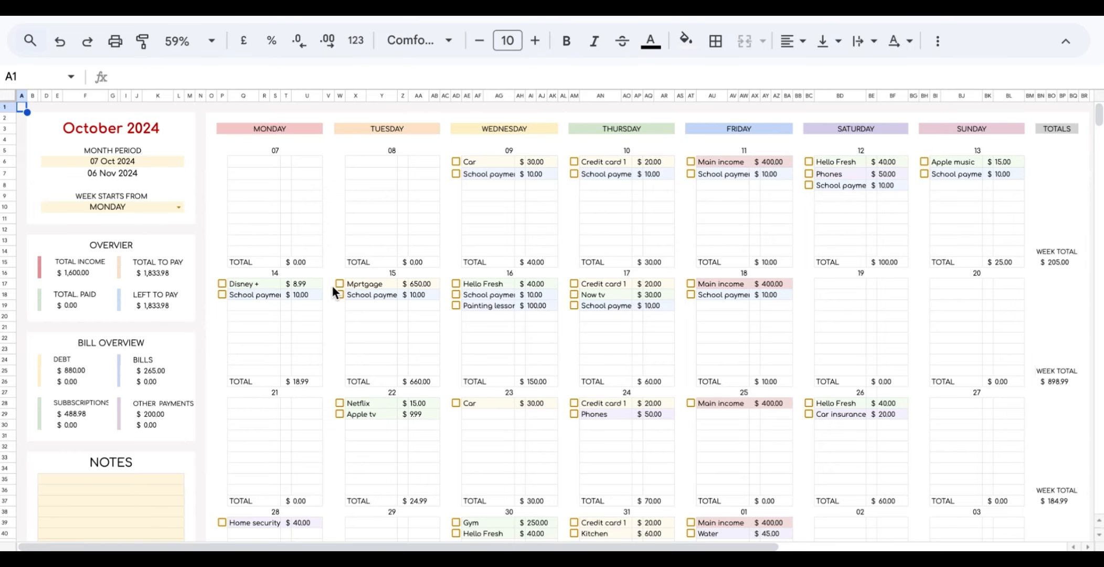
In Other Payments, clear the School payment's 9-Oct first and 18-Oct last payment dates.
{"action": "scroll", "coordinate": [331, 285], "scroll_direction": "down", "scroll_amount": 15}
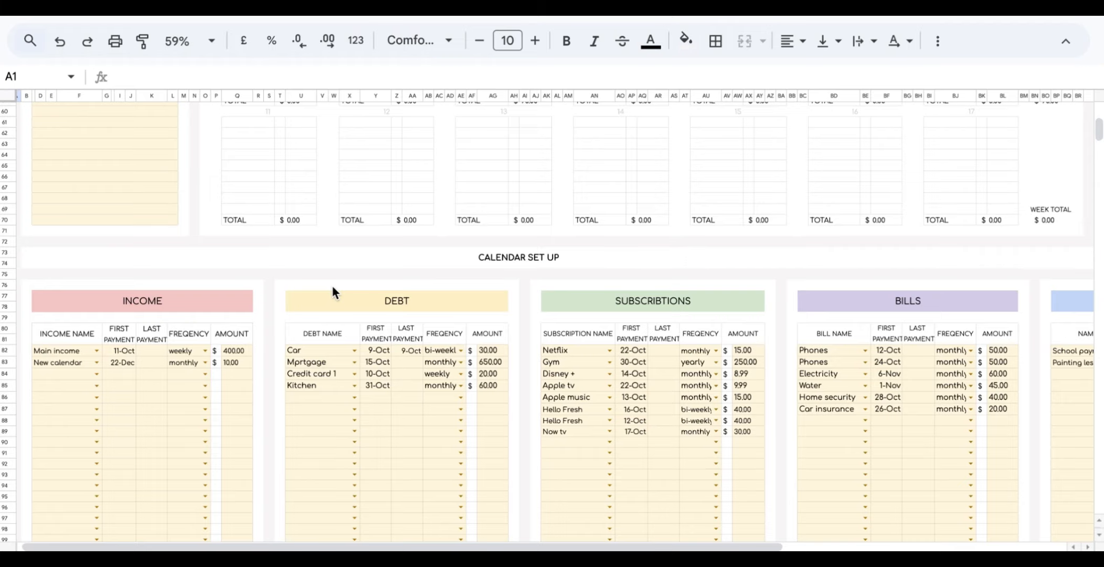
{"action": "scroll", "coordinate": [331, 284], "scroll_direction": "down", "scroll_amount": 2}
{"action": "scroll", "coordinate": [456, 336], "scroll_direction": "right", "scroll_amount": 5}
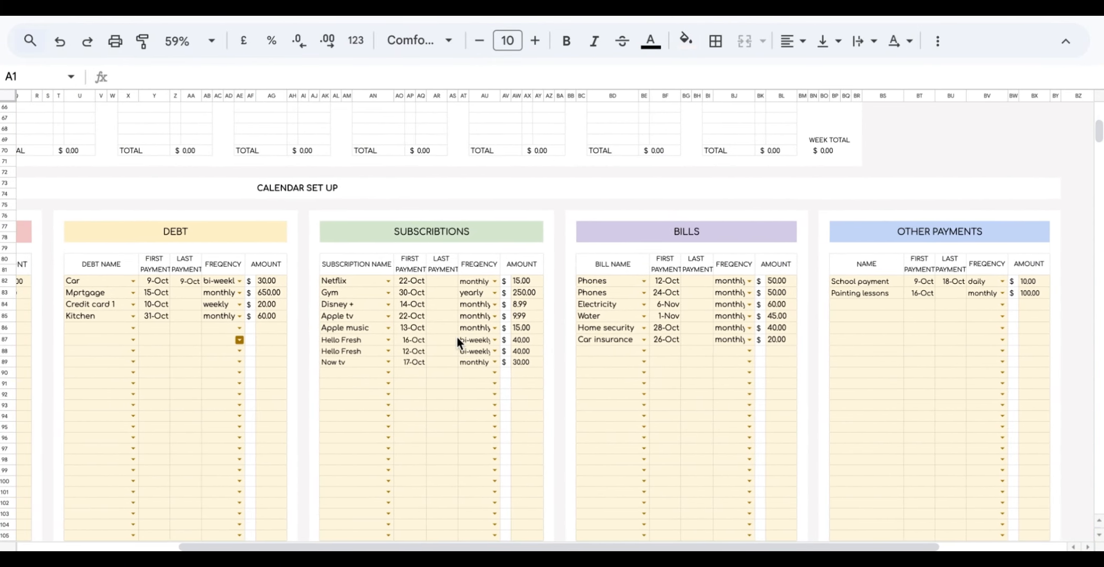
{"action": "scroll", "coordinate": [457, 335], "scroll_direction": "right", "scroll_amount": 1}
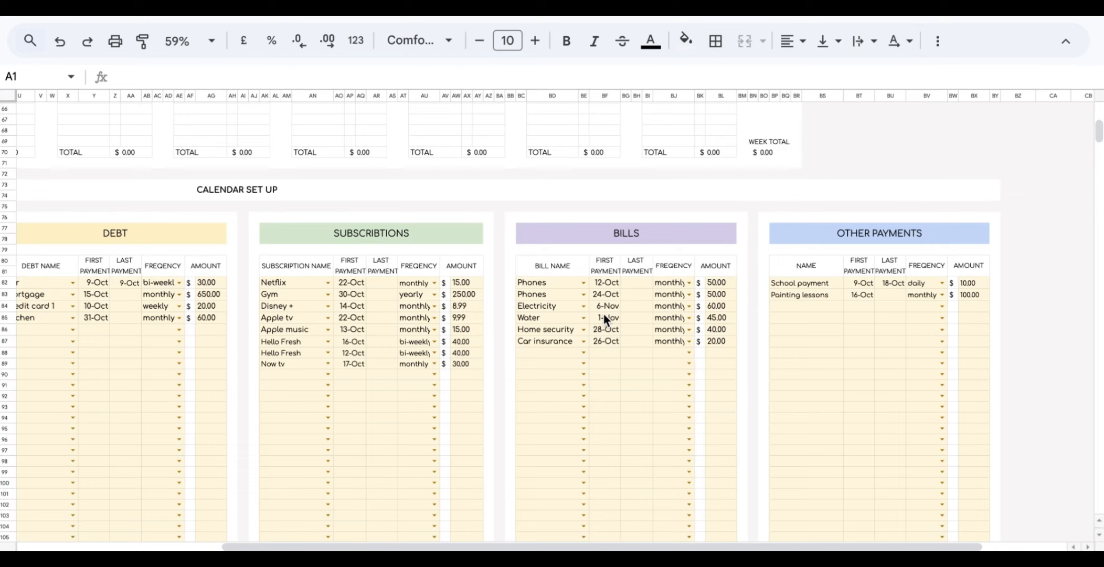
{"action": "left_click", "coordinate": [788, 283]}
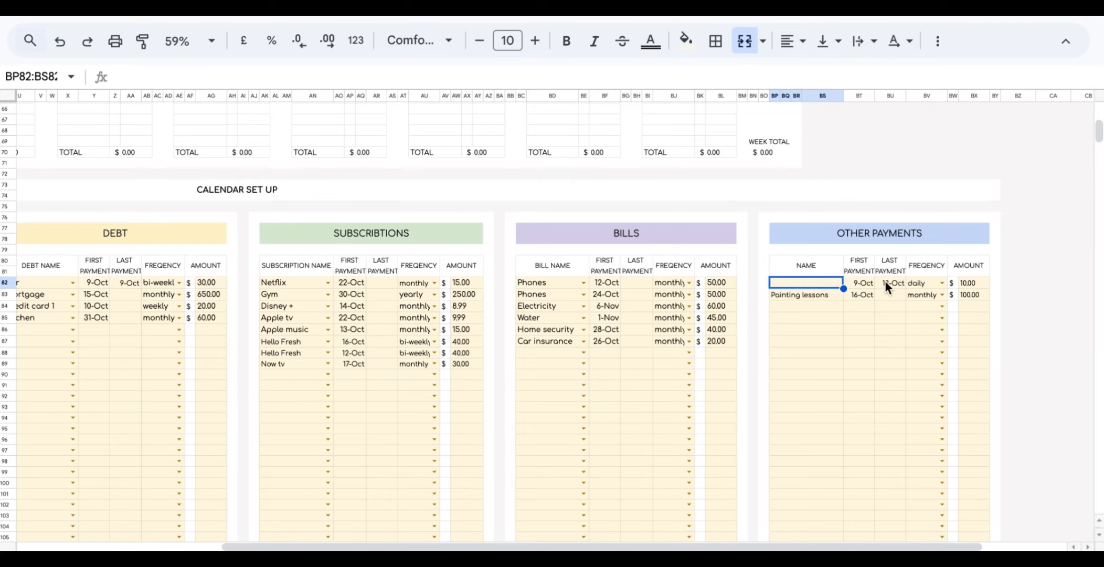
{"action": "left_click", "coordinate": [863, 283]}
{"action": "key", "text": "Delete"}
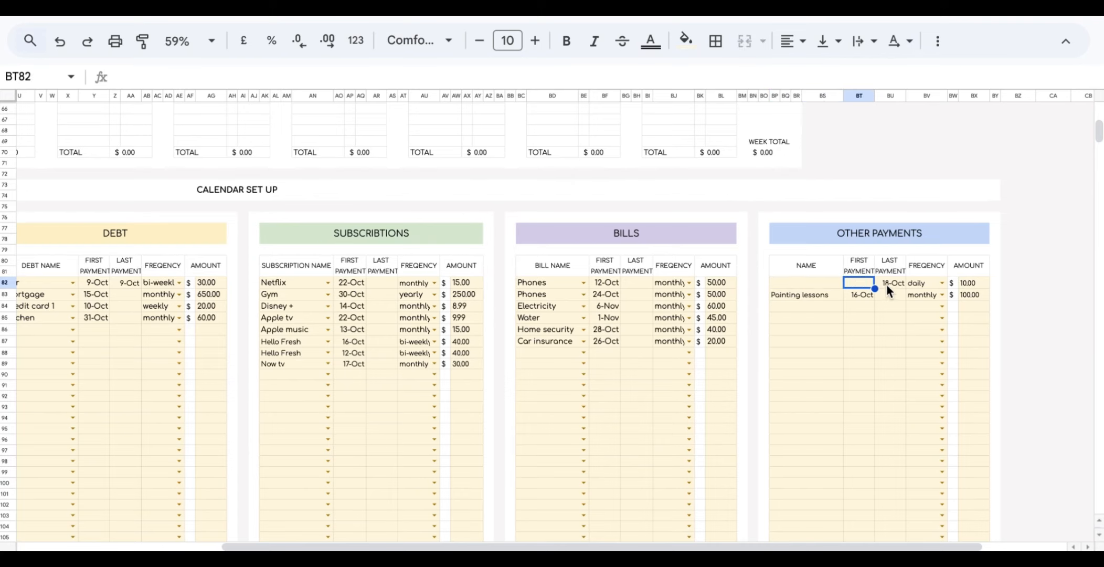
{"action": "left_click", "coordinate": [886, 284]}
{"action": "key", "text": "Delete"}
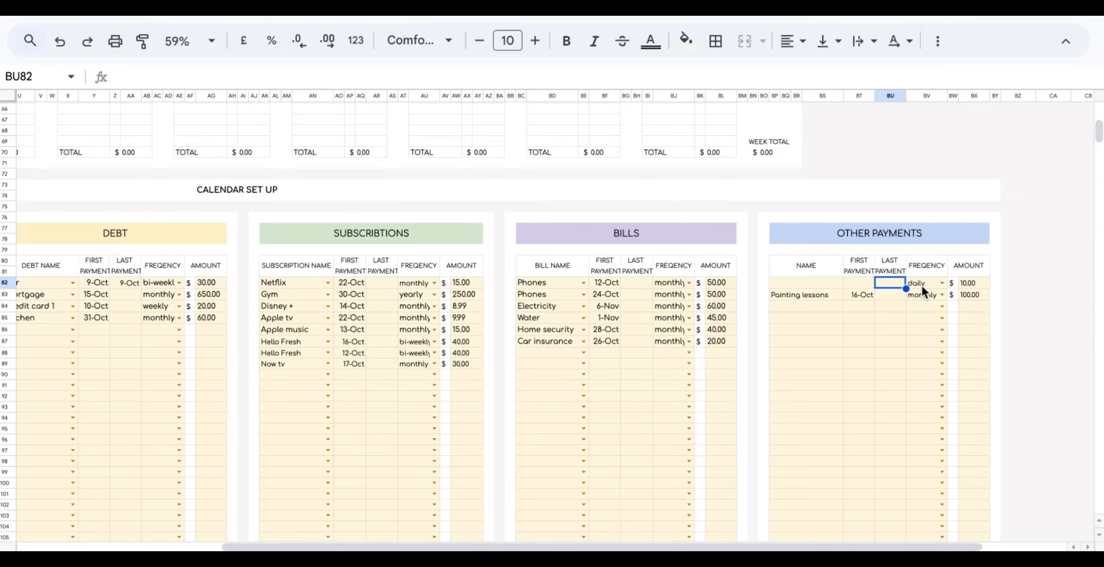
Clear the School payment's daily frequency and 10.00 amount, then return to the calendar.
{"action": "left_click", "coordinate": [921, 284]}
{"action": "key", "text": "Delete"}
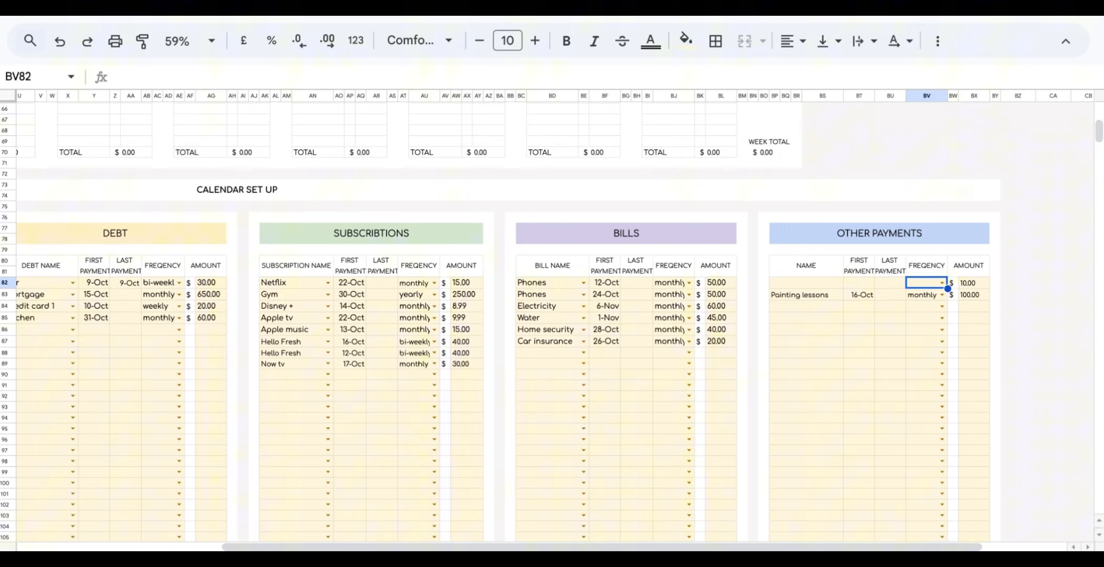
{"action": "left_click", "coordinate": [966, 283]}
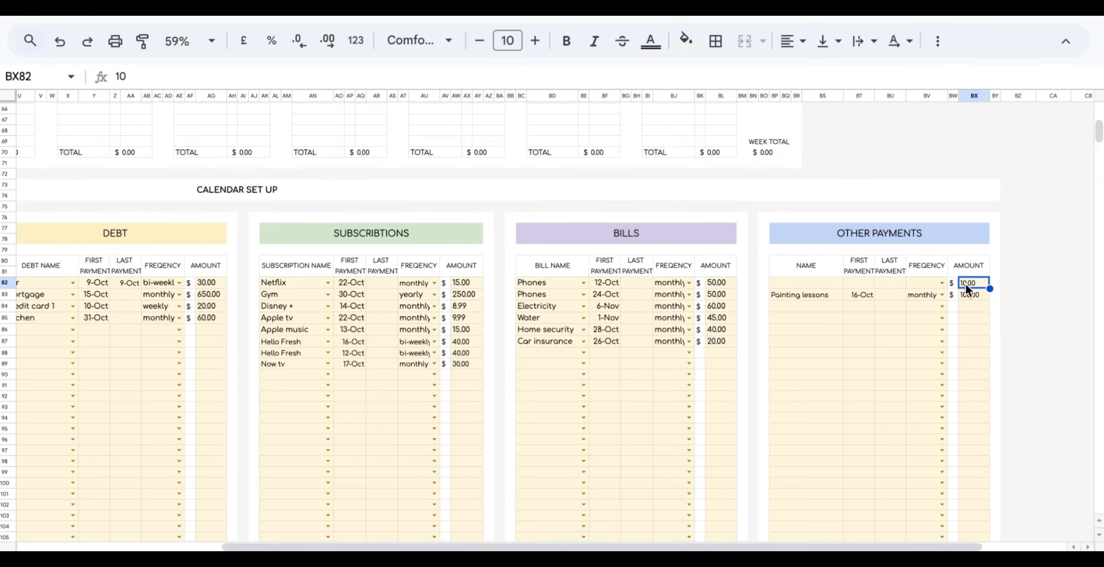
{"action": "key", "text": "Delete"}
{"action": "scroll", "coordinate": [791, 283], "scroll_direction": "up", "scroll_amount": 15}
{"action": "scroll", "coordinate": [791, 283], "scroll_direction": "left", "scroll_amount": 5}
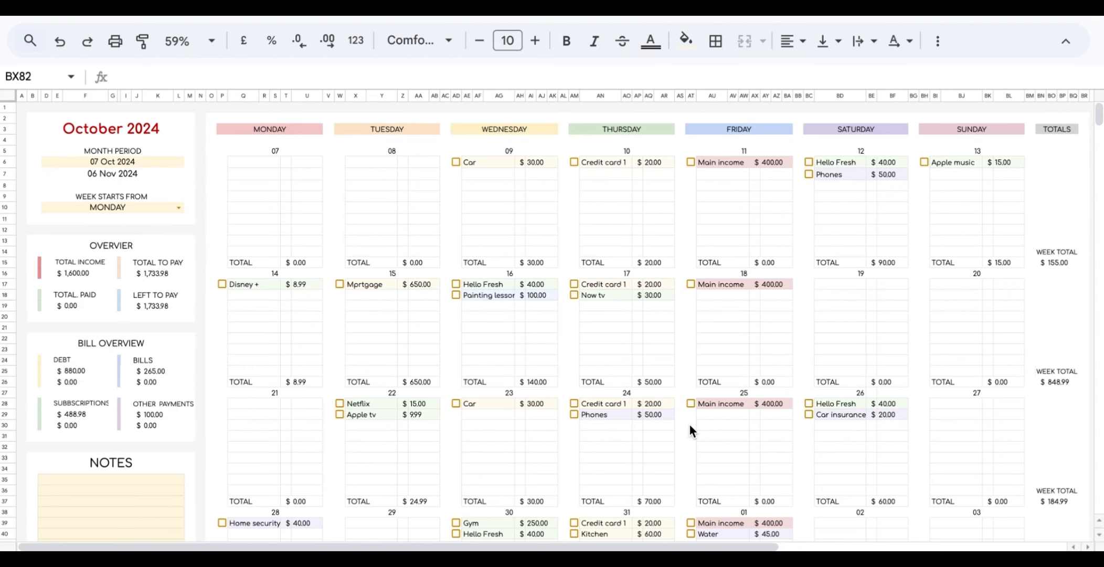
Tick B9 on SET UP to highlight editable cells in pale yellow, then return to SINKING FUND.
{"action": "left_click", "coordinate": [681, 552]}
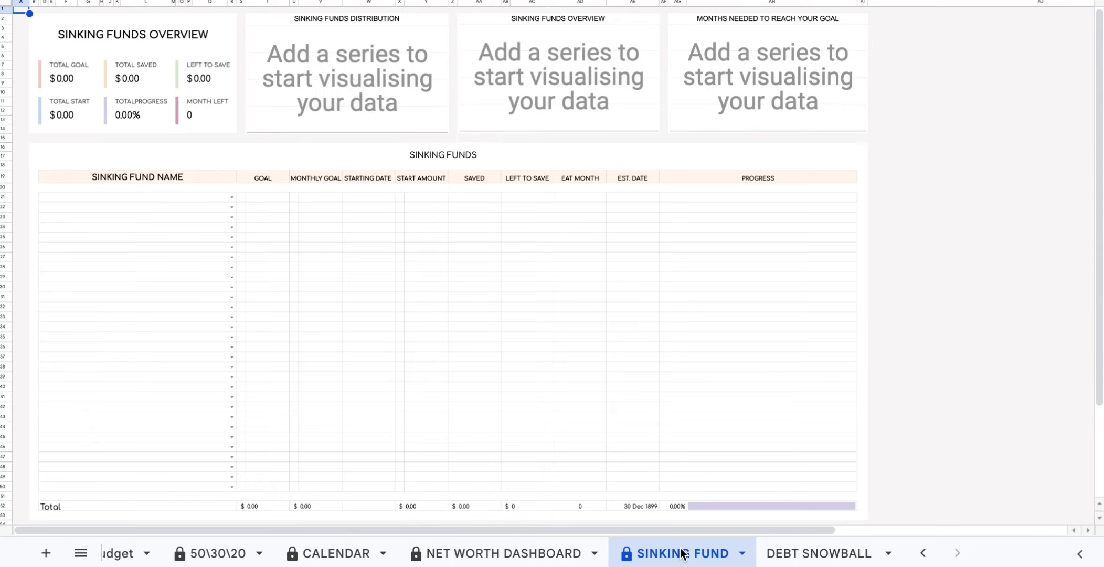
{"action": "scroll", "coordinate": [681, 553], "scroll_direction": "up", "scroll_amount": 5}
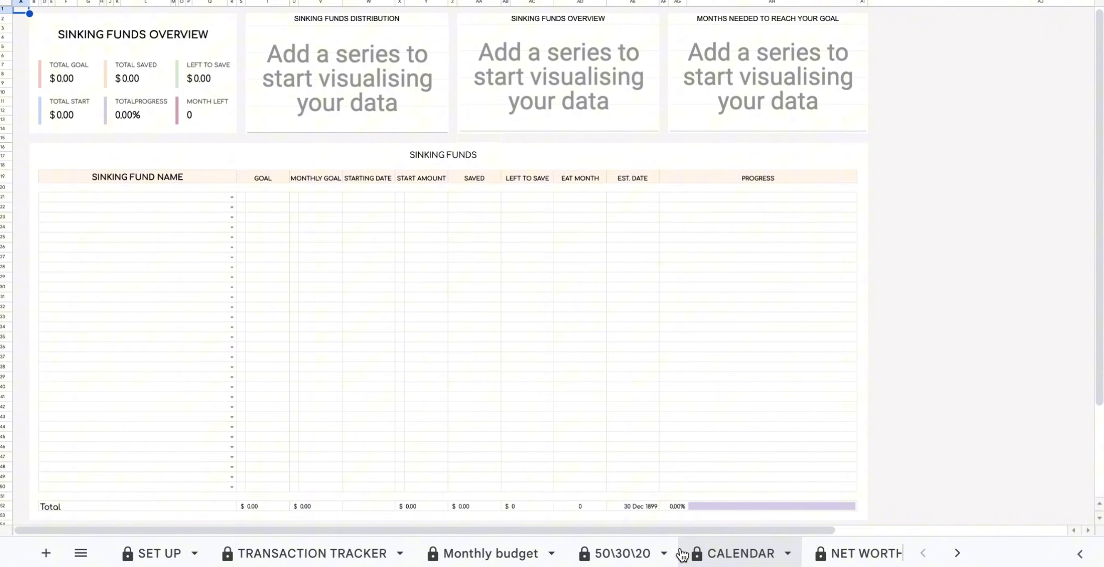
{"action": "left_click", "coordinate": [152, 553]}
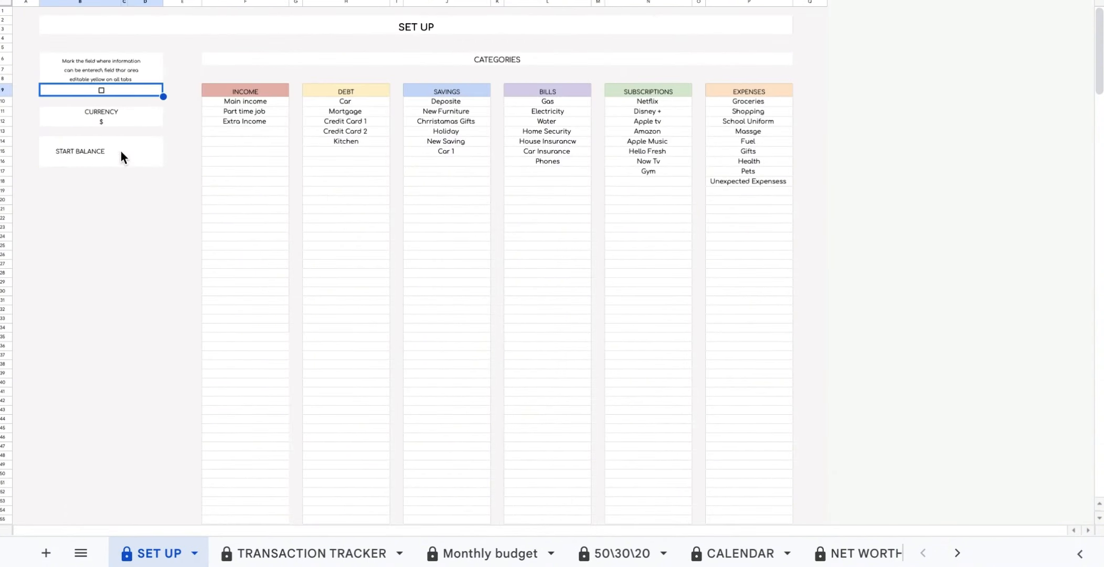
{"action": "left_click", "coordinate": [102, 90]}
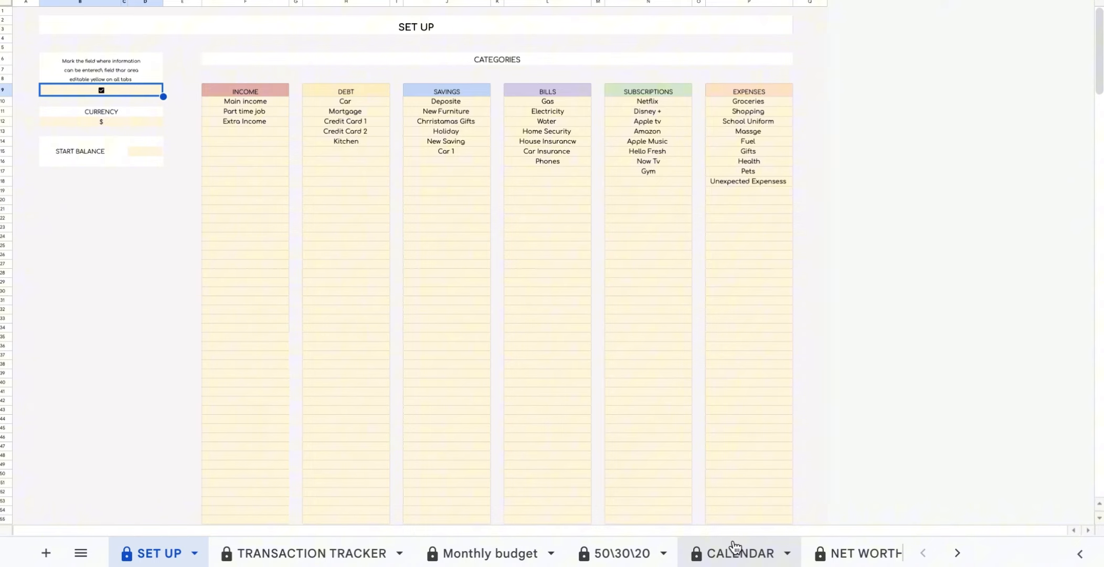
{"action": "left_click", "coordinate": [368, 91]}
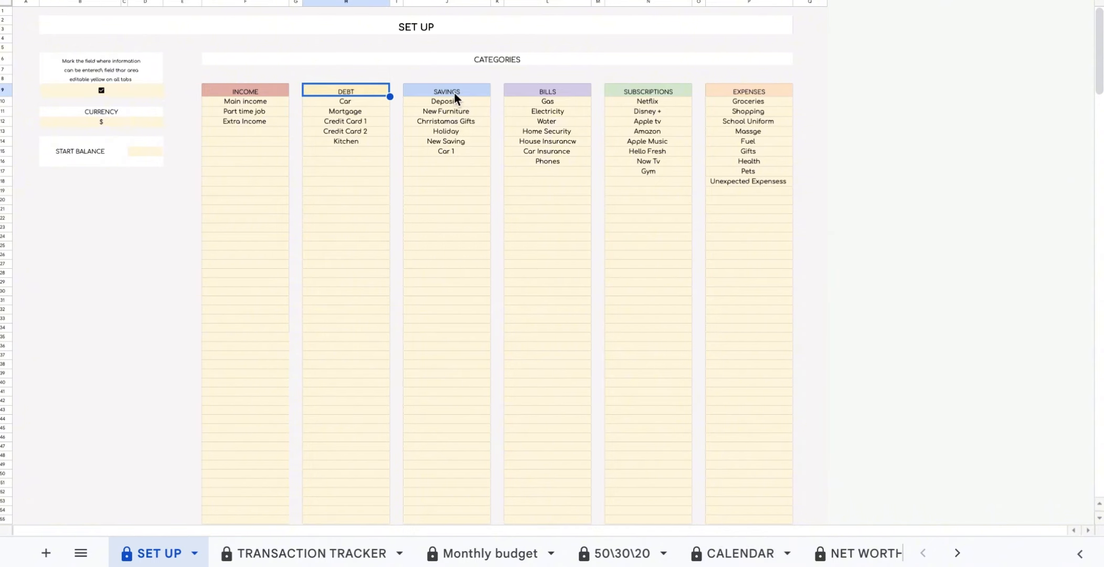
{"action": "left_click", "coordinate": [464, 92]}
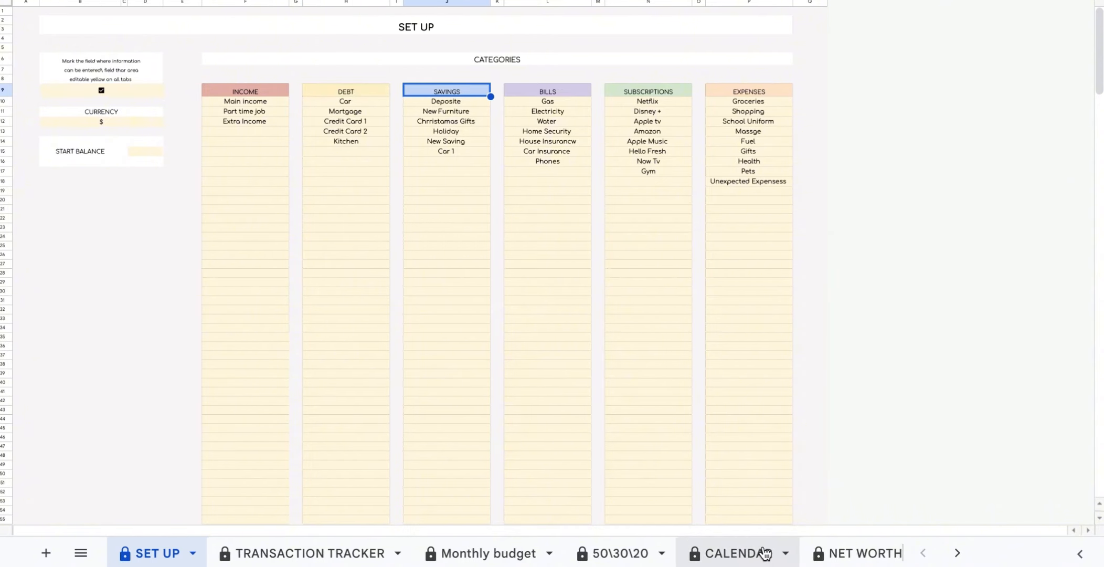
{"action": "scroll", "coordinate": [765, 553], "scroll_direction": "down", "scroll_amount": 3}
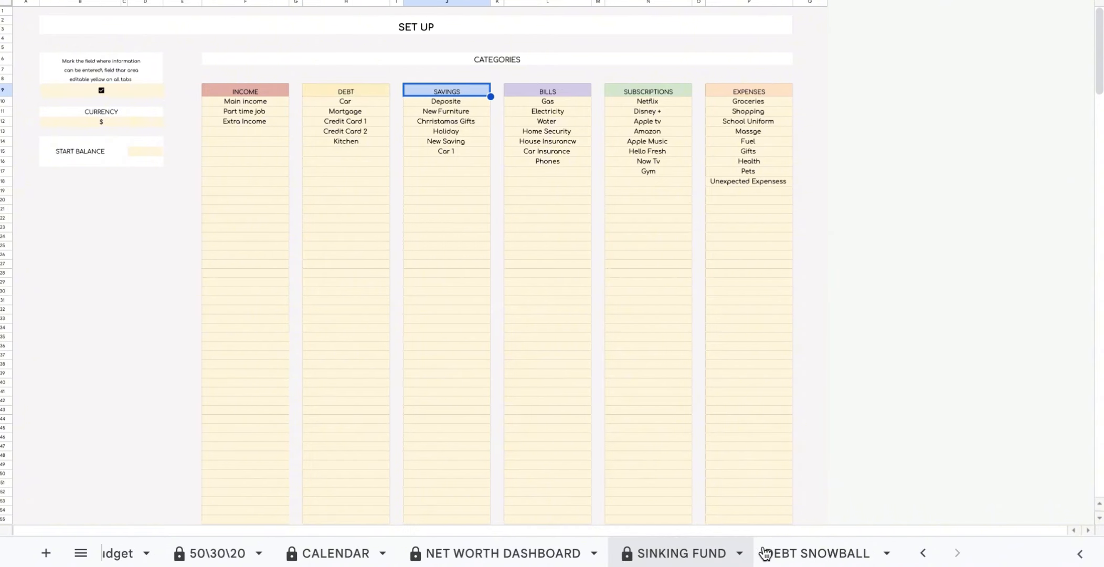
{"action": "left_click", "coordinate": [699, 554]}
Set rows 21–25 to Car, New Furniture, Holiday, Kitchen and Chrristamas Gifts.
{"action": "left_click", "coordinate": [234, 197]}
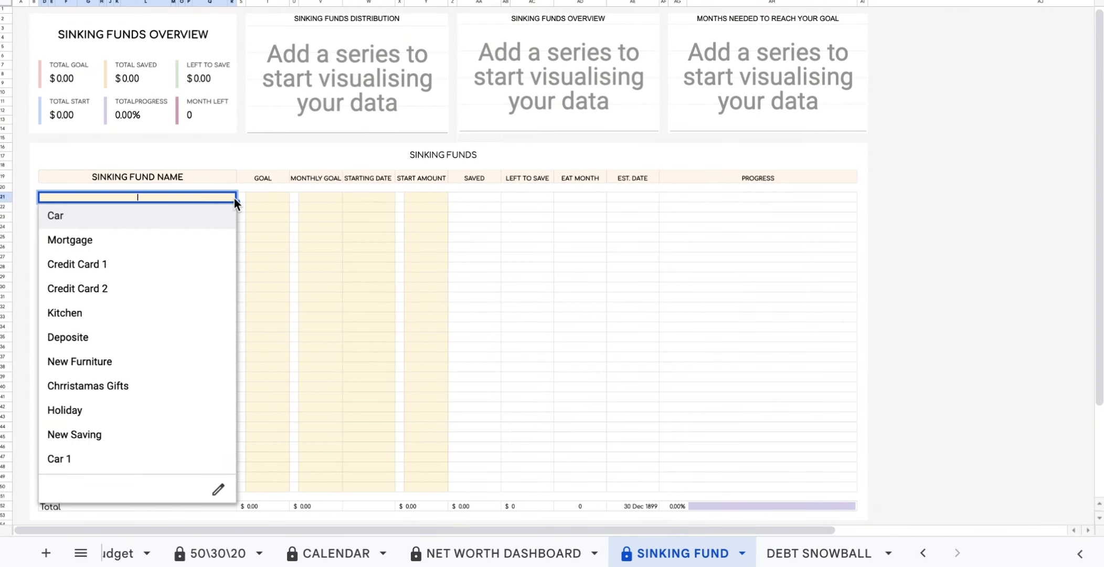
{"action": "left_click", "coordinate": [197, 226]}
{"action": "left_click", "coordinate": [232, 208]}
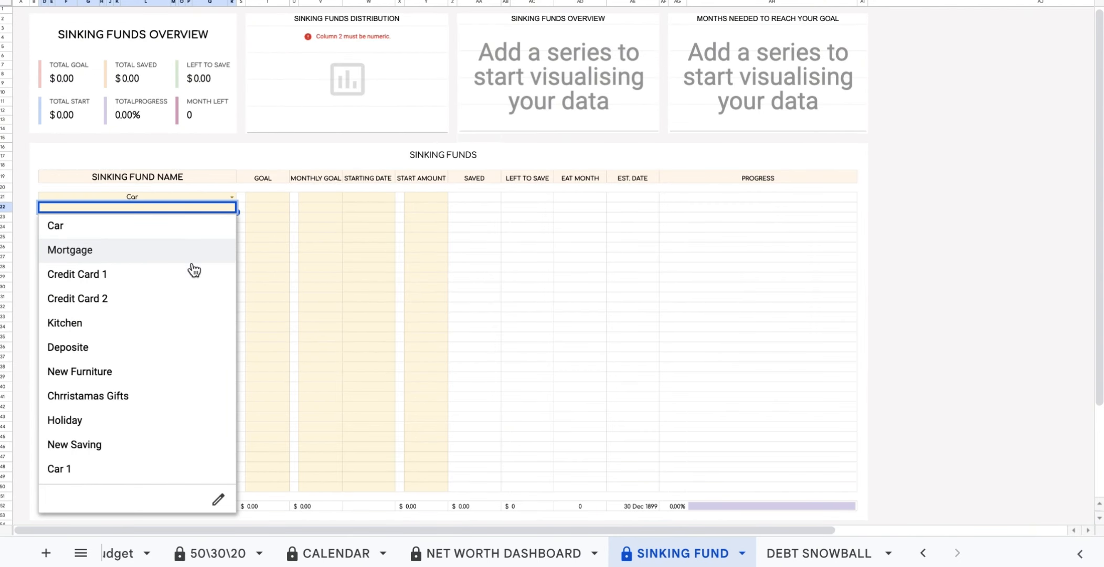
{"action": "left_click", "coordinate": [157, 371]}
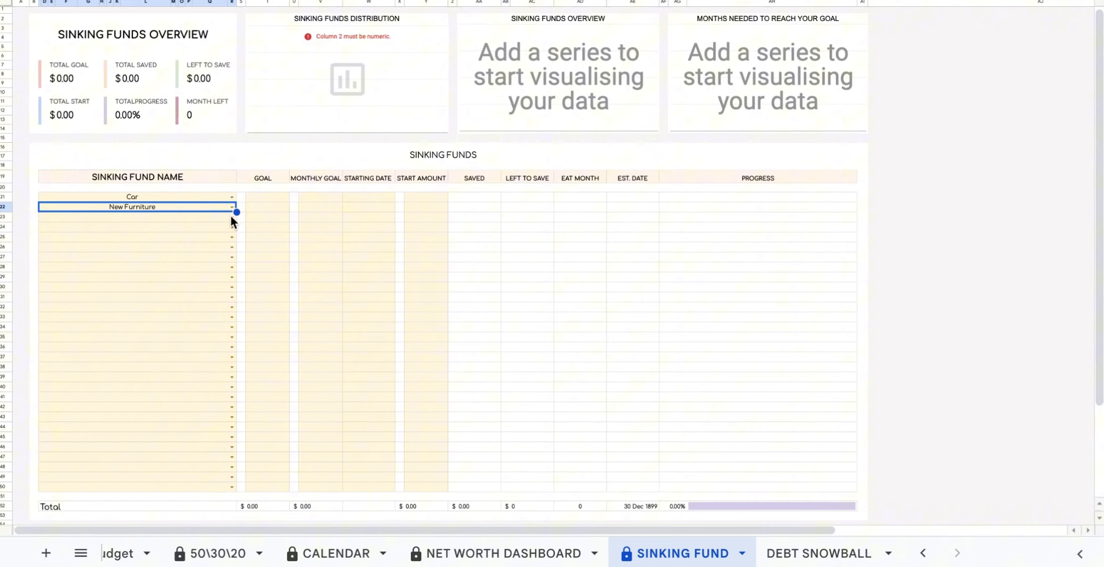
{"action": "left_click", "coordinate": [231, 217]}
{"action": "left_click", "coordinate": [134, 429]}
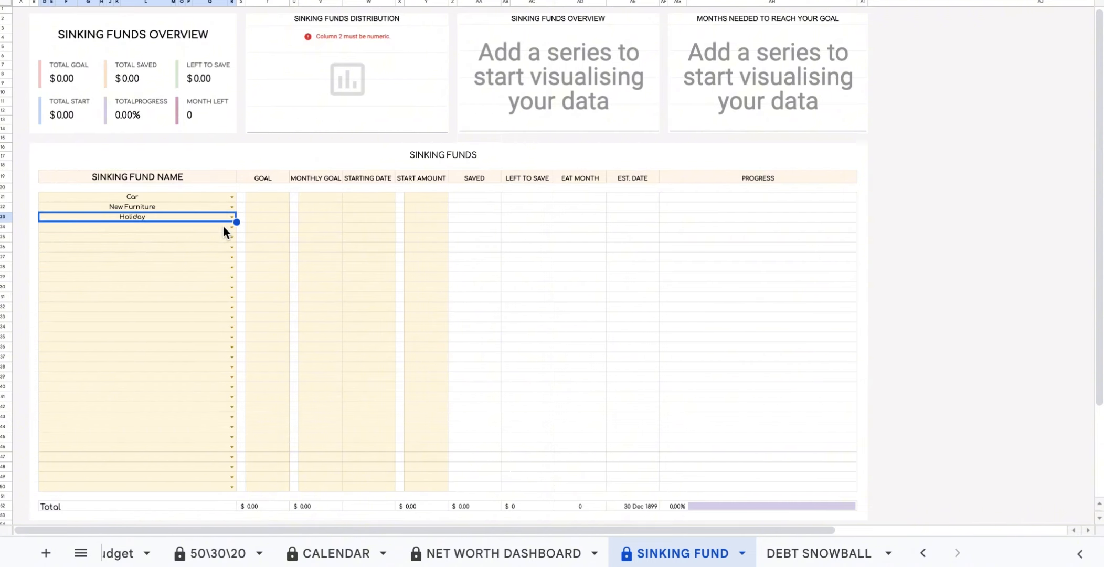
{"action": "left_click", "coordinate": [231, 227]}
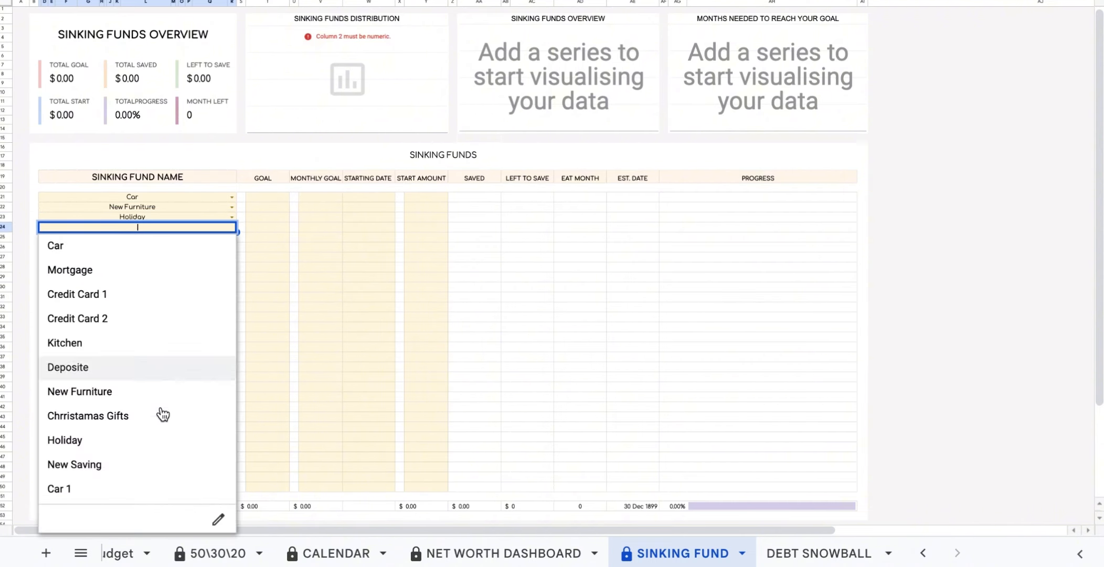
{"action": "left_click", "coordinate": [150, 352]}
{"action": "left_click", "coordinate": [231, 237]}
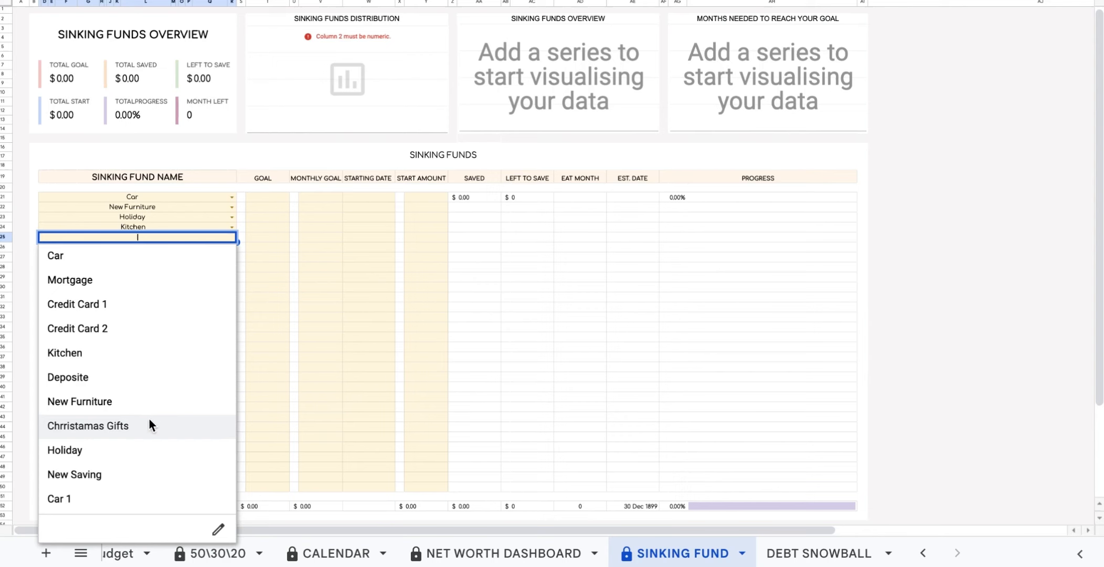
{"action": "left_click", "coordinate": [150, 423]}
Add 'Etra Saving New' under Car 1 in SET UP Savings and select it for row 26.
{"action": "scroll", "coordinate": [263, 554], "scroll_direction": "up", "scroll_amount": 3}
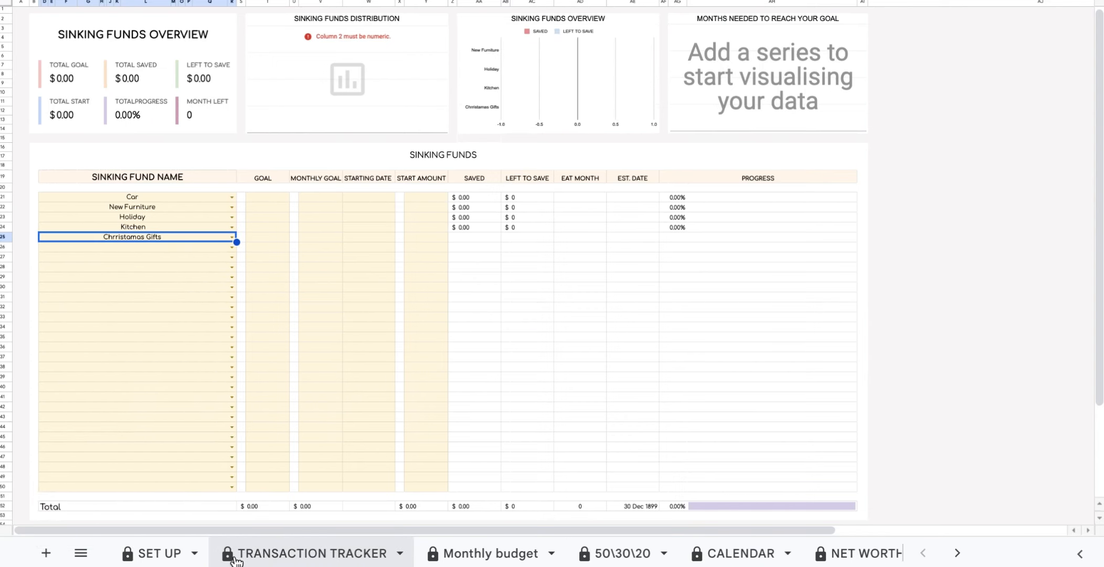
{"action": "left_click", "coordinate": [160, 553]}
{"action": "left_click", "coordinate": [445, 160]}
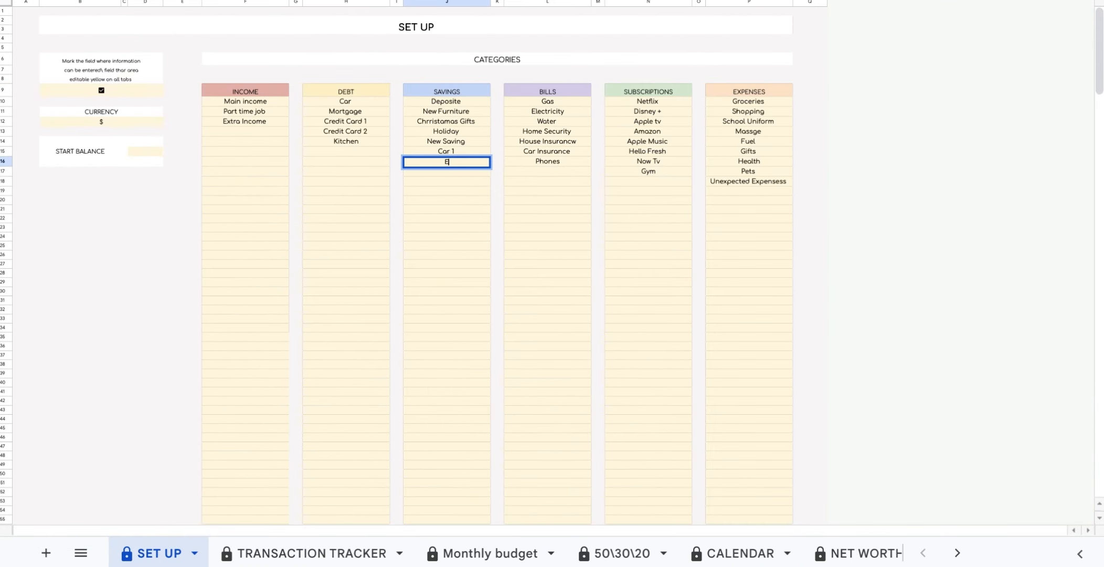
{"action": "type", "text": "Etra Saving New"}
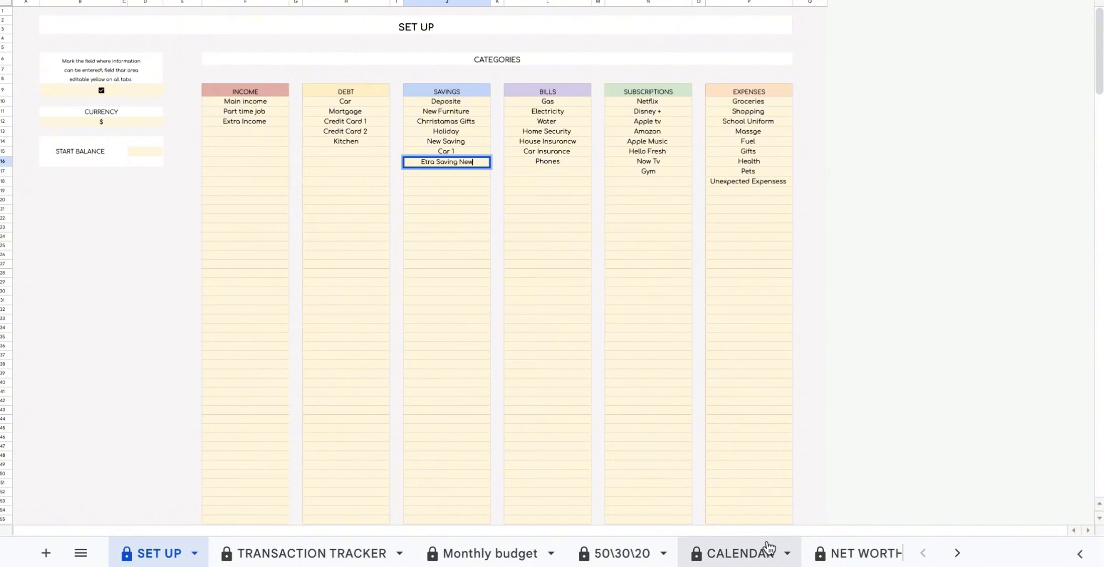
{"action": "scroll", "coordinate": [769, 551], "scroll_direction": "down", "scroll_amount": 3}
{"action": "left_click", "coordinate": [684, 554]}
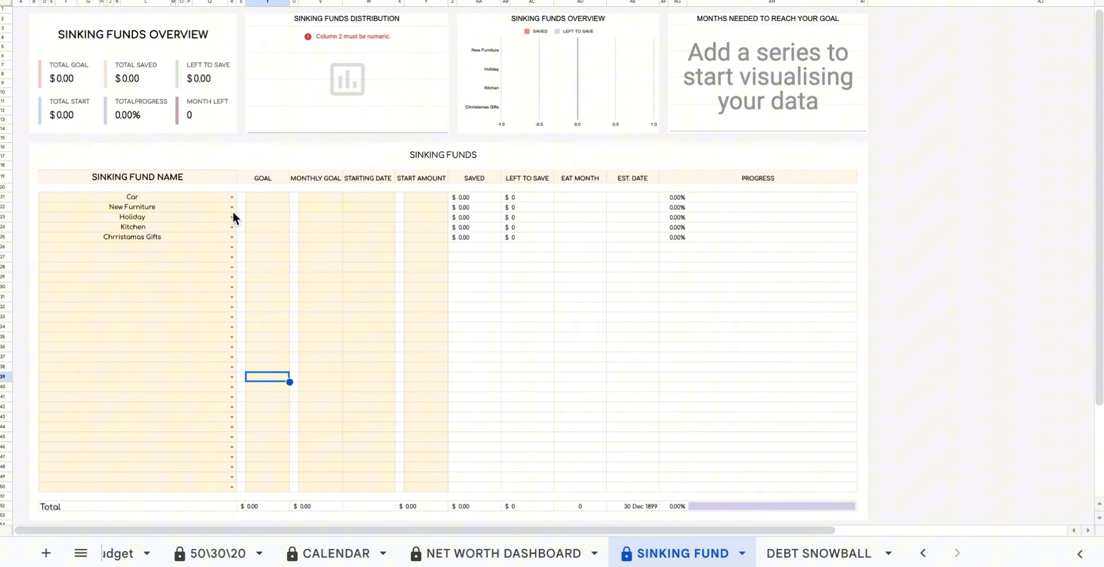
{"action": "left_click", "coordinate": [232, 245]}
{"action": "scroll", "coordinate": [202, 390], "scroll_direction": "down", "scroll_amount": 1}
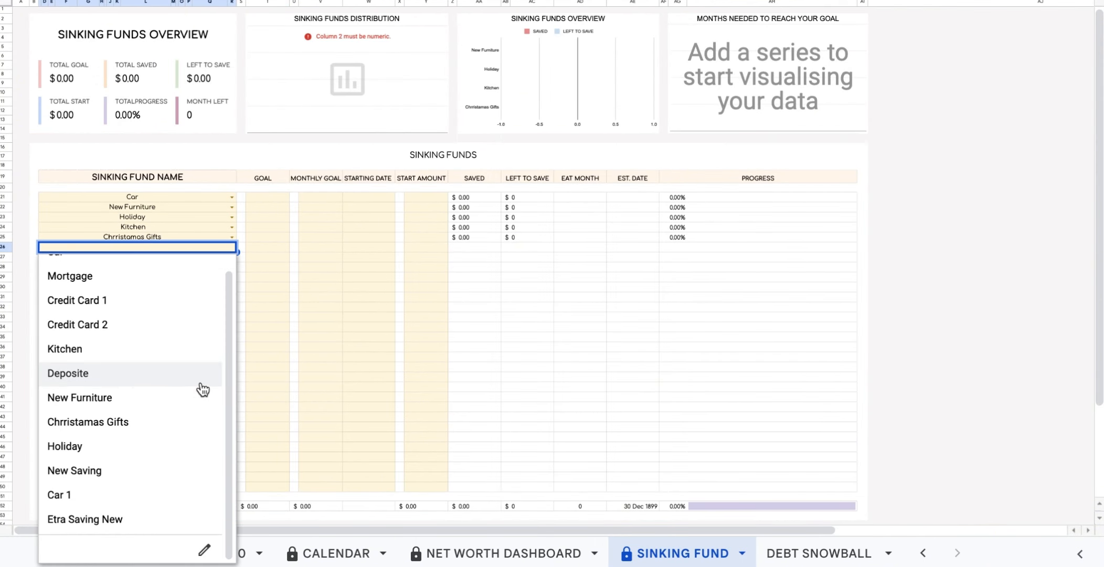
{"action": "left_click", "coordinate": [168, 519]}
{"action": "left_click", "coordinate": [267, 198]}
Fill in the Car fund: goal 5000, monthly 50, start date 15 Oct 2024, start amount 300.
{"action": "type", "text": "5000"}
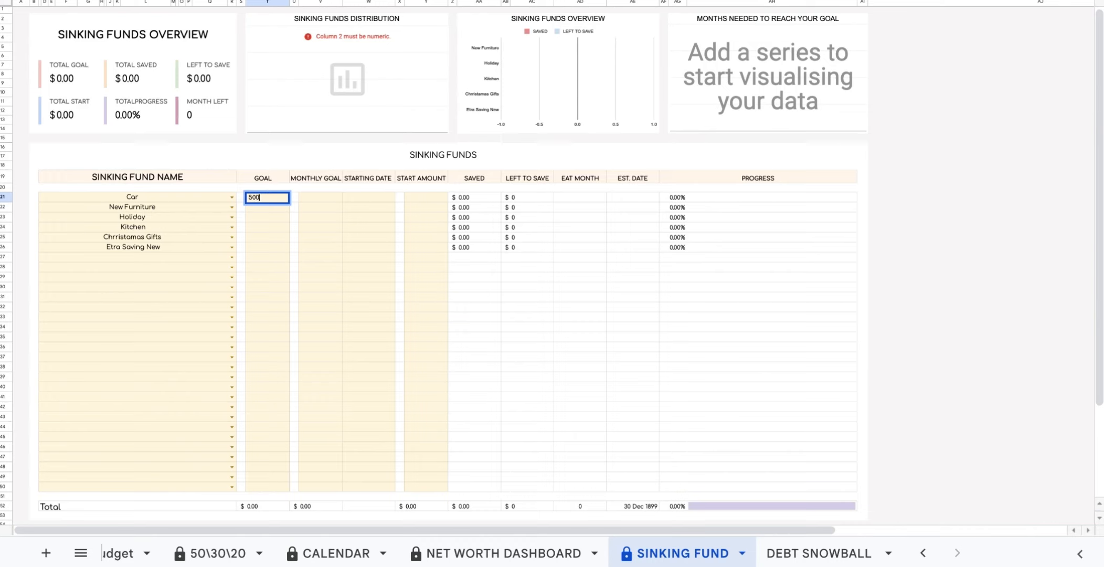
{"action": "left_click", "coordinate": [323, 197]}
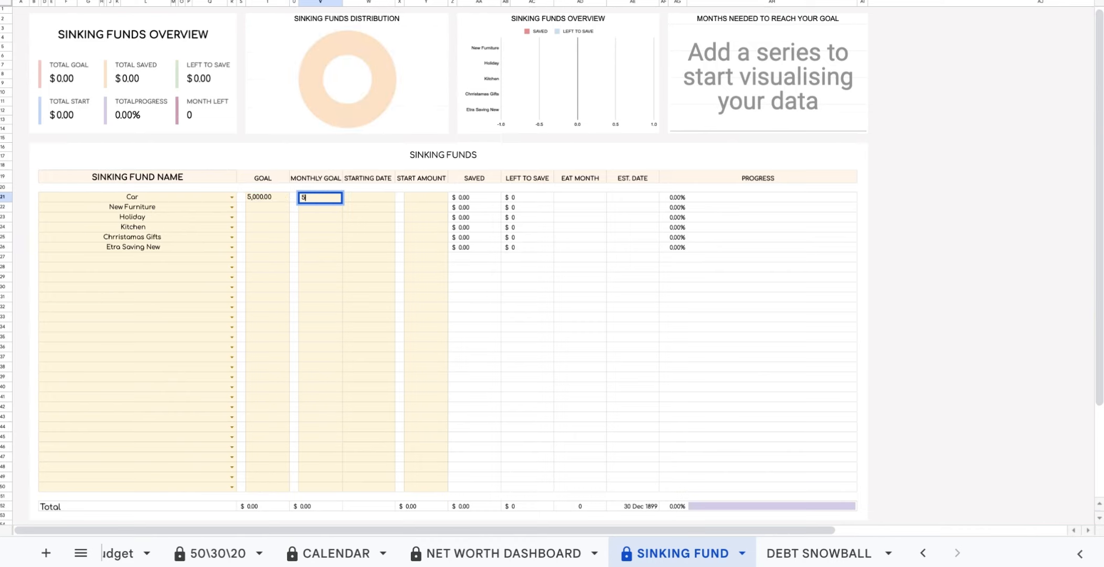
{"action": "type", "text": "50"}
{"action": "double_click", "coordinate": [366, 198]}
{"action": "left_click", "coordinate": [422, 221]}
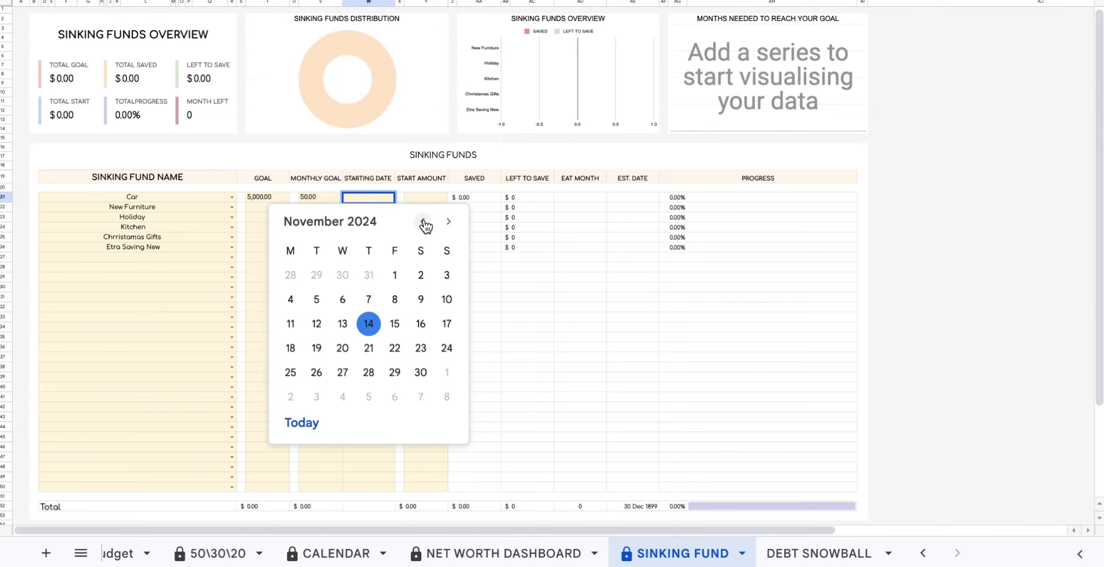
{"action": "left_click", "coordinate": [423, 222]}
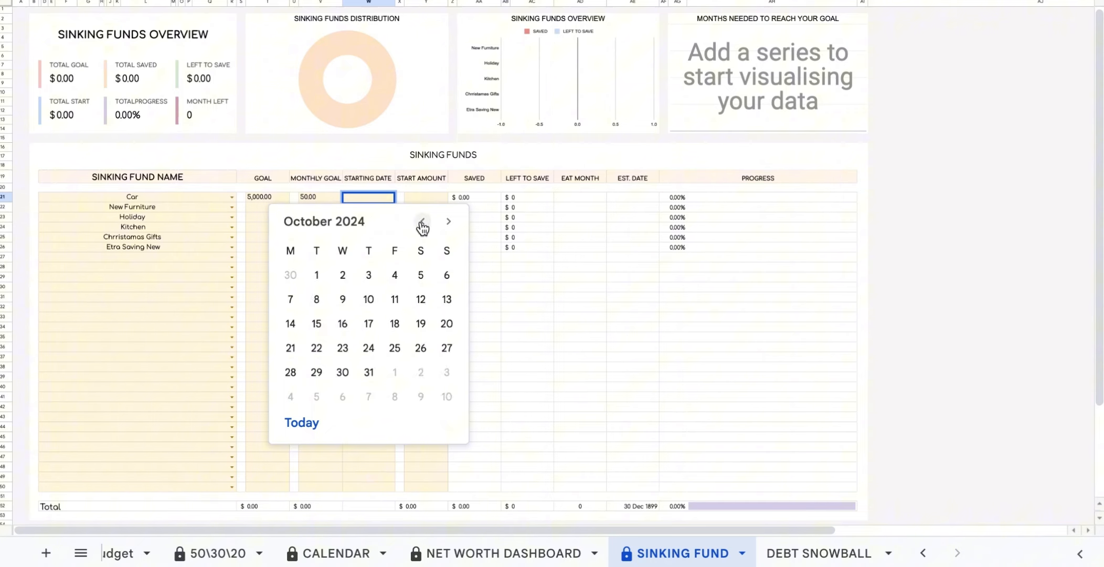
{"action": "left_click", "coordinate": [317, 323]}
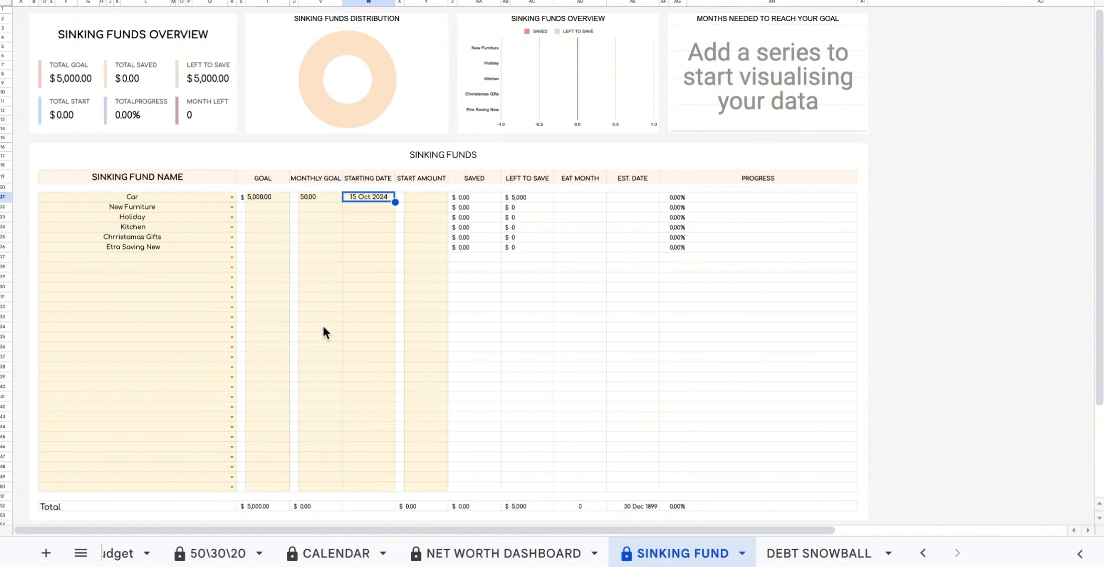
{"action": "left_click", "coordinate": [423, 202]}
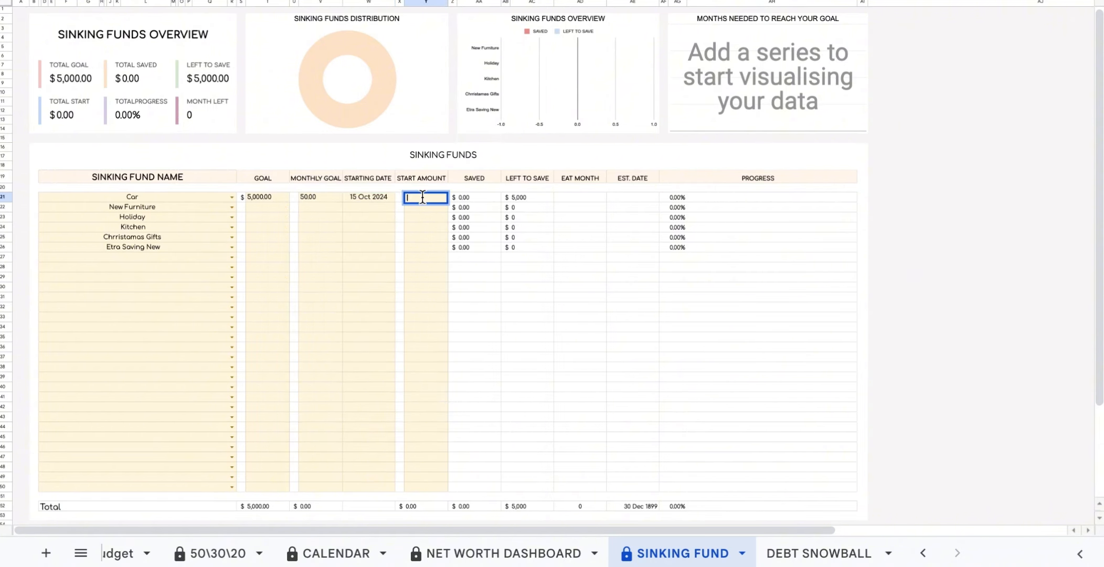
{"action": "type", "text": "300"}
Fill in New Furniture: goal 6000, monthly 70, start date 31 Oct 2024, start amount 400.
{"action": "left_click", "coordinate": [264, 205]}
{"action": "type", "text": "6000"}
{"action": "left_click", "coordinate": [304, 207]}
{"action": "type", "text": "70"}
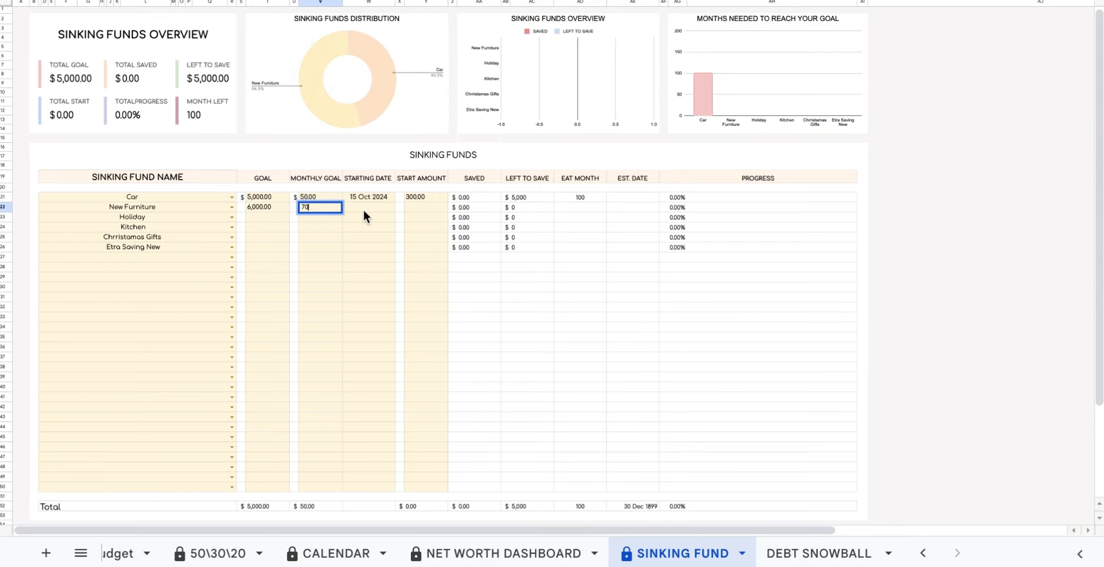
{"action": "double_click", "coordinate": [367, 208]}
{"action": "left_click", "coordinate": [369, 382]}
{"action": "left_click", "coordinate": [426, 208]}
{"action": "type", "text": "400"}
Fill in Holiday: goal 1000, monthly 20, start date 04 Nov 2024, start amount 100.
{"action": "left_click", "coordinate": [265, 217]}
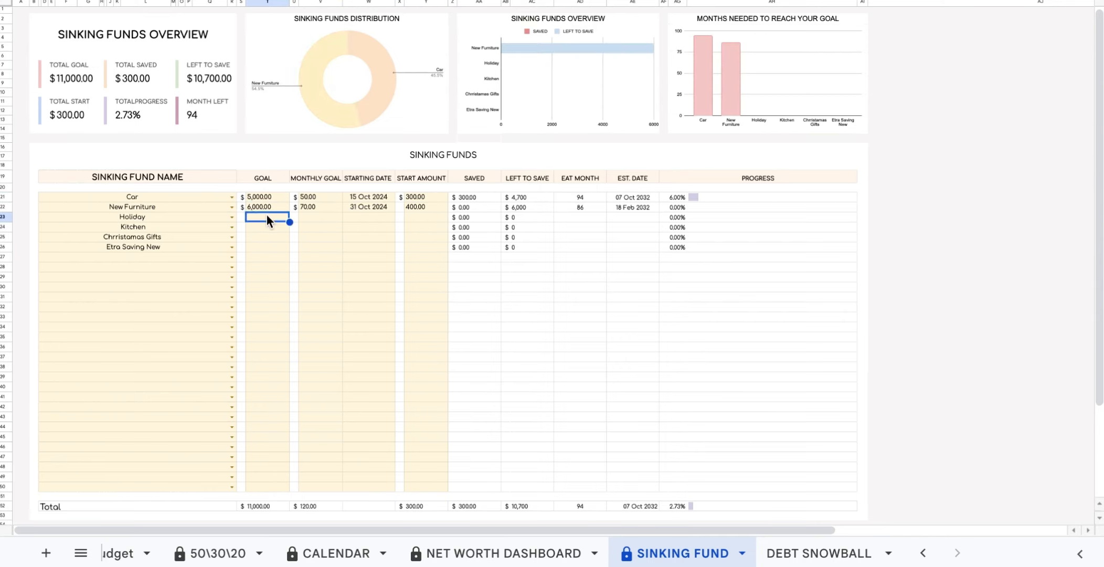
{"action": "type", "text": "1000"}
{"action": "left_click", "coordinate": [318, 217]}
{"action": "type", "text": "20"}
{"action": "double_click", "coordinate": [368, 216]}
{"action": "left_click", "coordinate": [448, 239]}
{"action": "left_click", "coordinate": [369, 293]}
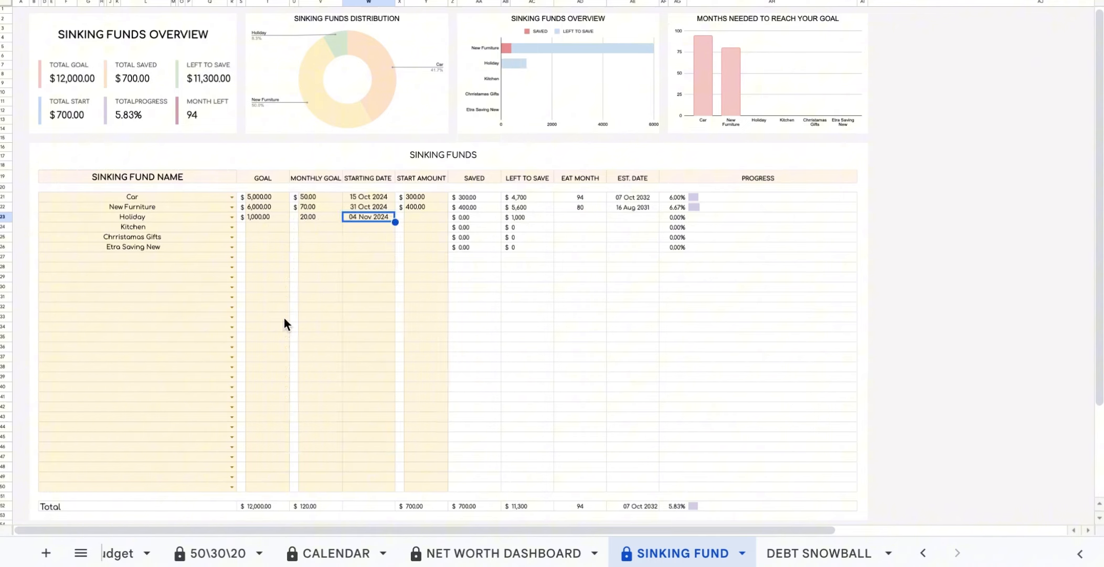
{"action": "key", "text": "Tab"}
{"action": "type", "text": "100"}
Fill in Kitchen: goal 20000, monthly 150, start date 04 Nov 2024, start amount 2000.
{"action": "left_click", "coordinate": [272, 227]}
{"action": "type", "text": "20000"}
{"action": "left_click", "coordinate": [318, 227]}
{"action": "type", "text": "150"}
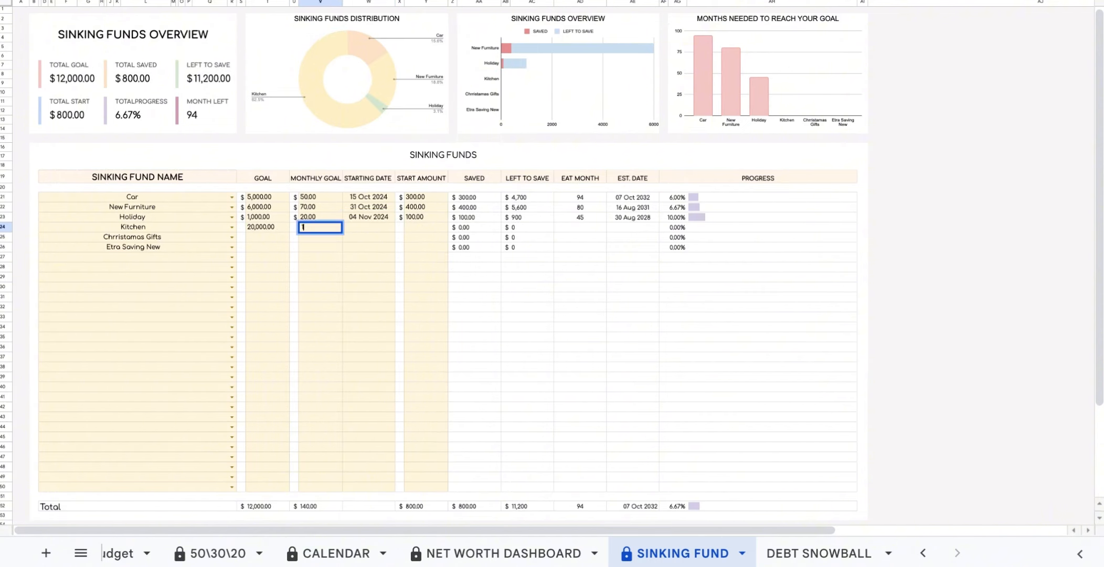
{"action": "double_click", "coordinate": [368, 227]}
{"action": "left_click", "coordinate": [290, 328]}
{"action": "key", "text": "Tab"}
{"action": "type", "text": "2000"}
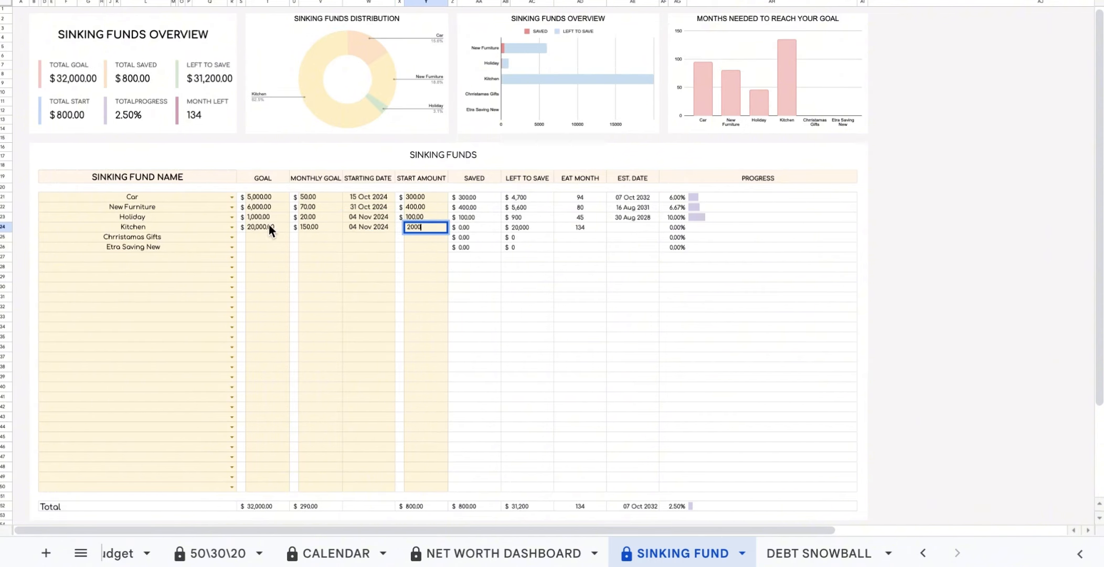
Fill in Christmas gifts: goal 500, monthly 10, start date 04 Nov 2024, start amount 100.
{"action": "left_click", "coordinate": [269, 237]}
{"action": "type", "text": "500"}
{"action": "key", "text": "Tab"}
{"action": "type", "text": "10"}
{"action": "double_click", "coordinate": [369, 236]}
{"action": "left_click", "coordinate": [288, 339]}
{"action": "left_click", "coordinate": [425, 237]}
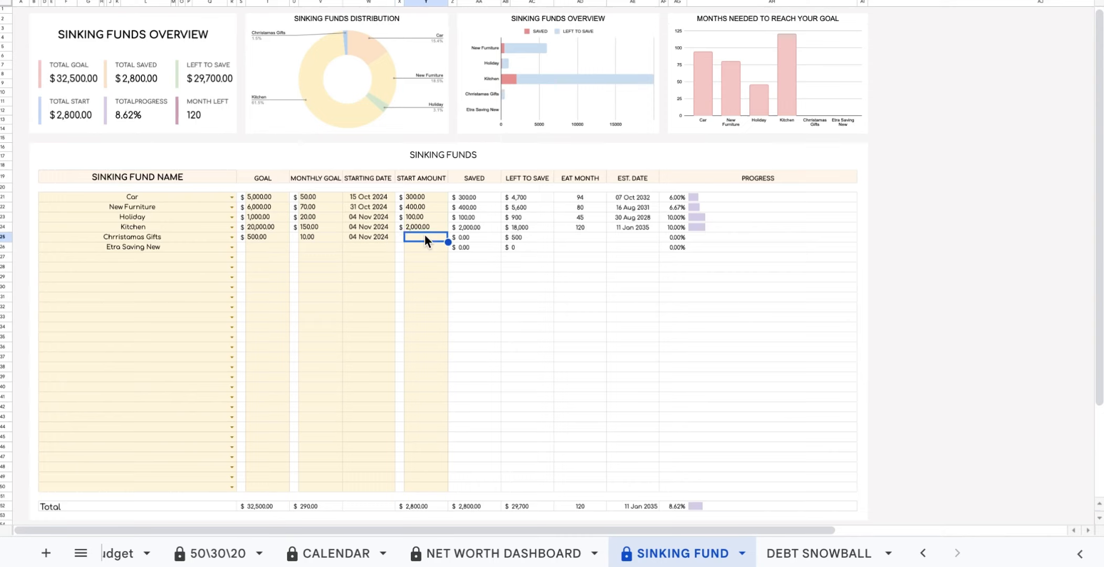
{"action": "type", "text": "100"}
Give Etra Saving New a goal of 800 and monthly goal of 70, then pick its starting date.
{"action": "left_click", "coordinate": [262, 248]}
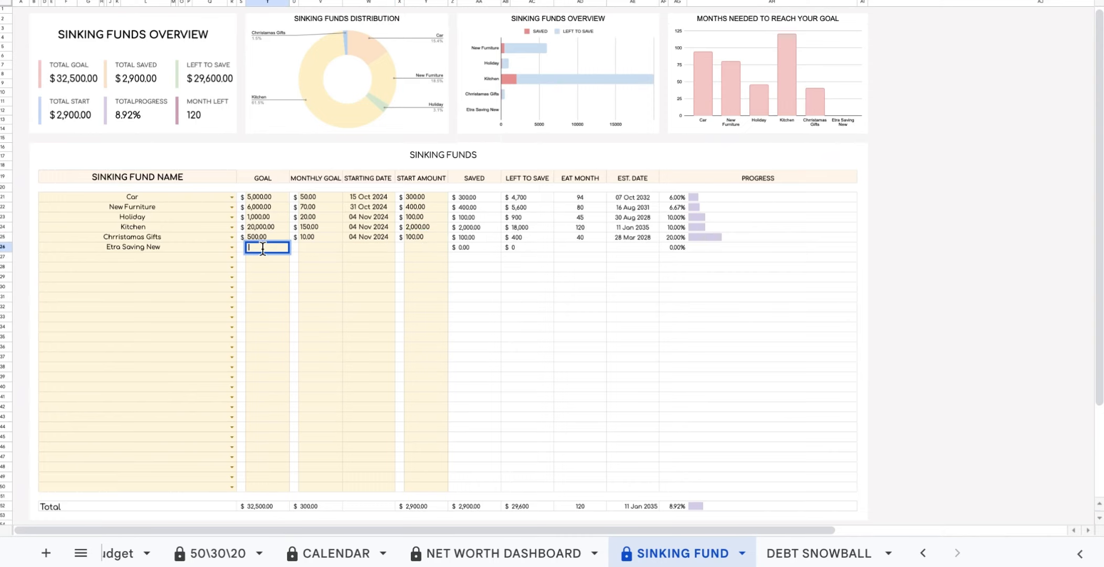
{"action": "type", "text": "800"}
{"action": "left_click", "coordinate": [315, 251]}
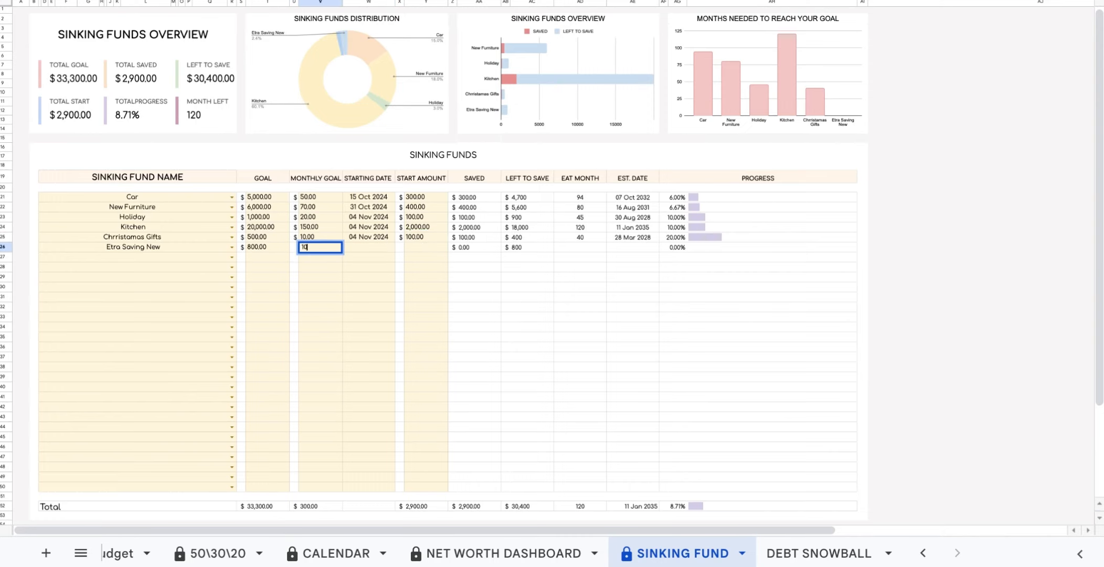
{"action": "type", "text": "70"}
{"action": "double_click", "coordinate": [367, 247]}
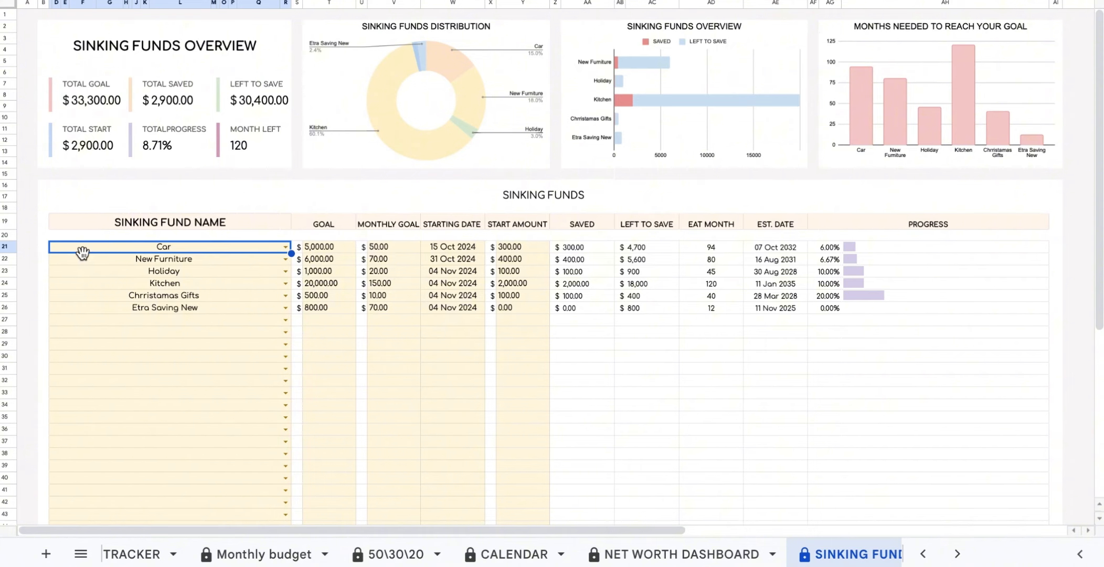
Change Car's starting date to 01 Sep 2024 and confirm its saved amount is now 417.00.
{"action": "left_click", "coordinate": [461, 249]}
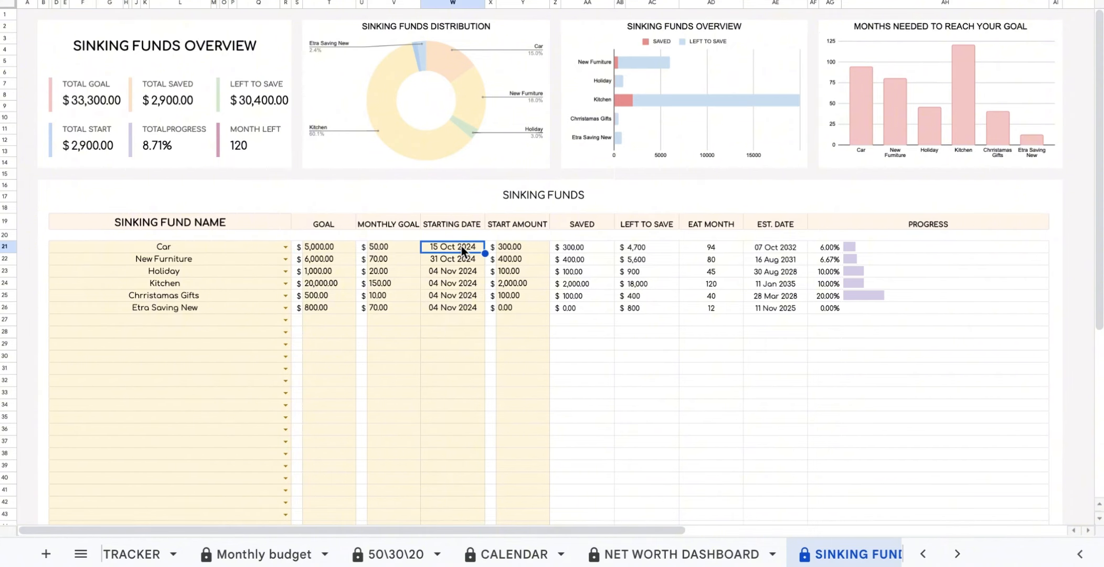
{"action": "left_click", "coordinate": [533, 245]}
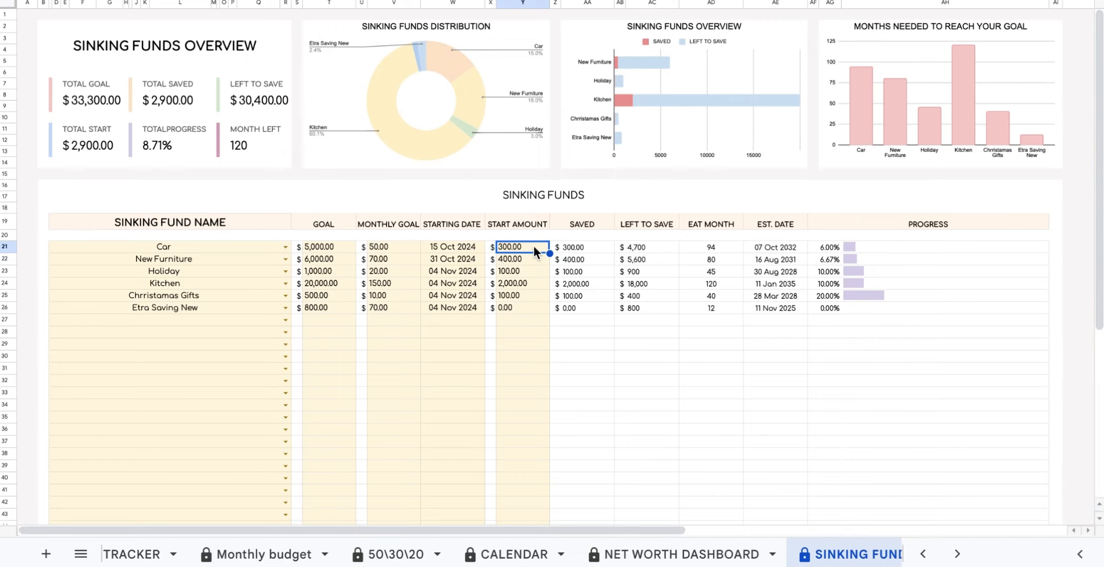
{"action": "left_click", "coordinate": [586, 251]}
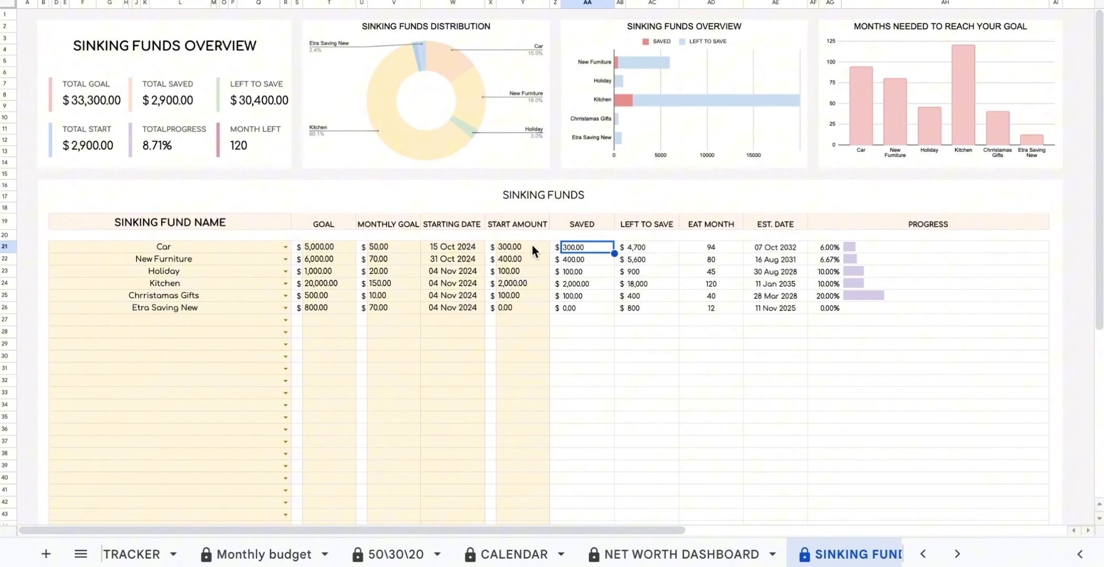
{"action": "double_click", "coordinate": [464, 254]}
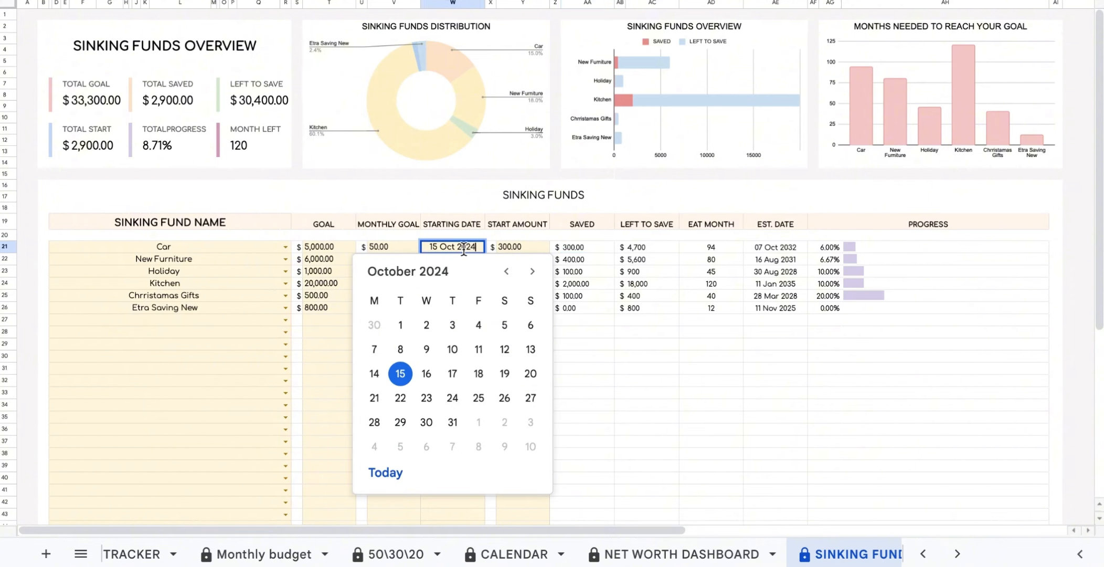
{"action": "left_click", "coordinate": [506, 272]}
{"action": "left_click", "coordinate": [537, 330]}
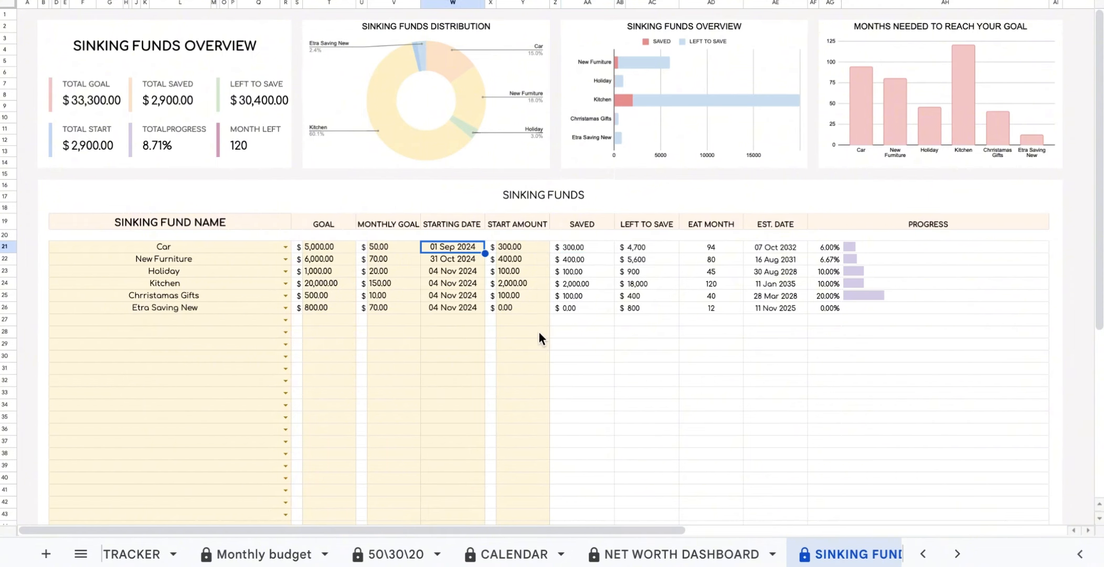
{"action": "left_click", "coordinate": [592, 251]}
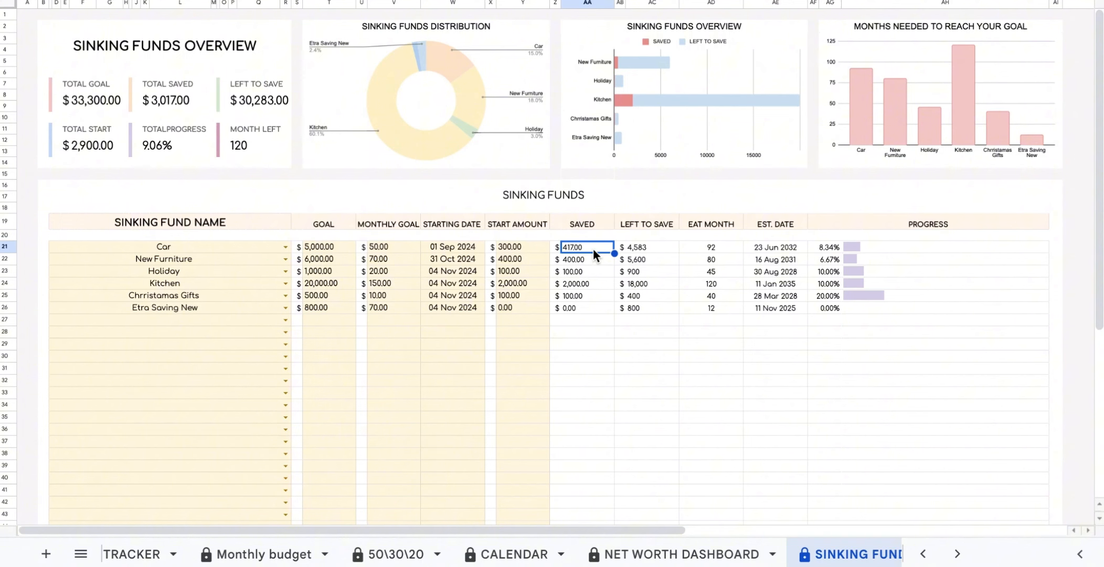
Switch from the Sinking Funds dashboard to the TRANSACTION TRACKER sheet.
{"action": "scroll", "coordinate": [279, 554], "scroll_direction": "up", "scroll_amount": 2}
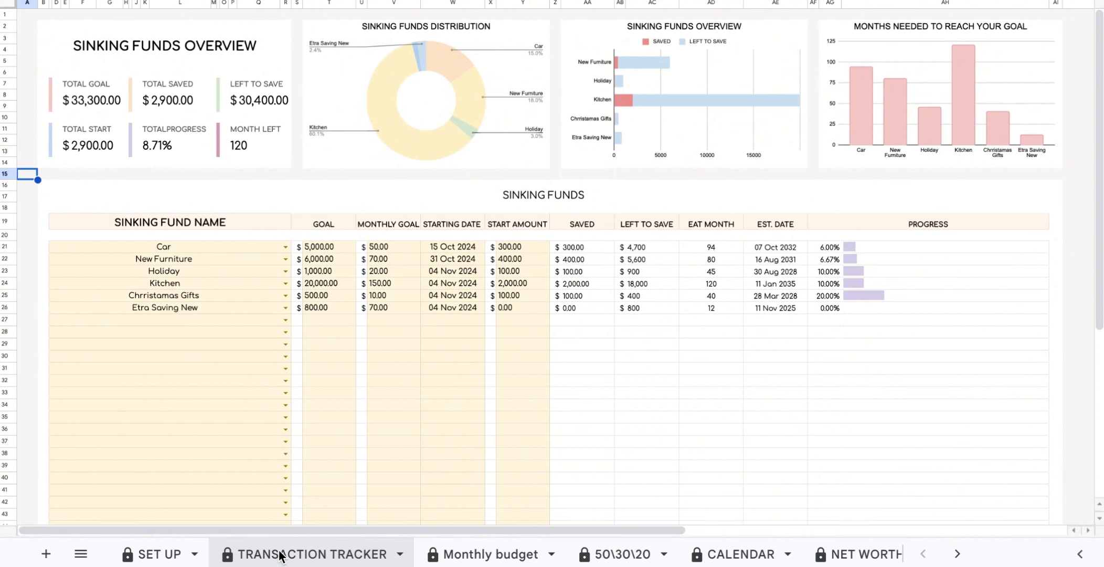
{"action": "left_click", "coordinate": [279, 554]}
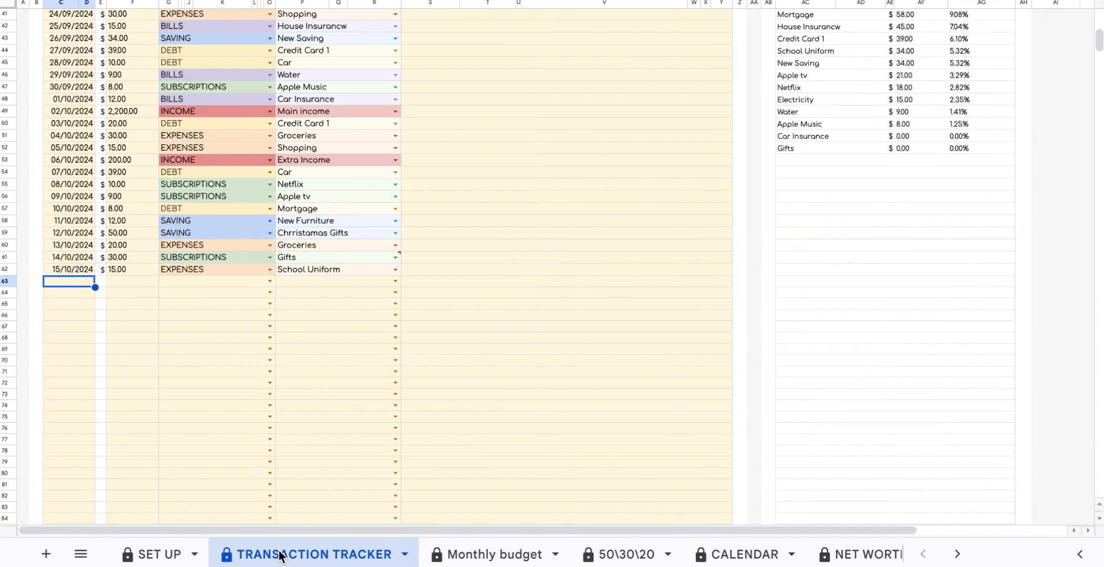
Start row 63 as a 15/10/2024 DEBT transaction of 25.00.
{"action": "double_click", "coordinate": [71, 282]}
{"action": "left_click", "coordinate": [146, 307]}
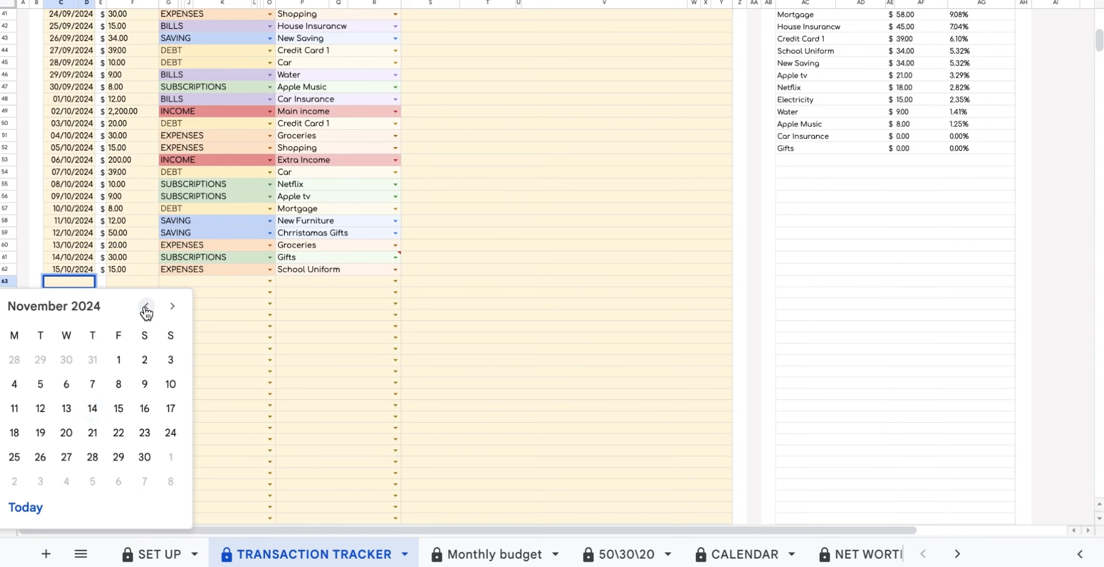
{"action": "left_click", "coordinate": [146, 307]}
{"action": "left_click", "coordinate": [41, 409]}
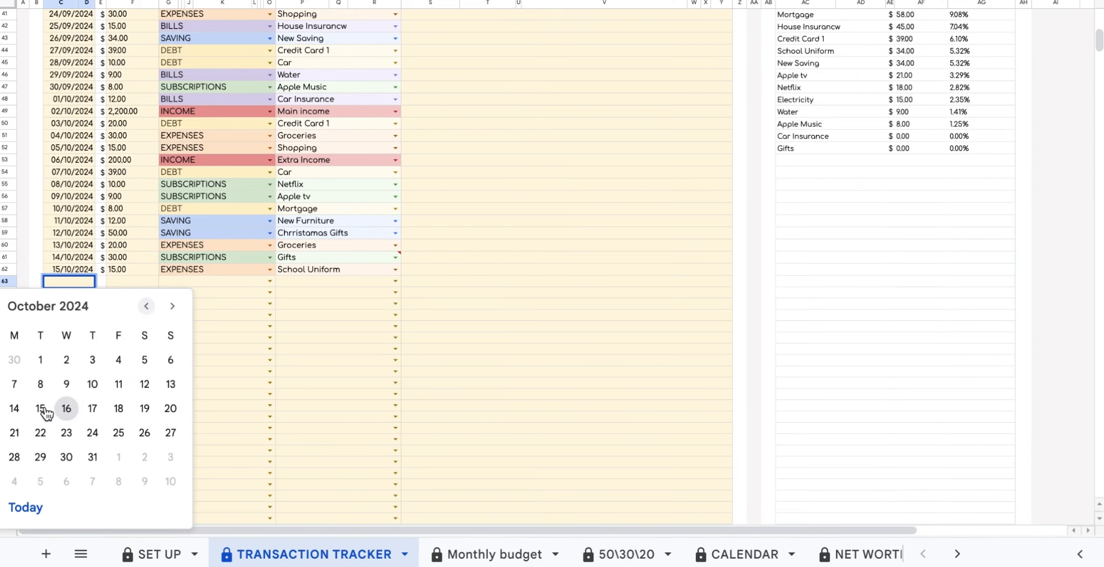
{"action": "left_click", "coordinate": [269, 283]}
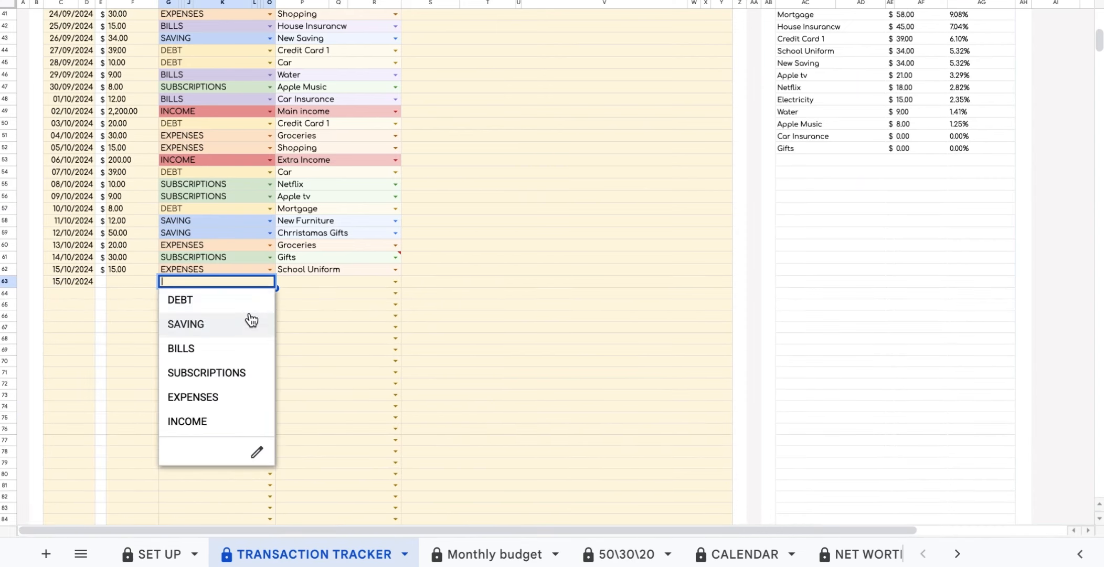
{"action": "left_click", "coordinate": [246, 300]}
{"action": "left_click", "coordinate": [127, 285]}
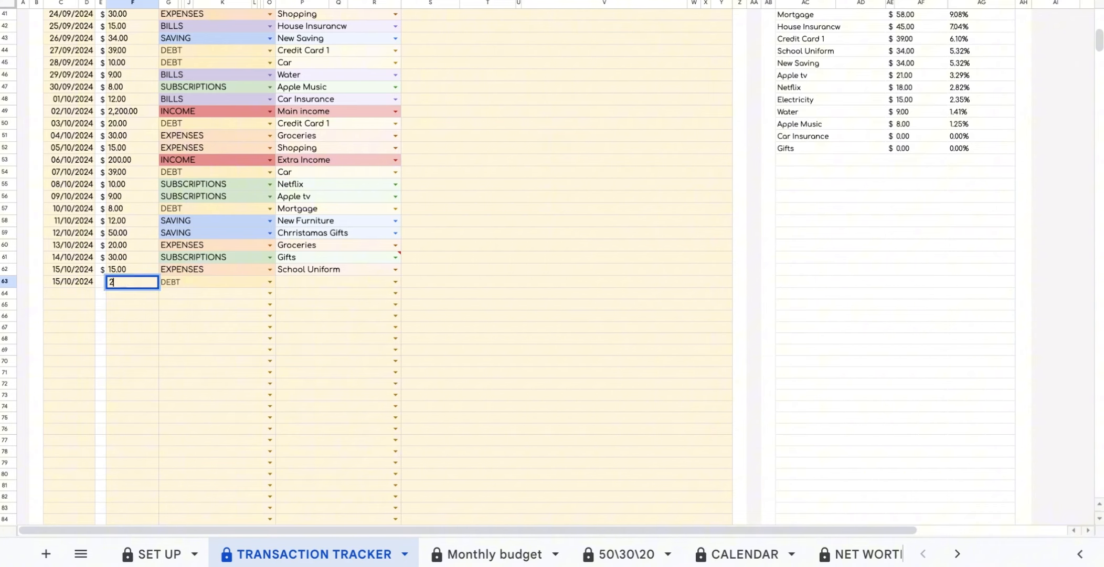
{"action": "type", "text": "25"}
{"action": "left_click", "coordinate": [385, 305]}
Set the row's debt item to Car, dismissing the stray FALSE popups.
{"action": "left_click", "coordinate": [394, 281]}
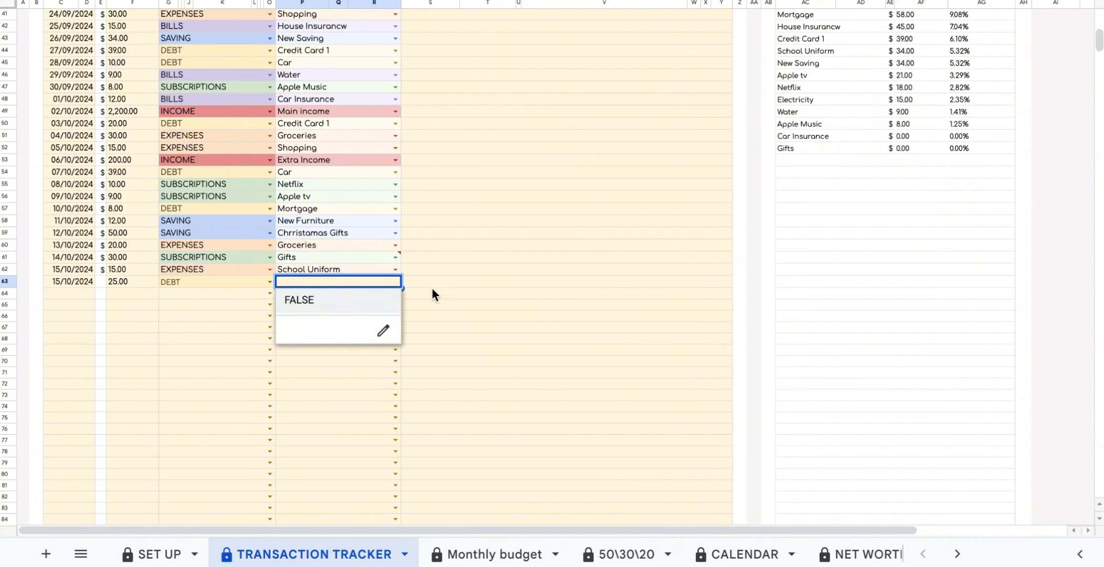
{"action": "left_click", "coordinate": [432, 293]}
{"action": "left_click", "coordinate": [394, 281]}
{"action": "left_click", "coordinate": [424, 282]}
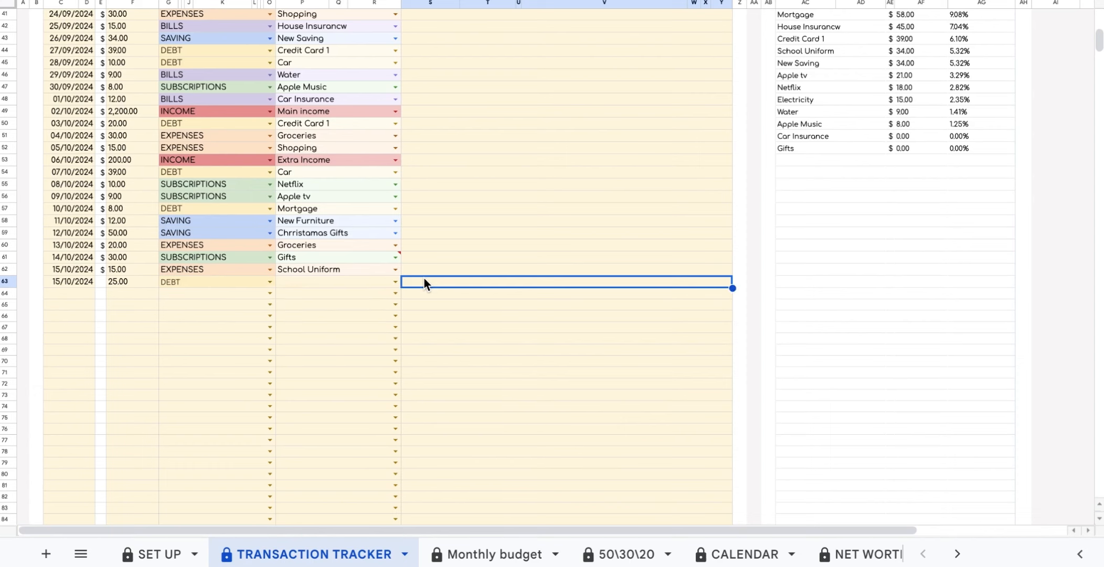
{"action": "left_click", "coordinate": [392, 281]}
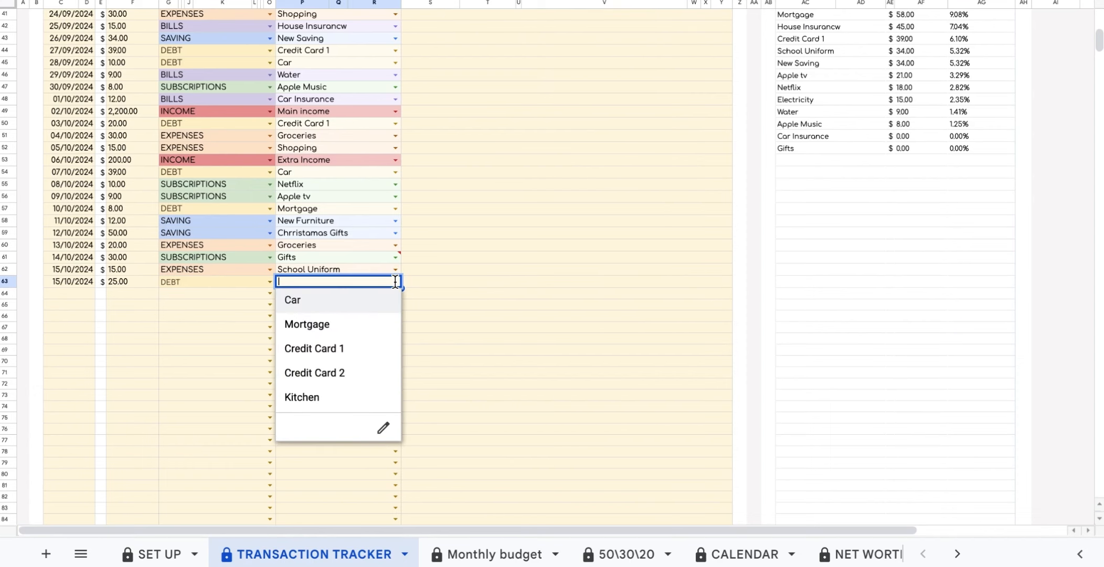
{"action": "left_click", "coordinate": [384, 309]}
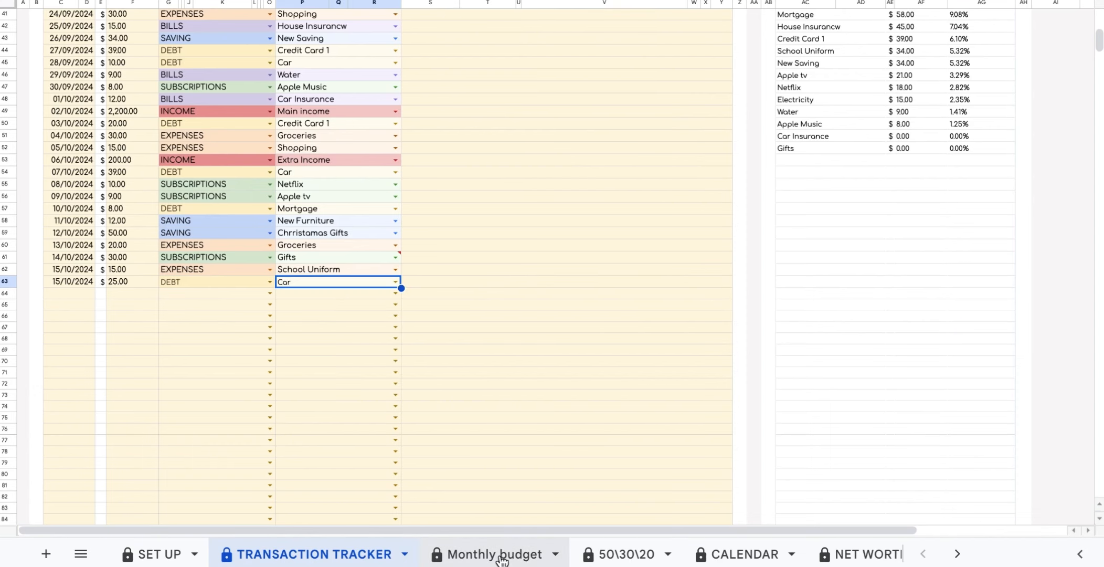
Check Car's saved amount on the SINKING FUND dashboard.
{"action": "scroll", "coordinate": [505, 553], "scroll_direction": "down", "scroll_amount": 3}
{"action": "left_click", "coordinate": [661, 553]}
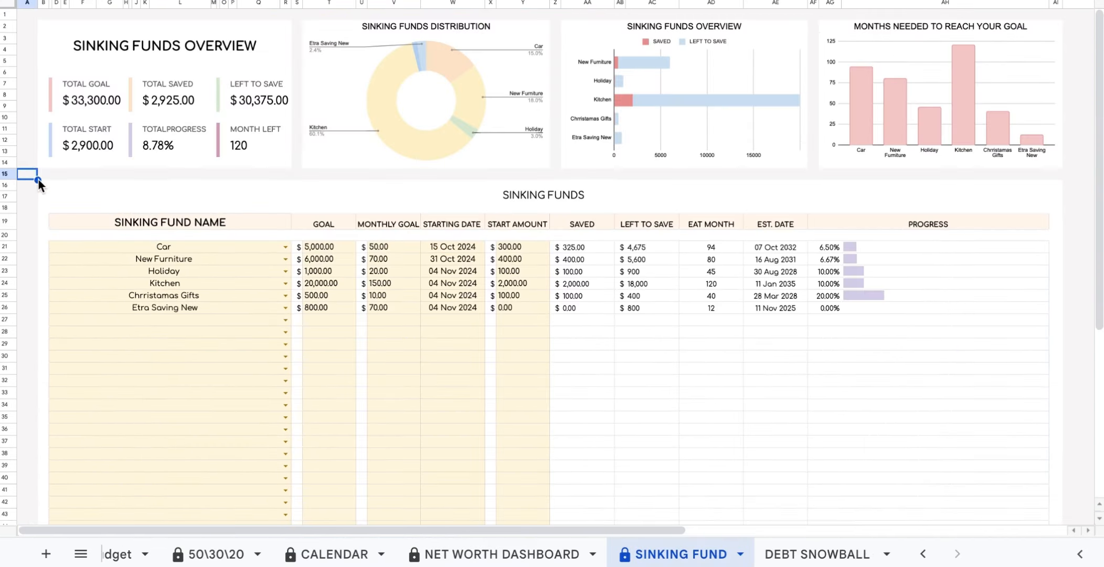
{"action": "left_click", "coordinate": [587, 252]}
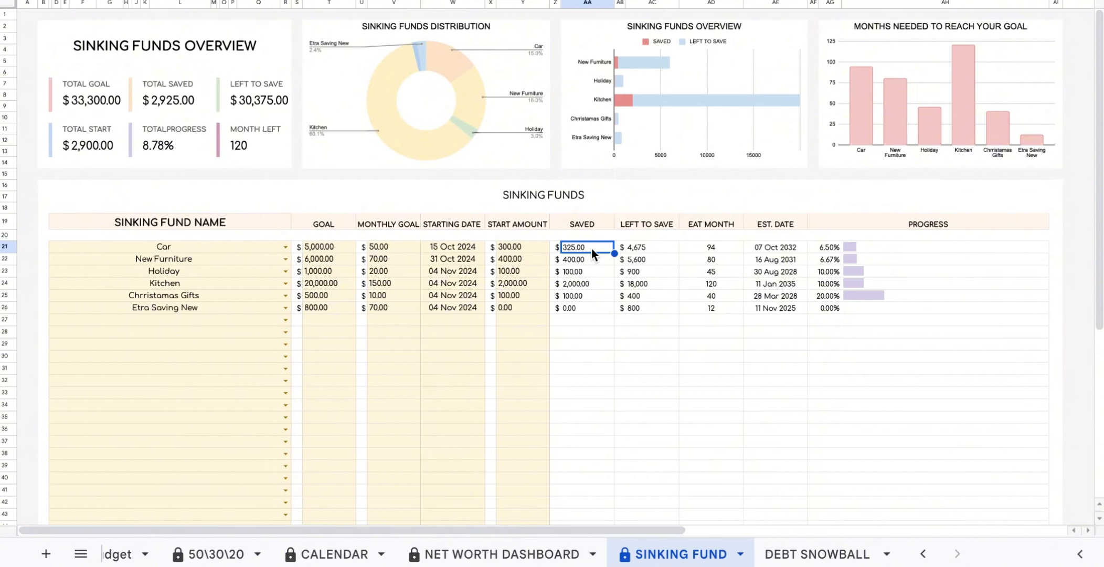
{"action": "scroll", "coordinate": [213, 552], "scroll_direction": "up", "scroll_amount": 3}
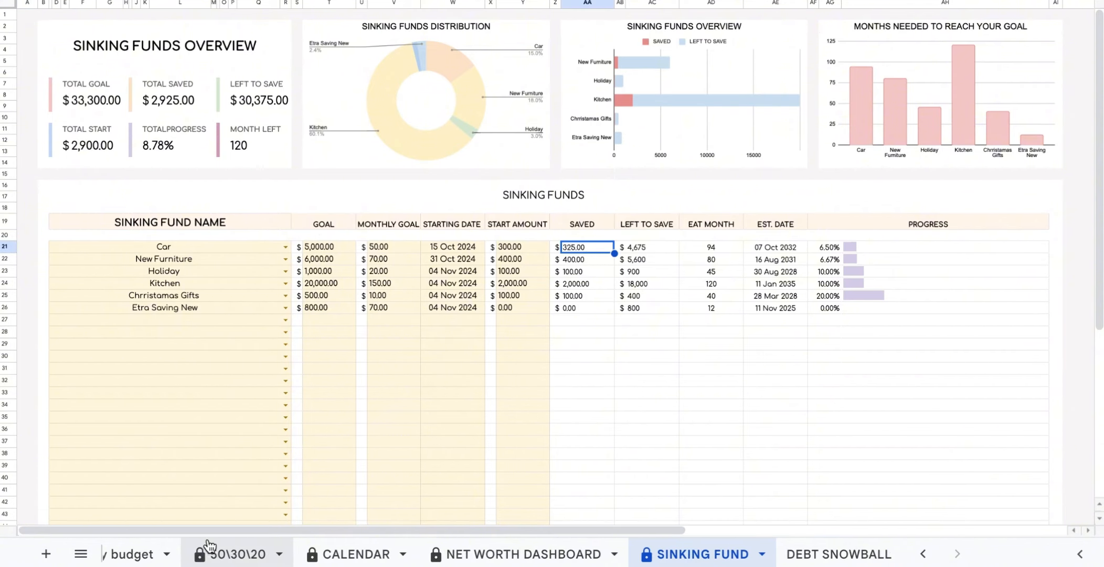
Add a Car line to the Monthly budget debt table with due day 10 and budget 25.00.
{"action": "left_click", "coordinate": [213, 552]}
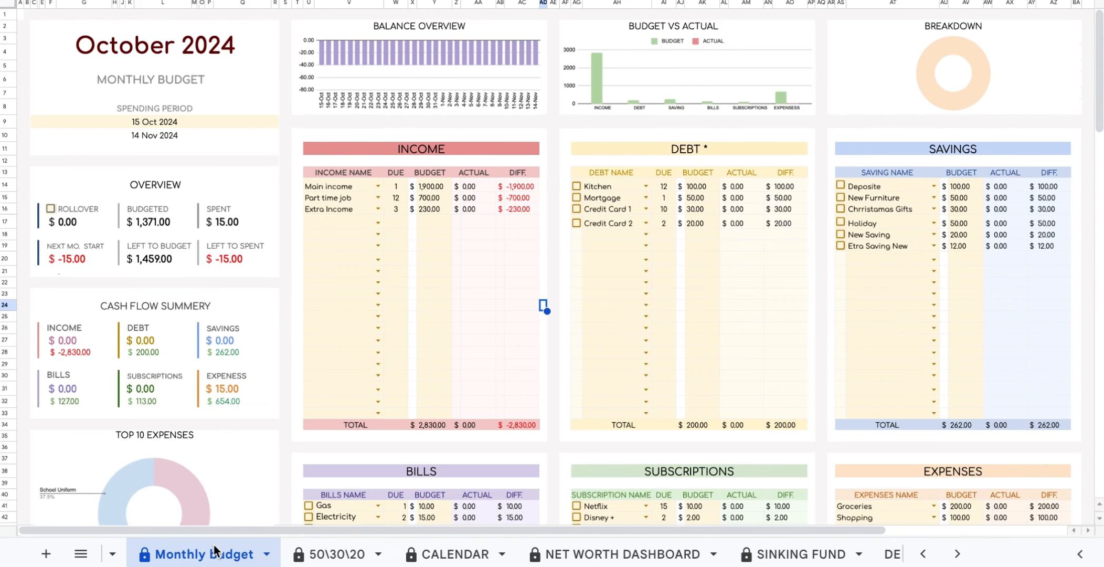
{"action": "left_click", "coordinate": [646, 235]}
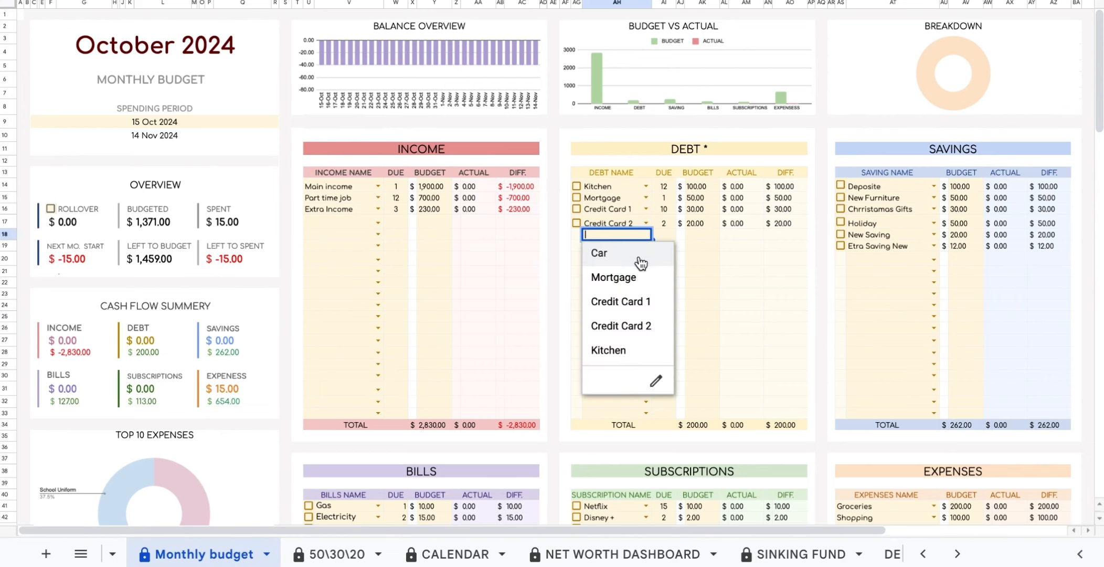
{"action": "left_click", "coordinate": [645, 257]}
{"action": "left_click", "coordinate": [665, 235]}
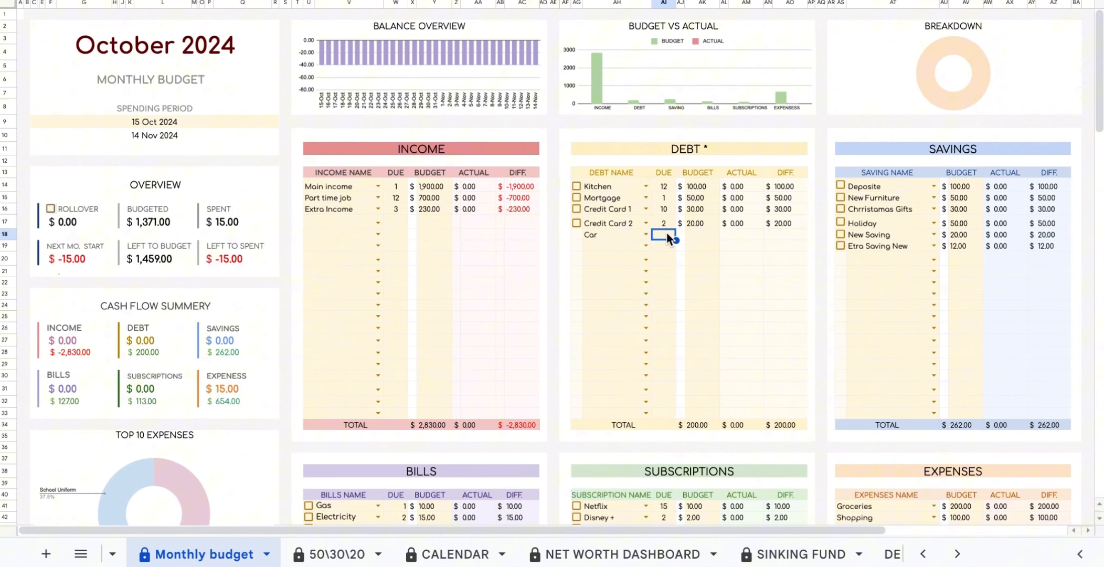
{"action": "type", "text": "10"}
{"action": "left_click", "coordinate": [703, 234]}
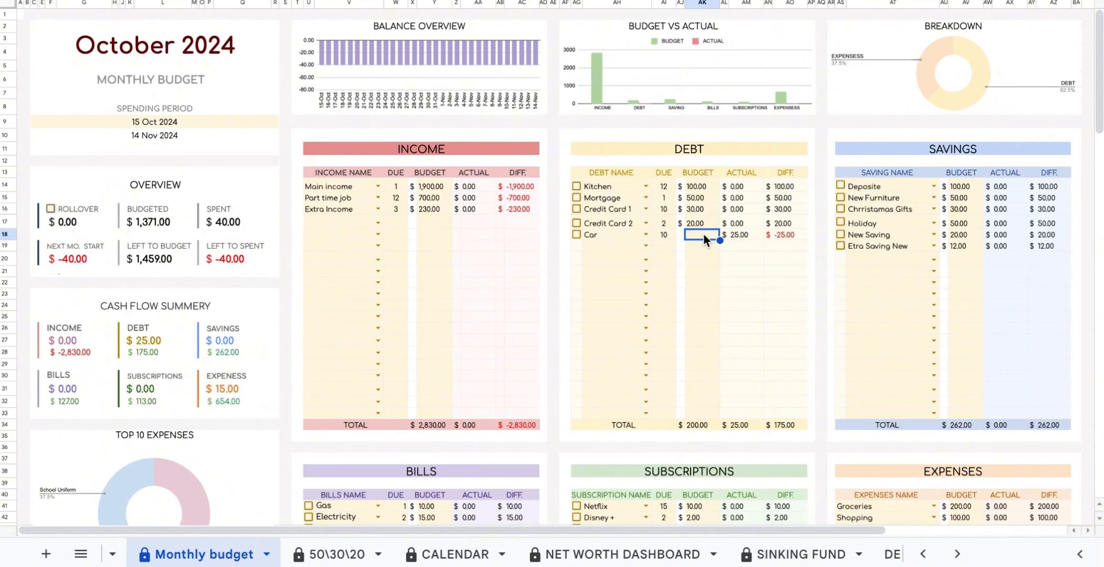
{"action": "left_click", "coordinate": [830, 277]}
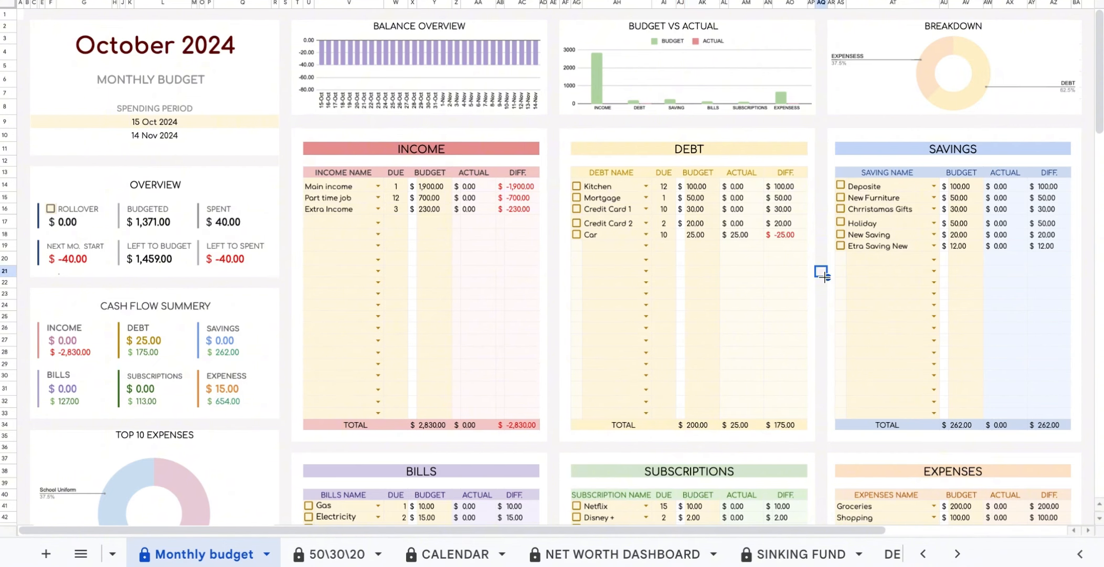
Check the Car row's actual amount, then delete Car from the debt name cell.
{"action": "left_click", "coordinate": [745, 234]}
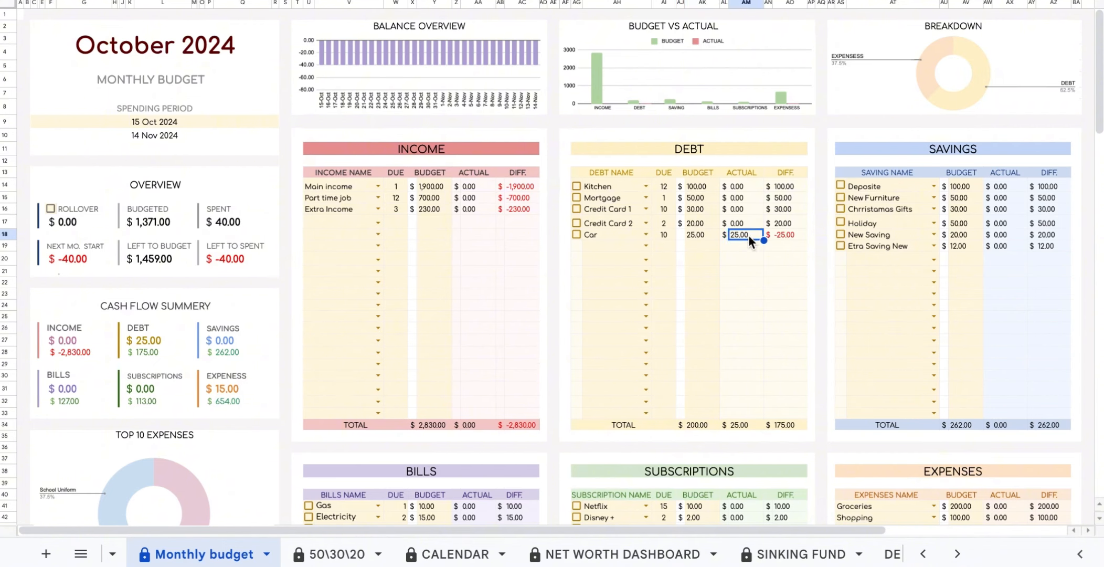
{"action": "left_click", "coordinate": [612, 236]}
{"action": "key", "text": "Delete"}
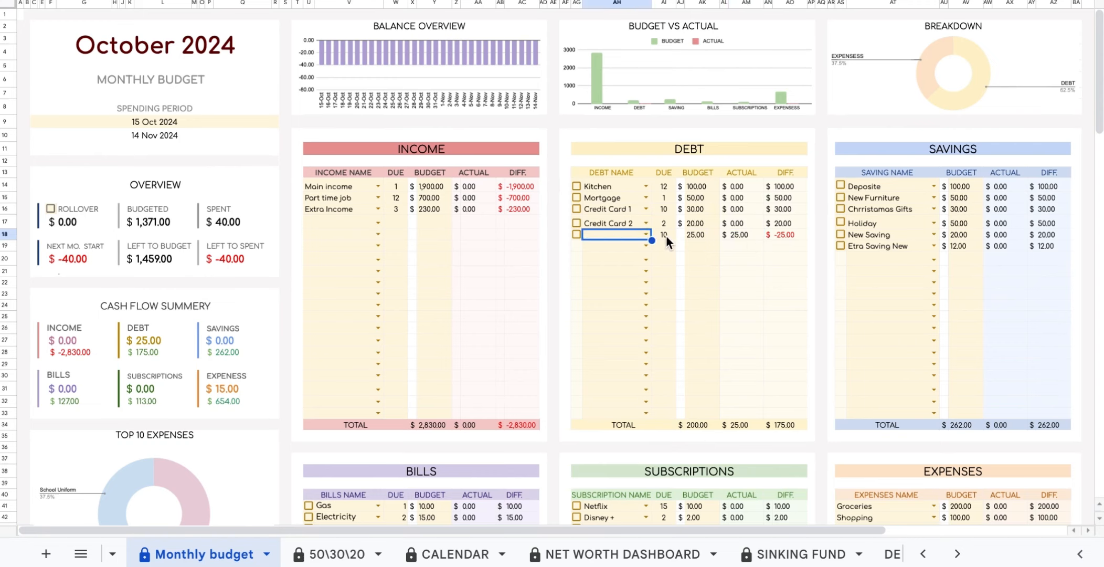
{"action": "left_click", "coordinate": [695, 233]}
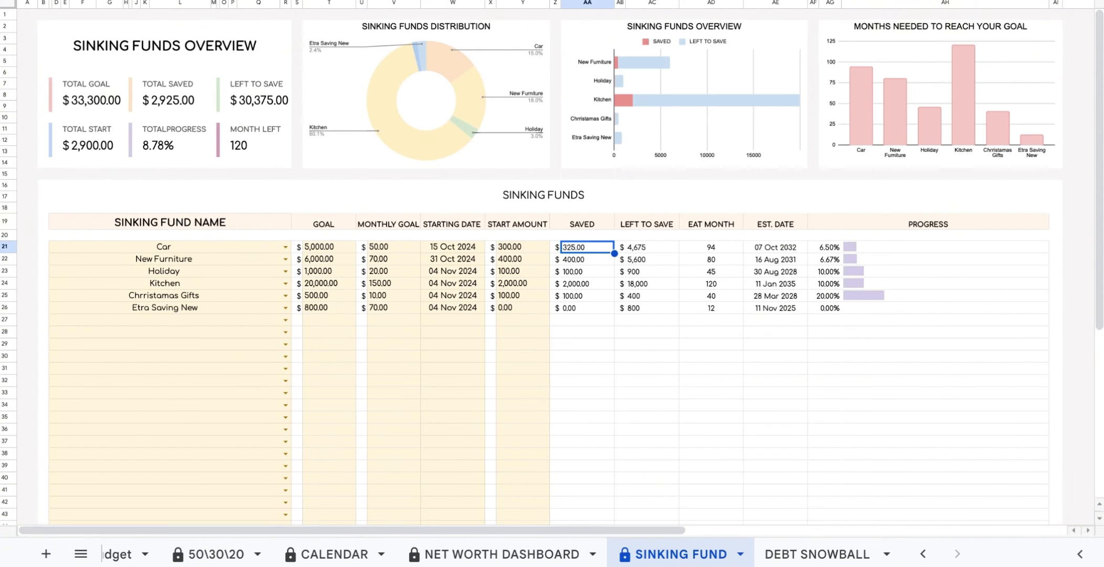
After checking Car's start date, date a new TRANSACTION TRACKER row 14 October 2024.
{"action": "left_click", "coordinate": [452, 247]}
{"action": "scroll", "coordinate": [294, 555], "scroll_direction": "left", "scroll_amount": 3}
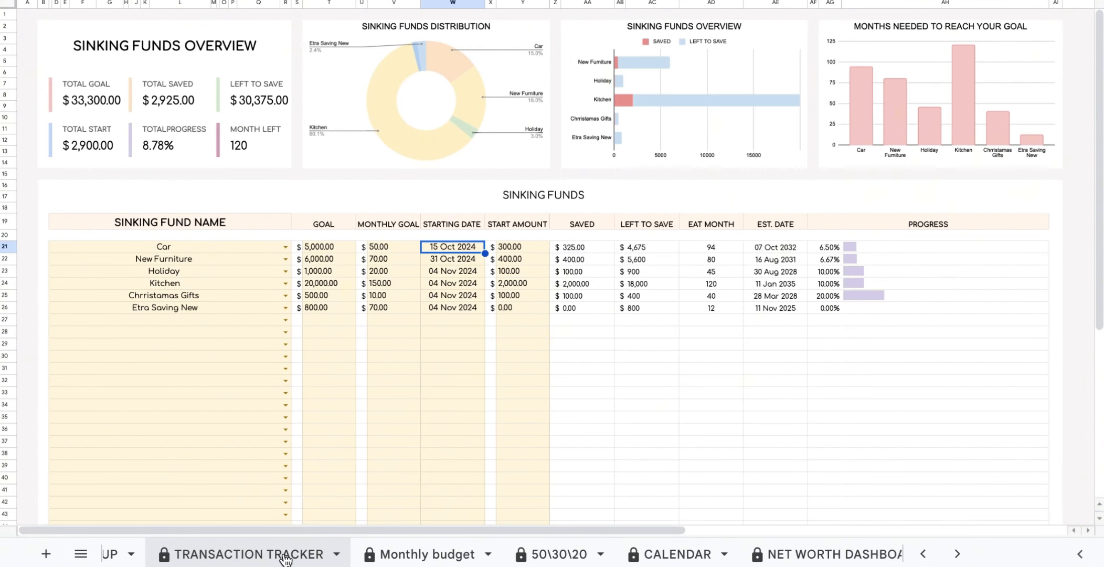
{"action": "left_click", "coordinate": [263, 555]}
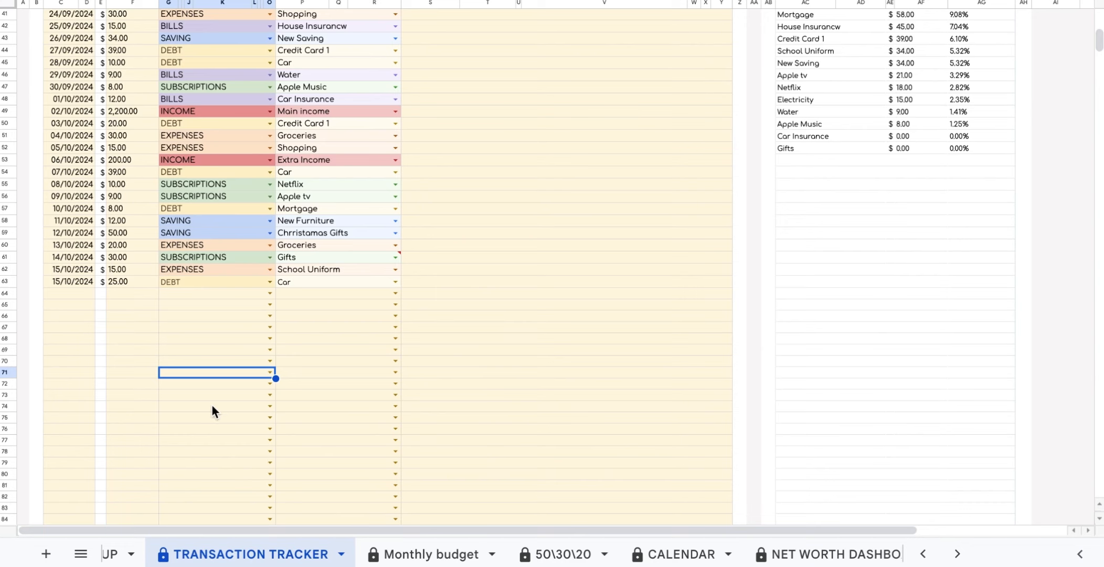
{"action": "left_click", "coordinate": [78, 288]}
{"action": "double_click", "coordinate": [78, 292]}
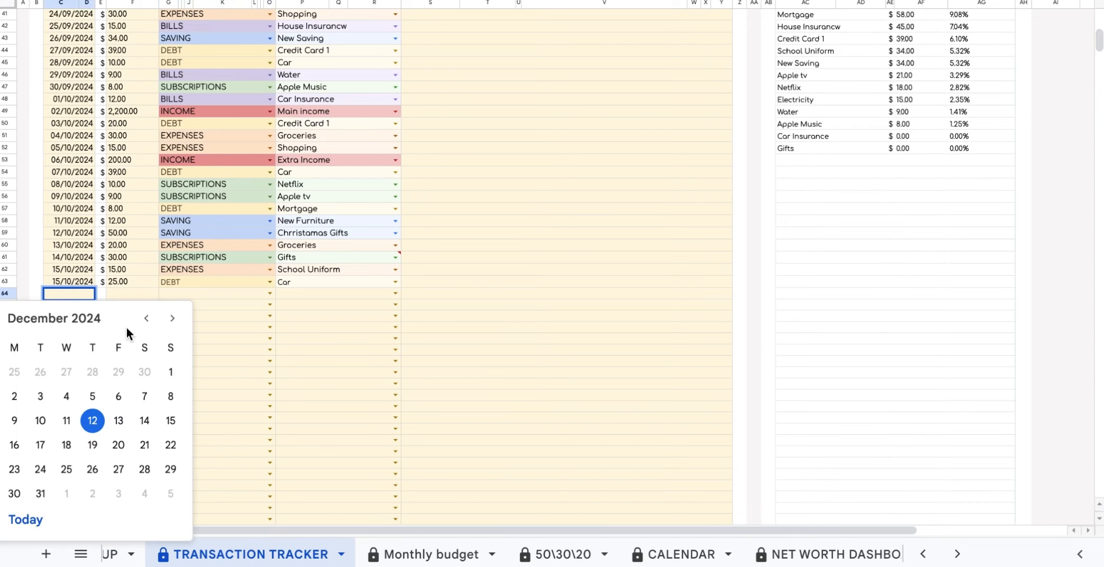
{"action": "left_click", "coordinate": [147, 318]}
{"action": "left_click", "coordinate": [146, 317]}
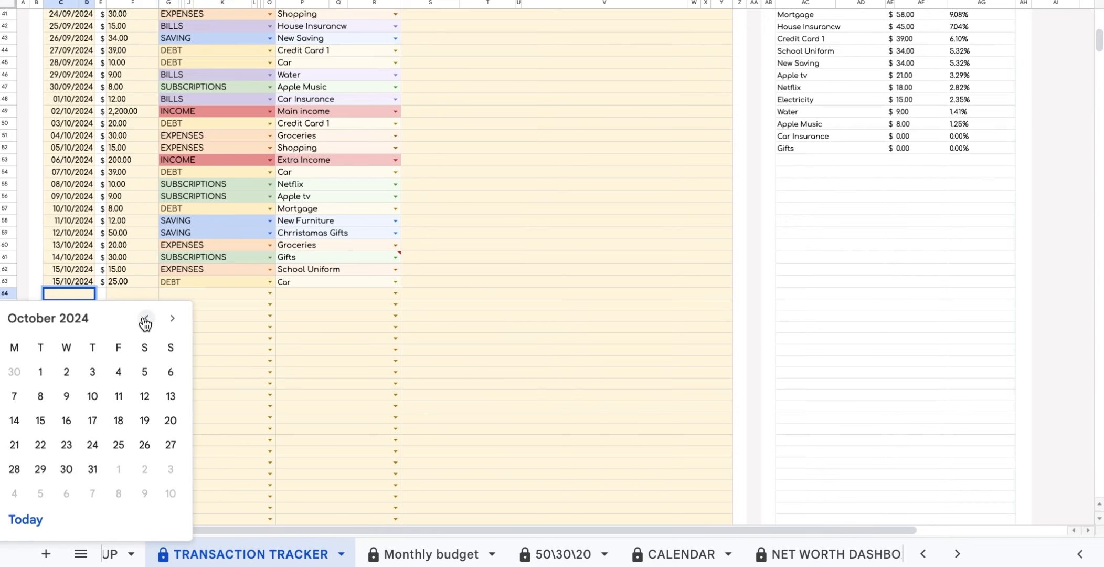
{"action": "left_click", "coordinate": [14, 420]}
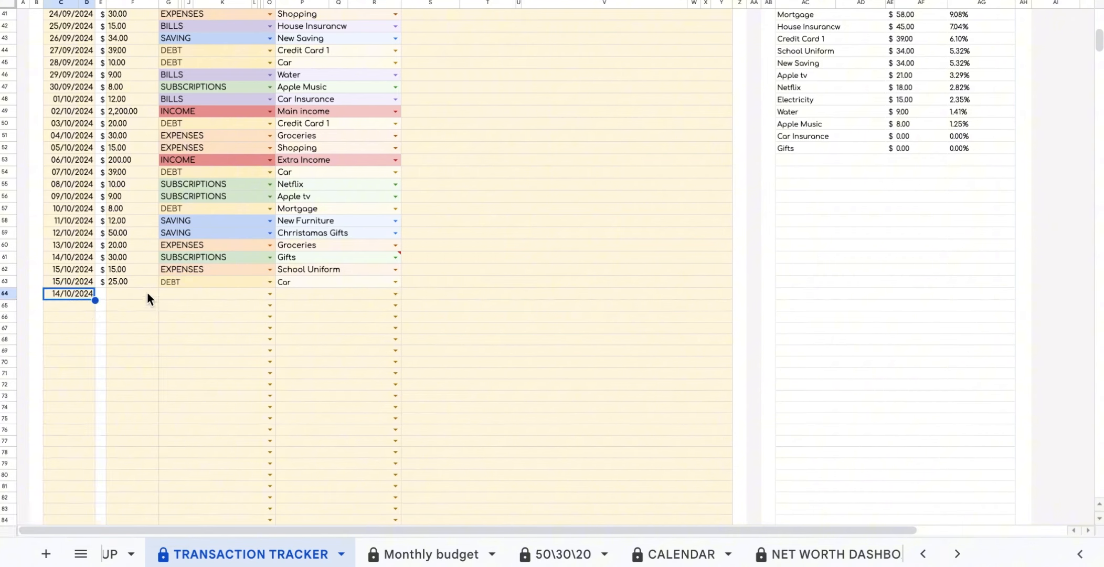
Make that row a 100.00 DEBT payment for Car.
{"action": "left_click", "coordinate": [142, 297]}
{"action": "type", "text": "100"}
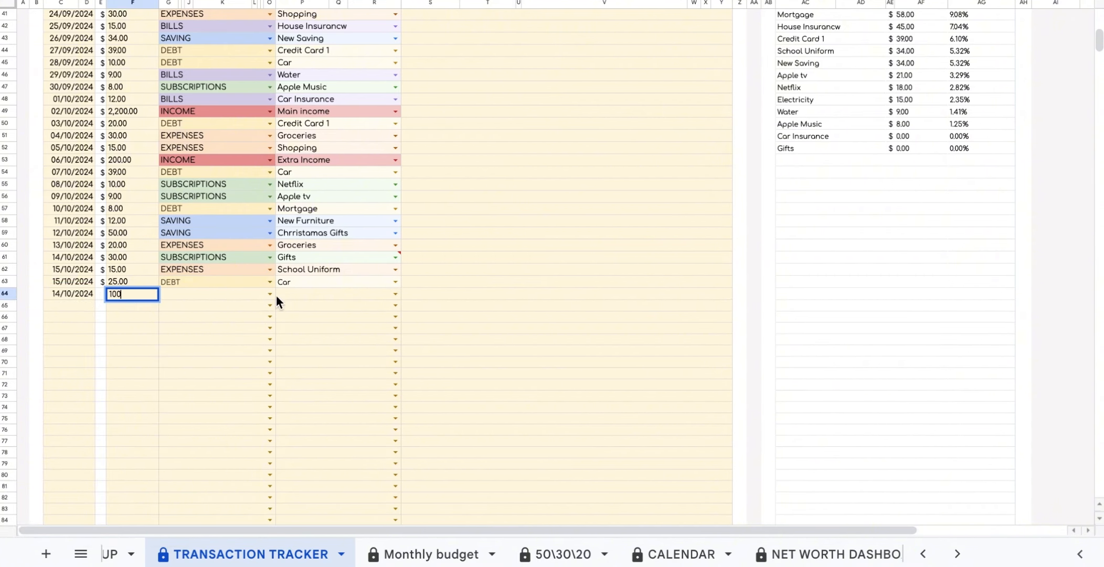
{"action": "left_click", "coordinate": [262, 313]}
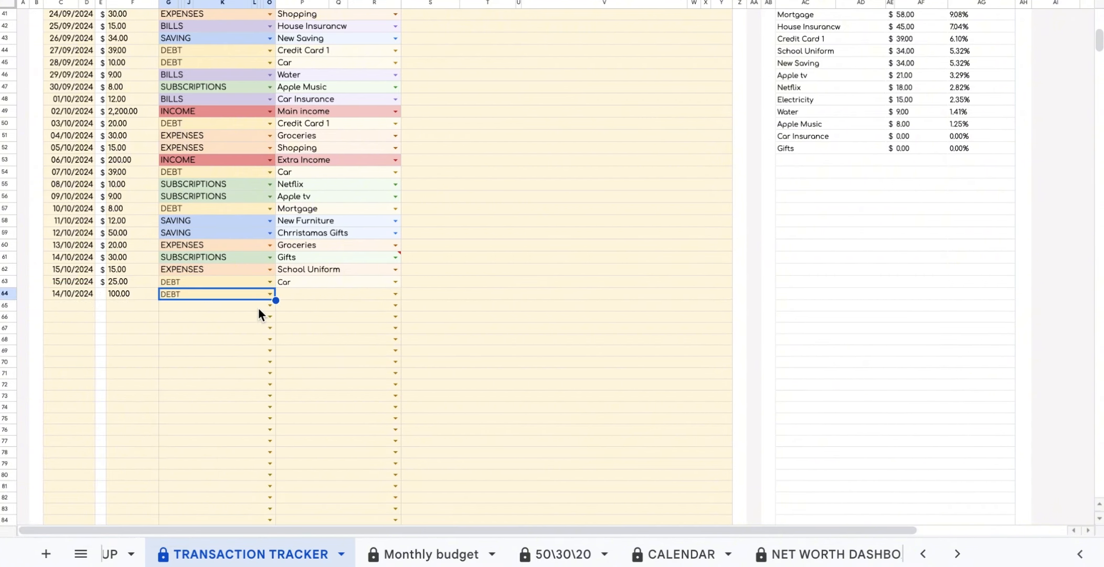
{"action": "left_click", "coordinate": [395, 294]}
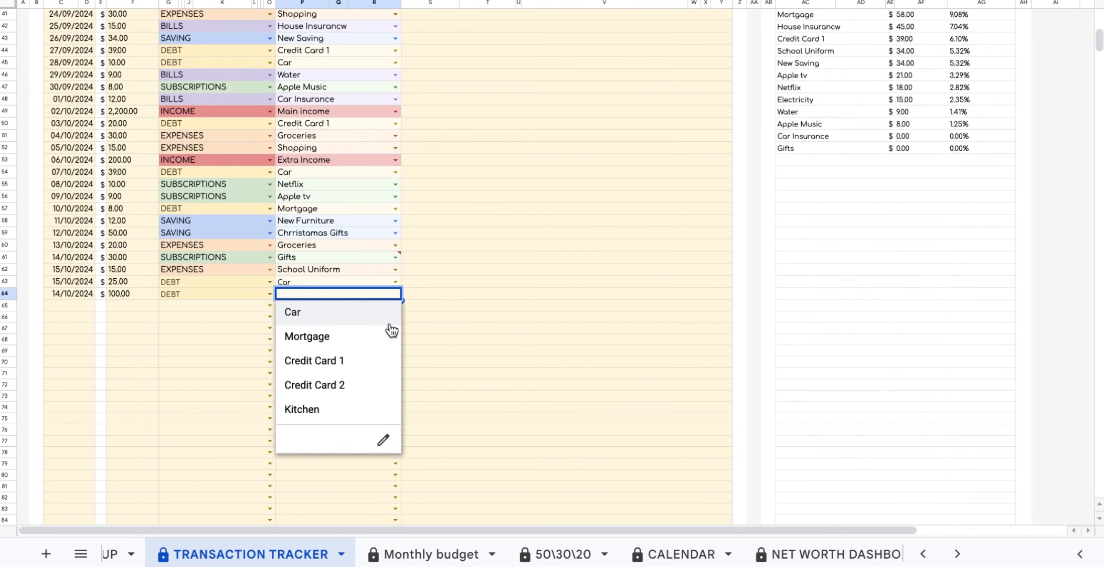
{"action": "left_click", "coordinate": [386, 319]}
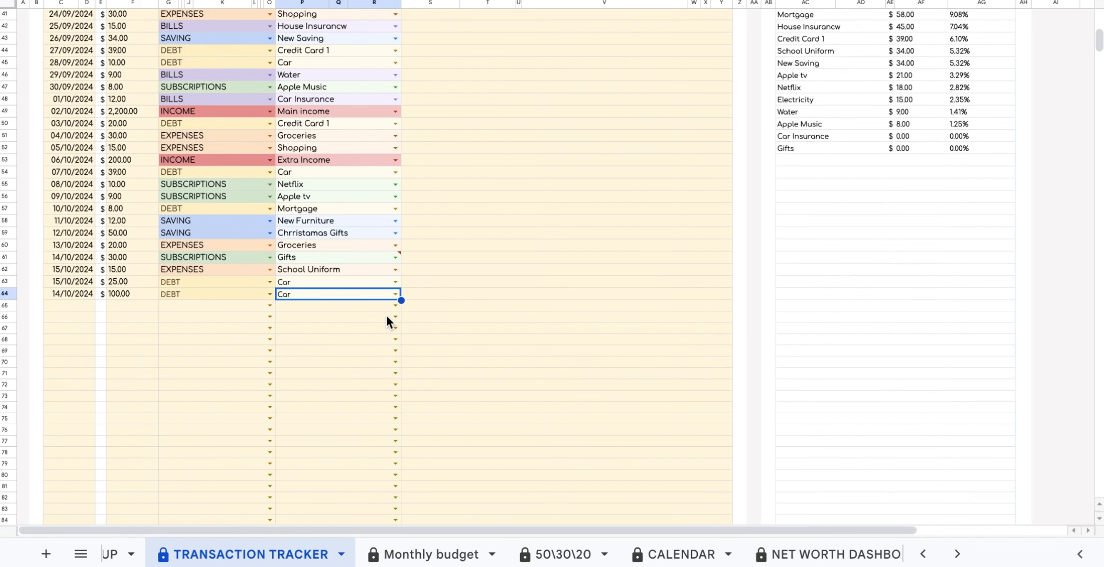
Verify Car's saved amount on the SINKING FUND dashboard.
{"action": "scroll", "coordinate": [707, 558], "scroll_direction": "right", "scroll_amount": 4}
{"action": "left_click", "coordinate": [707, 555]}
{"action": "left_click", "coordinate": [584, 247]}
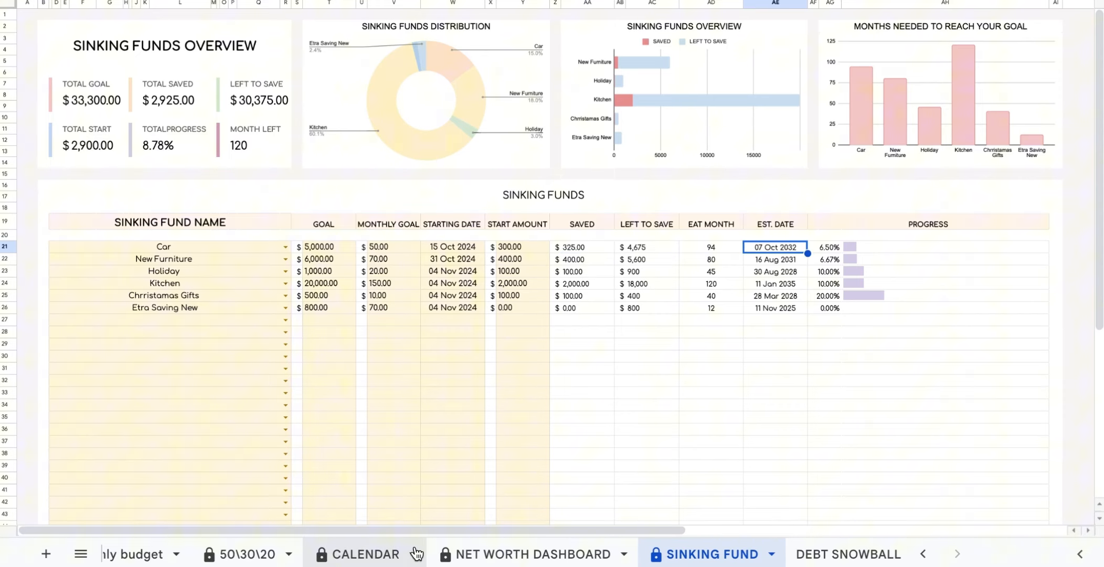
Log row 65: 18/10/2024, 50.00 DEBT for Car.
{"action": "scroll", "coordinate": [416, 554], "scroll_direction": "up", "scroll_amount": 3}
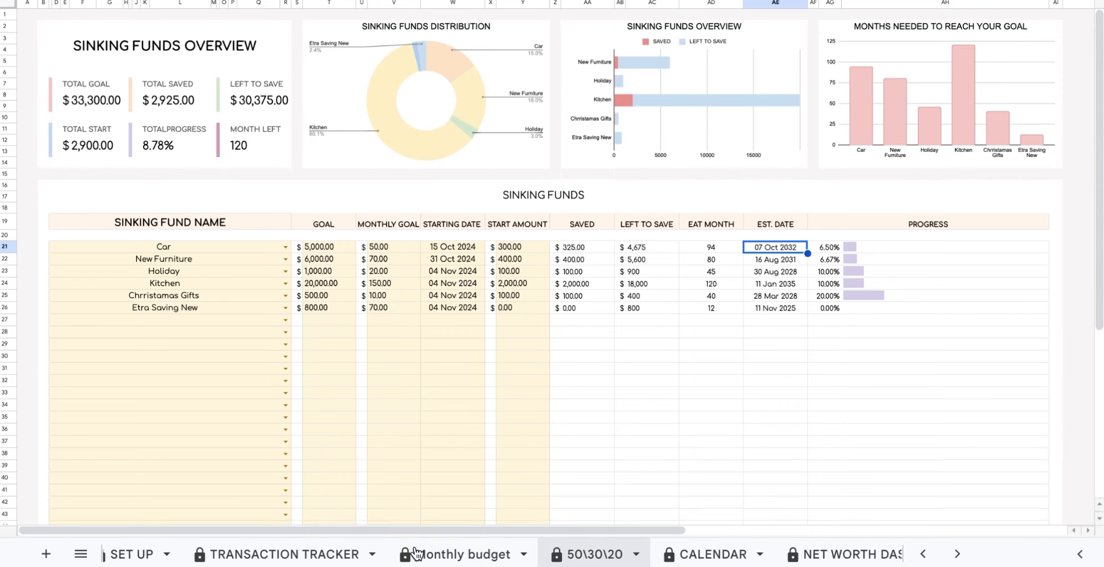
{"action": "left_click", "coordinate": [336, 554]}
{"action": "double_click", "coordinate": [69, 309]}
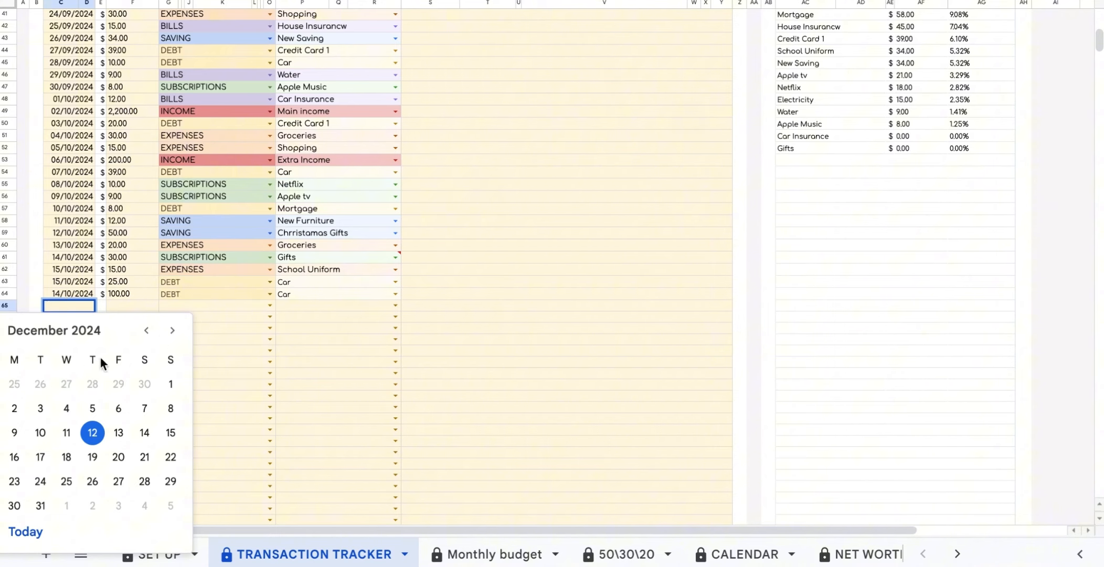
{"action": "left_click", "coordinate": [146, 330]}
{"action": "left_click", "coordinate": [146, 330]}
{"action": "left_click", "coordinate": [127, 440]}
{"action": "left_click", "coordinate": [118, 301]}
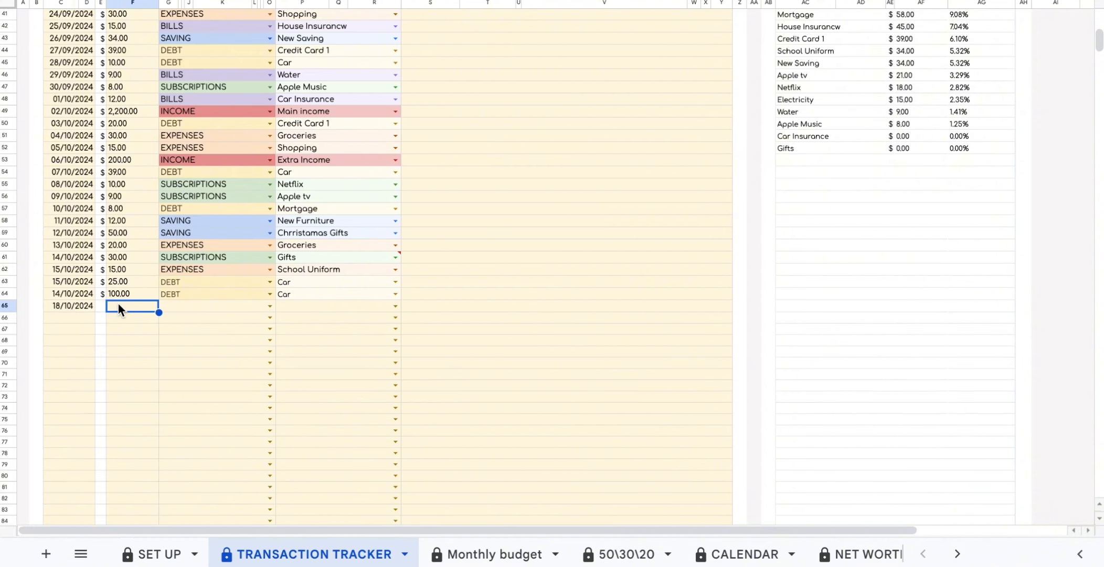
{"action": "type", "text": "50"}
{"action": "left_click", "coordinate": [265, 304]}
{"action": "left_click", "coordinate": [256, 322]}
{"action": "left_click", "coordinate": [395, 305]}
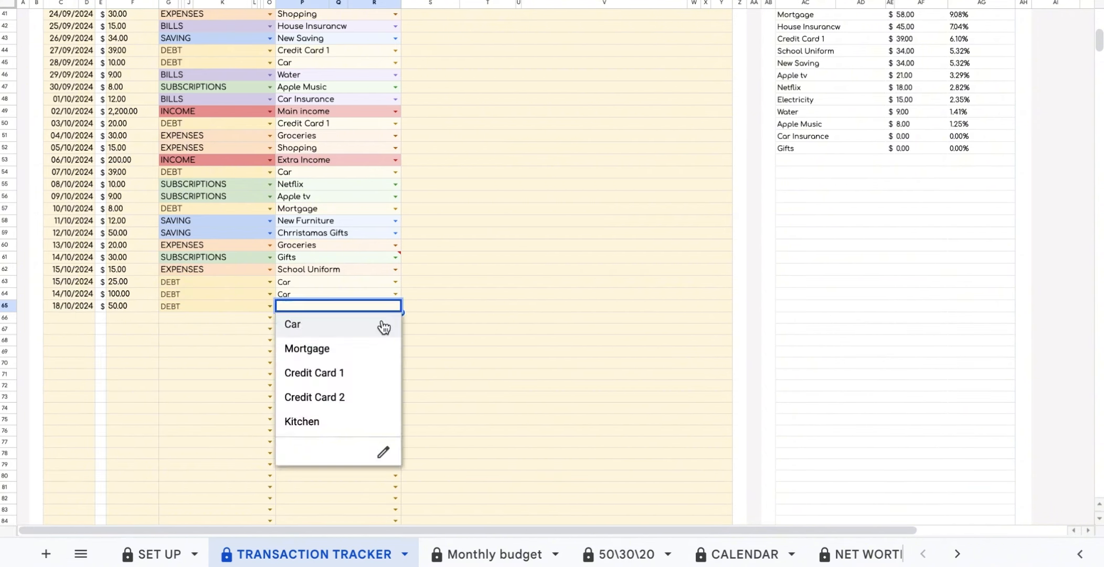
{"action": "left_click", "coordinate": [382, 322]}
Log row 66: 19/10/2024, 100.00 SAVING for New Furniture.
{"action": "double_click", "coordinate": [66, 316]}
{"action": "left_click", "coordinate": [137, 442]}
{"action": "double_click", "coordinate": [115, 317]}
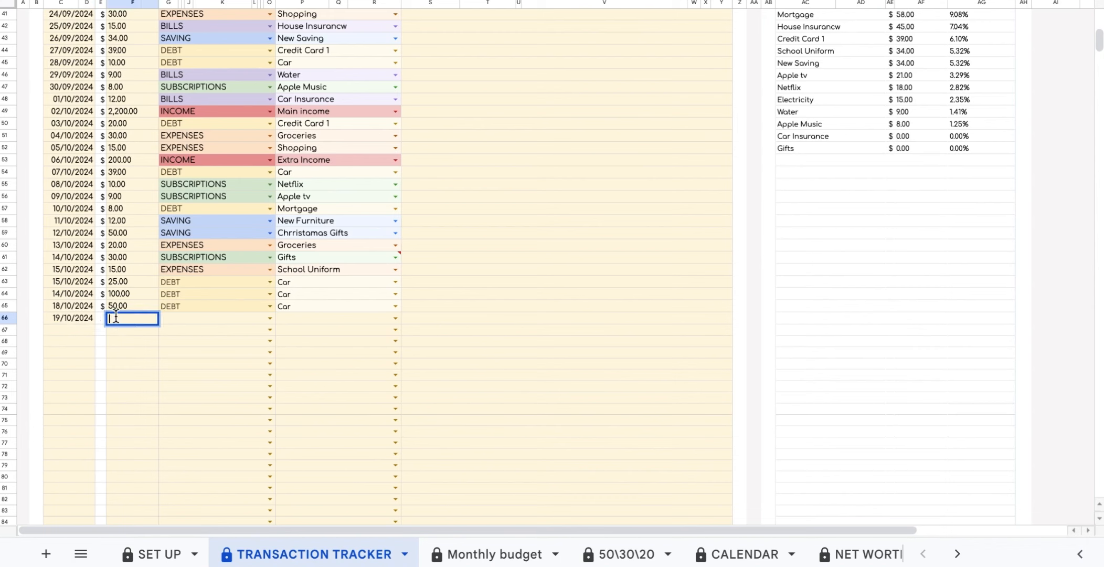
{"action": "type", "text": "100"}
{"action": "left_click", "coordinate": [268, 318]}
{"action": "left_click", "coordinate": [185, 359]}
{"action": "left_click", "coordinate": [349, 317]}
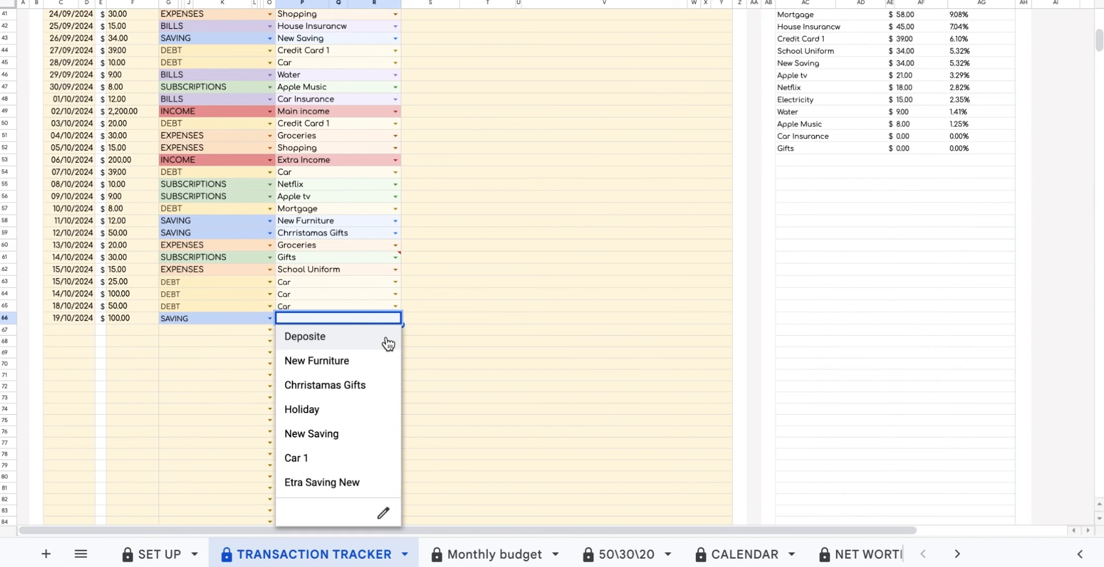
{"action": "left_click", "coordinate": [357, 363]}
Log row 67: 20/10/2024, 50.00 DEBT for Car.
{"action": "double_click", "coordinate": [68, 329]}
{"action": "left_click", "coordinate": [170, 203]}
{"action": "double_click", "coordinate": [115, 330]}
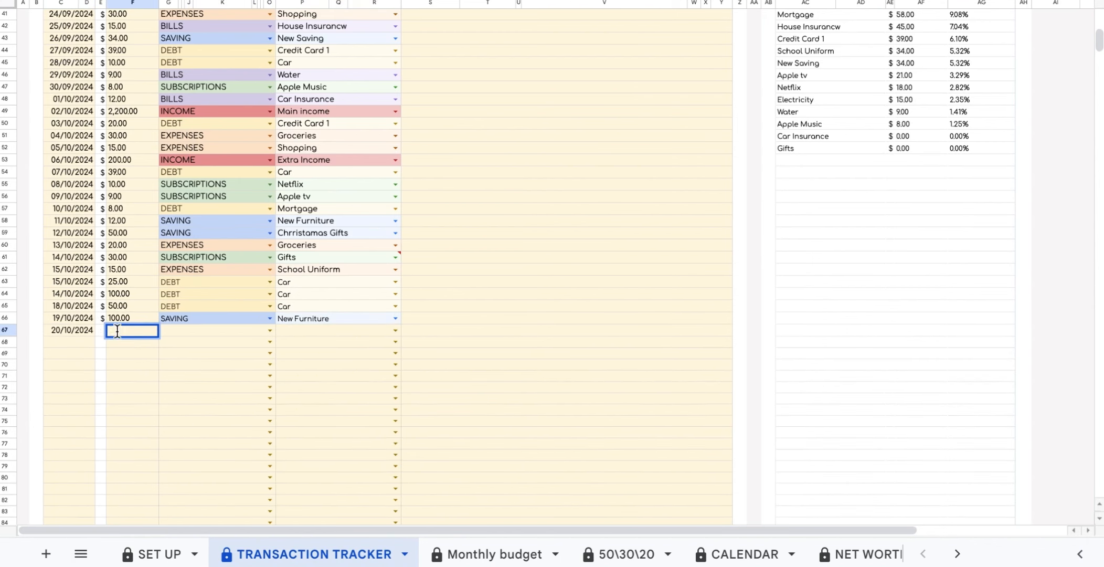
{"action": "type", "text": "50"}
{"action": "left_click", "coordinate": [269, 330]}
{"action": "left_click", "coordinate": [199, 445]}
{"action": "left_click", "coordinate": [395, 330]}
{"action": "left_click", "coordinate": [349, 349]}
Log row 68 as 21/10, 25.00 SAVING for Christmas Gifts, and row 69 as SAVING for Holiday.
{"action": "double_click", "coordinate": [69, 342]}
{"action": "double_click", "coordinate": [115, 342]}
{"action": "type", "text": "25"}
{"action": "left_click", "coordinate": [269, 342]}
{"action": "left_click", "coordinate": [210, 384]}
{"action": "left_click", "coordinate": [368, 342]}
{"action": "left_click", "coordinate": [346, 409]}
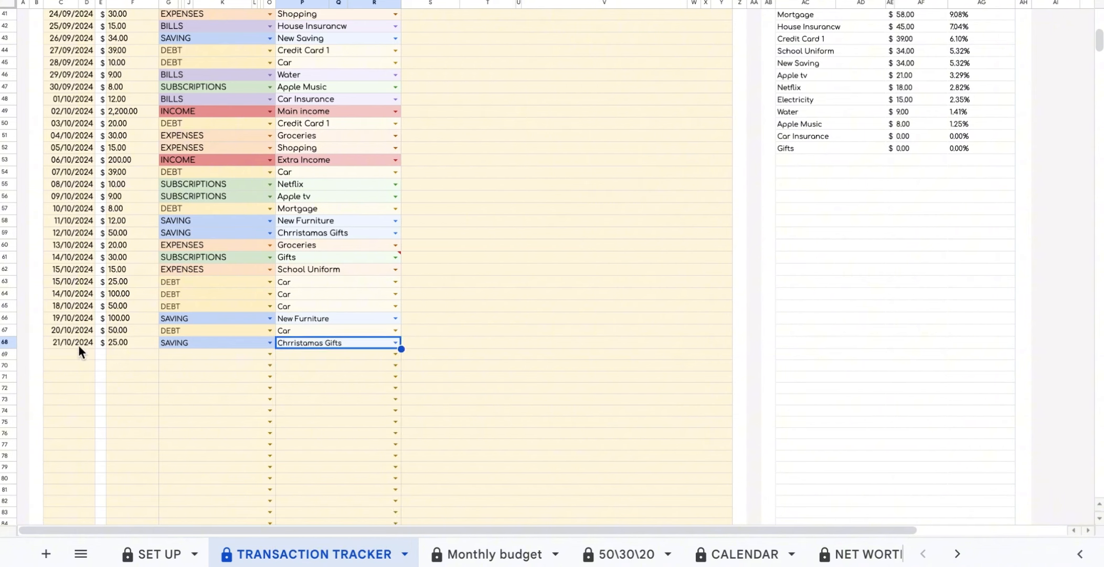
{"action": "left_click", "coordinate": [270, 354]}
{"action": "left_click", "coordinate": [210, 396]}
Log row 70 (23/10, 80.00, Etra Saving New) and row 71 (24/10, 50.00, Christmas Gifts).
{"action": "left_click", "coordinate": [395, 354]}
{"action": "left_click", "coordinate": [336, 443]}
{"action": "double_click", "coordinate": [74, 366]}
{"action": "double_click", "coordinate": [123, 366]}
{"action": "type", "text": "80"}
{"action": "left_click", "coordinate": [269, 367]}
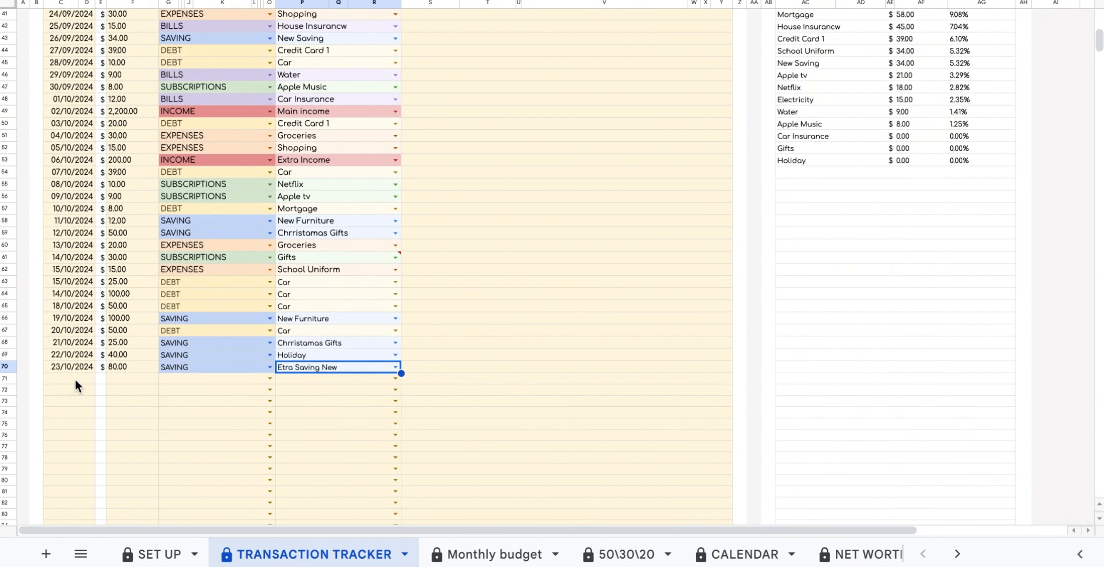
{"action": "type", "text": "50"}
{"action": "left_click", "coordinate": [269, 379]}
{"action": "left_click", "coordinate": [210, 421]}
{"action": "left_click", "coordinate": [395, 379]}
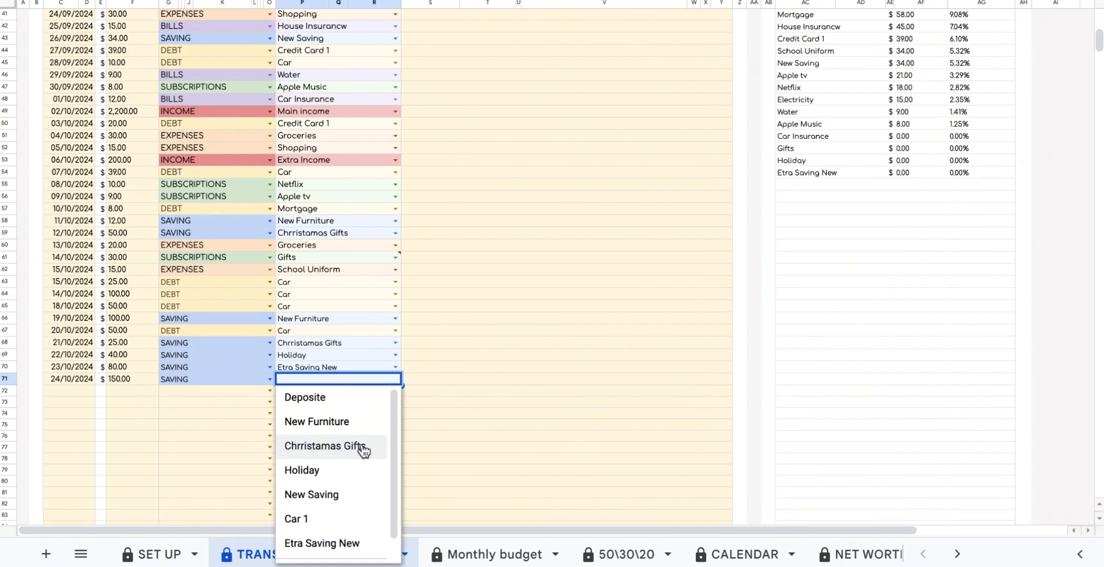
{"action": "left_click", "coordinate": [360, 451]}
{"action": "scroll", "coordinate": [463, 553], "scroll_direction": "right", "scroll_amount": 3}
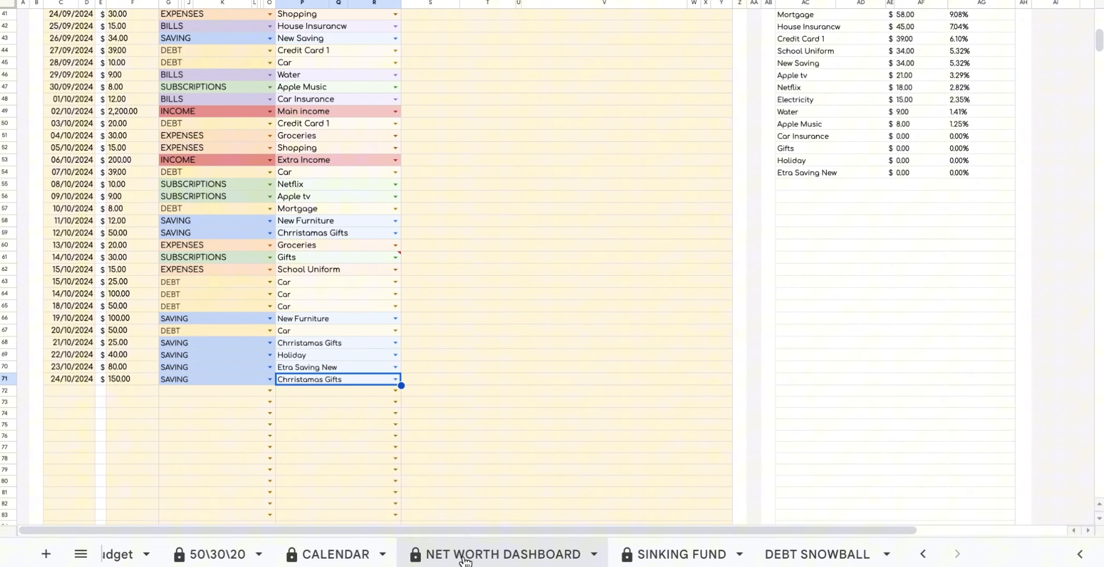
On SINKING FUND, review each fund's completion date and undo the Car saved-amount change.
{"action": "left_click", "coordinate": [679, 554]}
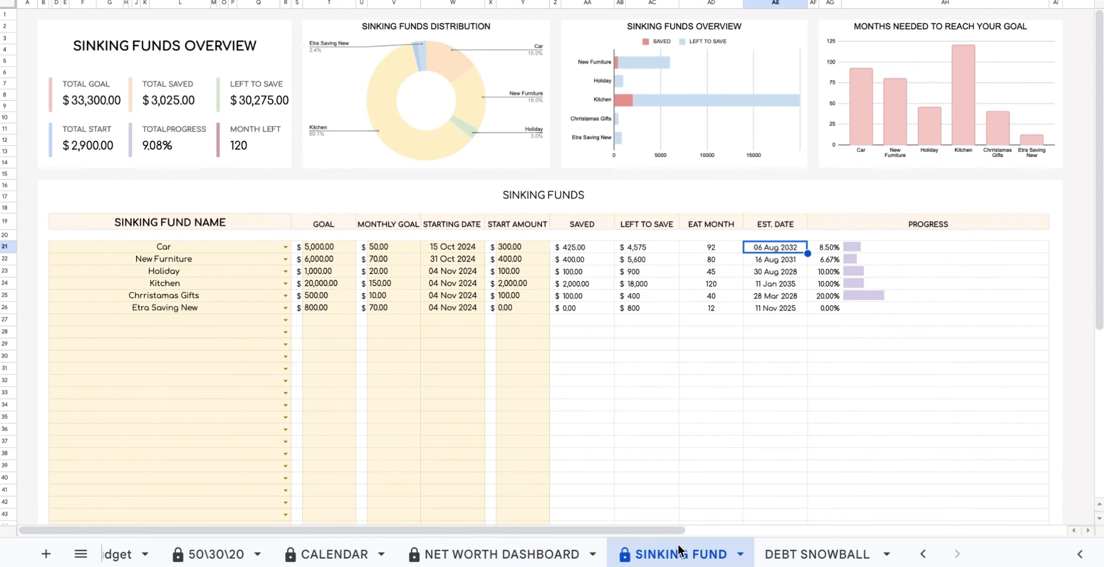
{"action": "left_click", "coordinate": [787, 260]}
{"action": "left_click", "coordinate": [786, 270]}
{"action": "left_click", "coordinate": [787, 282]}
{"action": "left_click", "coordinate": [786, 293]}
{"action": "left_click", "coordinate": [786, 308]}
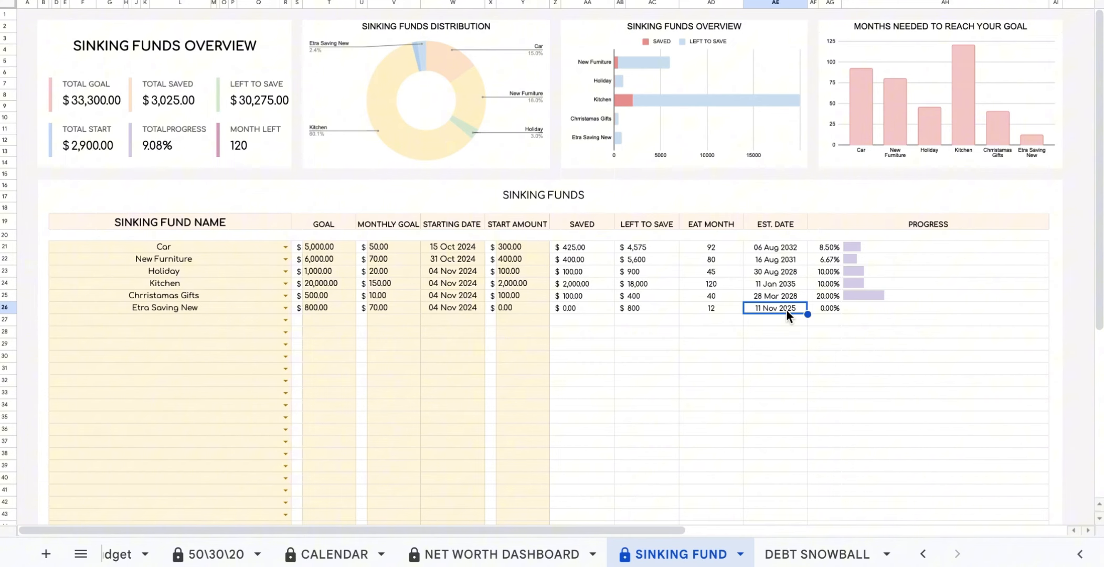
{"action": "key", "text": "ctrl+z"}
Walk through the overview figures: total goal, saved, left to save, start, progress, months left.
{"action": "left_click", "coordinate": [252, 53]}
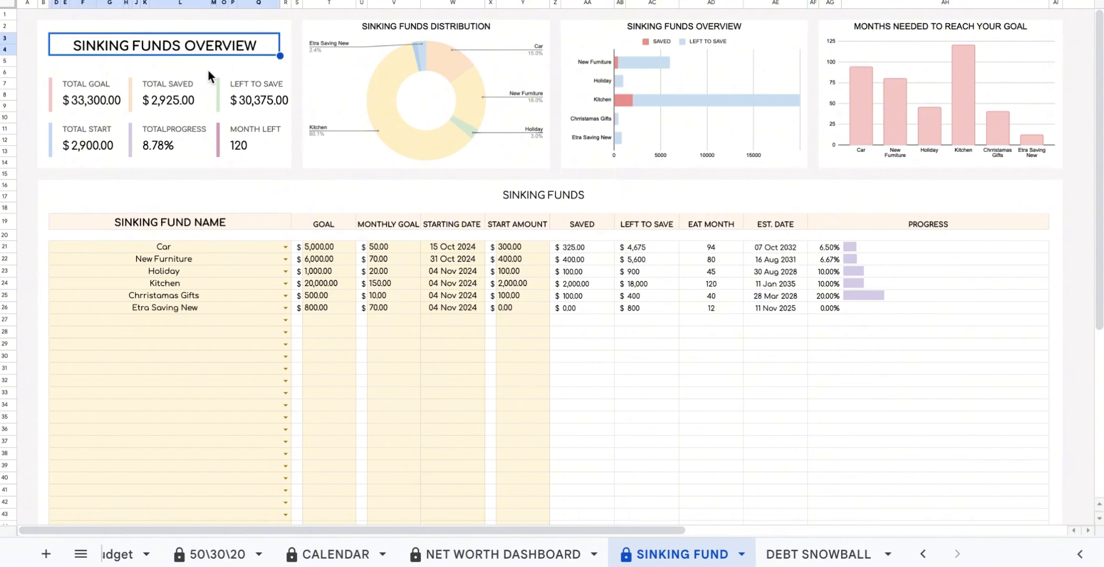
{"action": "left_click", "coordinate": [113, 100]}
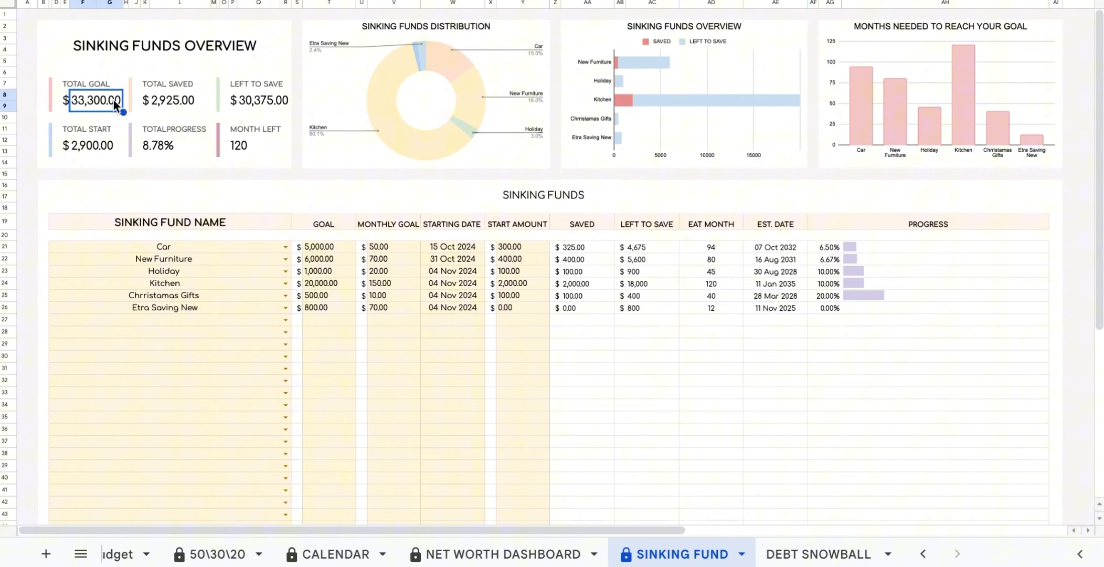
{"action": "left_click", "coordinate": [192, 102]}
{"action": "left_click", "coordinate": [285, 101]}
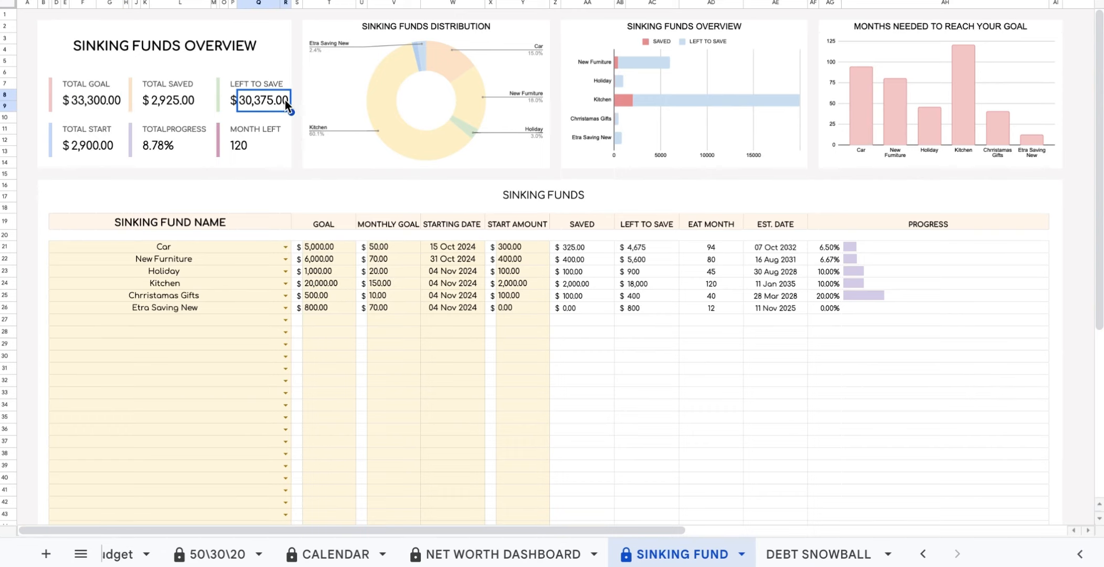
{"action": "left_click", "coordinate": [101, 149]}
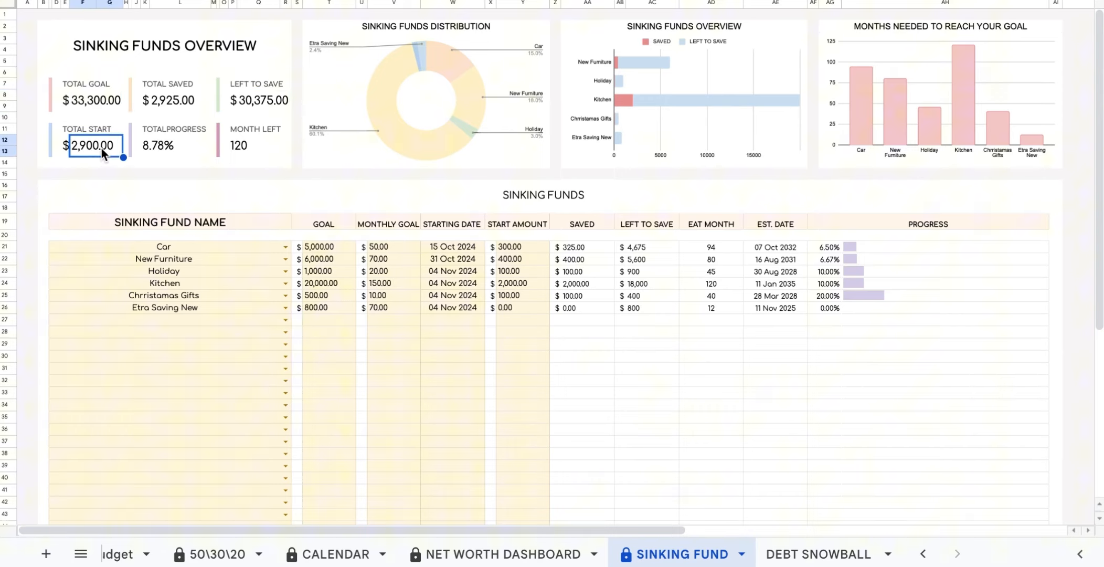
{"action": "left_click", "coordinate": [194, 145]}
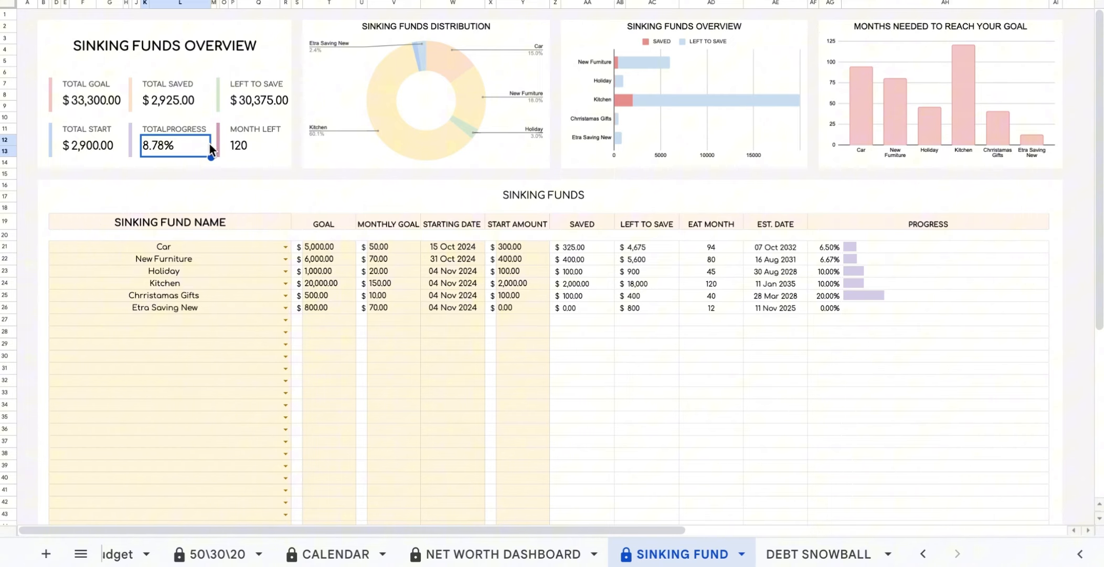
{"action": "left_click", "coordinate": [256, 146]}
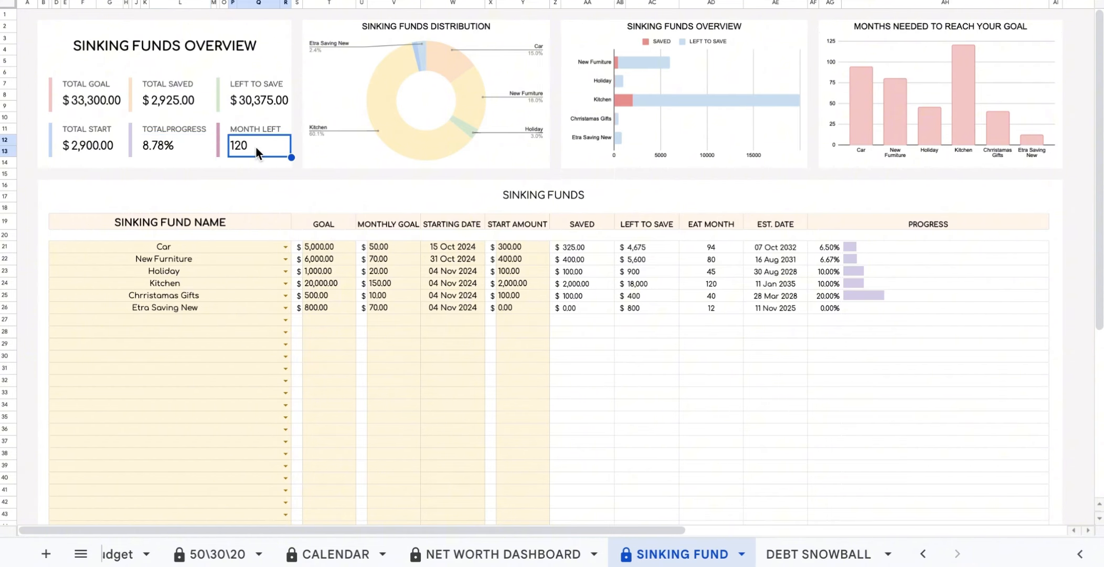
Point out the distribution, overview and months-needed charts.
{"action": "left_click", "coordinate": [500, 25]}
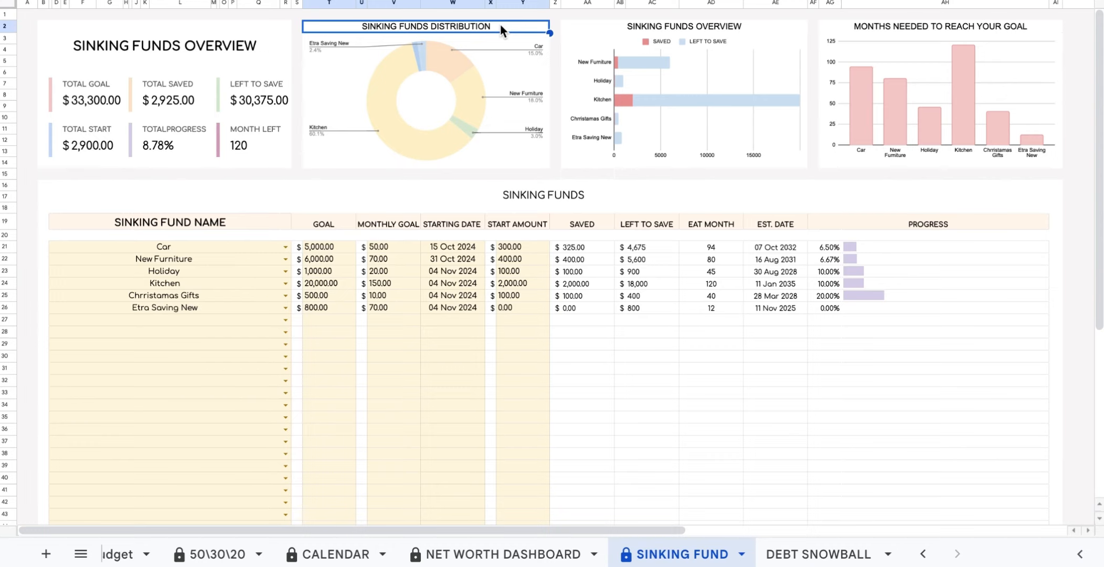
{"action": "left_click", "coordinate": [704, 26]}
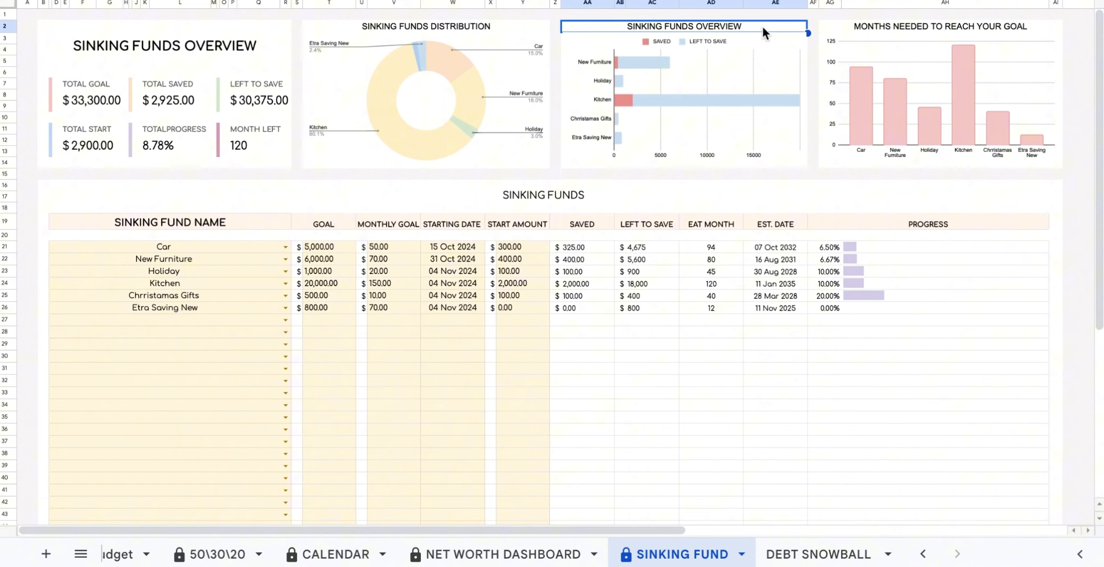
{"action": "left_click", "coordinate": [974, 31]}
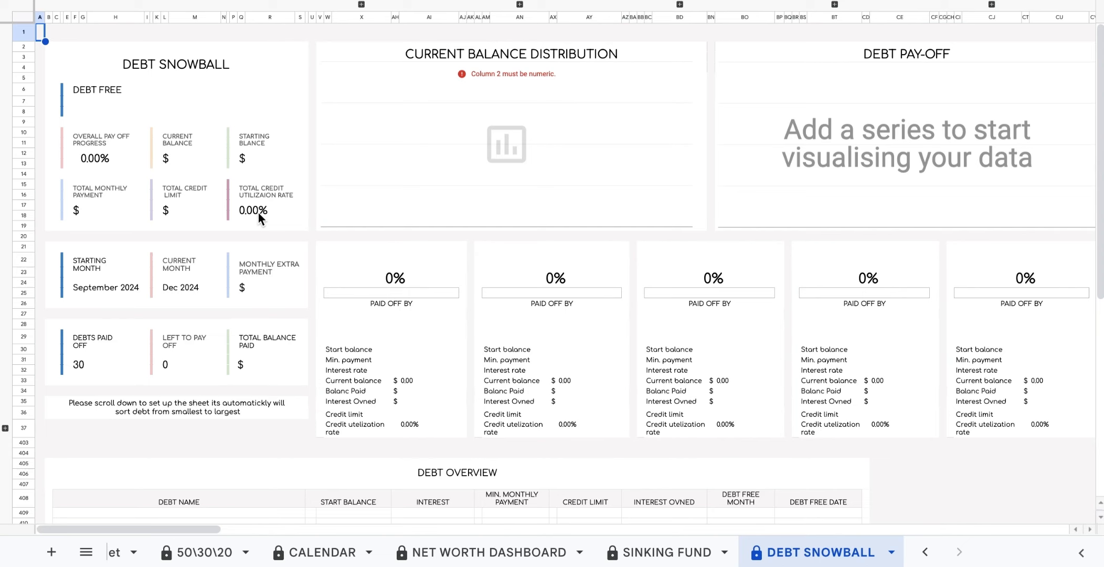
Tick the SET UP checkbox in B9 to shade editable cells pale yellow, then show DEBT SNOWBALL.
{"action": "scroll", "coordinate": [258, 212], "scroll_direction": "right", "scroll_amount": 1}
{"action": "scroll", "coordinate": [258, 212], "scroll_direction": "left", "scroll_amount": 1}
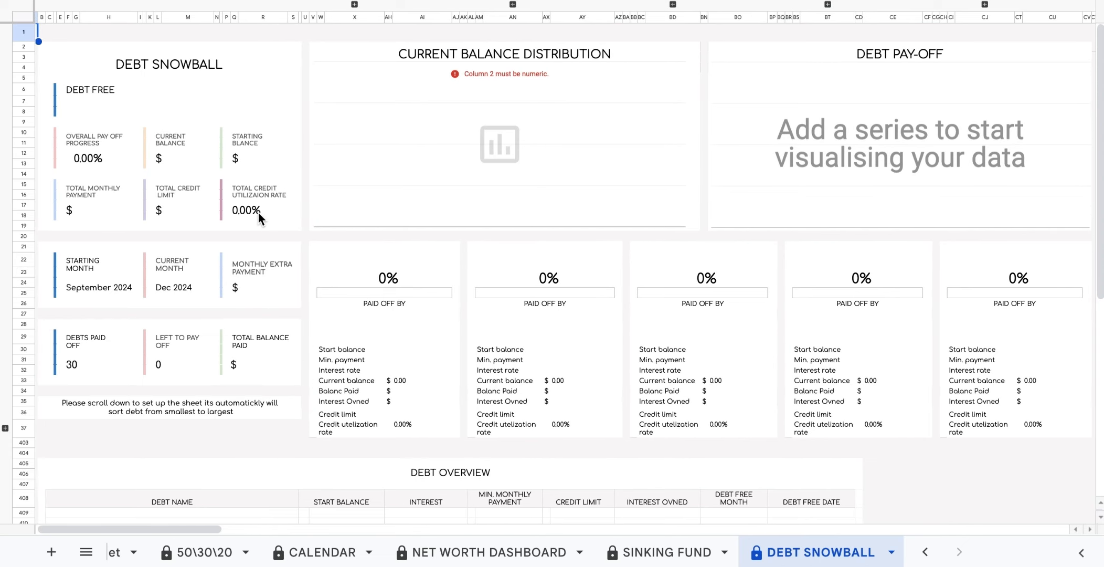
{"action": "scroll", "coordinate": [176, 555], "scroll_direction": "left", "scroll_amount": 3}
{"action": "left_click", "coordinate": [175, 555]}
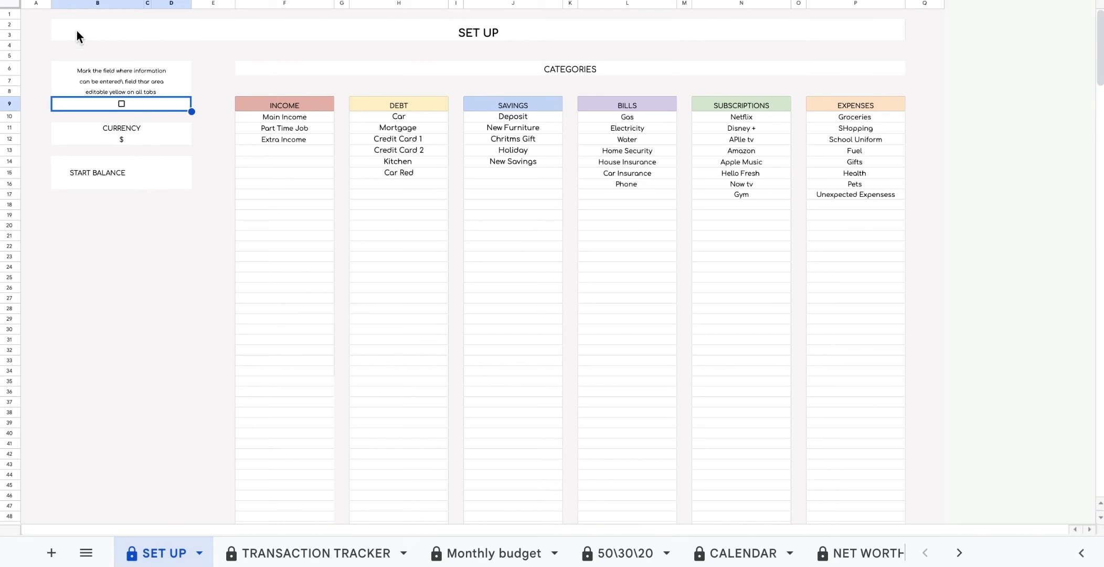
{"action": "left_click", "coordinate": [121, 104]}
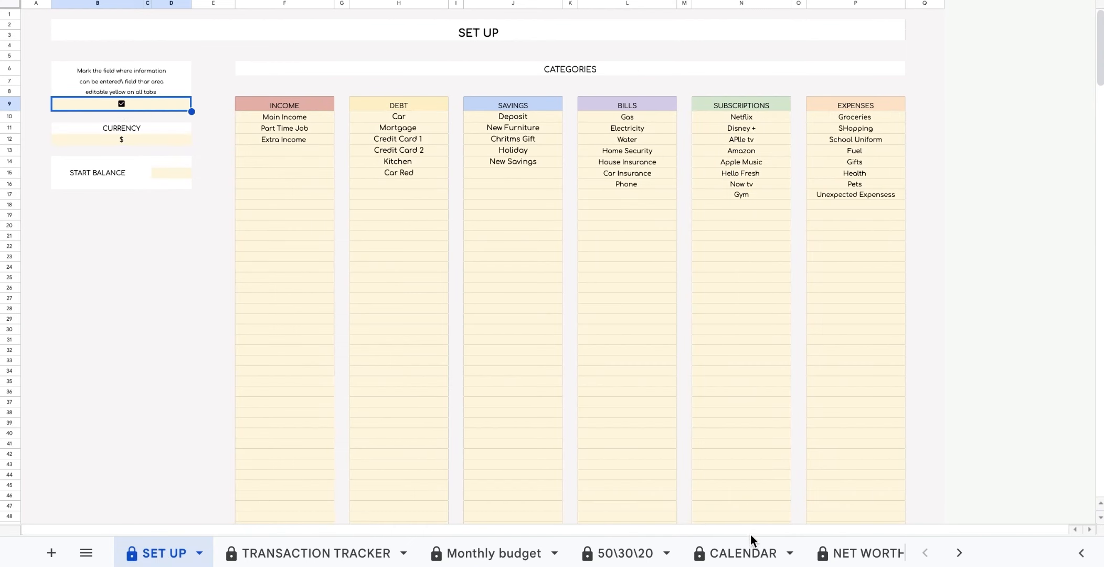
{"action": "scroll", "coordinate": [751, 546], "scroll_direction": "right", "scroll_amount": 4}
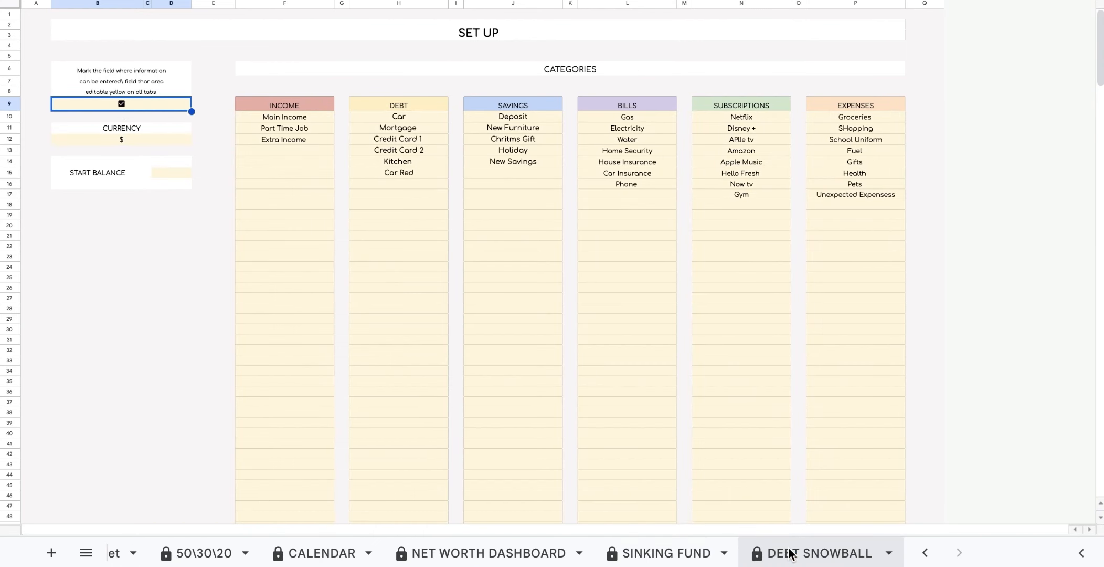
{"action": "left_click", "coordinate": [792, 554]}
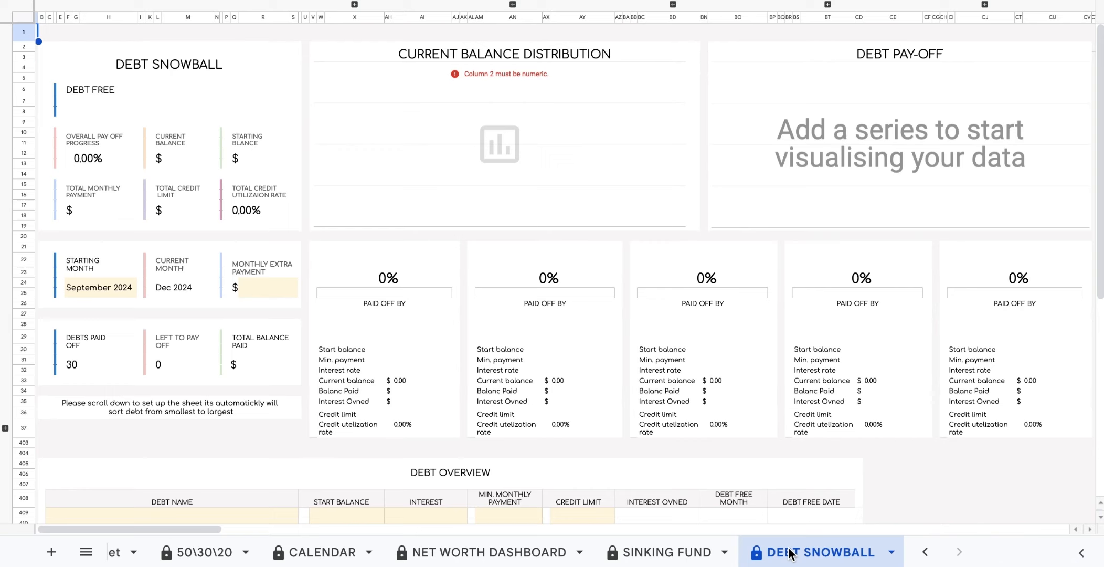
Set the starting month to August 2024 with the date picker.
{"action": "double_click", "coordinate": [128, 291]}
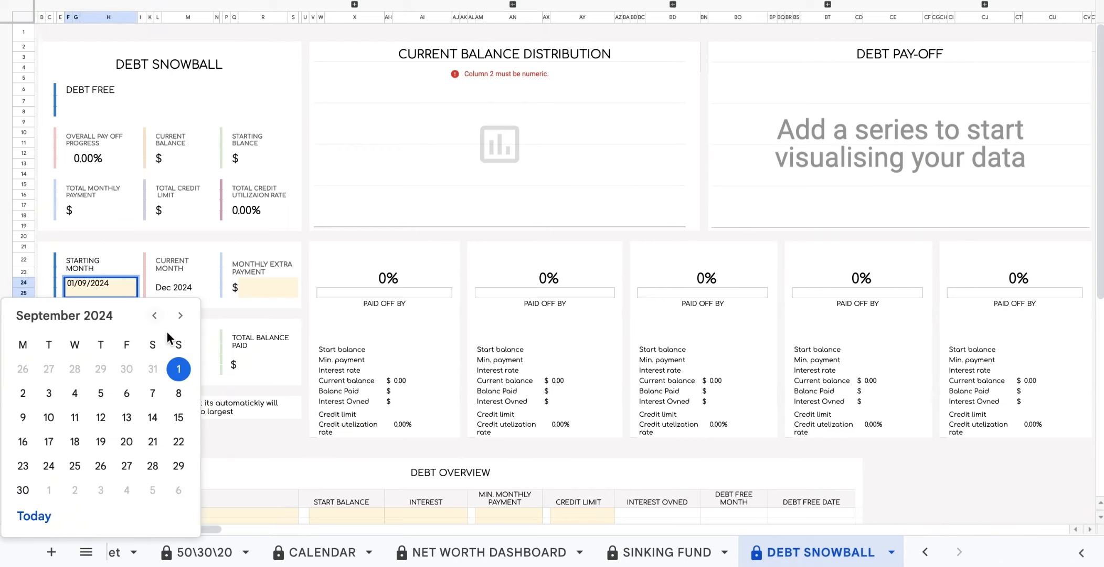
{"action": "left_click", "coordinate": [154, 315]}
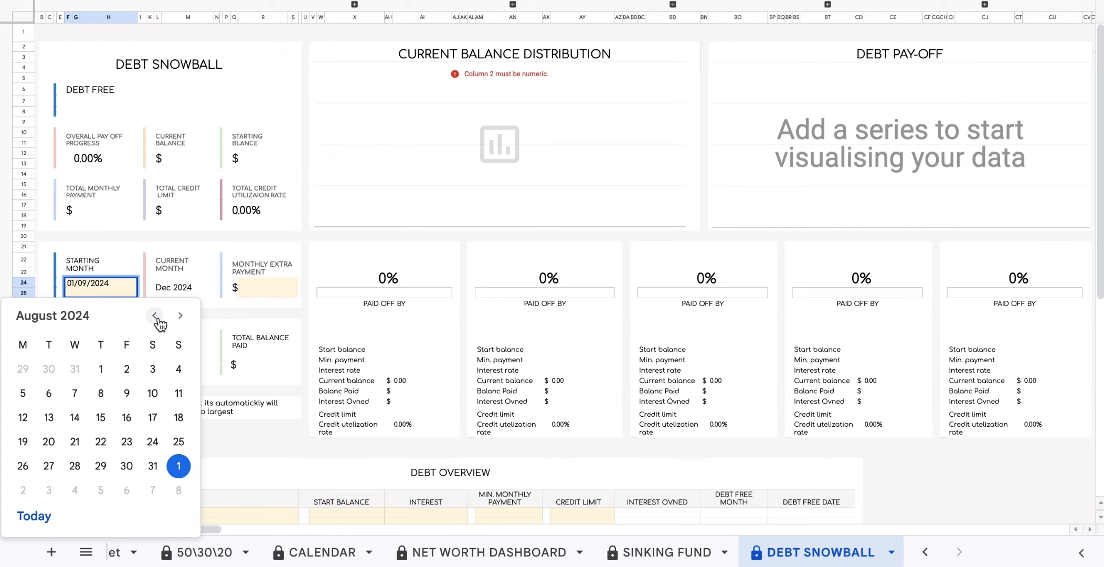
{"action": "left_click", "coordinate": [102, 369]}
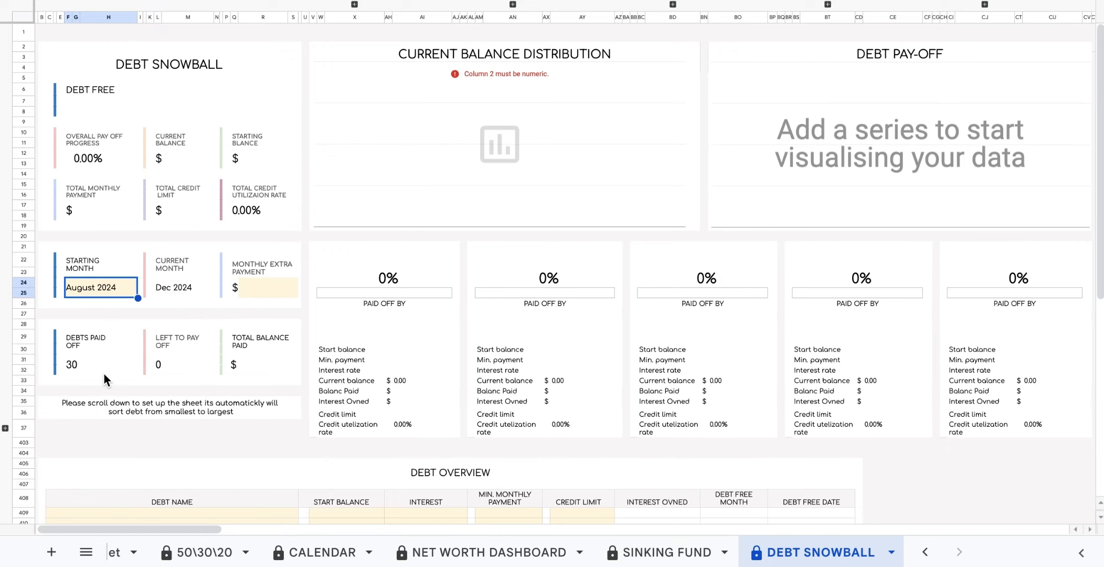
Enter Mortgage with a 100,000 starting balance in the first Debt Overview row.
{"action": "scroll", "coordinate": [106, 379], "scroll_direction": "down", "scroll_amount": 10}
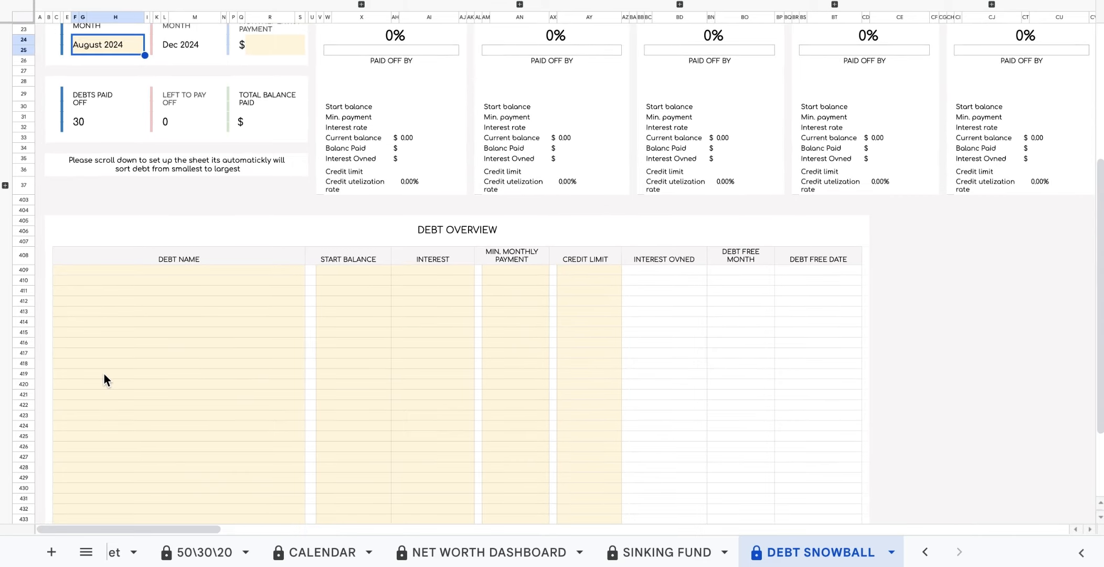
{"action": "scroll", "coordinate": [103, 373], "scroll_direction": "down", "scroll_amount": 2}
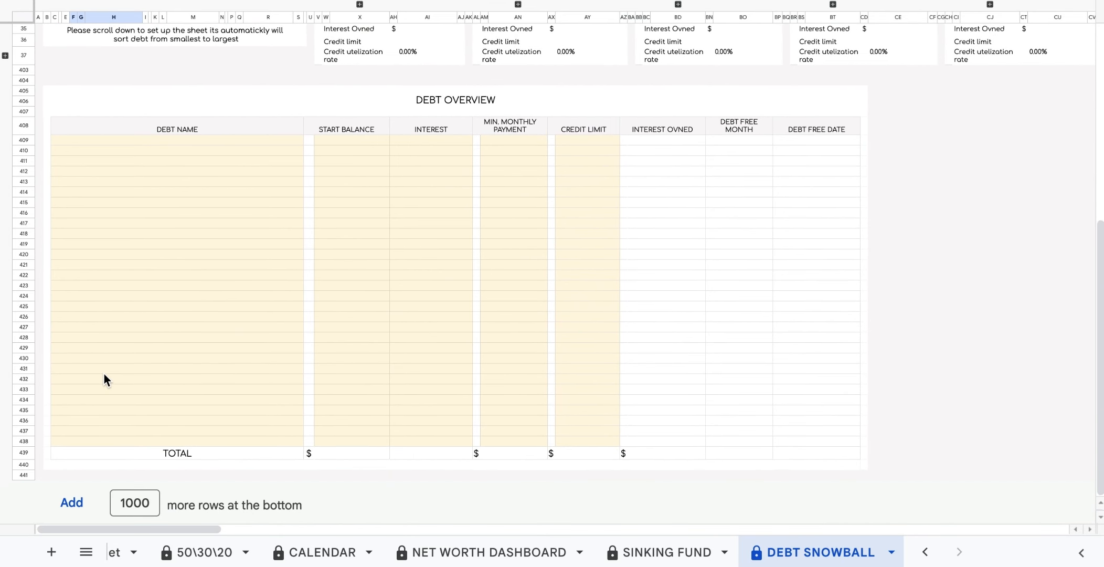
{"action": "left_click", "coordinate": [40, 80]}
{"action": "left_click", "coordinate": [221, 142]}
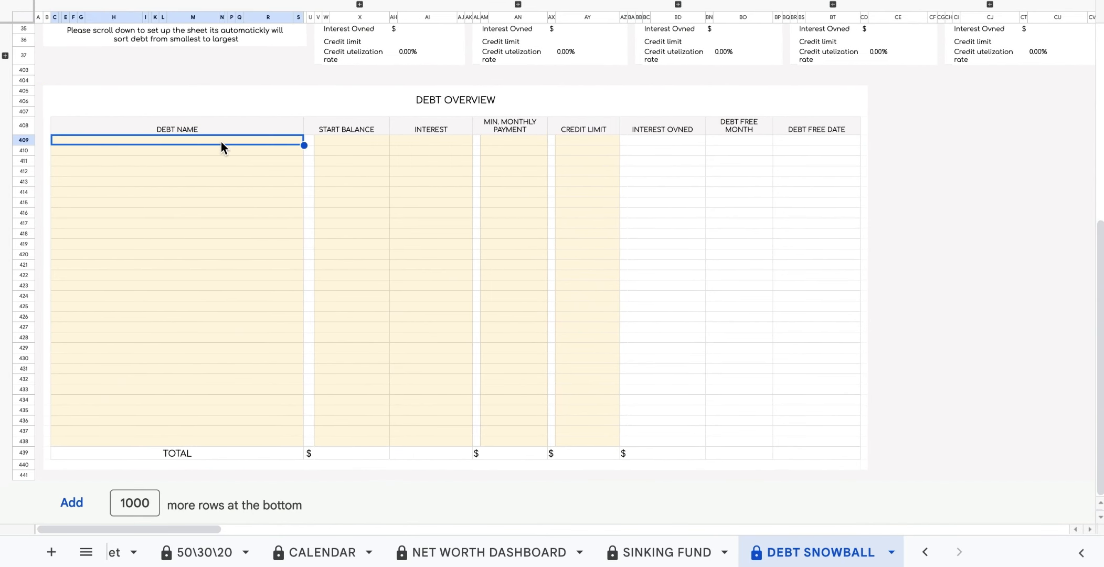
{"action": "double_click", "coordinate": [221, 142]}
{"action": "type", "text": "Mort"}
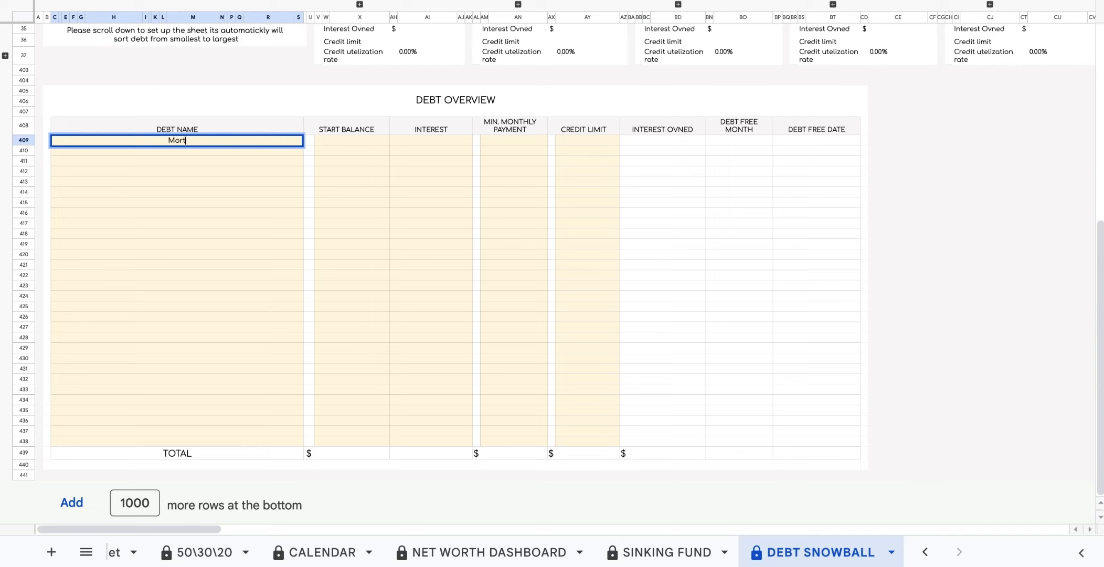
{"action": "type", "text": "gage"}
{"action": "left_click", "coordinate": [354, 142]}
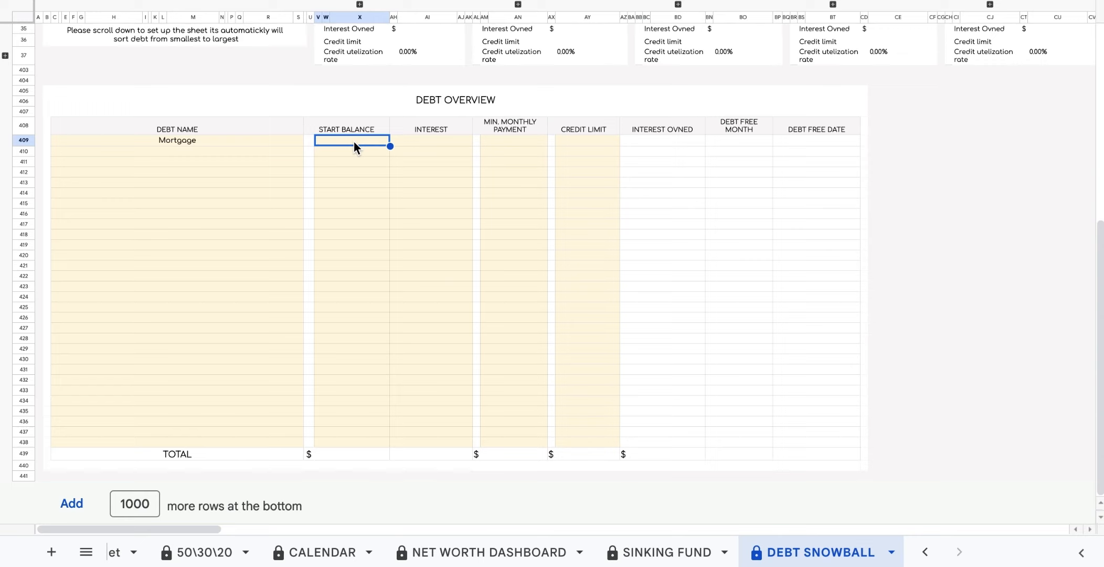
{"action": "type", "text": "10000"}
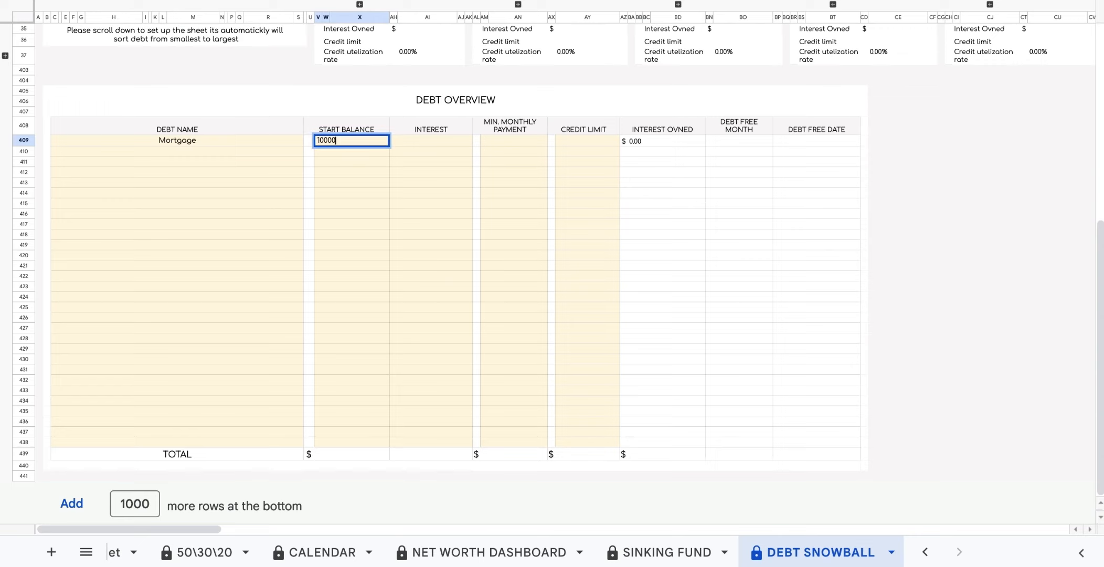
{"action": "type", "text": "0"}
Give the Mortgage 5.25% interest, 600 minimum payment and 125,000 limit, then check its debt-free date.
{"action": "left_click", "coordinate": [449, 140]}
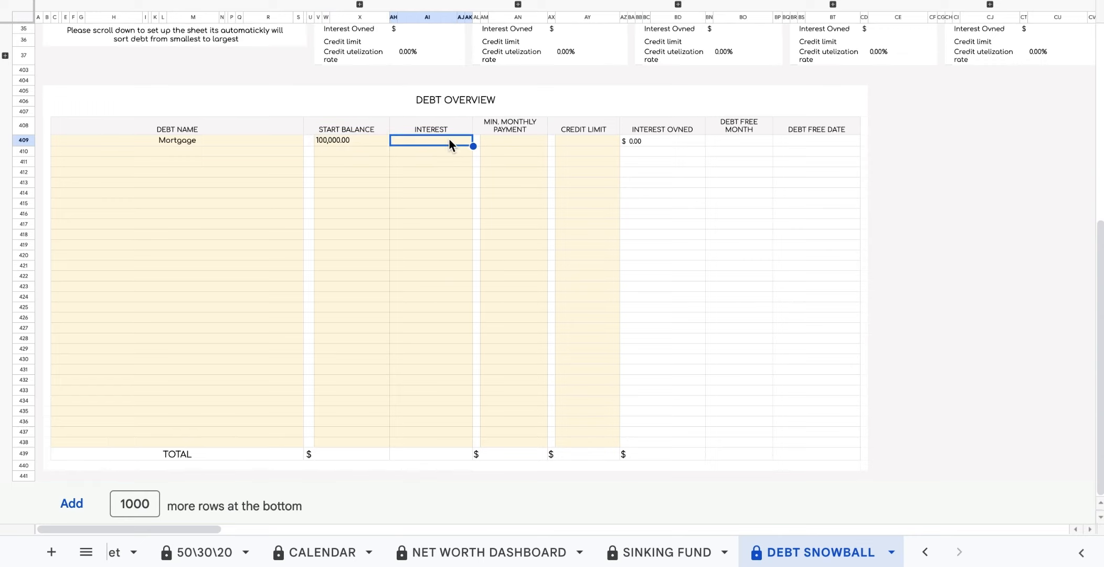
{"action": "type", "text": "5.25"}
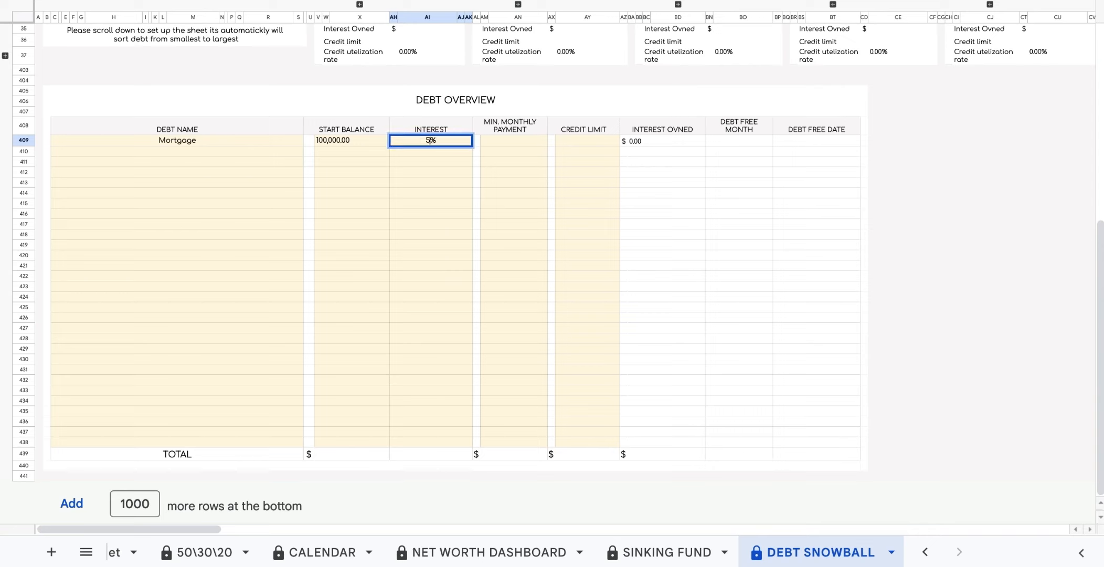
{"action": "left_click", "coordinate": [535, 145]}
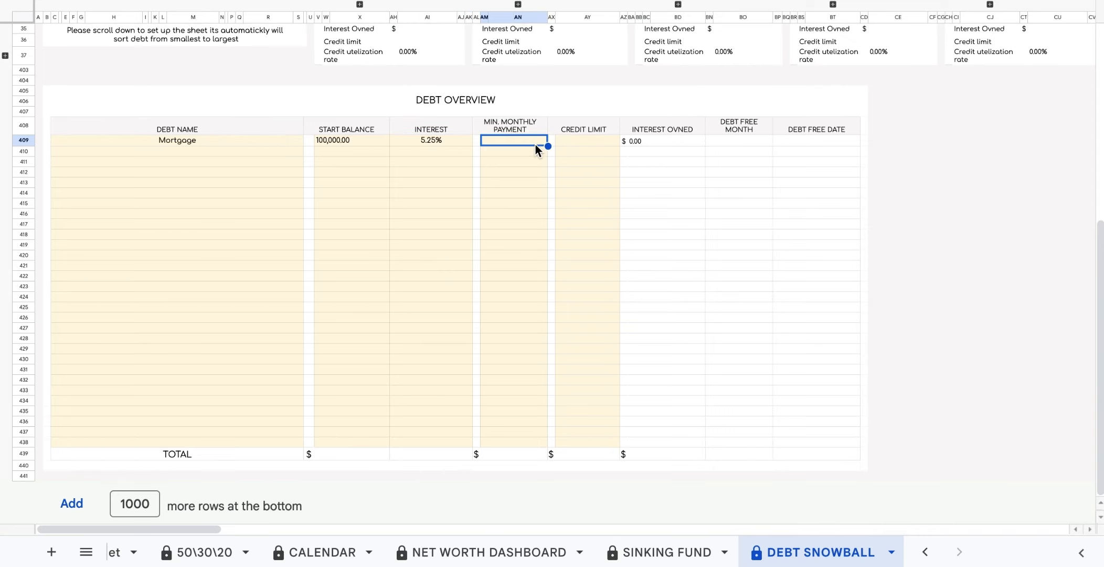
{"action": "type", "text": "6"}
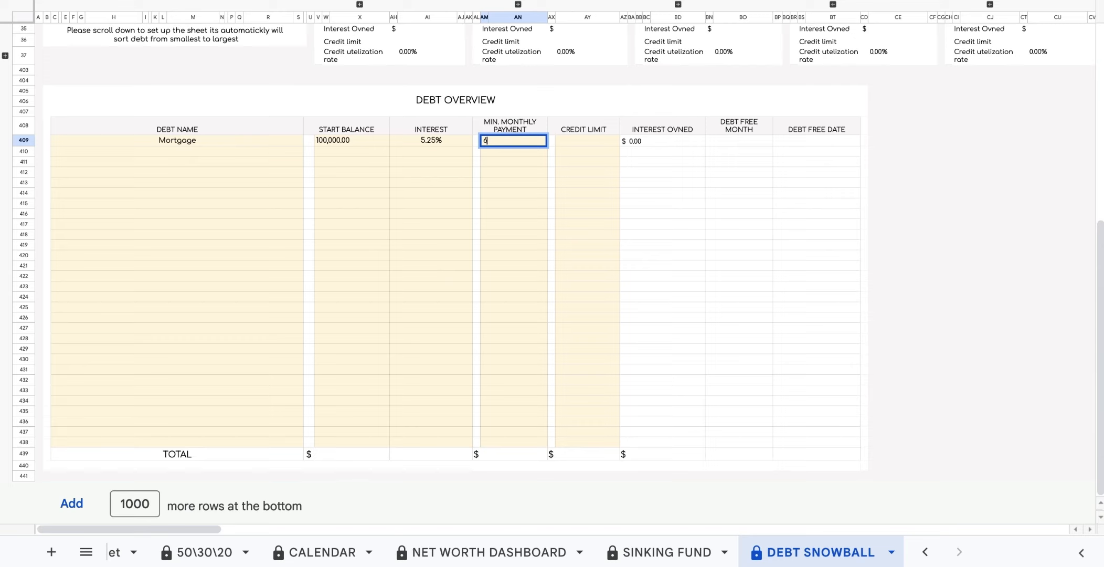
{"action": "type", "text": "00"}
{"action": "left_click", "coordinate": [594, 141]}
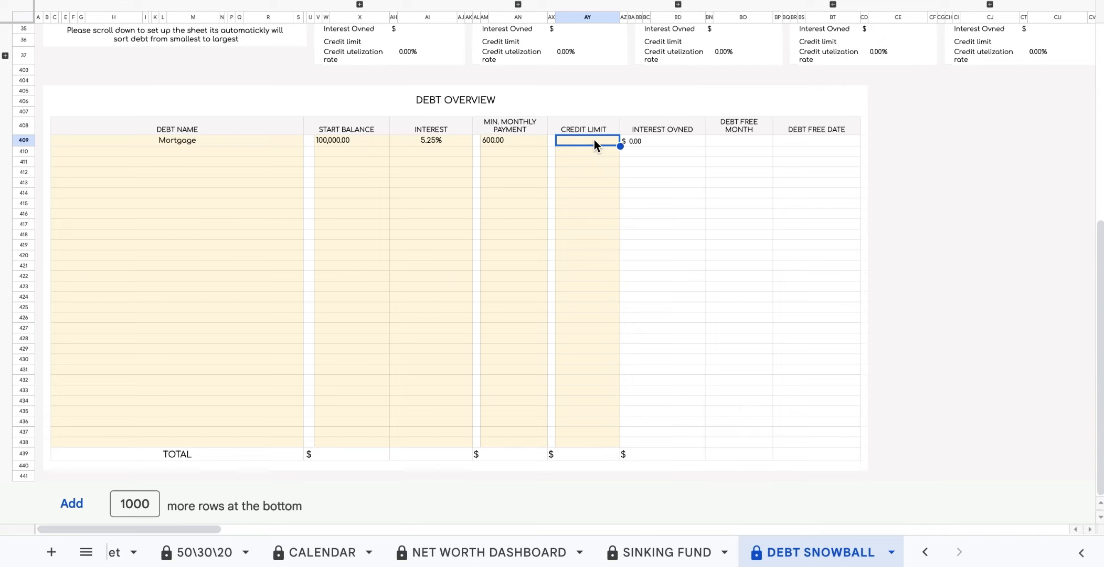
{"action": "type", "text": "12"}
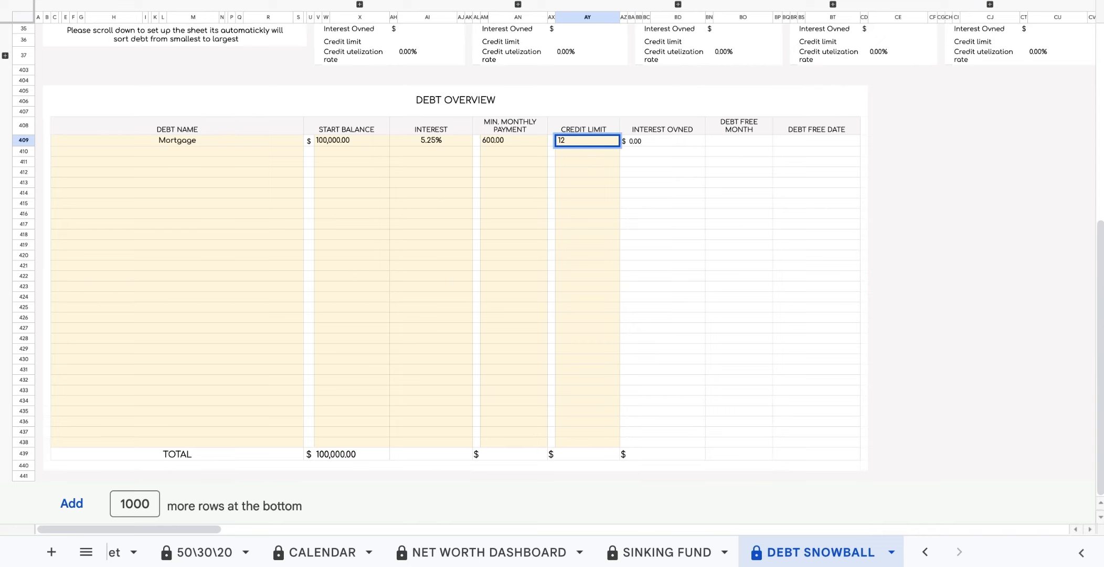
{"action": "type", "text": "5000"}
{"action": "left_click", "coordinate": [39, 140]}
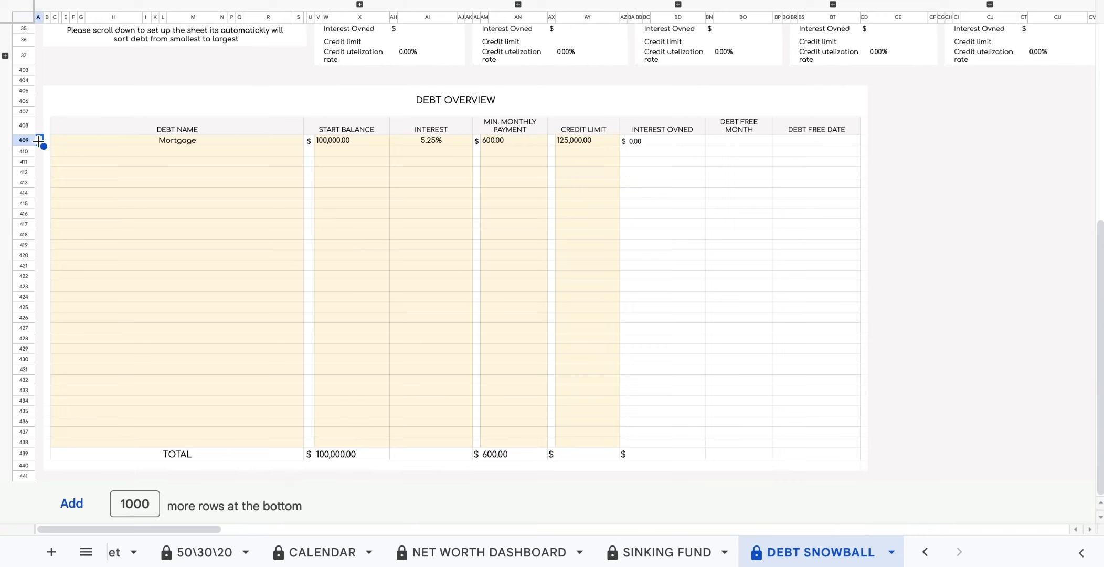
{"action": "left_click", "coordinate": [669, 128]}
{"action": "left_click", "coordinate": [753, 129]}
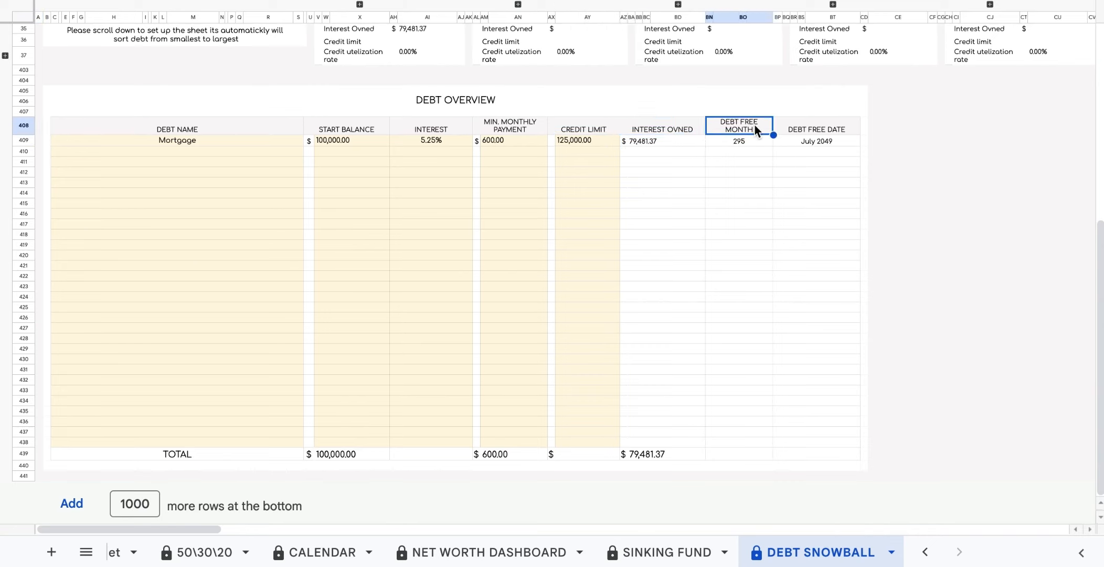
{"action": "left_click", "coordinate": [802, 130]}
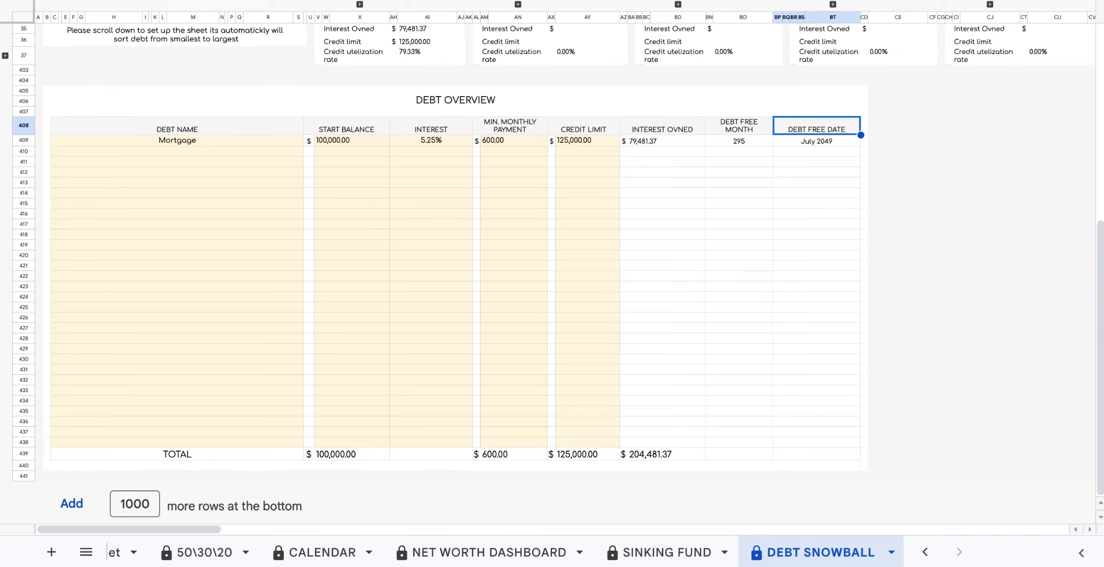
Add the Phone debt in row 410 with its balance, interest, payment and limit values.
{"action": "left_click", "coordinate": [177, 151]}
{"action": "type", "text": "Ph"}
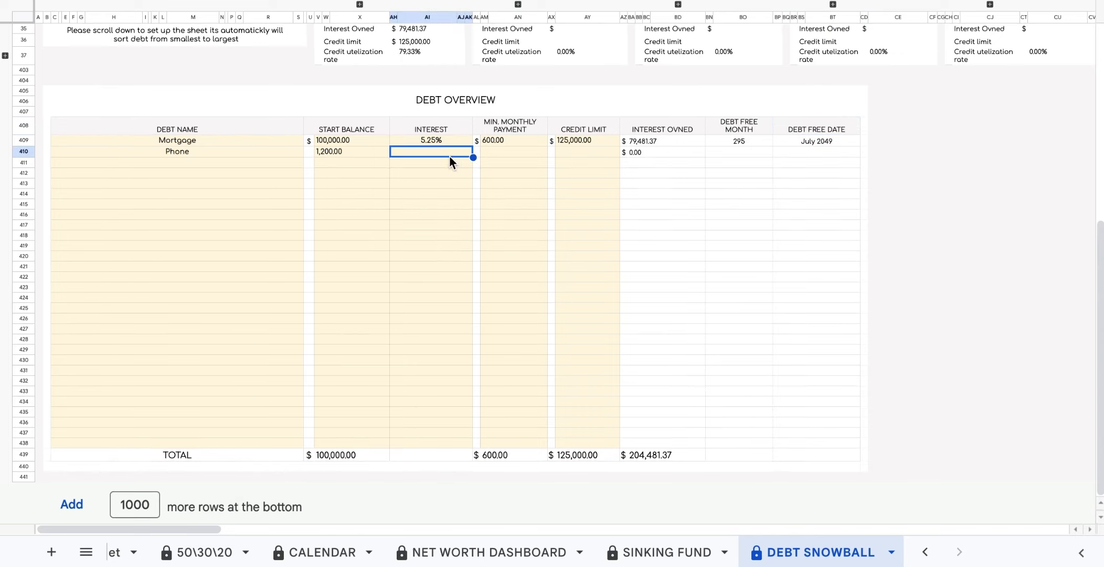
{"action": "type", "text": "0"}
{"action": "left_click", "coordinate": [522, 155]}
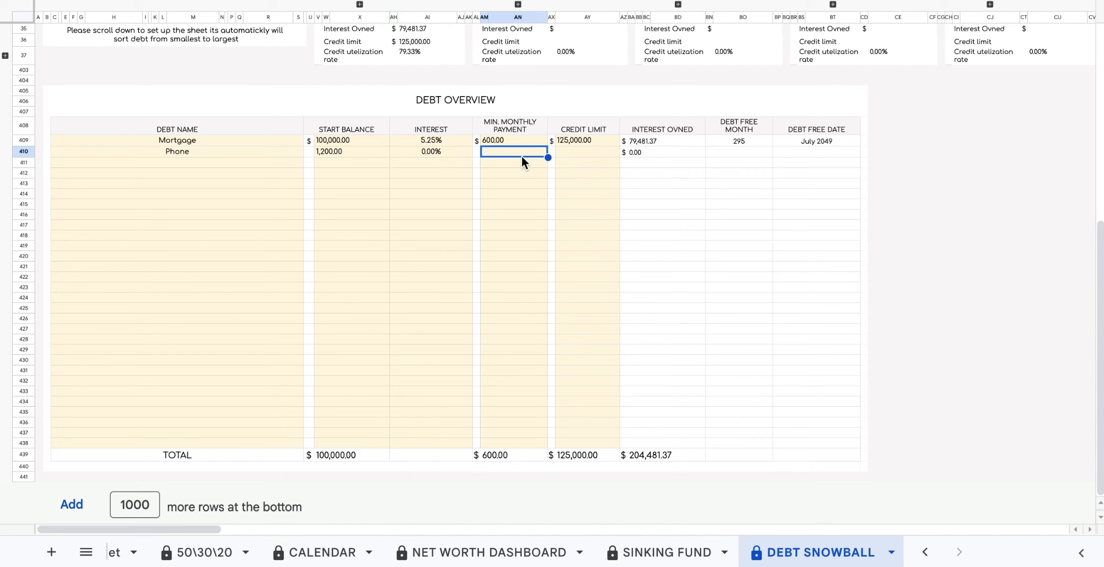
{"action": "type", "text": "100"}
{"action": "left_click", "coordinate": [574, 151]}
{"action": "type", "text": "5000"}
{"action": "left_click", "coordinate": [284, 164]}
Add the Car debt in row 411 with the values 22, 400 and 15,000.
{"action": "type", "text": "Car"}
{"action": "left_click", "coordinate": [362, 162]}
{"action": "left_click", "coordinate": [412, 162]}
{"action": "type", "text": "22"}
{"action": "left_click", "coordinate": [499, 163]}
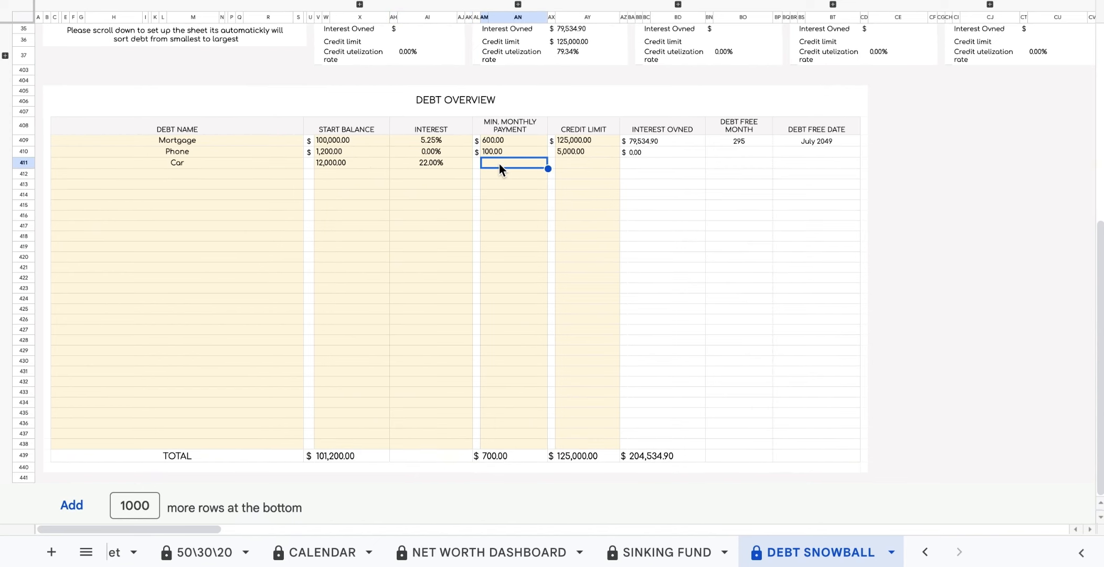
{"action": "type", "text": "400"}
{"action": "left_click", "coordinate": [576, 163]}
{"action": "type", "text": "15000"}
Add the Laptop debt in row 412 with the values 15, 80 and 2,200.
{"action": "left_click", "coordinate": [278, 174]}
{"action": "type", "text": "Laptop"}
{"action": "left_click", "coordinate": [430, 174]}
{"action": "type", "text": "15"}
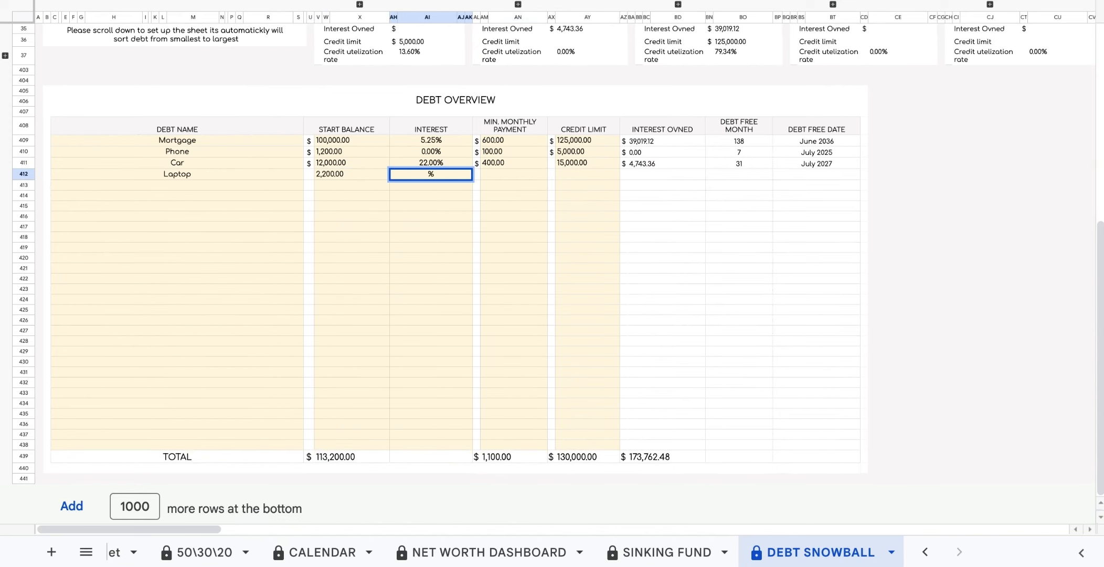
{"action": "left_click", "coordinate": [504, 175]}
{"action": "type", "text": "80"}
{"action": "left_click", "coordinate": [574, 174]}
{"action": "type", "text": "2200"}
Add Kitchen Furniture: 12,800 balance, 5.9% interest, 250 payment, 12,800 limit.
{"action": "left_click", "coordinate": [220, 187]}
{"action": "type", "text": "Kitchen Furniture"}
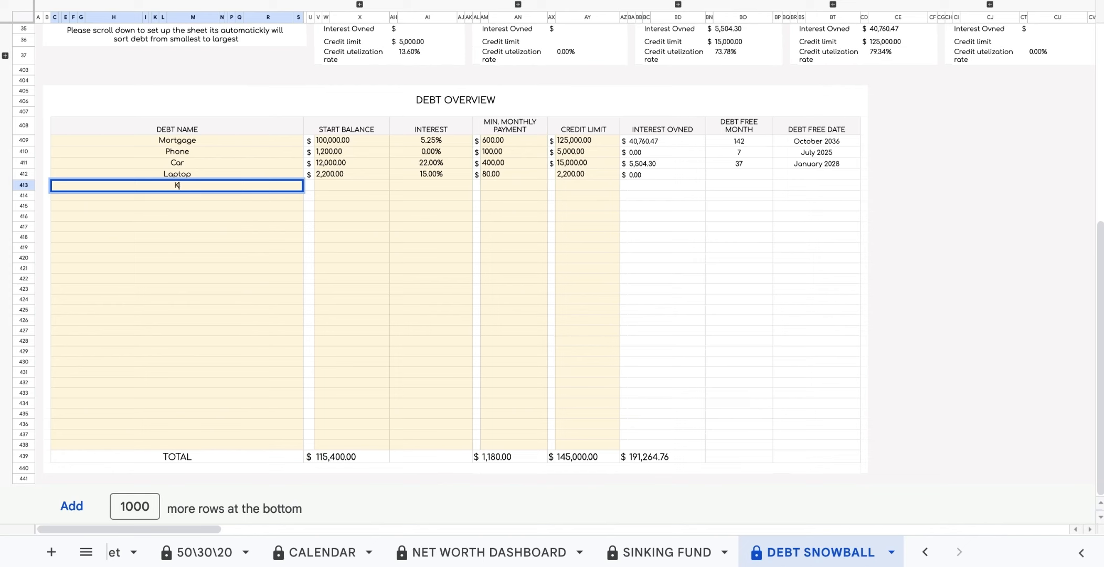
{"action": "key", "text": "Tab"}
{"action": "type", "text": "12800"}
{"action": "left_click", "coordinate": [450, 187]}
{"action": "type", "text": "5.9"}
{"action": "left_click", "coordinate": [517, 187]}
{"action": "type", "text": "250"}
{"action": "left_click", "coordinate": [584, 186]}
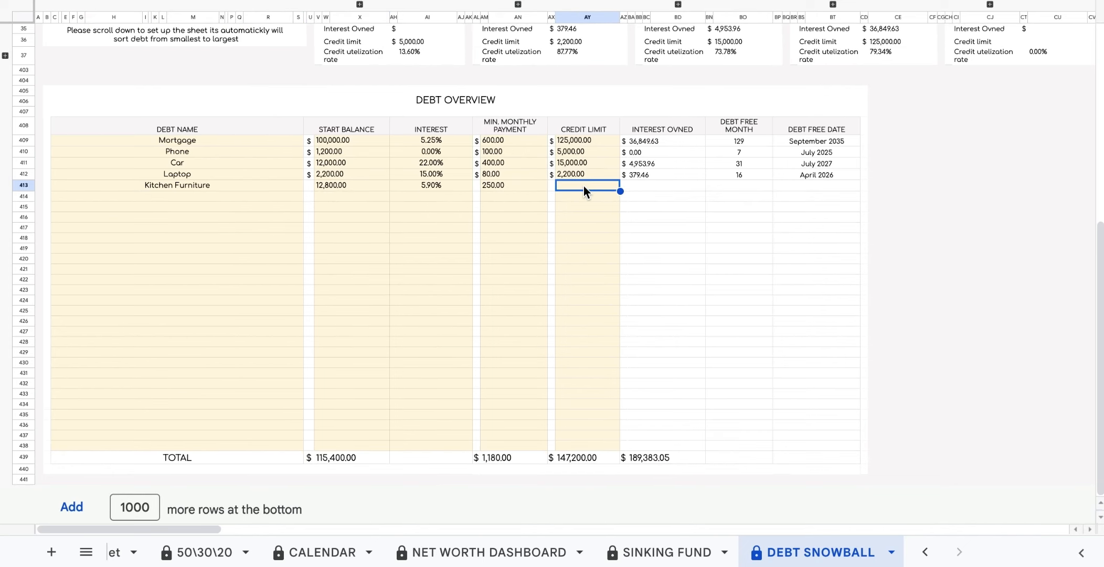
{"action": "type", "text": "12800"}
{"action": "left_click", "coordinate": [413, 271]}
Add TV: 900 balance, 33.3% interest, 120 payment, 1,000 credit limit.
{"action": "left_click", "coordinate": [202, 197]}
{"action": "type", "text": "TV"}
{"action": "left_click", "coordinate": [324, 195]}
{"action": "type", "text": "900"}
{"action": "left_click", "coordinate": [430, 197]}
{"action": "type", "text": "33.3"}
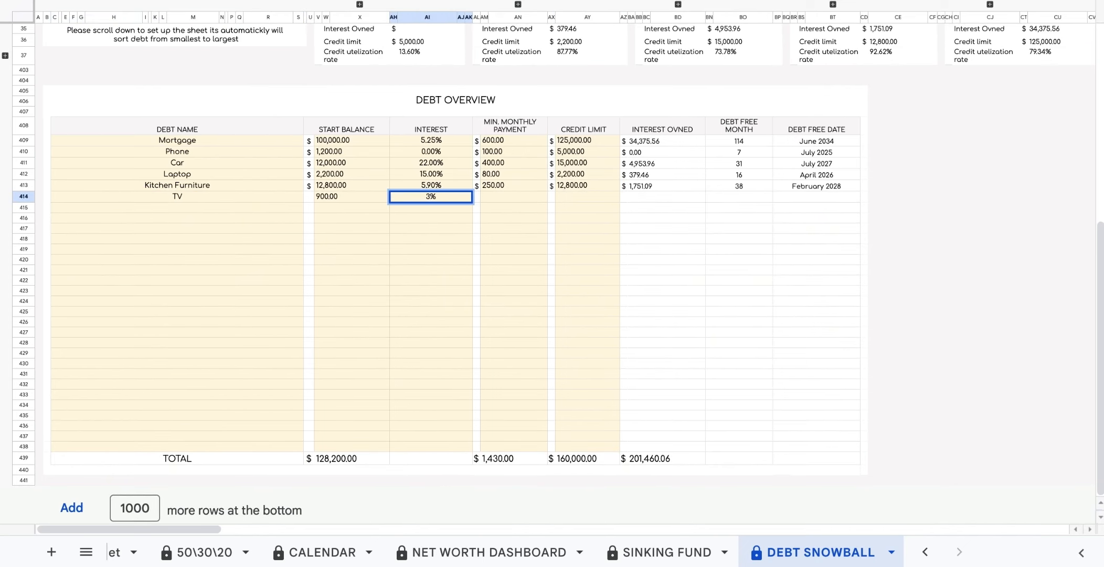
{"action": "left_click", "coordinate": [500, 197]}
{"action": "type", "text": "120"}
{"action": "left_click", "coordinate": [580, 197]}
{"action": "type", "text": "1000"}
{"action": "left_click", "coordinate": [213, 198]}
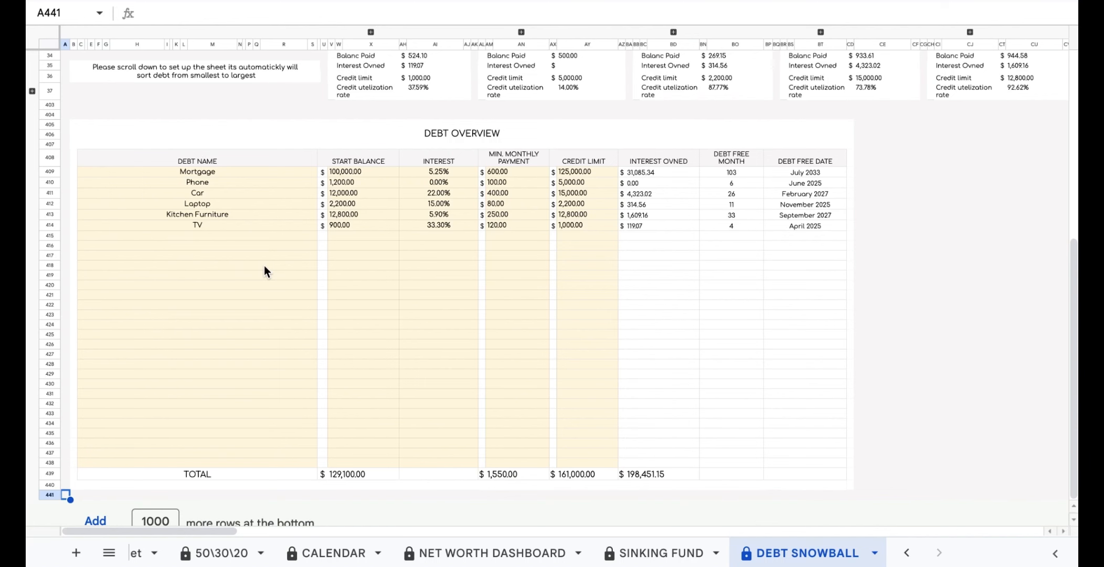
Scroll up and inspect the TV, Phone, Laptop, Car and Kitchen Furniture card balances and TV payoff percentage.
{"action": "scroll", "coordinate": [264, 268], "scroll_direction": "up", "scroll_amount": 10}
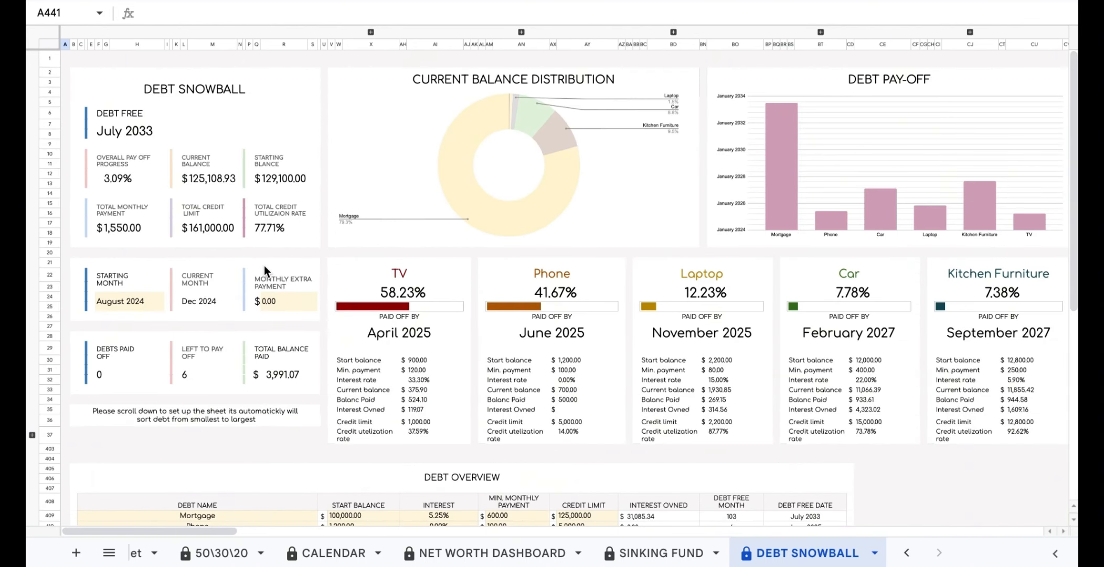
{"action": "left_click", "coordinate": [432, 362]}
{"action": "left_click", "coordinate": [569, 362]}
{"action": "left_click", "coordinate": [727, 359]}
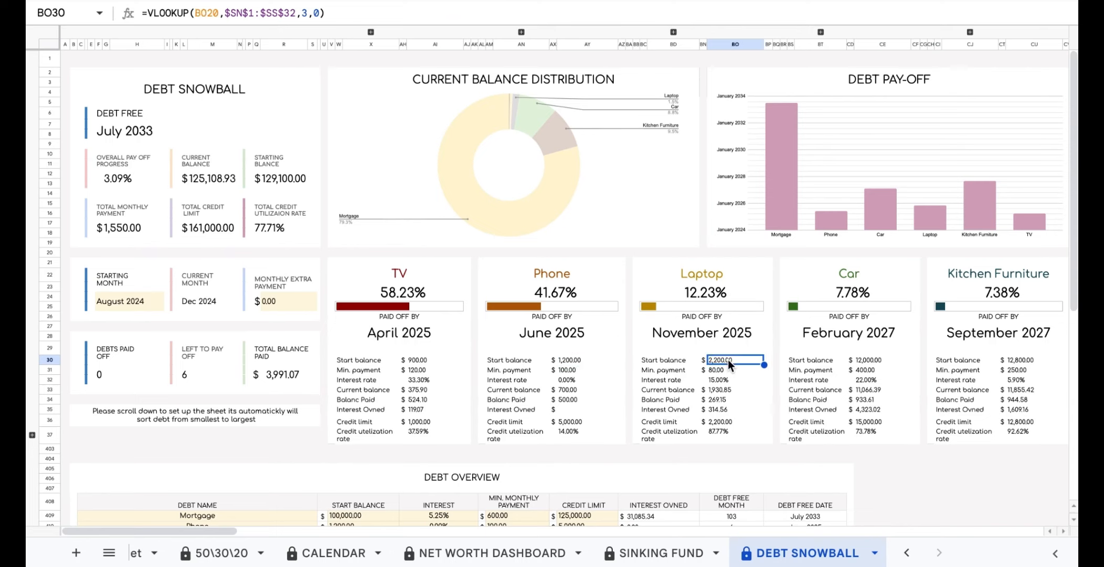
{"action": "left_click", "coordinate": [887, 362]}
{"action": "left_click", "coordinate": [1035, 365]}
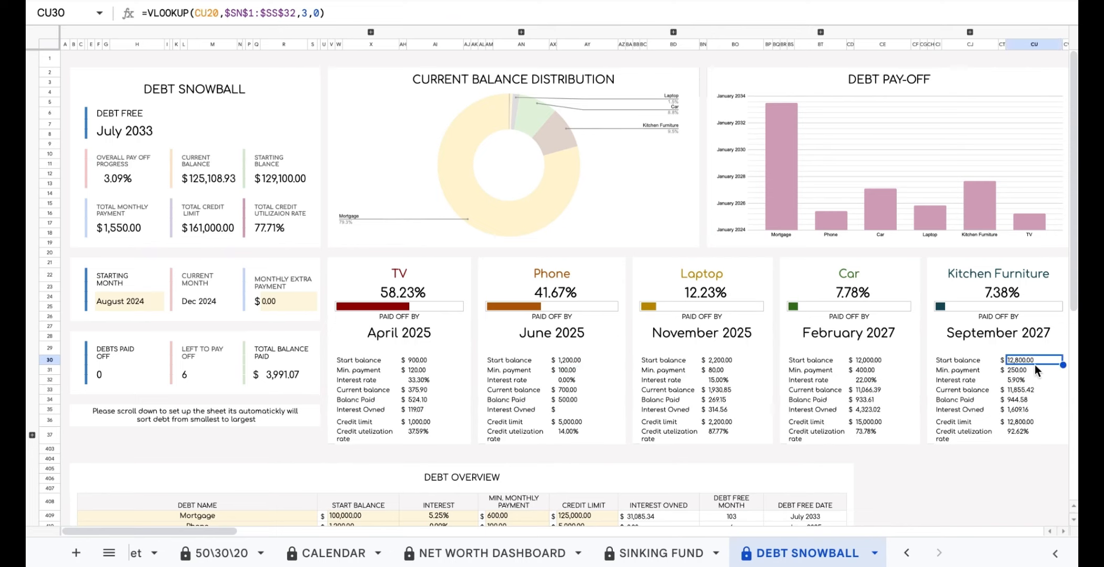
{"action": "left_click", "coordinate": [430, 294]}
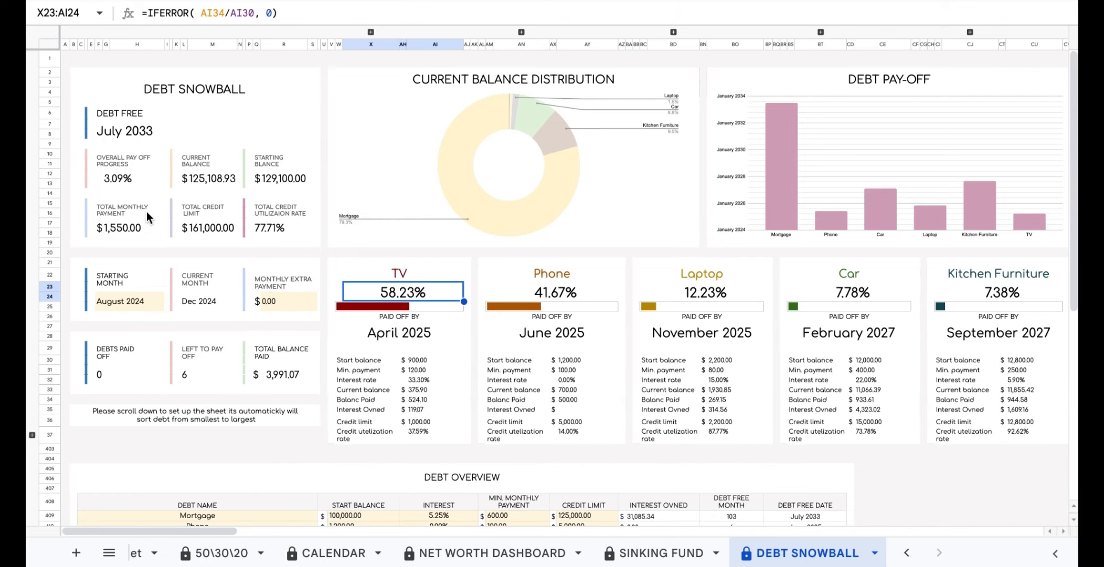
Inspect the Starting Month value and the Current Month formula.
{"action": "left_click", "coordinate": [146, 303]}
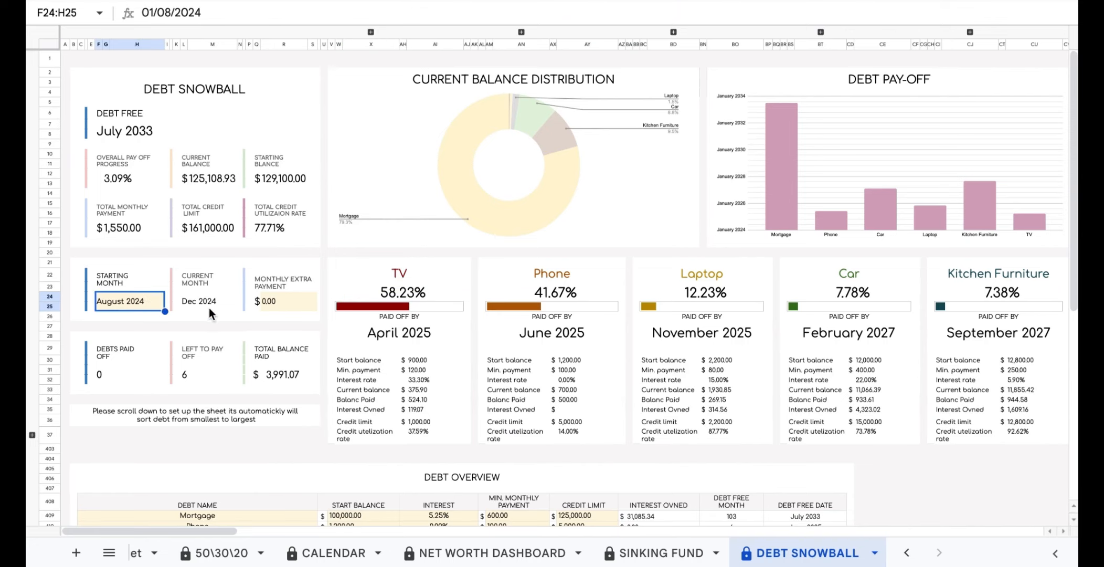
{"action": "left_click", "coordinate": [223, 306]}
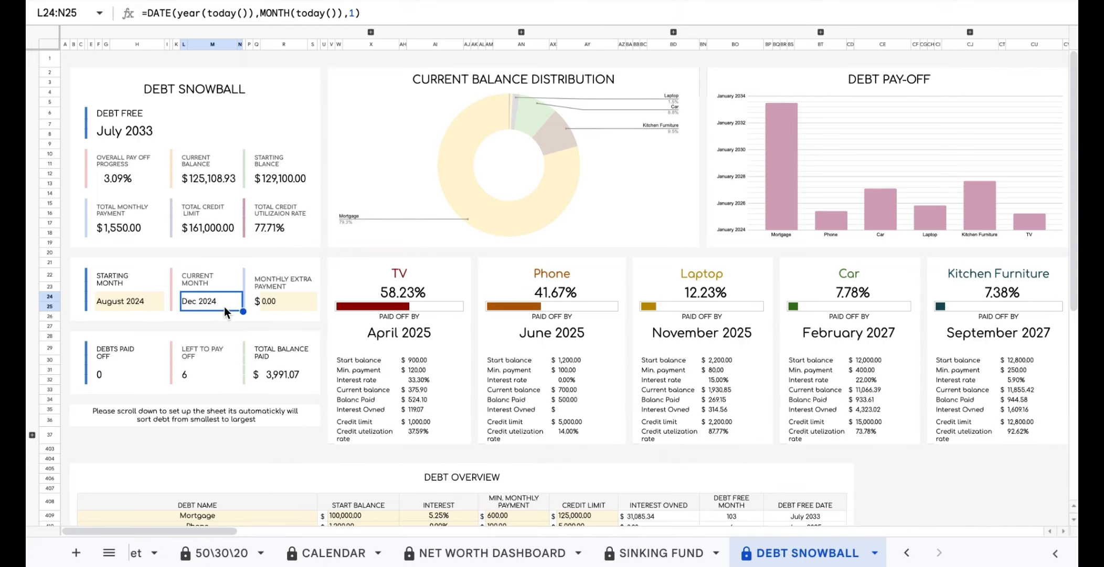
{"action": "left_click", "coordinate": [151, 303]}
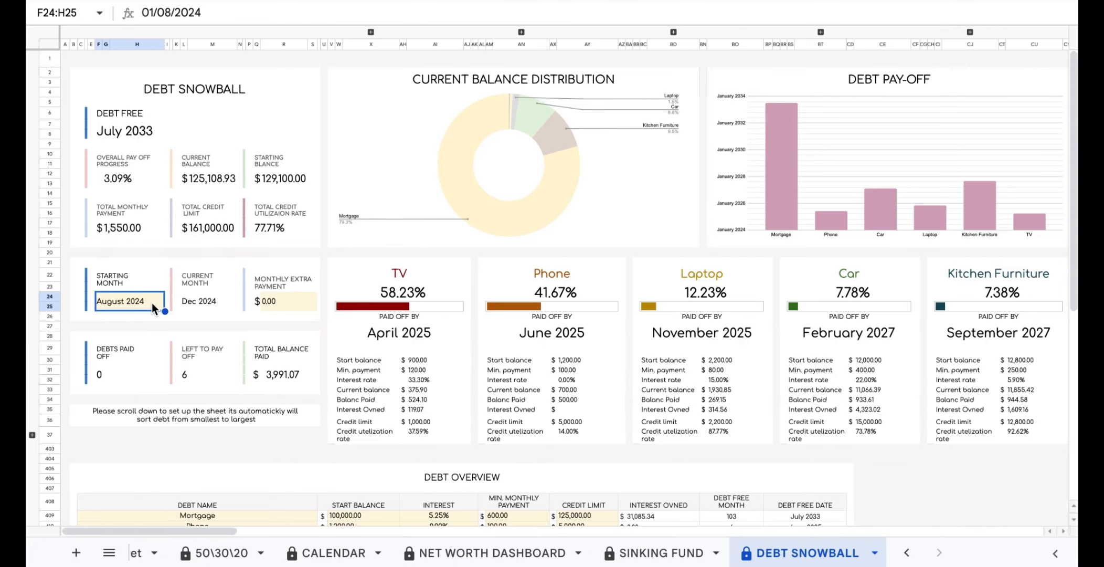
{"action": "double_click", "coordinate": [152, 303]}
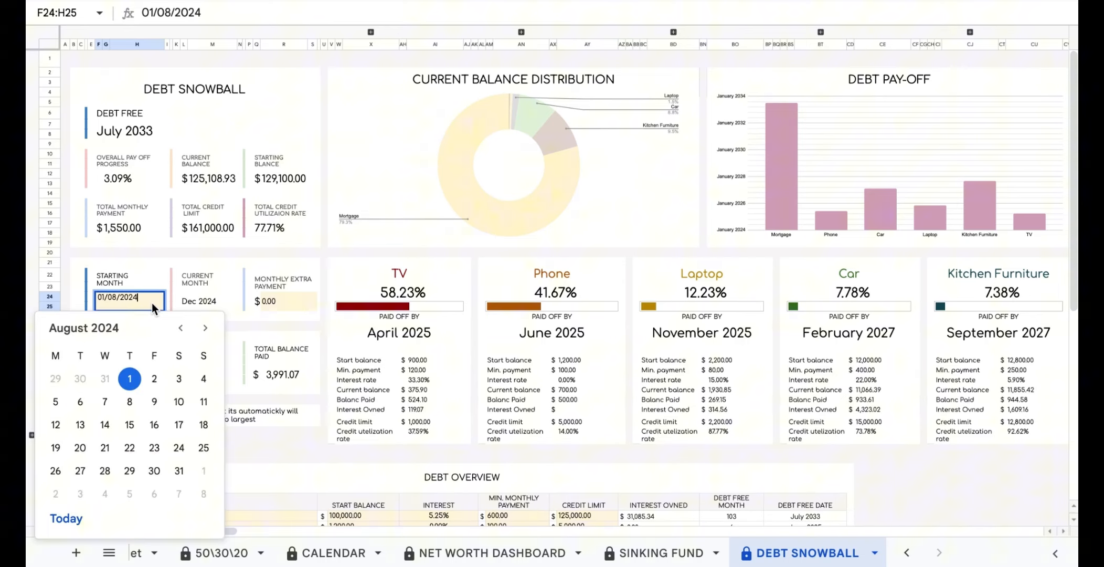
{"action": "left_click", "coordinate": [206, 328]}
{"action": "left_click", "coordinate": [206, 328]}
{"action": "left_click", "coordinate": [206, 328]}
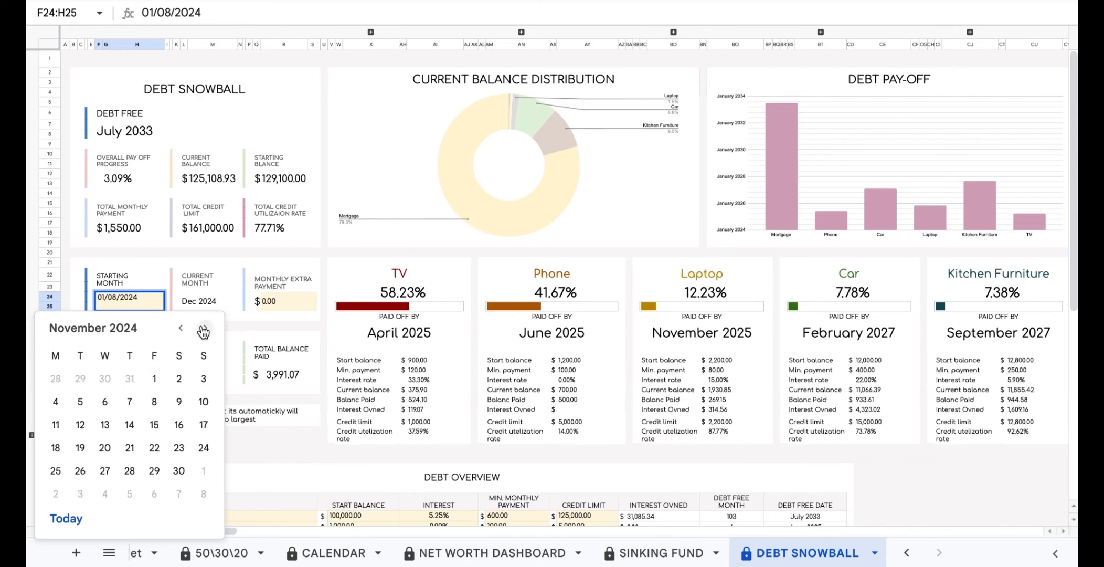
{"action": "left_click", "coordinate": [154, 377]}
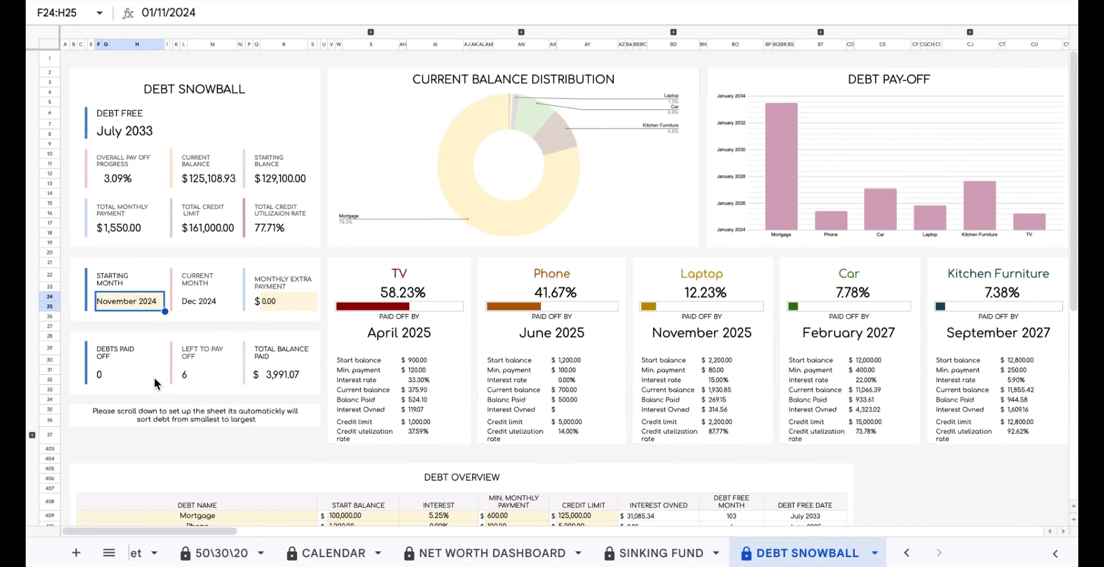
{"action": "left_click", "coordinate": [434, 292]}
{"action": "left_click", "coordinate": [562, 289]}
{"action": "left_click", "coordinate": [694, 292]}
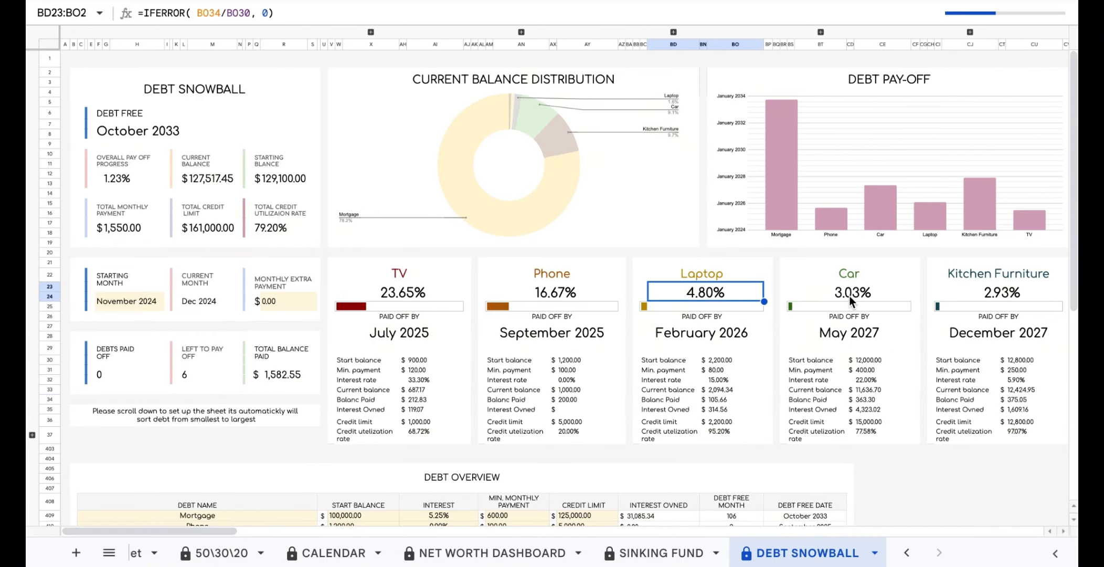
{"action": "left_click", "coordinate": [851, 293]}
{"action": "left_click", "coordinate": [1008, 295]}
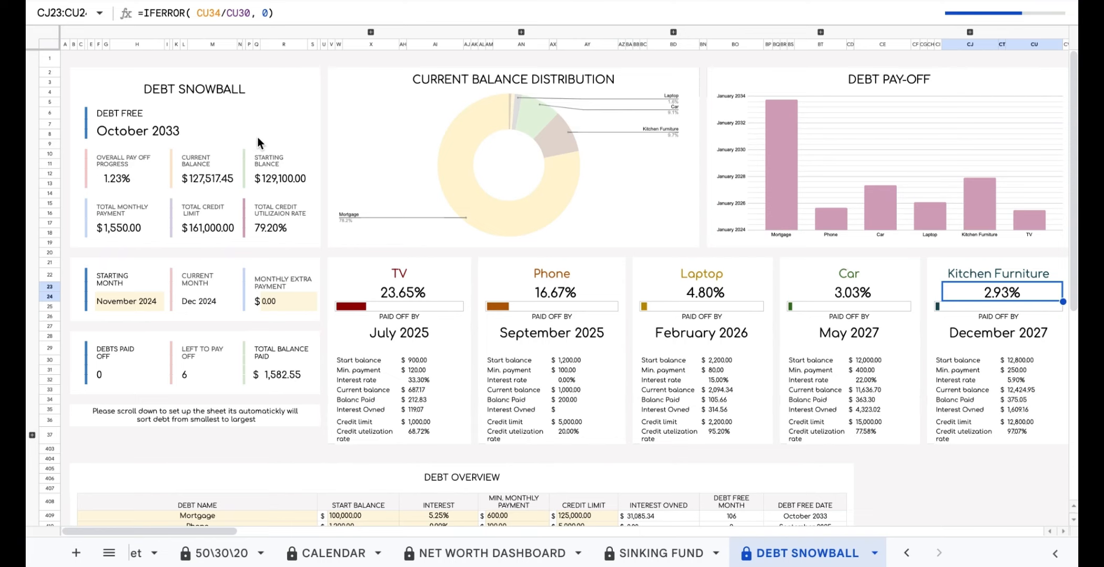
{"action": "left_click", "coordinate": [214, 92]}
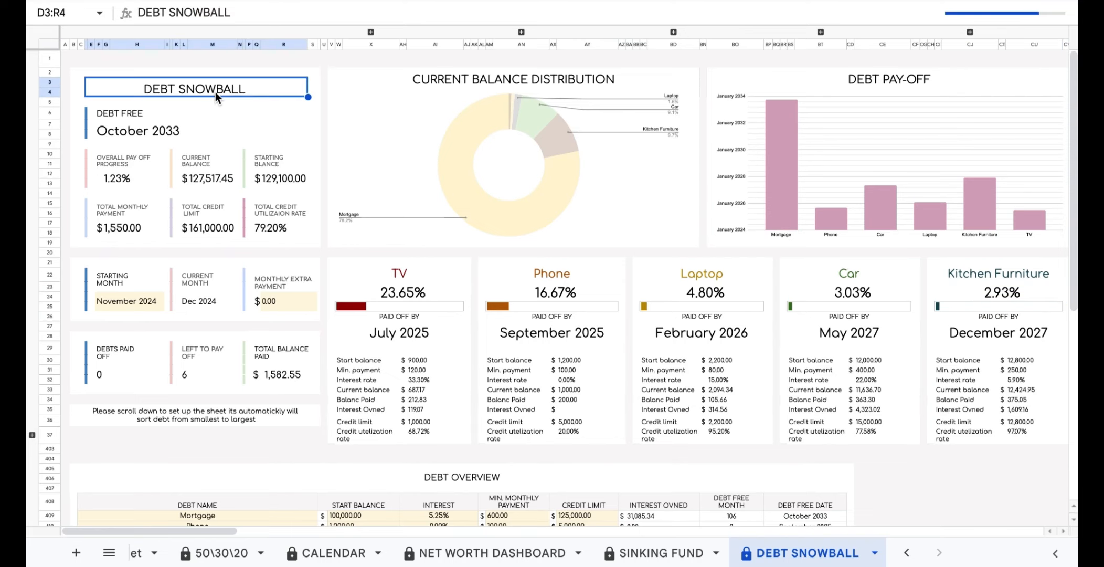
{"action": "left_click", "coordinate": [183, 127]}
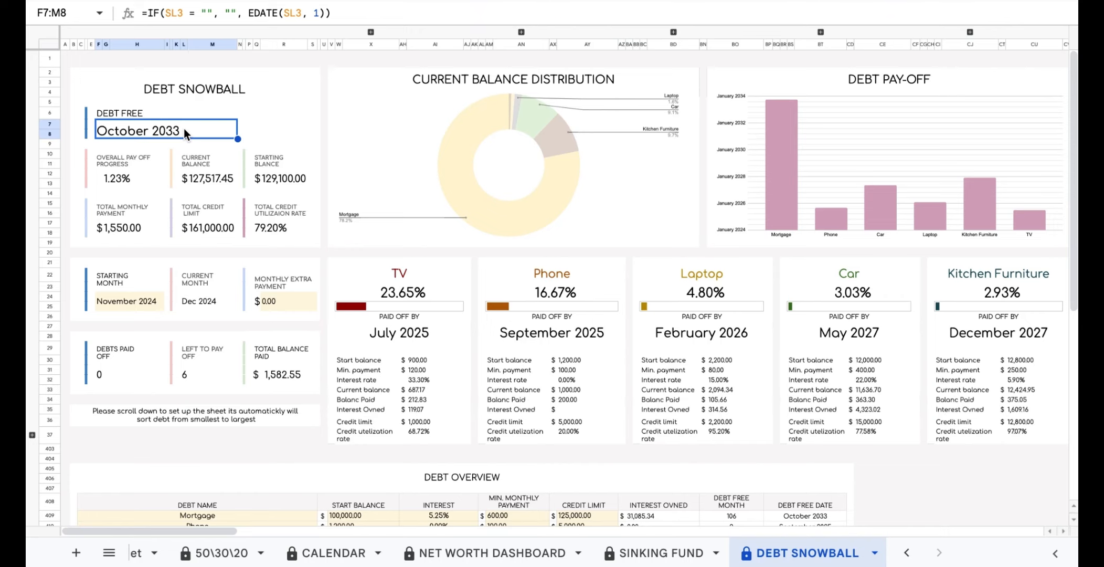
{"action": "left_click", "coordinate": [143, 182]}
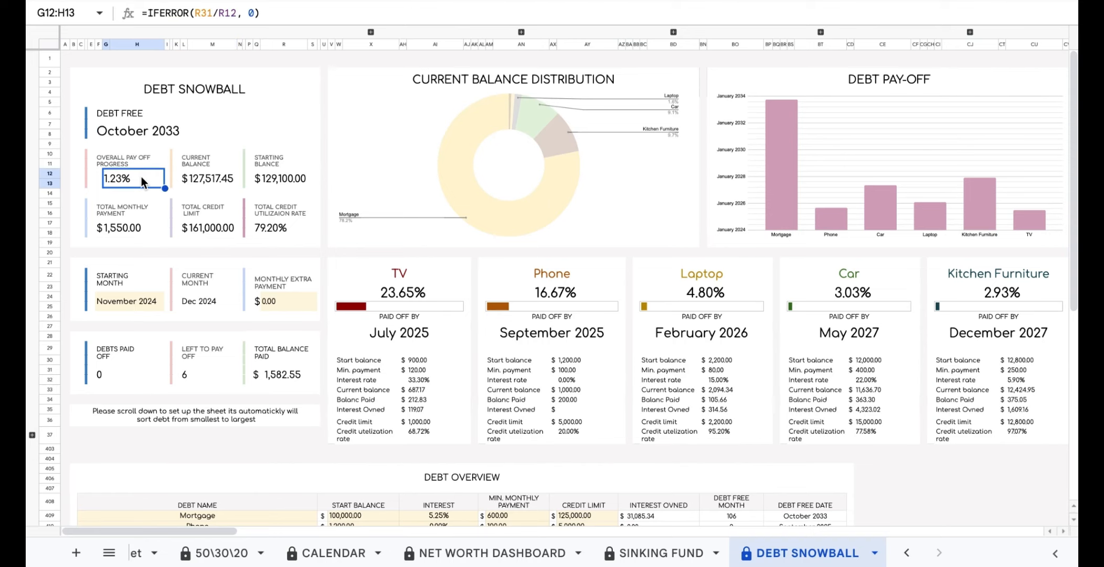
{"action": "left_click", "coordinate": [215, 178]}
{"action": "left_click", "coordinate": [306, 182]}
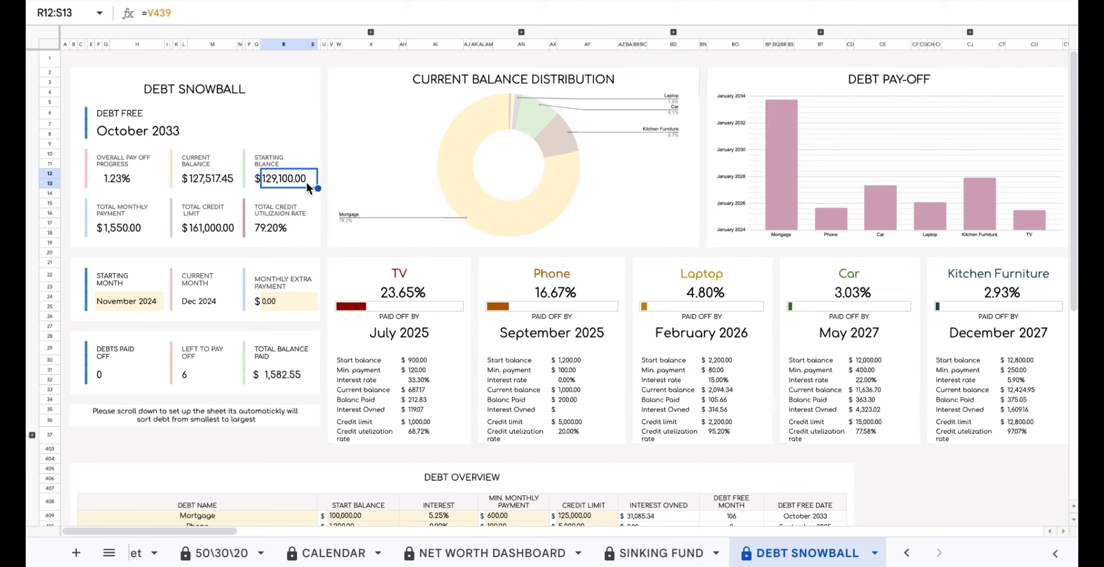
{"action": "left_click", "coordinate": [144, 231]}
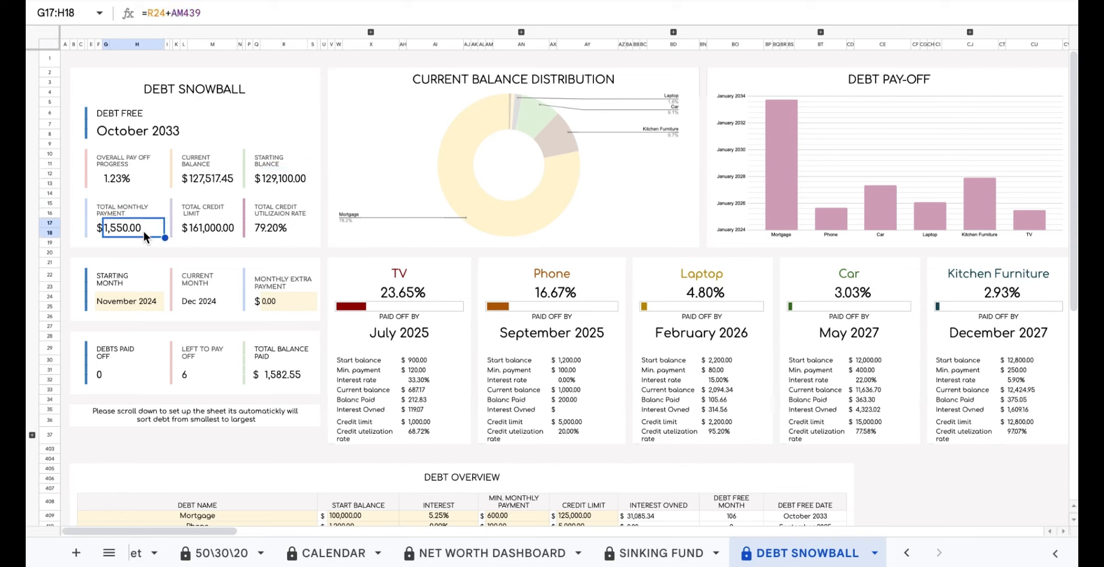
{"action": "left_click", "coordinate": [229, 229]}
{"action": "left_click", "coordinate": [303, 235]}
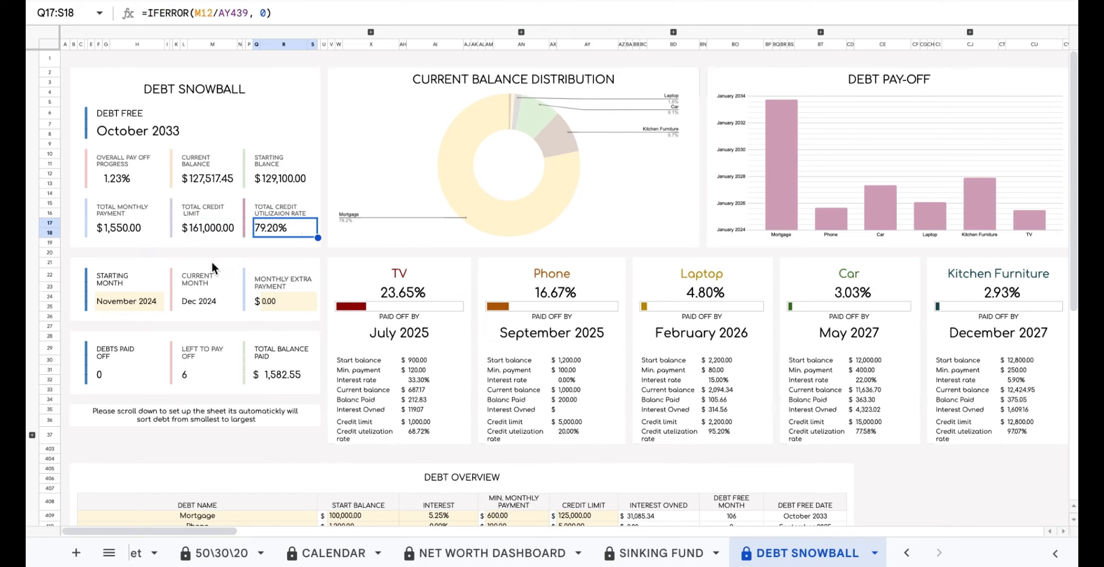
{"action": "left_click", "coordinate": [154, 307]}
{"action": "left_click", "coordinate": [212, 303]}
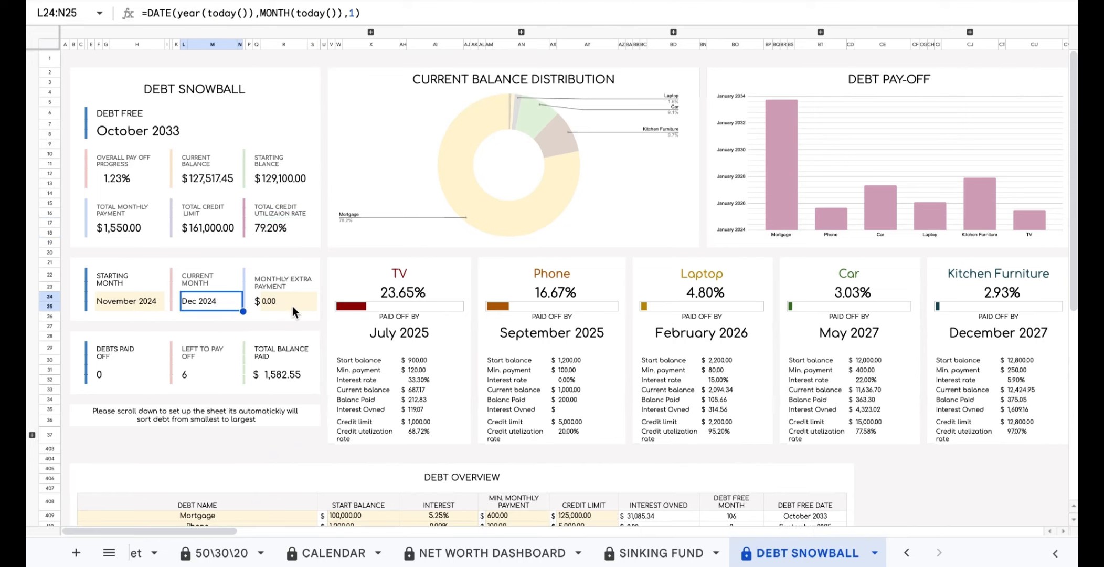
{"action": "left_click", "coordinate": [293, 307]}
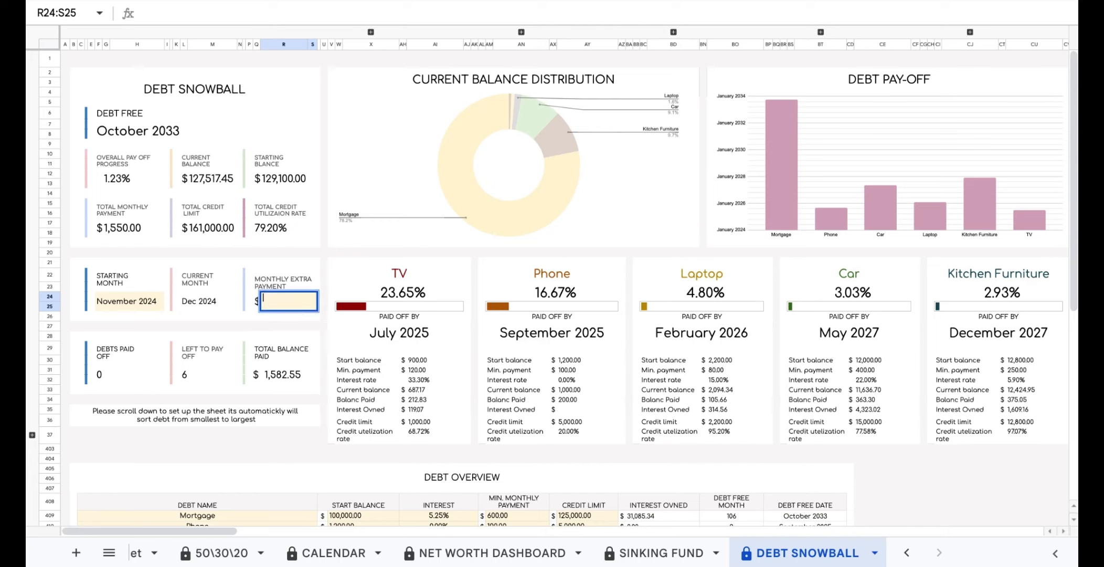
Enter a 200 monthly extra payment and check the new June 2032 debt-free date.
{"action": "type", "text": "200"}
{"action": "left_click", "coordinate": [323, 326]}
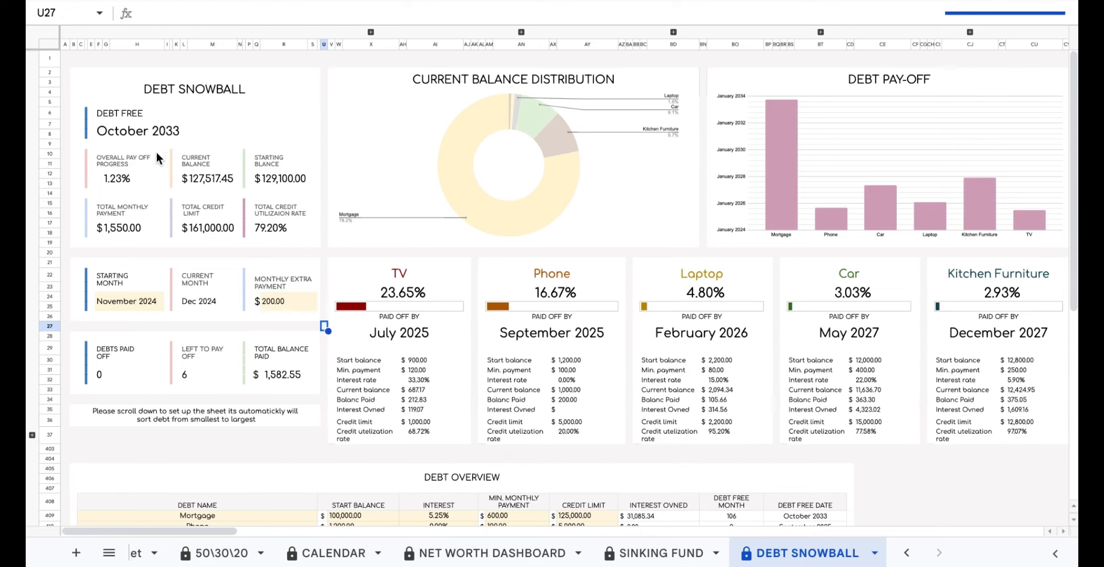
{"action": "left_click", "coordinate": [163, 133]}
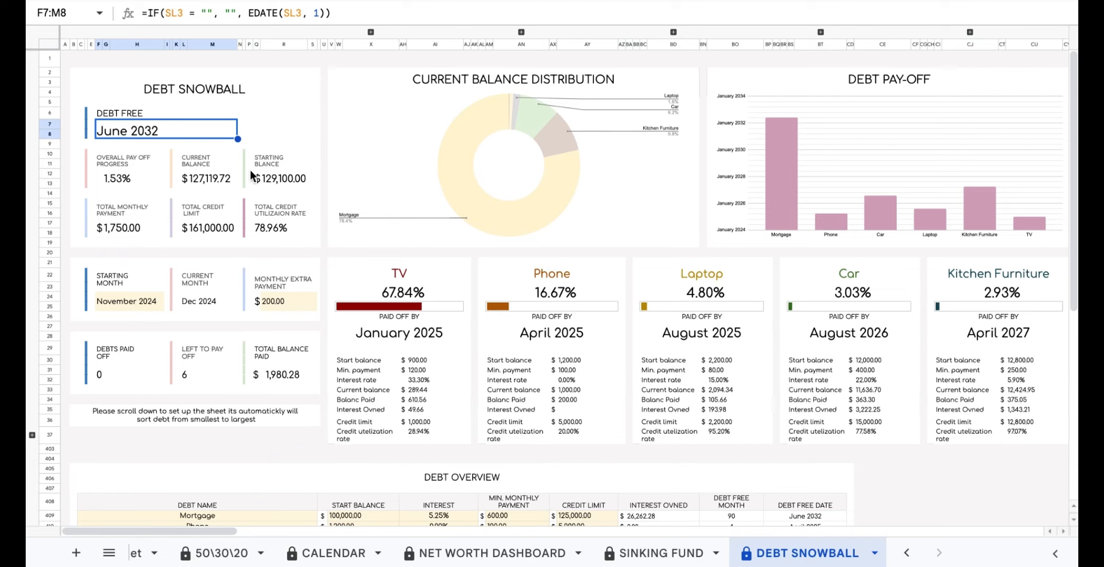
Review the debts paid off, left to pay off and total balance paid figures.
{"action": "left_click", "coordinate": [292, 302]}
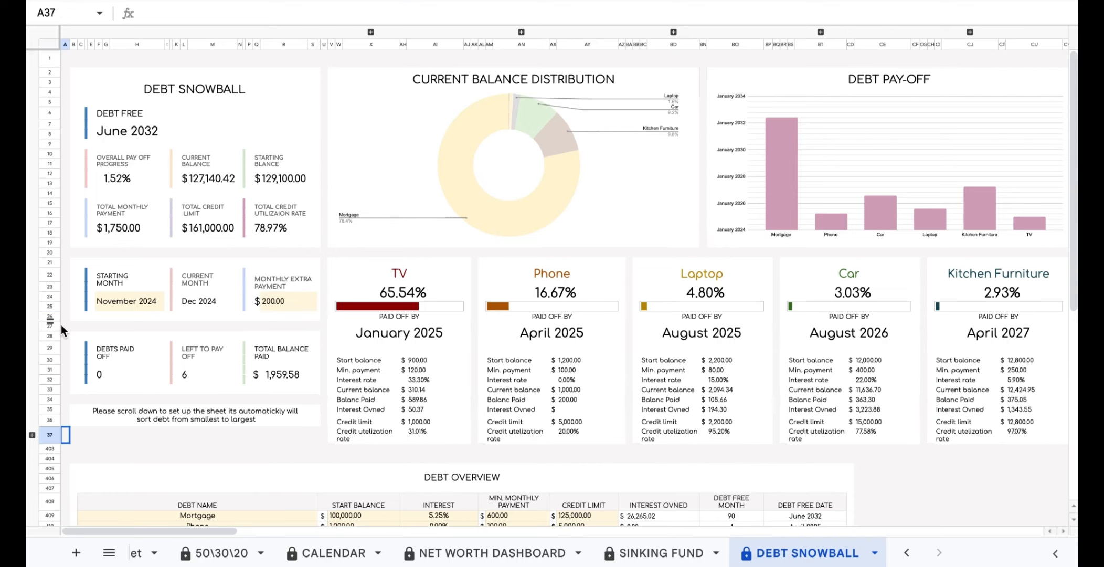
{"action": "left_click", "coordinate": [120, 373]}
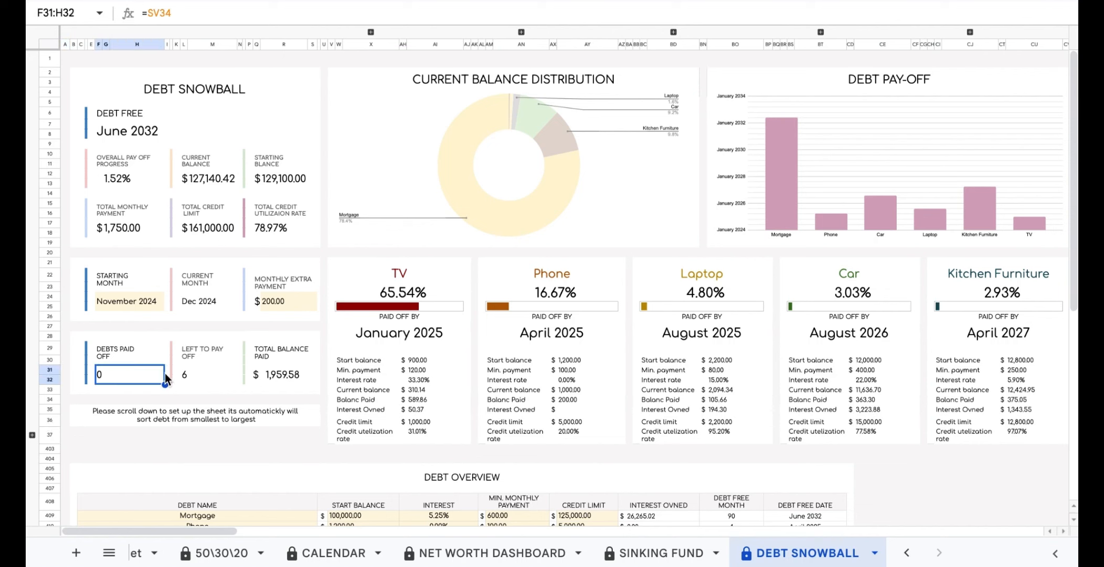
{"action": "left_click", "coordinate": [221, 379]}
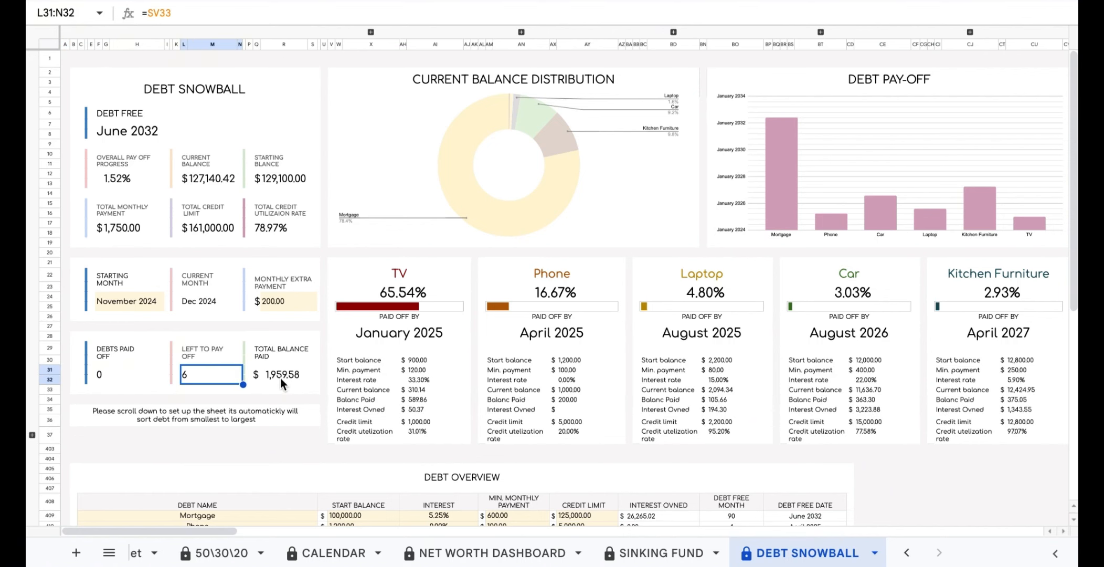
{"action": "left_click", "coordinate": [305, 381]}
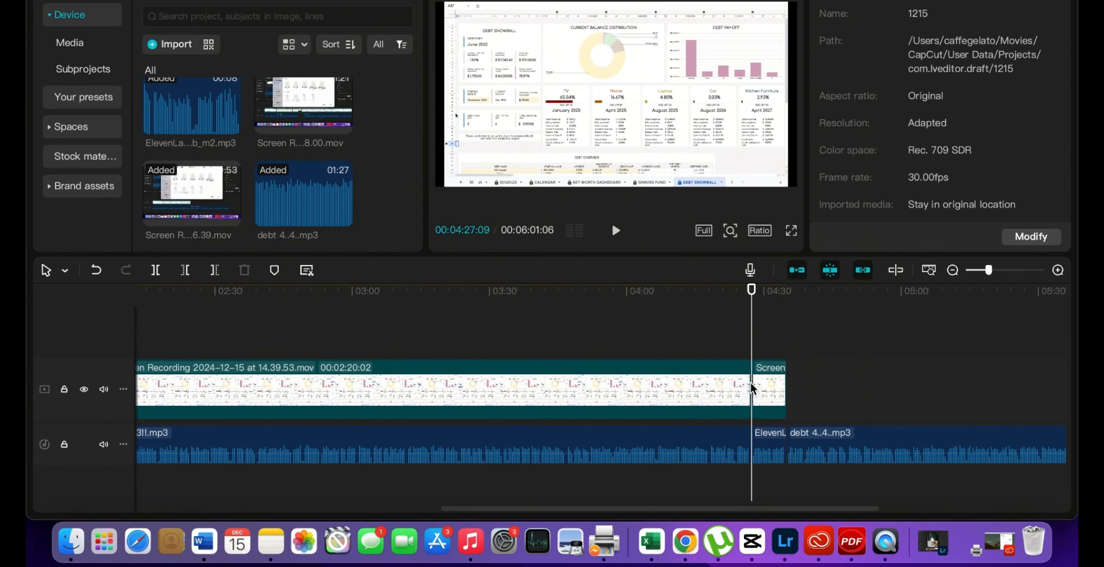
{"action": "left_click", "coordinate": [616, 229]}
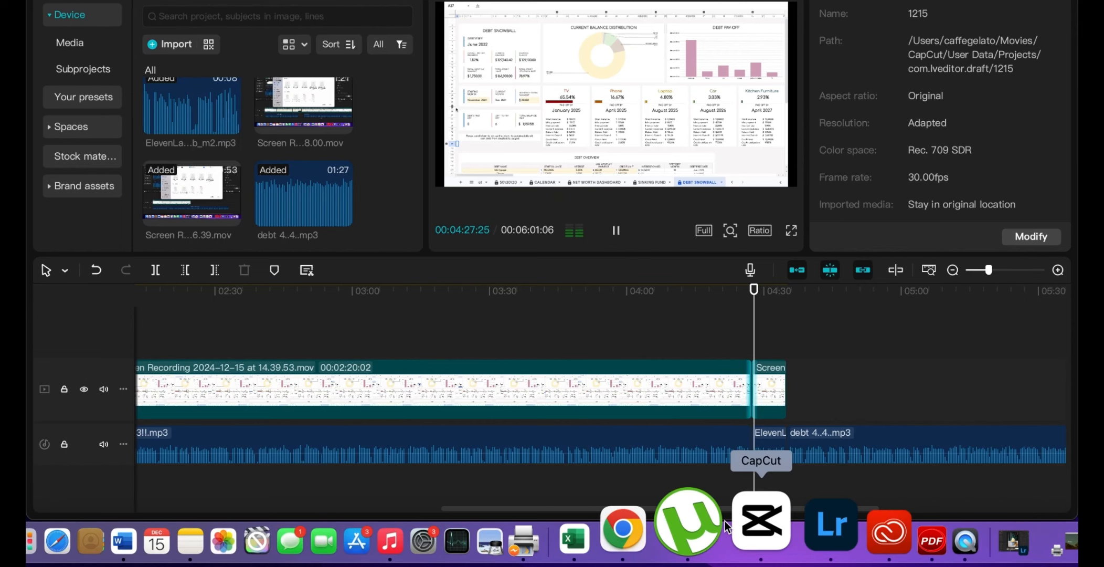
{"action": "left_click", "coordinate": [677, 522]}
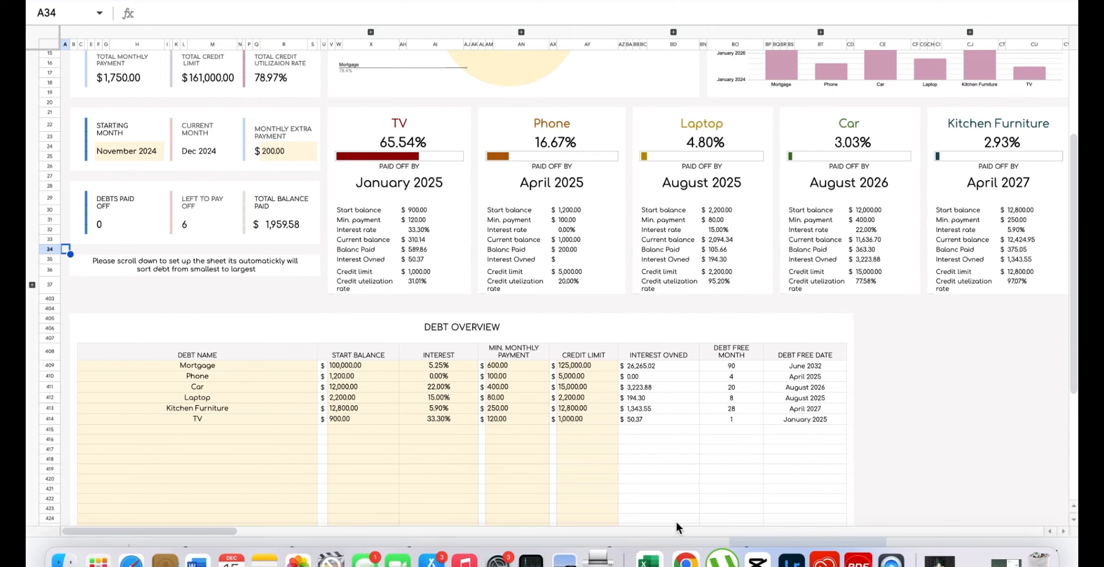
Expand the grouped rows 38–402 beside row 37 to show the monthly schedule.
{"action": "left_click", "coordinate": [67, 269]}
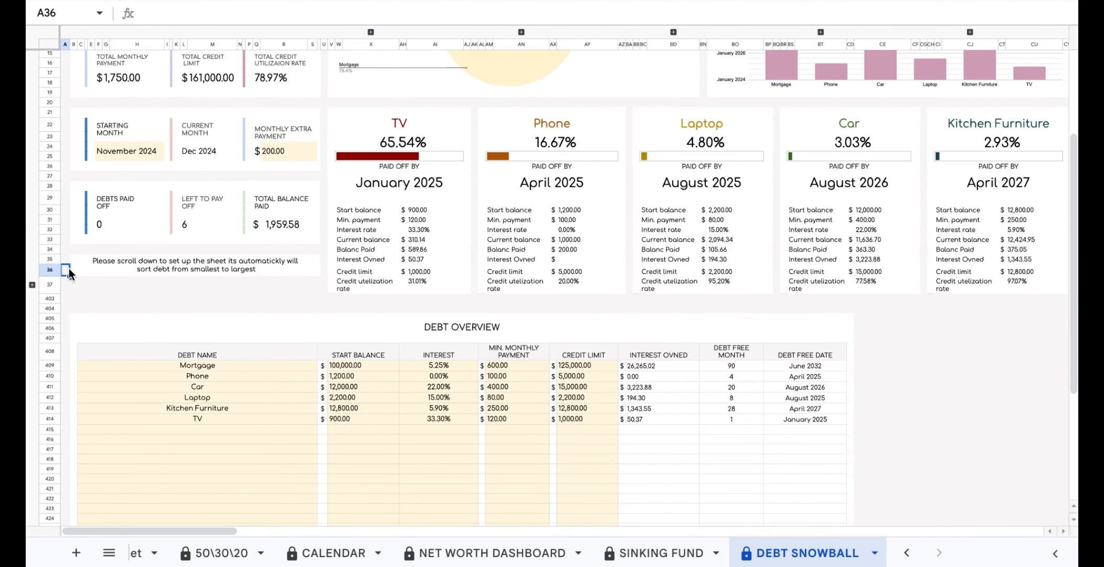
{"action": "left_click", "coordinate": [32, 287]}
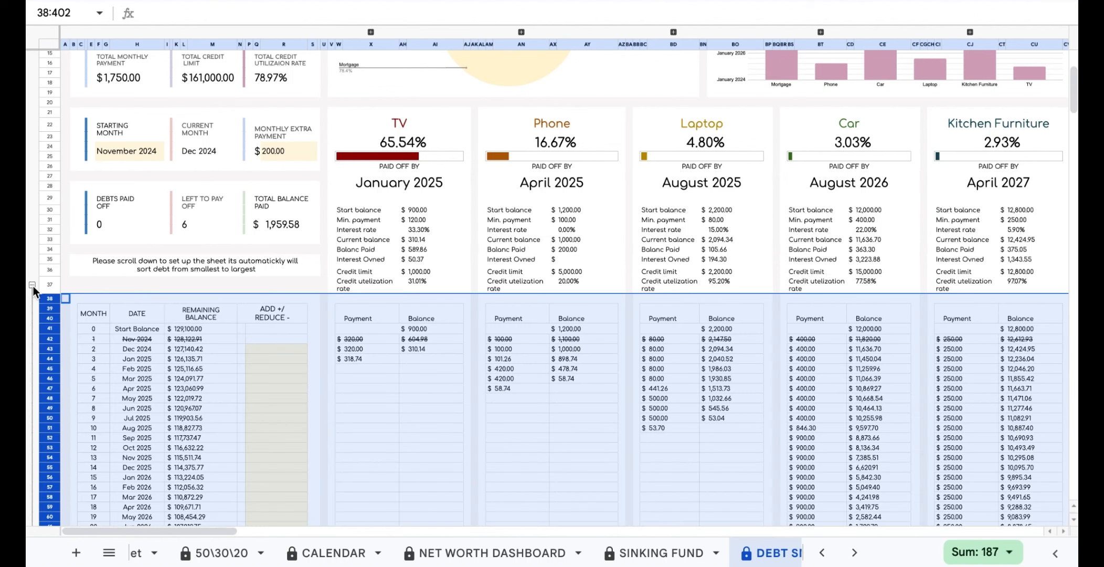
Enter +100 for November 2024 and -100 for December 2024 in the ADD/REDUCE column.
{"action": "left_click", "coordinate": [66, 283]}
{"action": "left_click", "coordinate": [274, 338]}
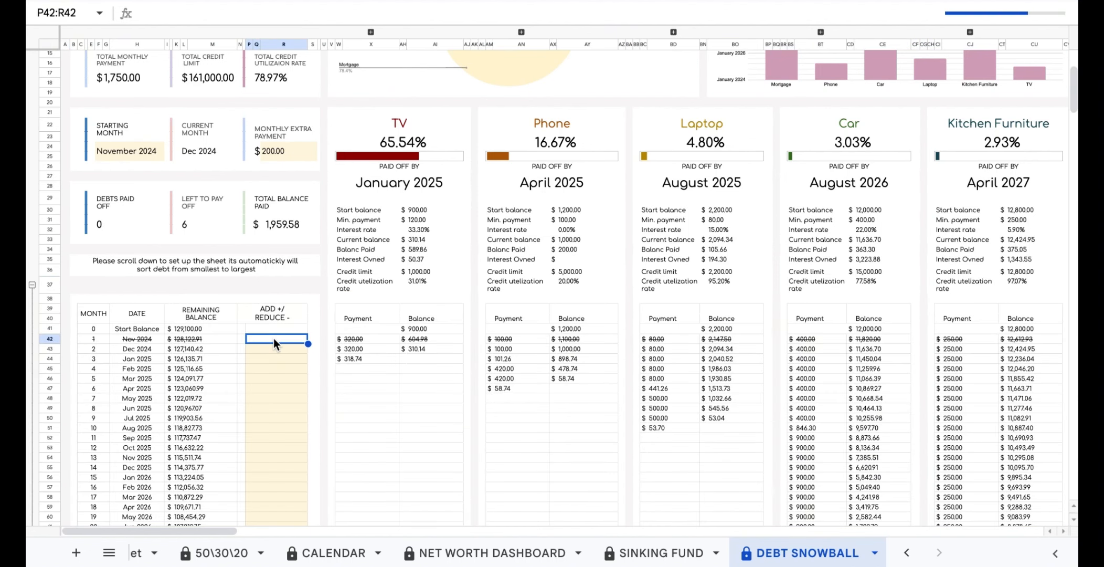
{"action": "type", "text": "100"}
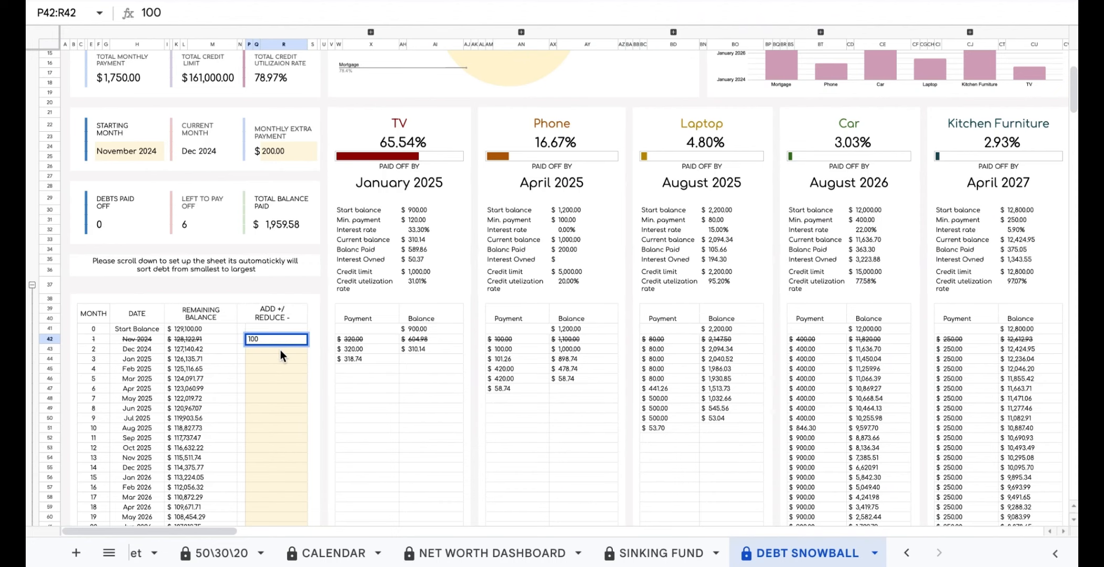
{"action": "key", "text": "Return"}
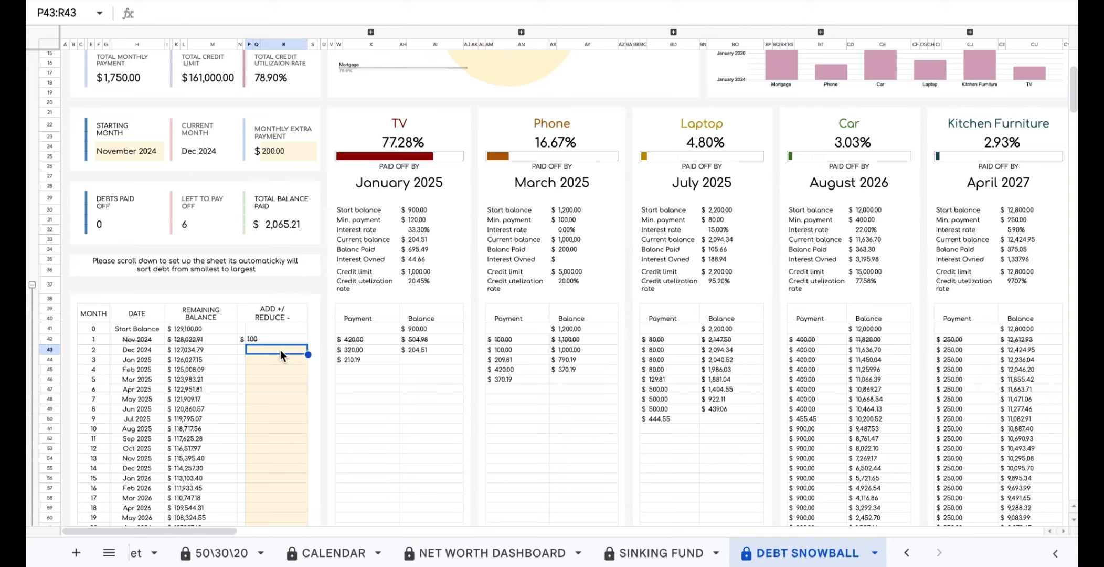
{"action": "type", "text": "-"}
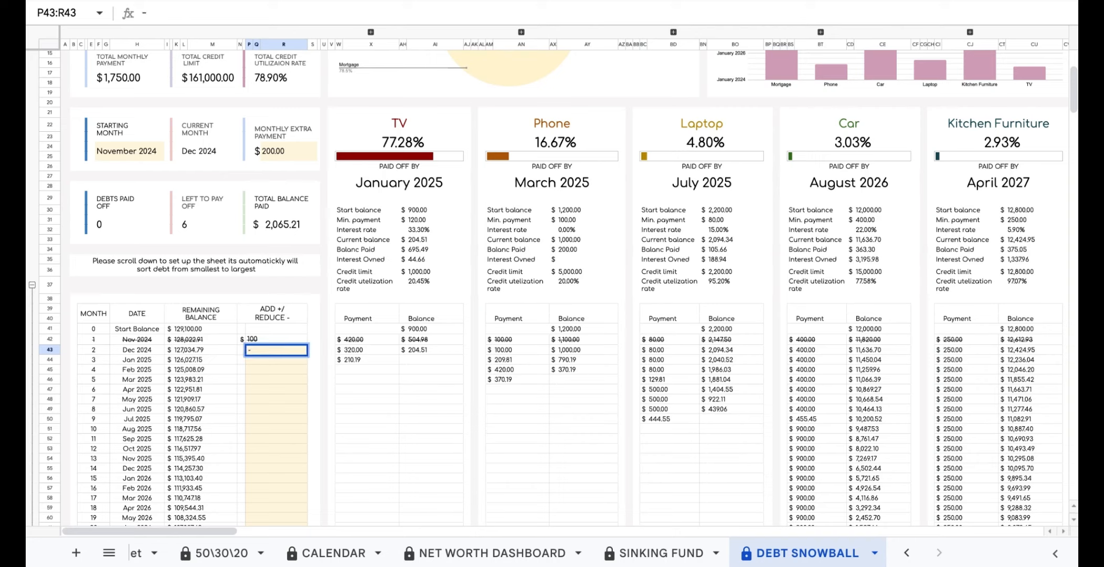
{"action": "type", "text": "100"}
{"action": "left_click", "coordinate": [314, 389]}
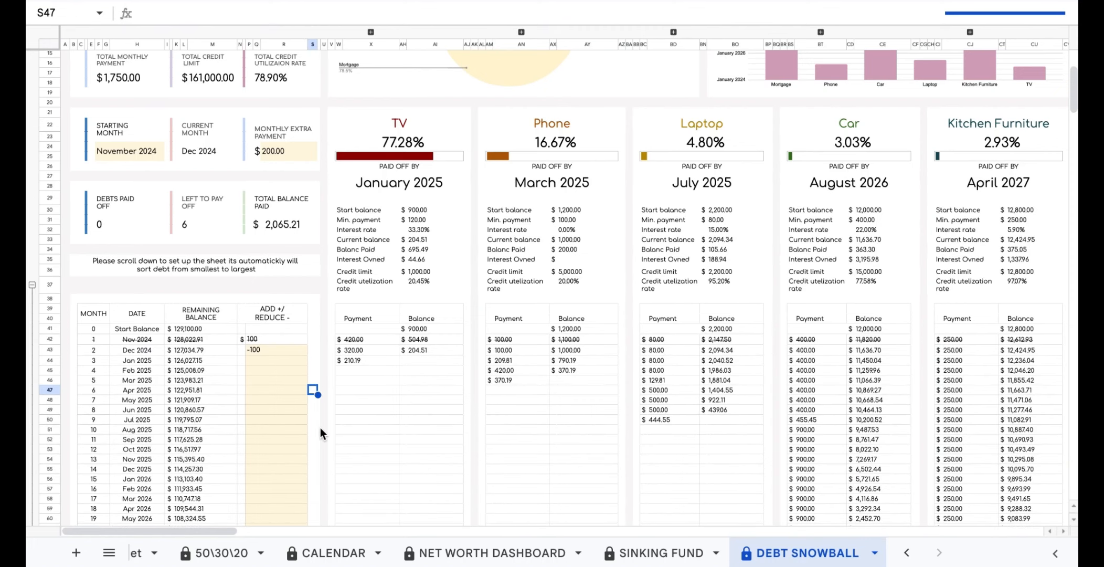
Inspect TV's December 2024 and January 2025 payment formulas.
{"action": "left_click", "coordinate": [378, 349]}
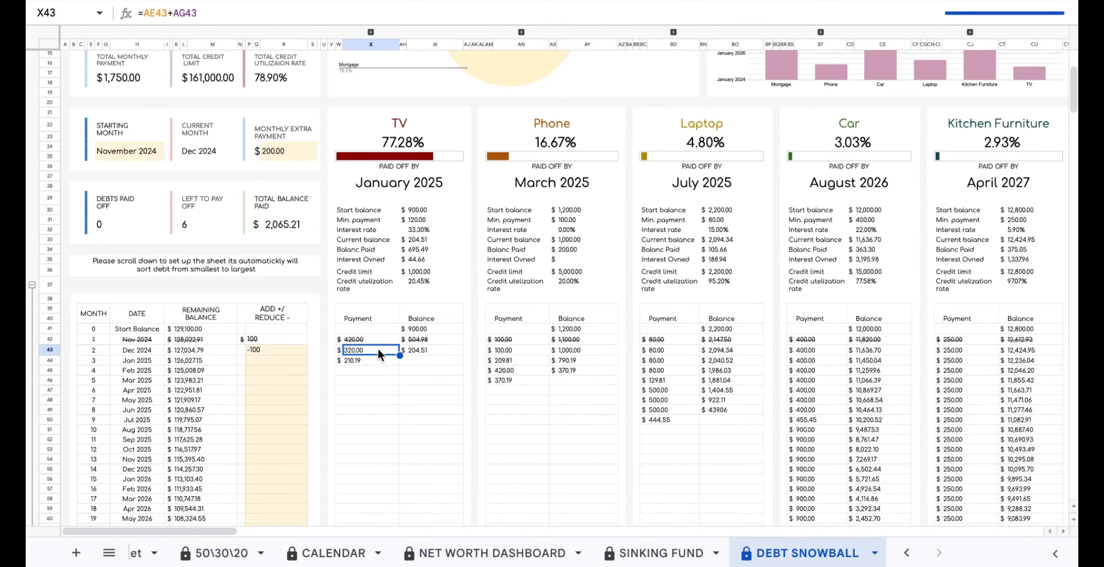
{"action": "left_click", "coordinate": [378, 360]}
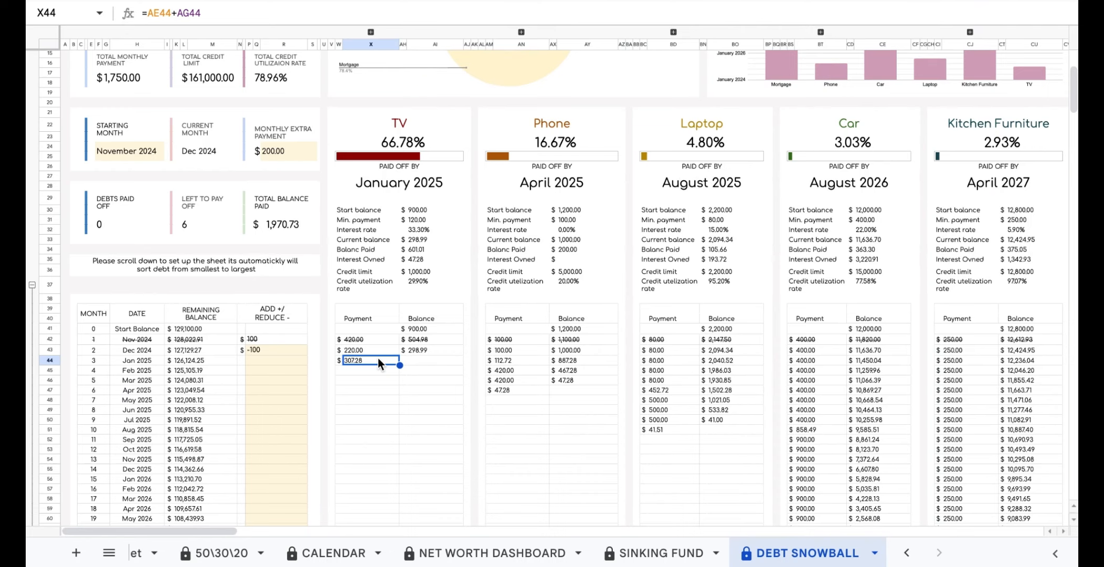
{"action": "left_click", "coordinate": [378, 350]}
{"action": "left_click", "coordinate": [376, 361]}
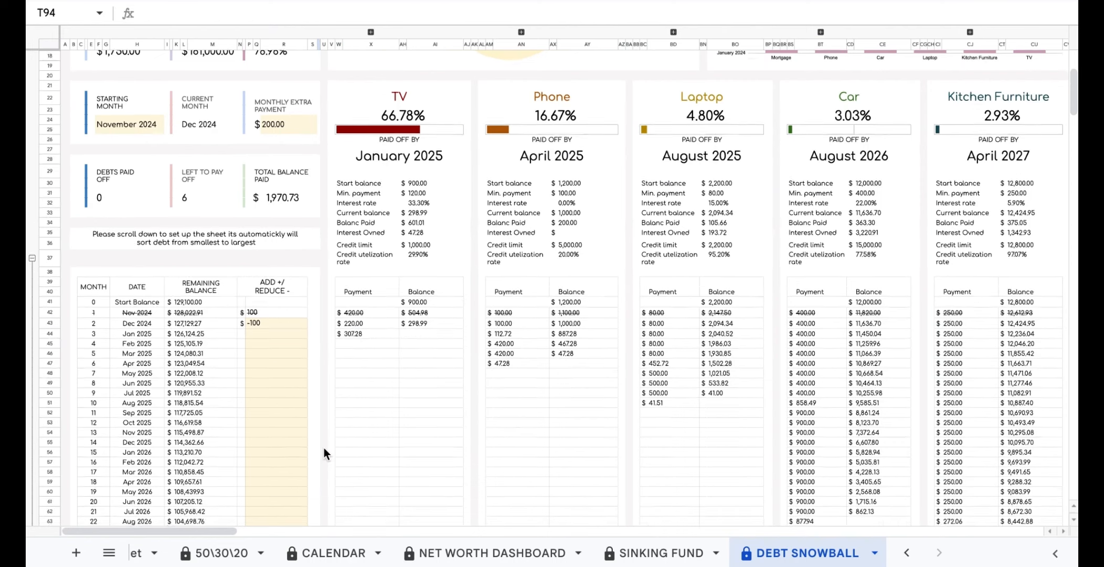
{"action": "scroll", "coordinate": [324, 447], "scroll_direction": "up", "scroll_amount": 4}
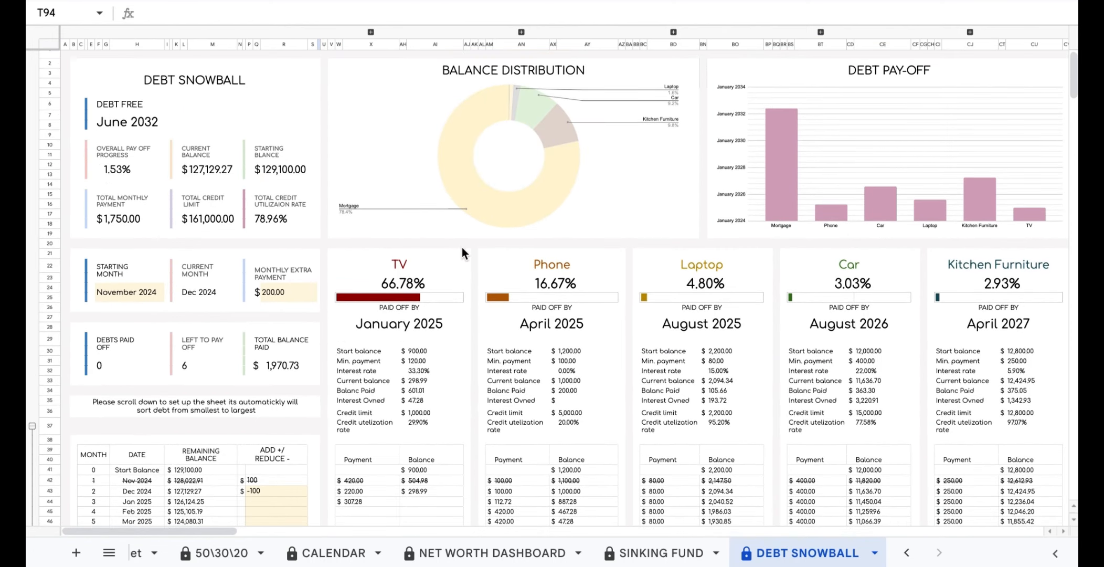
{"action": "left_click", "coordinate": [453, 264]}
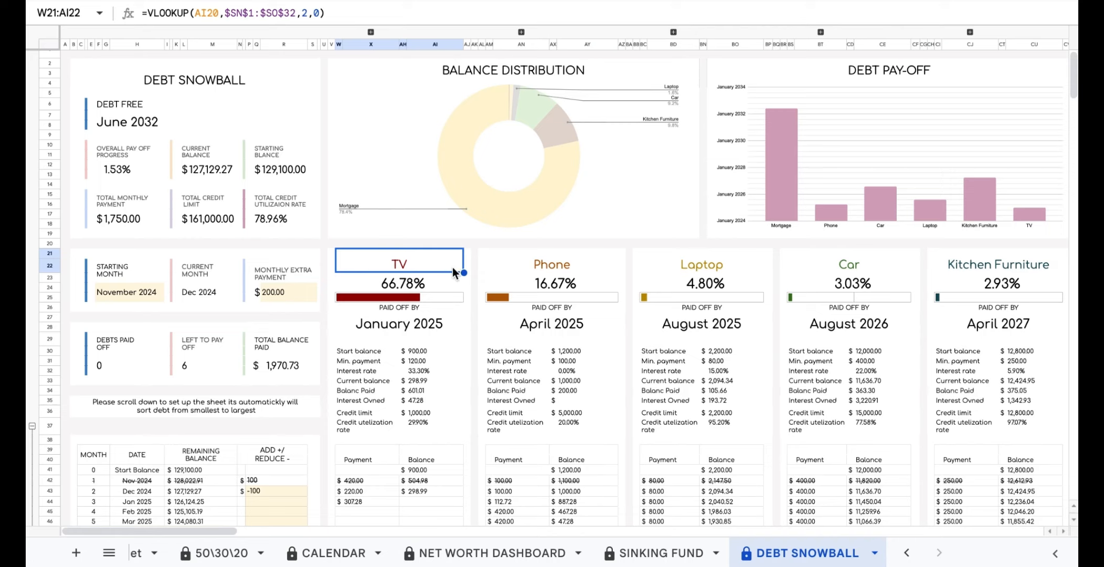
{"action": "left_click", "coordinate": [450, 290]}
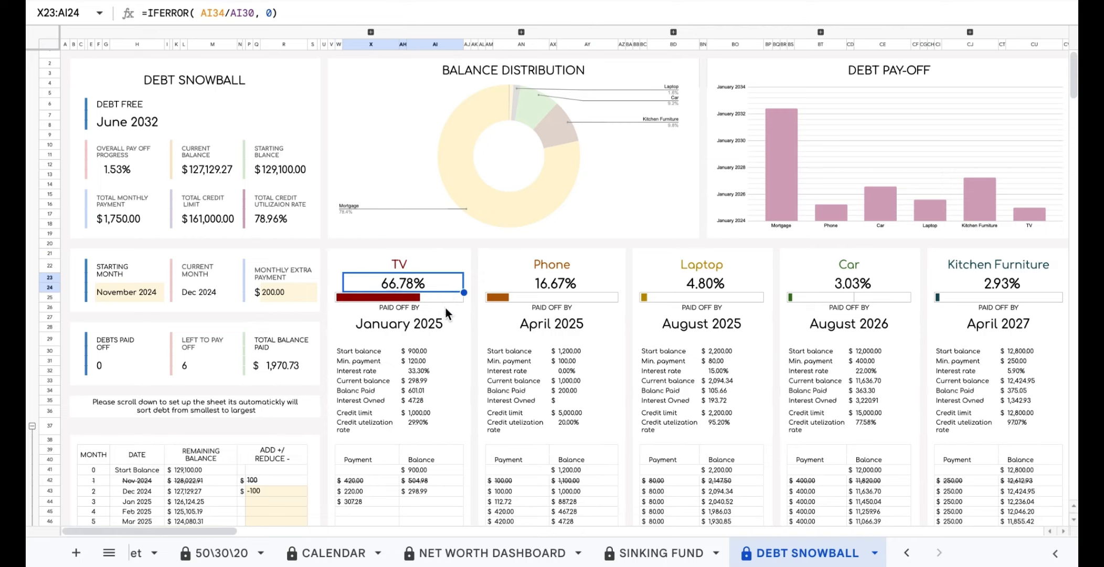
Inspect the TV card's payoff date, balance, rate, limit and utilisation formulas and Payment/Balance headers.
{"action": "left_click", "coordinate": [458, 329]}
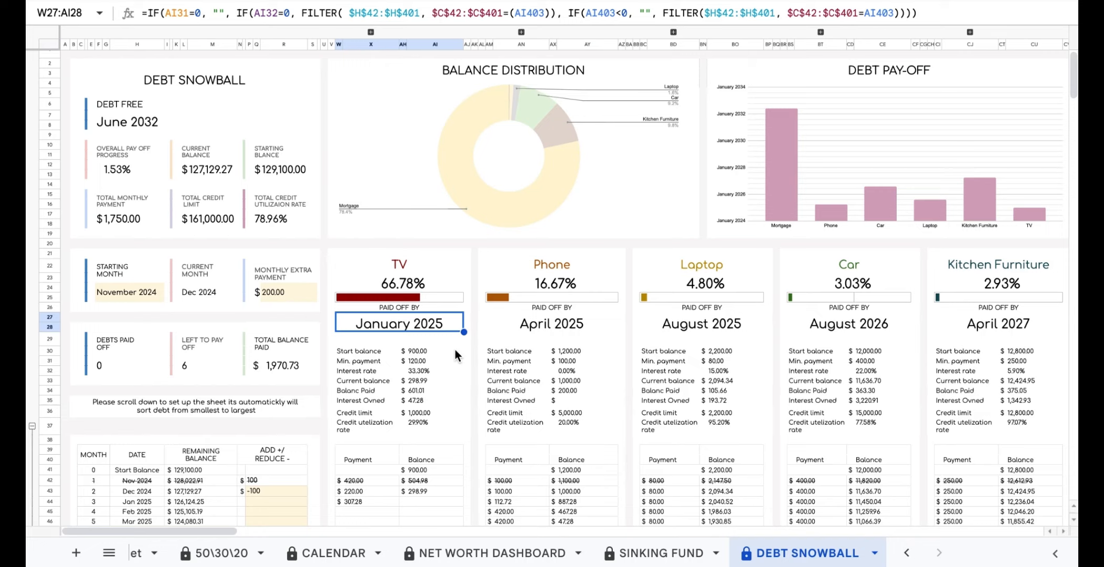
{"action": "left_click", "coordinate": [455, 349]}
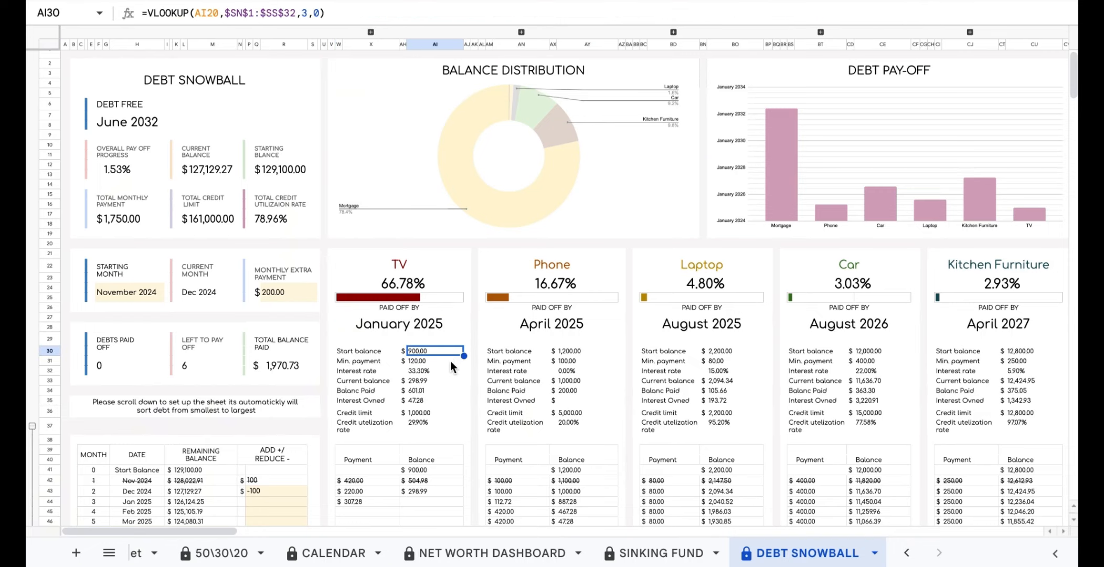
{"action": "left_click", "coordinate": [451, 361]}
{"action": "left_click", "coordinate": [450, 369]}
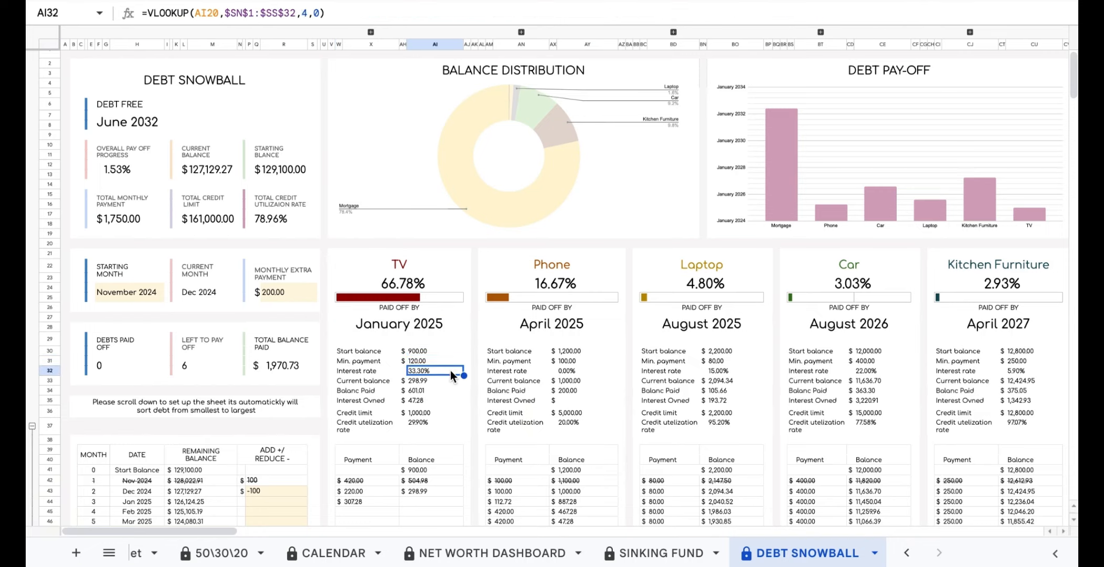
{"action": "left_click", "coordinate": [448, 382]}
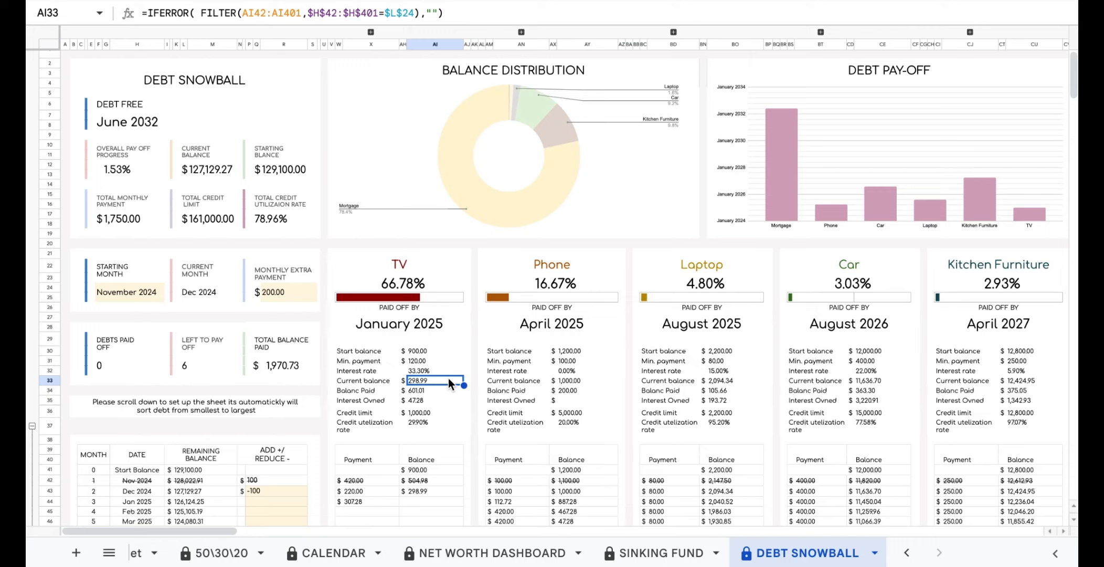
{"action": "left_click", "coordinate": [444, 392]}
{"action": "left_click", "coordinate": [445, 401]}
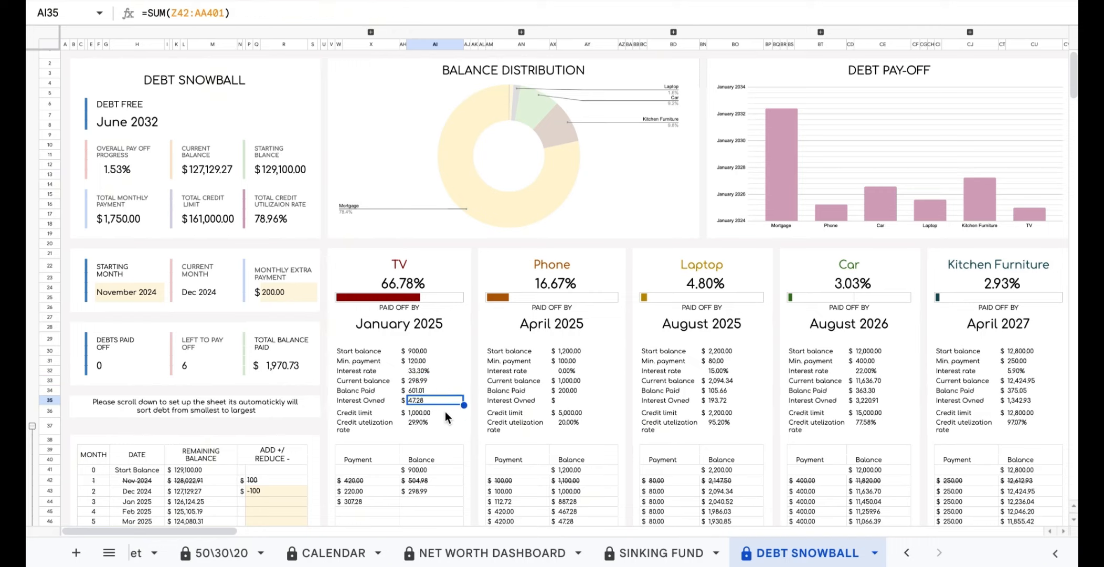
{"action": "left_click", "coordinate": [446, 415]}
{"action": "left_click", "coordinate": [444, 423]}
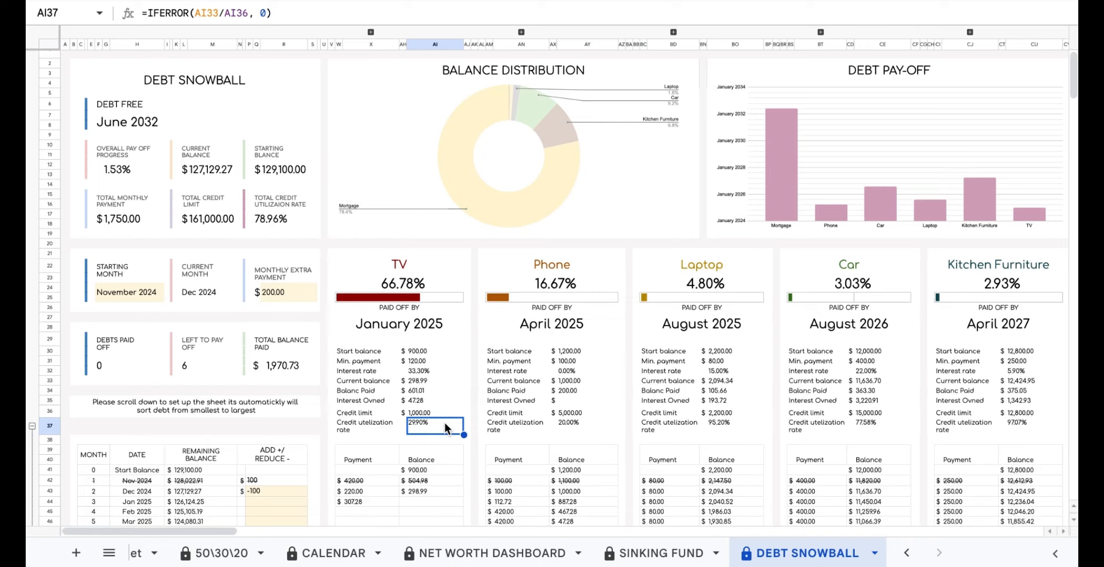
{"action": "left_click", "coordinate": [392, 458]}
{"action": "left_click", "coordinate": [442, 459]}
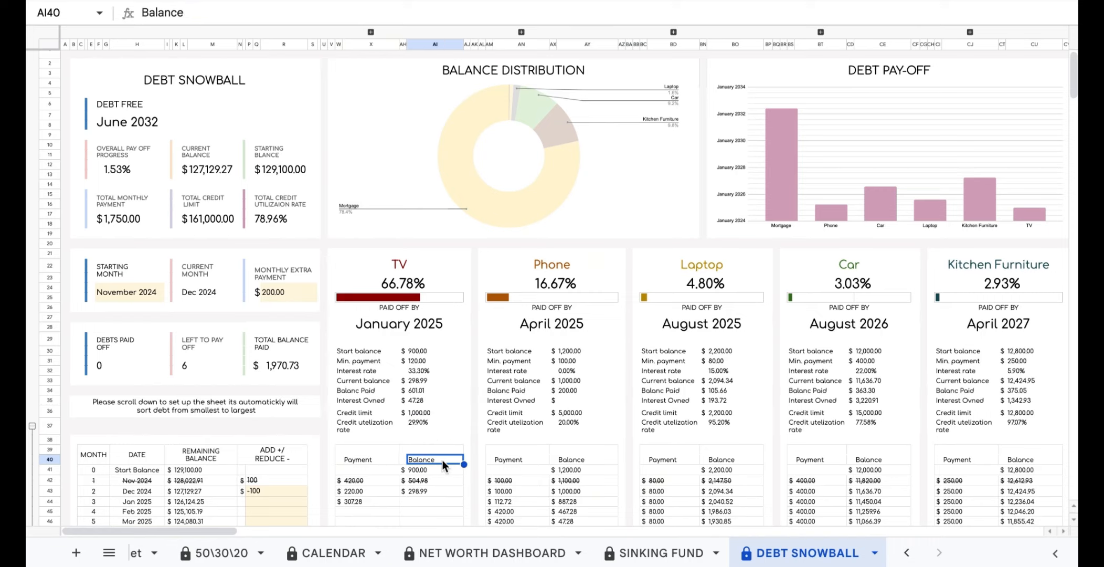
Expand the TV table's hidden column group and check the monthly payment formula.
{"action": "left_click", "coordinate": [371, 32]}
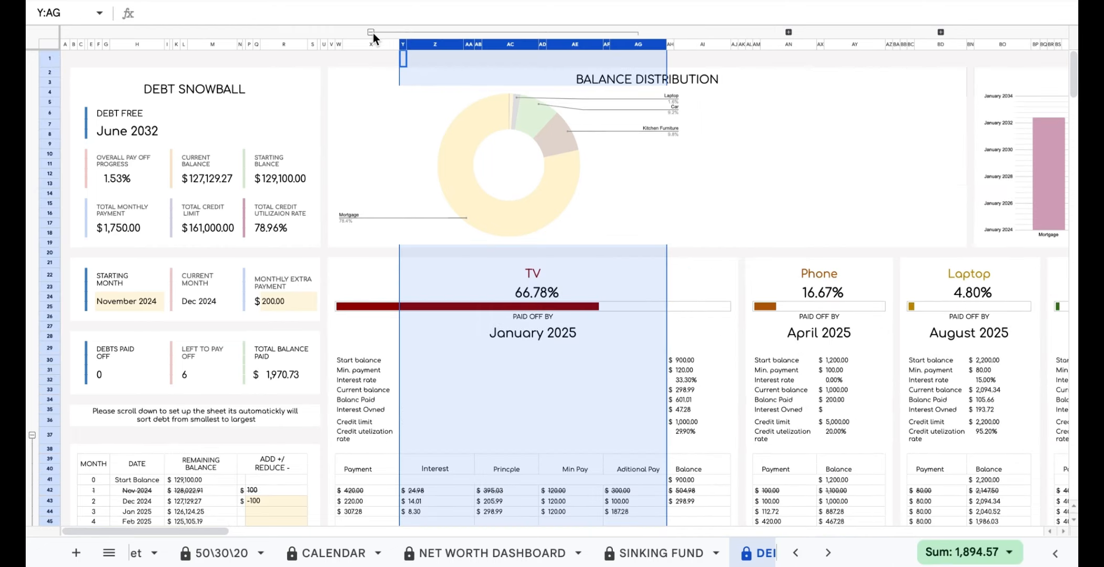
{"action": "scroll", "coordinate": [470, 178], "scroll_direction": "down", "scroll_amount": 6}
{"action": "left_click", "coordinate": [384, 224]}
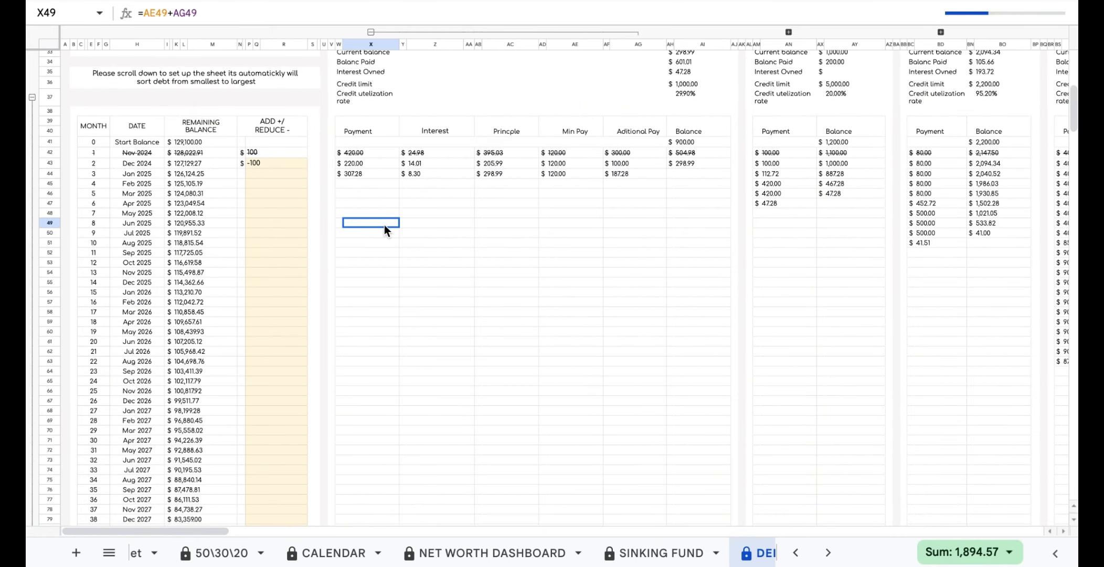
{"action": "scroll", "coordinate": [383, 224], "scroll_direction": "up", "scroll_amount": 1}
{"action": "scroll", "coordinate": [433, 239], "scroll_direction": "up", "scroll_amount": 2}
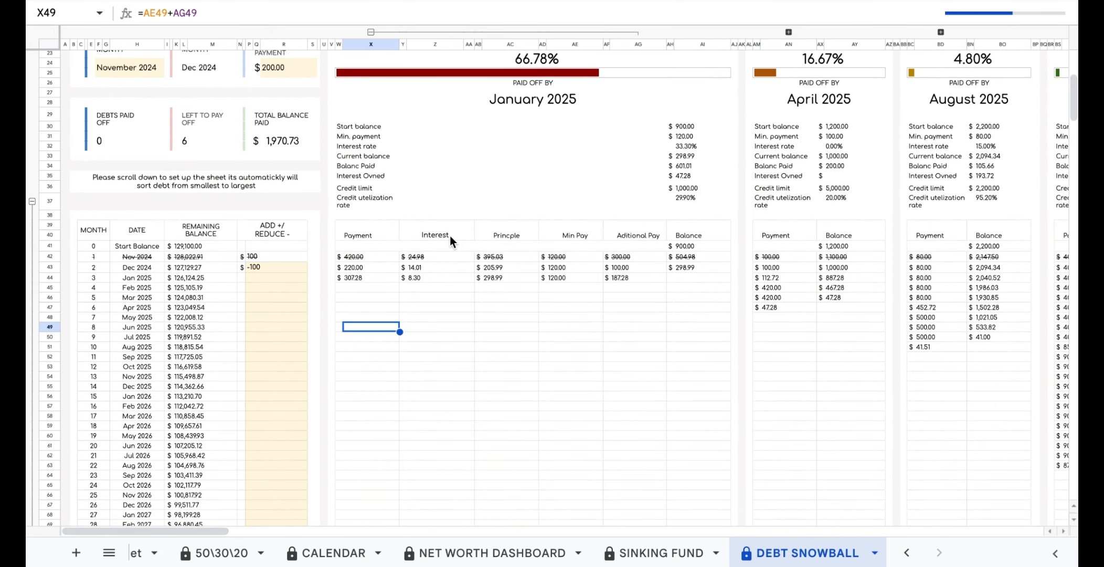
Review the Interest, Principle, Min Pay and Additional Pay headers, then collapse those columns.
{"action": "left_click", "coordinate": [449, 236]}
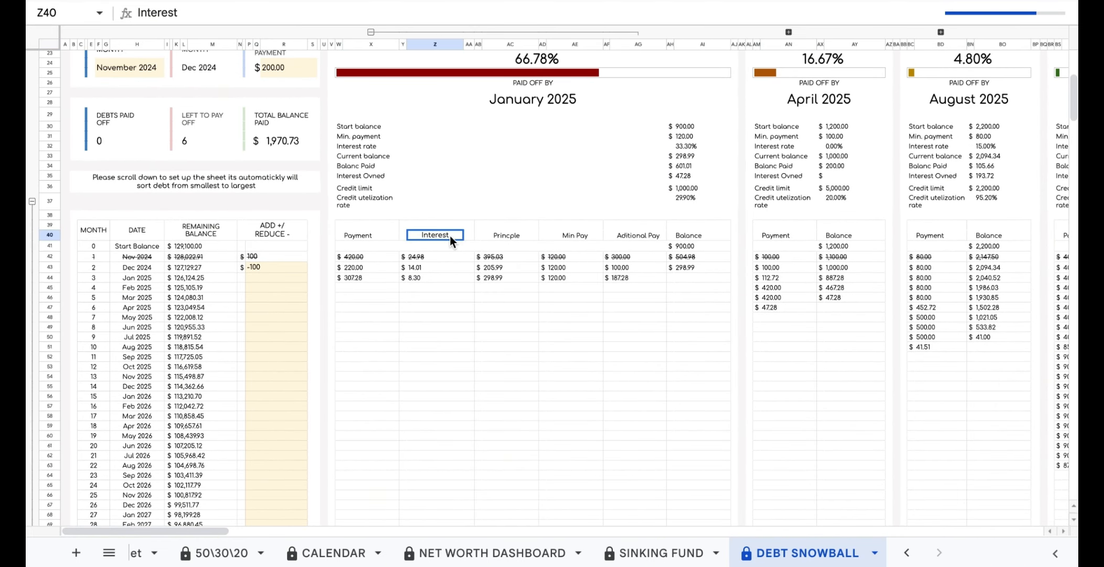
{"action": "left_click", "coordinate": [522, 238]}
{"action": "left_click", "coordinate": [592, 239]}
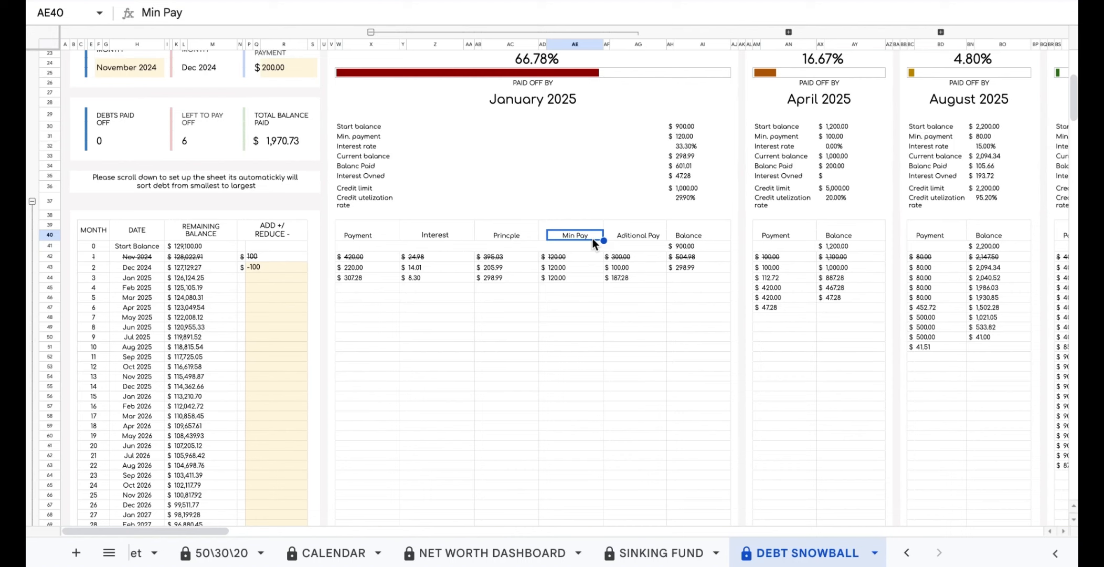
{"action": "left_click", "coordinate": [627, 238]}
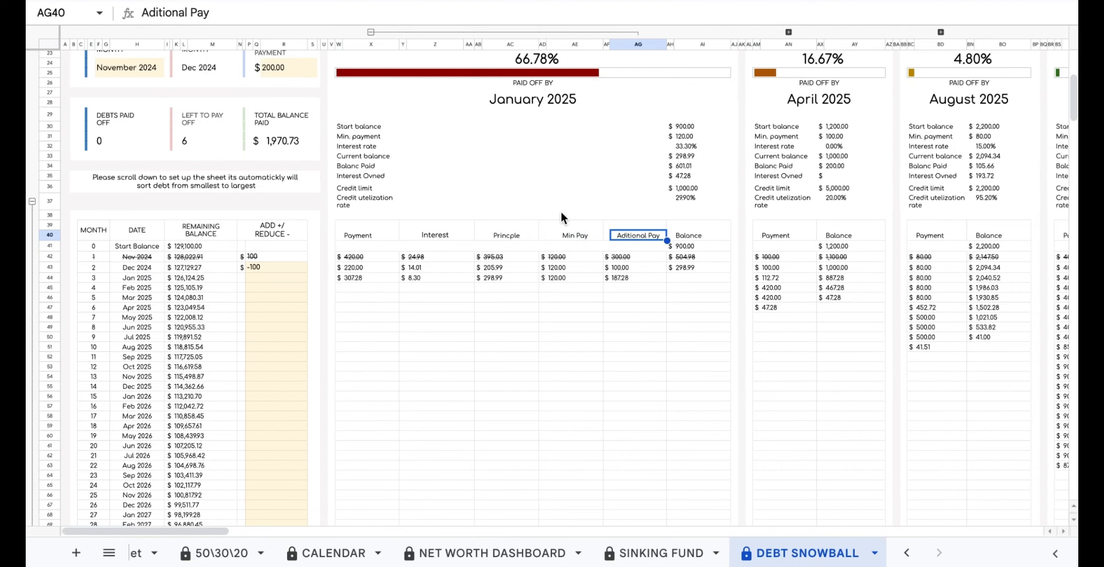
{"action": "left_click", "coordinate": [370, 32]}
{"action": "scroll", "coordinate": [420, 161], "scroll_direction": "up", "scroll_amount": 5}
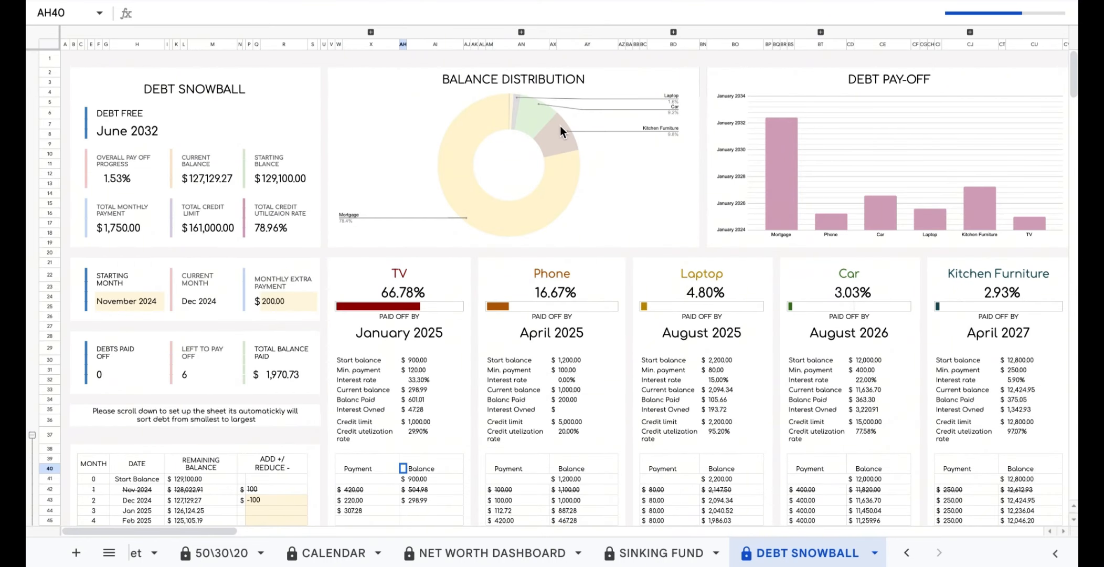
Select the Balance Distribution and Debt Pay-off charts, then switch to the NET WORTH DASHBOARD sheet.
{"action": "left_click", "coordinate": [593, 163]}
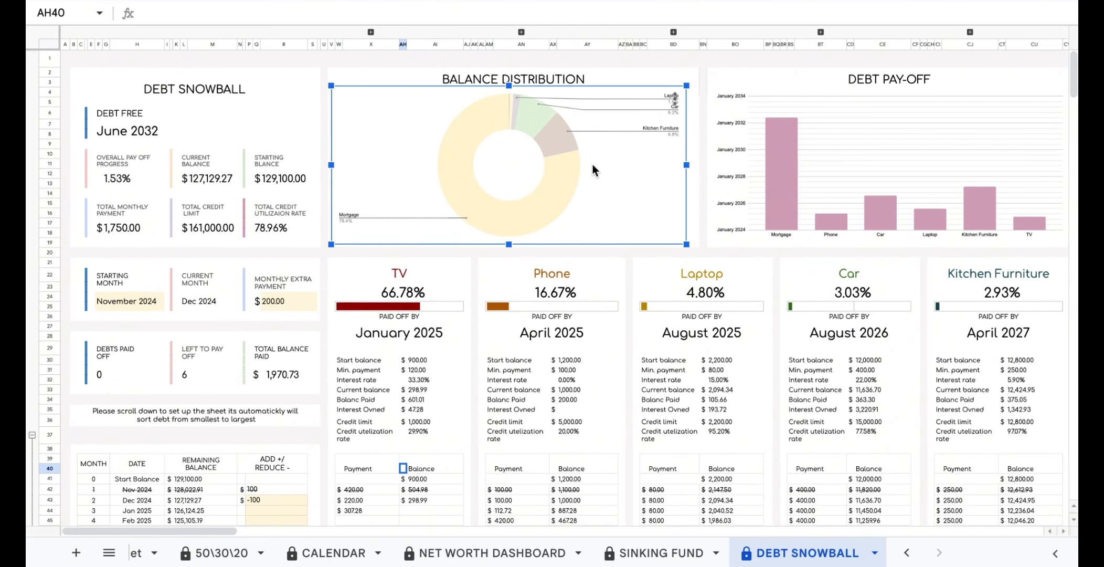
{"action": "left_click", "coordinate": [888, 199]}
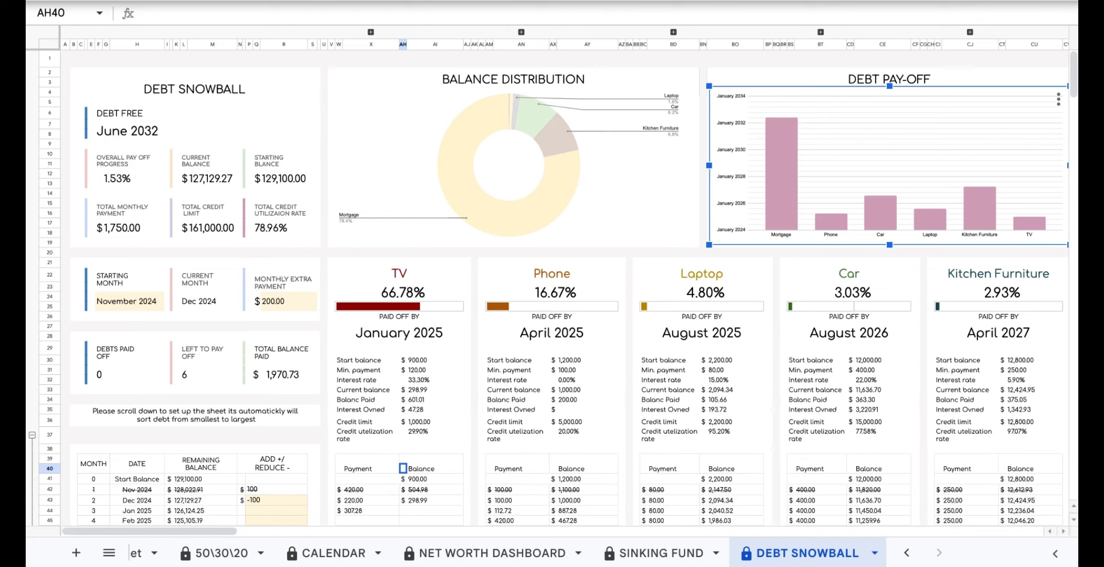
{"action": "left_click", "coordinate": [514, 552]}
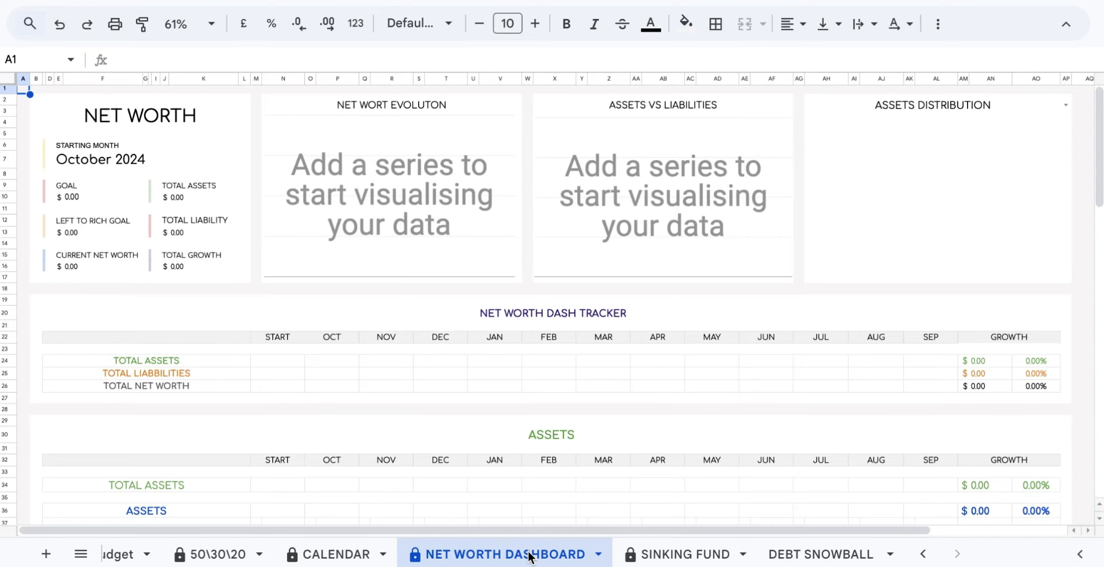
In SET UP, tick the B9 checkbox to highlight editable fields, then return to NET WORTH DASHBOARD.
{"action": "scroll", "coordinate": [529, 557], "scroll_direction": "left", "scroll_amount": 1}
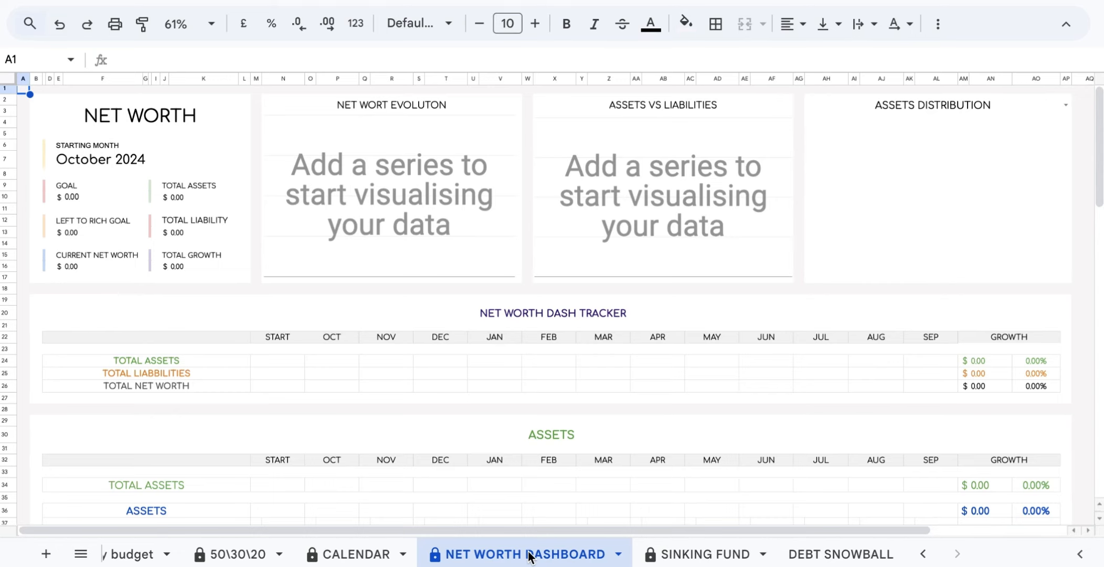
{"action": "scroll", "coordinate": [529, 557], "scroll_direction": "left", "scroll_amount": 10}
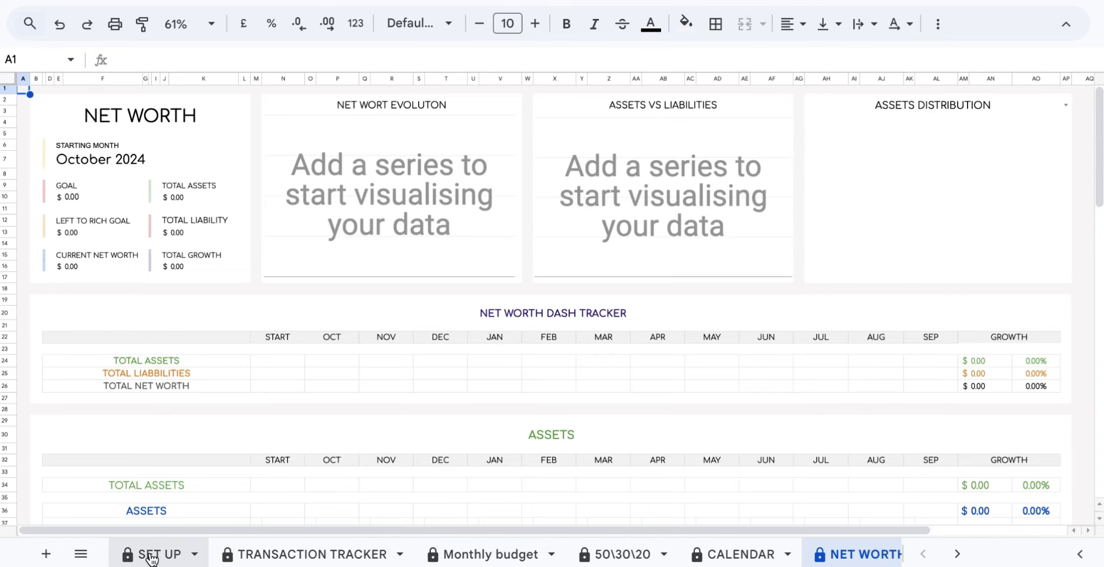
{"action": "left_click", "coordinate": [151, 555]}
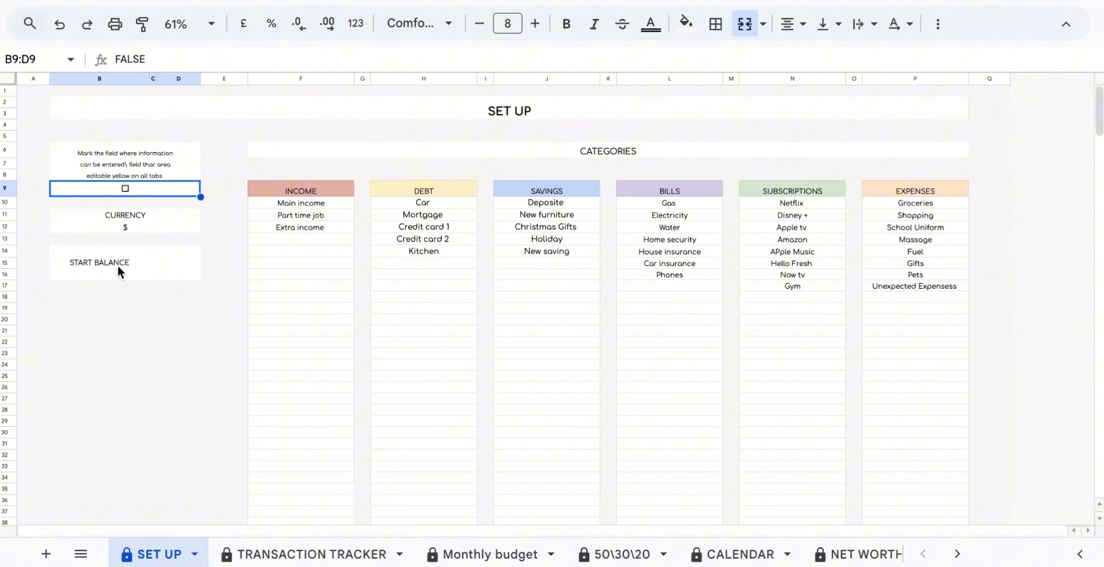
{"action": "left_click", "coordinate": [125, 190]}
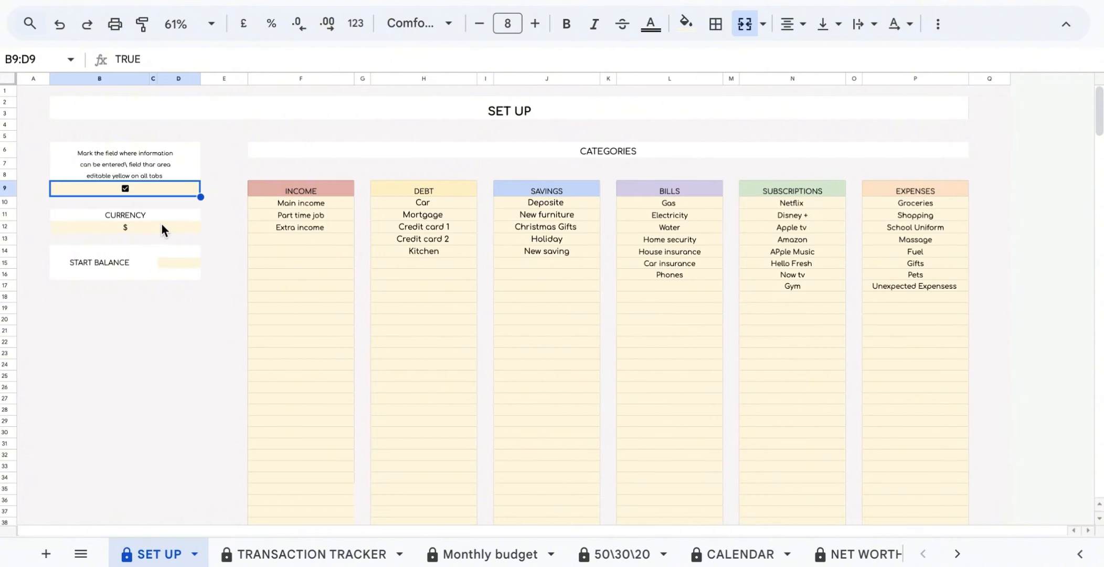
{"action": "left_click", "coordinate": [161, 224]}
{"action": "scroll", "coordinate": [682, 555], "scroll_direction": "right", "scroll_amount": 5}
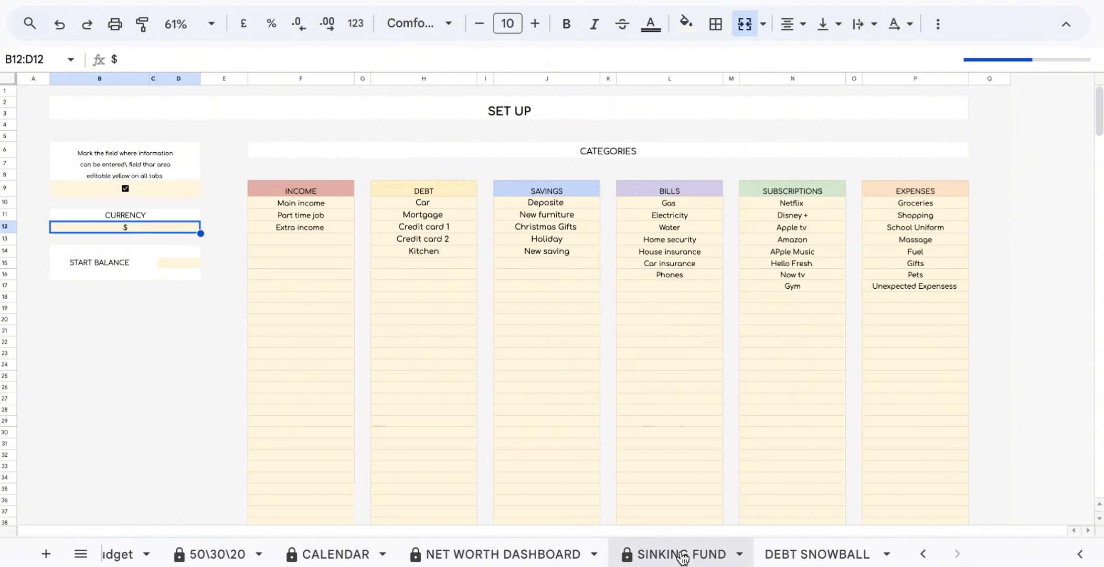
{"action": "left_click", "coordinate": [505, 555]}
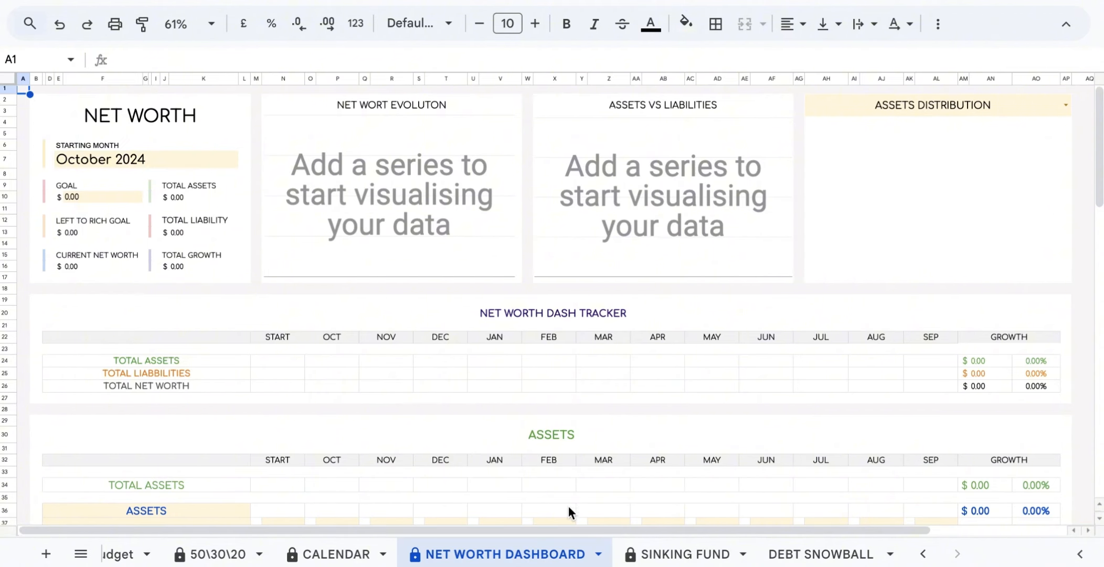
Duplicate the NET WORTH DASHBOARD sheet as Copy of NET WORTH DASHBOARD.
{"action": "left_click", "coordinate": [598, 554]}
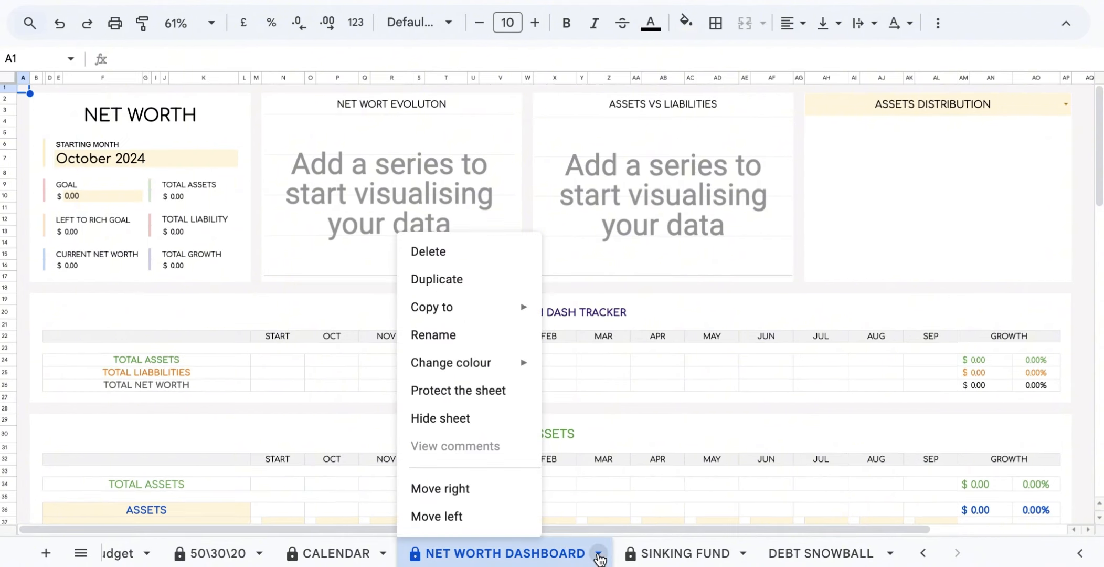
{"action": "left_click", "coordinate": [521, 295]}
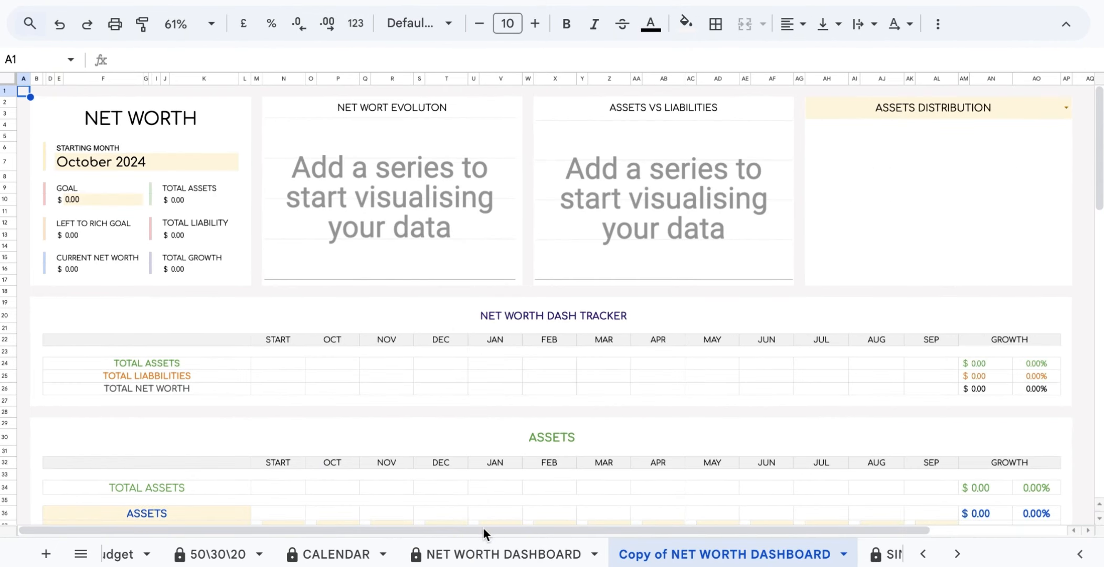
{"action": "left_click", "coordinate": [482, 557]}
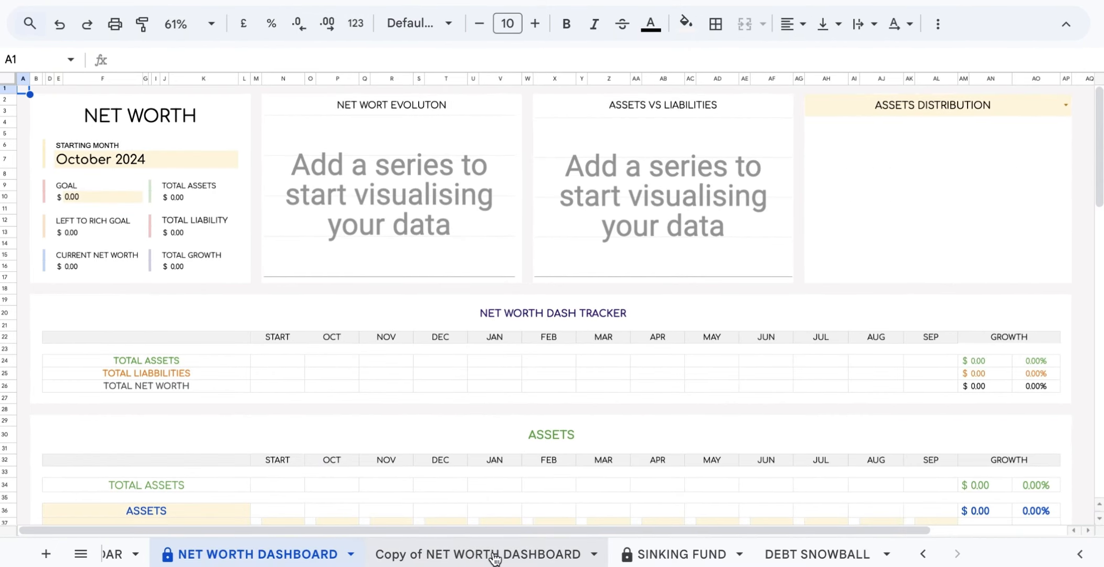
Hide the Copy of NET WORTH DASHBOARD sheet, then undo so it stays visible.
{"action": "left_click", "coordinate": [494, 557]}
{"action": "left_click", "coordinate": [843, 553]}
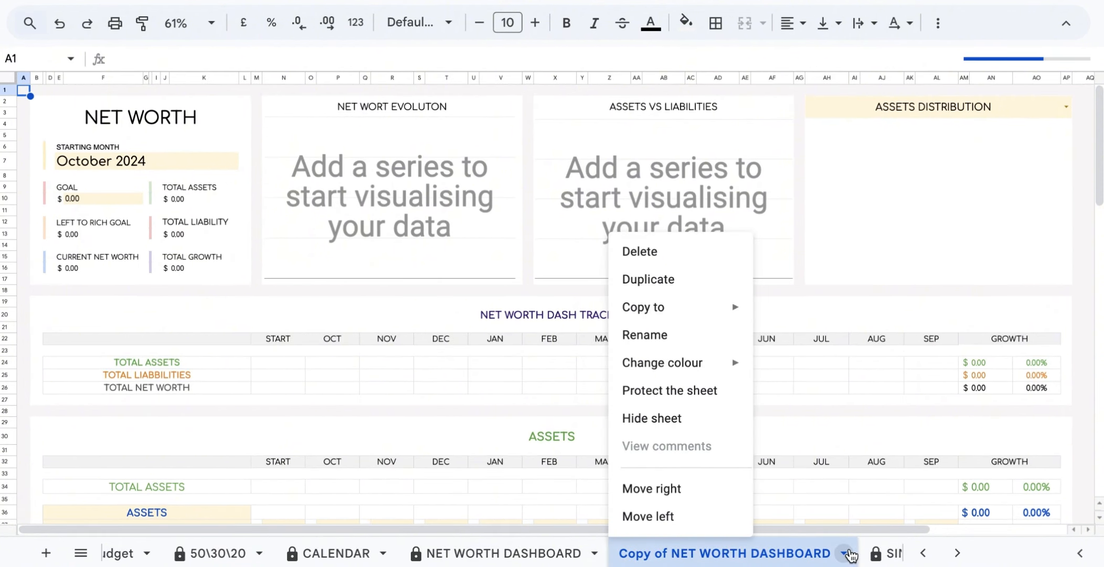
{"action": "left_click", "coordinate": [694, 418]}
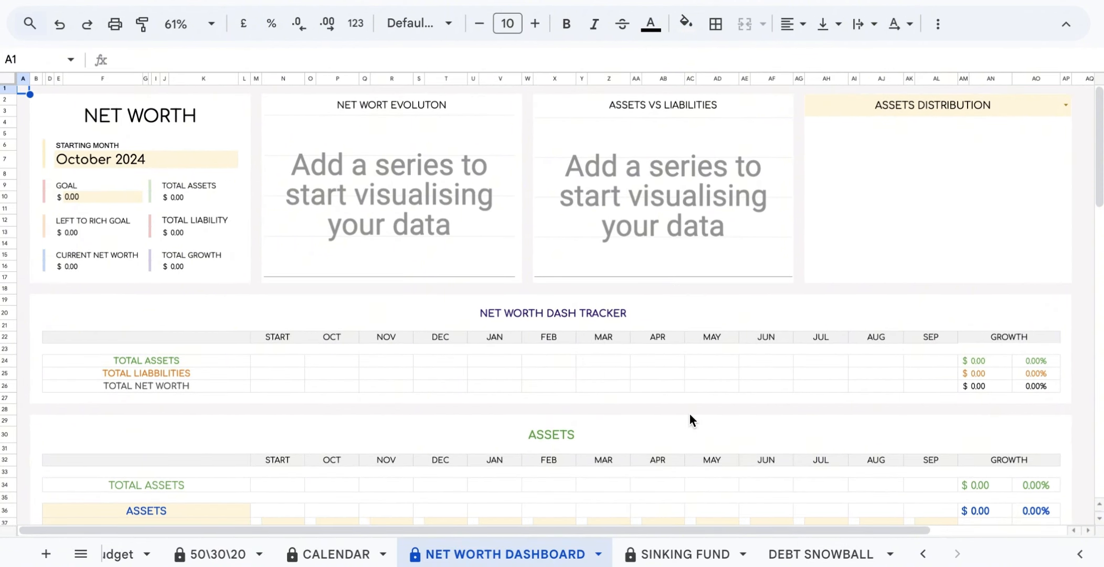
{"action": "key", "text": "ctrl+z"}
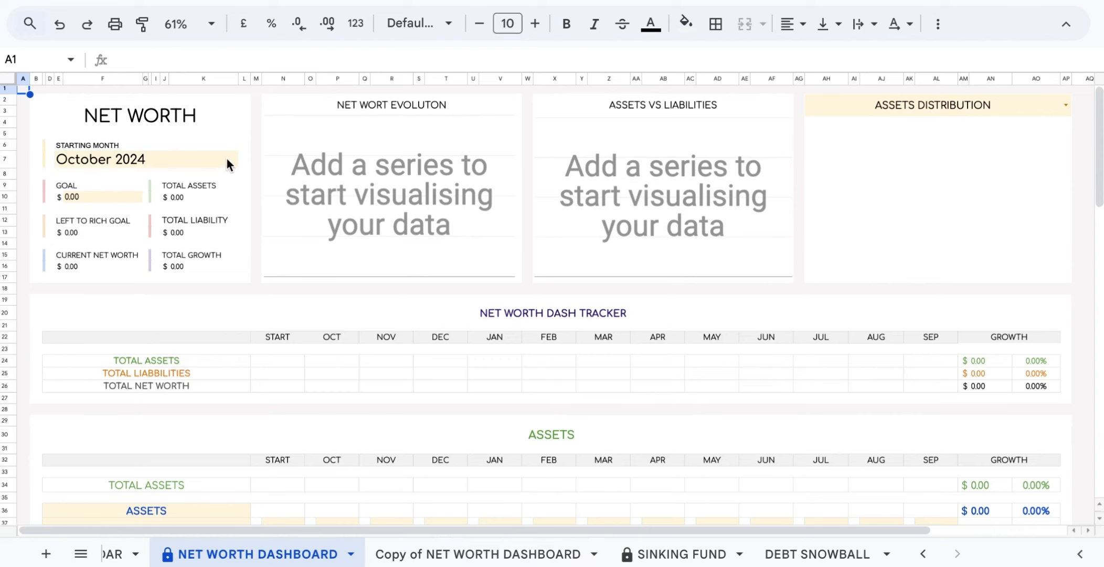
Set the starting month to September 2024 and check the tracker's month headers.
{"action": "left_click", "coordinate": [226, 162]}
{"action": "double_click", "coordinate": [226, 162]}
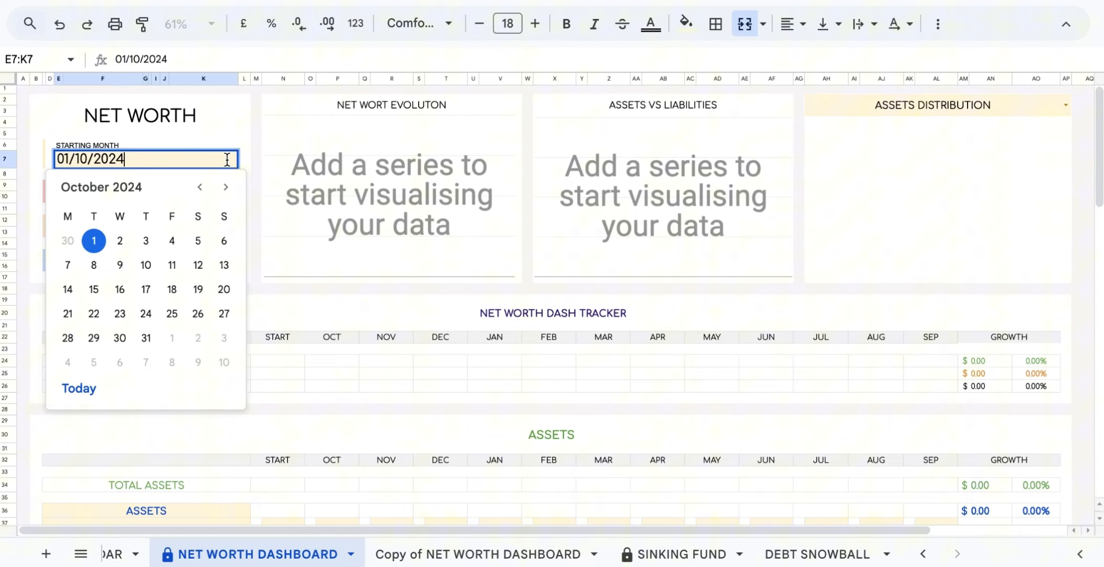
{"action": "left_click", "coordinate": [201, 187]}
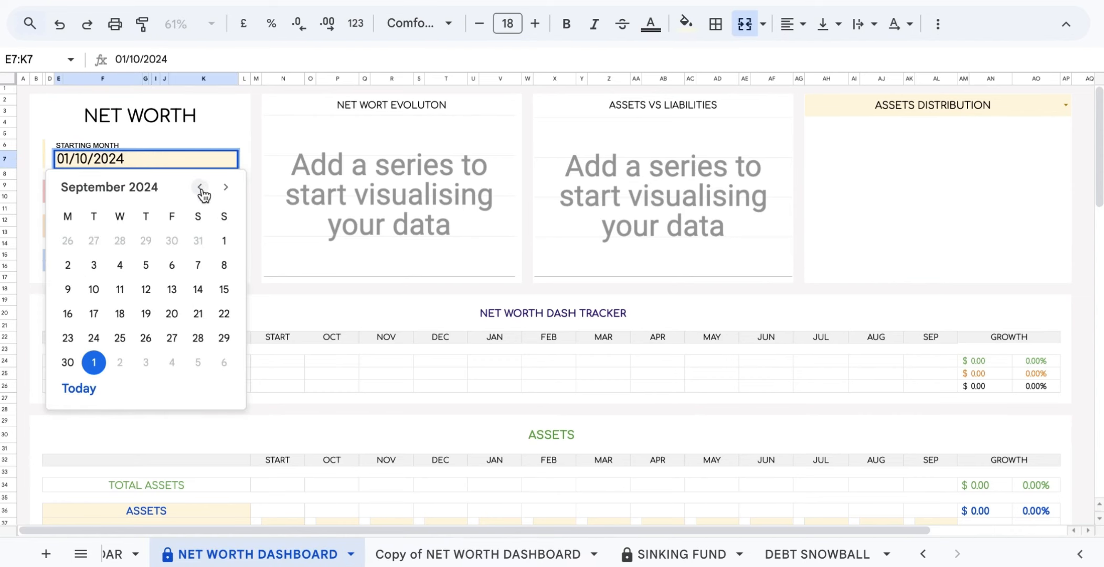
{"action": "left_click", "coordinate": [224, 243]}
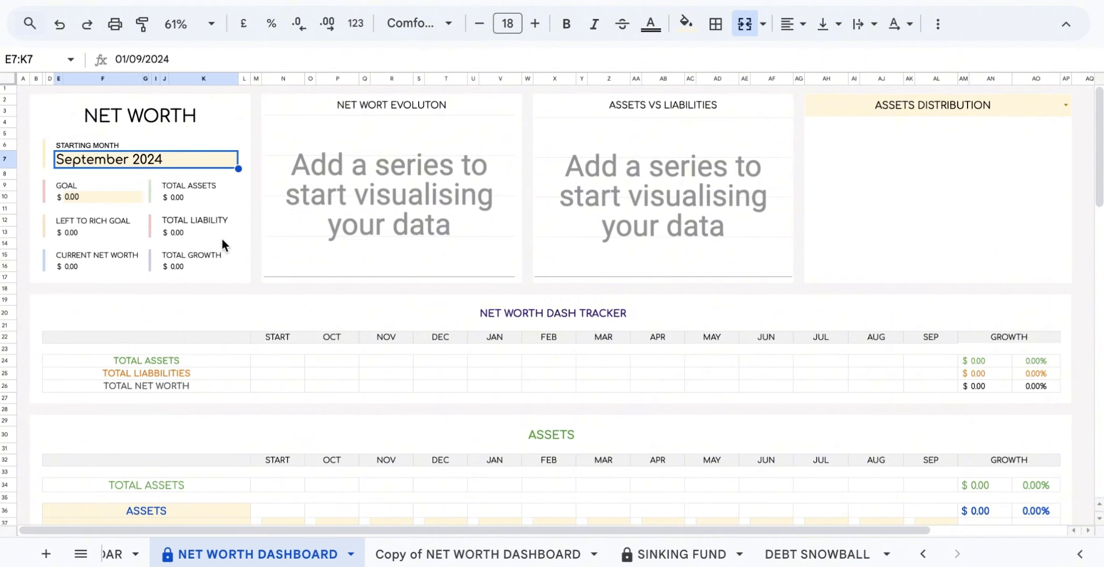
{"action": "left_click", "coordinate": [335, 340]}
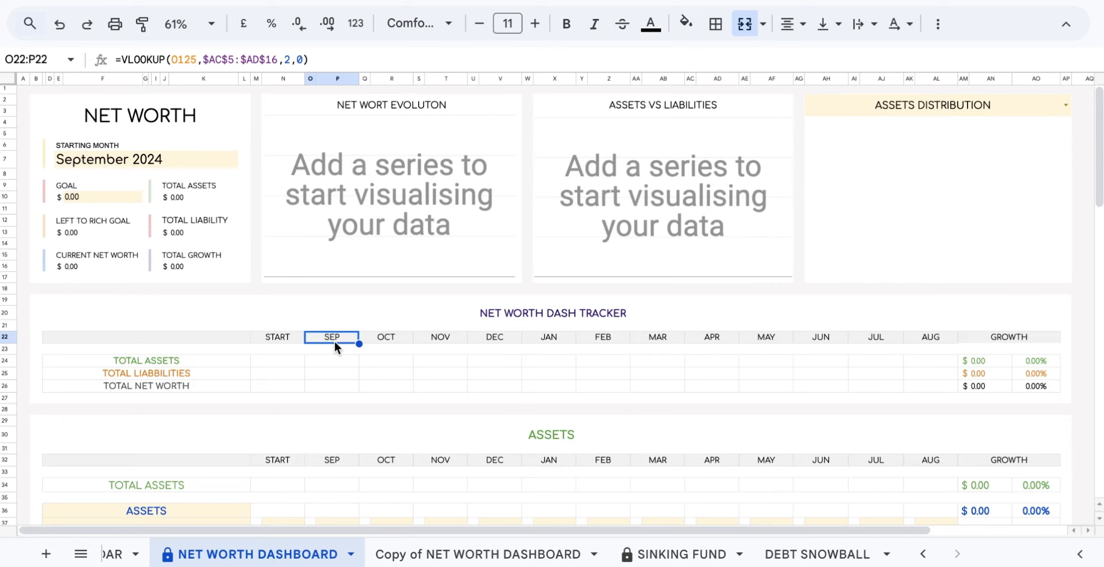
Replace the GOAL amount with 100,000.
{"action": "left_click", "coordinate": [129, 200]}
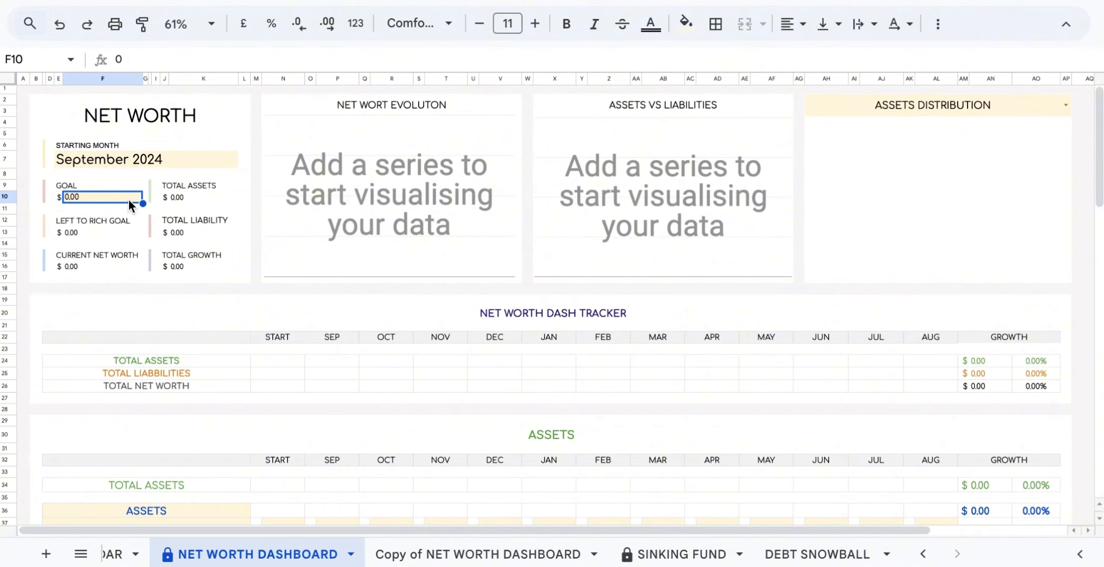
{"action": "double_click", "coordinate": [128, 198]}
{"action": "key", "text": "BackSpace"}
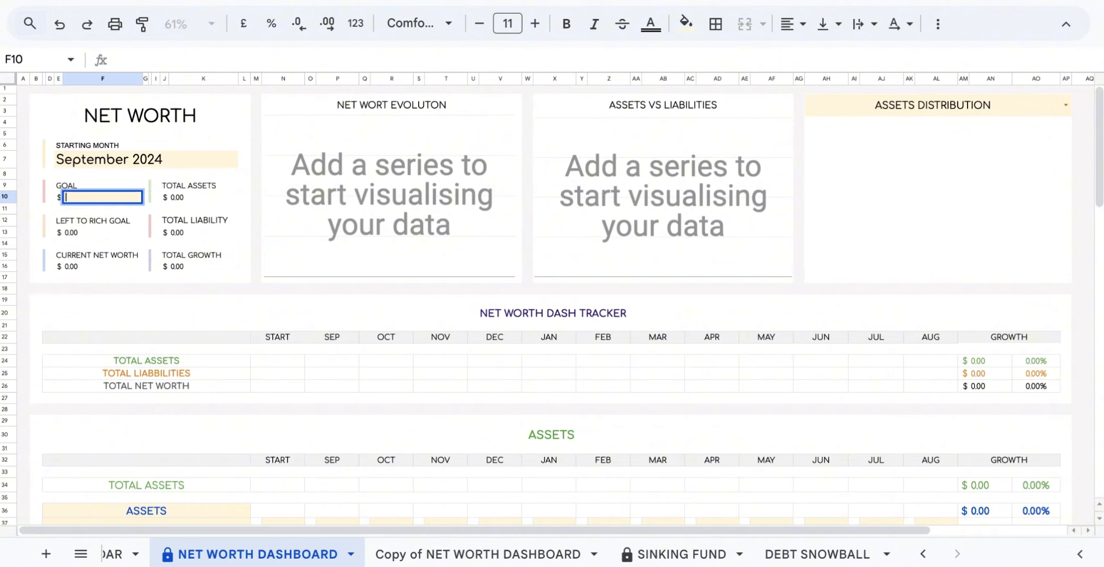
{"action": "type", "text": "10"}
{"action": "type", "text": "0,000"}
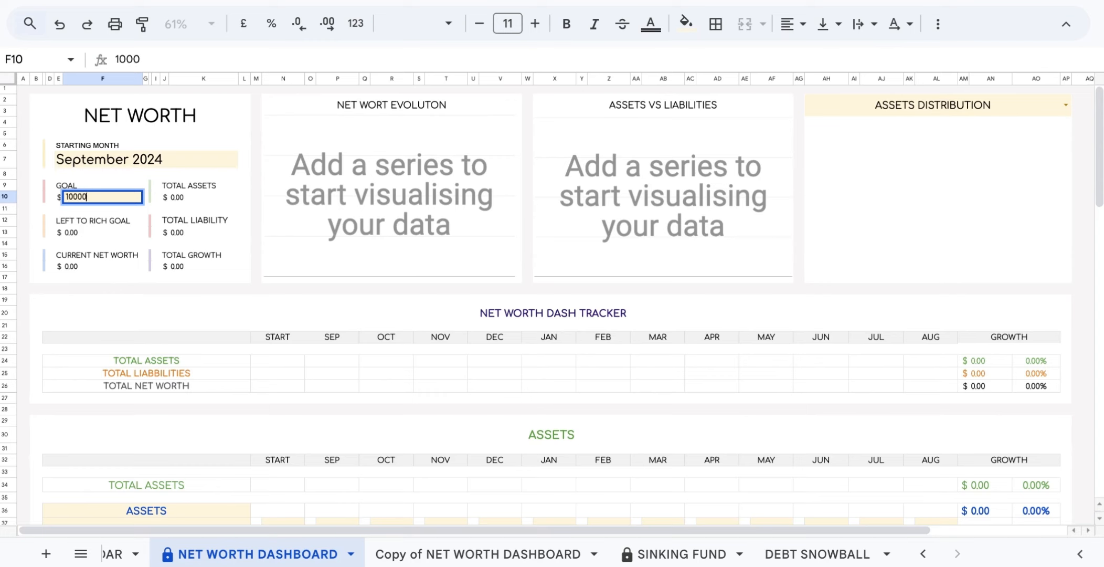
Select the NET WORTH DASH TRACKER block, then move down to the ASSETS heading.
{"action": "mouse_move", "coordinate": [36, 300]}
{"action": "left_mouse_down"}
{"action": "mouse_move", "coordinate": [664, 385]}
{"action": "mouse_move", "coordinate": [666, 396]}
{"action": "mouse_move", "coordinate": [771, 385]}
{"action": "mouse_move", "coordinate": [771, 404]}
{"action": "mouse_move", "coordinate": [842, 400]}
{"action": "left_mouse_up"}
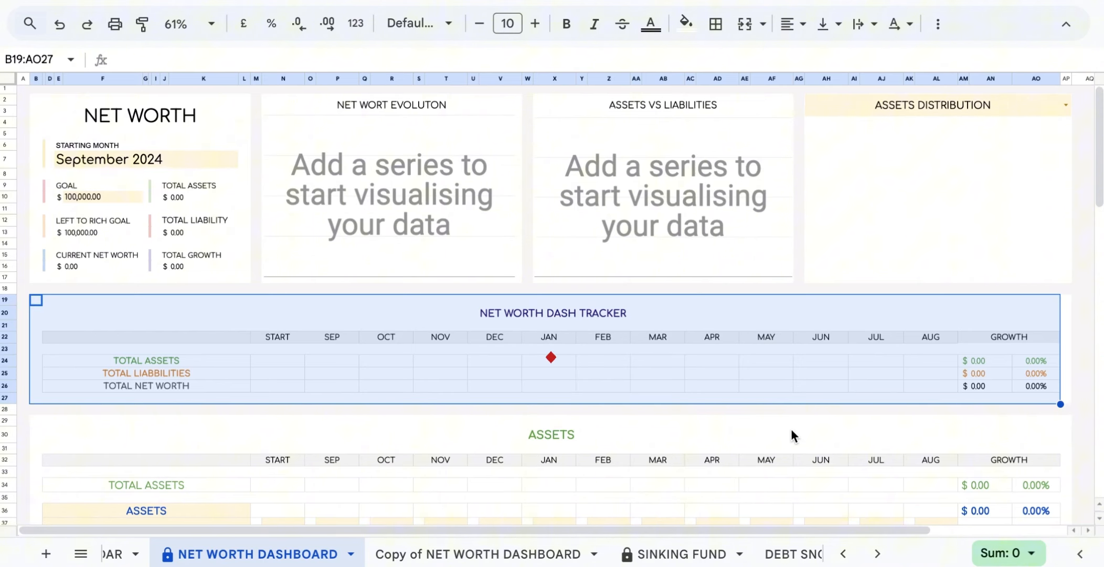
{"action": "left_click_drag", "start_coordinate": [791, 428], "coordinate": [842, 401]}
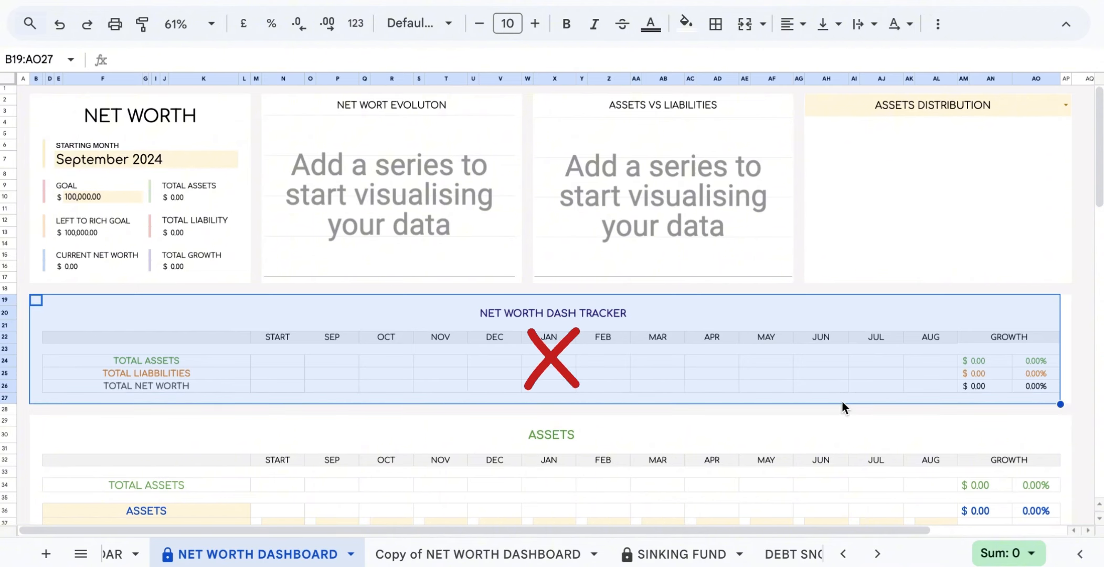
{"action": "scroll", "coordinate": [418, 256], "scroll_direction": "down", "scroll_amount": 3}
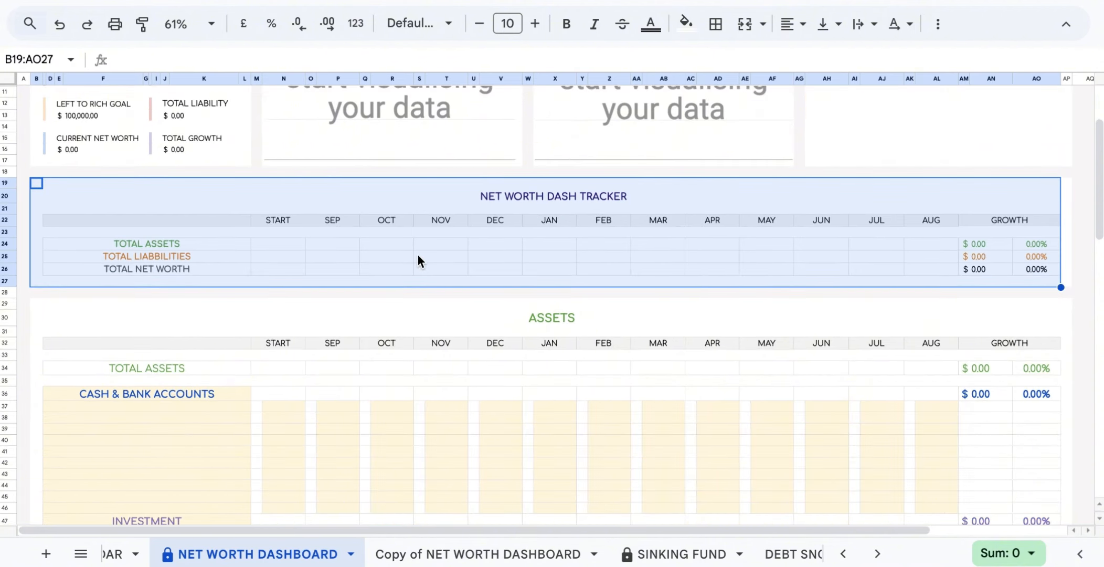
{"action": "scroll", "coordinate": [418, 257], "scroll_direction": "down", "scroll_amount": 4}
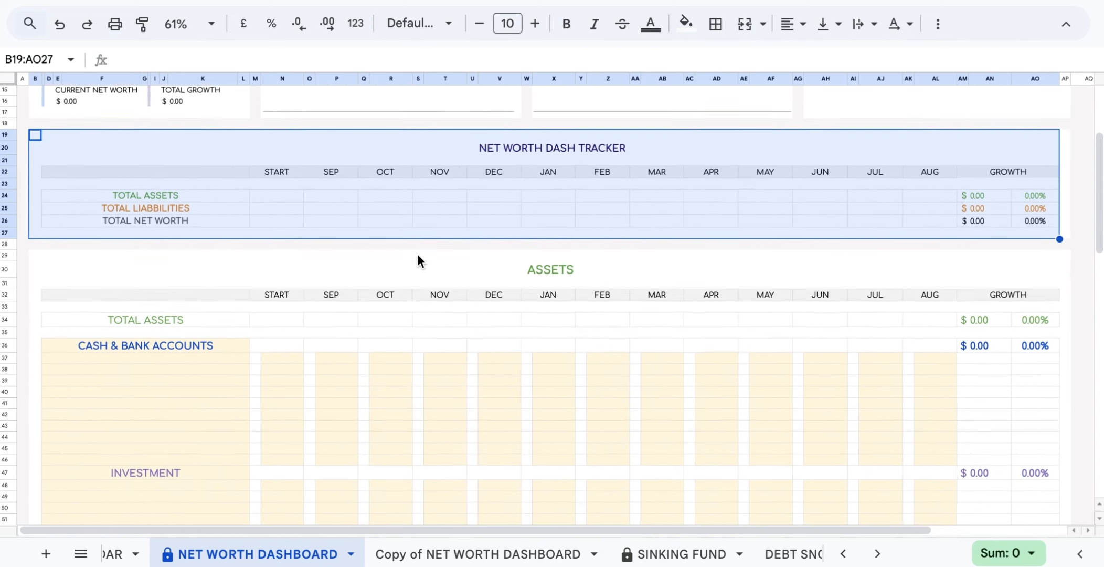
{"action": "scroll", "coordinate": [418, 259], "scroll_direction": "down", "scroll_amount": 1}
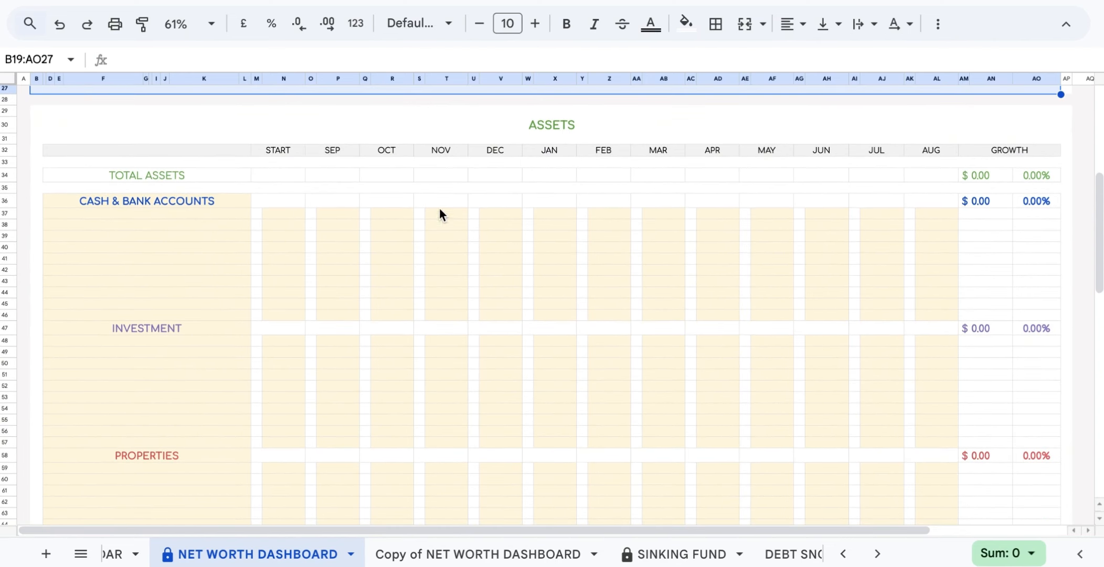
{"action": "left_click", "coordinate": [548, 125]}
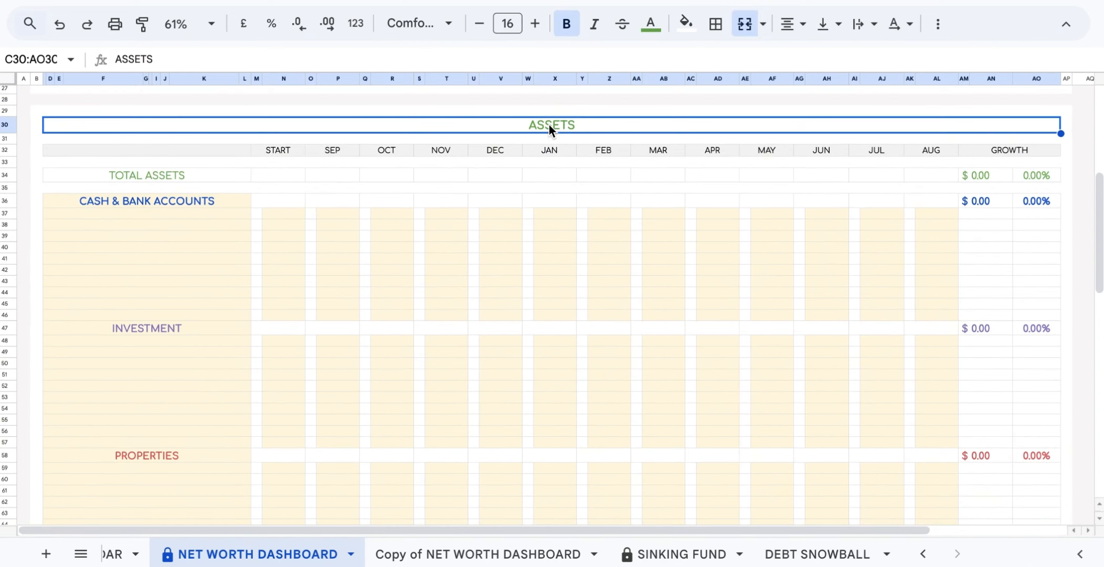
Review the Cash & Bank Accounts, Investment, Properties and Other Assets headings.
{"action": "left_click", "coordinate": [232, 202]}
{"action": "left_click", "coordinate": [187, 328]}
{"action": "left_click", "coordinate": [181, 452]}
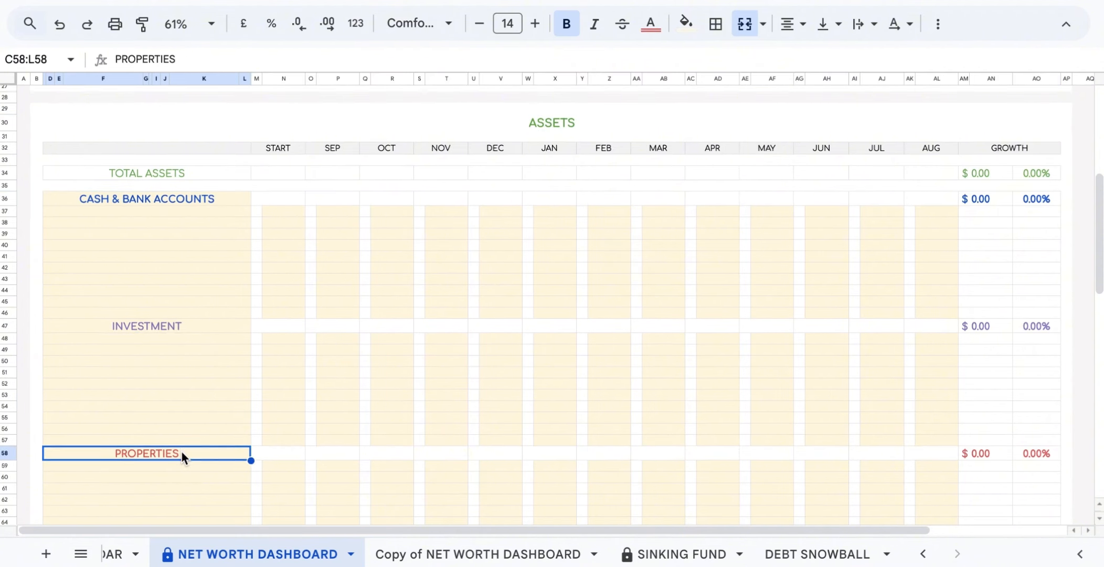
{"action": "scroll", "coordinate": [181, 451], "scroll_direction": "down", "scroll_amount": 3}
{"action": "left_click", "coordinate": [173, 503]}
{"action": "scroll", "coordinate": [173, 501], "scroll_direction": "up", "scroll_amount": 3}
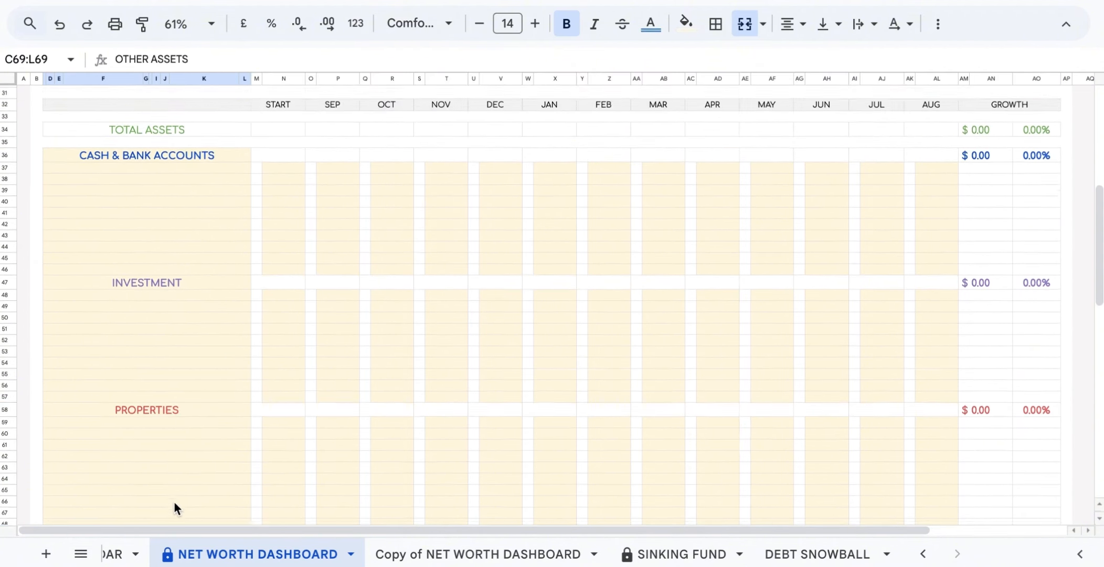
{"action": "left_click", "coordinate": [197, 215]}
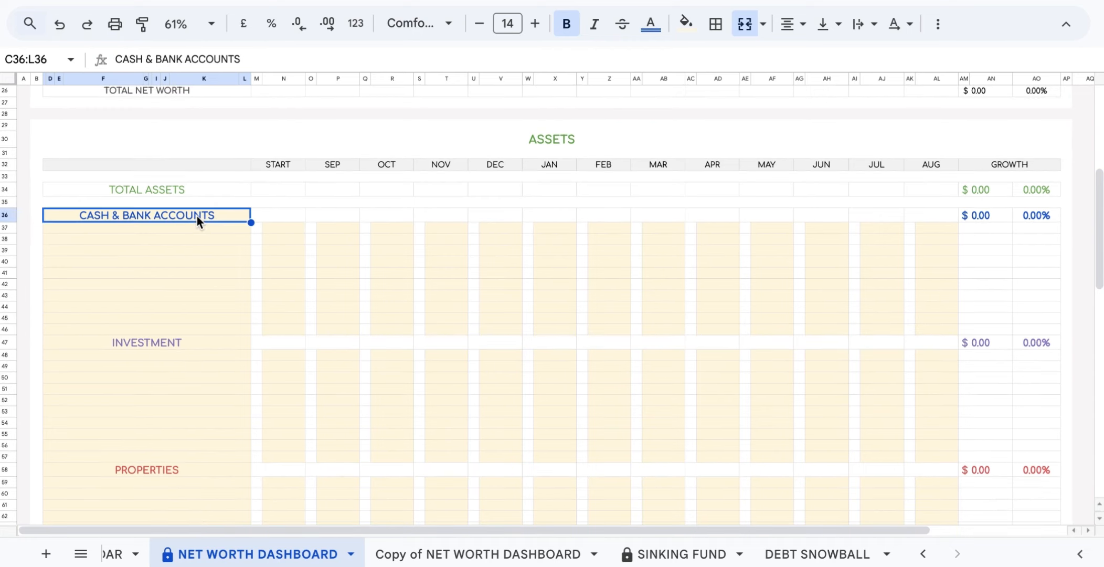
{"action": "left_click", "coordinate": [226, 344]}
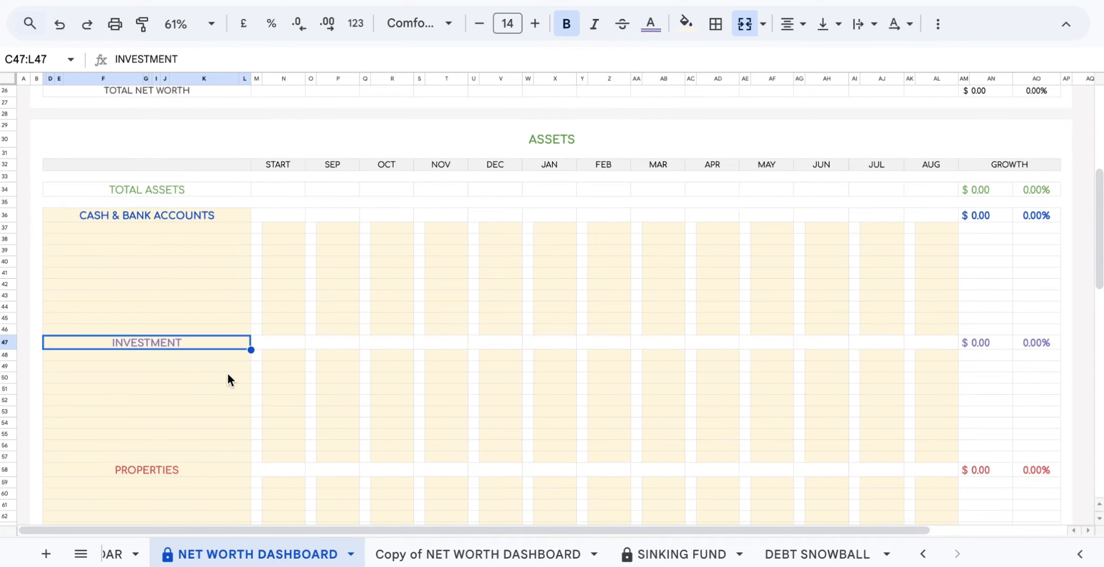
Rename PROPERTIES to BUSINESS PROPERTIES and OTHER ASSETS to PERSONAL PROPERTIES.
{"action": "left_click", "coordinate": [209, 469]}
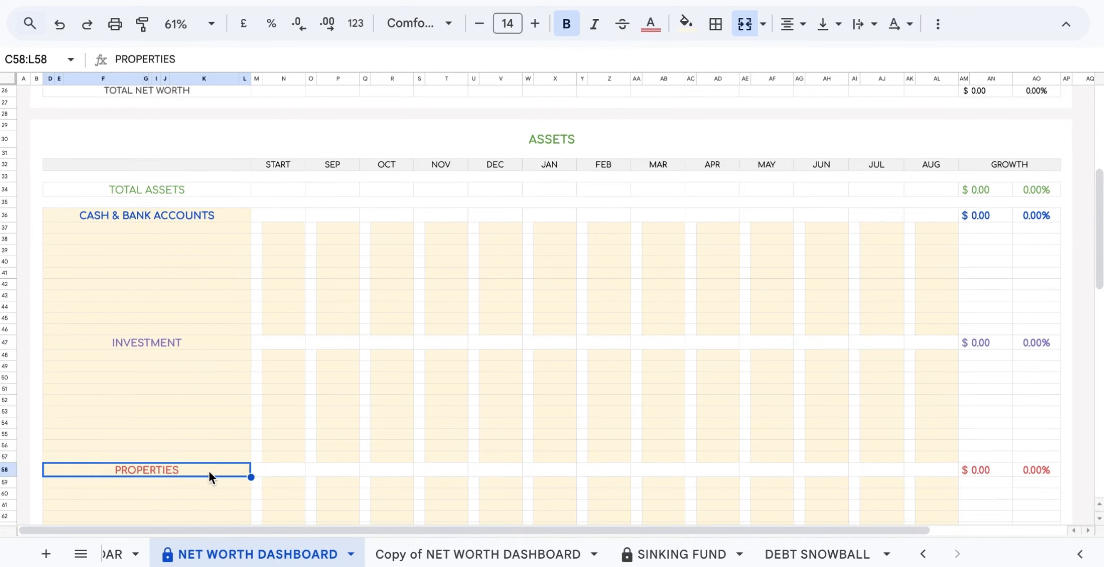
{"action": "key", "text": "Delete"}
{"action": "type", "text": "BUSINESS PRO"}
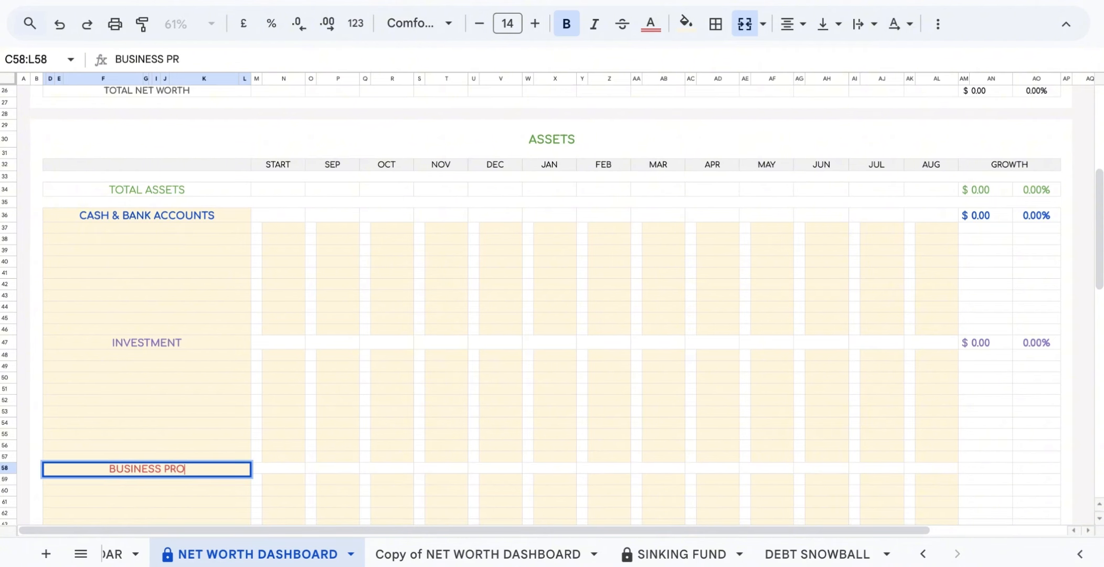
{"action": "type", "text": "PERTIES"}
{"action": "left_click", "coordinate": [208, 500]}
{"action": "scroll", "coordinate": [209, 500], "scroll_direction": "down", "scroll_amount": 2}
{"action": "triple_click", "coordinate": [183, 500]}
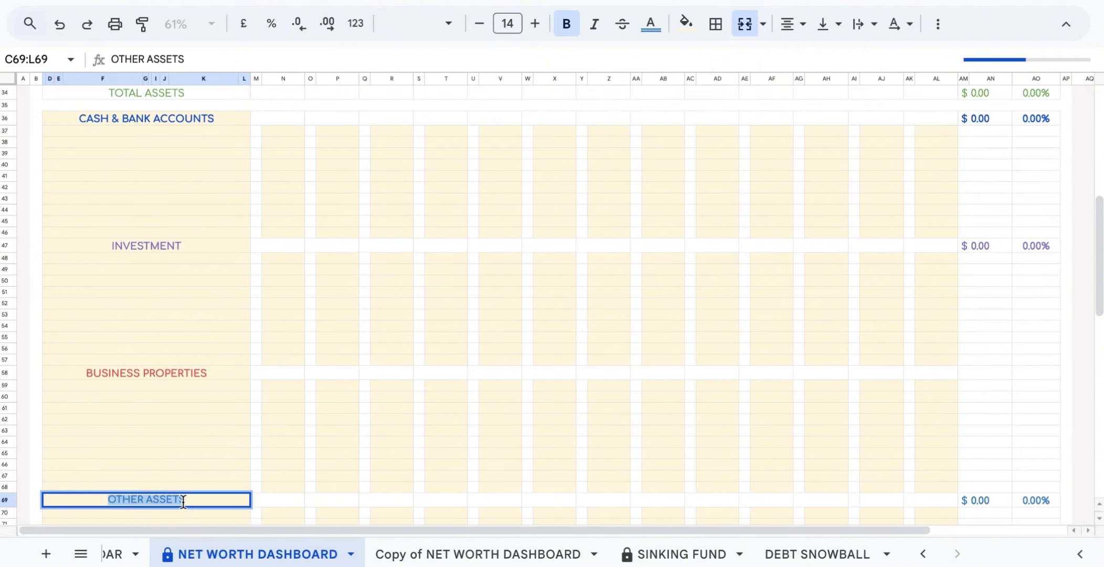
{"action": "type", "text": "PERSONAL PROPE"}
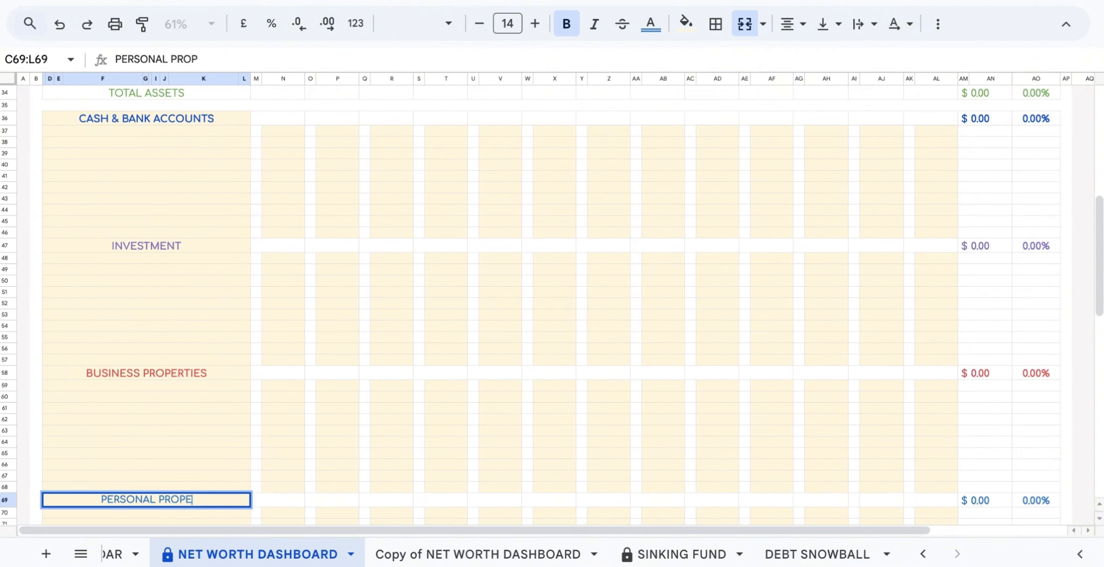
{"action": "type", "text": "RTIES"}
{"action": "scroll", "coordinate": [184, 246], "scroll_direction": "up", "scroll_amount": 2}
Label asset rows Cash, Card 1, Card 2, Crypto, Shares and Newland 89.
{"action": "double_click", "coordinate": [181, 229]}
{"action": "type", "text": "Cash"}
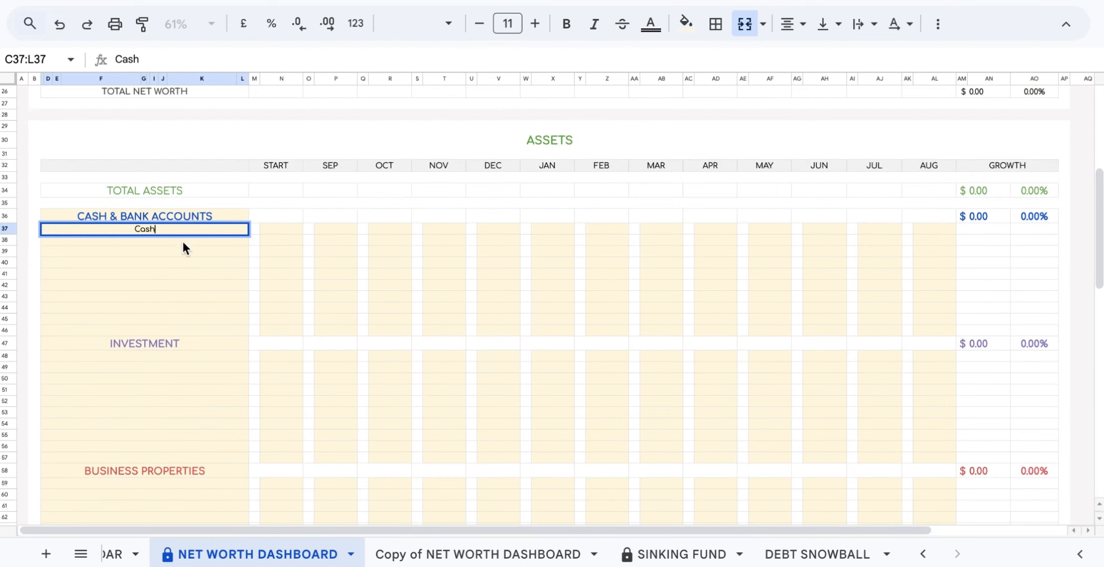
{"action": "left_click", "coordinate": [183, 242]}
{"action": "type", "text": "Card 1"}
{"action": "left_click", "coordinate": [181, 251]}
{"action": "type", "text": "Card 2"}
{"action": "left_click", "coordinate": [176, 356]}
{"action": "type", "text": "Crypto"}
{"action": "left_click", "coordinate": [164, 369]}
{"action": "type", "text": "Shares"}
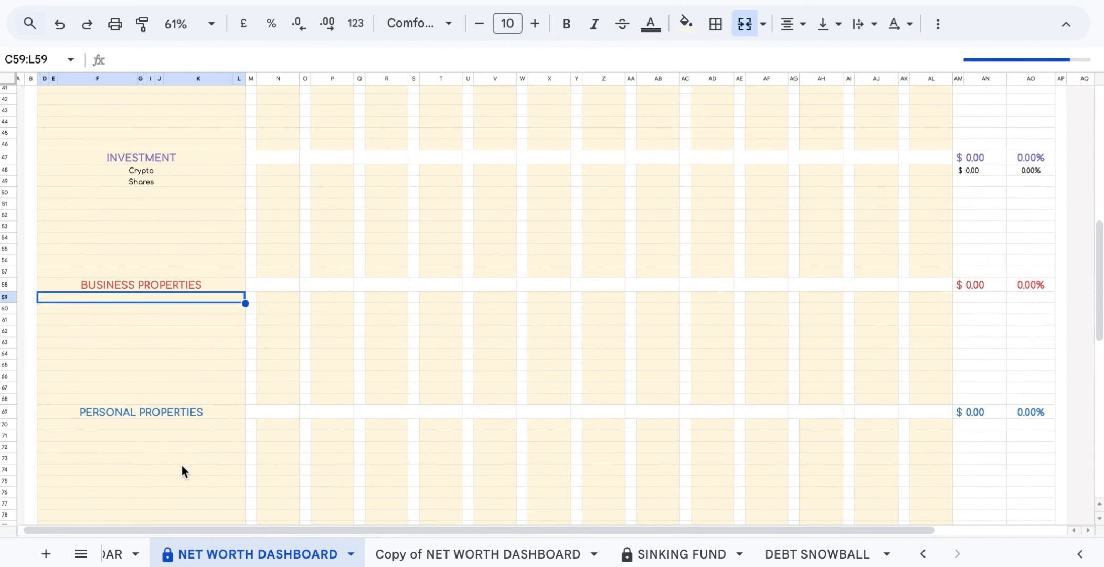
{"action": "type", "text": "Newland 89"}
Add business properties Beverly 101 and Tara C. 24.
{"action": "left_click", "coordinate": [189, 309]}
{"action": "type", "text": "Beverly 101"}
{"action": "left_click", "coordinate": [190, 320]}
{"action": "type", "text": "Tara C. 24"}
{"action": "left_click", "coordinate": [192, 331]}
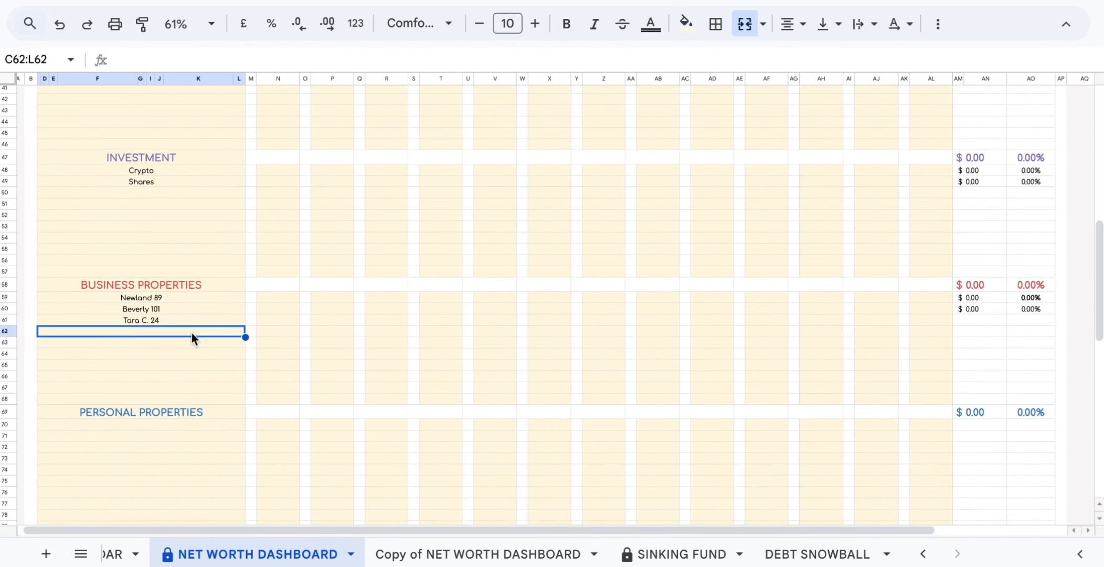
Add personal property rows Flat 1 and Flat 2.
{"action": "left_click", "coordinate": [171, 424]}
{"action": "scroll", "coordinate": [170, 422], "scroll_direction": "down", "scroll_amount": 2}
{"action": "type", "text": "Flat 1"}
{"action": "key", "text": "Return"}
{"action": "type", "text": "Flat 2"}
{"action": "scroll", "coordinate": [284, 210], "scroll_direction": "up", "scroll_amount": 5}
{"action": "double_click", "coordinate": [284, 176]}
Enter START amounts 1200, 700, 900, 8000 and 3200 for cash, cards and investments.
{"action": "type", "text": "1200"}
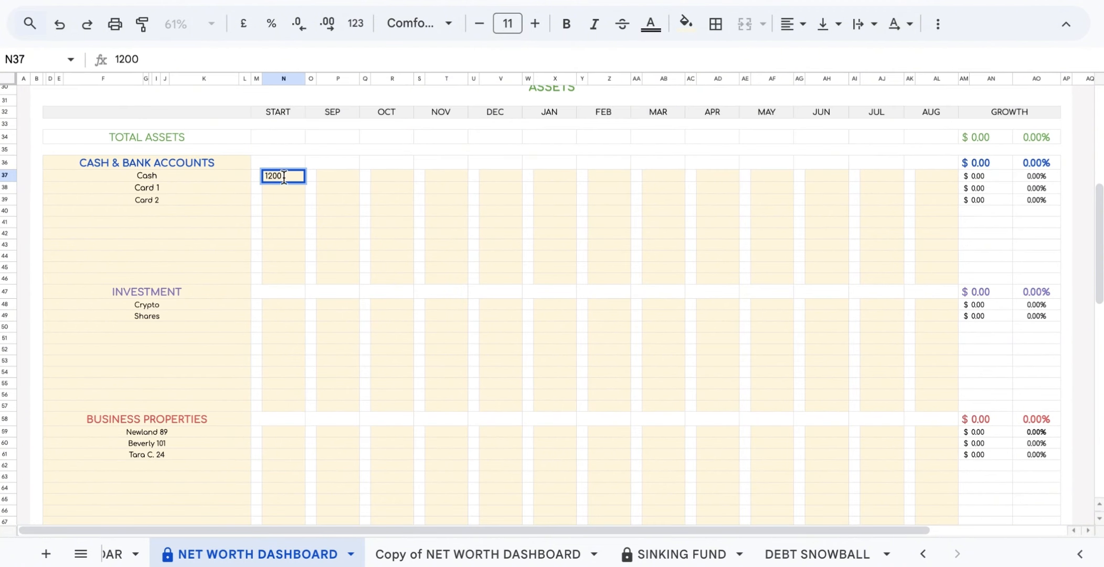
{"action": "left_click", "coordinate": [280, 190]}
{"action": "type", "text": "700"}
{"action": "left_click", "coordinate": [279, 202]}
{"action": "type", "text": "900"}
{"action": "left_click", "coordinate": [286, 304]}
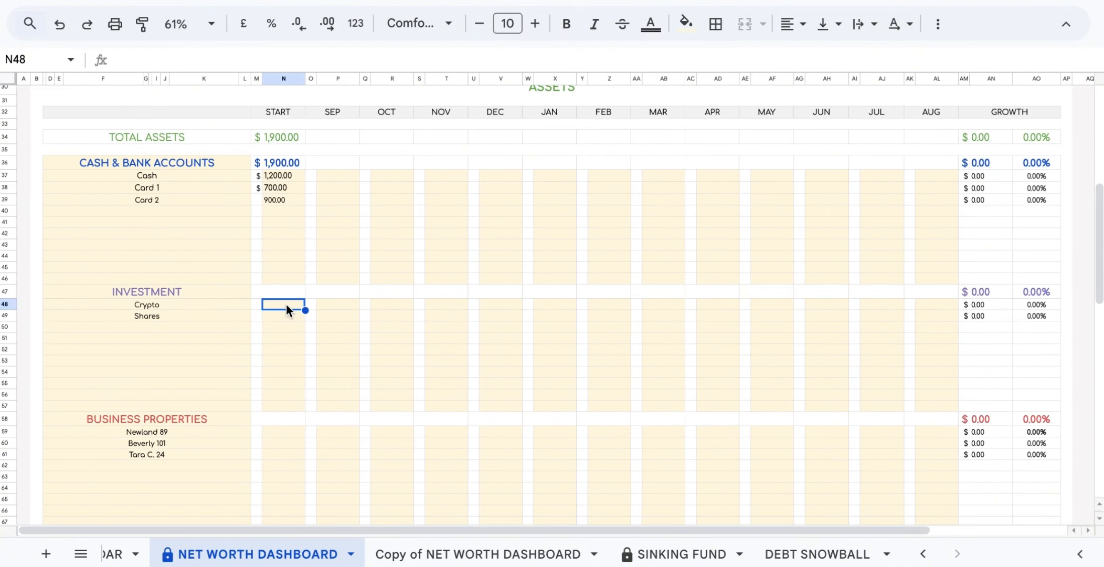
{"action": "type", "text": "8000"}
{"action": "left_click", "coordinate": [296, 313]}
{"action": "type", "text": "3200"}
Enter business property START amounts 50000 and 27000, correcting a mistyped 500000.
{"action": "left_click", "coordinate": [294, 433]}
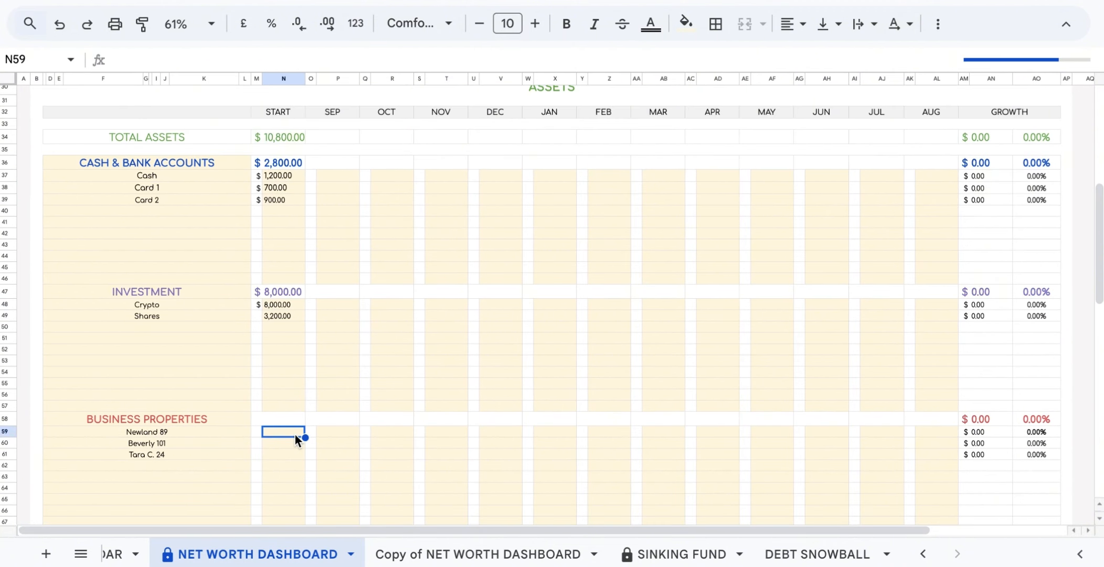
{"action": "type", "text": "50000"}
{"action": "left_click", "coordinate": [292, 441]}
{"action": "type", "text": "500000"}
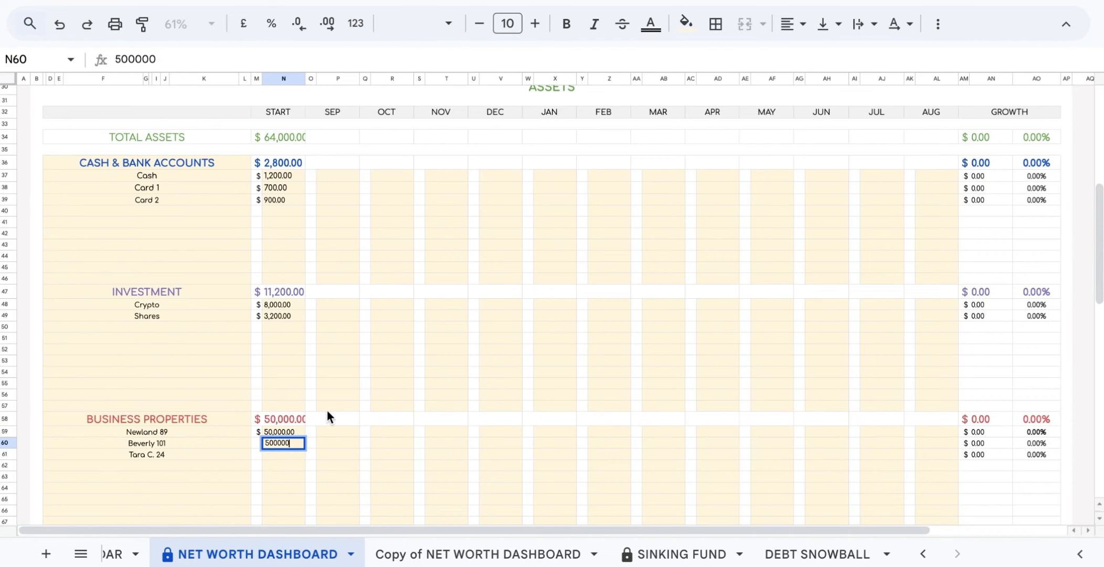
{"action": "key", "text": "BackSpace"}
{"action": "left_click", "coordinate": [285, 455]}
{"action": "type", "text": "27000"}
Enter START amounts 20000, 22000, 18000, 100,000 and 70000 for the flats and houses.
{"action": "scroll", "coordinate": [309, 497], "scroll_direction": "down", "scroll_amount": 4}
{"action": "left_click", "coordinate": [272, 346]}
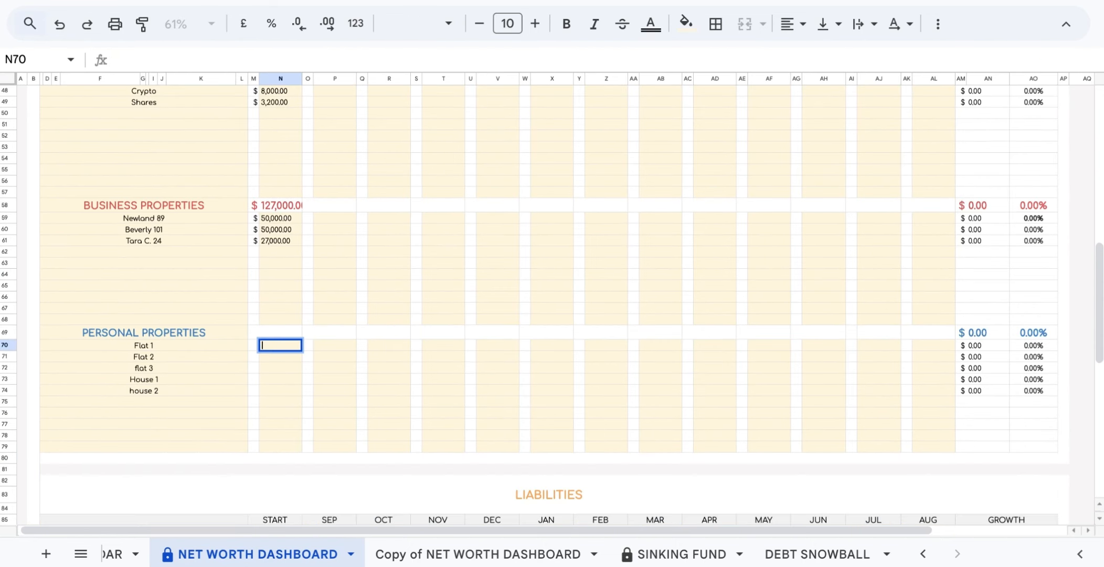
{"action": "type", "text": "20000"}
{"action": "key", "text": "Return"}
{"action": "type", "text": "22000"}
{"action": "key", "text": "Return"}
{"action": "type", "text": "18000"}
{"action": "key", "text": "Return"}
{"action": "type", "text": "10"}
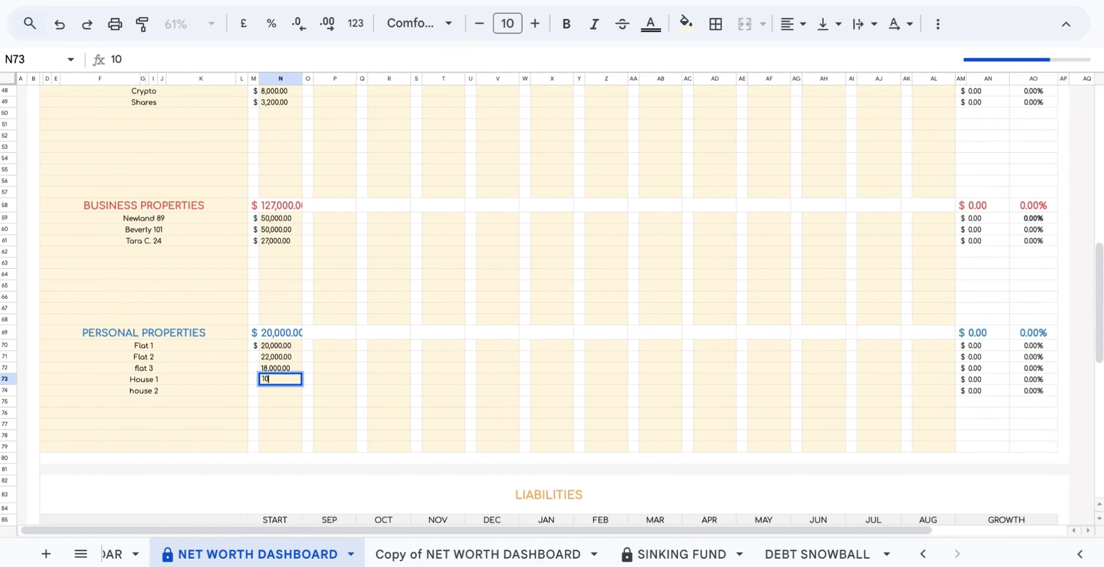
{"action": "type", "text": "0,000"}
{"action": "left_click", "coordinate": [289, 388]}
{"action": "type", "text": "70000"}
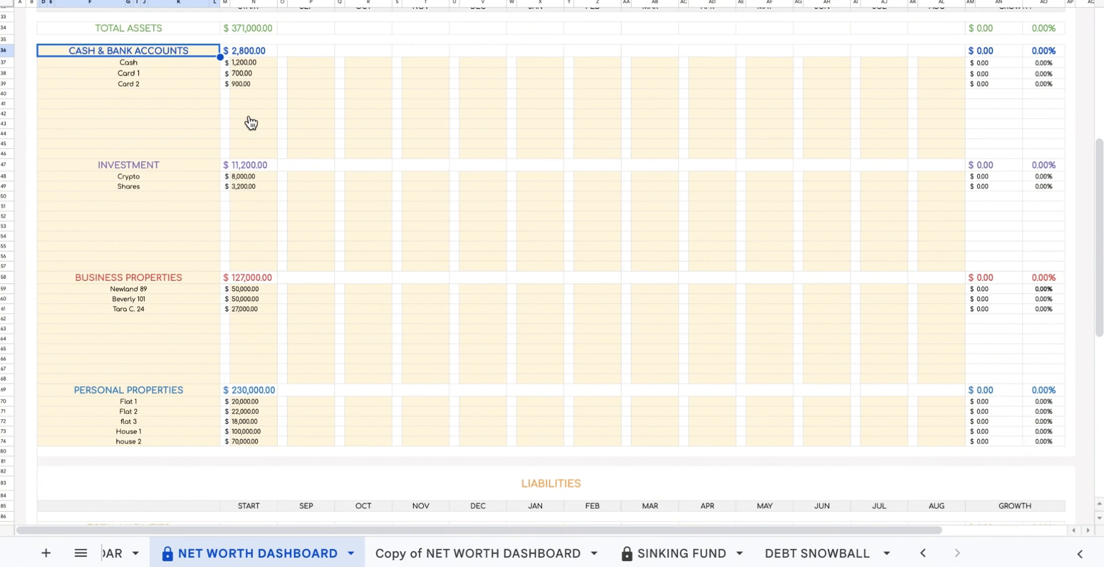
Enter SEP amounts 2300, 1800, 1200 for Cash and cards, and 22000, 18000 for the flats.
{"action": "left_click", "coordinate": [300, 62]}
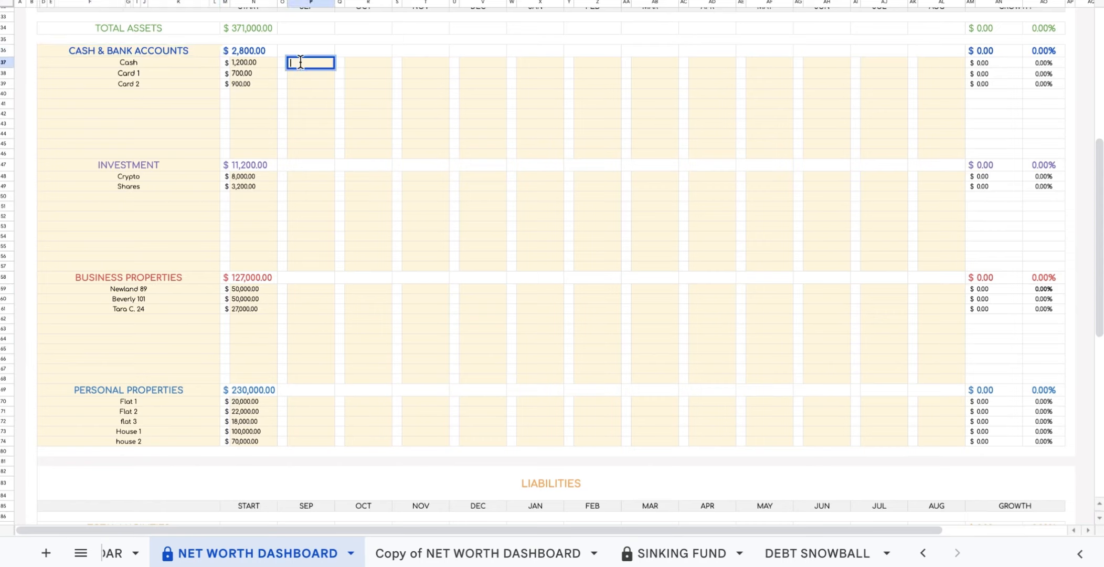
{"action": "type", "text": "2300"}
{"action": "left_click", "coordinate": [311, 76]}
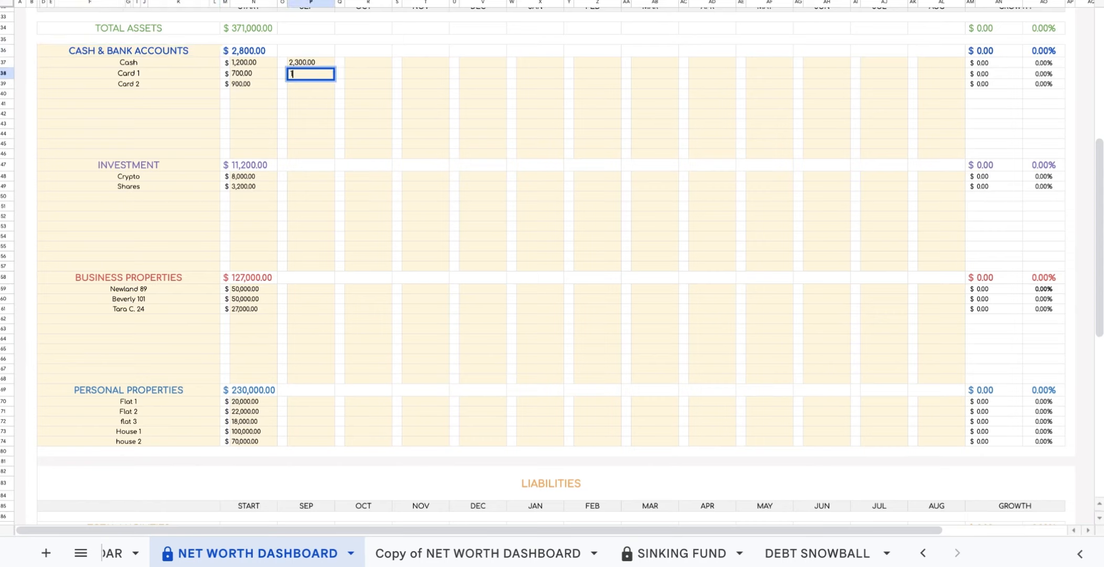
{"action": "type", "text": "1800"}
{"action": "left_click", "coordinate": [310, 86]}
{"action": "type", "text": "1"}
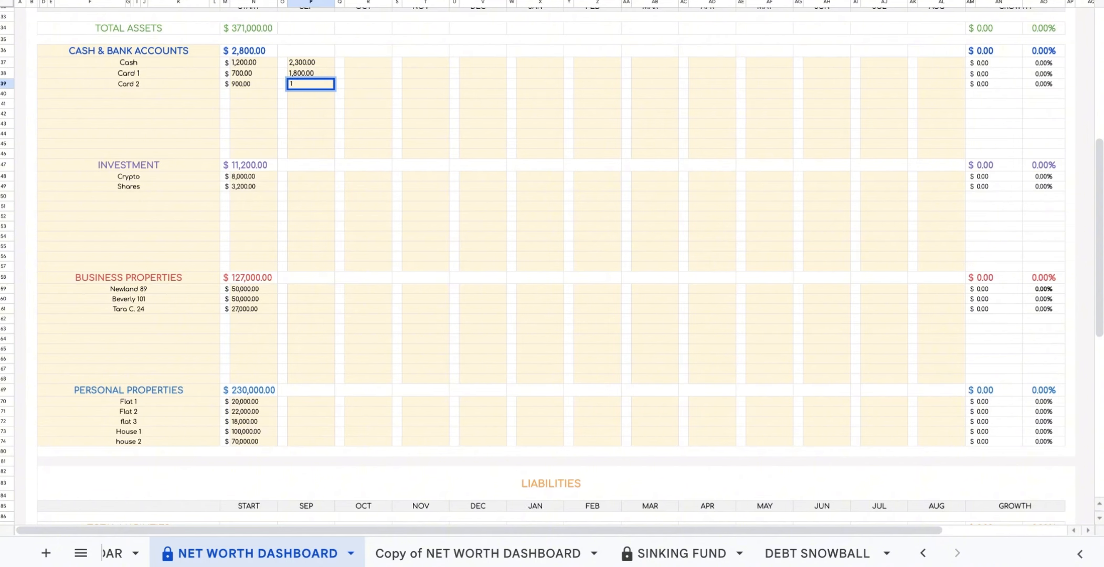
{"action": "type", "text": "200"}
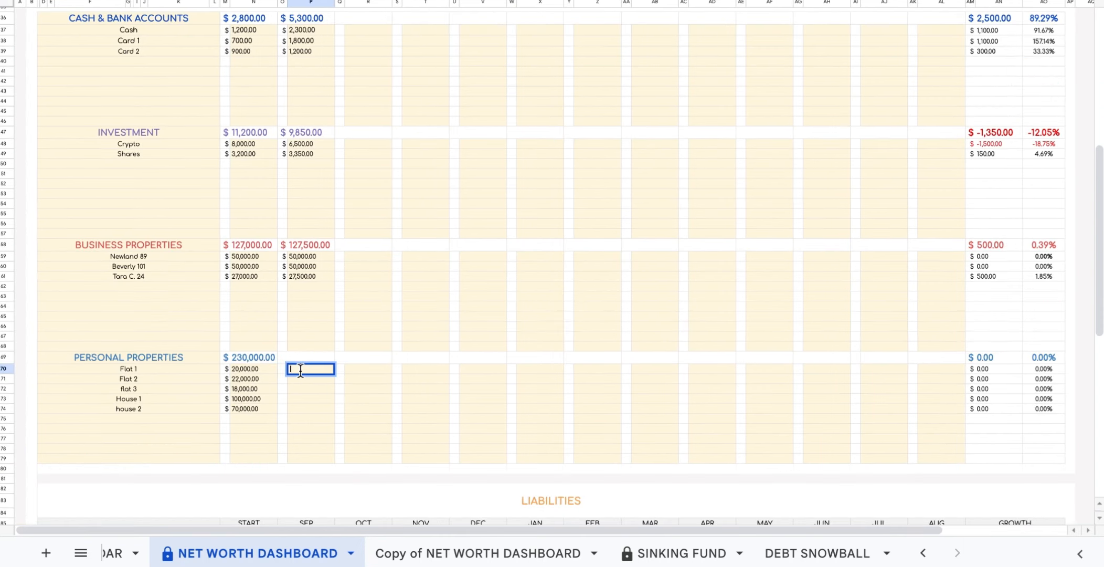
{"action": "key", "text": "Return"}
{"action": "type", "text": "22000"}
{"action": "key", "text": "Return"}
{"action": "type", "text": "18000"}
{"action": "key", "text": "Return"}
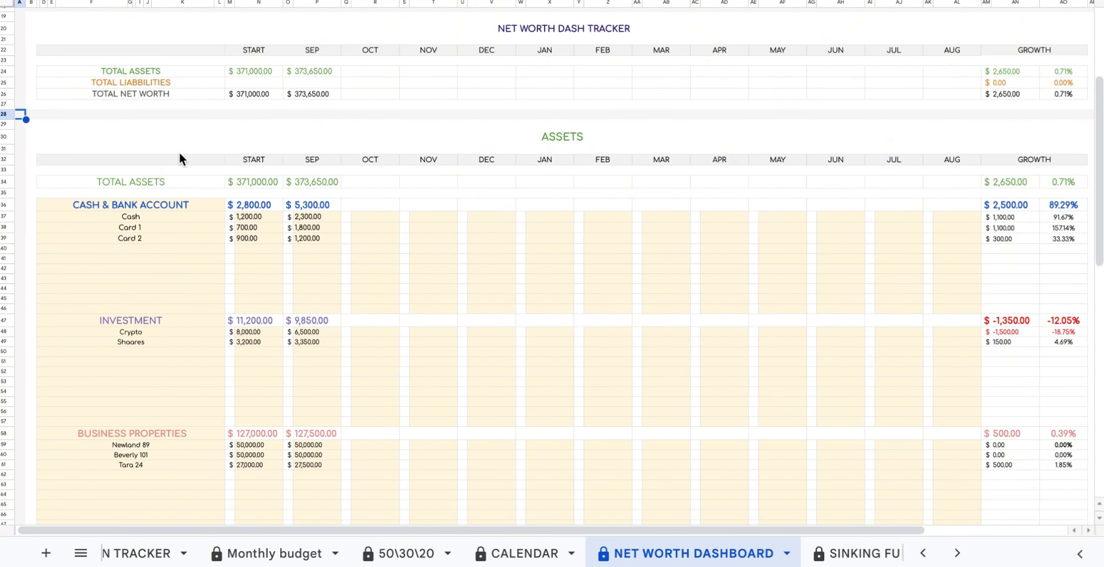
{"action": "left_click", "coordinate": [265, 161]}
{"action": "left_click", "coordinate": [335, 160]}
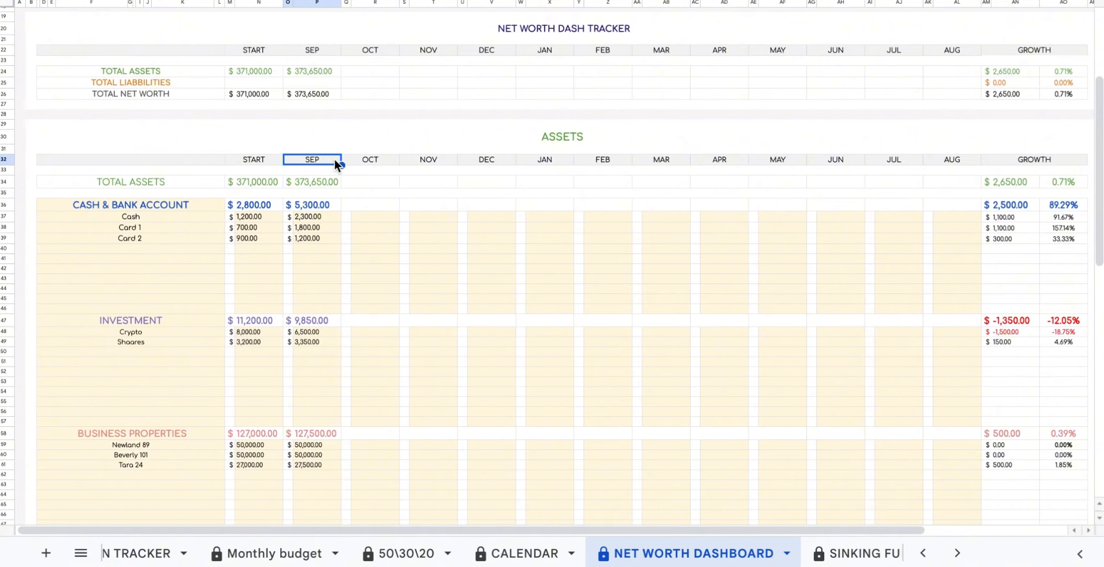
{"action": "left_click", "coordinate": [188, 69]}
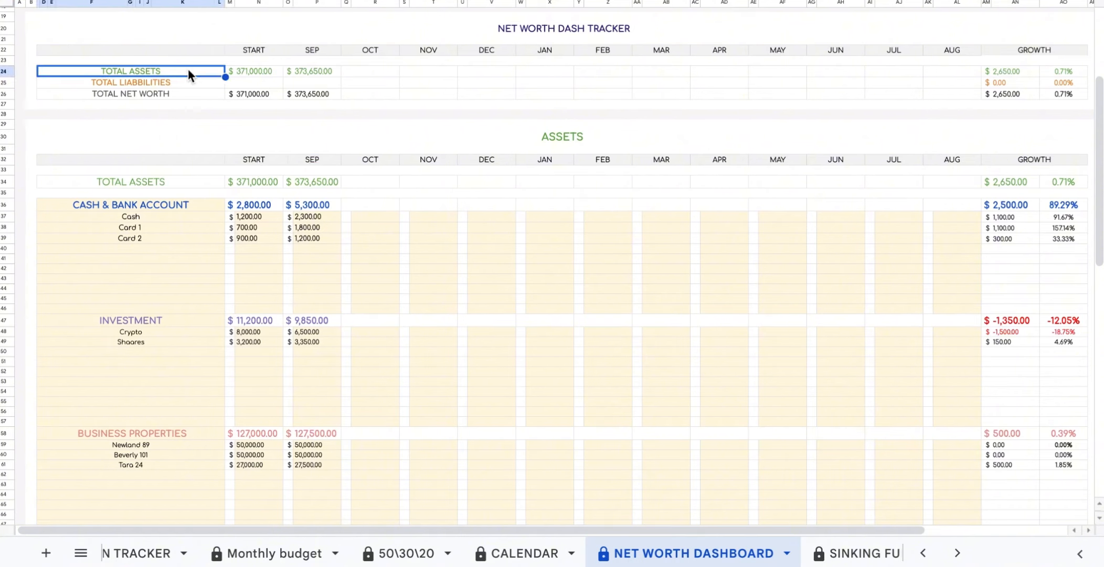
{"action": "left_click", "coordinate": [176, 183]}
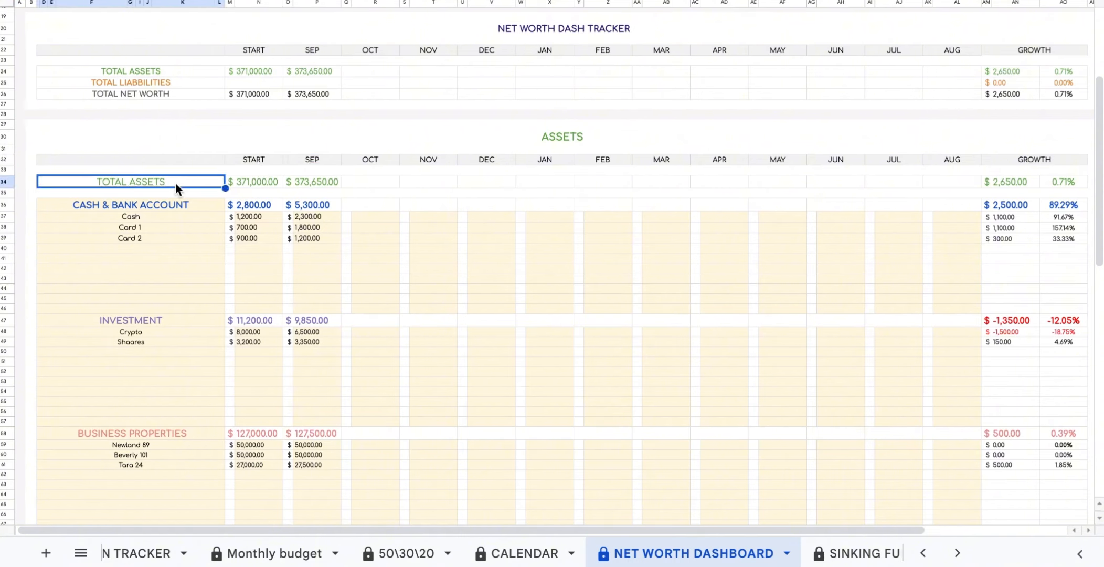
{"action": "left_click", "coordinate": [270, 185]}
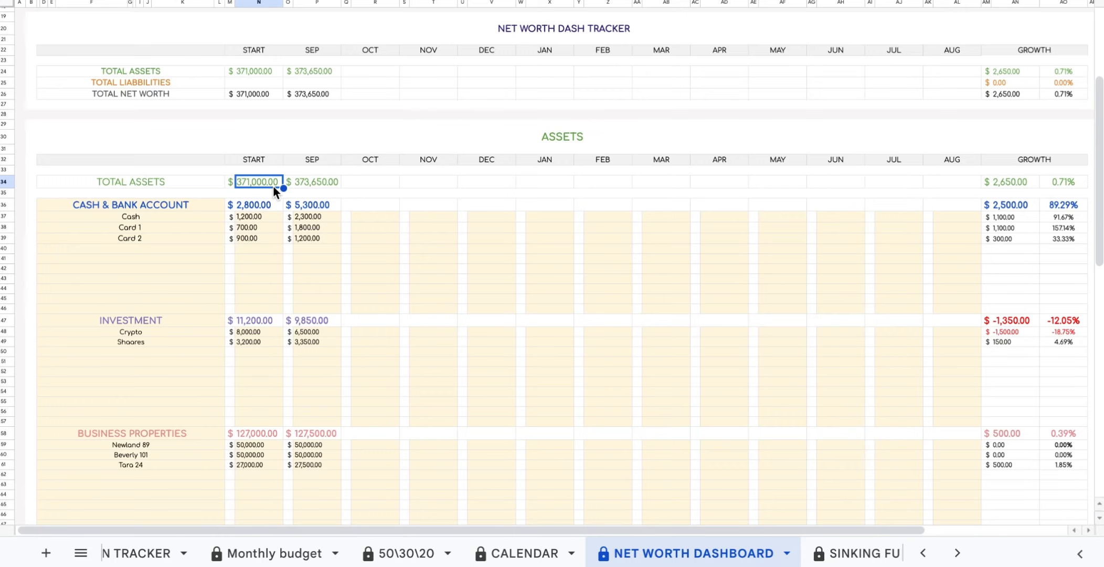
{"action": "left_click", "coordinate": [337, 182]}
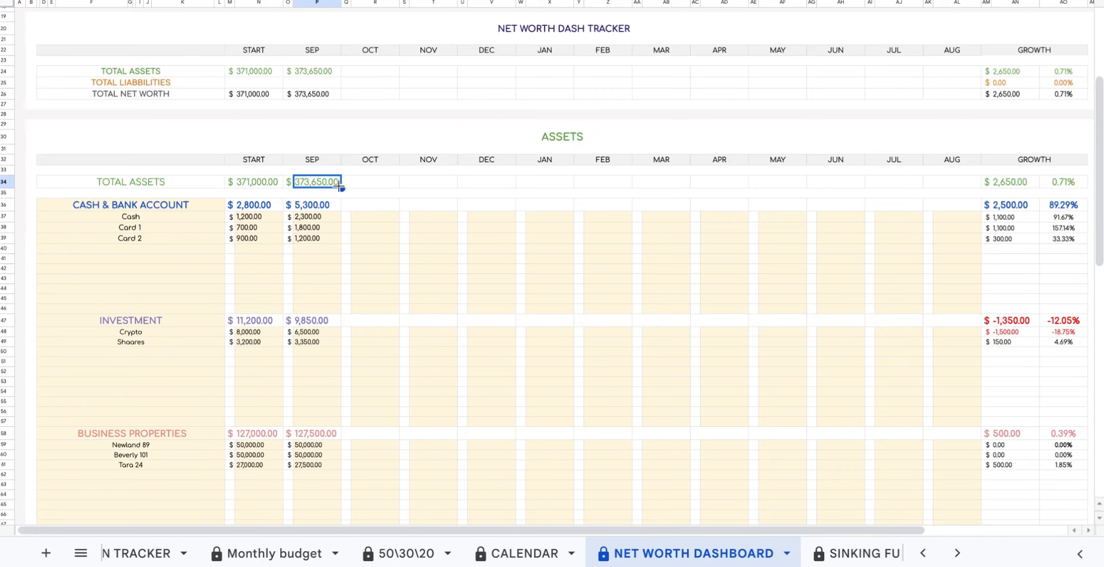
{"action": "left_click", "coordinate": [1033, 184]}
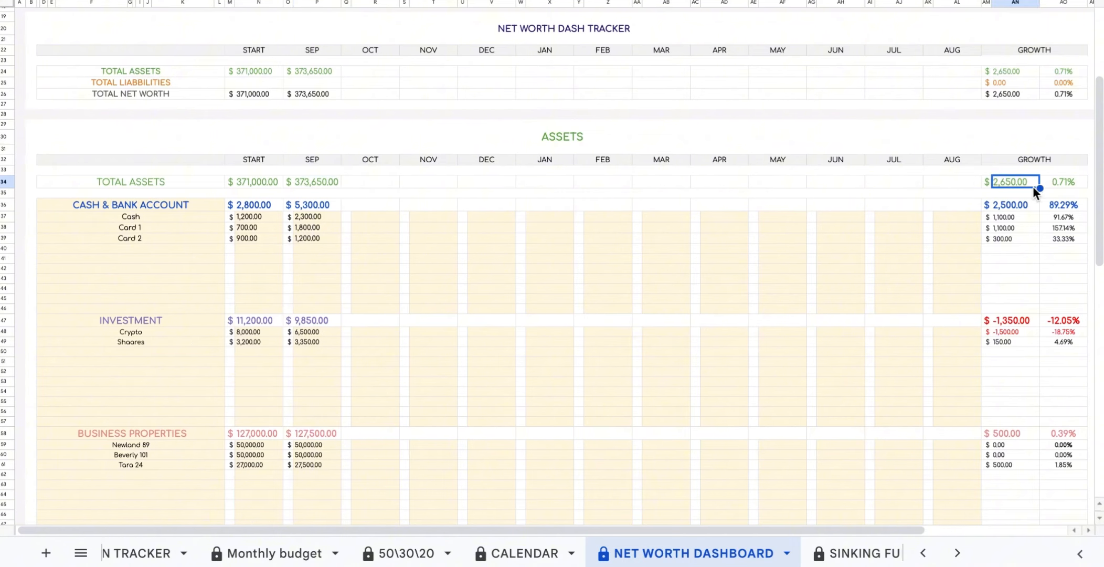
{"action": "left_click", "coordinate": [1082, 183]}
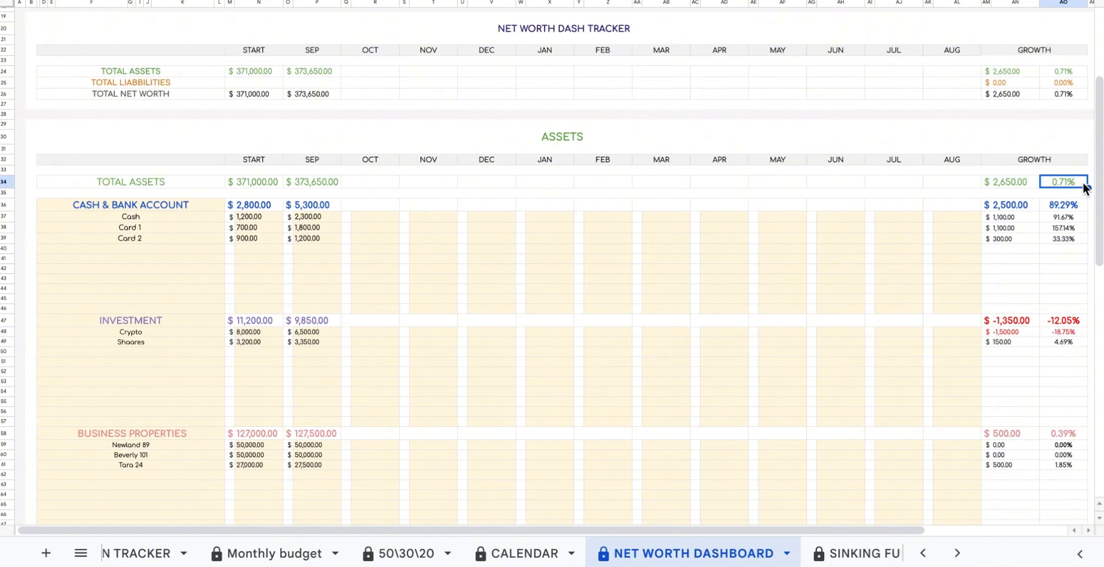
{"action": "scroll", "coordinate": [399, 207], "scroll_direction": "down", "scroll_amount": 2}
{"action": "scroll", "coordinate": [399, 209], "scroll_direction": "down", "scroll_amount": 1}
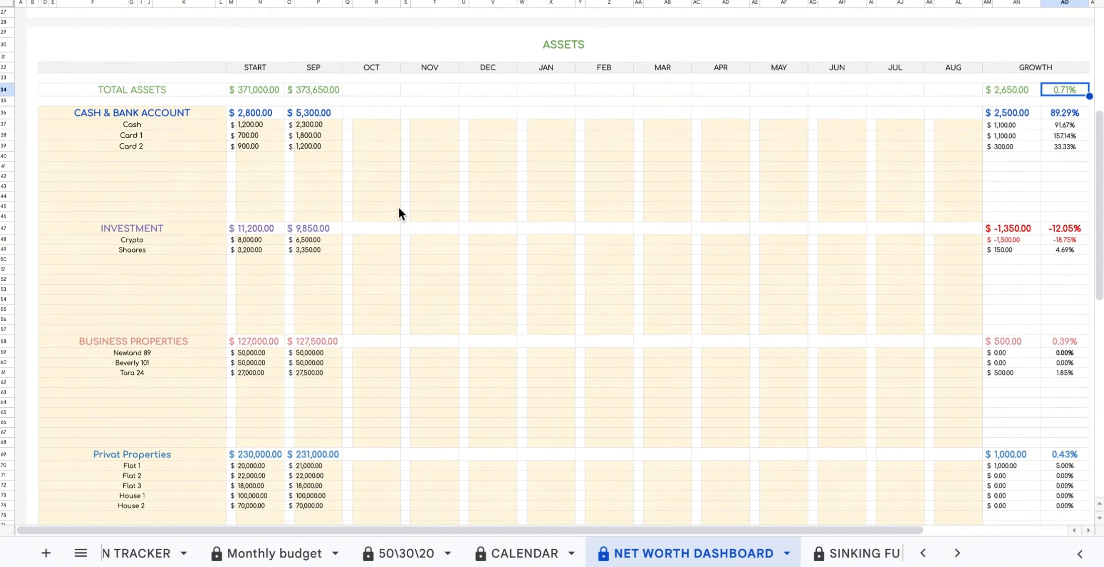
{"action": "left_click", "coordinate": [182, 113]}
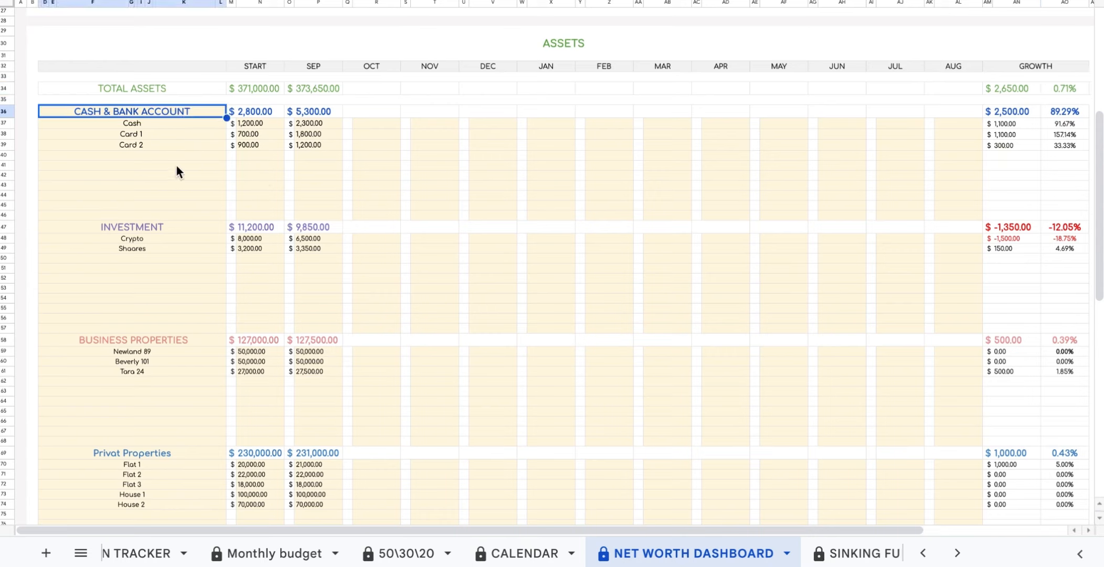
{"action": "left_click", "coordinate": [175, 231]}
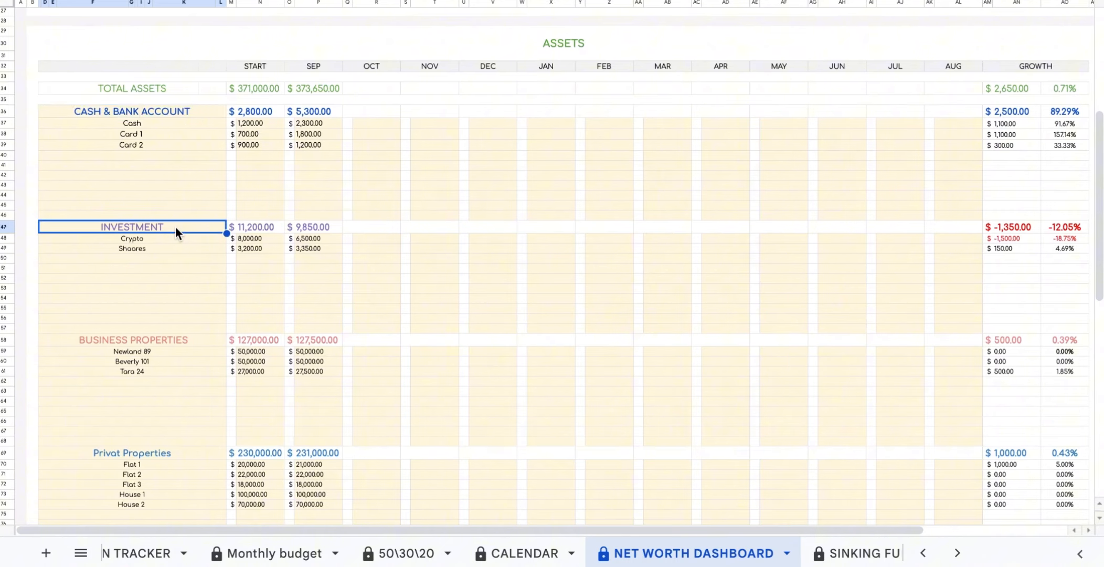
{"action": "left_click", "coordinate": [195, 338]}
{"action": "left_click", "coordinate": [188, 454]}
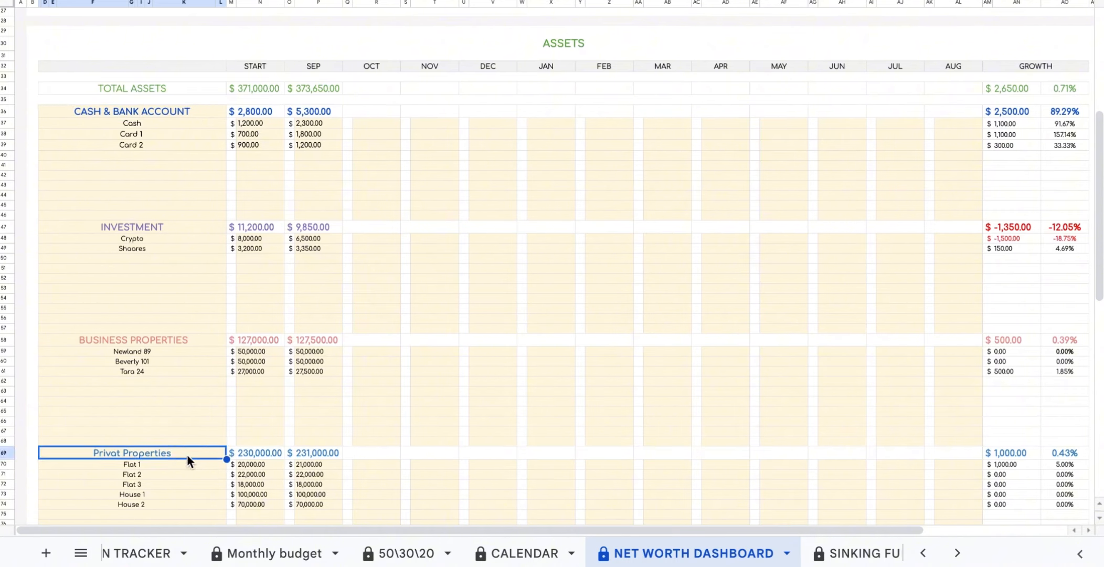
{"action": "left_click", "coordinate": [276, 112]}
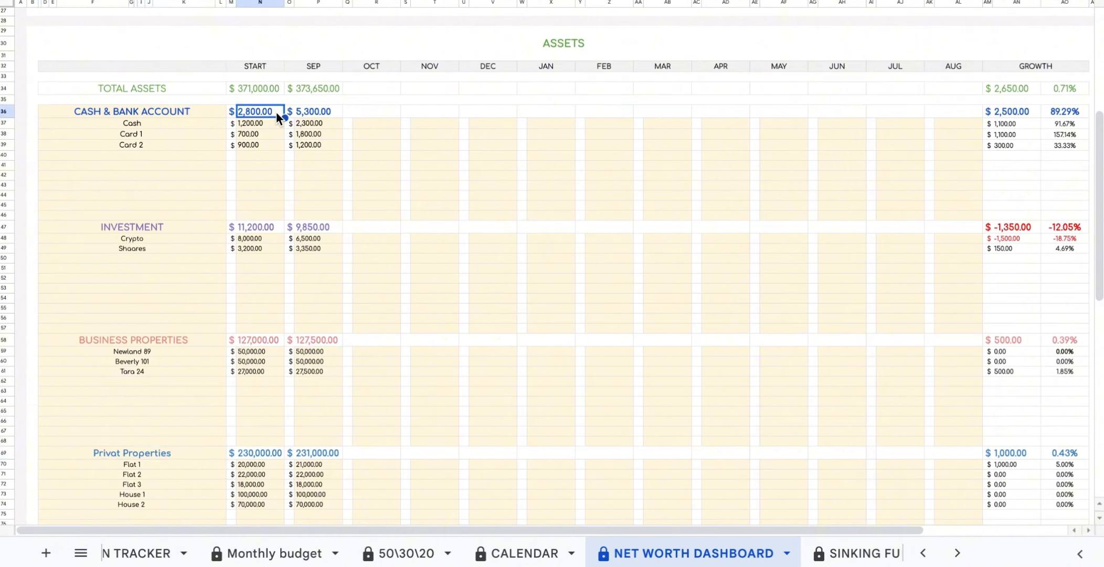
{"action": "left_click", "coordinate": [335, 110]}
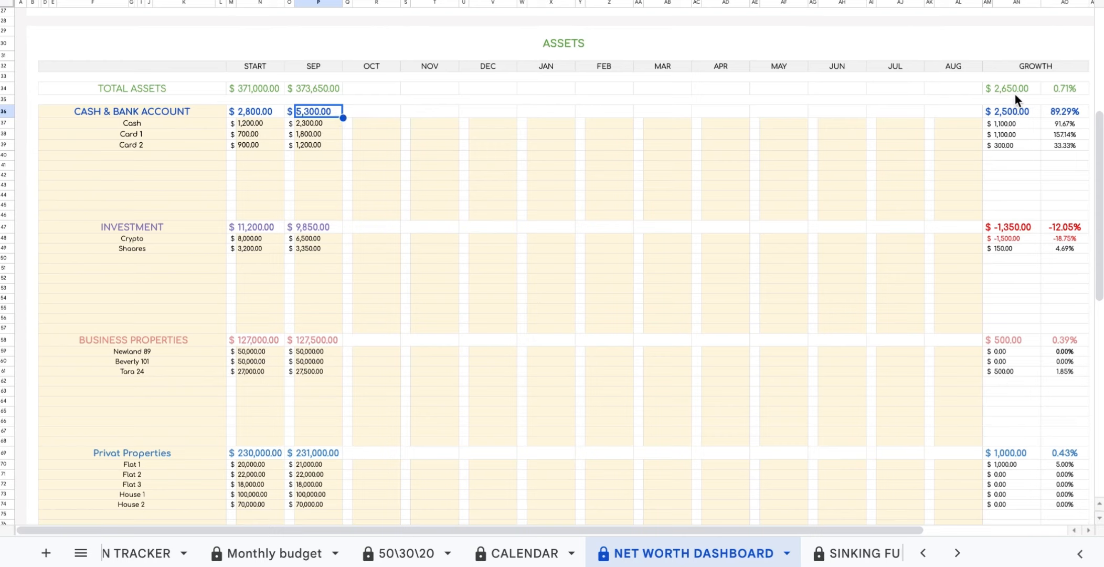
{"action": "left_click", "coordinate": [1032, 109]}
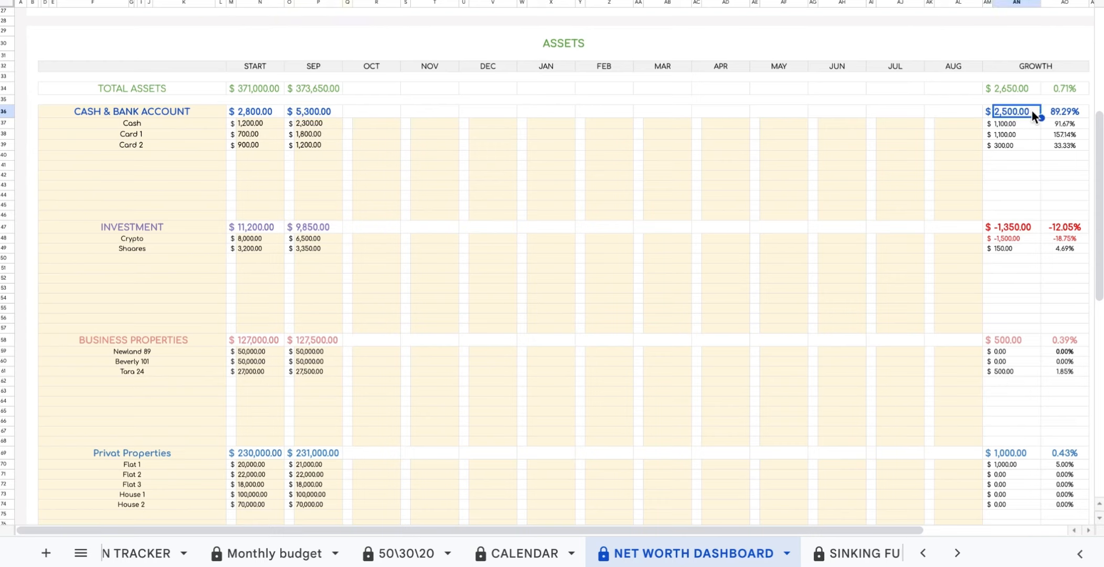
{"action": "left_click", "coordinate": [1079, 114]}
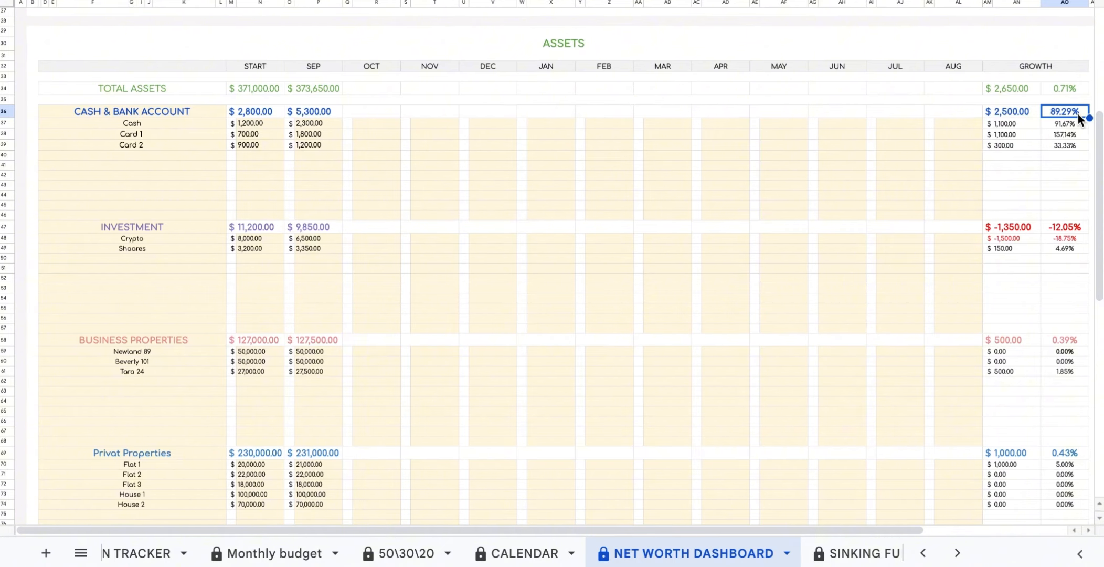
{"action": "left_click", "coordinate": [202, 127]}
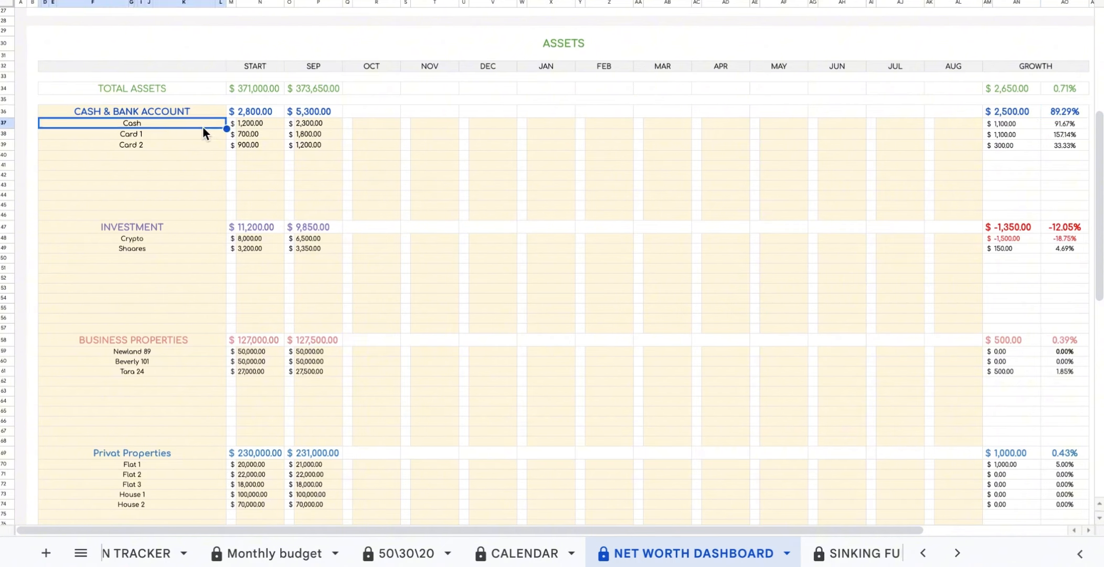
{"action": "left_click", "coordinate": [203, 133]}
{"action": "left_click", "coordinate": [200, 145]}
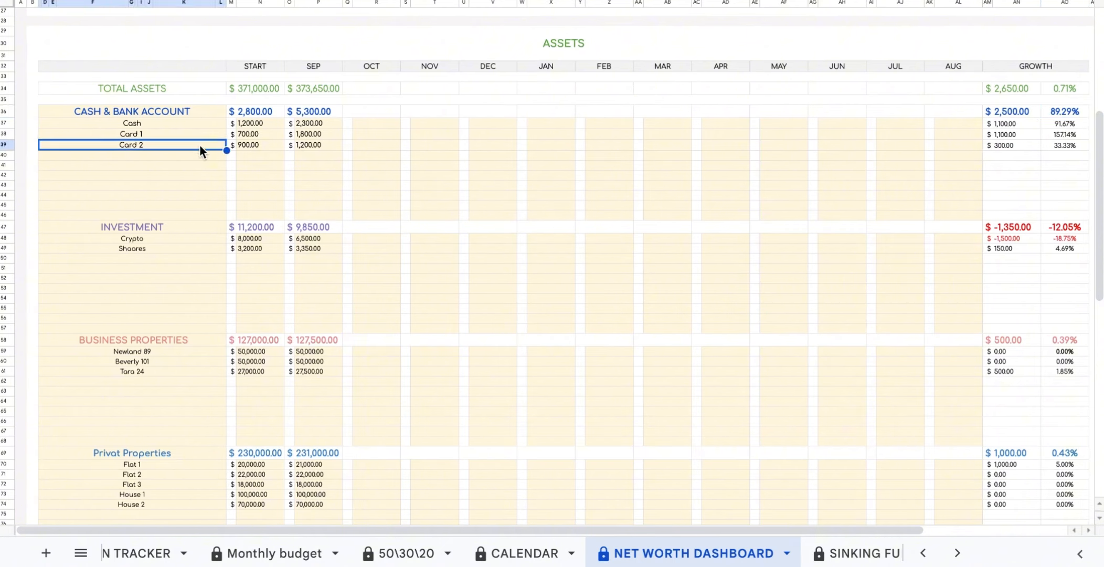
{"action": "left_click", "coordinate": [215, 134]}
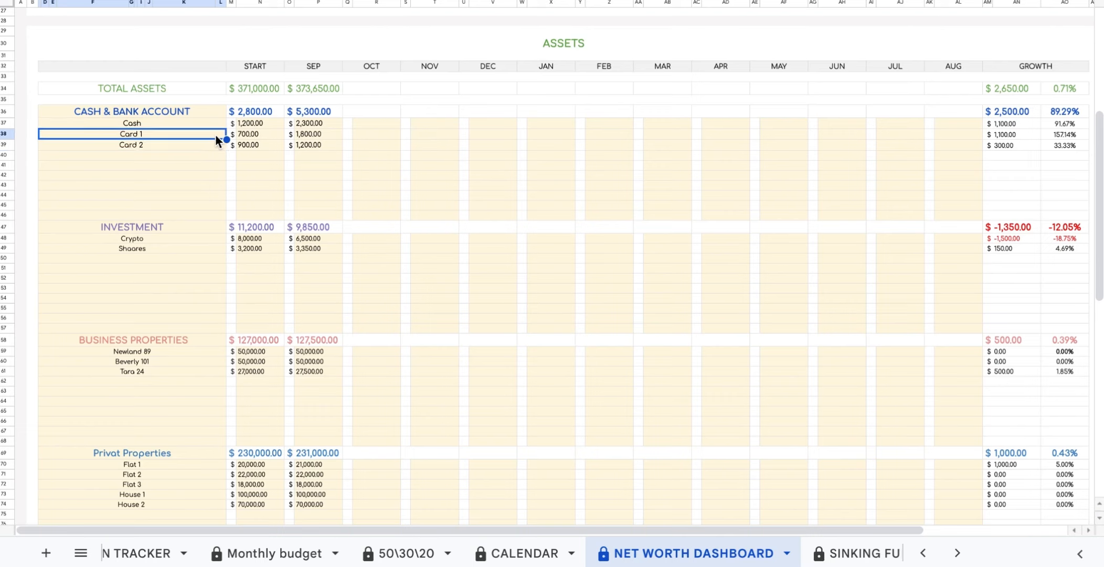
{"action": "left_click", "coordinate": [264, 135]}
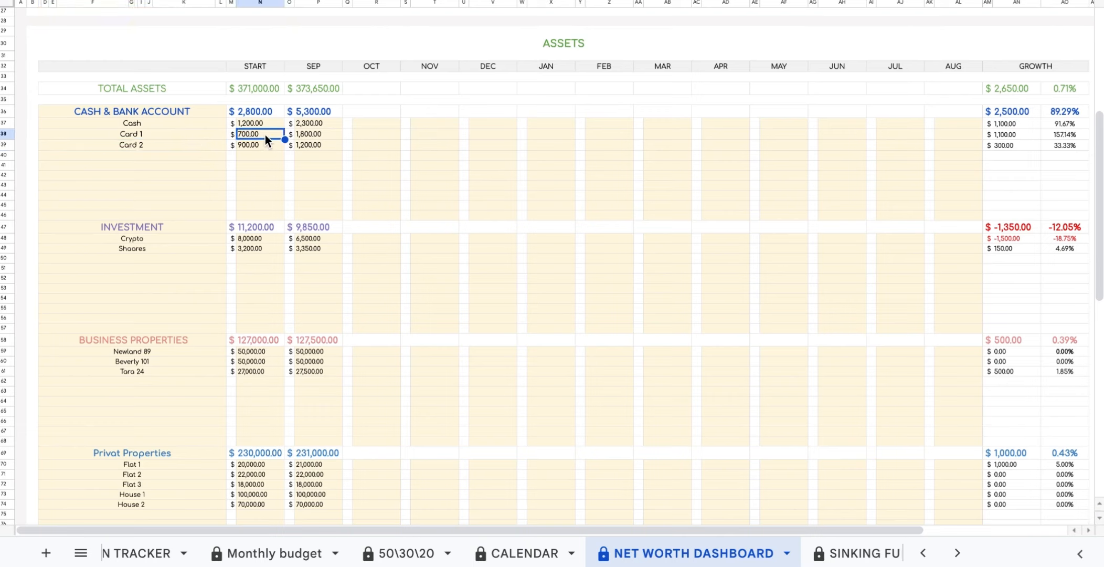
{"action": "left_click", "coordinate": [323, 135]}
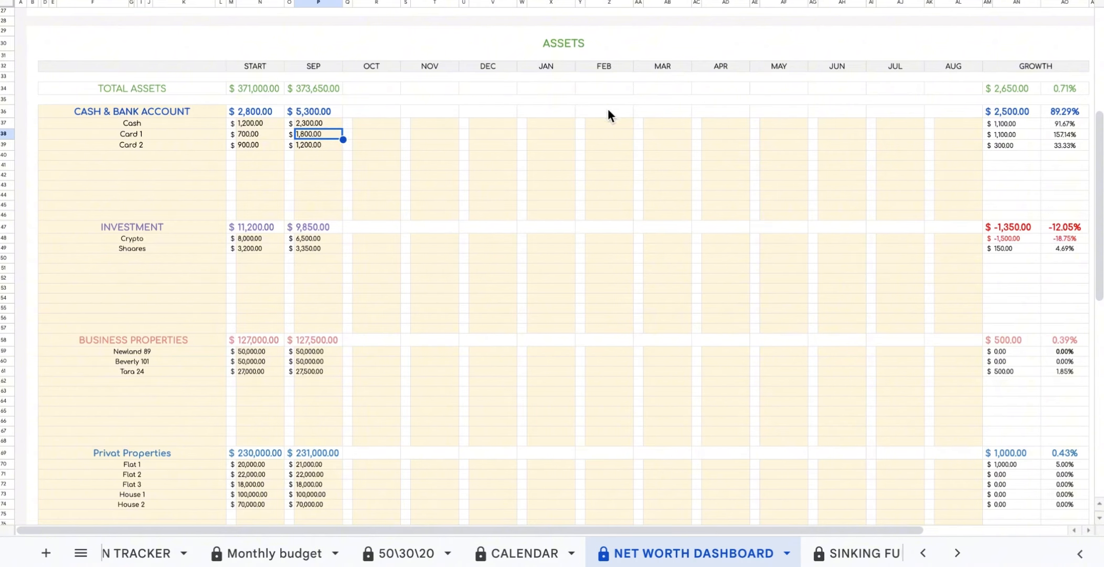
{"action": "left_click", "coordinate": [1029, 135]}
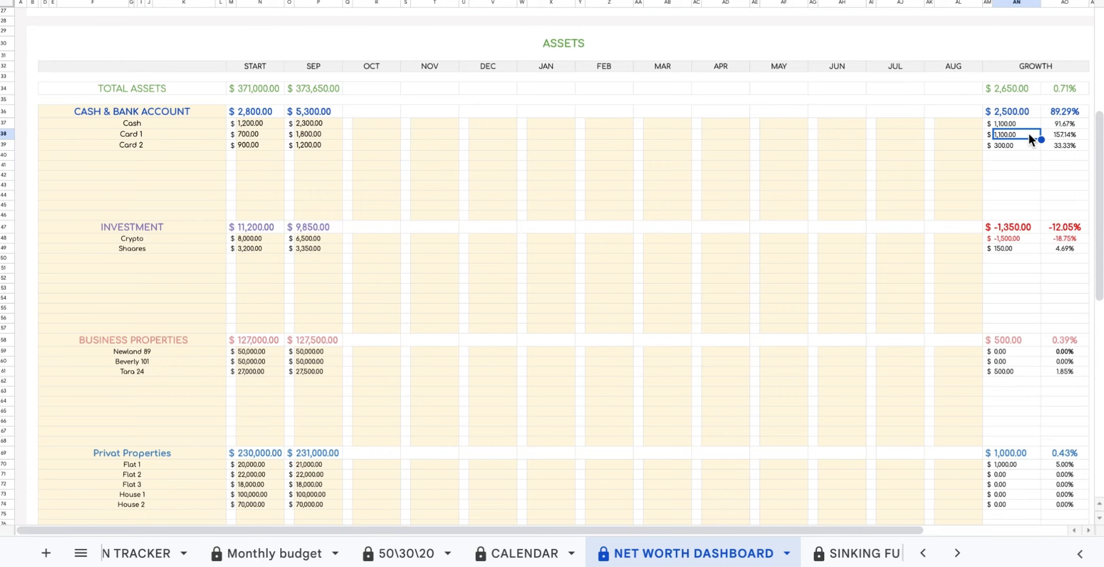
{"action": "left_click", "coordinate": [1079, 135]}
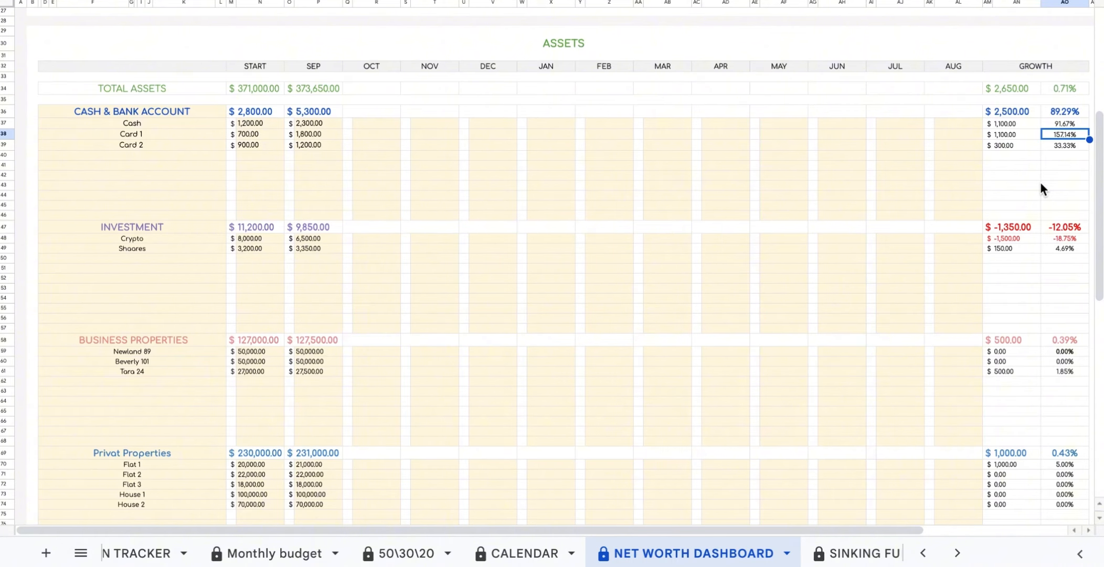
{"action": "left_click", "coordinate": [215, 229]}
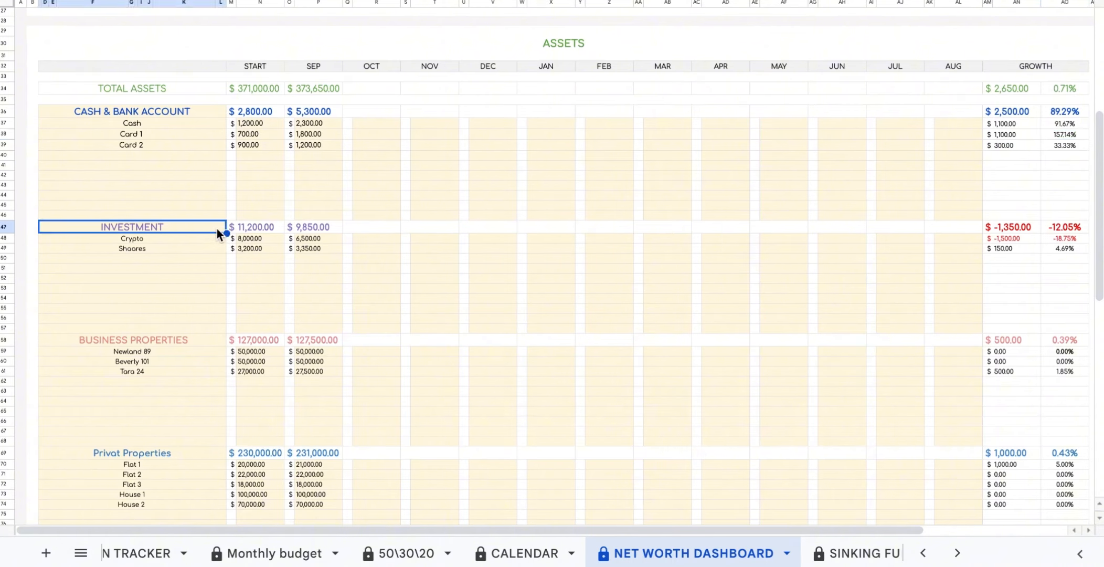
{"action": "left_click", "coordinate": [281, 227]}
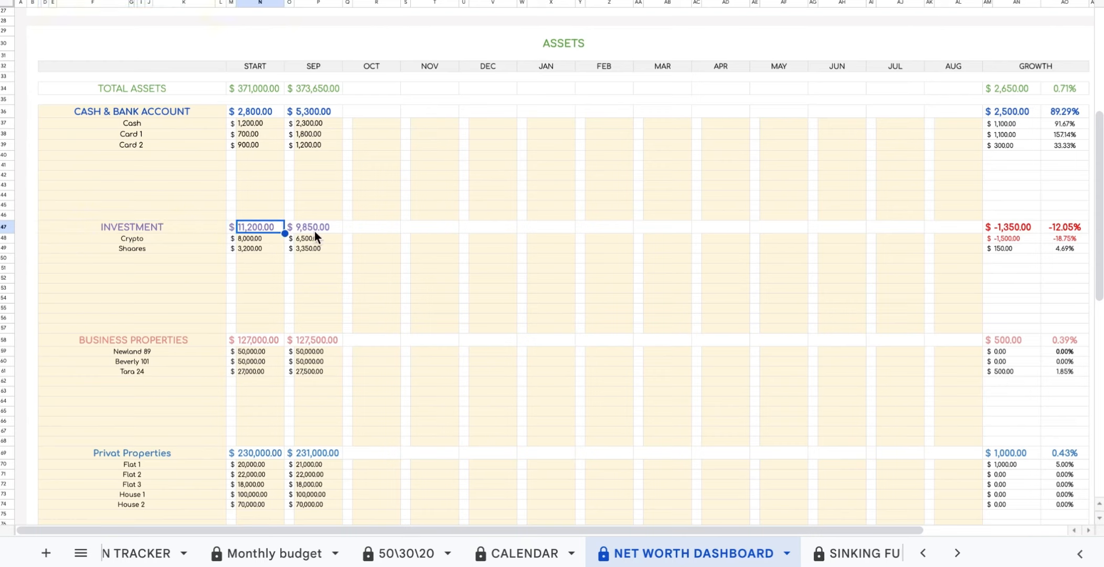
{"action": "left_click", "coordinate": [335, 228]}
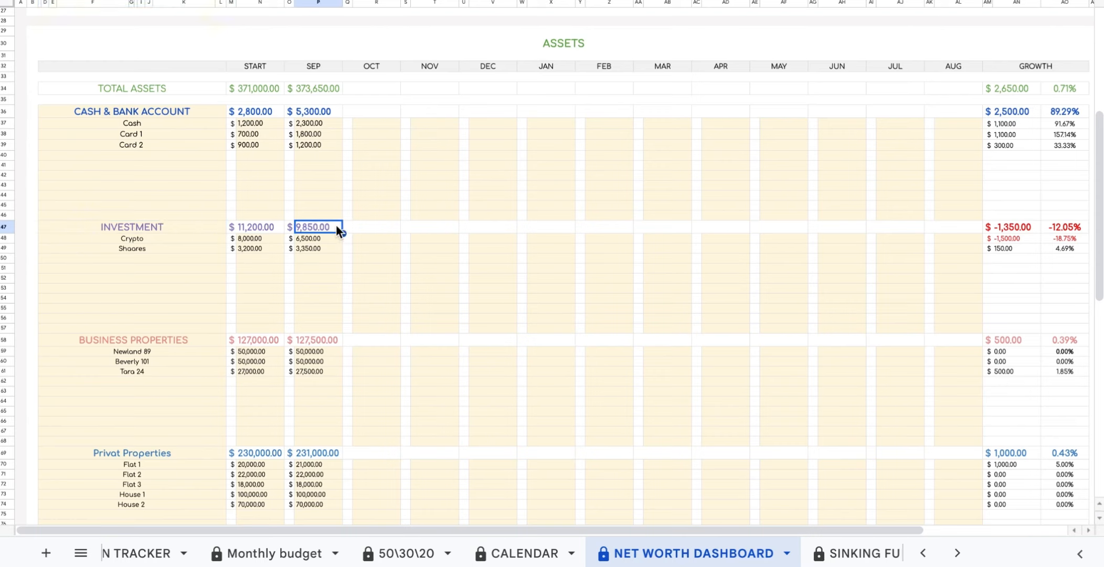
{"action": "left_click", "coordinate": [1033, 226]}
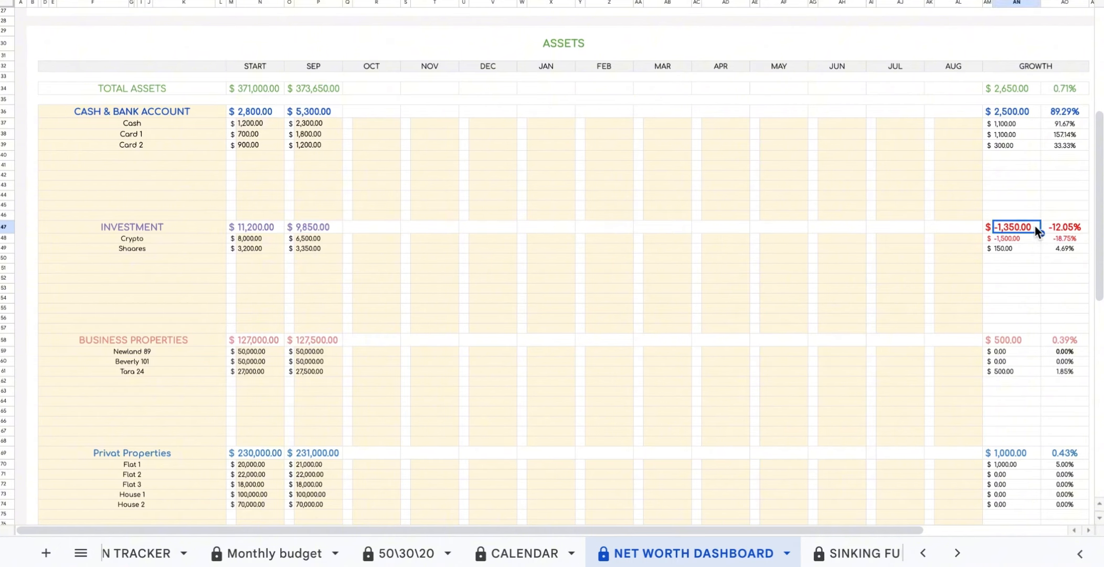
{"action": "left_click", "coordinate": [1084, 230]}
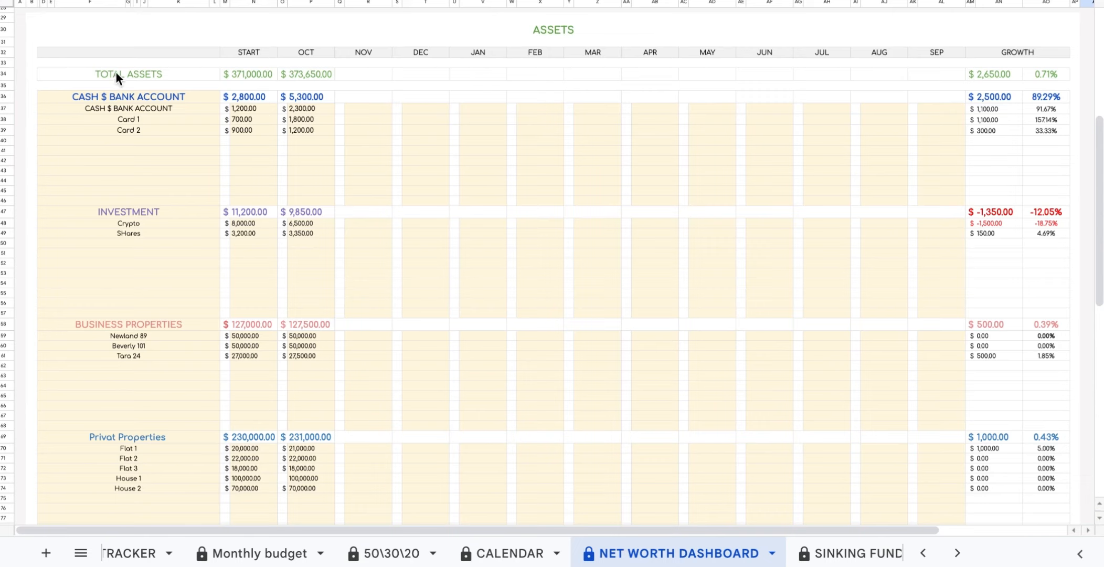
Check the Total Assets START, October, growth amount and growth percentage figures.
{"action": "left_click", "coordinate": [116, 74]}
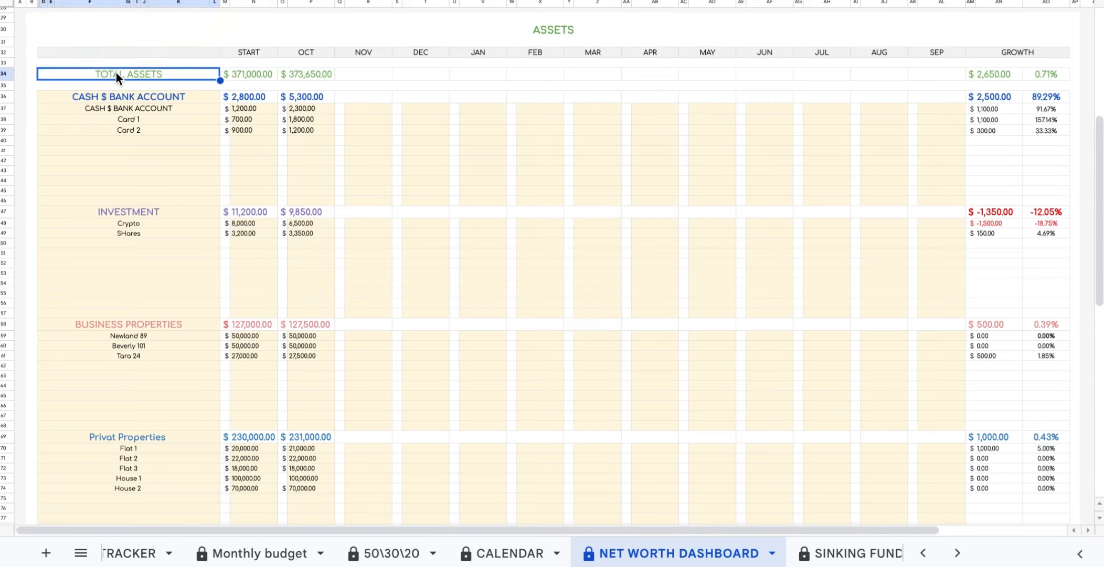
{"action": "left_click", "coordinate": [269, 75]}
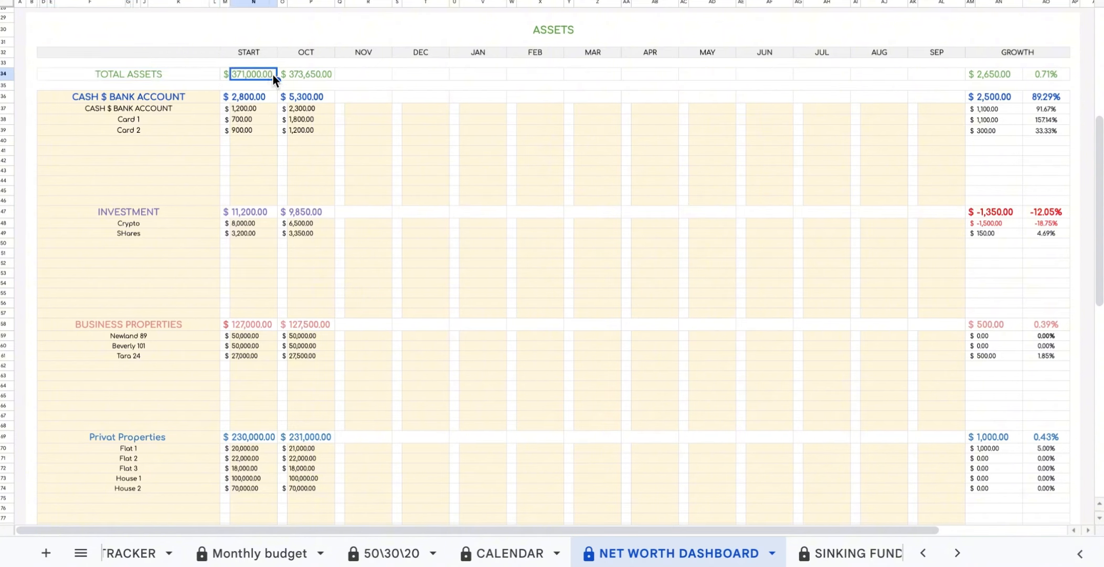
{"action": "left_click", "coordinate": [329, 75]}
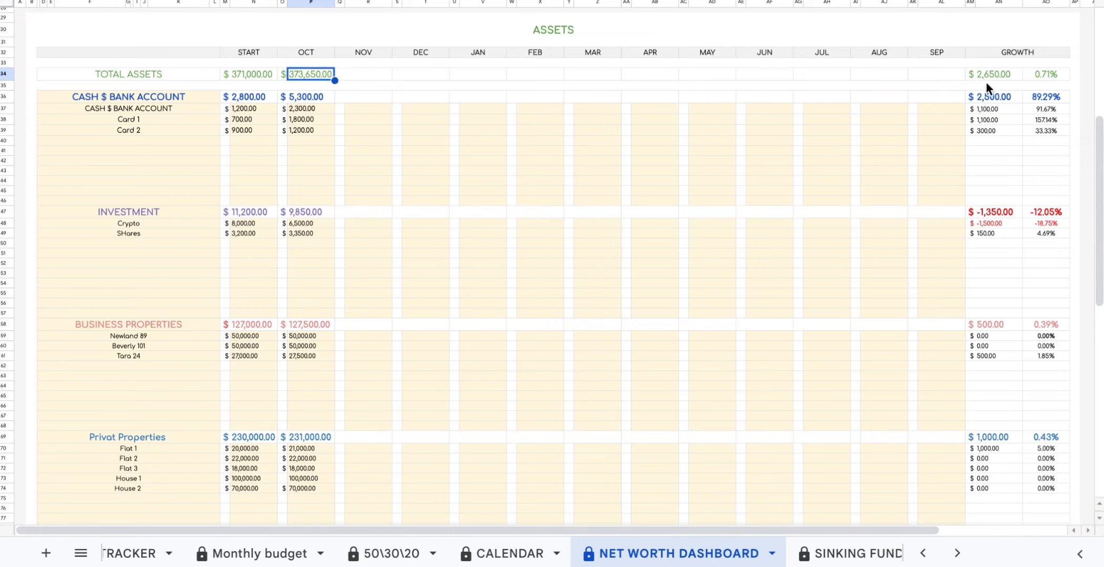
{"action": "left_click", "coordinate": [1018, 76]}
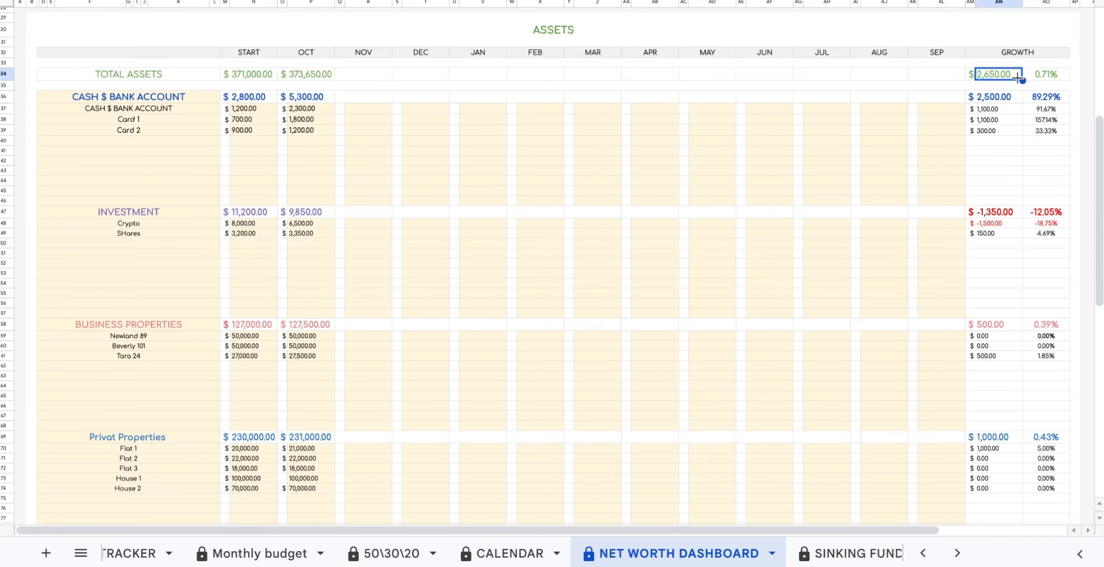
{"action": "left_click", "coordinate": [1062, 74]}
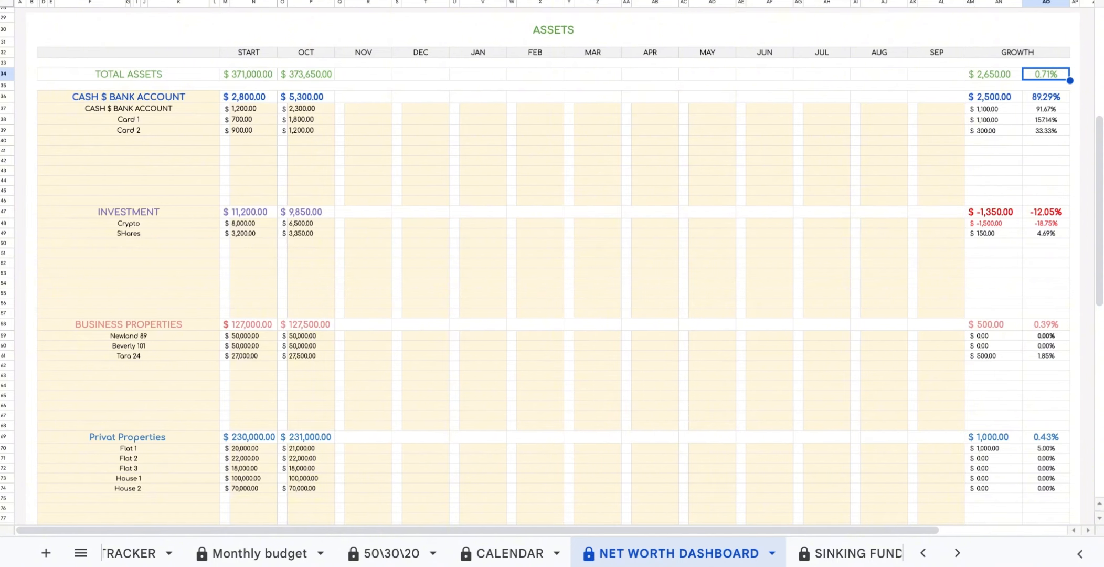
{"action": "scroll", "coordinate": [623, 14], "scroll_direction": "up", "scroll_amount": 5}
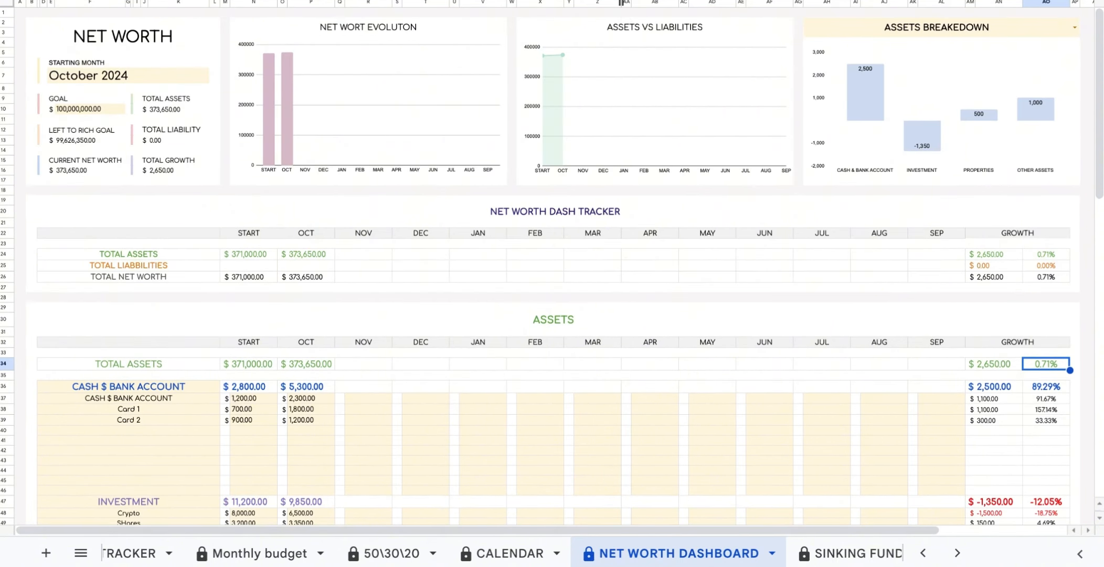
{"action": "scroll", "coordinate": [622, 3], "scroll_direction": "down", "scroll_amount": 5}
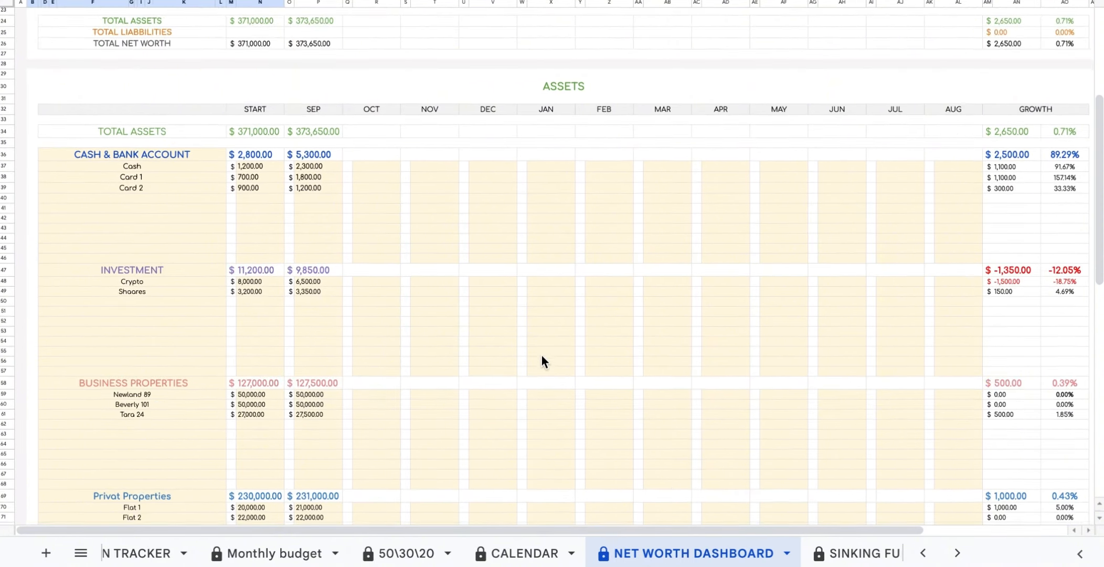
{"action": "scroll", "coordinate": [542, 355], "scroll_direction": "down", "scroll_amount": 10}
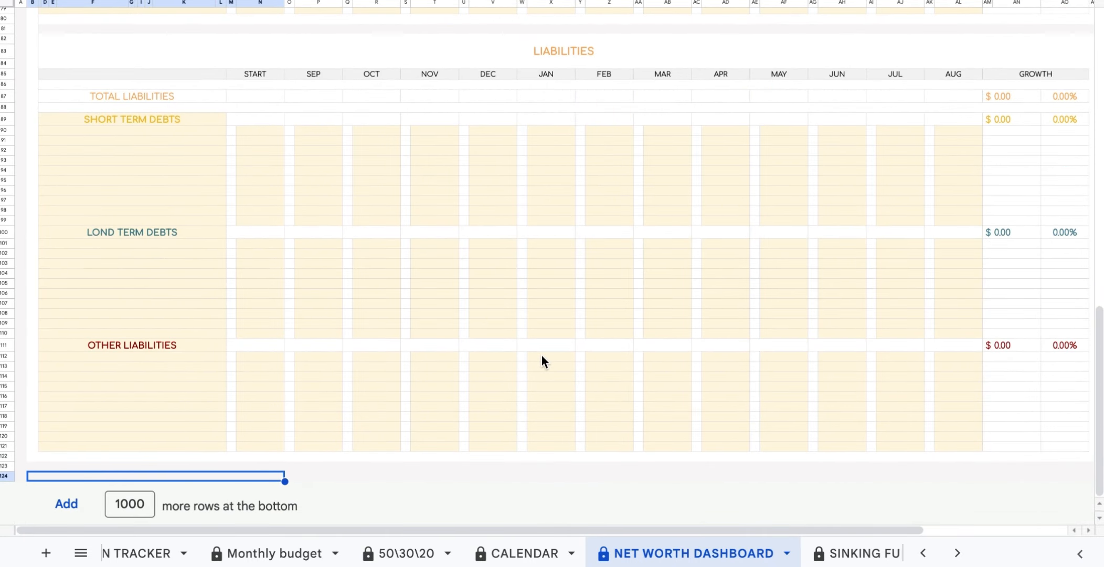
Enter liability START amounts 5000, 50000, 80000 and 120000 for the debts and mortgages.
{"action": "left_click", "coordinate": [165, 120]}
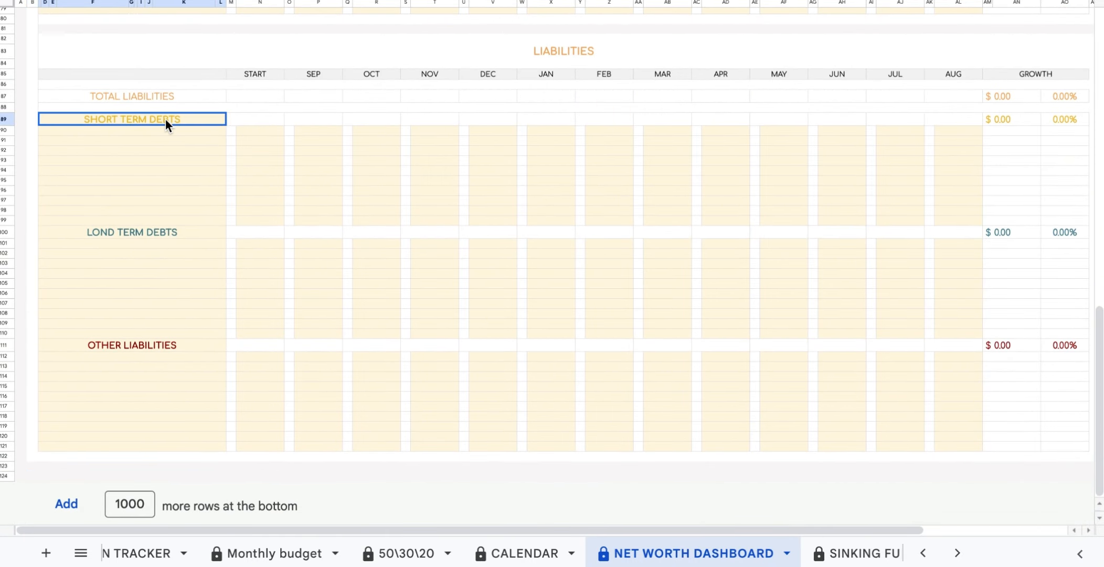
{"action": "left_click", "coordinate": [156, 229]}
{"action": "left_click", "coordinate": [193, 346]}
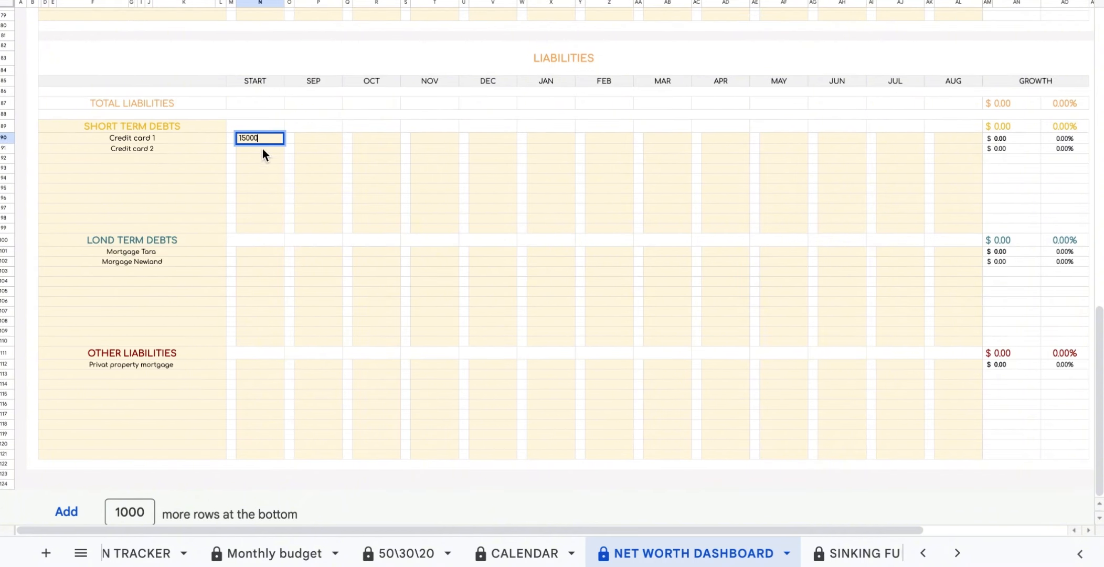
{"action": "key", "text": "Return"}
{"action": "type", "text": "5000"}
{"action": "key", "text": "Return"}
{"action": "left_click", "coordinate": [261, 251]}
{"action": "type", "text": "50000"}
Enter liability SEP amounts 12000, 4900, 49100, 79600 and 118000.
{"action": "key", "text": "Return"}
{"action": "type", "text": "80000"}
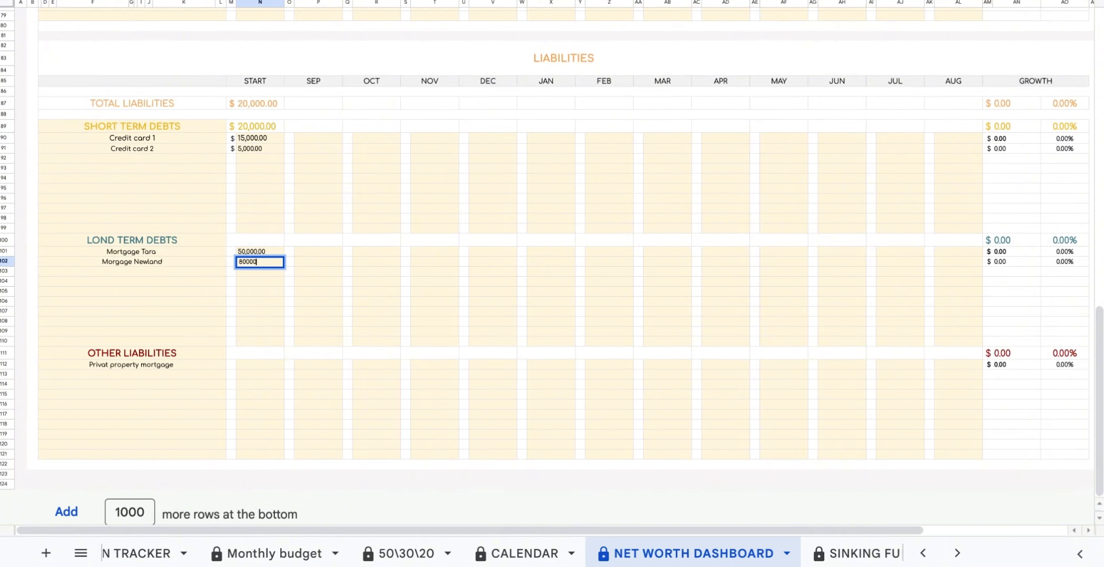
{"action": "left_click", "coordinate": [259, 364]}
{"action": "type", "text": "120000"}
{"action": "left_click", "coordinate": [312, 137]}
{"action": "type", "text": "12000"}
{"action": "key", "text": "Return"}
{"action": "type", "text": "4900"}
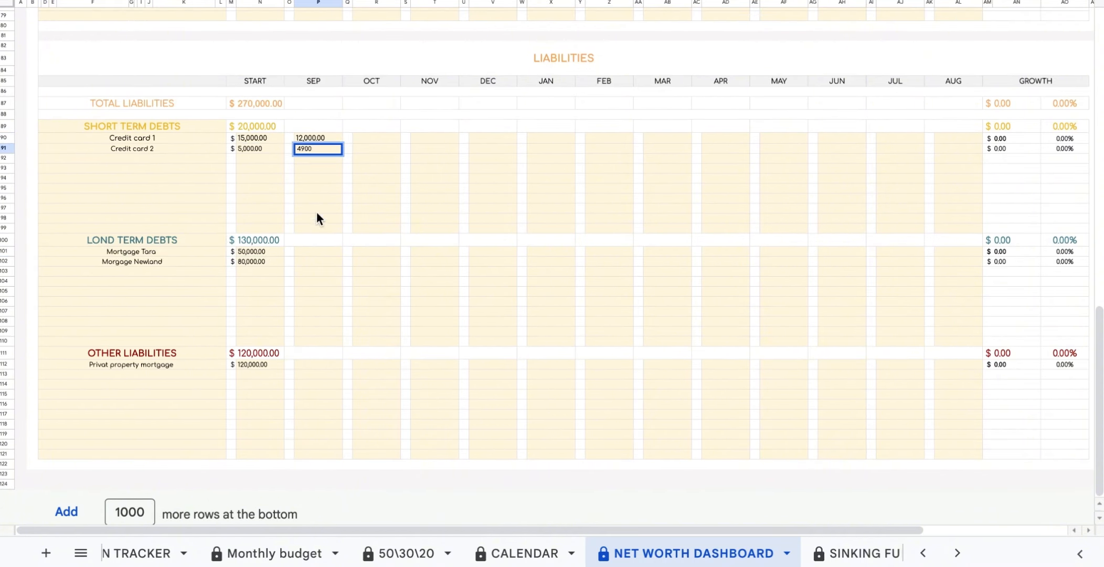
{"action": "left_click", "coordinate": [314, 252]}
{"action": "type", "text": "49100"}
{"action": "left_click", "coordinate": [329, 261]}
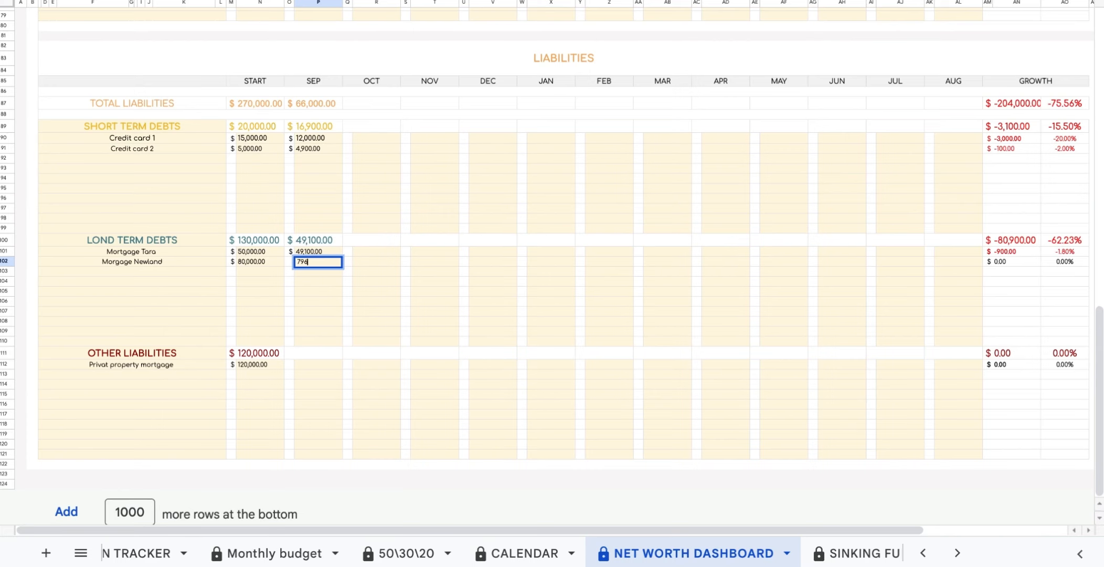
{"action": "type", "text": "79600"}
{"action": "left_click", "coordinate": [301, 364]}
{"action": "type", "text": "118000"}
{"action": "left_click", "coordinate": [315, 444]}
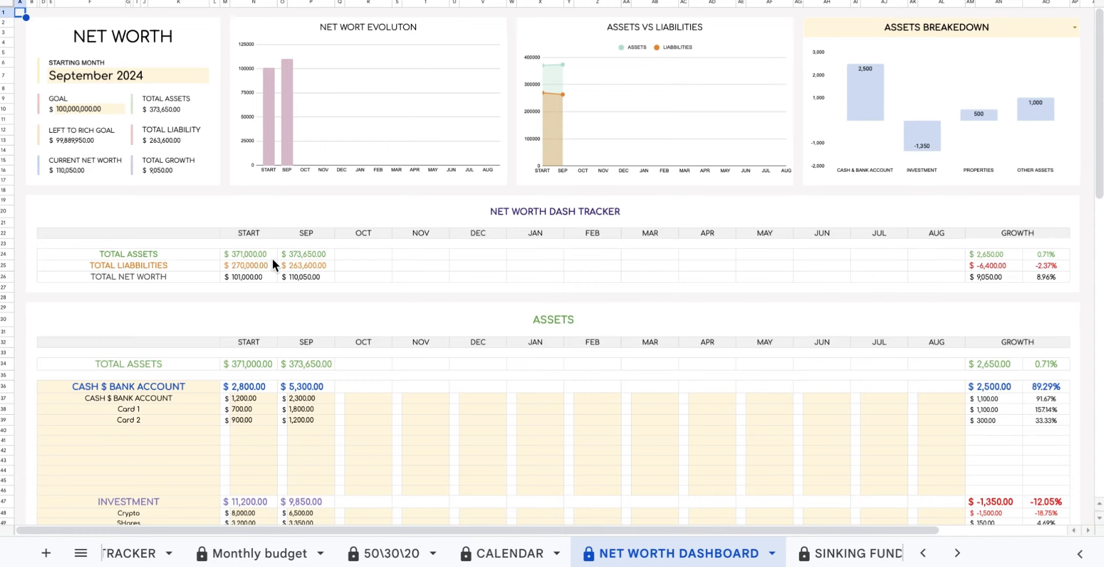
{"action": "left_click", "coordinate": [257, 254]}
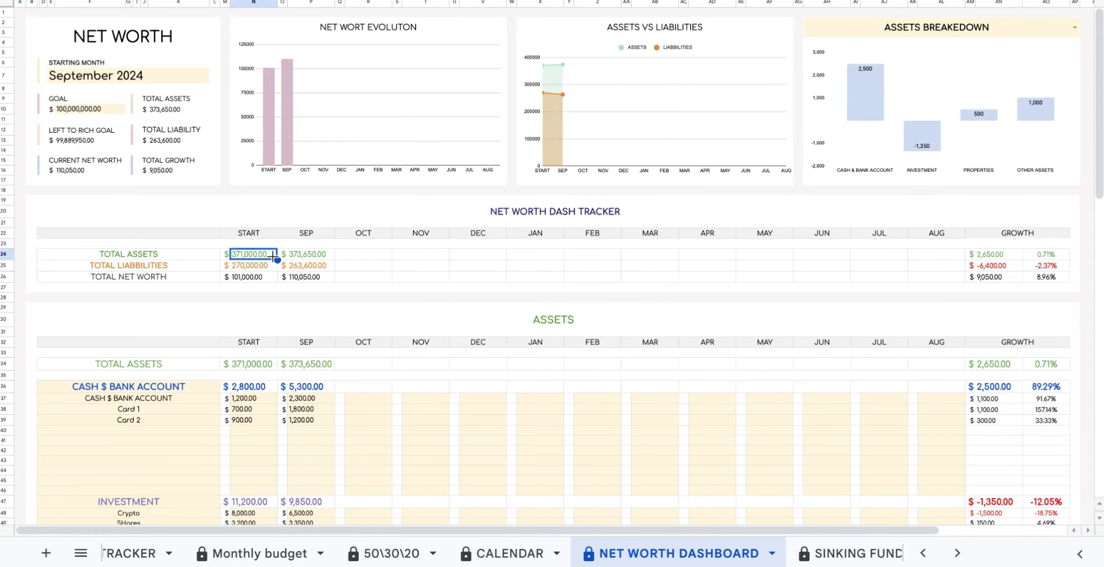
{"action": "left_click", "coordinate": [273, 268]}
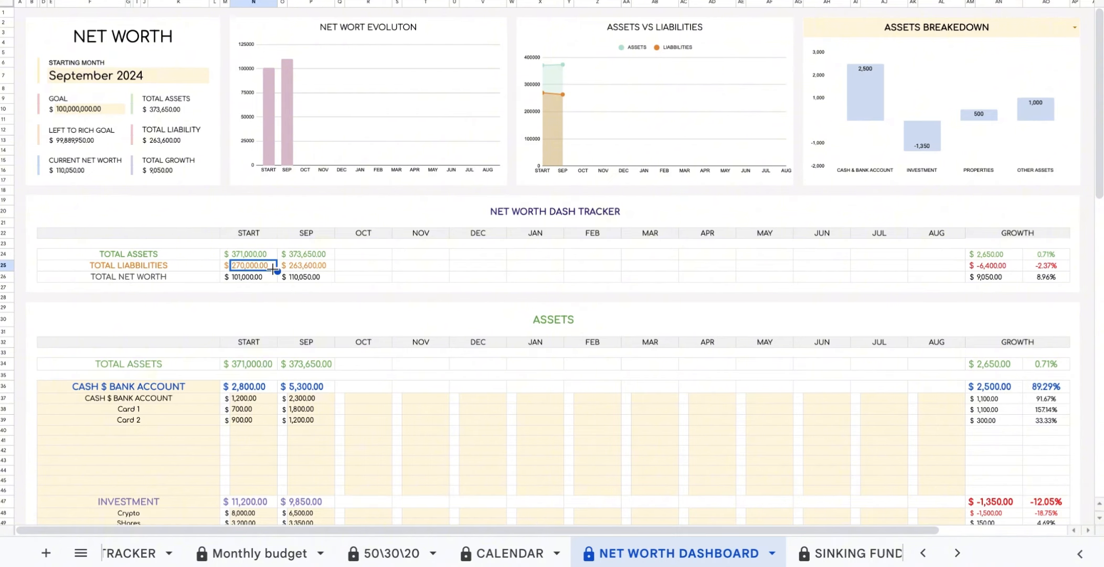
{"action": "left_click", "coordinate": [269, 279]}
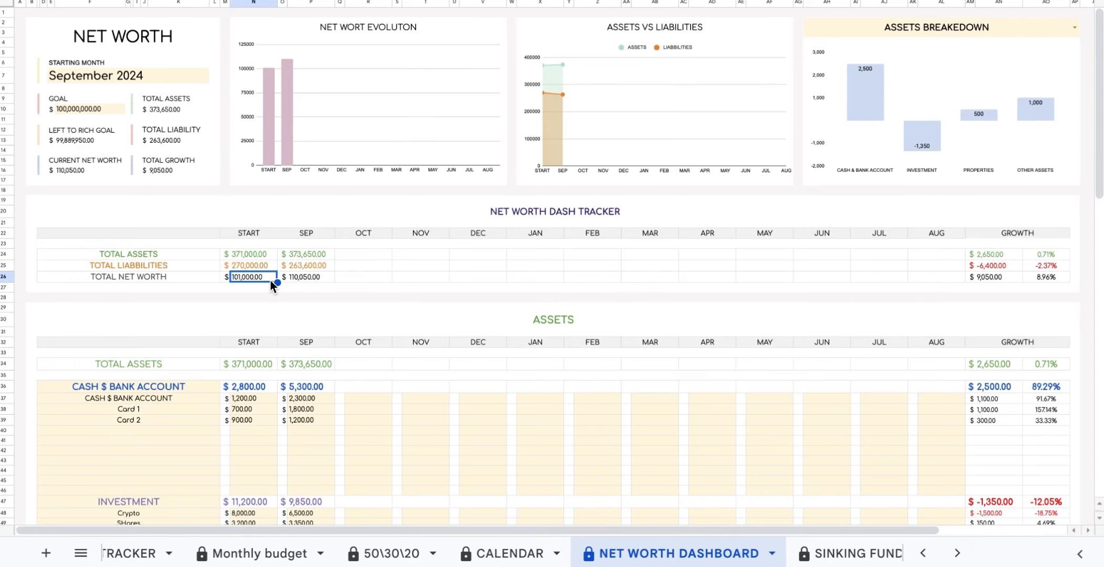
{"action": "left_click", "coordinate": [327, 255]}
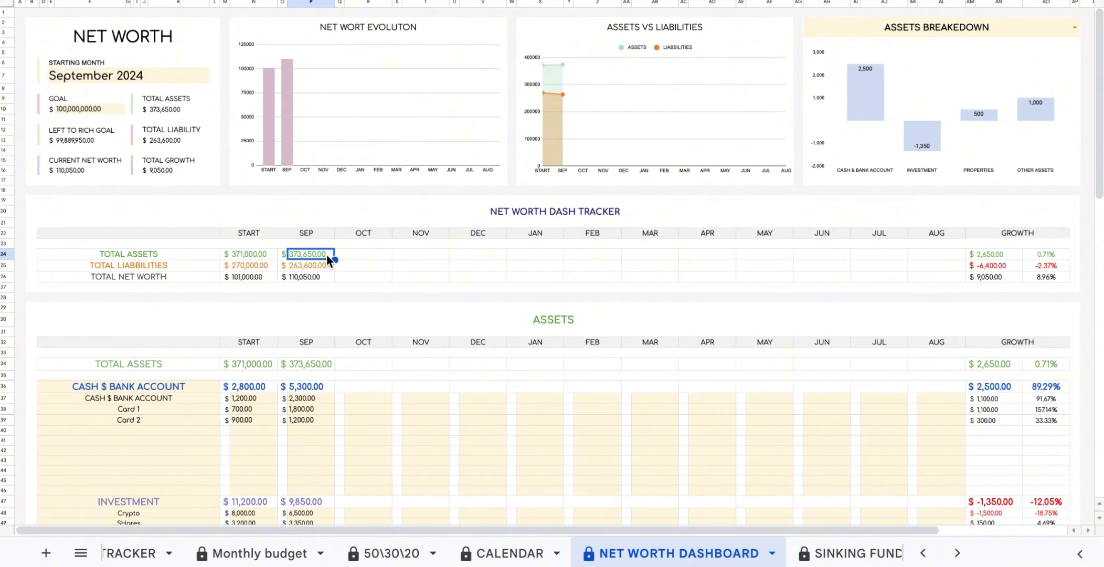
{"action": "left_click", "coordinate": [328, 265]}
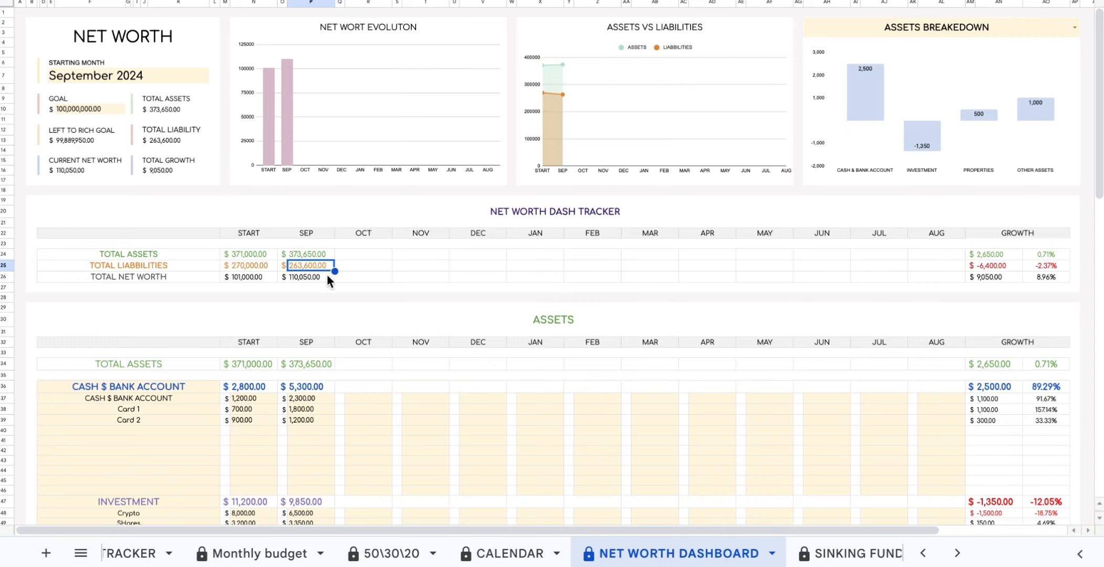
{"action": "left_click", "coordinate": [326, 275]}
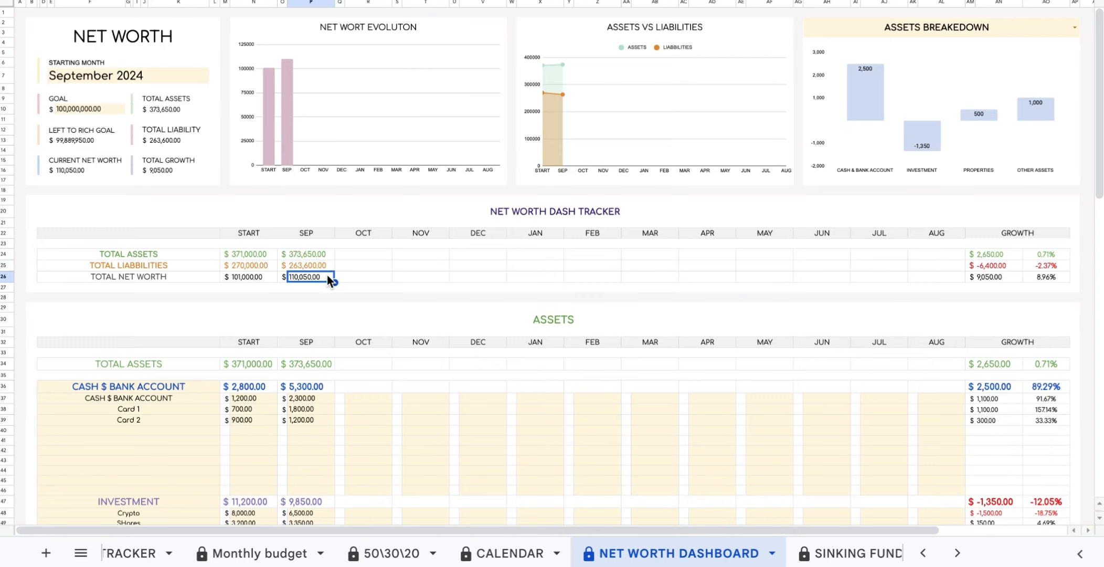
{"action": "left_click", "coordinate": [1013, 276]}
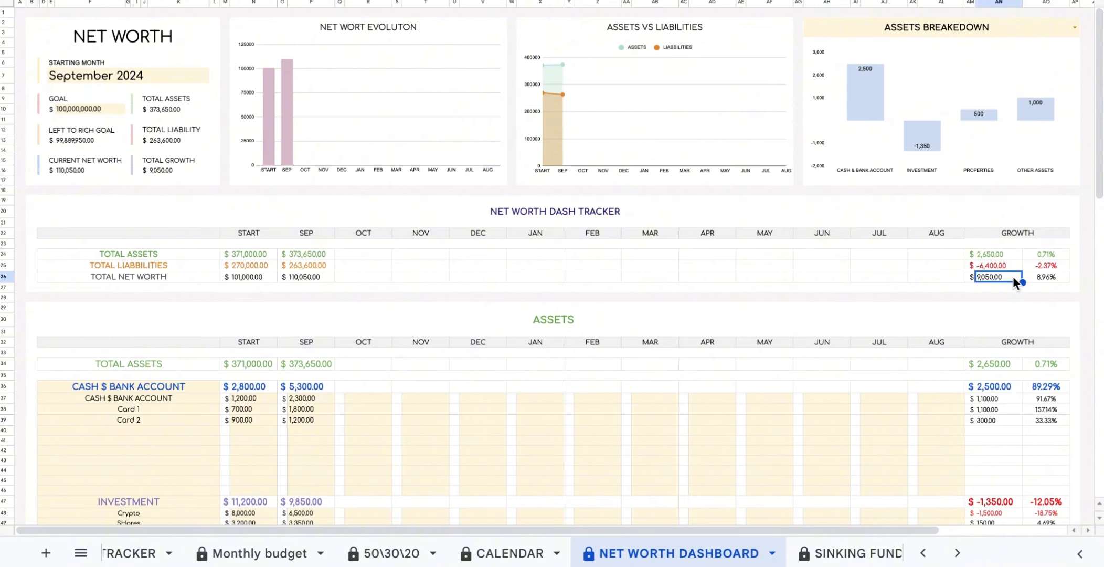
{"action": "left_click", "coordinate": [1047, 274]}
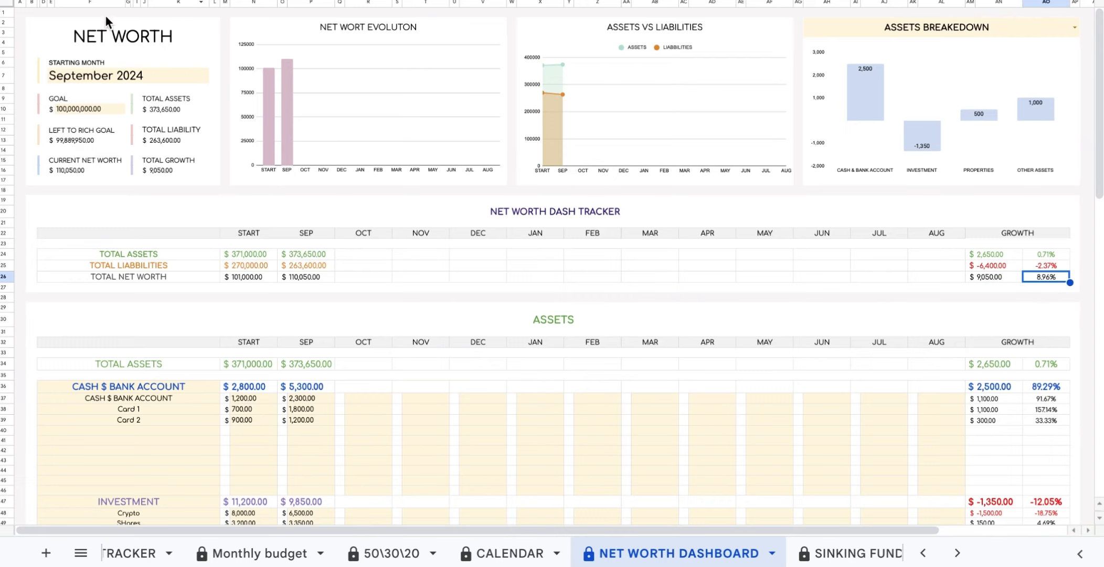
{"action": "left_click", "coordinate": [103, 40]}
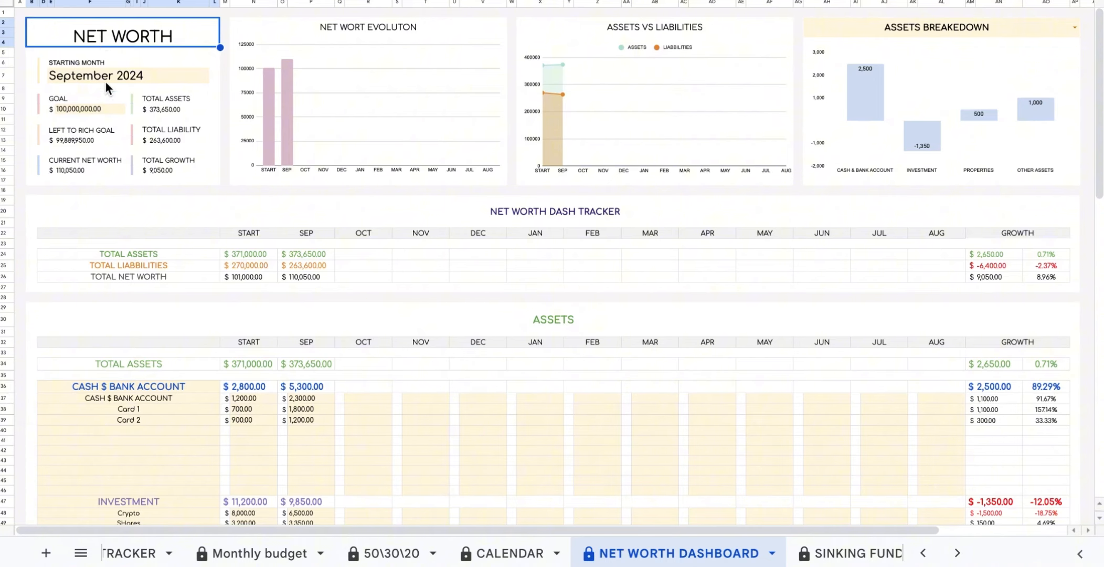
{"action": "left_click", "coordinate": [108, 109]}
{"action": "left_click", "coordinate": [106, 140]}
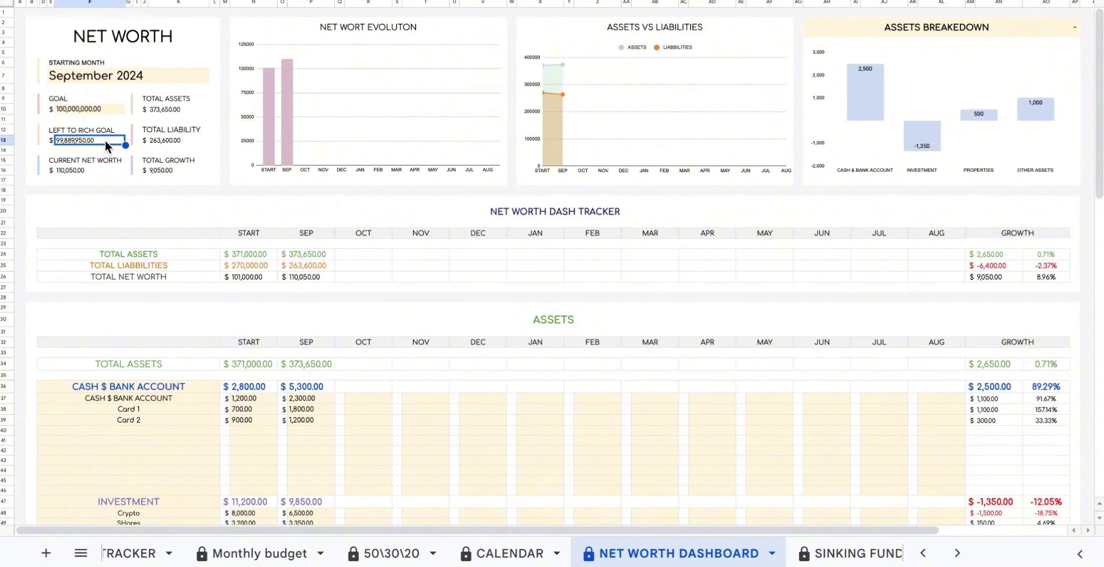
{"action": "left_click", "coordinate": [101, 167]}
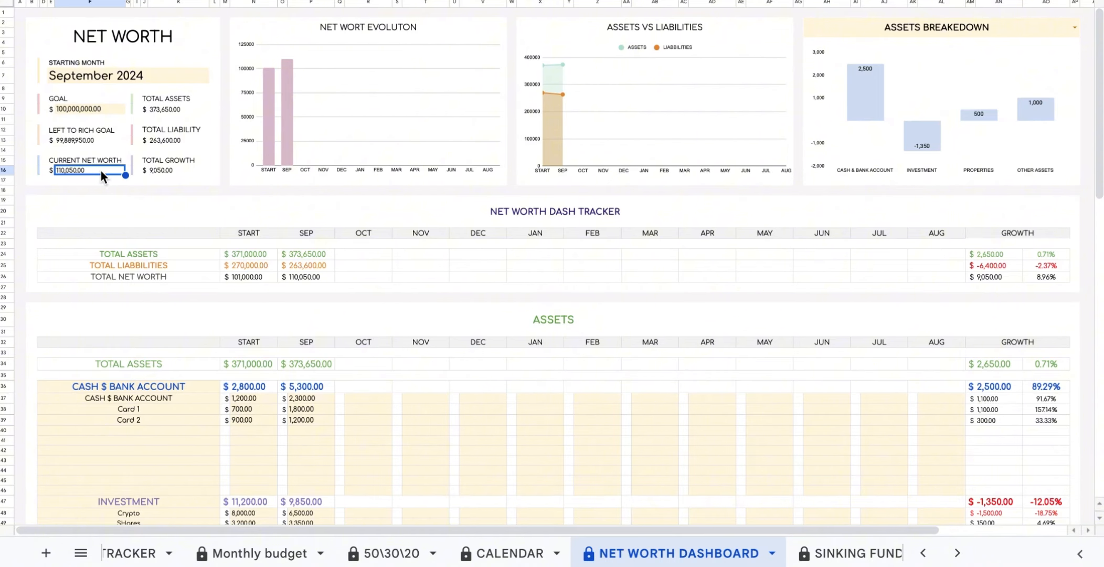
{"action": "left_click", "coordinate": [190, 110]}
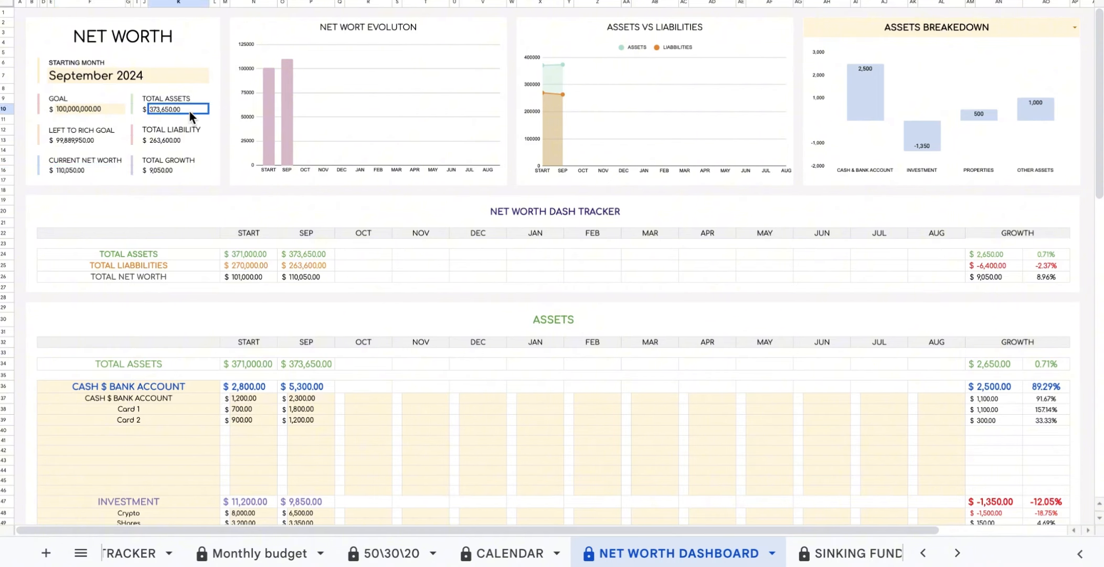
{"action": "left_click", "coordinate": [195, 144]}
{"action": "left_click", "coordinate": [186, 178]}
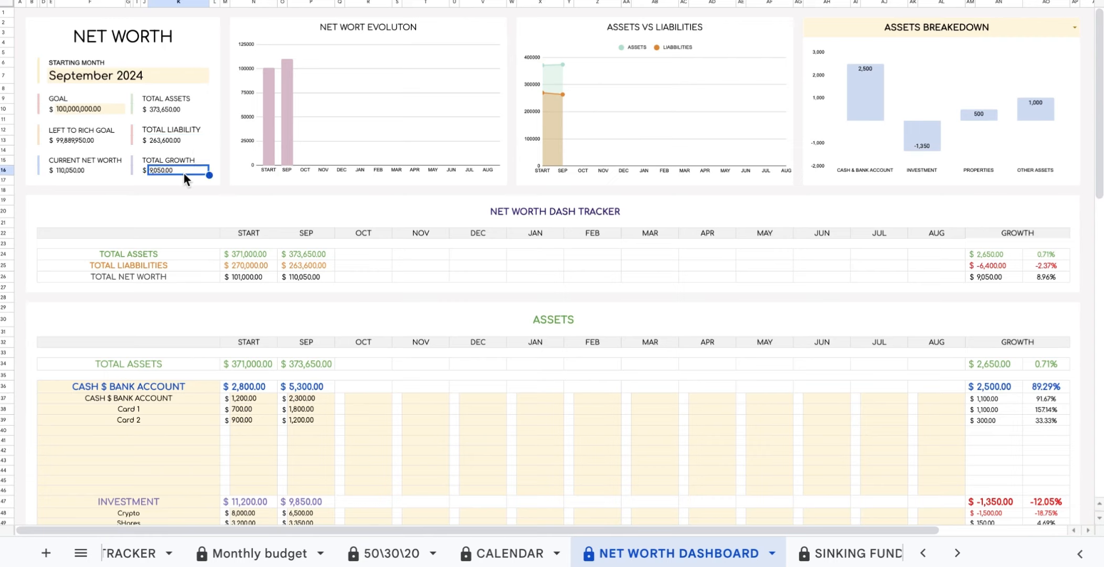
Switch the breakdown chart from ASSETS BREAKDOWN to LIABILITIES BREAKDOWN.
{"action": "left_click", "coordinate": [396, 127]}
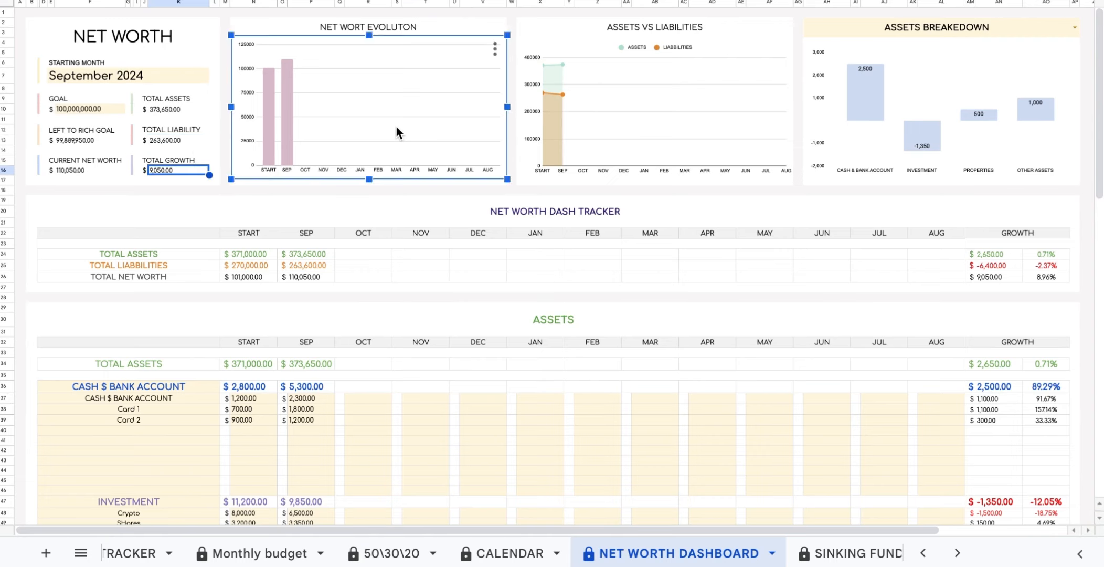
{"action": "left_click", "coordinate": [597, 128]}
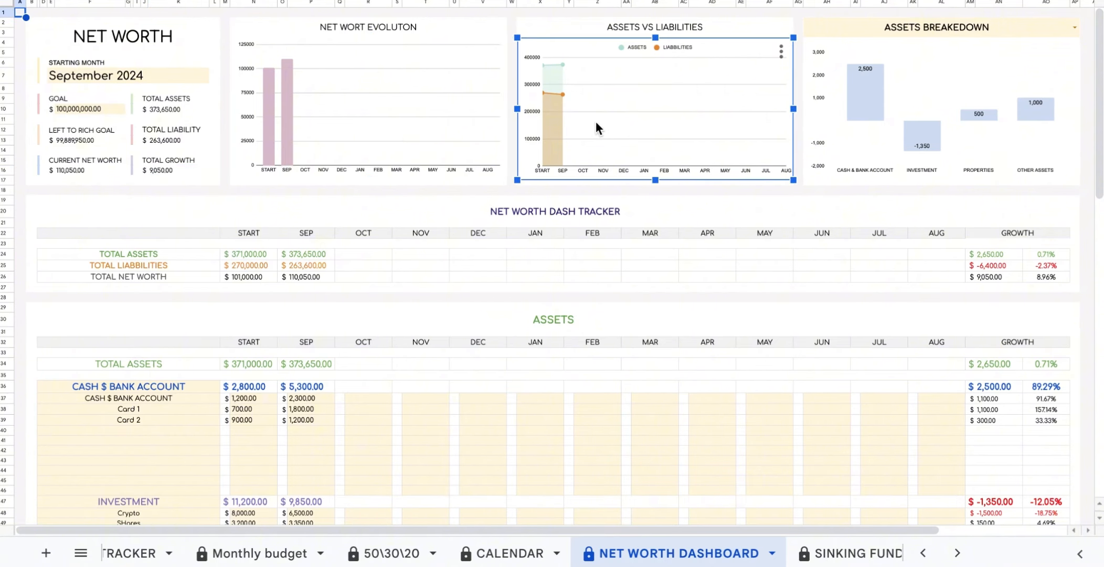
{"action": "left_click", "coordinate": [944, 92]}
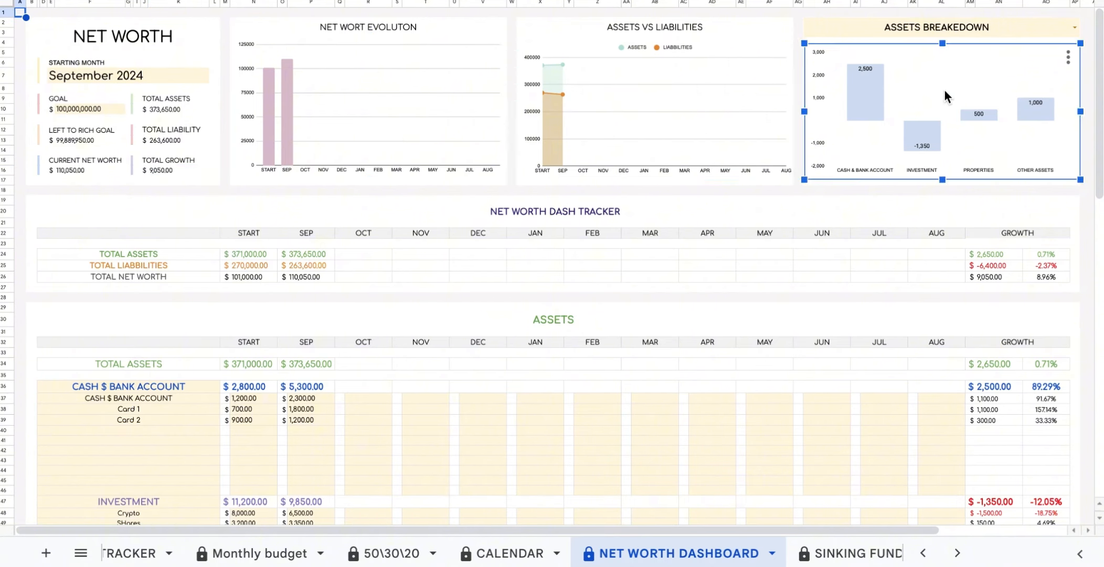
{"action": "left_click", "coordinate": [1074, 27]}
{"action": "left_click", "coordinate": [1047, 75]}
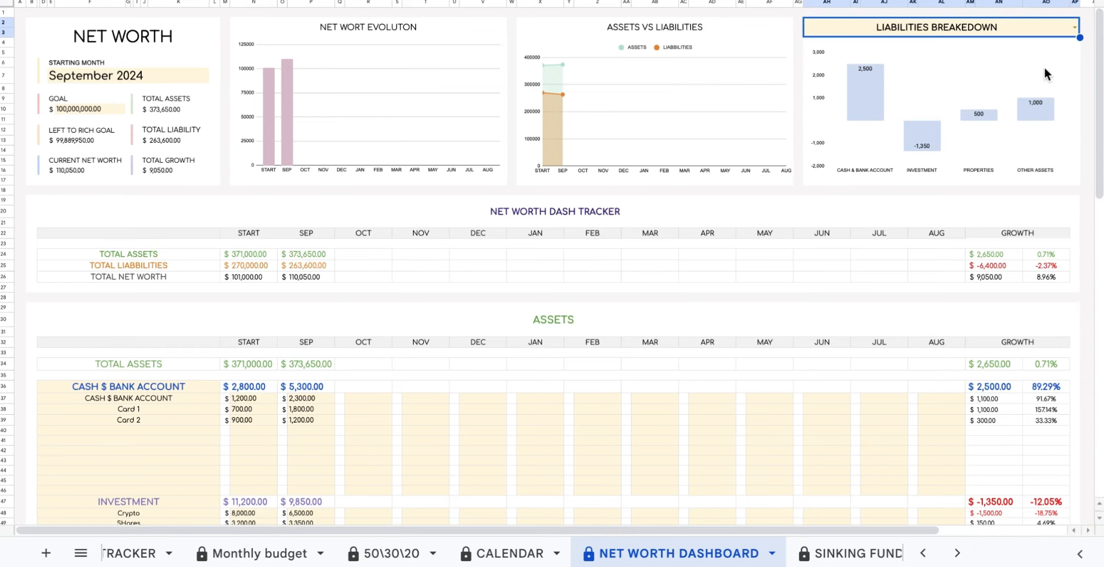
{"action": "left_click", "coordinate": [1077, 28]}
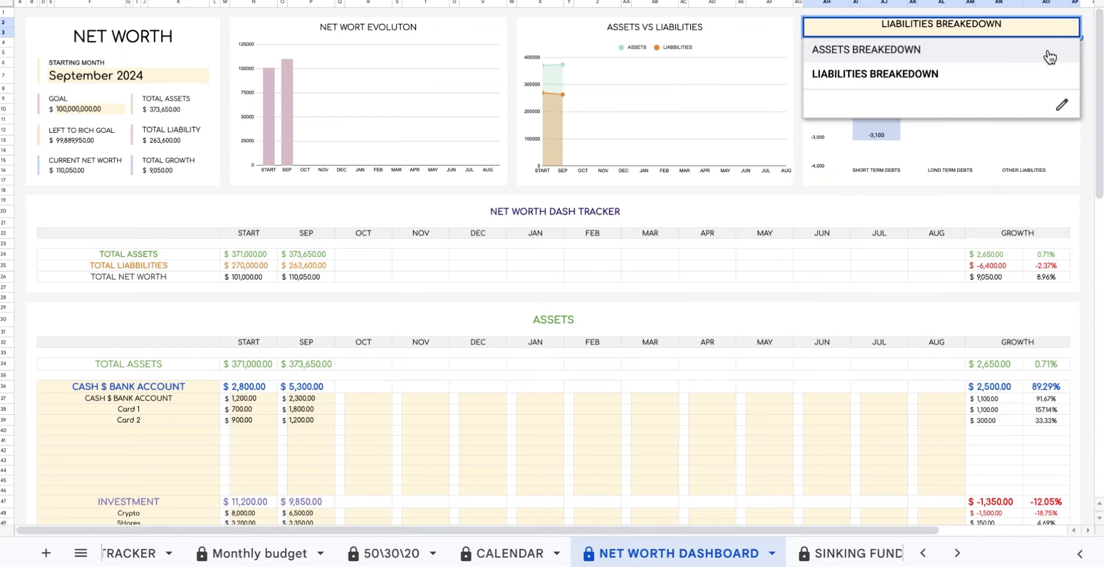